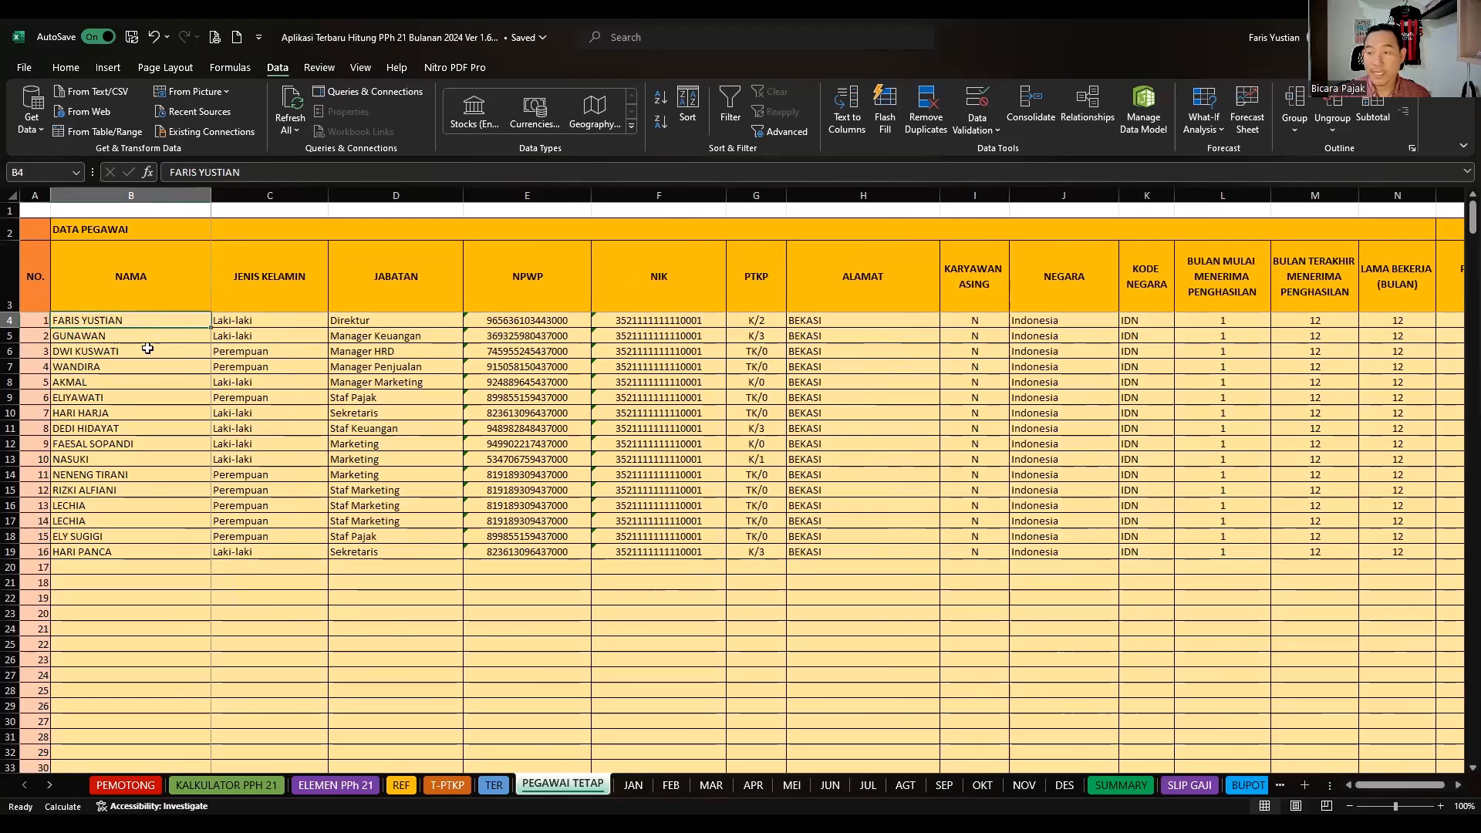
- Examine the name, gender choices, job title, NPWP and NIK entries in the PEGAWAI TETAP employee table
left_click(149, 348)
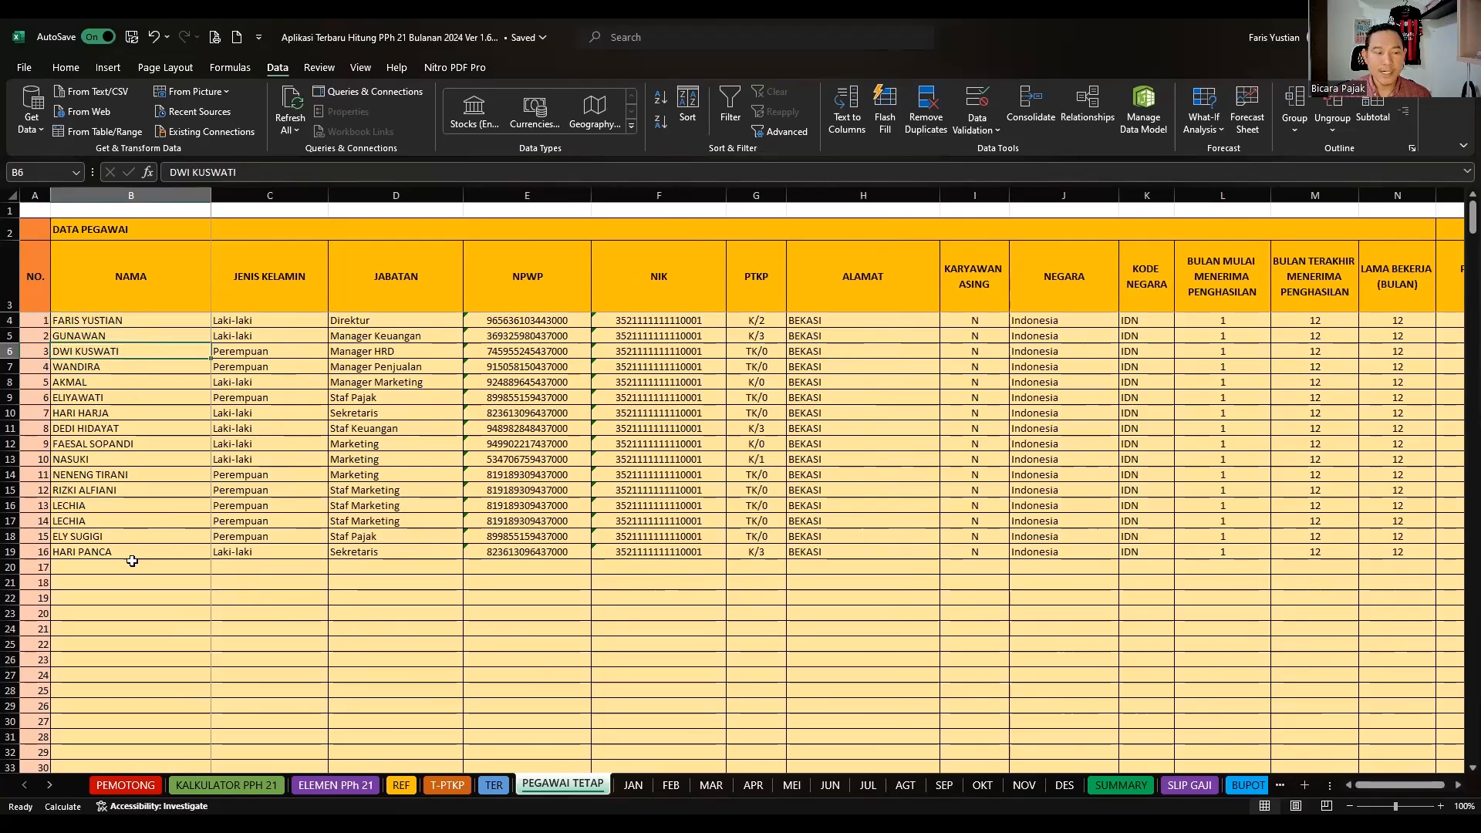
left_click(285, 307)
left_click(288, 315)
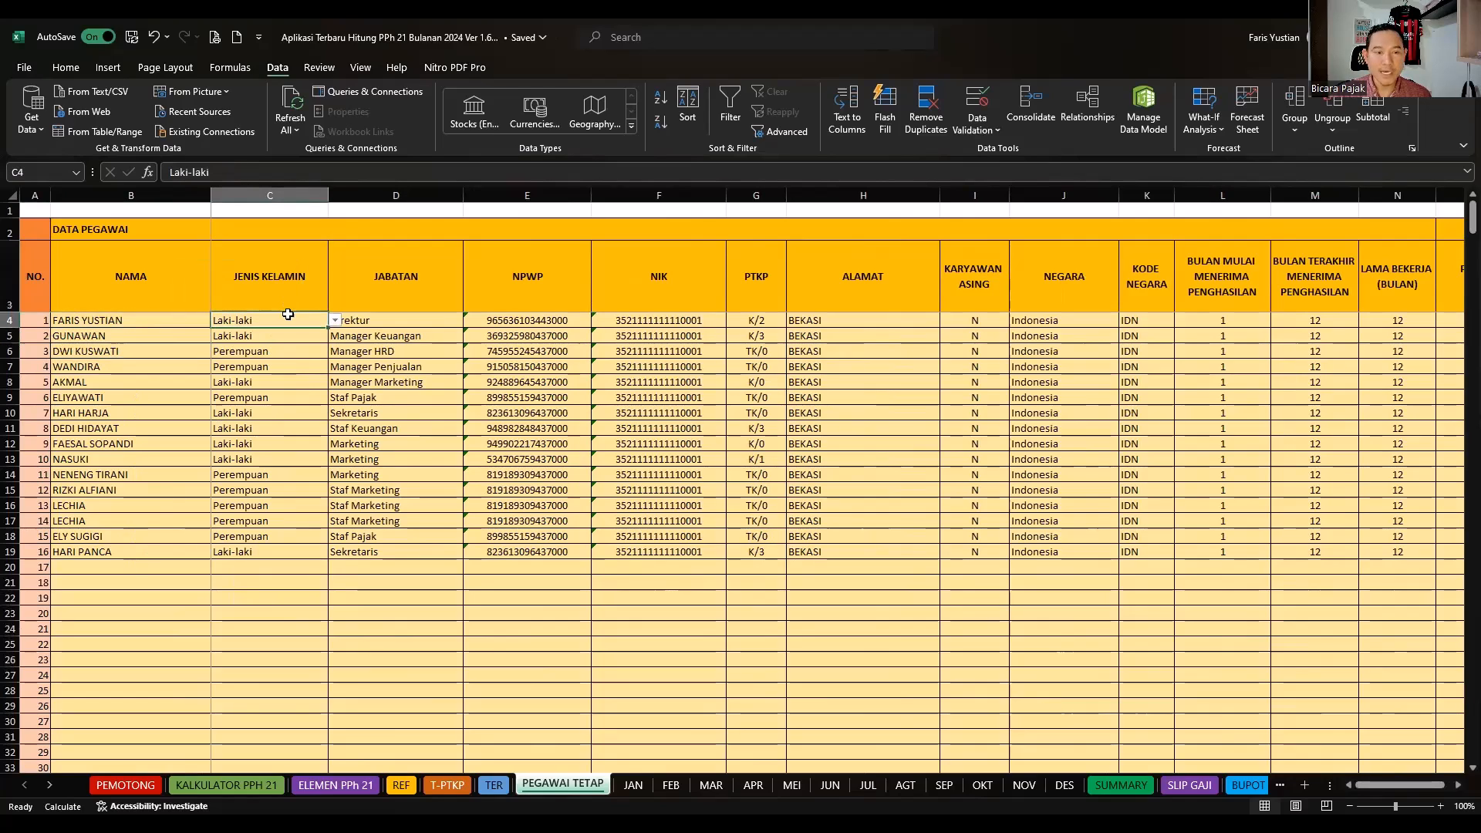
left_click(338, 320)
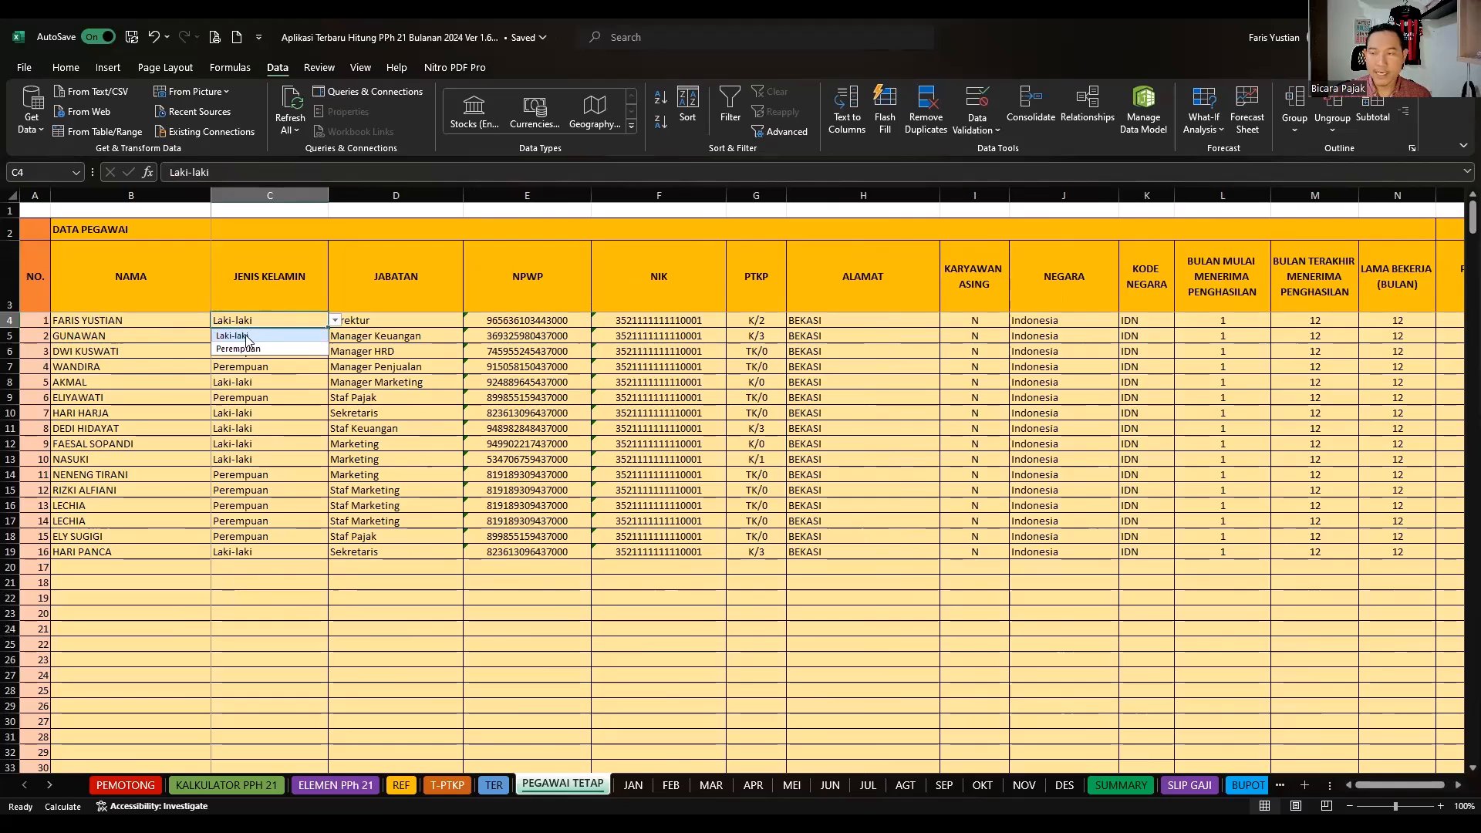
left_click(398, 368)
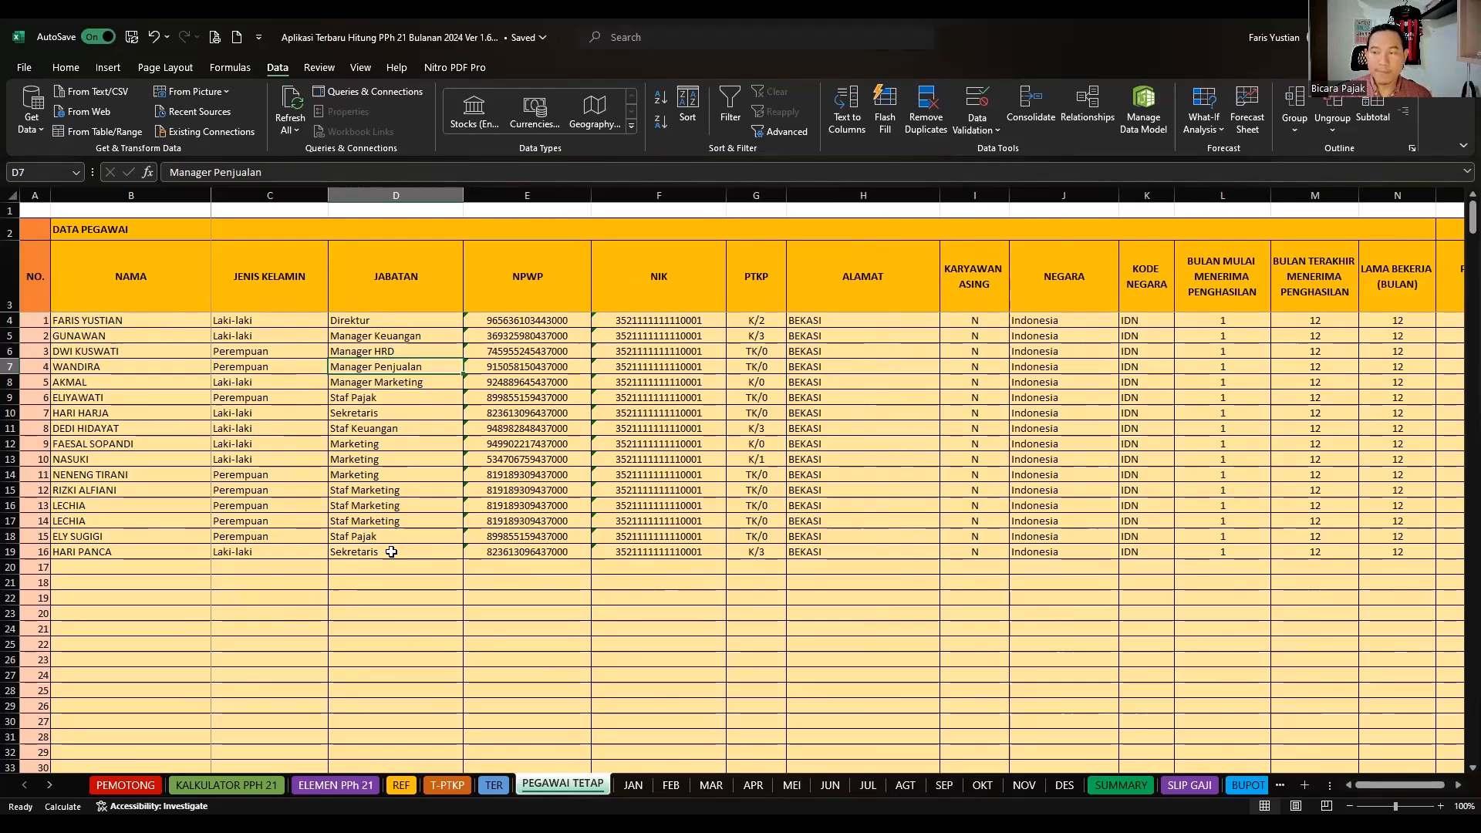
left_click(511, 322)
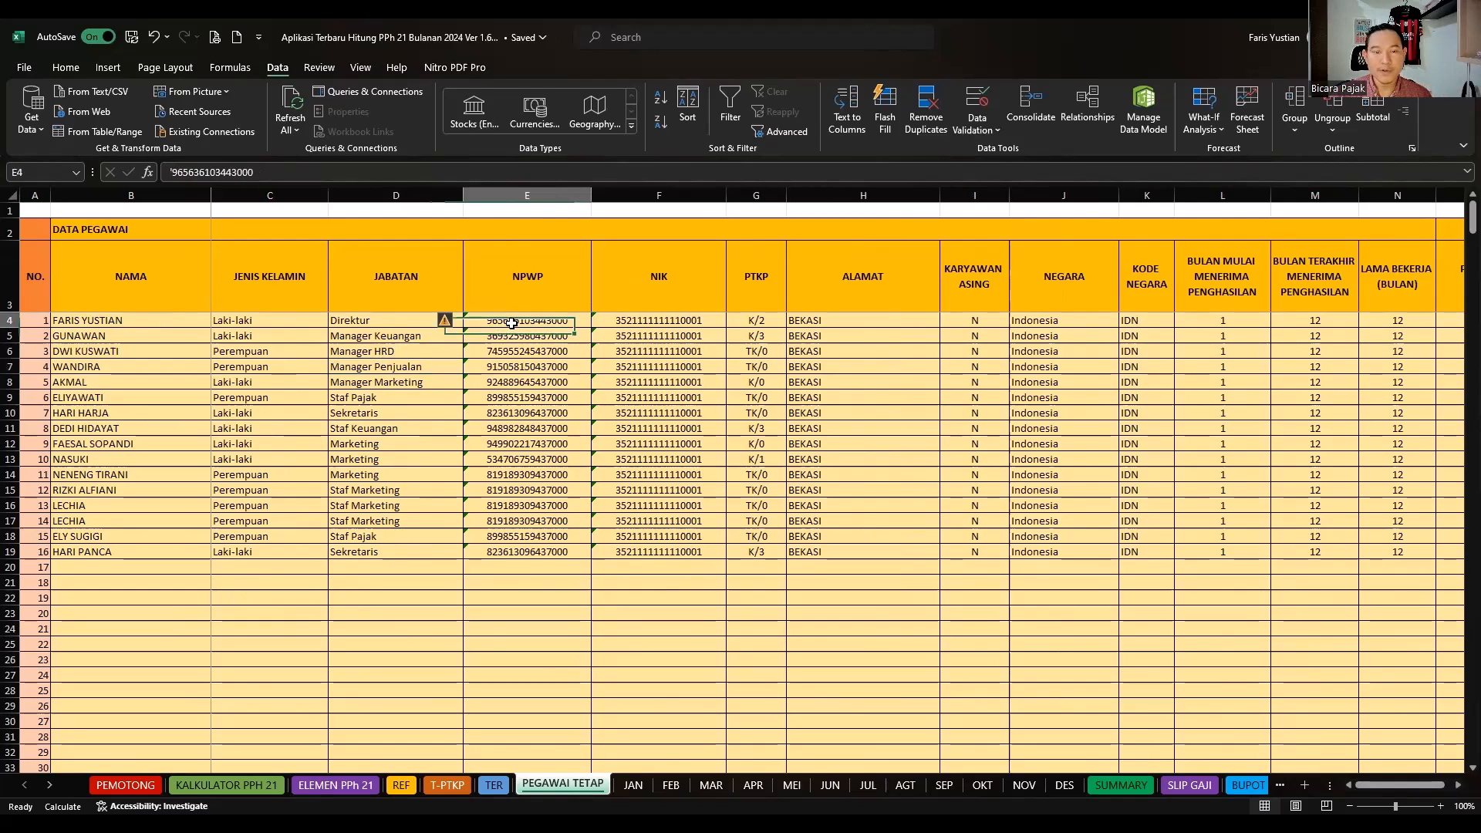
left_click(607, 316)
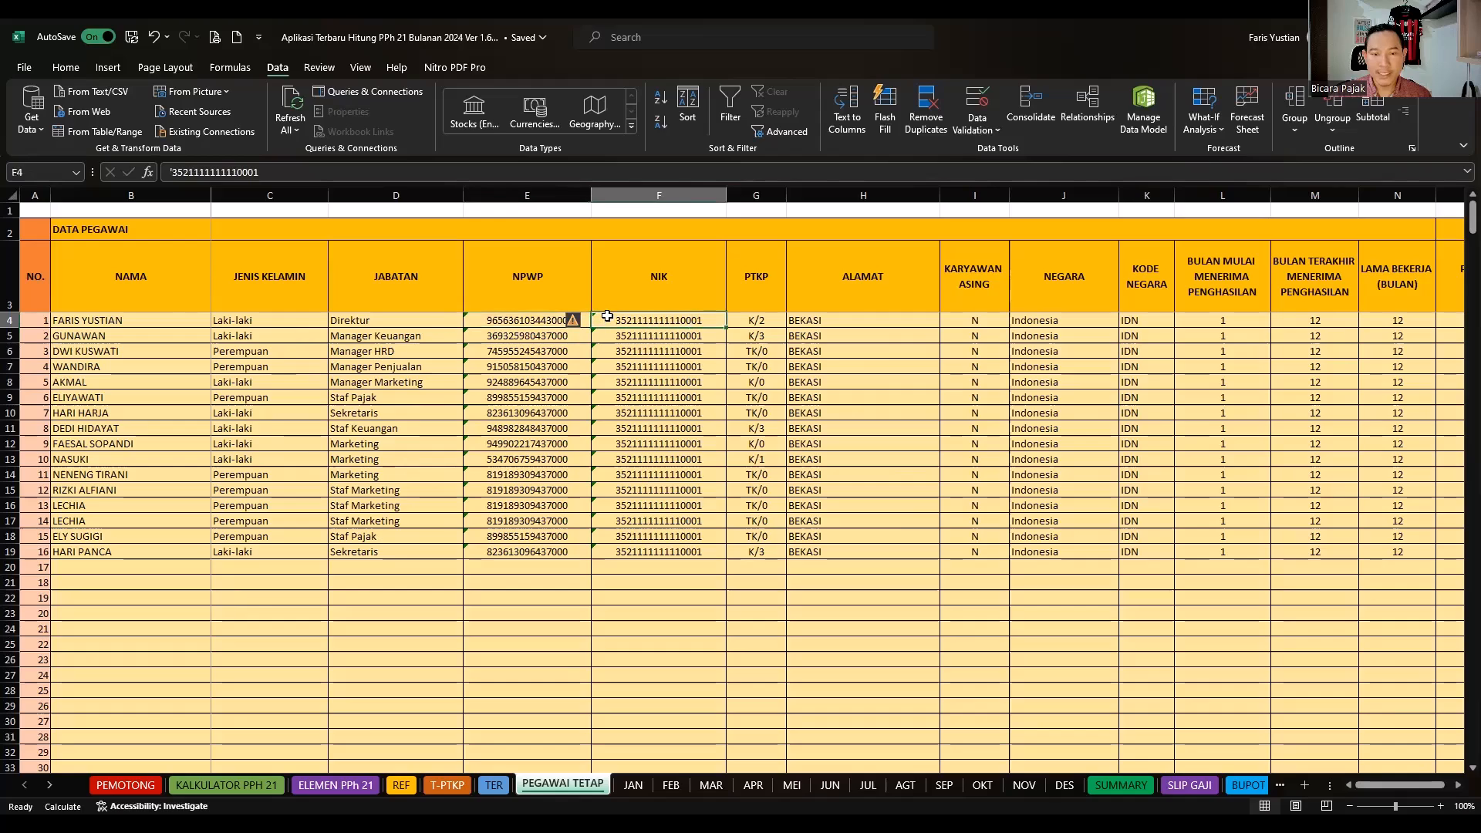
left_click(481, 321)
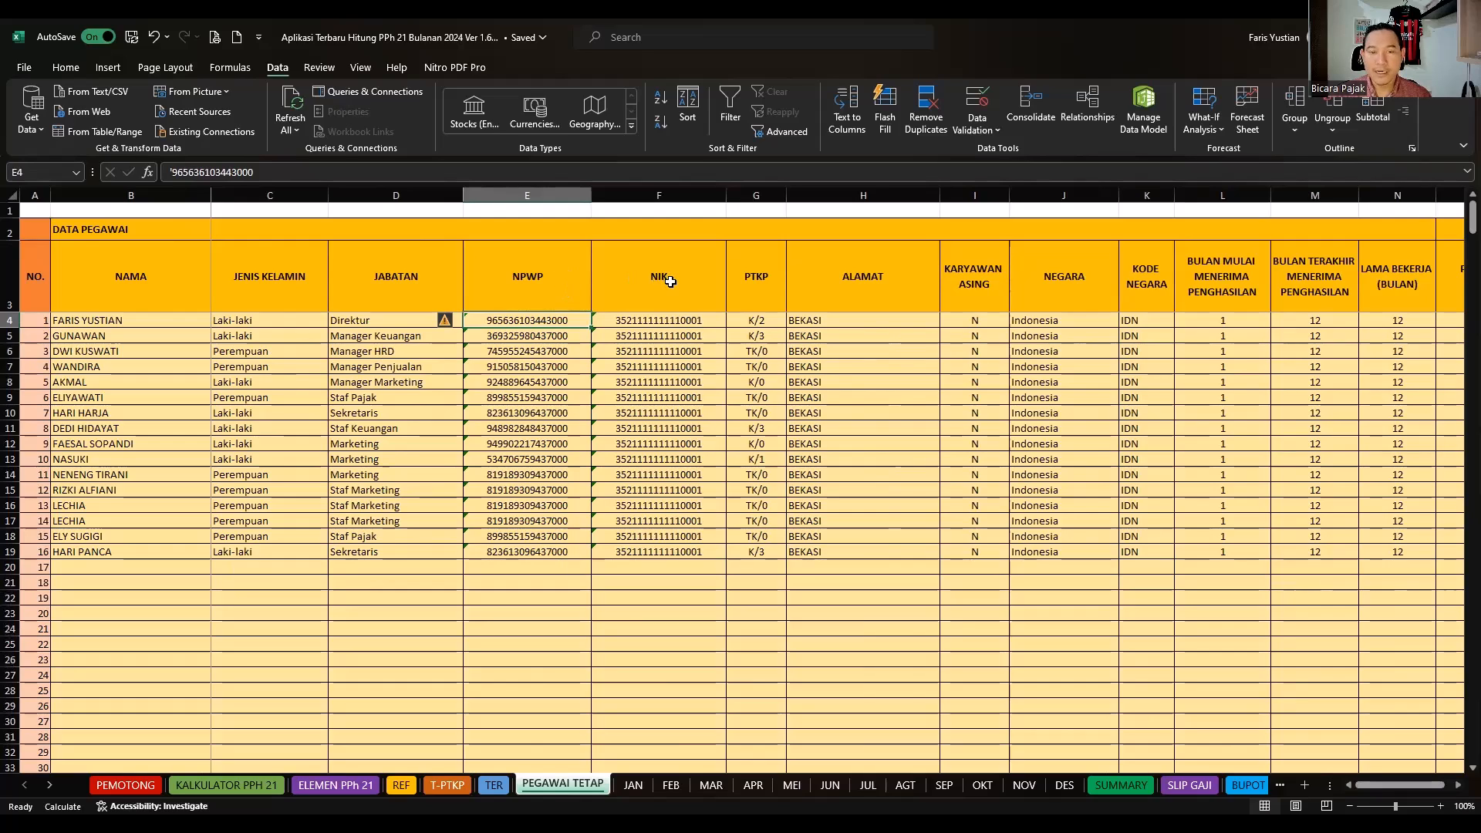
- Extend the NPWP column header to read "NPWP (15 DIGIT)"
left_click(539, 278)
double_click(581, 278)
type("(15")
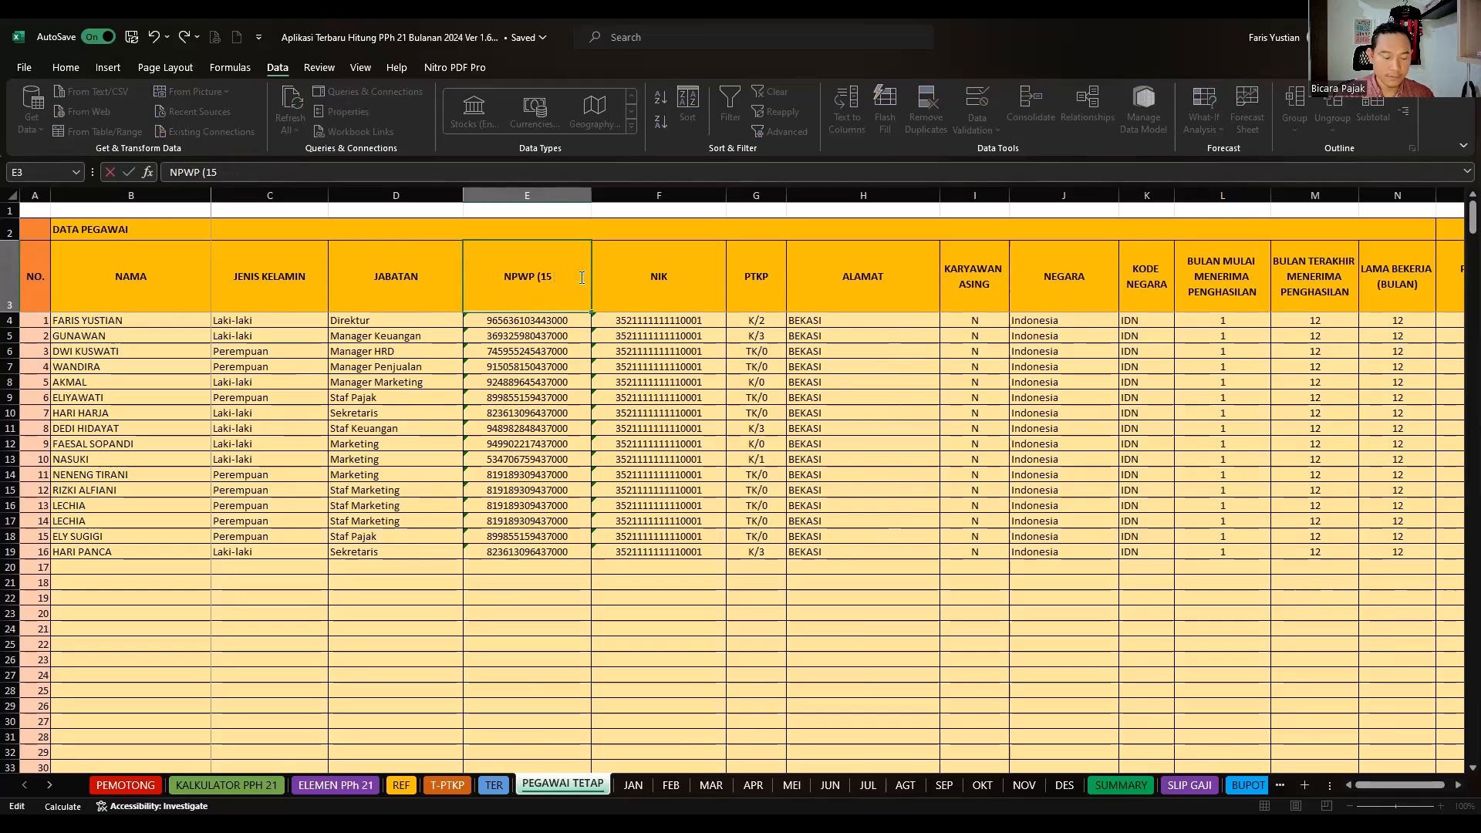
type(" DIGIT)")
- Extend the NIK column header to read "NIK (16 DIGIT)"
left_click(625, 283)
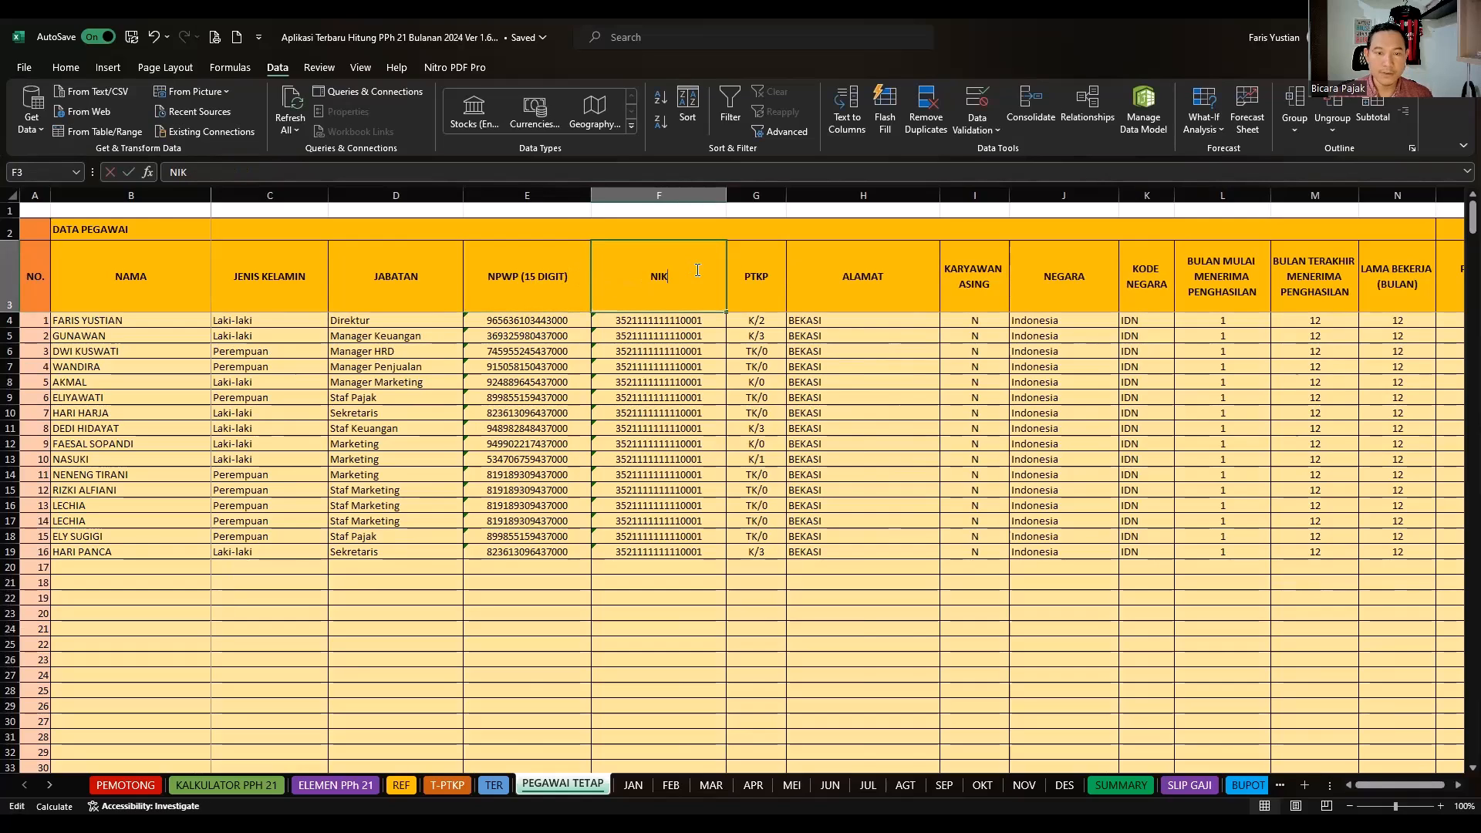
double_click(697, 270)
type("(16 SIGI")
key("BackSpace")
key("BackSpace")
key("BackSpace")
key("BackSpace")
type("DIGIT)")
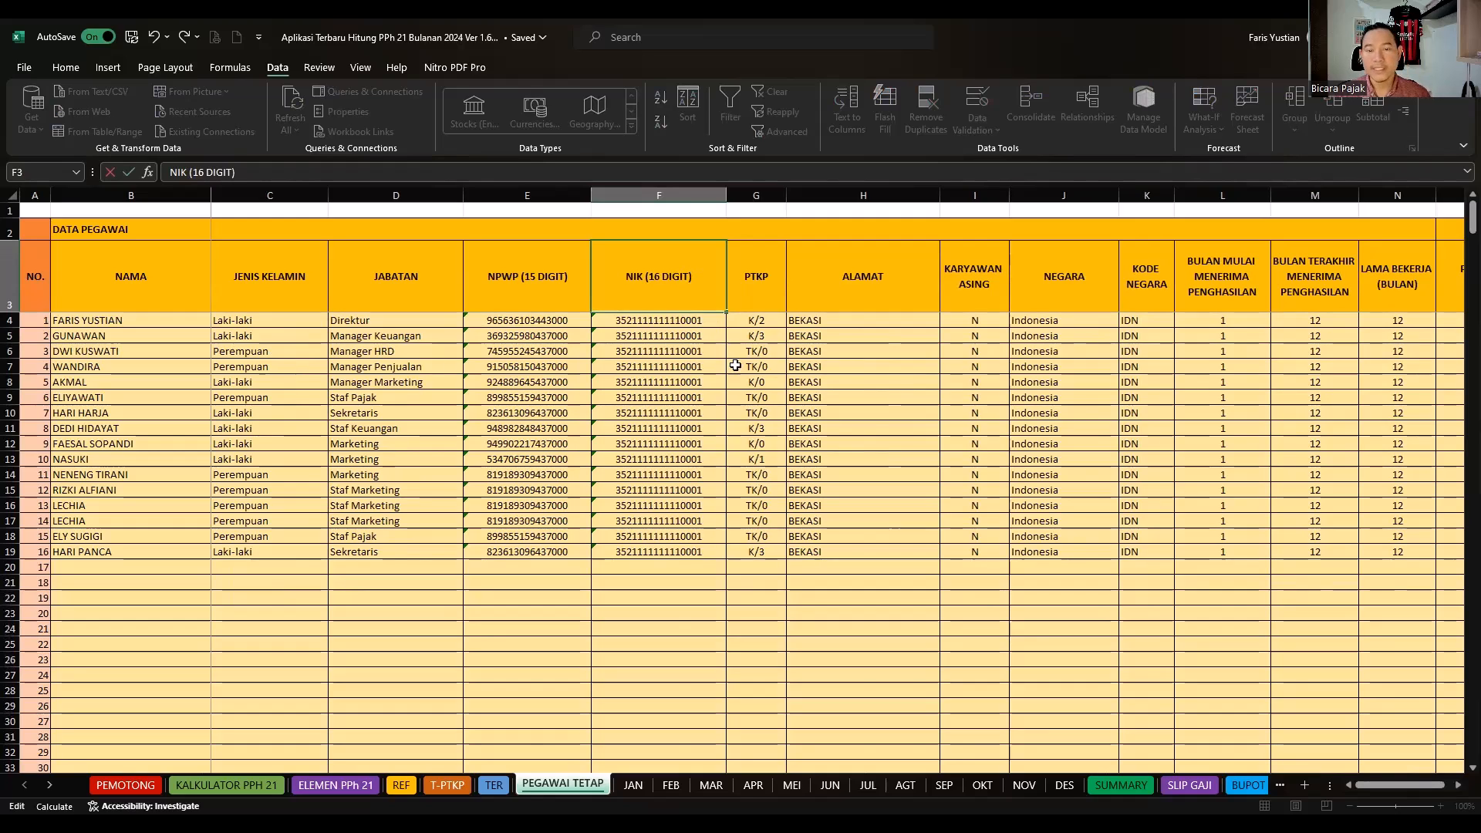
left_click(762, 287)
- Review the first employee's PTKP, address, foreign-employee and country entries with their available choices, plus the country code formula
left_click(766, 322)
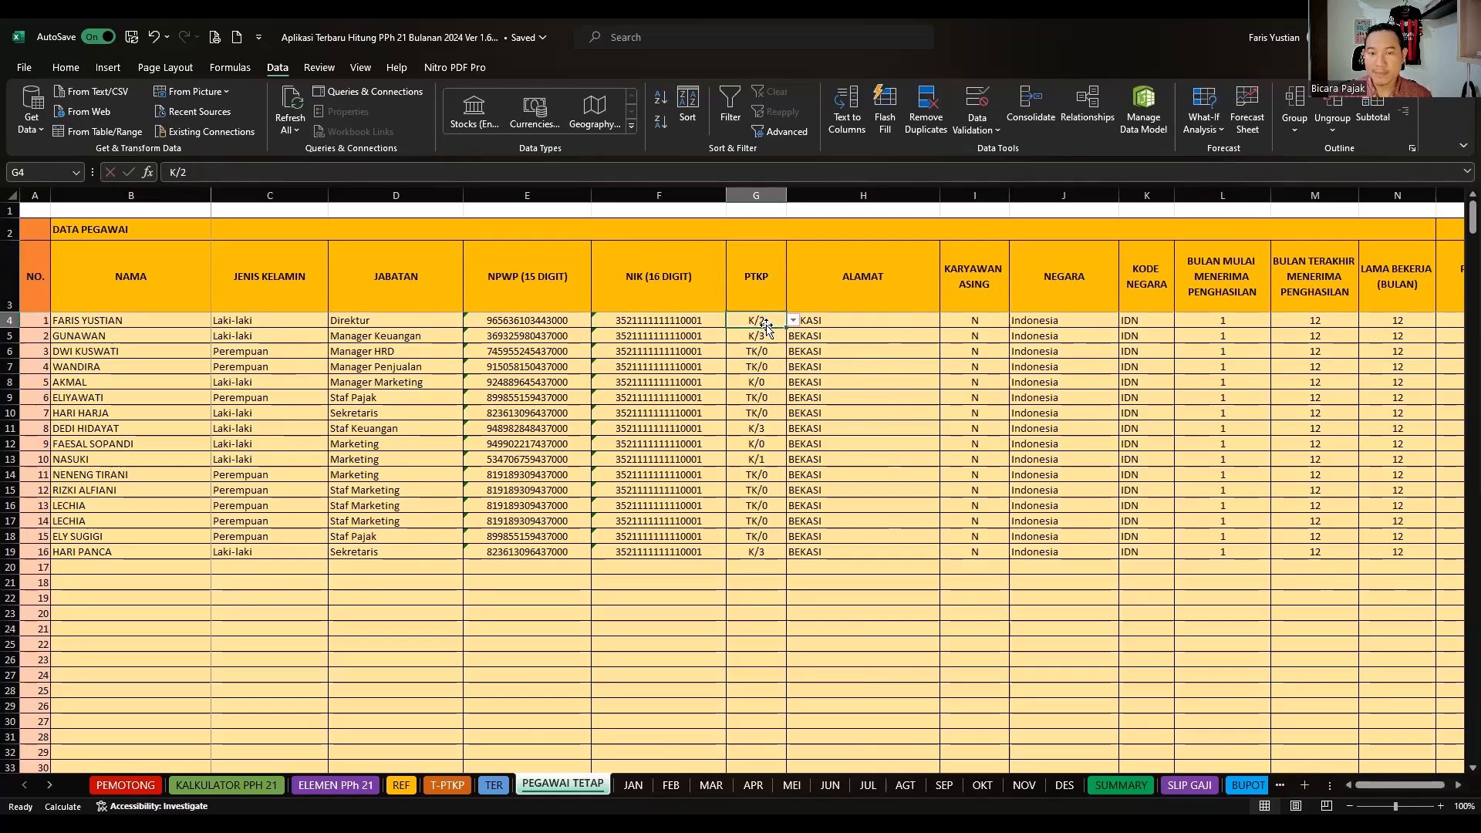
left_click(792, 321)
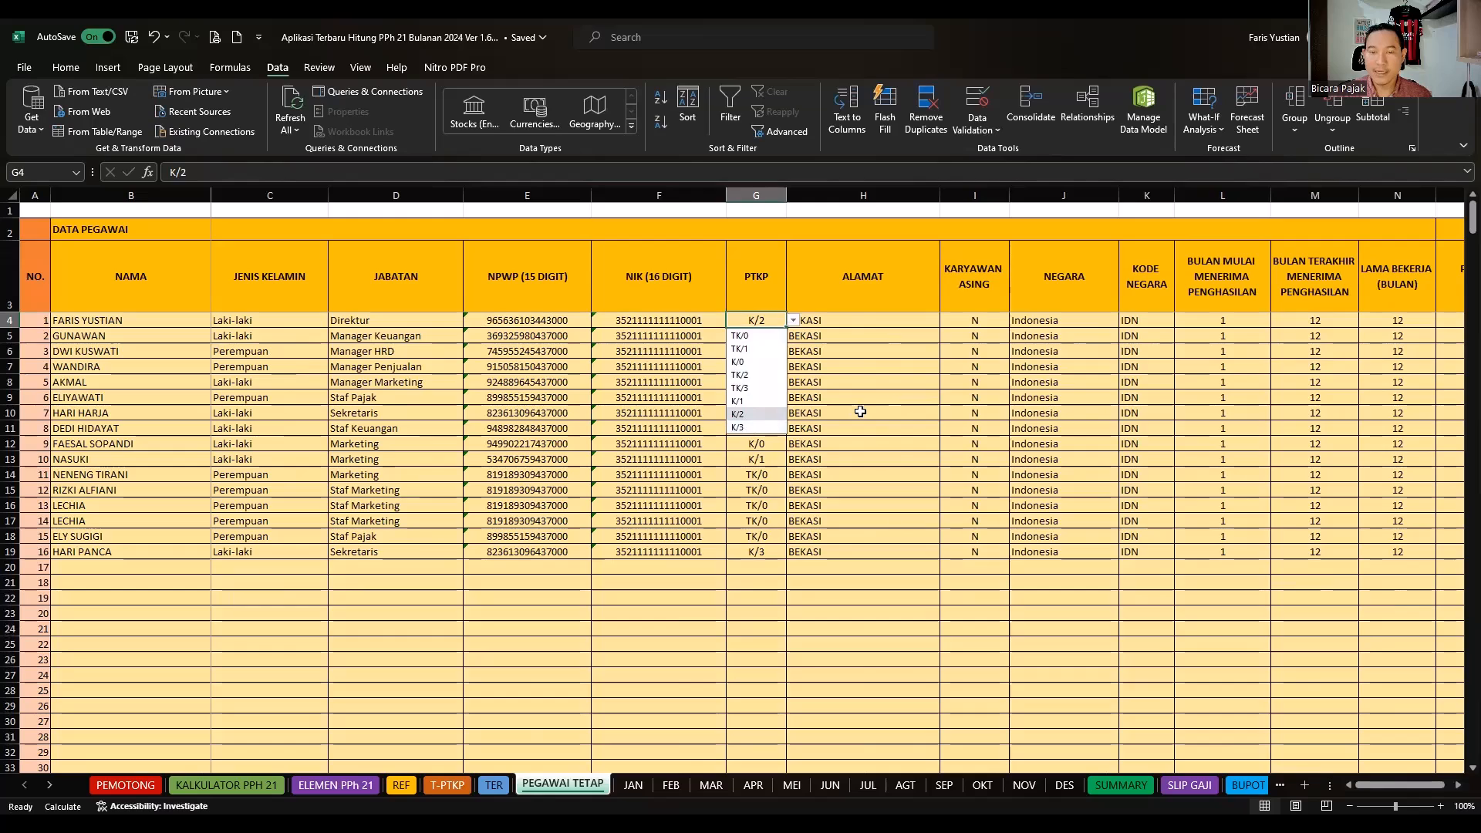
left_click(810, 320)
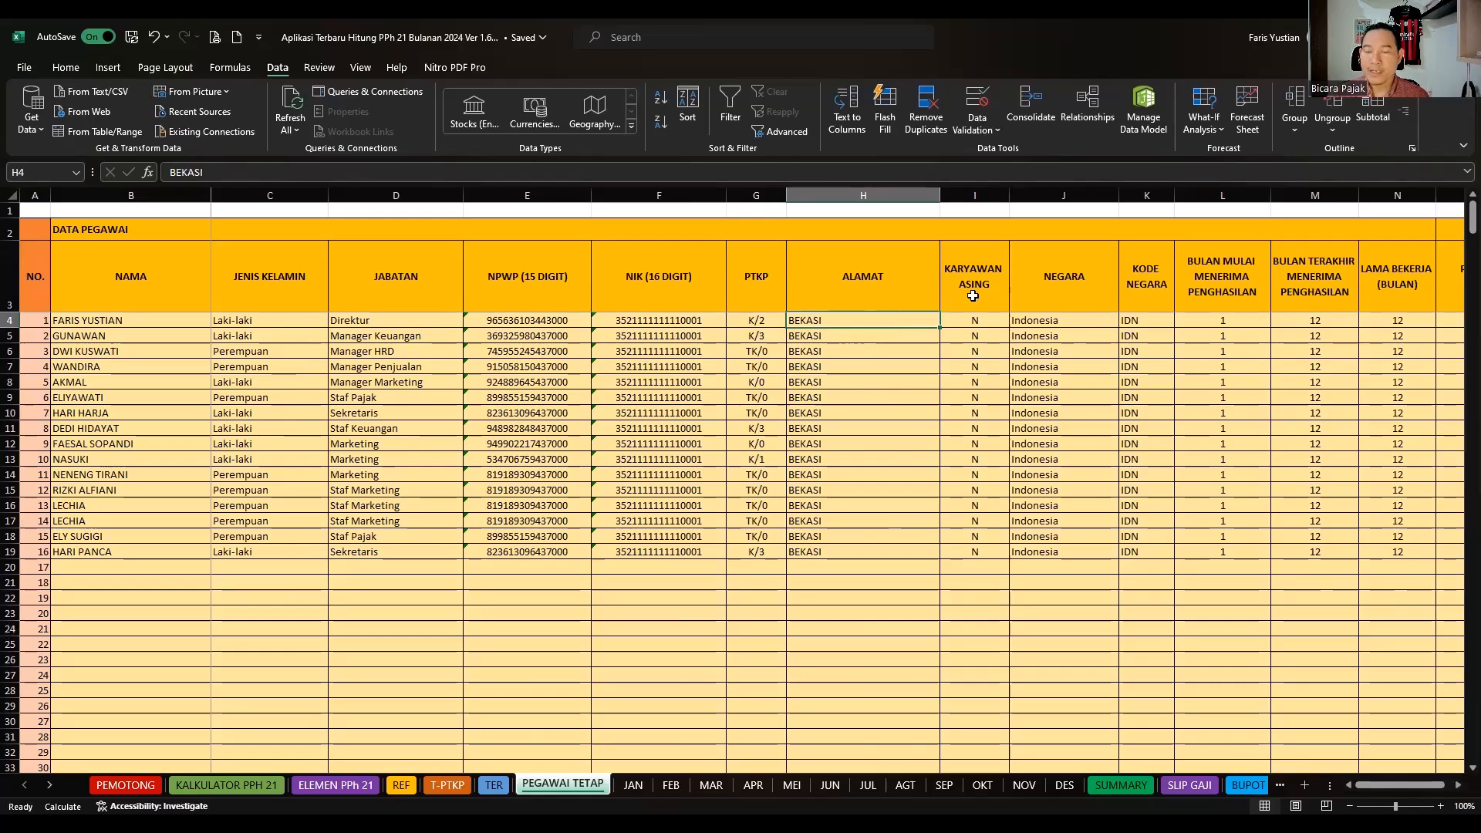
left_click(976, 320)
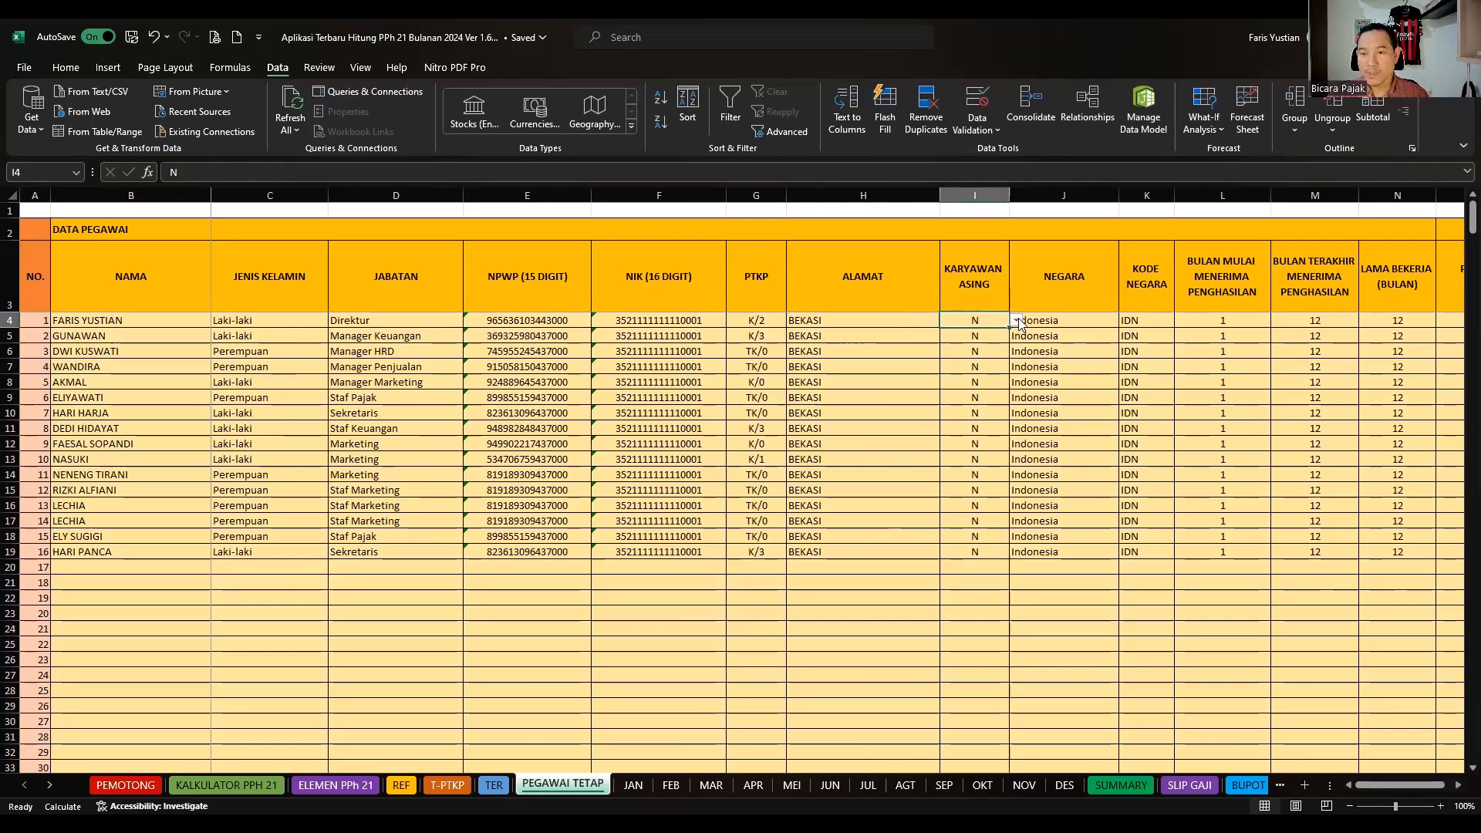
left_click(1016, 321)
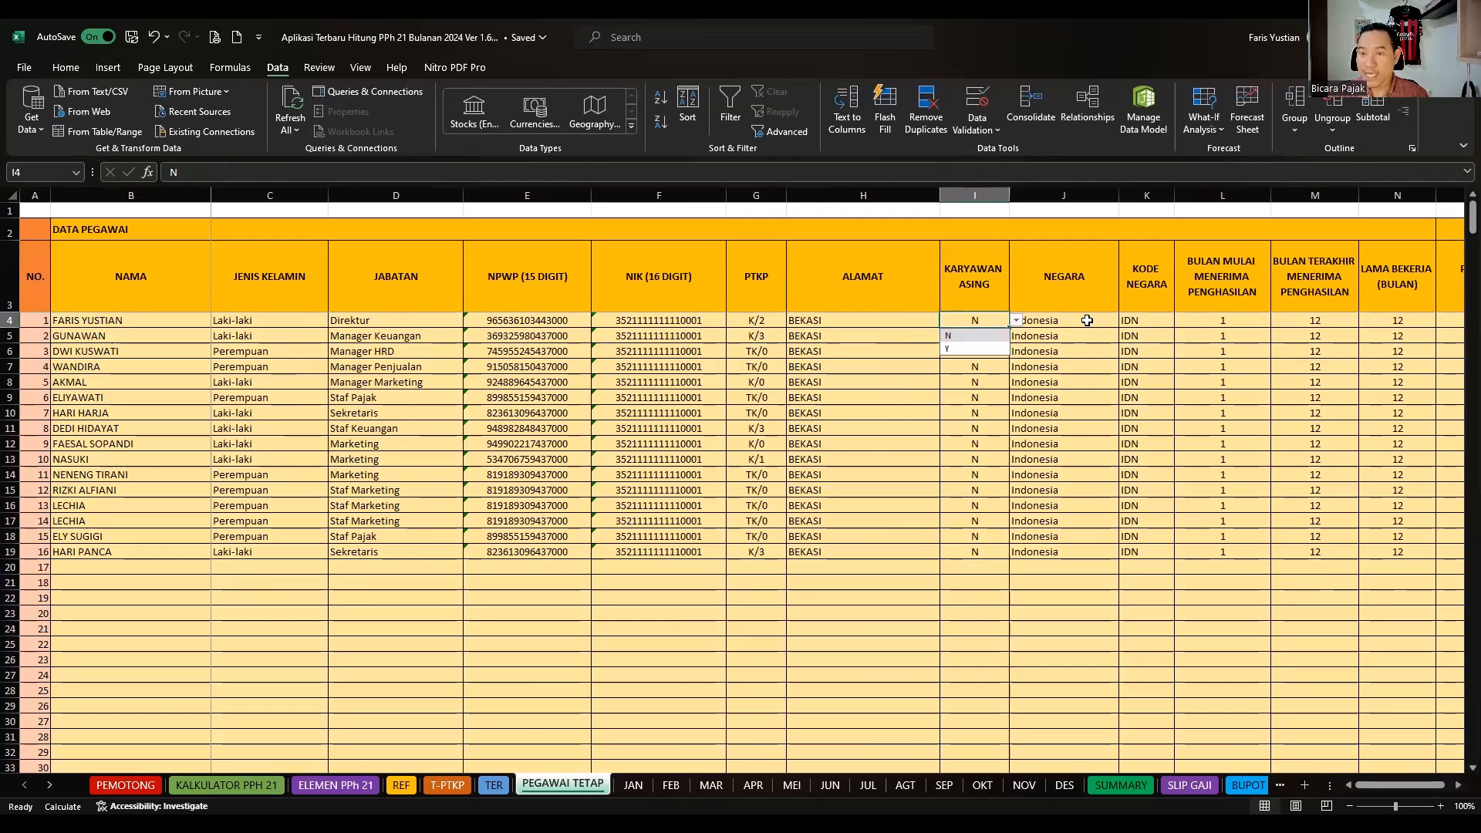
left_click(1016, 320)
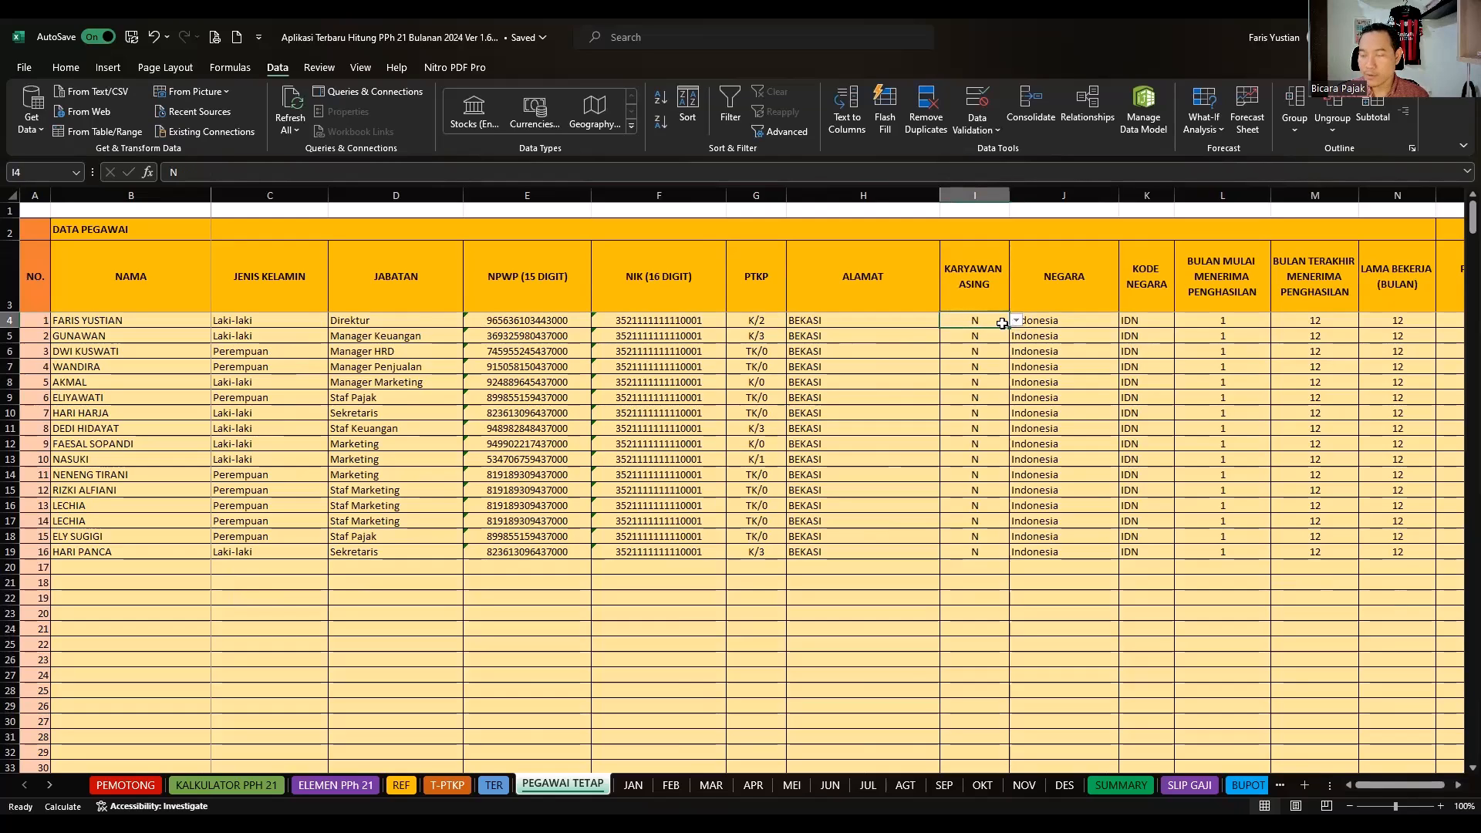
left_click(1050, 317)
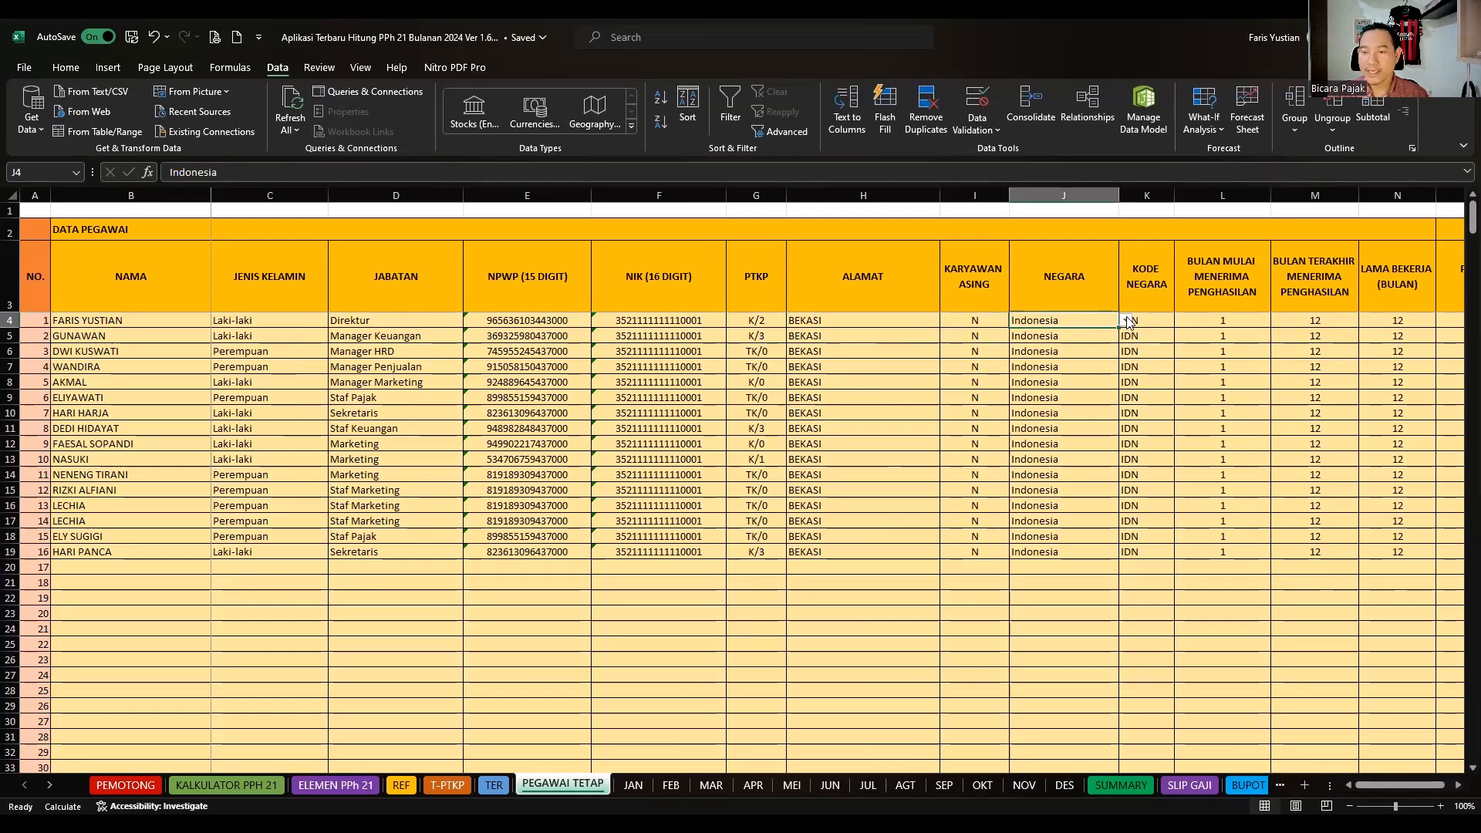
key("alt+Down")
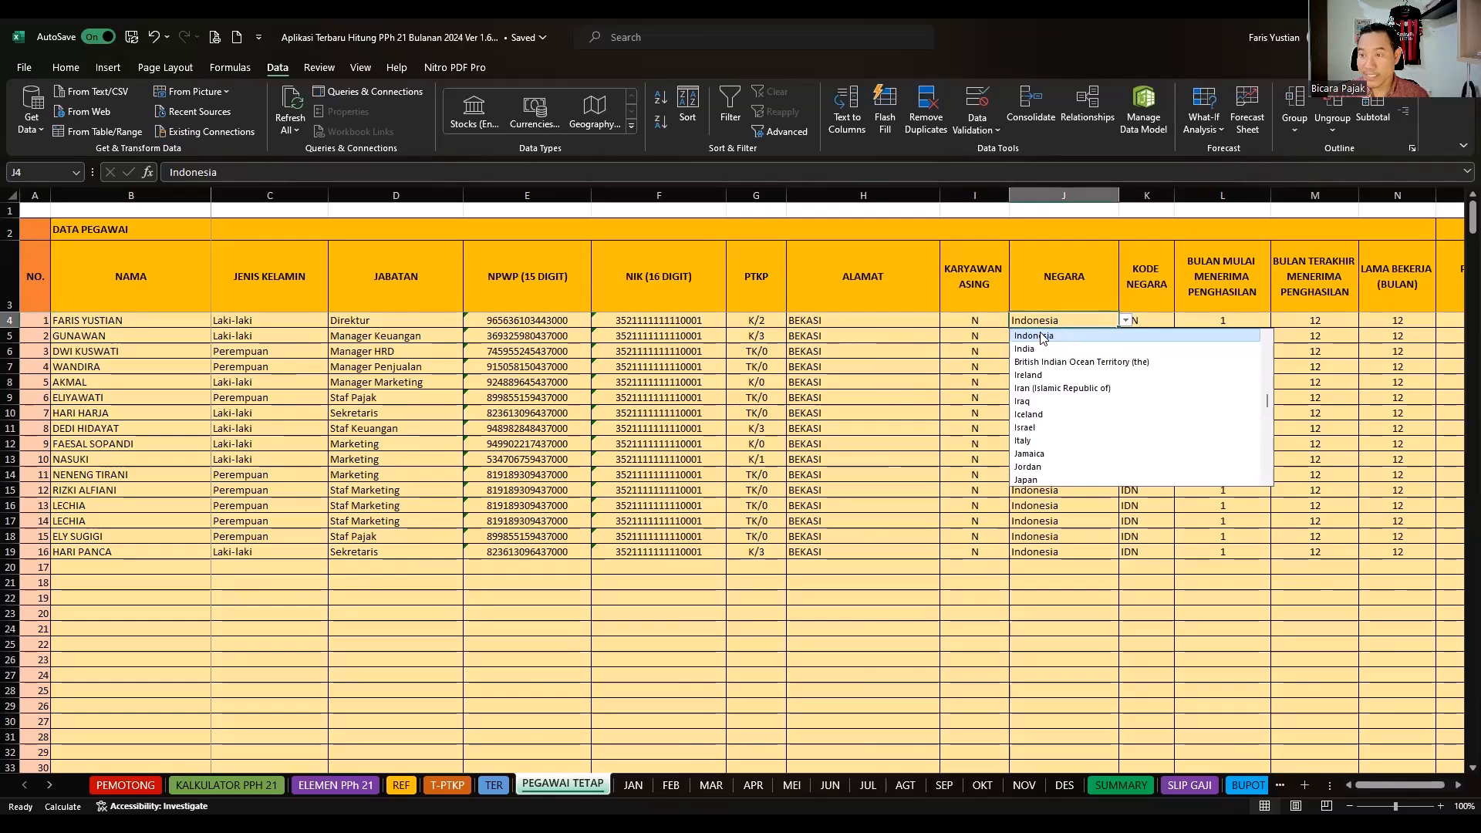
left_click(1041, 320)
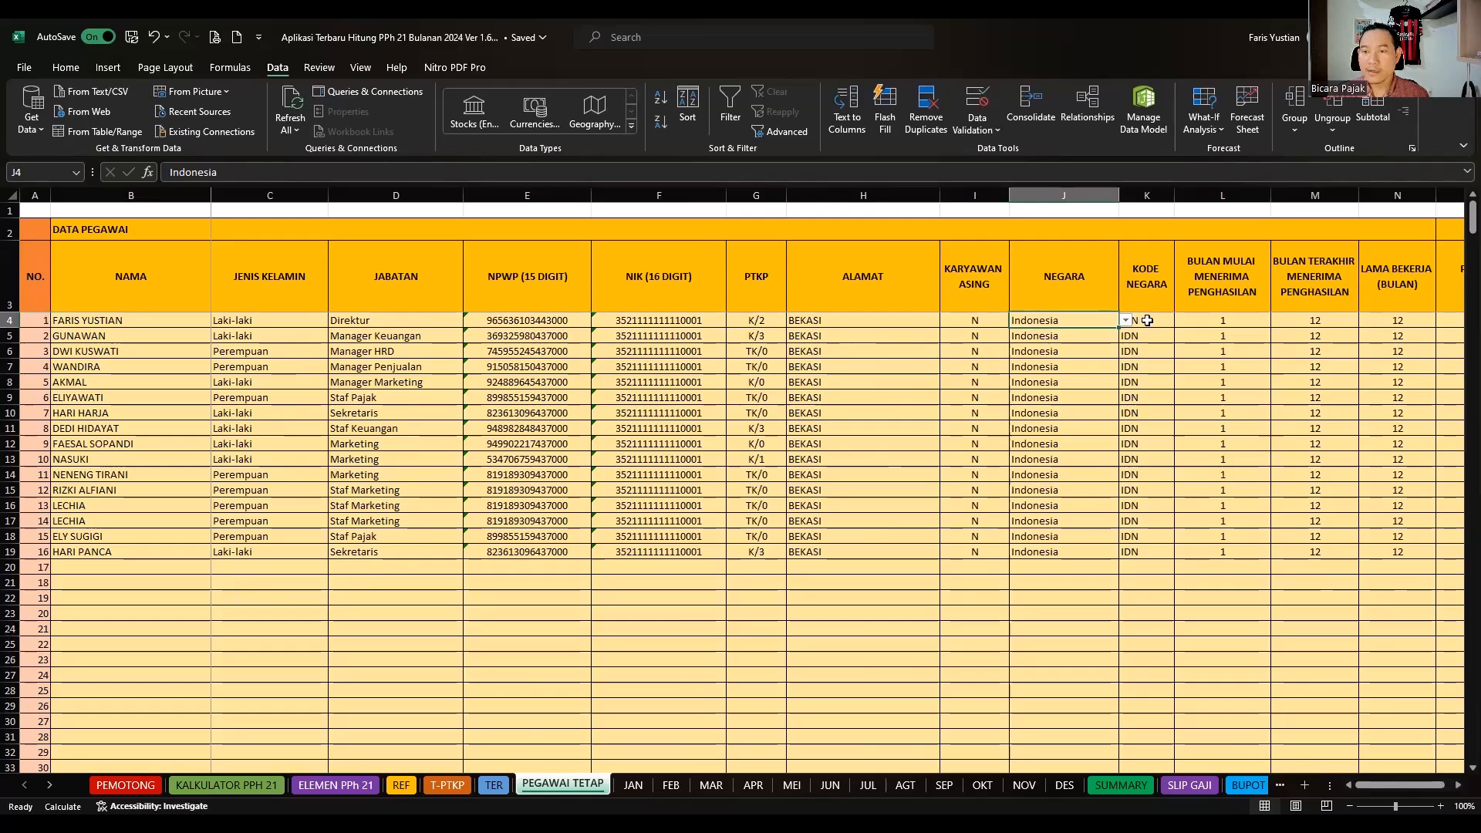
left_click(1151, 323)
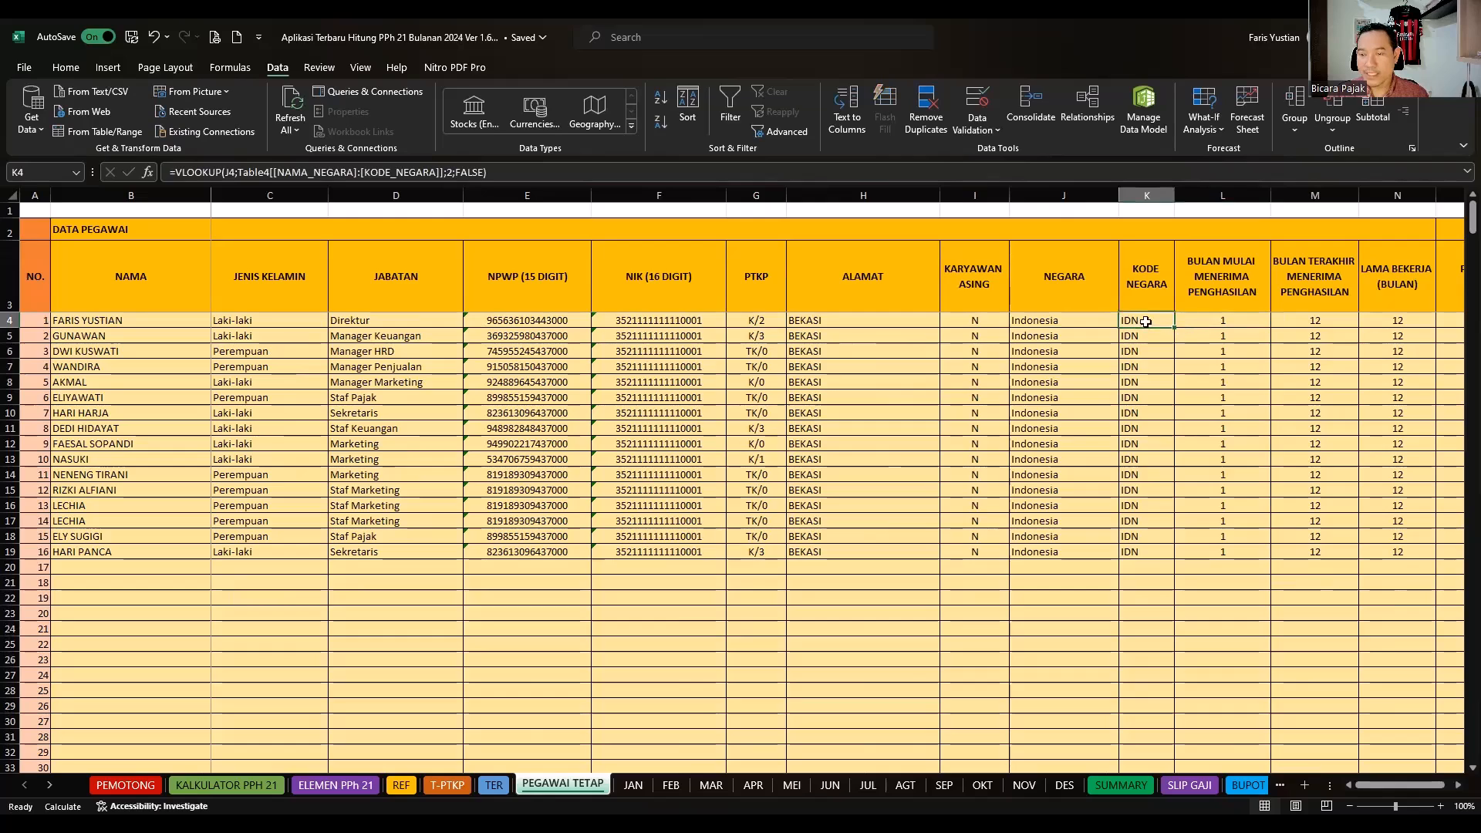
- Set the first employee's country to Hong Kong to test the country code lookup
left_click(1060, 321)
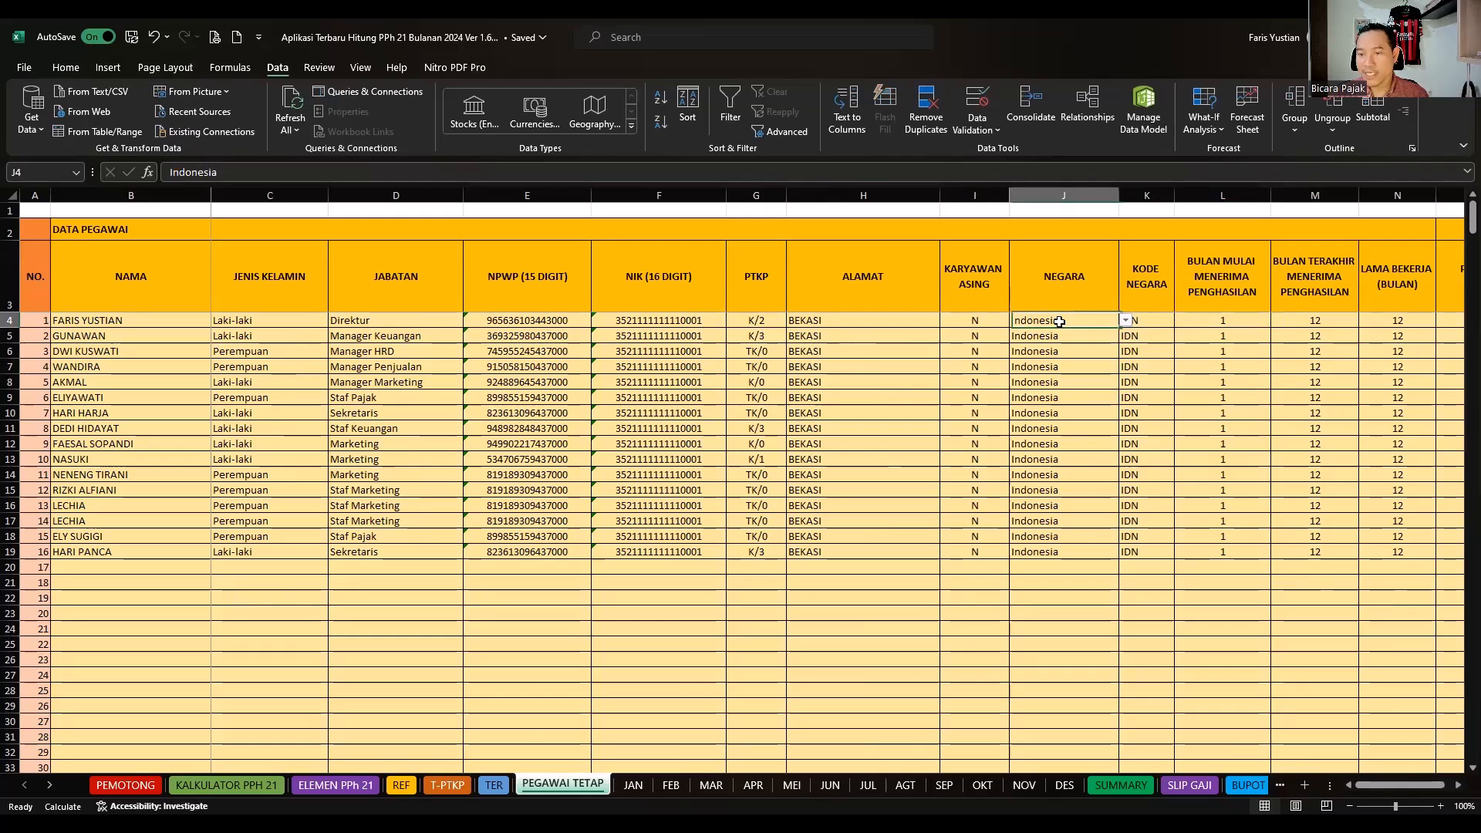
left_click(1125, 321)
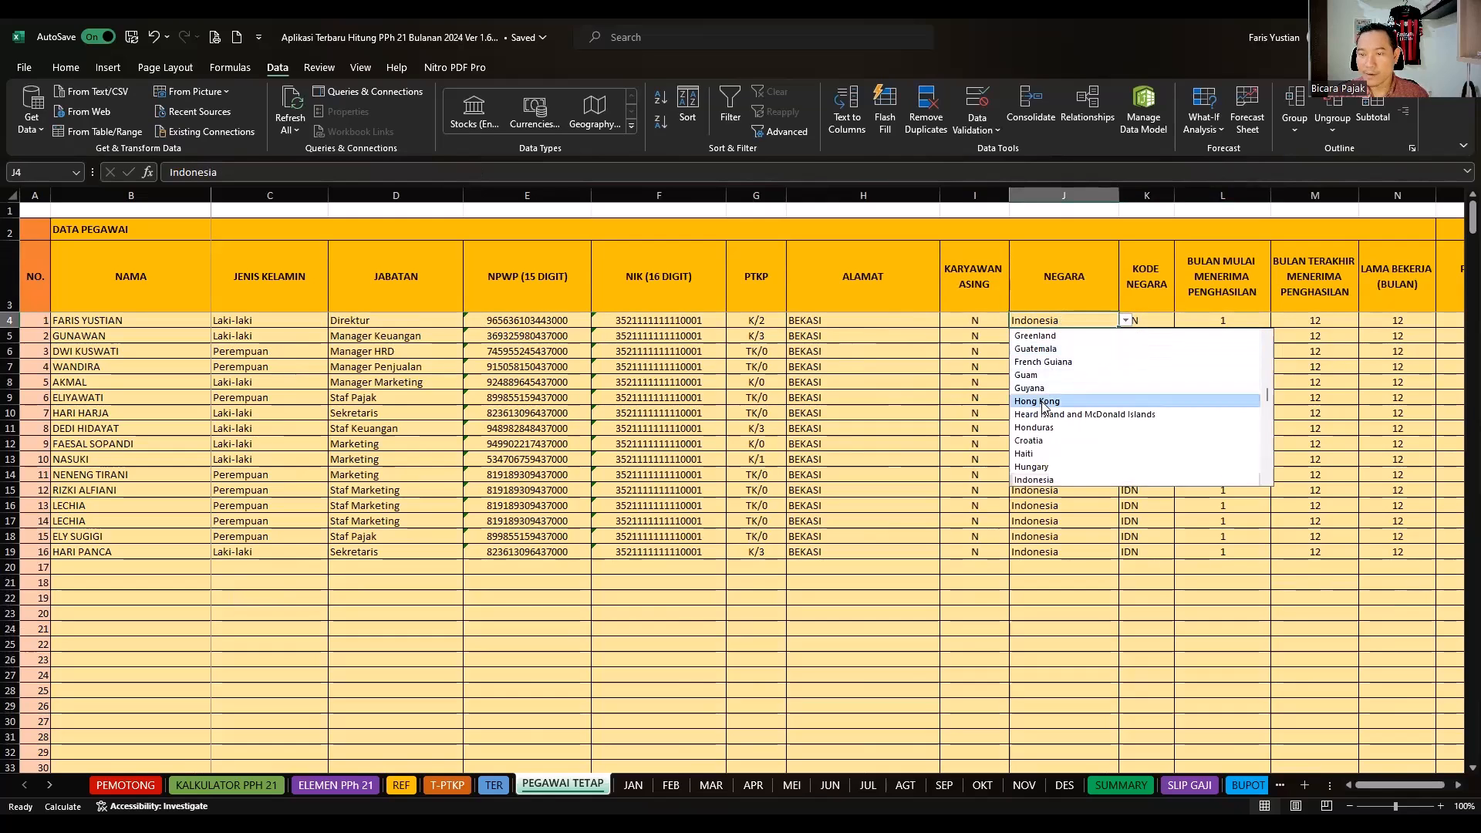
key("Return")
left_click(1188, 372)
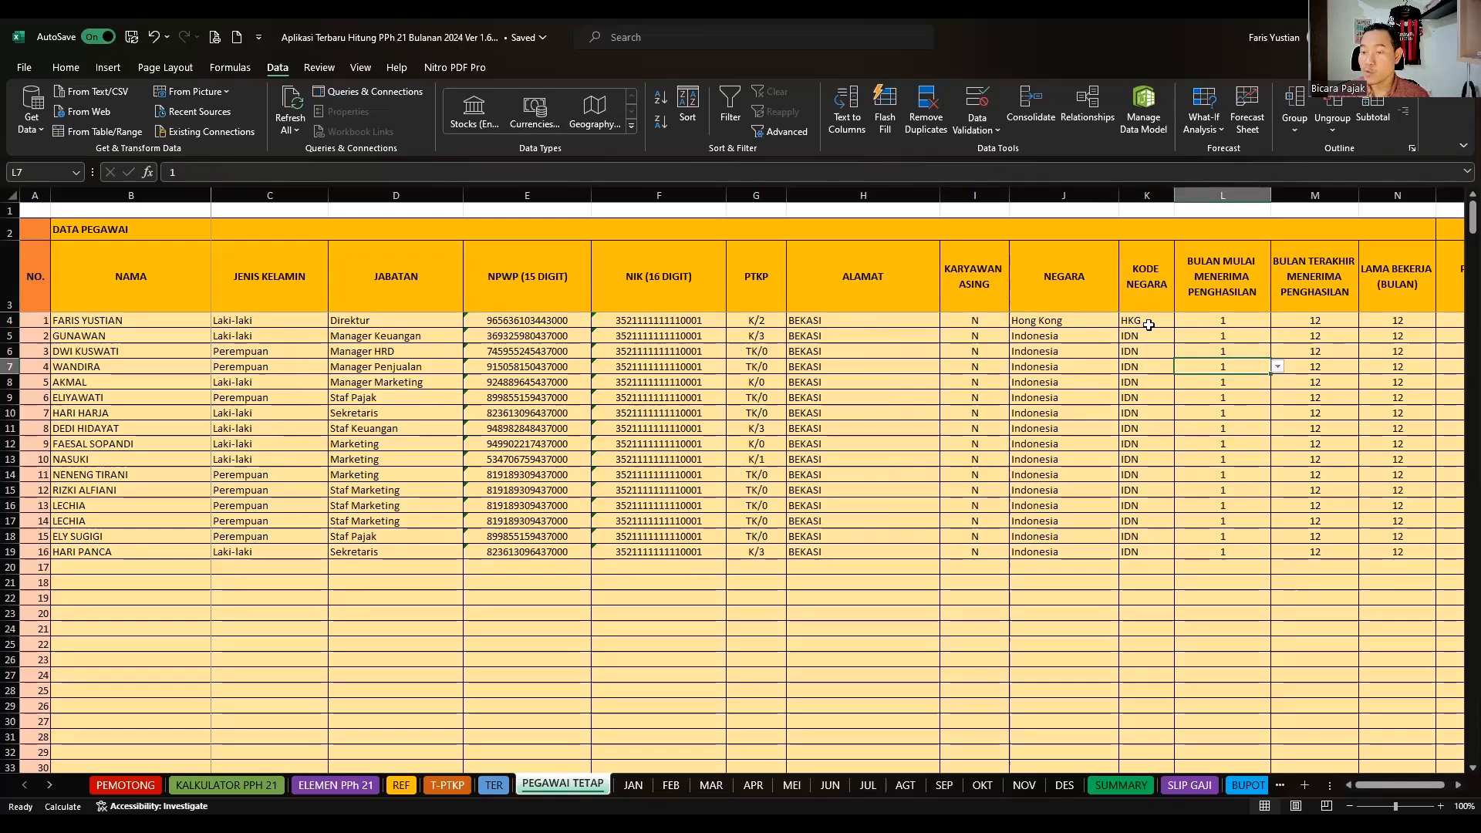
- Set the first employee's country back to Indonesia
left_click(1079, 321)
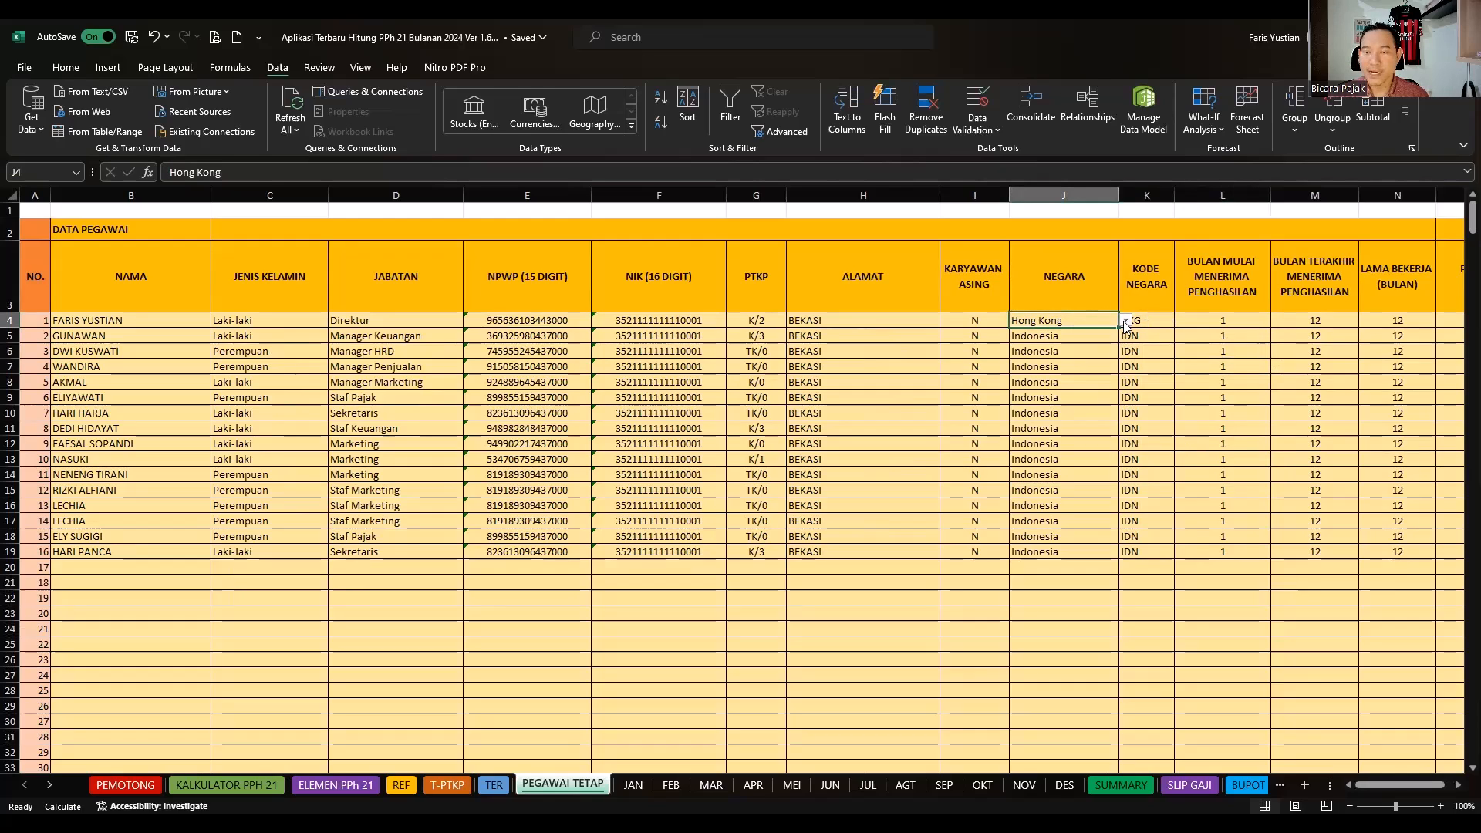
left_click(1125, 320)
scroll(1107, 353, "down", 1)
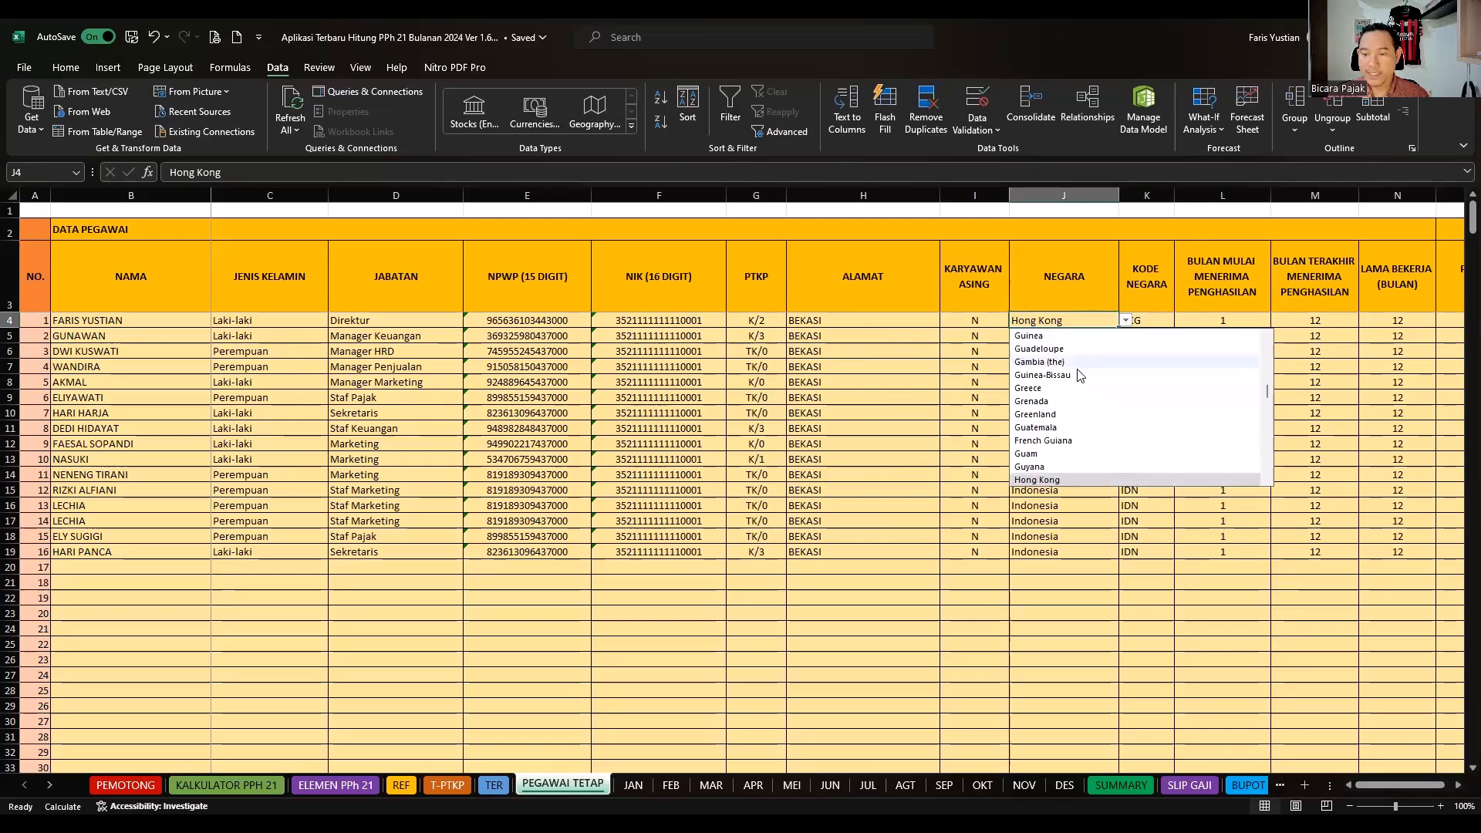
scroll(1049, 478, "down", 1)
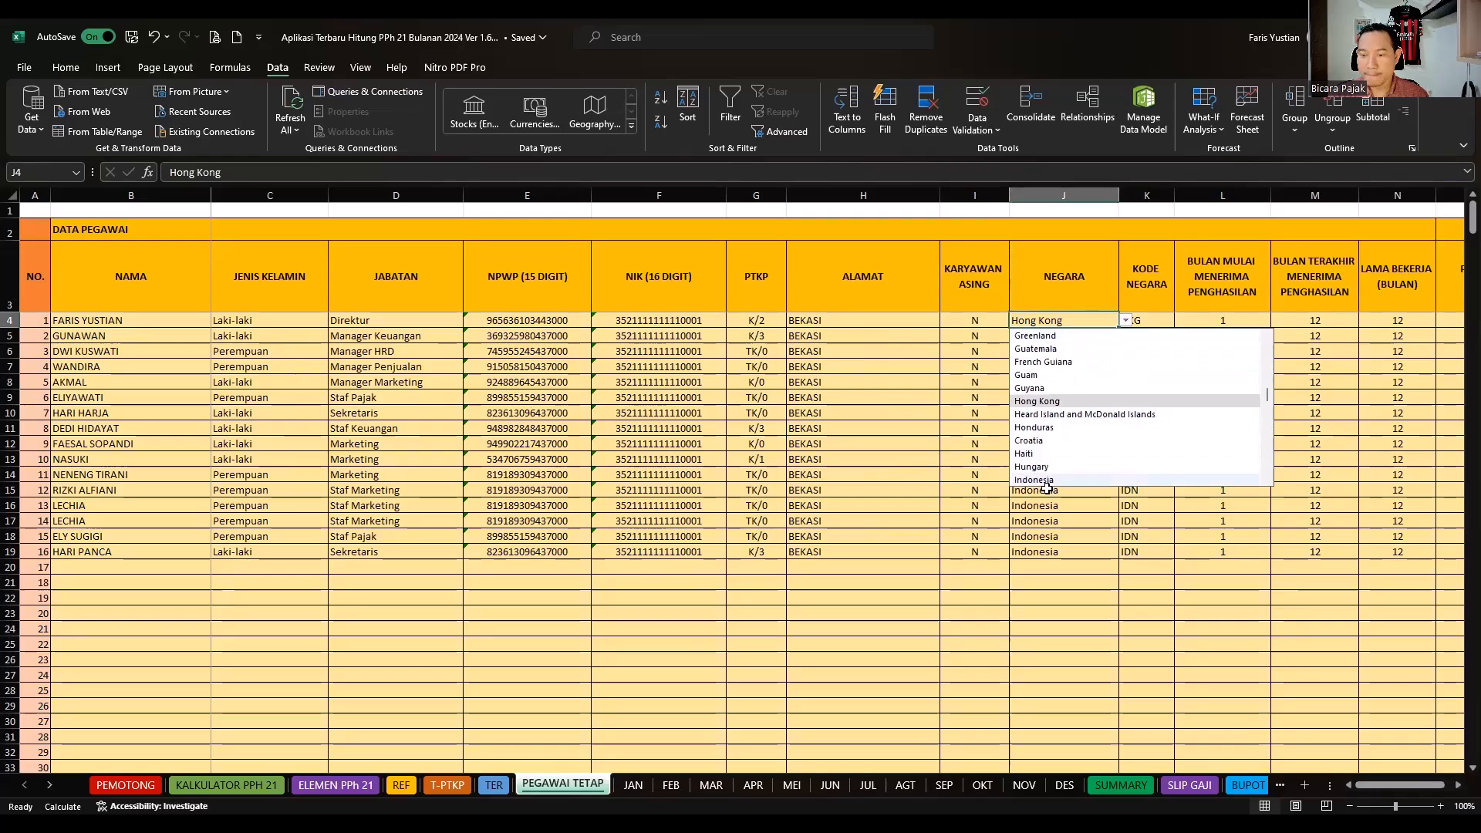
left_click(1048, 481)
- Examine the first employee's starting month, last month and months-worked formula in the remaining columns of the table
left_click(1147, 398)
left_click(1200, 378)
left_click(1296, 381)
key("Right")
key("Right")
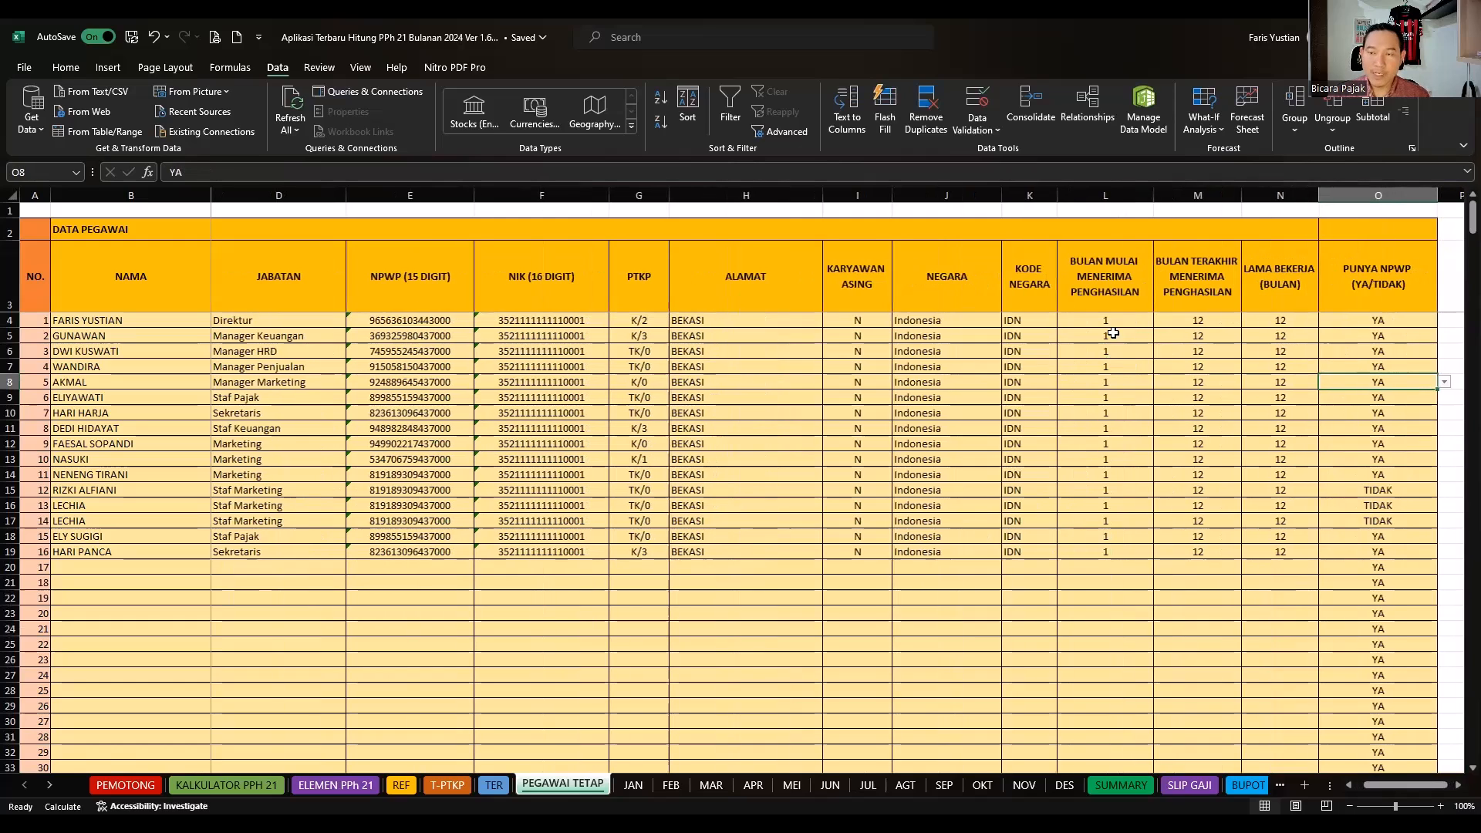
left_click(1116, 324)
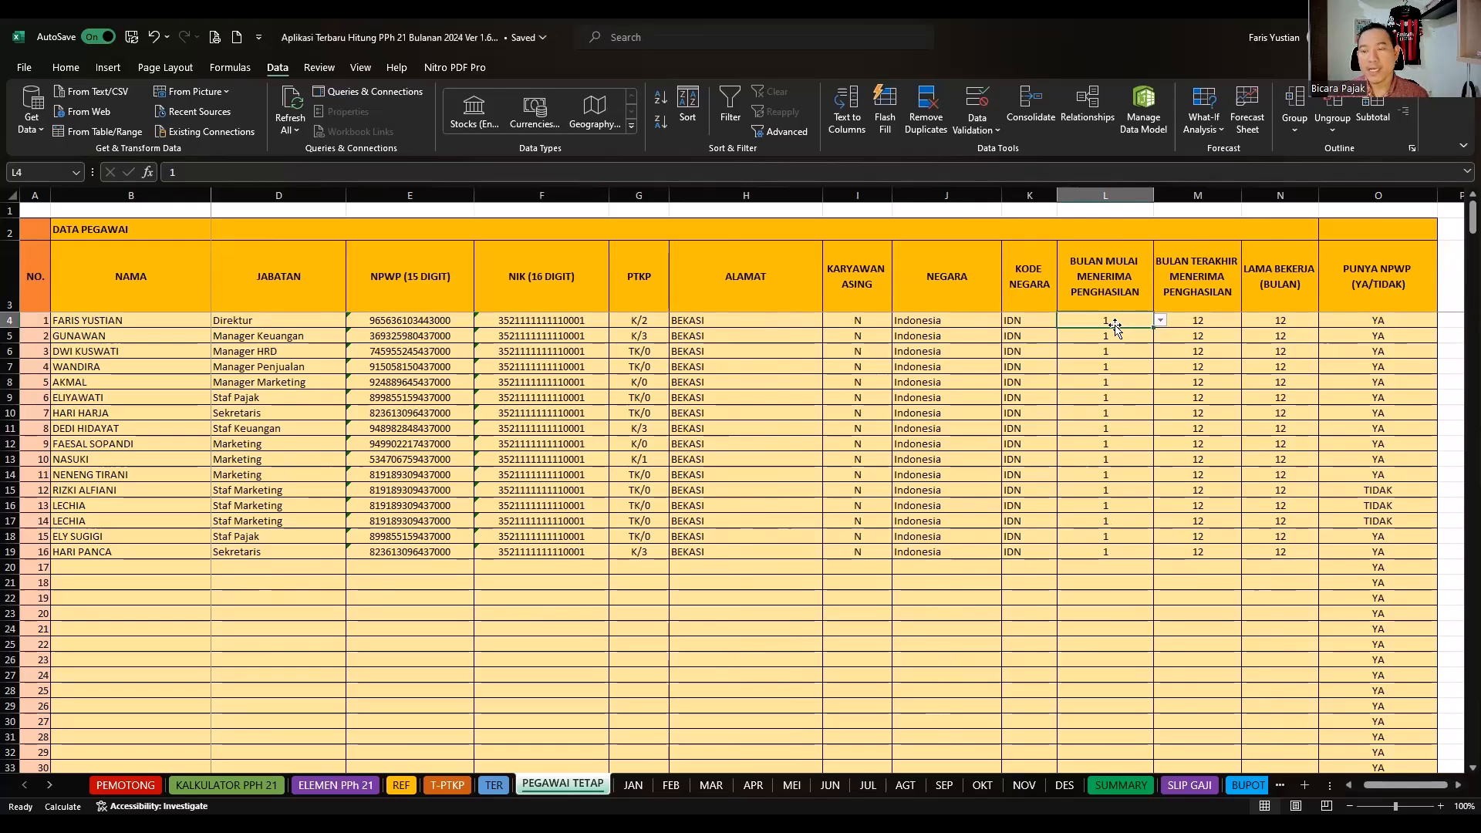
left_click(1205, 321)
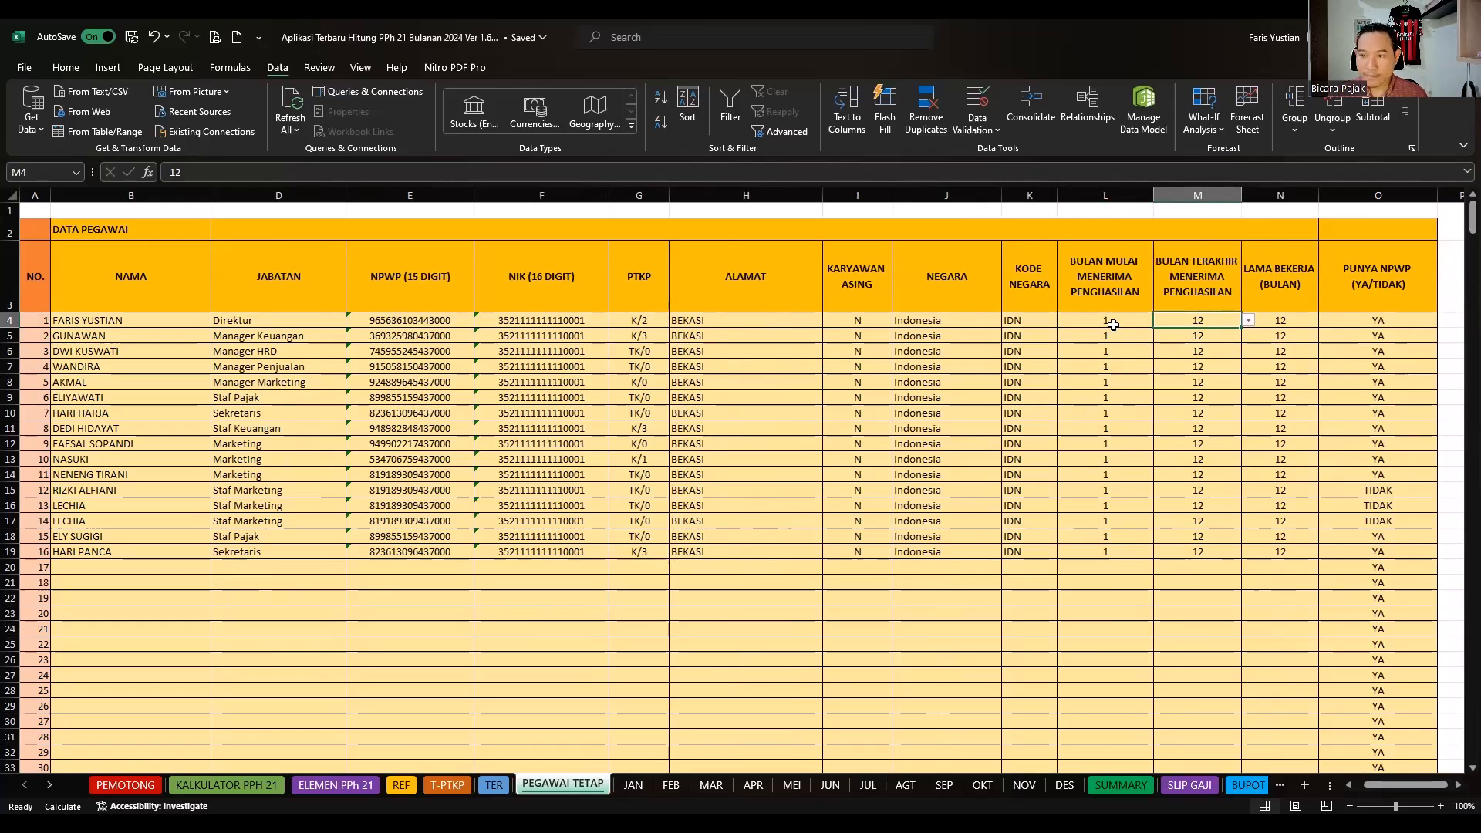
left_click(1305, 320)
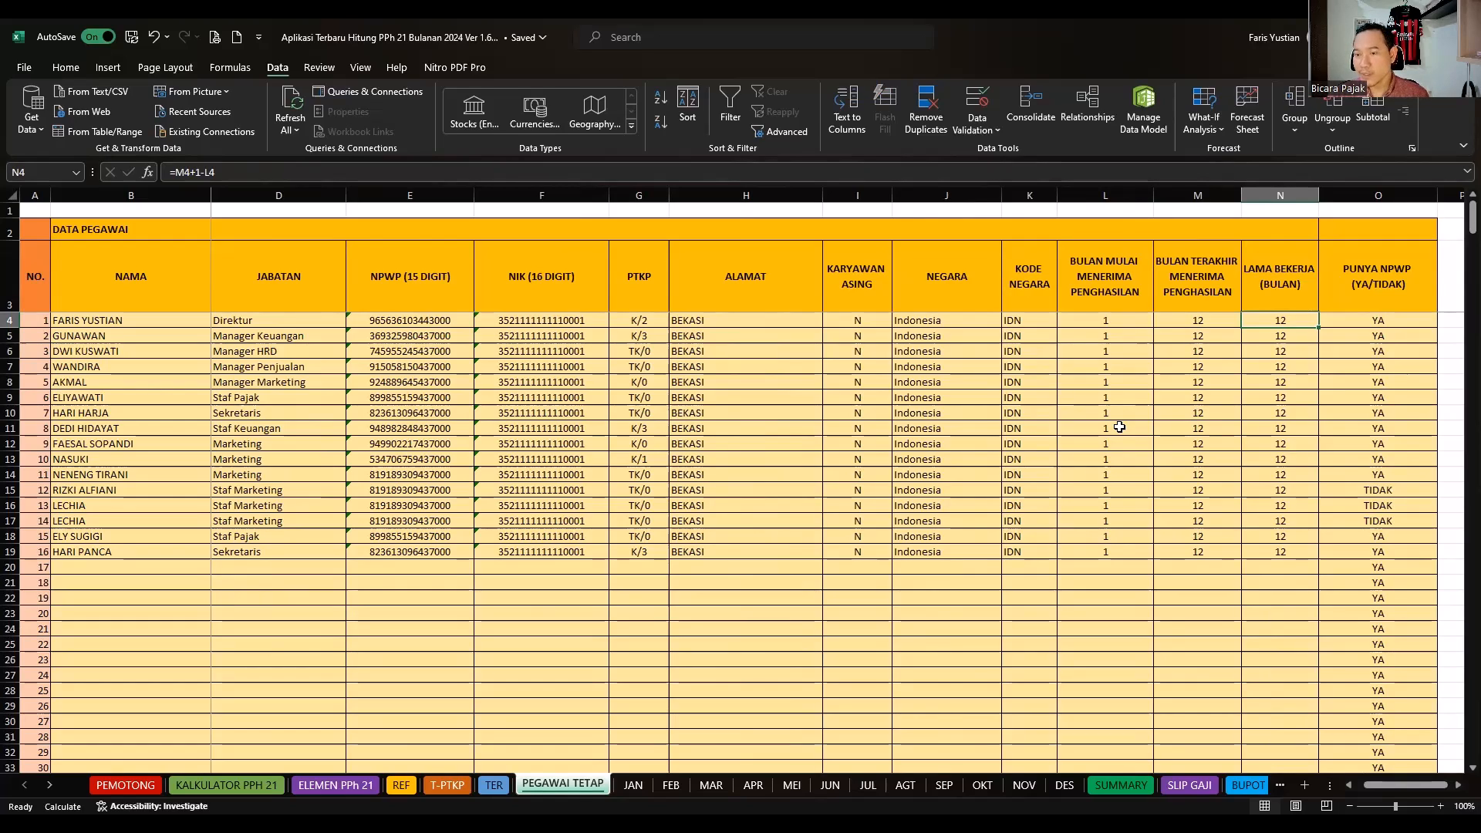
- Set the first employee's starting income month to 7 and check the months-worked calculation
left_click(1110, 323)
left_click(1166, 320)
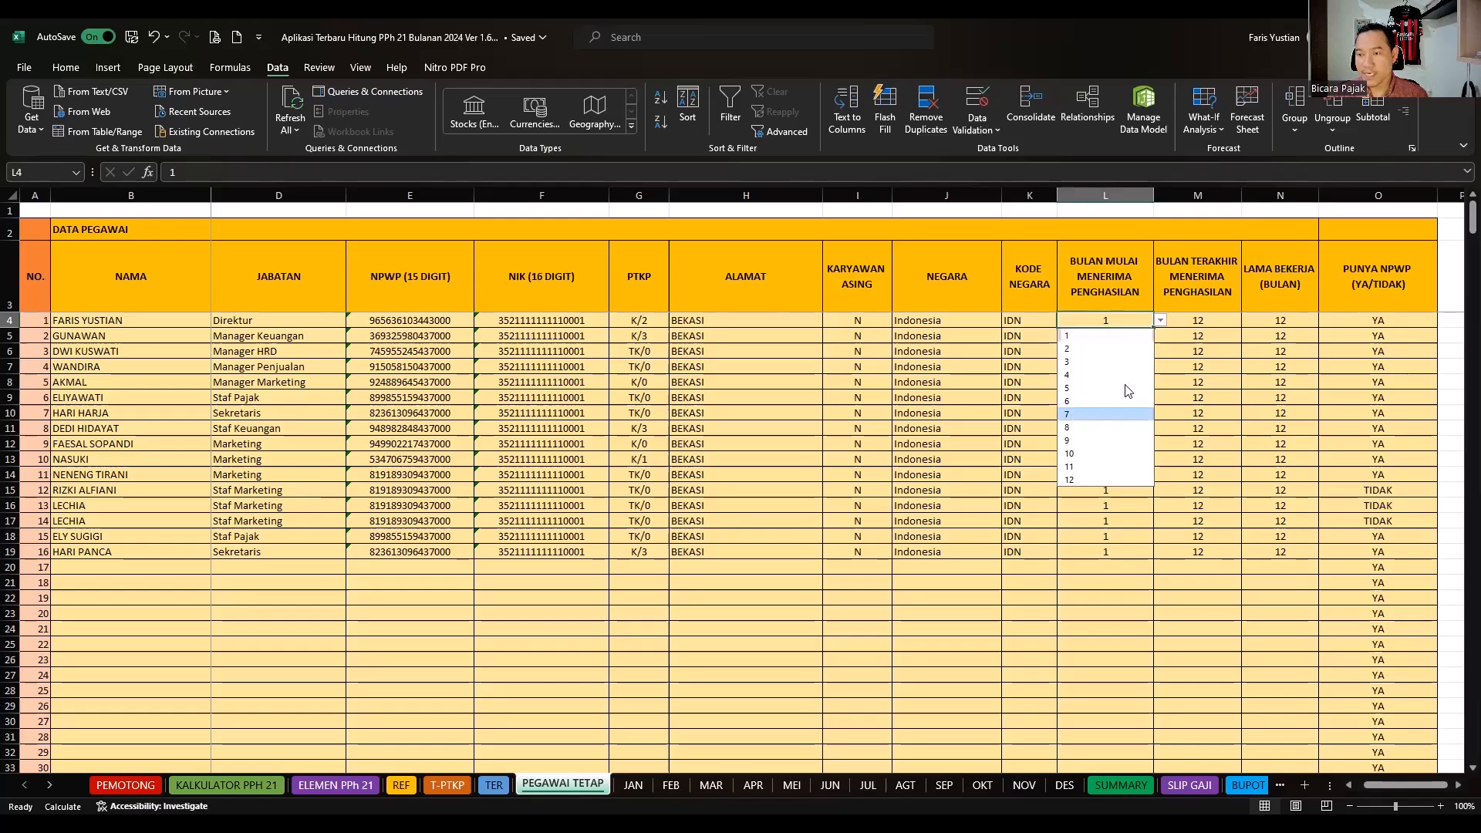
left_click(1102, 414)
left_click(1307, 320)
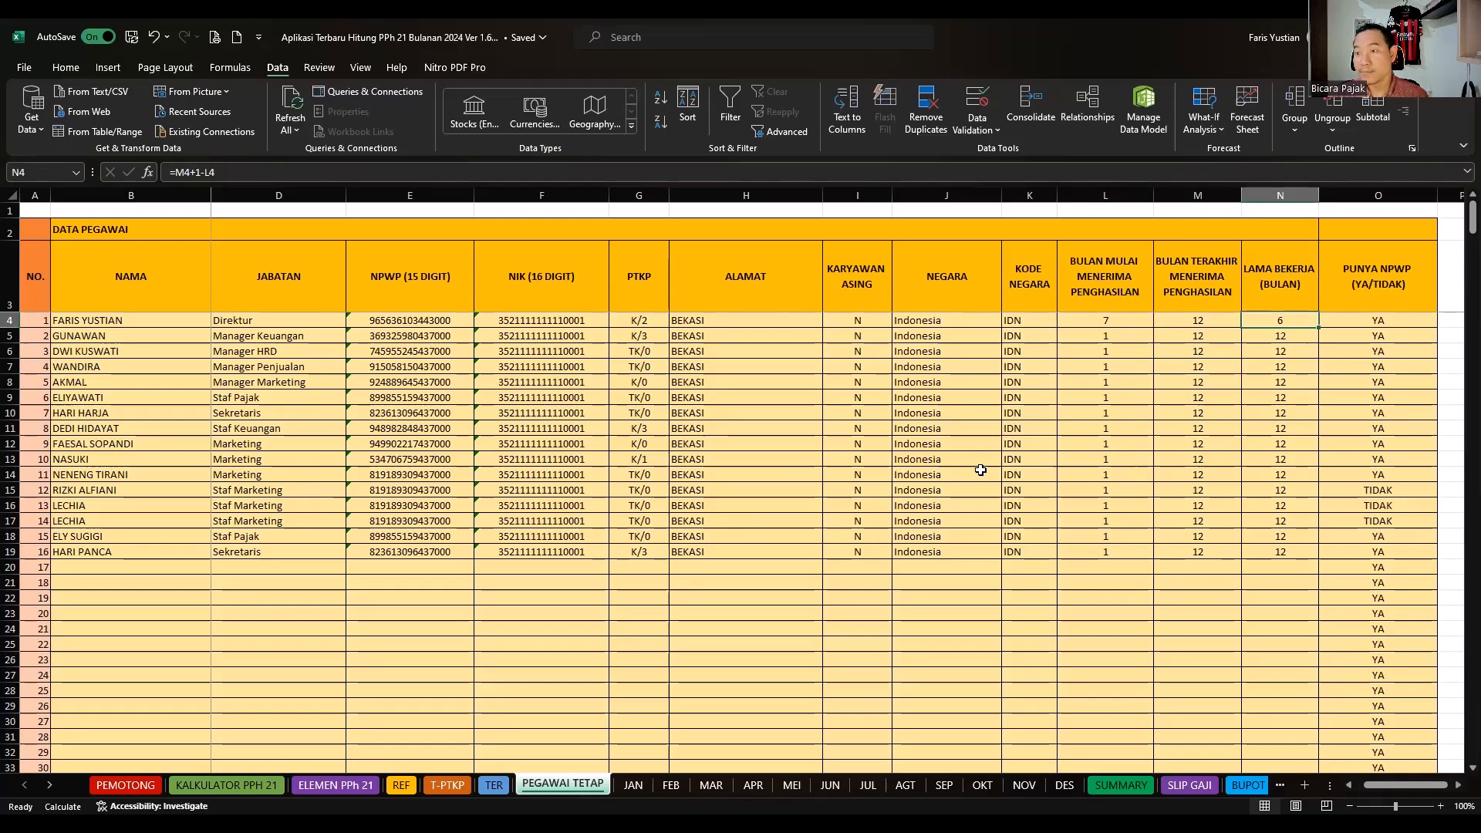
- Set the first employee's starting income month back to 1
left_click(1101, 323)
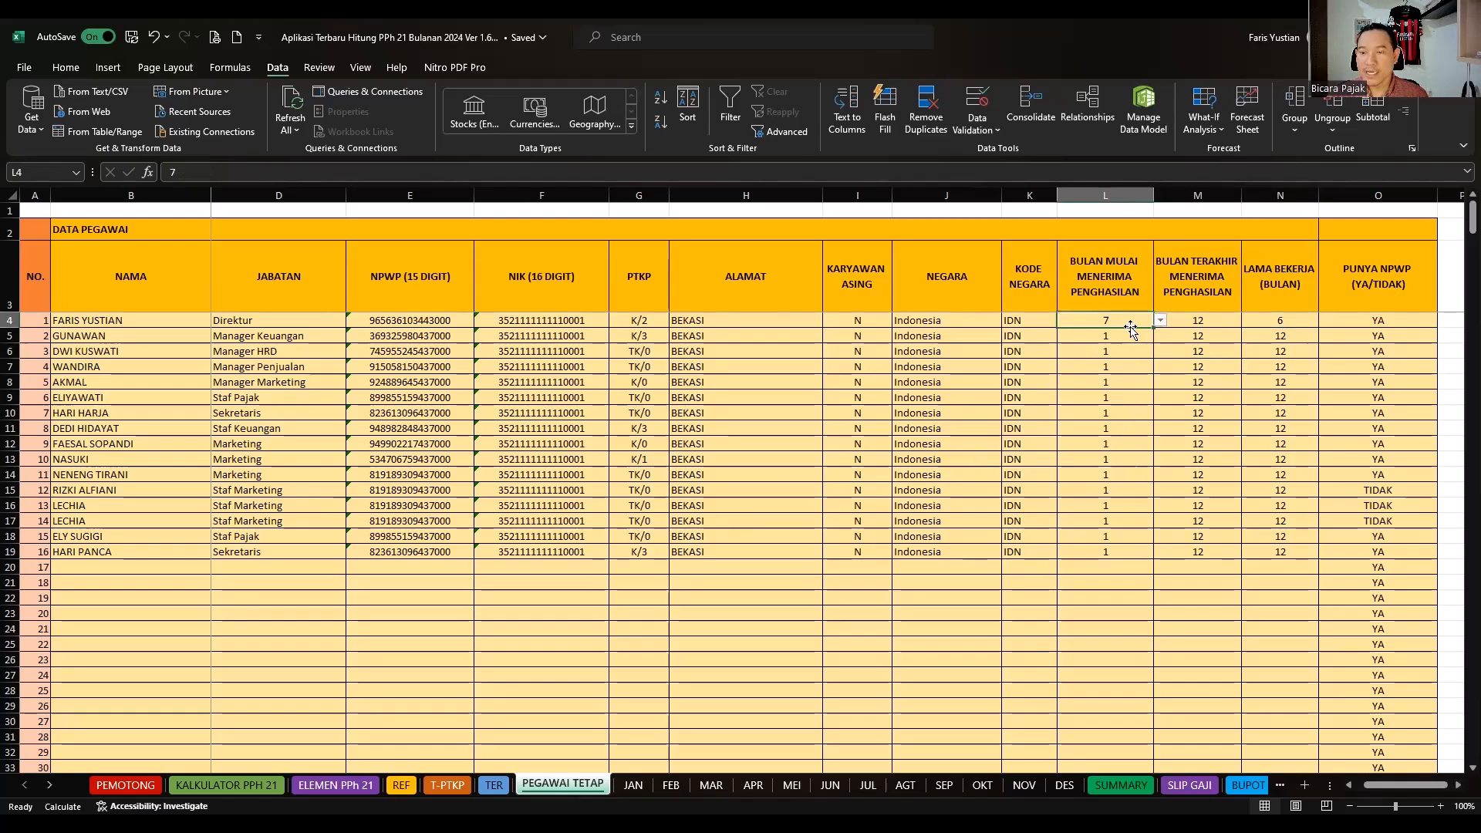
left_click(1159, 322)
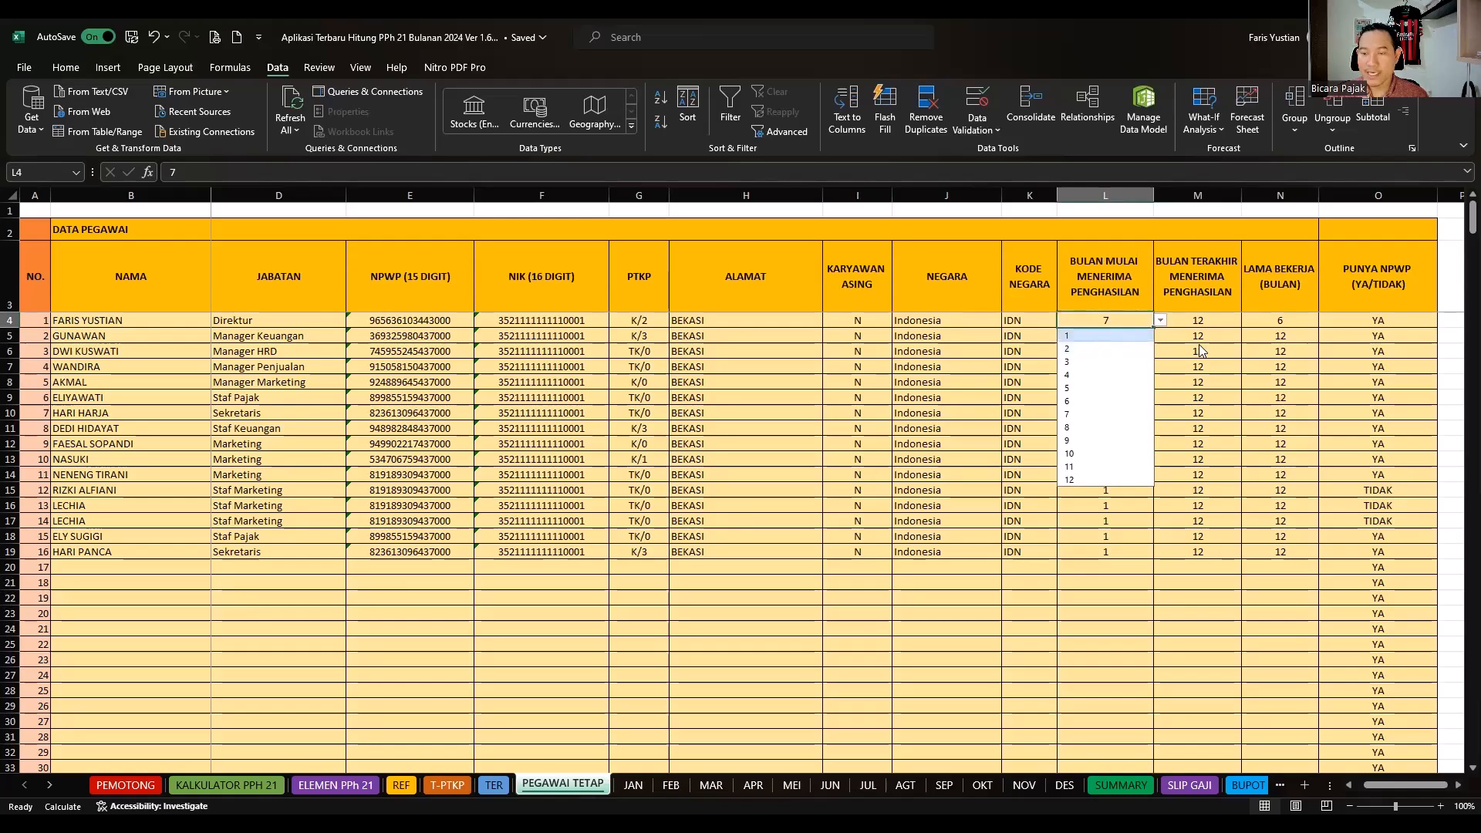
left_click(1111, 336)
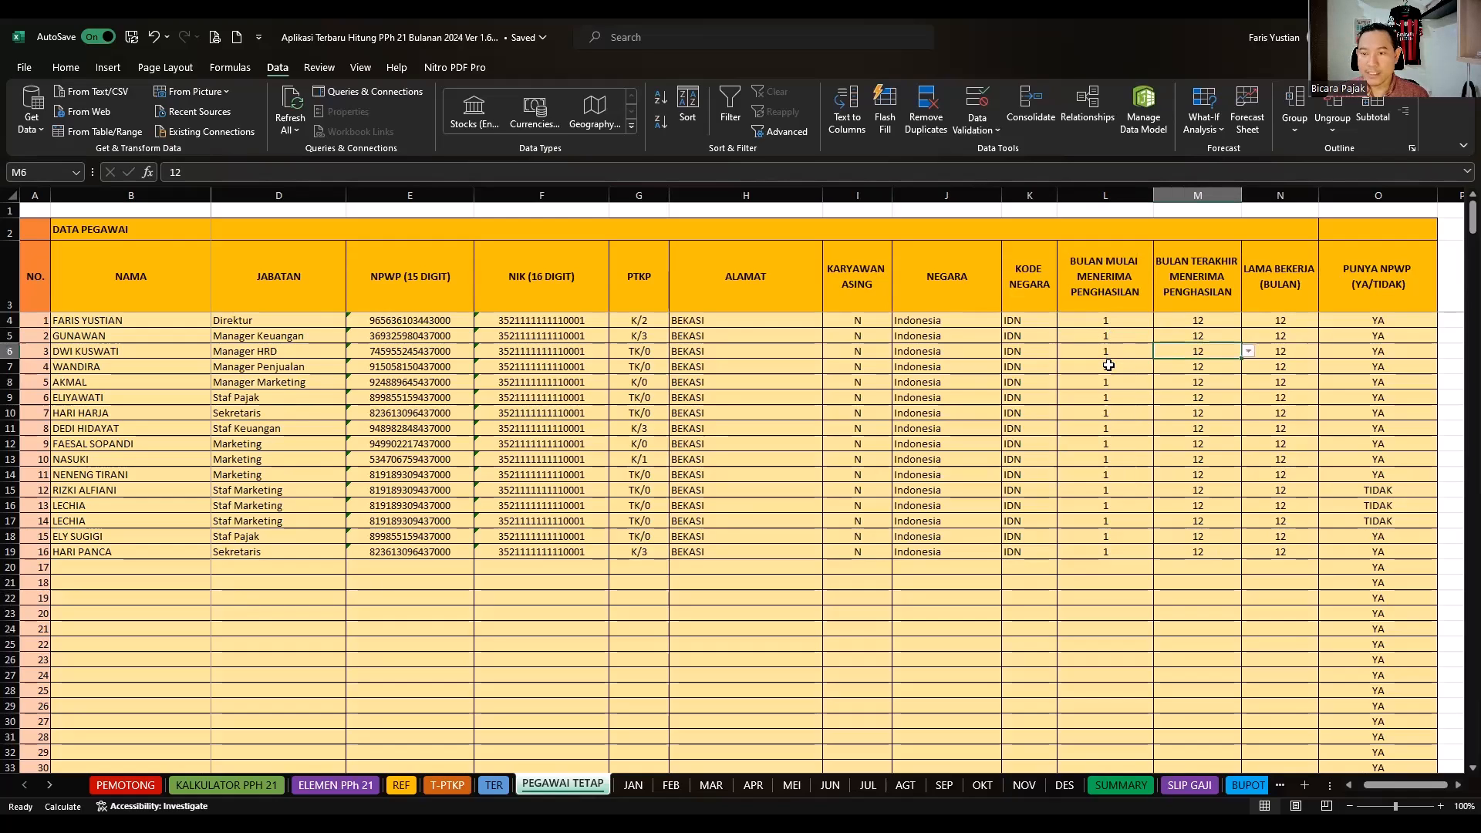
- Set the fourth employee's last income month to 8 and check the months-worked formula
left_click(1108, 365)
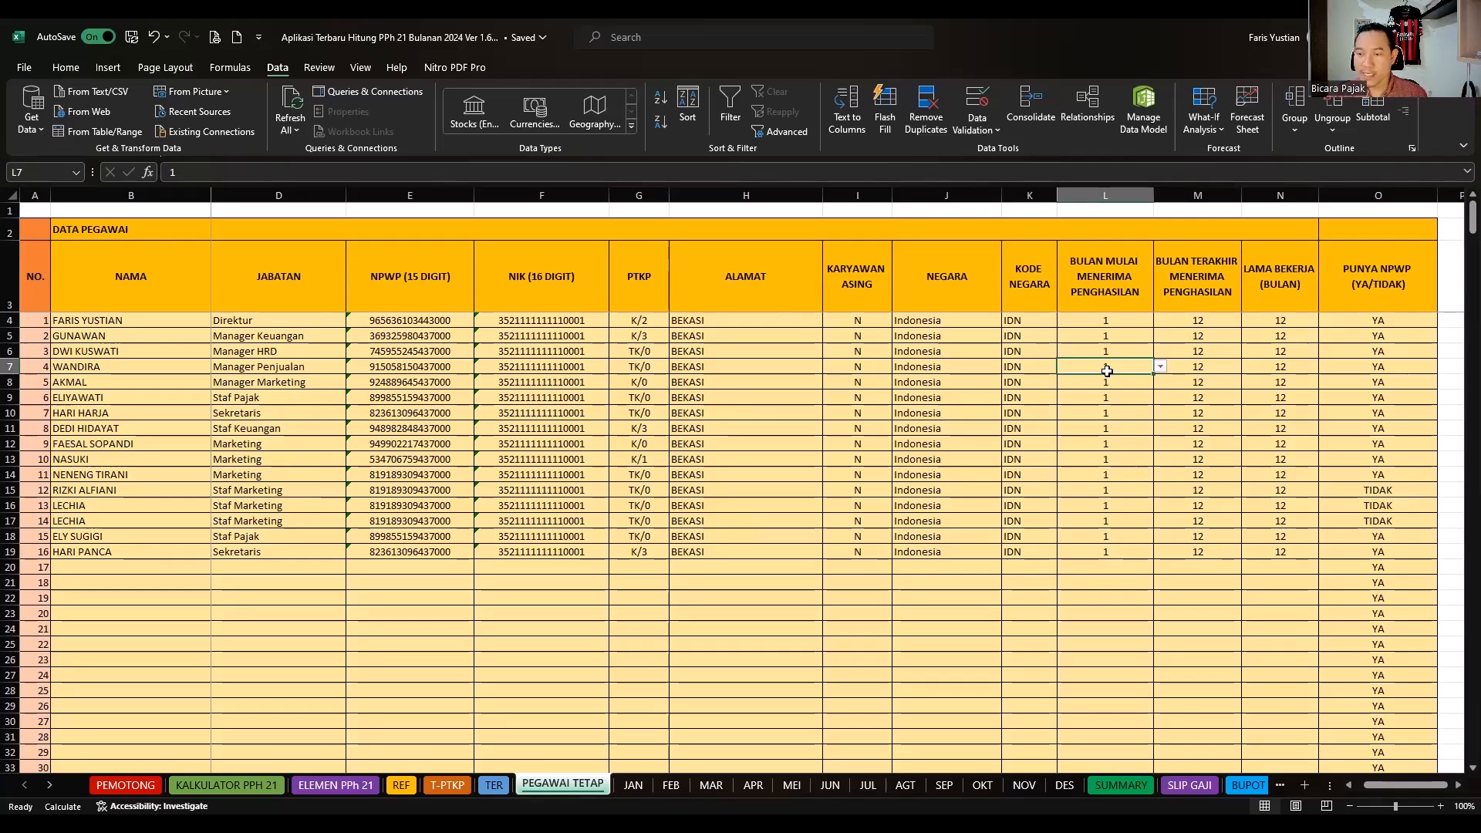
left_click(1212, 366)
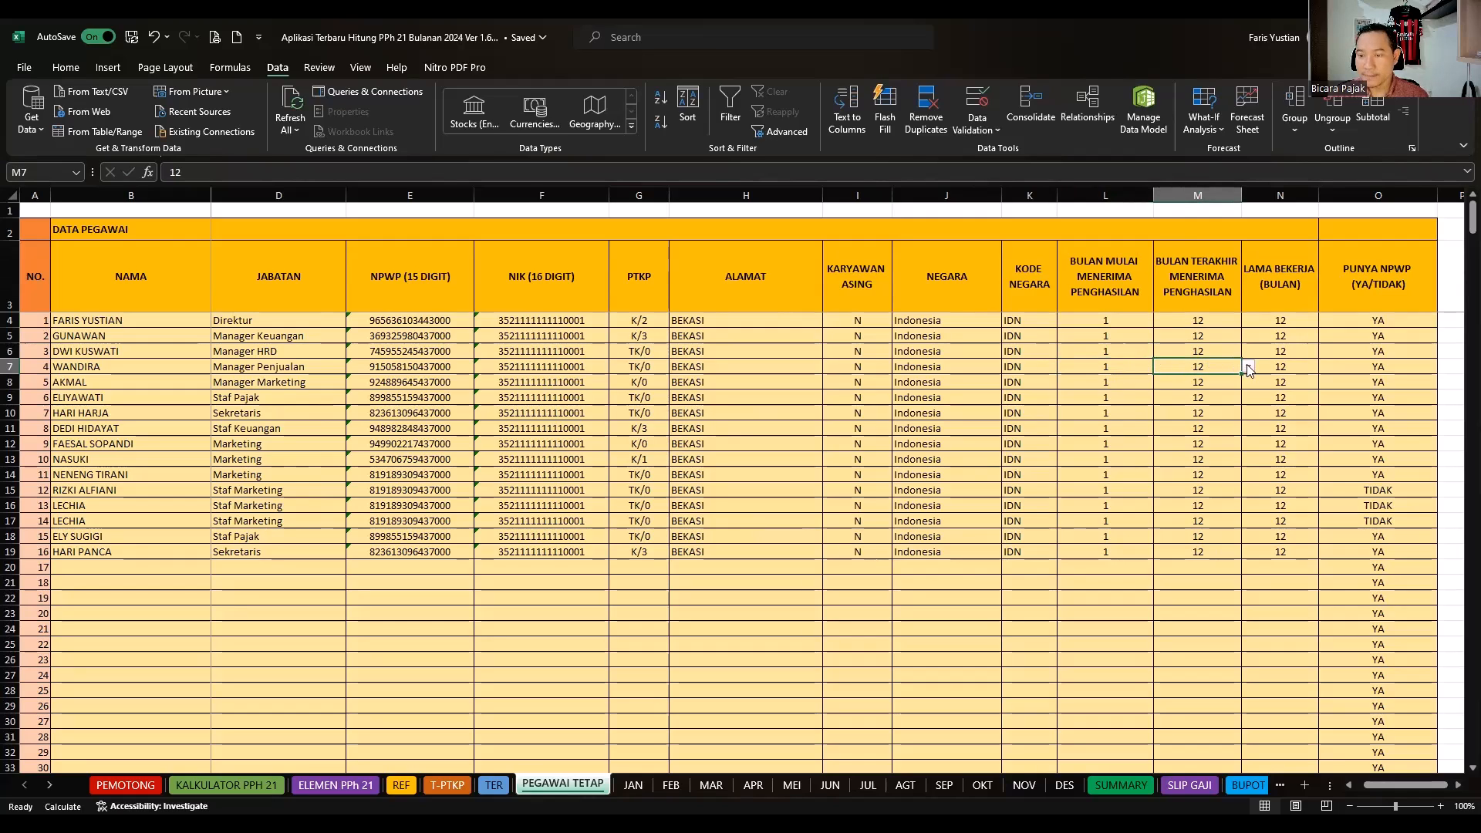
left_click(1248, 367)
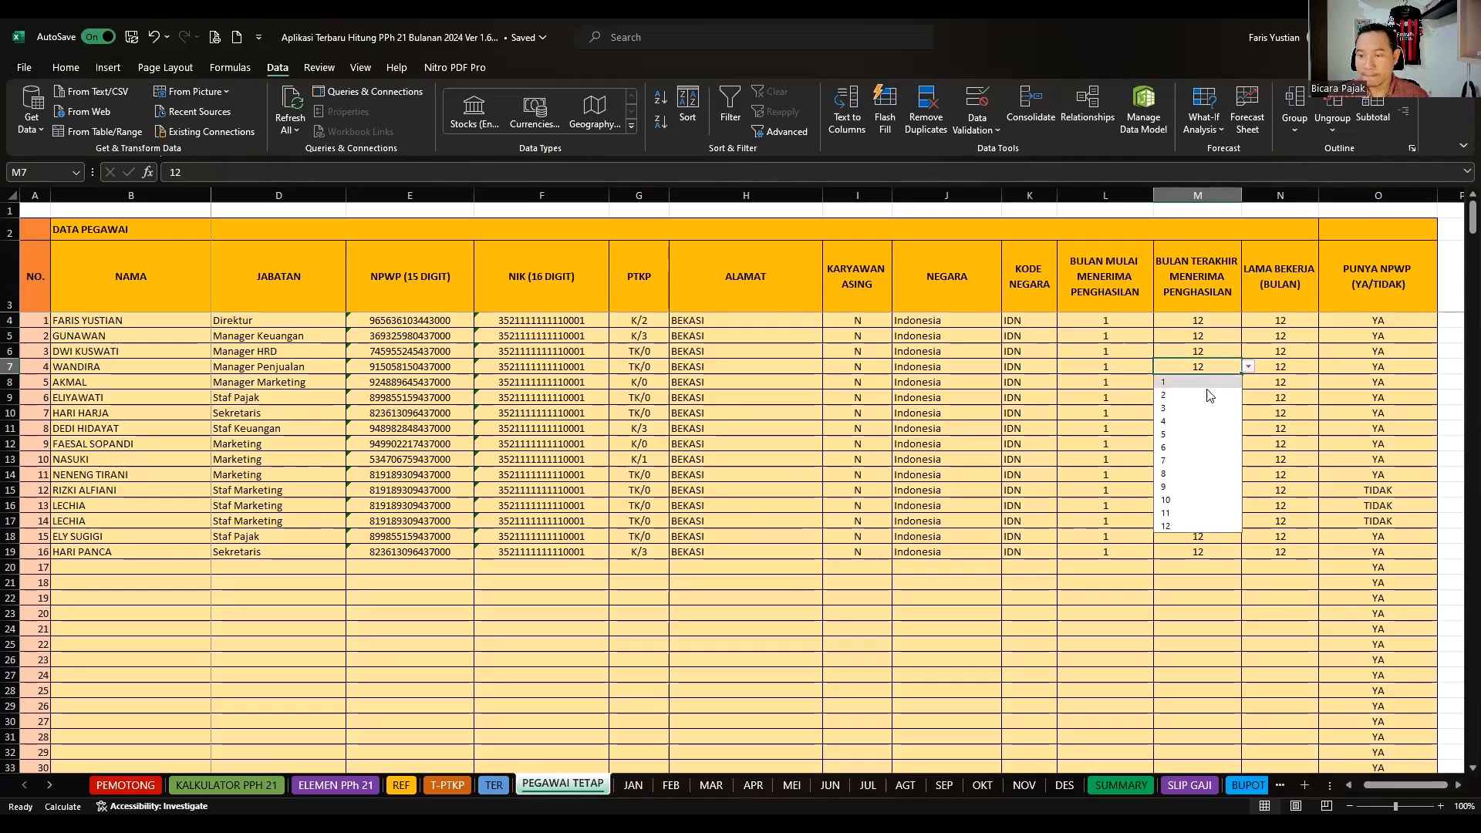
left_click(1166, 474)
left_click(1266, 367)
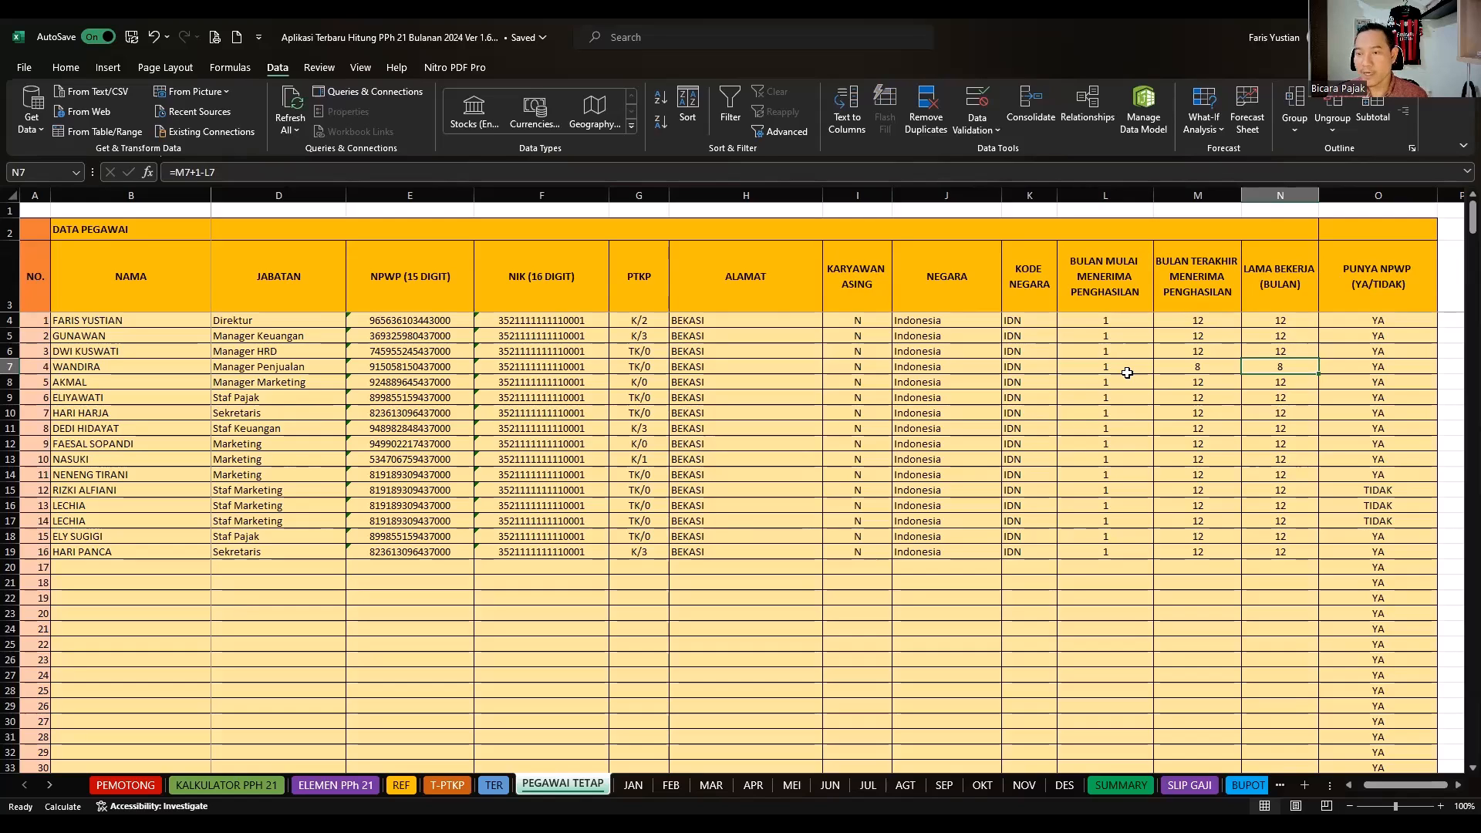
- Set the fourth employee's last income month back to 12
left_click(1164, 370)
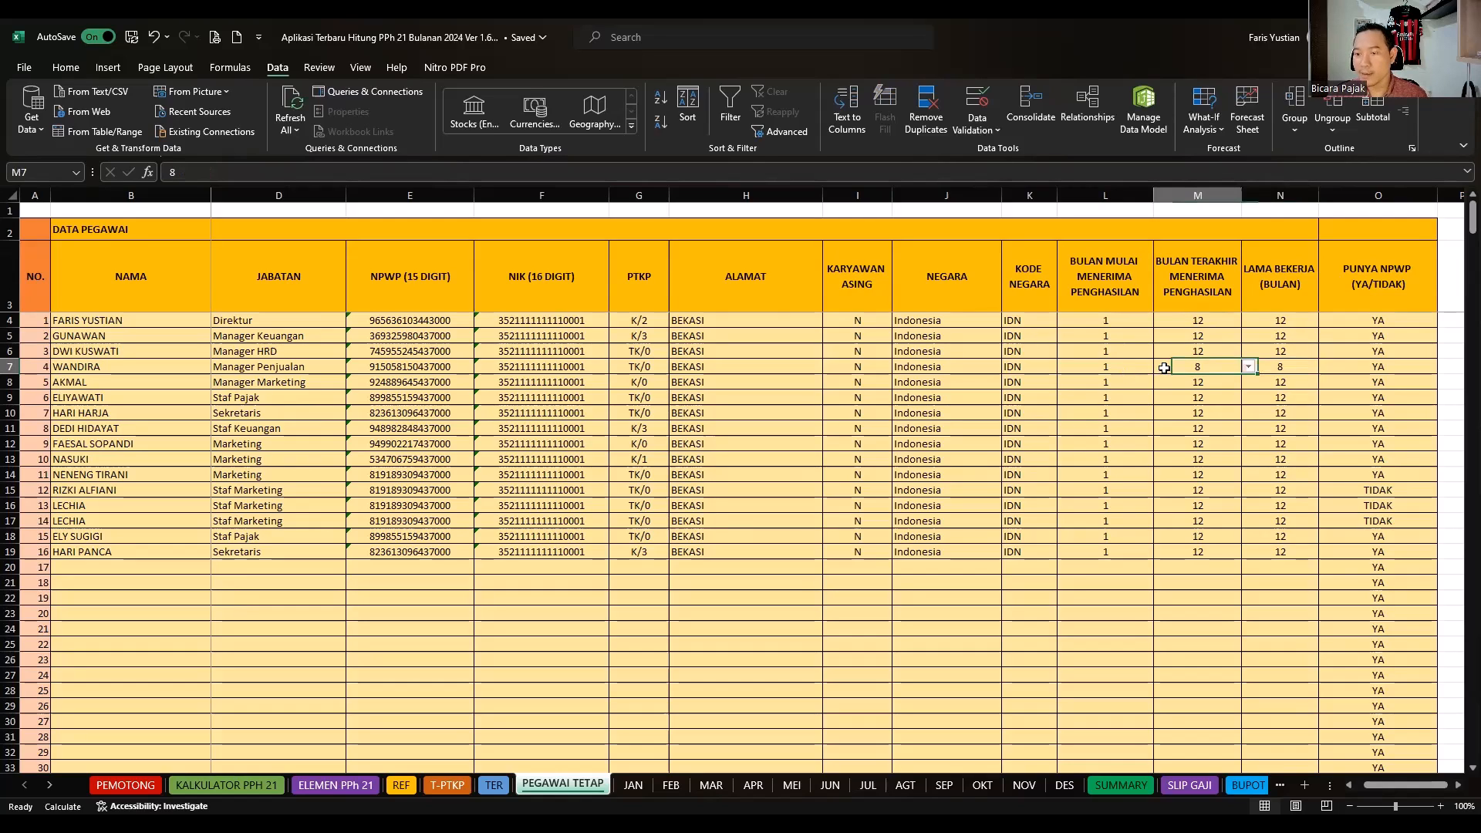
left_click(1248, 366)
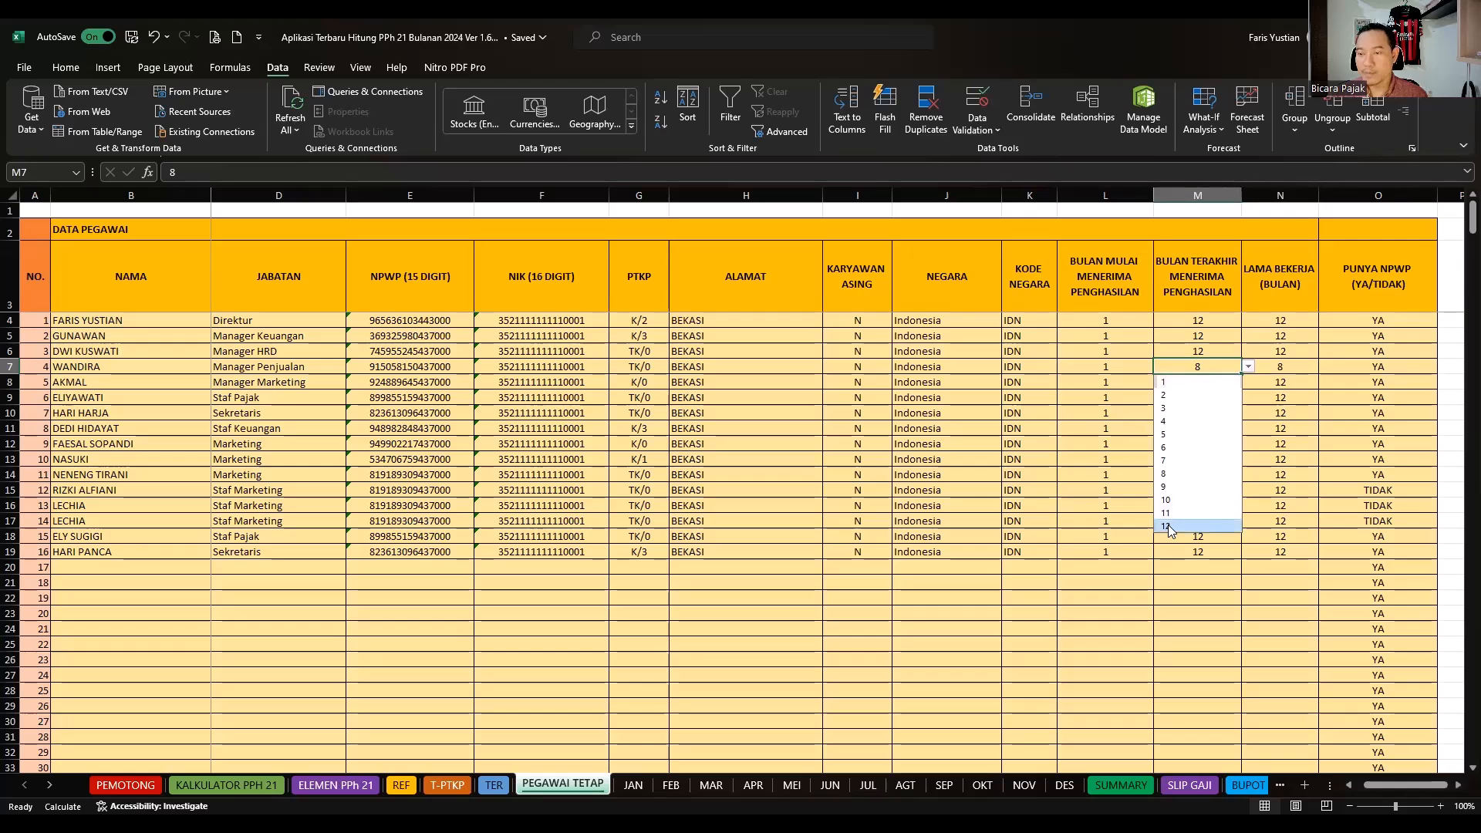
left_click(1188, 526)
left_click(1288, 476)
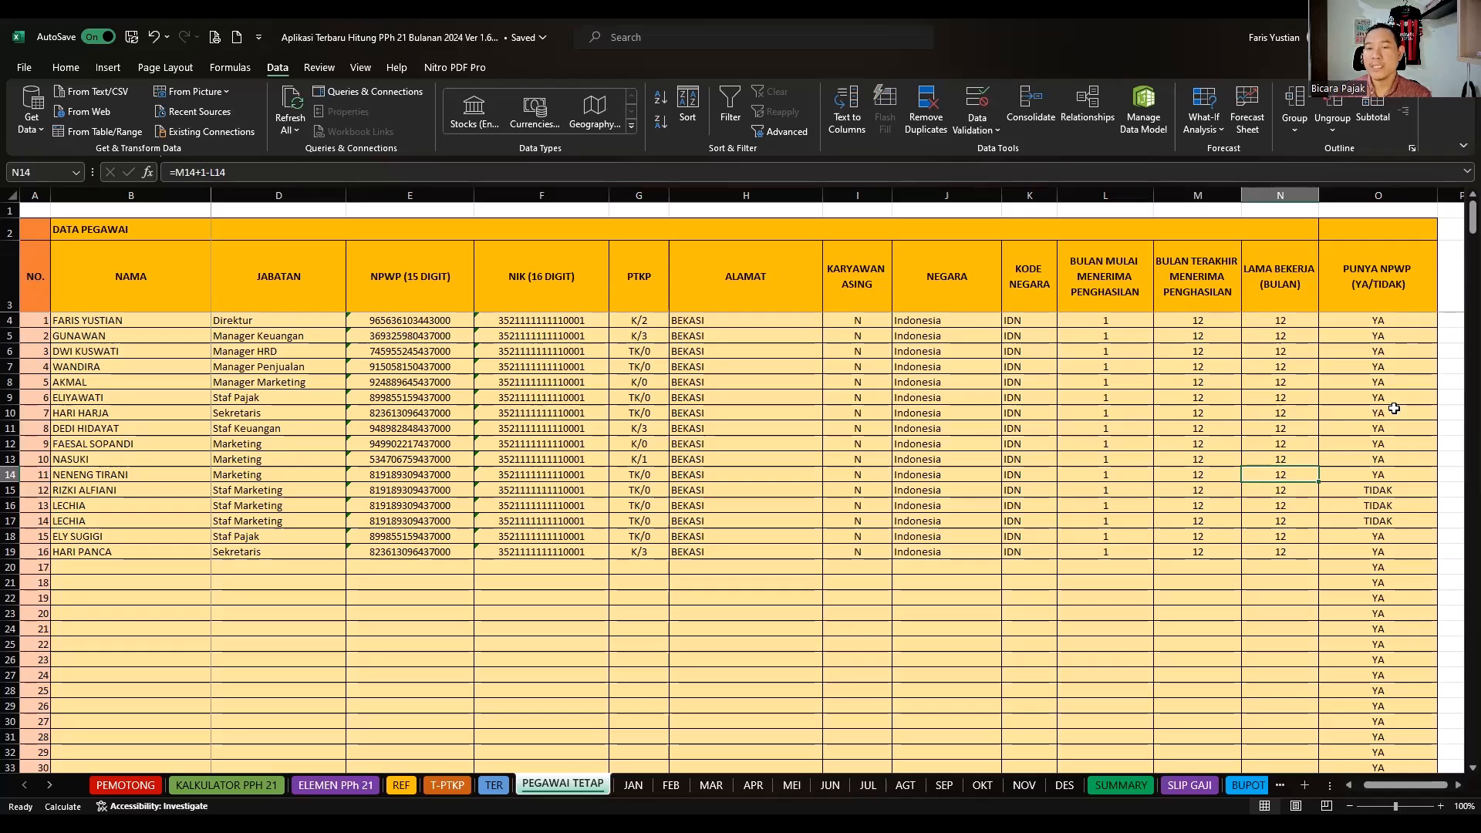
- Examine the YA/TIDAK tax-number ownership column for the listed employees and the first empty employee rows
left_click(1383, 321)
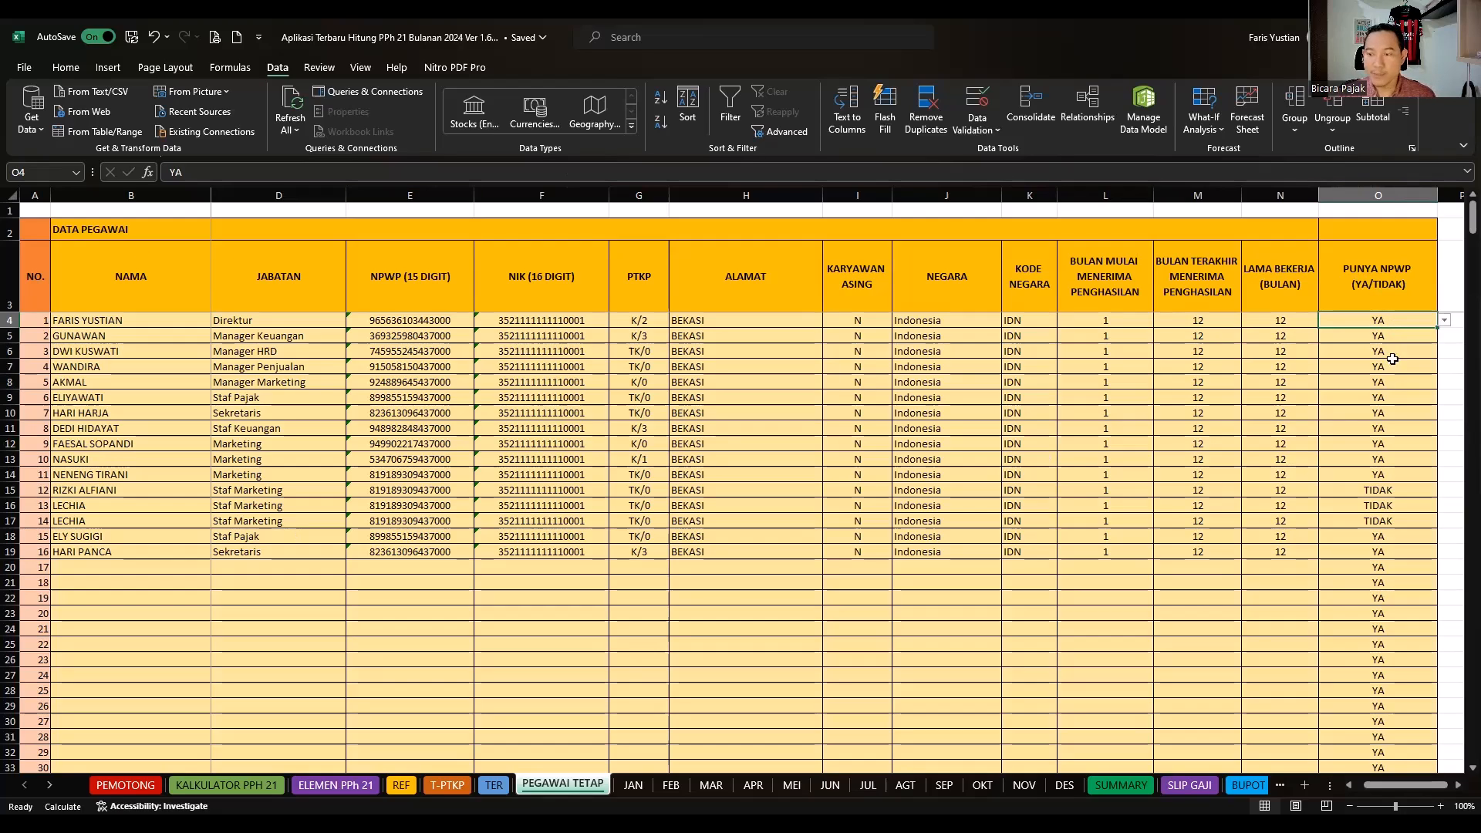
left_click(1365, 427)
key("Right")
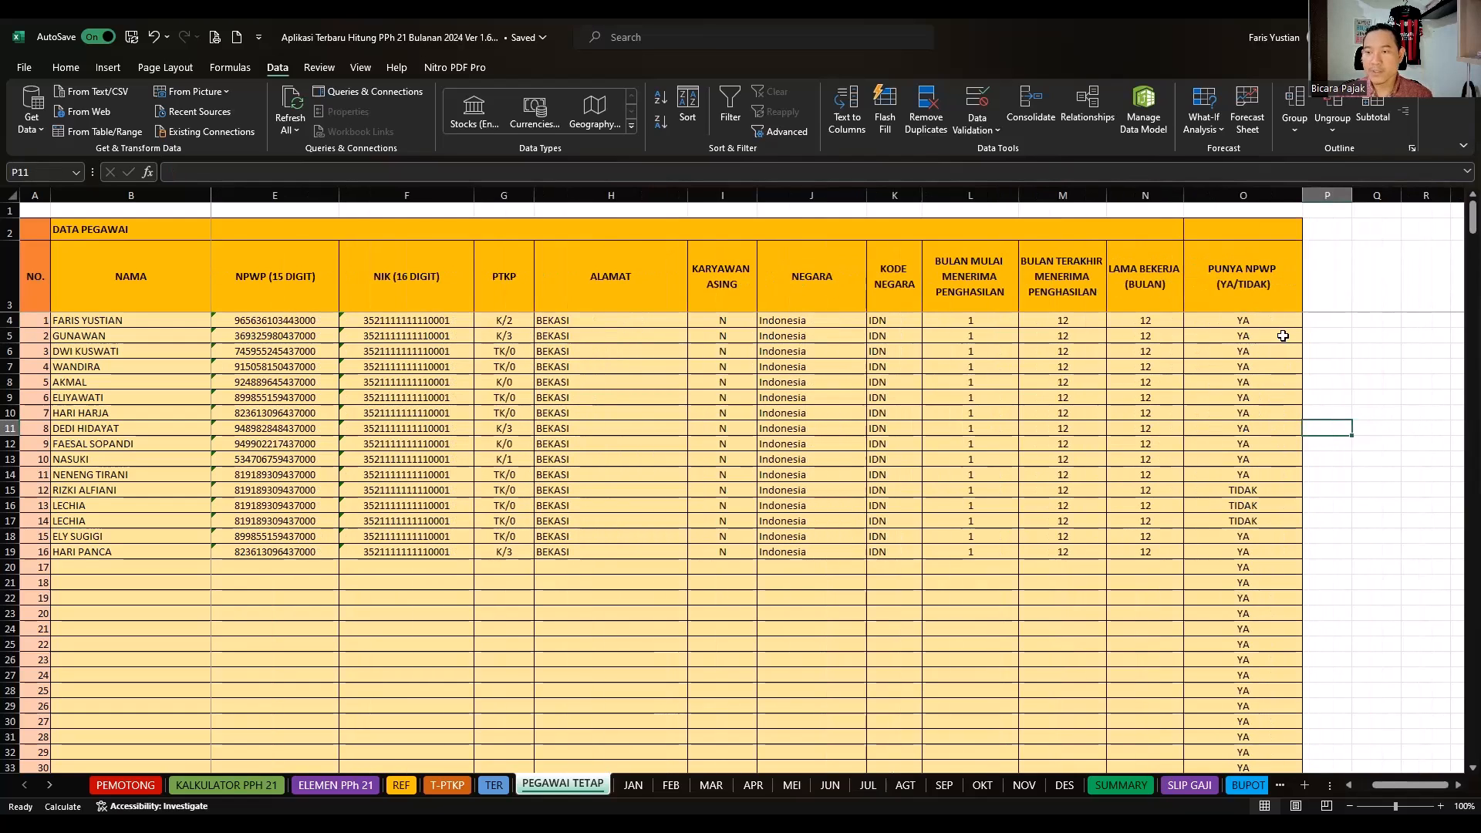
left_click(1280, 320)
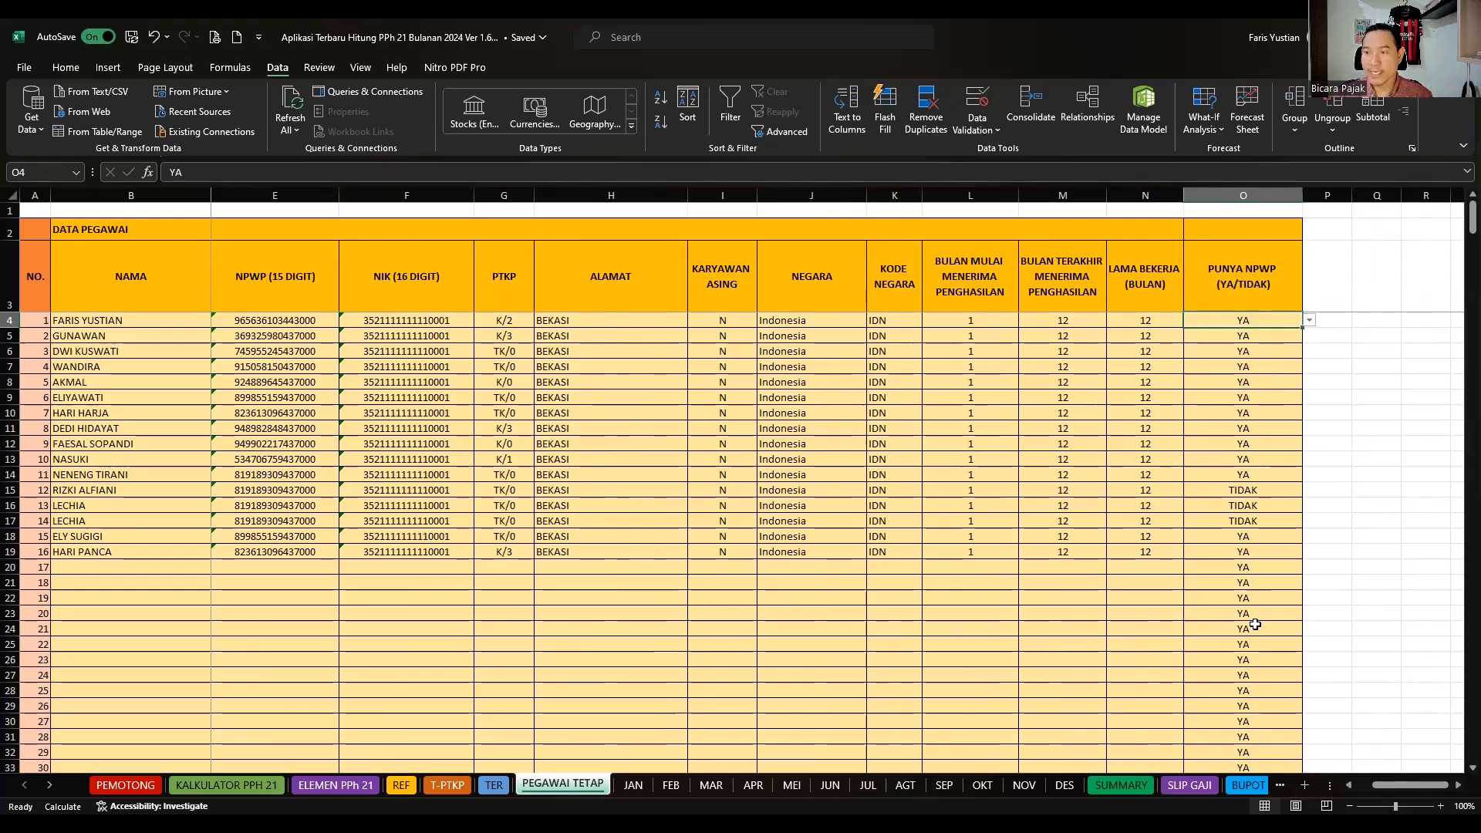
left_click(1255, 551)
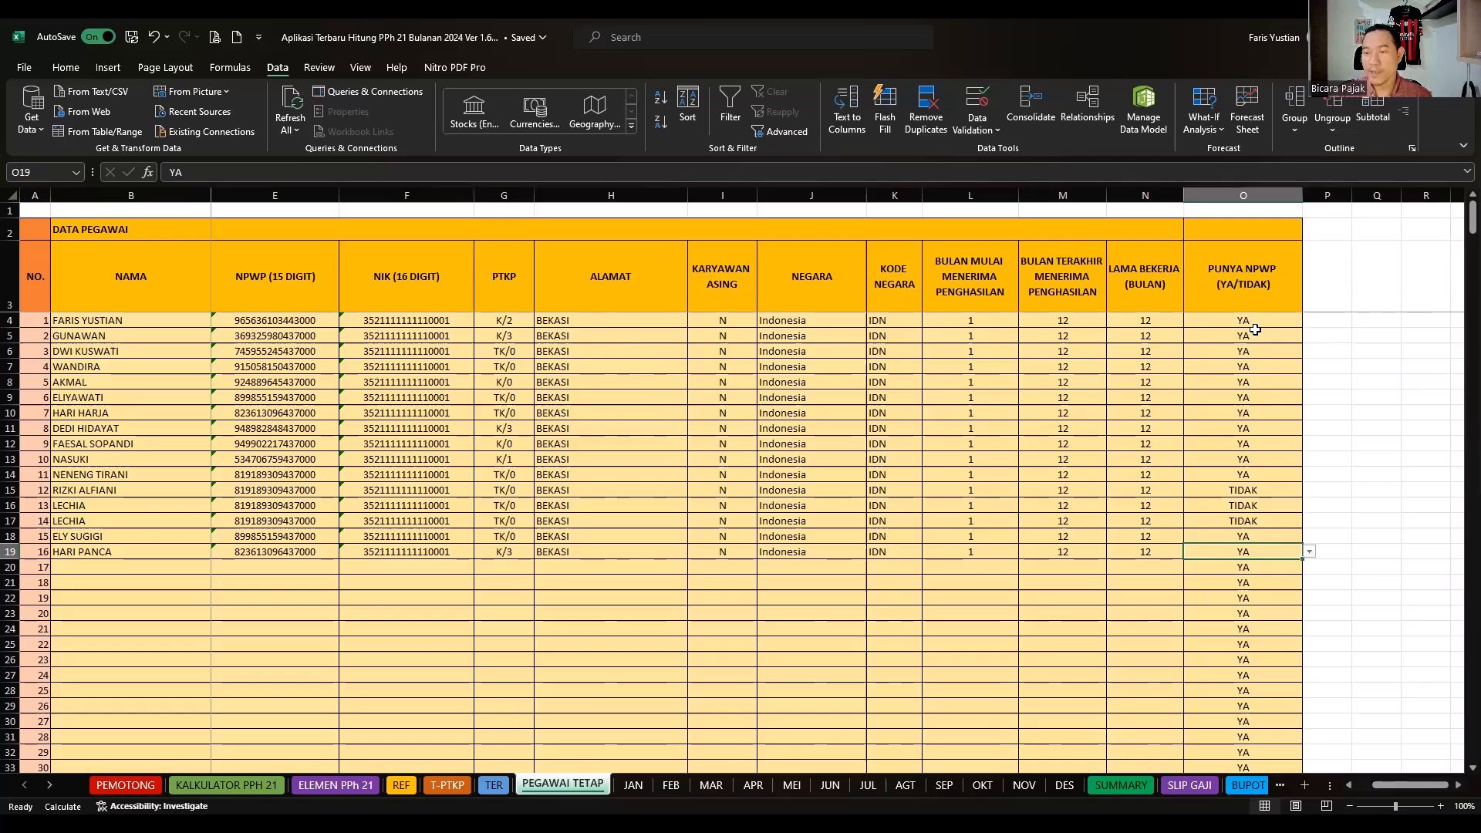
left_click(354, 599)
left_click(261, 595)
left_click(252, 567)
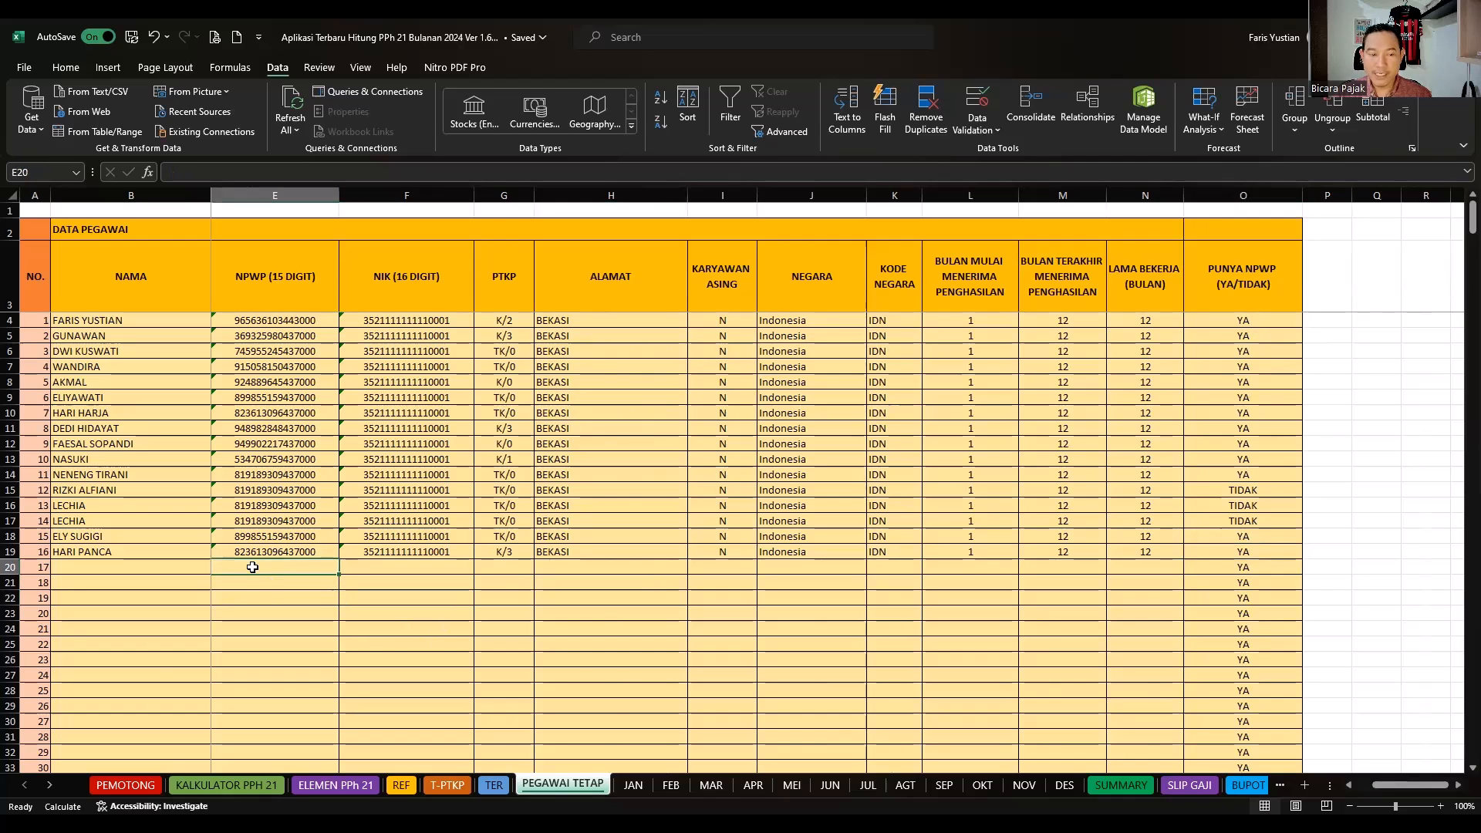
- Open the JAN sheet and inspect the first employee's salary and PPh allowance method
left_click(632, 785)
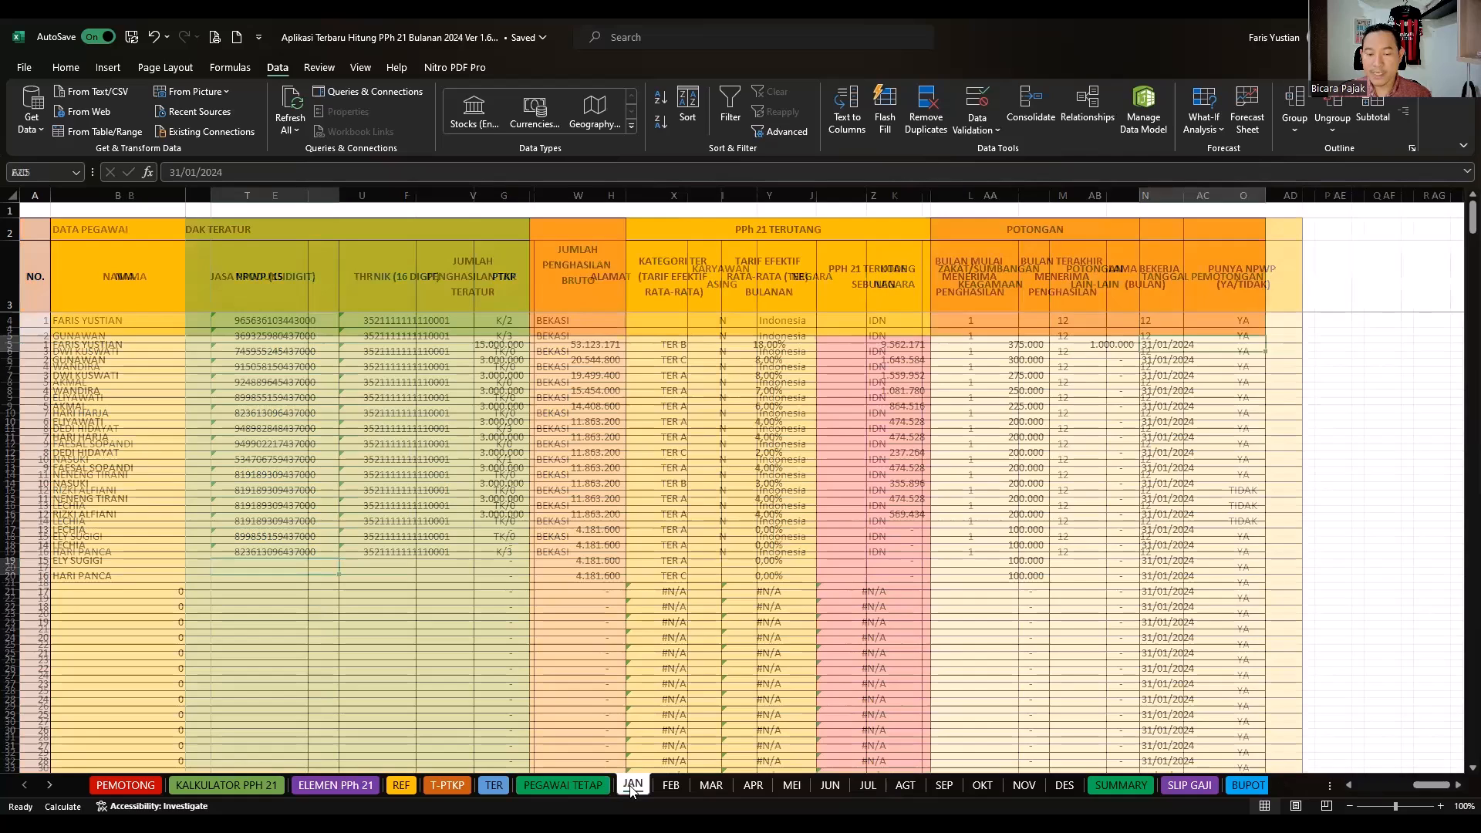
left_click(525, 565)
scroll(525, 565, "left", 10)
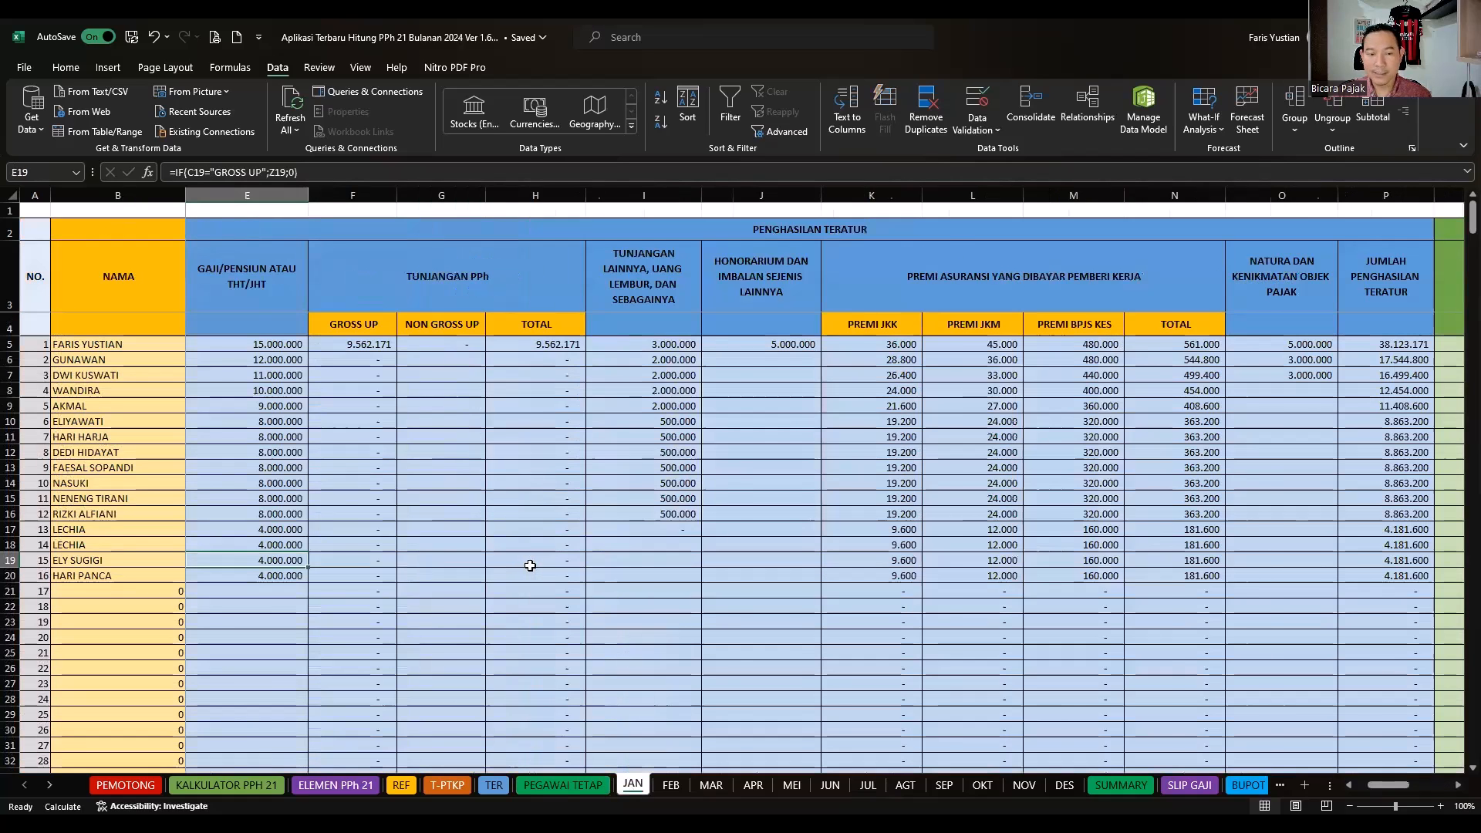
left_click(512, 544)
left_click(512, 345)
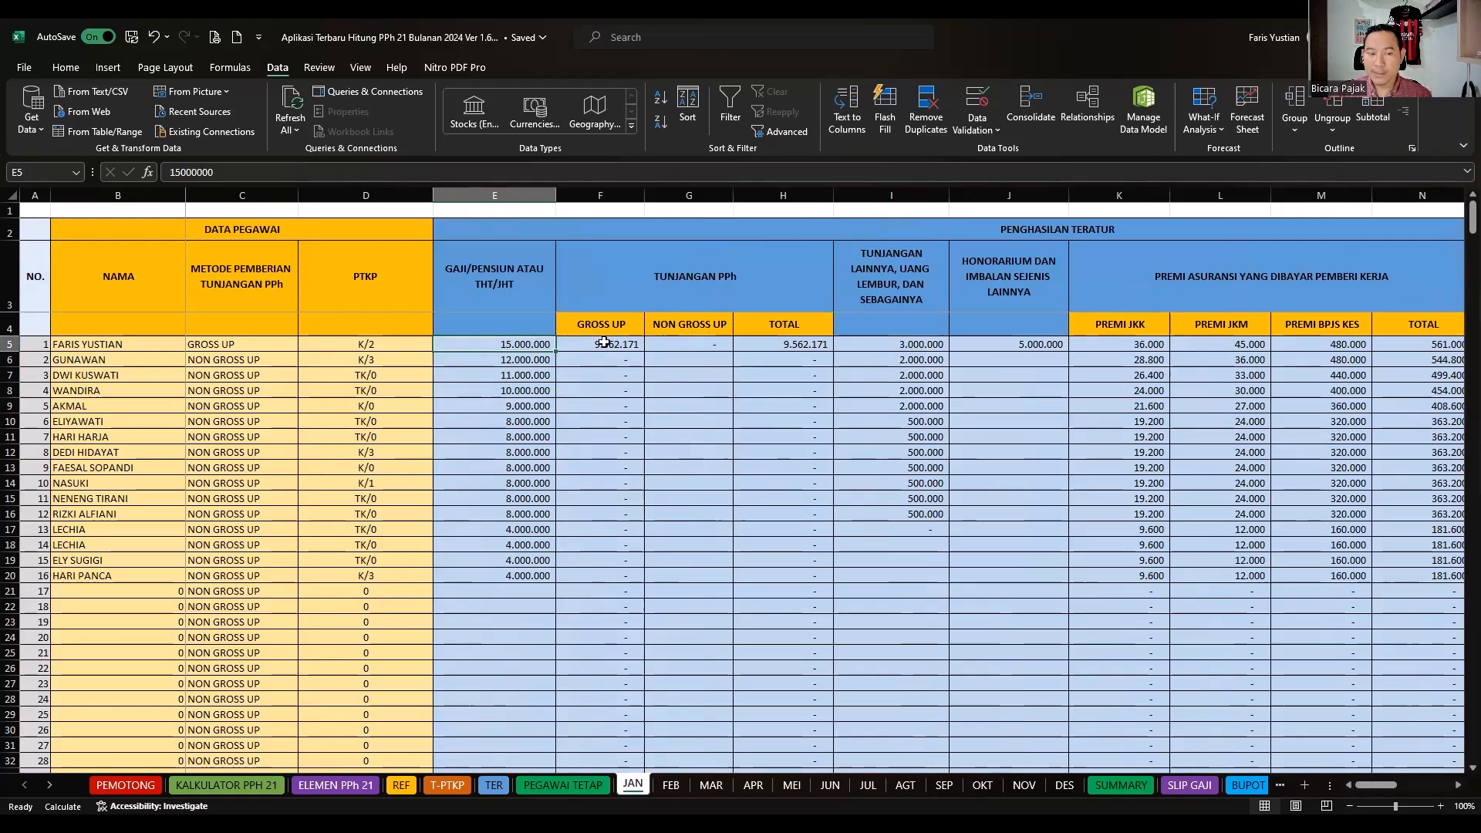
left_click(243, 343)
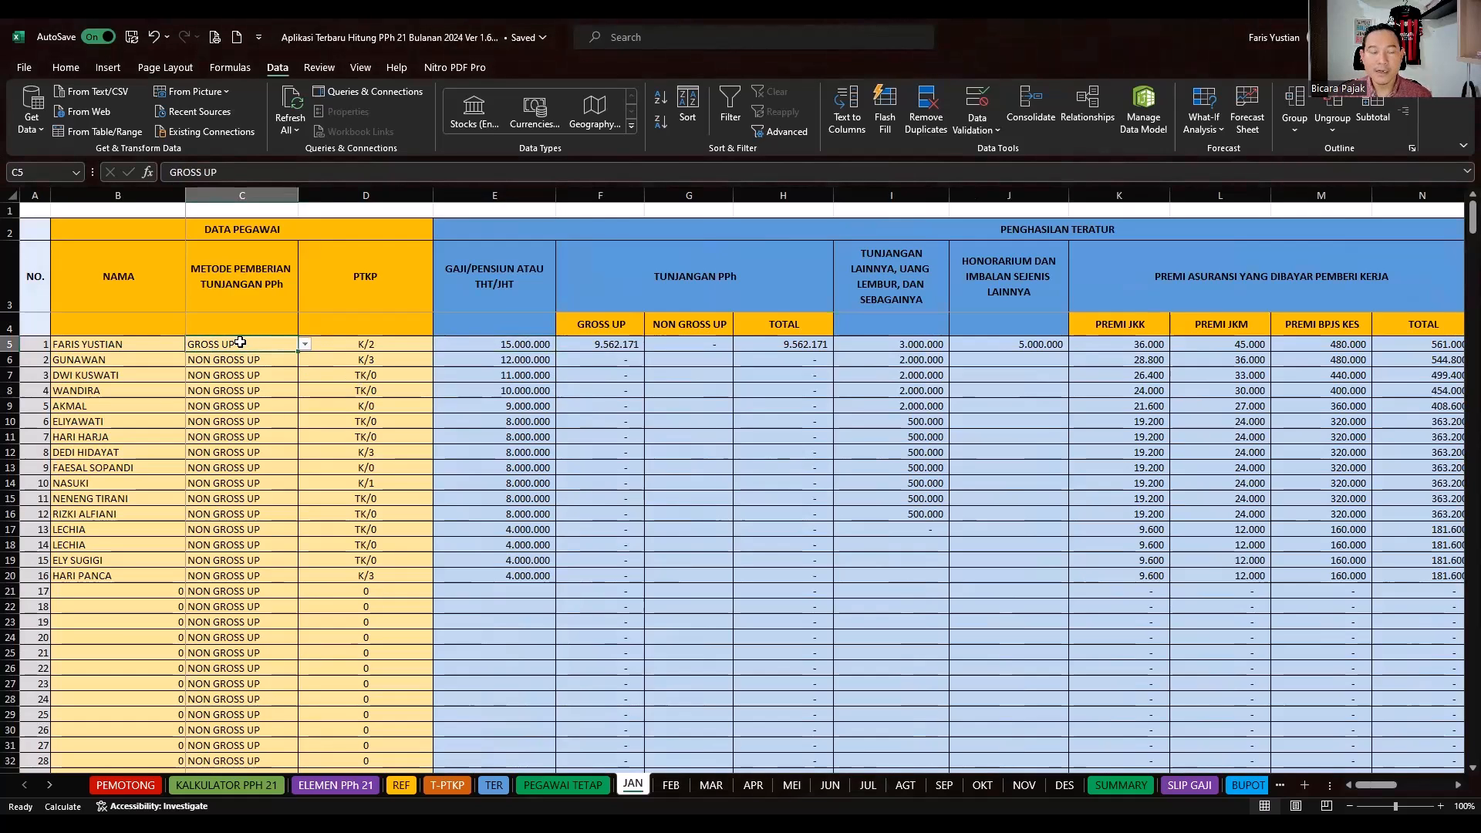
- Set the second employee's PPh allowance method to GROSS UP and check the resulting gross-up allowance
left_click(257, 362)
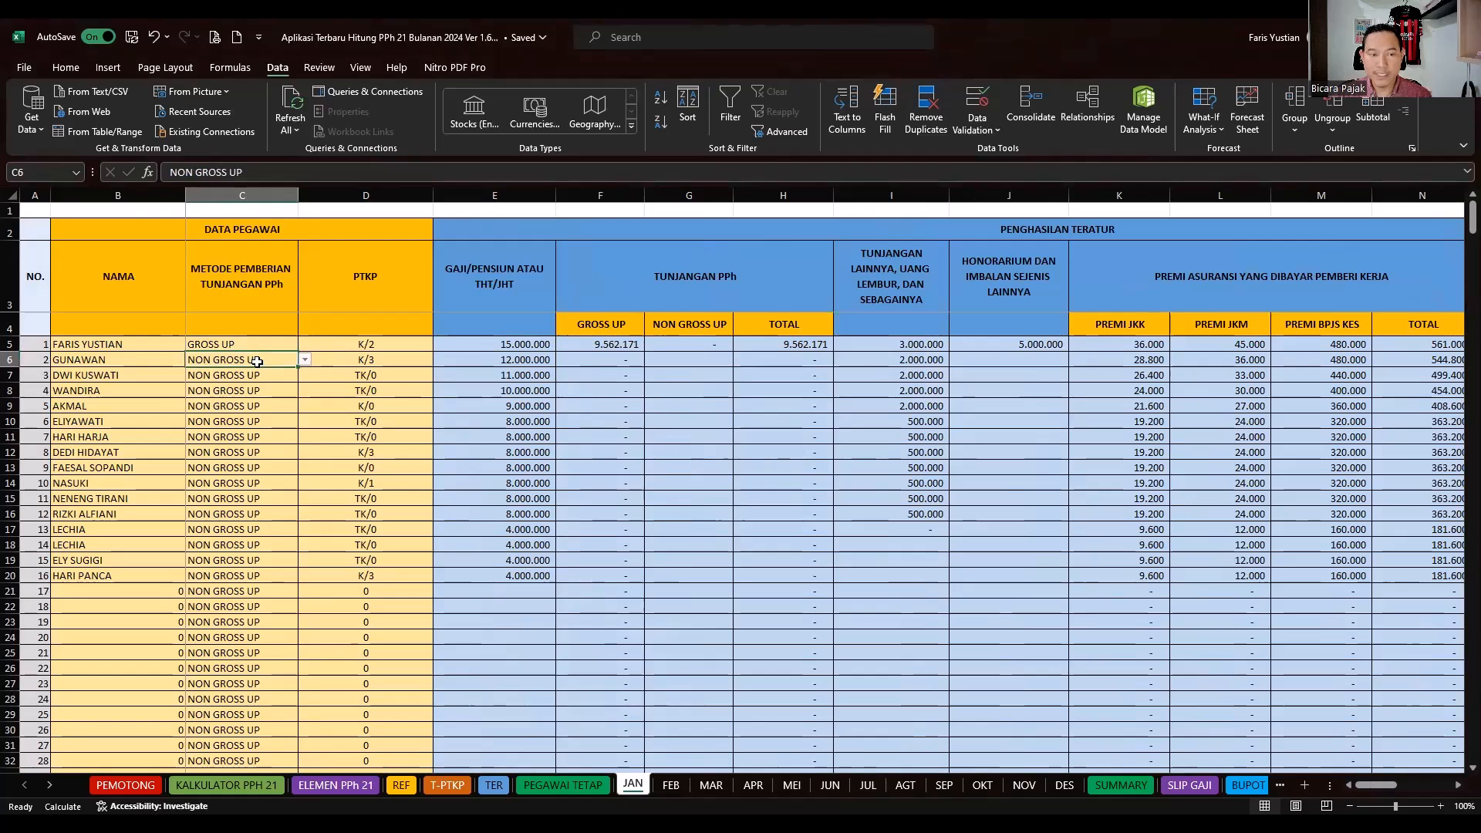
left_click(305, 359)
left_click(223, 375)
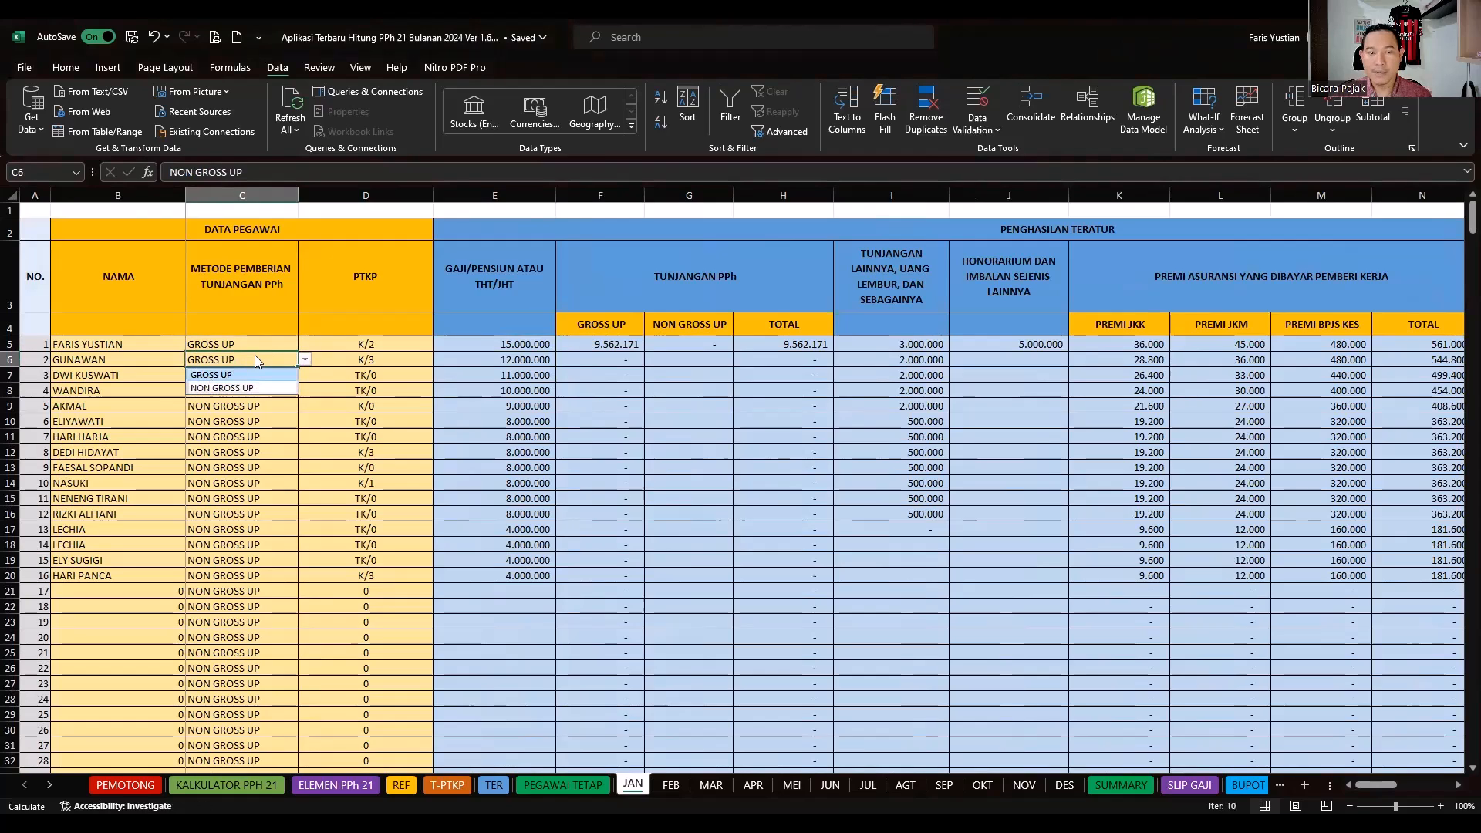
left_click(595, 363)
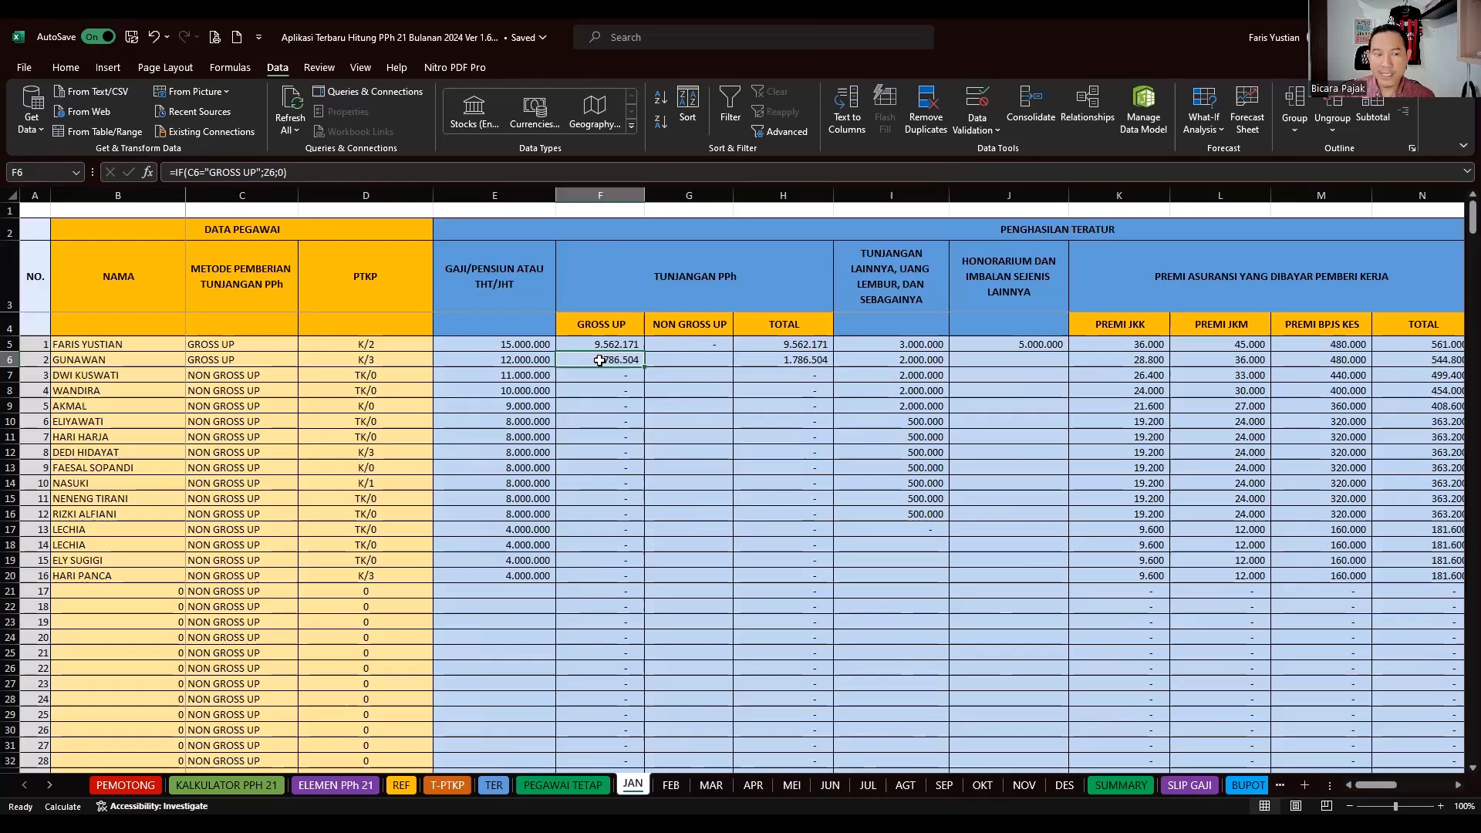
- Set the first employee's PPh allowance method to NON GROSS UP
left_click(247, 340)
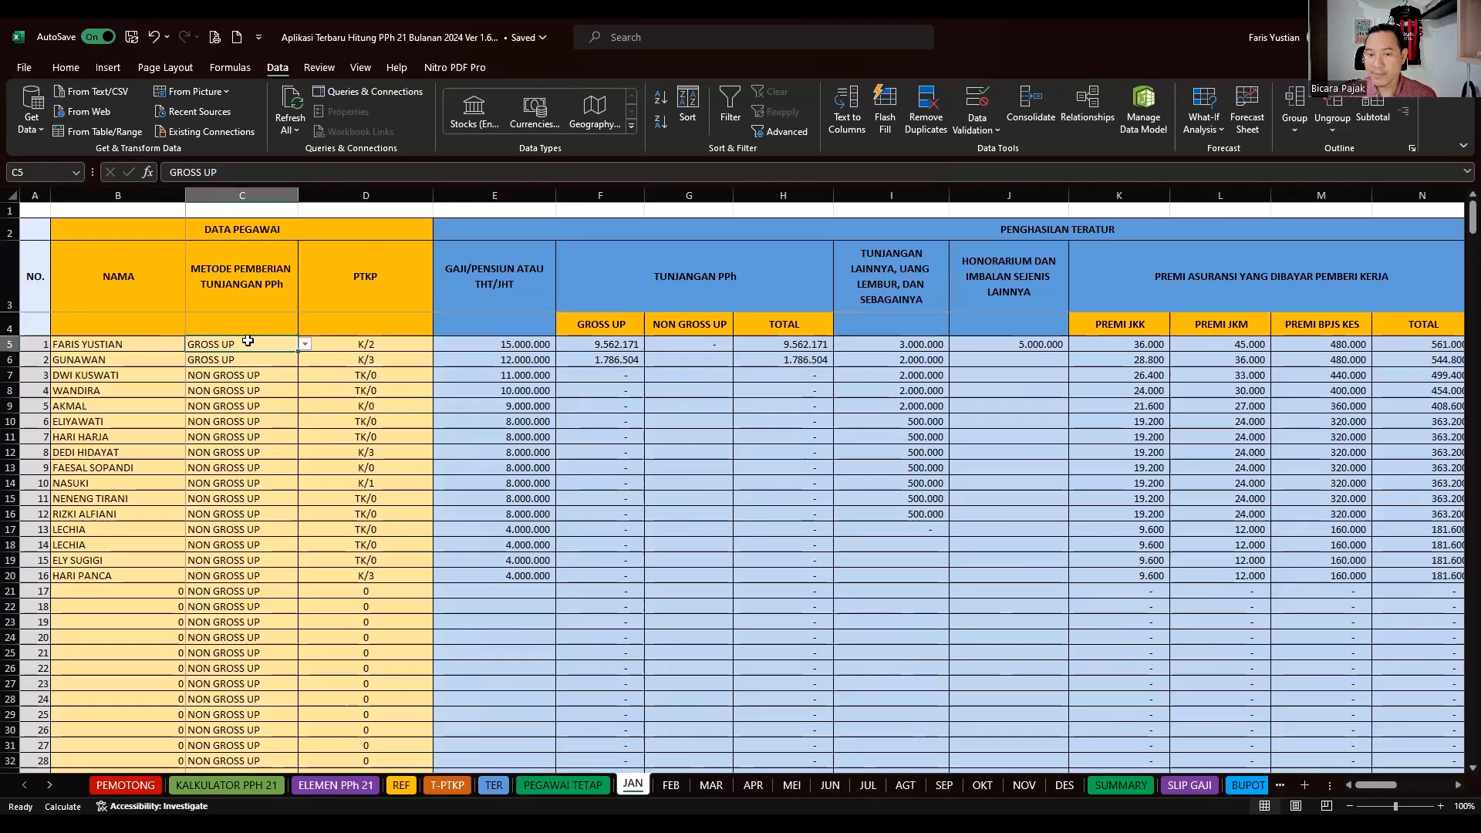
left_click(306, 344)
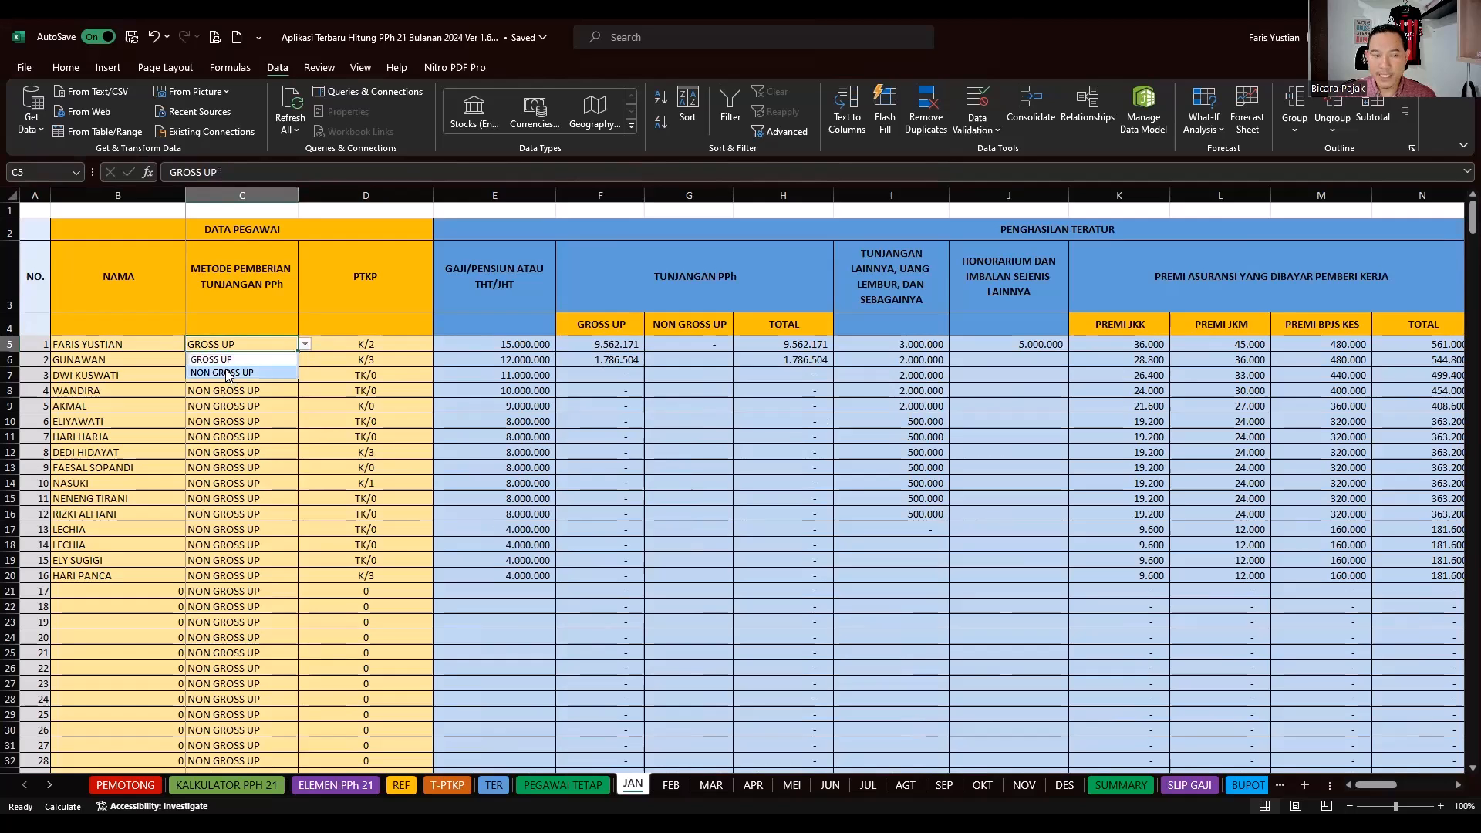
left_click(226, 374)
left_click(671, 361)
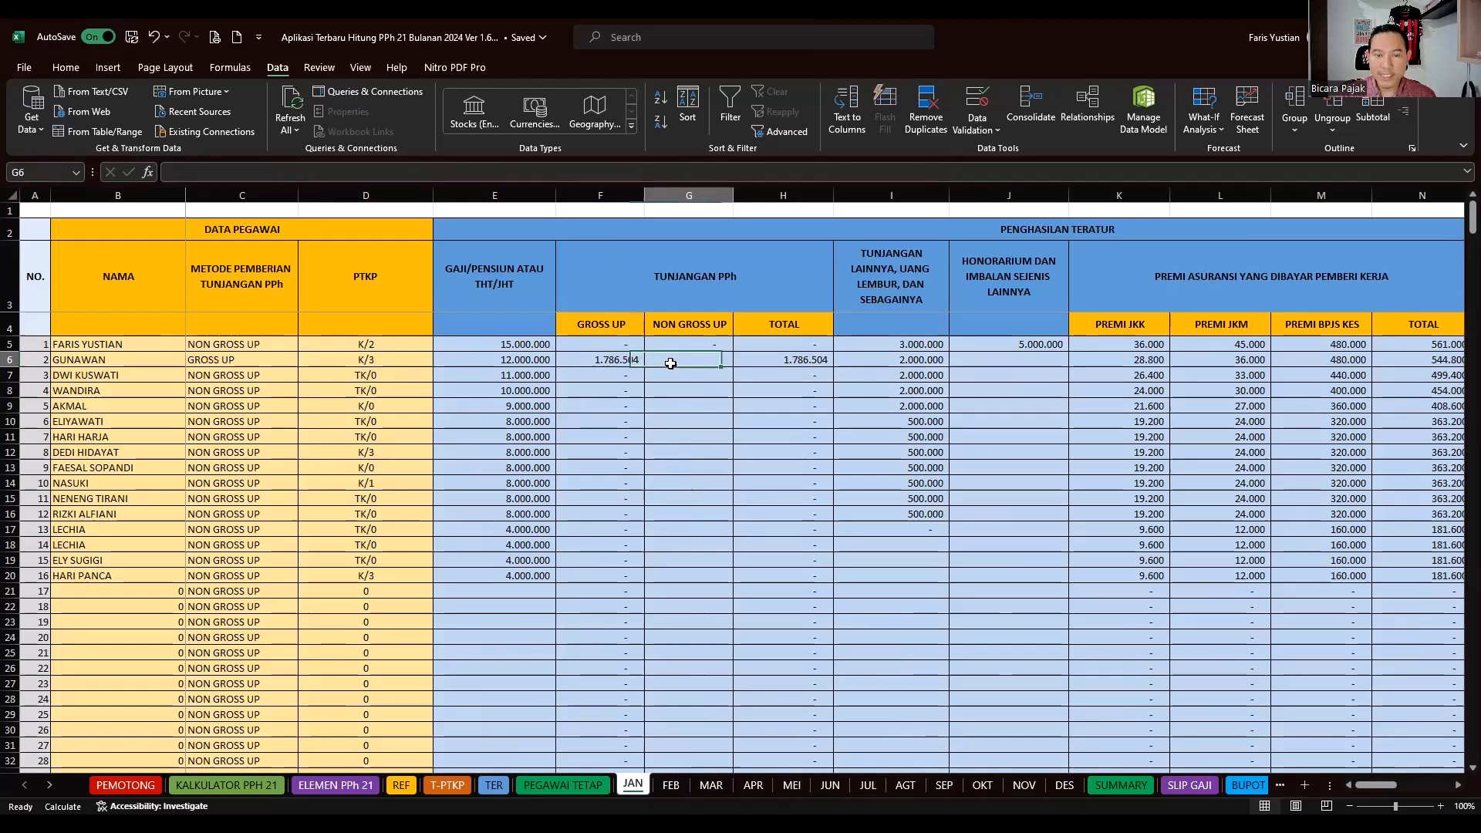
left_click(270, 346)
- Enter the formula =Z5/2 as the first employee's non-gross-up PPh allowance, half of the monthly PPh 21 owed, and check it
left_click(685, 344)
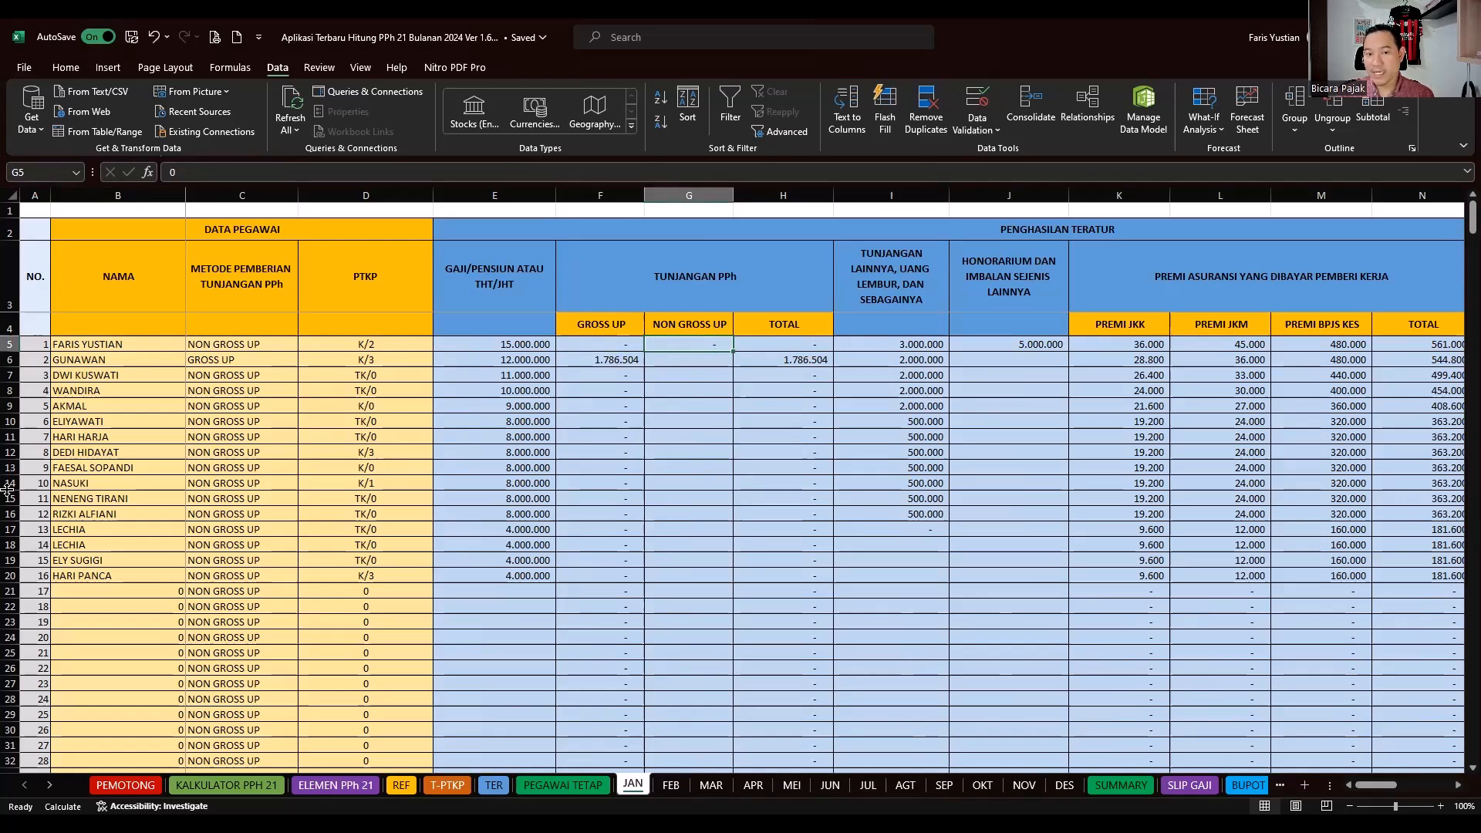
type("=")
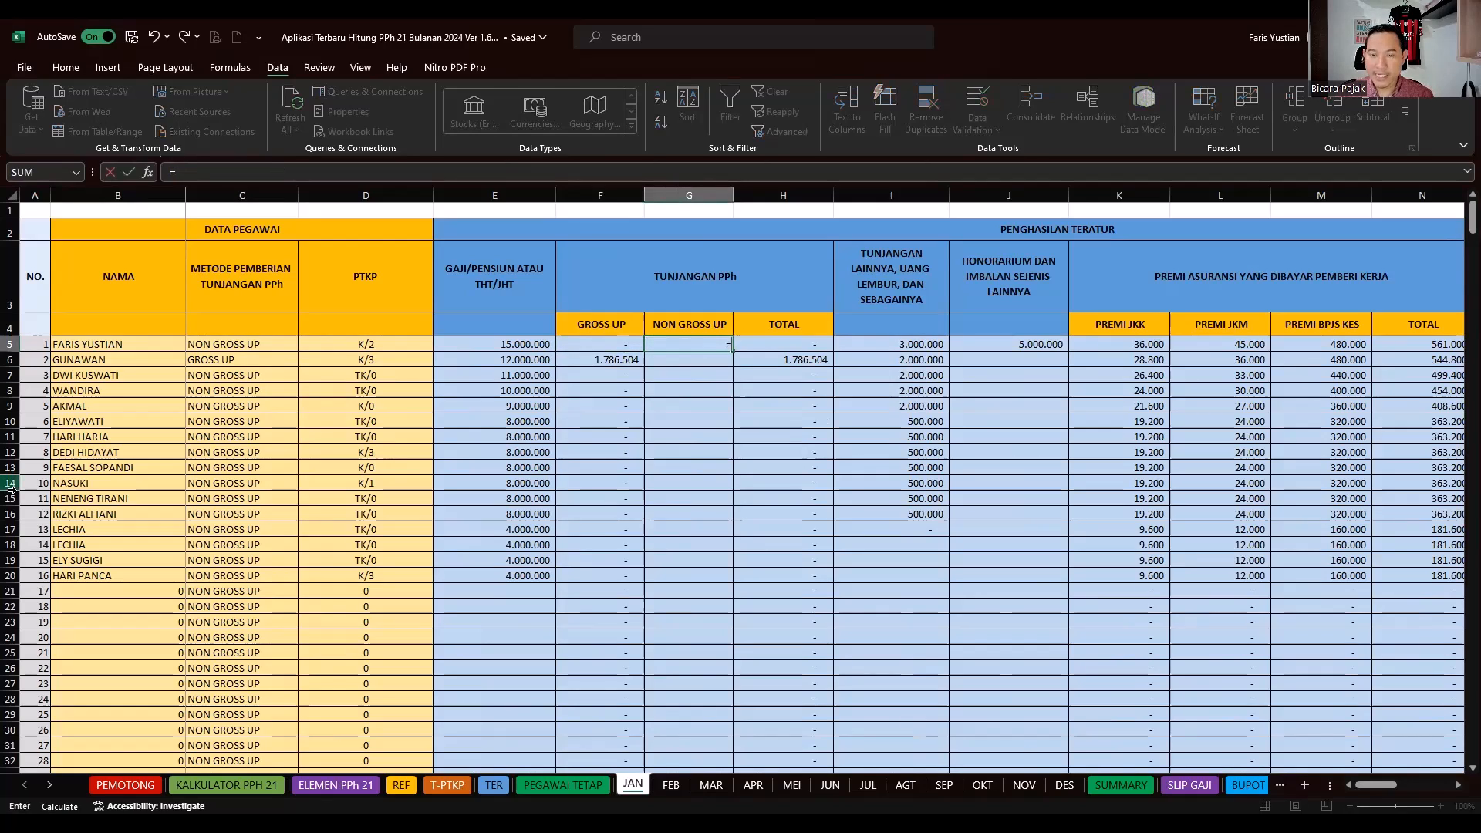
key("Right")
key("Right")
key("Right")
key("Right")
key("Right")
key("Right")
key("Right")
key("Right")
key("Right")
key("Right")
key("Right")
key("Right")
key("Right")
key("Right")
key("Right")
key("Right")
key("Right")
key("Right")
key("Right")
key("Right")
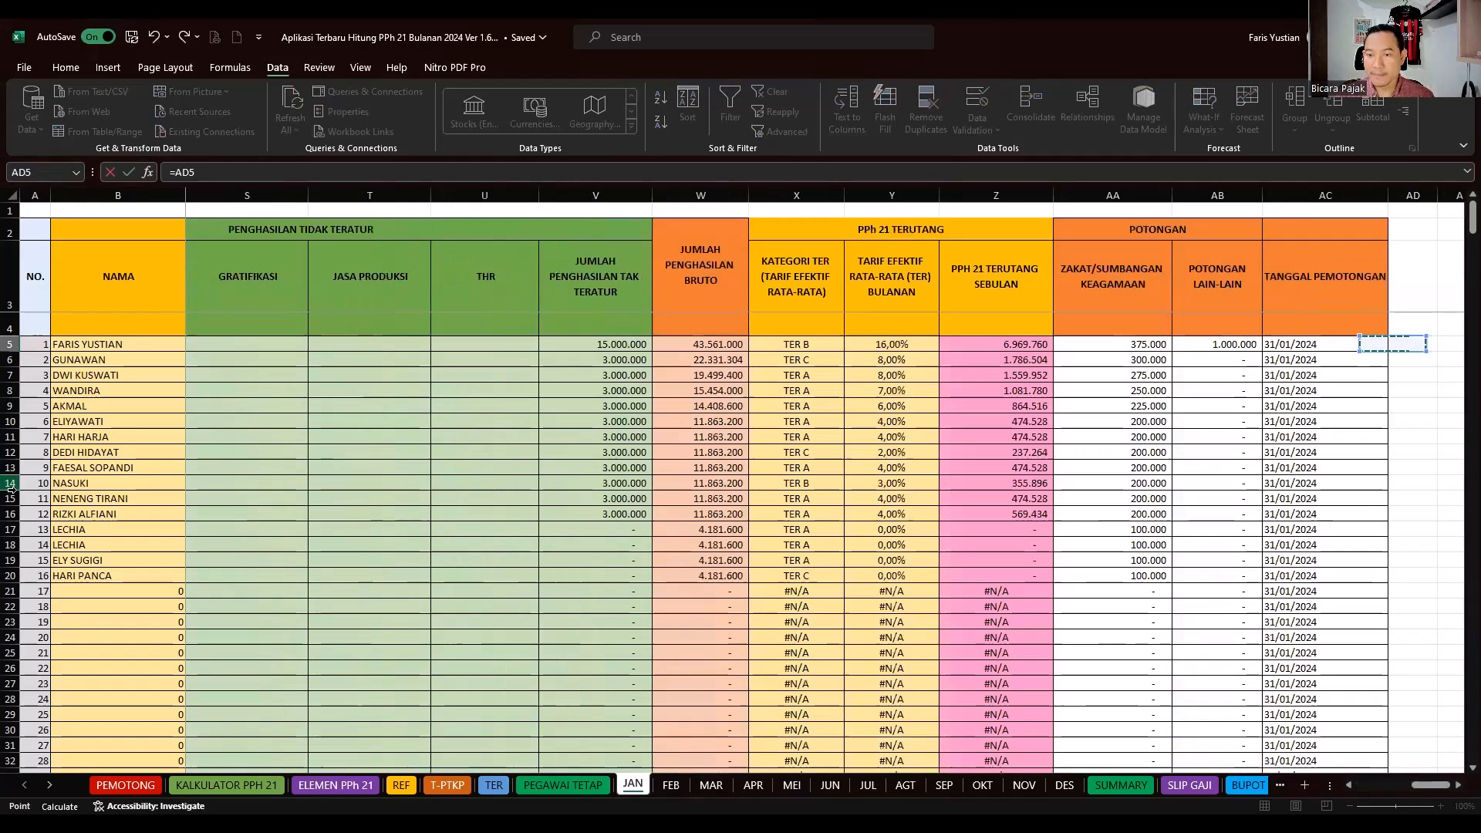
key("Left")
key("Left")
key("Left")
key("Left")
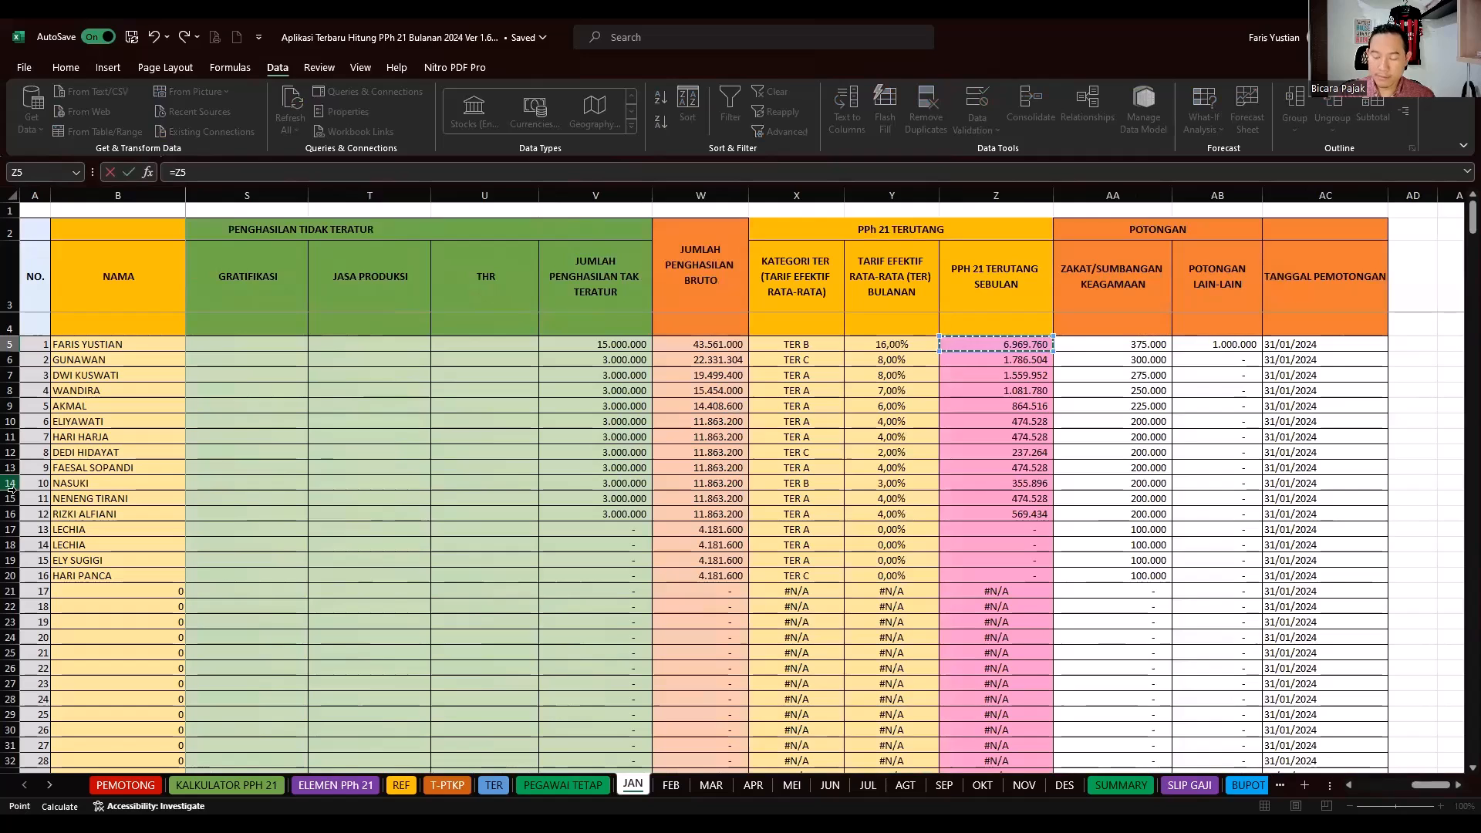
type("/2")
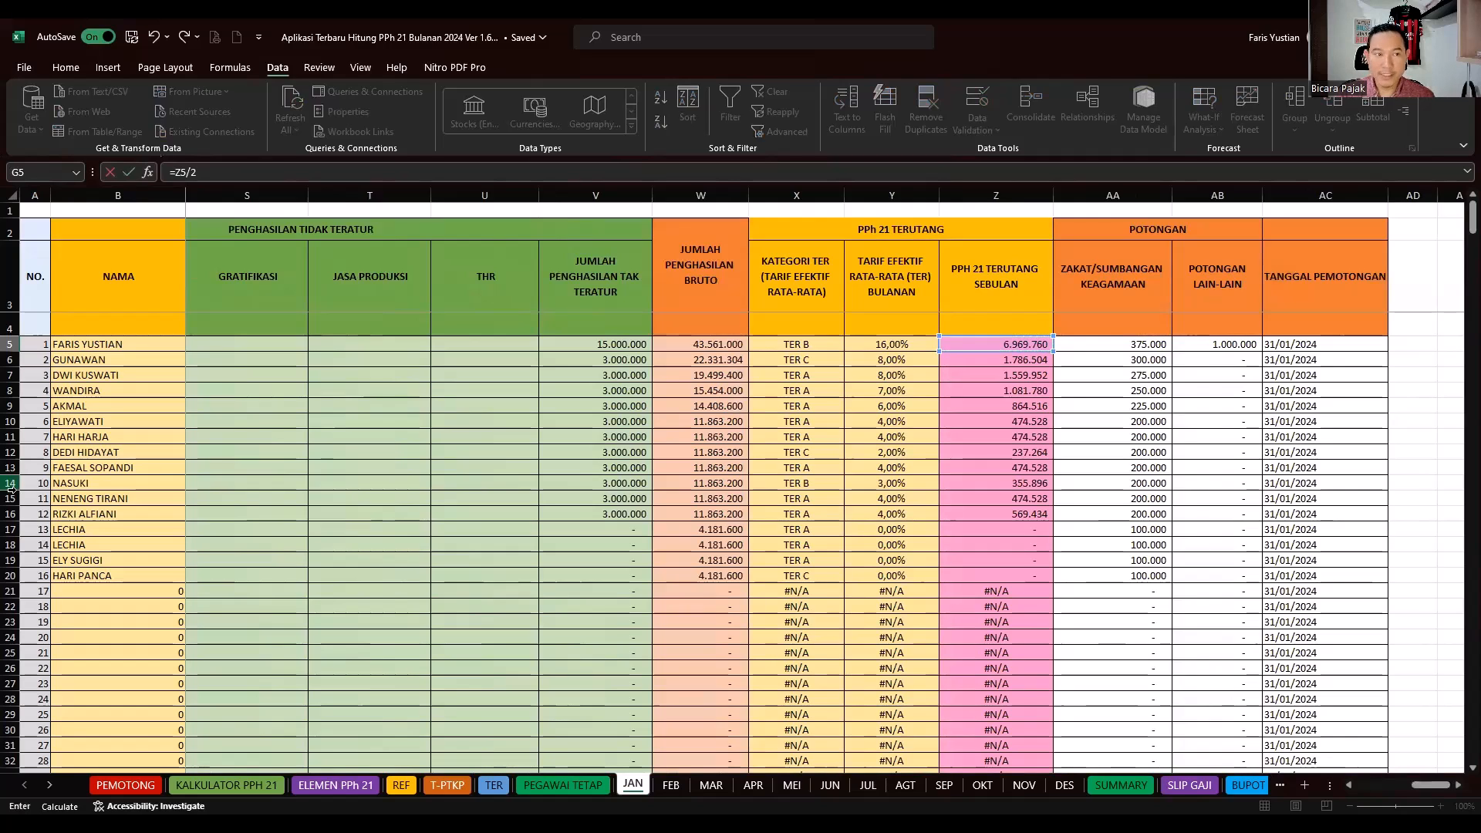
key("Return")
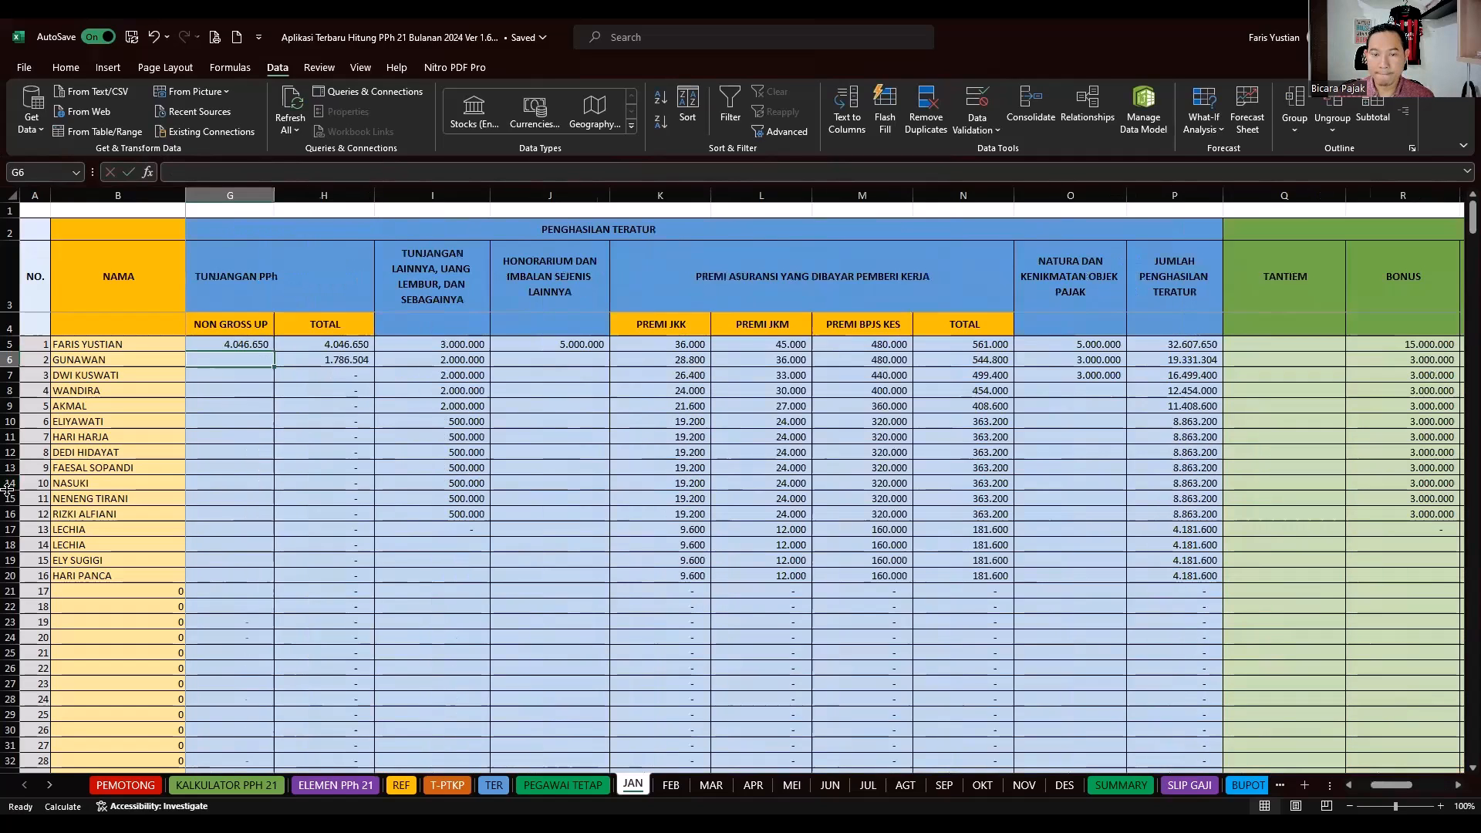
key("Left")
key("Left")
key("Left")
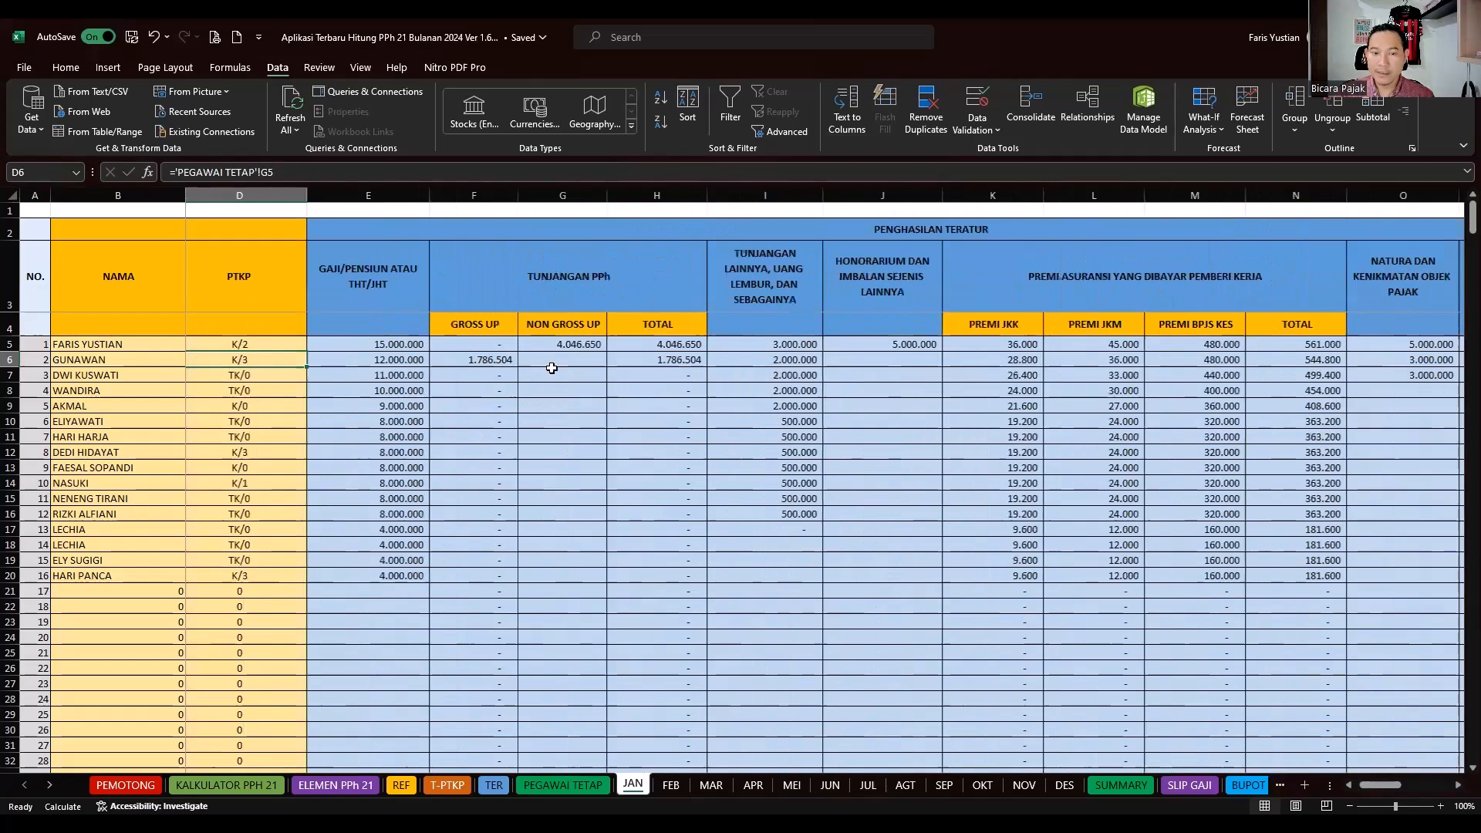
left_click(589, 344)
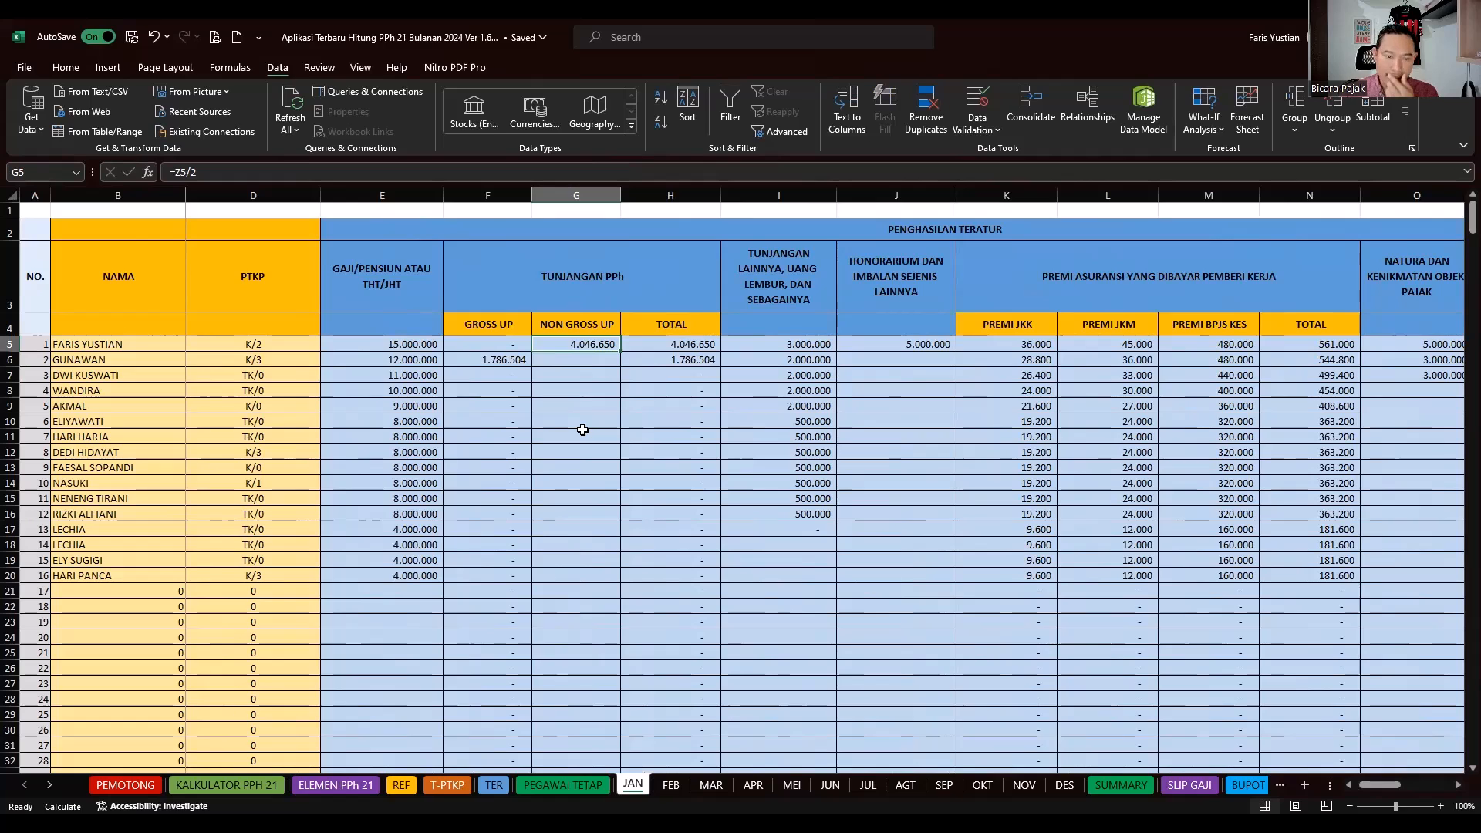
- Examine the first employee's income columns across the row through to the formula for monthly PPh 21 owed
left_click(637, 347)
key("Right")
key("Right")
key("Right")
key("Right")
key("Right")
key("Right")
key("Right")
key("Right")
key("Right")
key("Right")
key("Right")
key("Right")
key("Right")
key("Right")
key("Right")
key("Right")
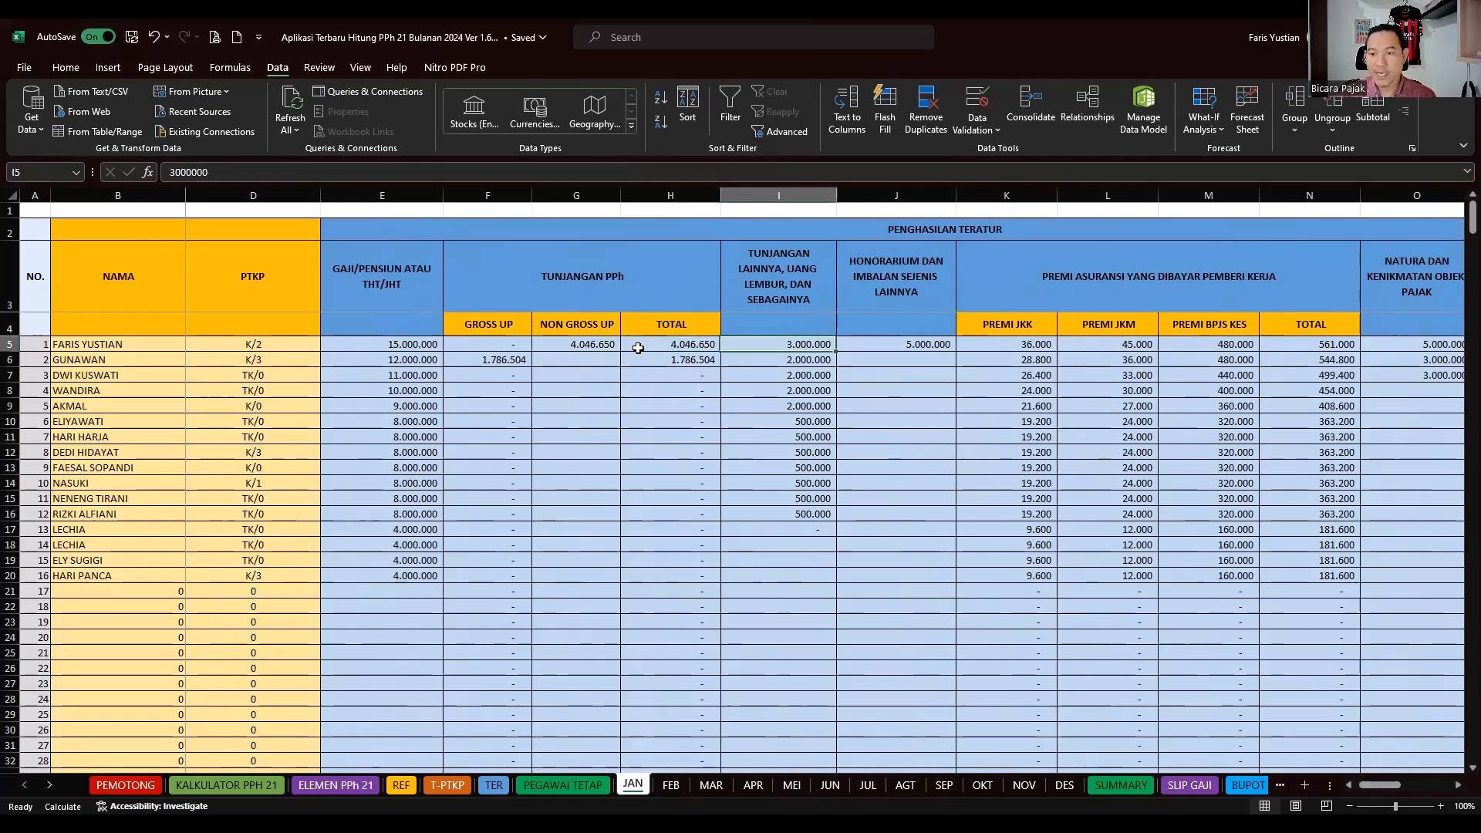
key("Right")
key("Right")
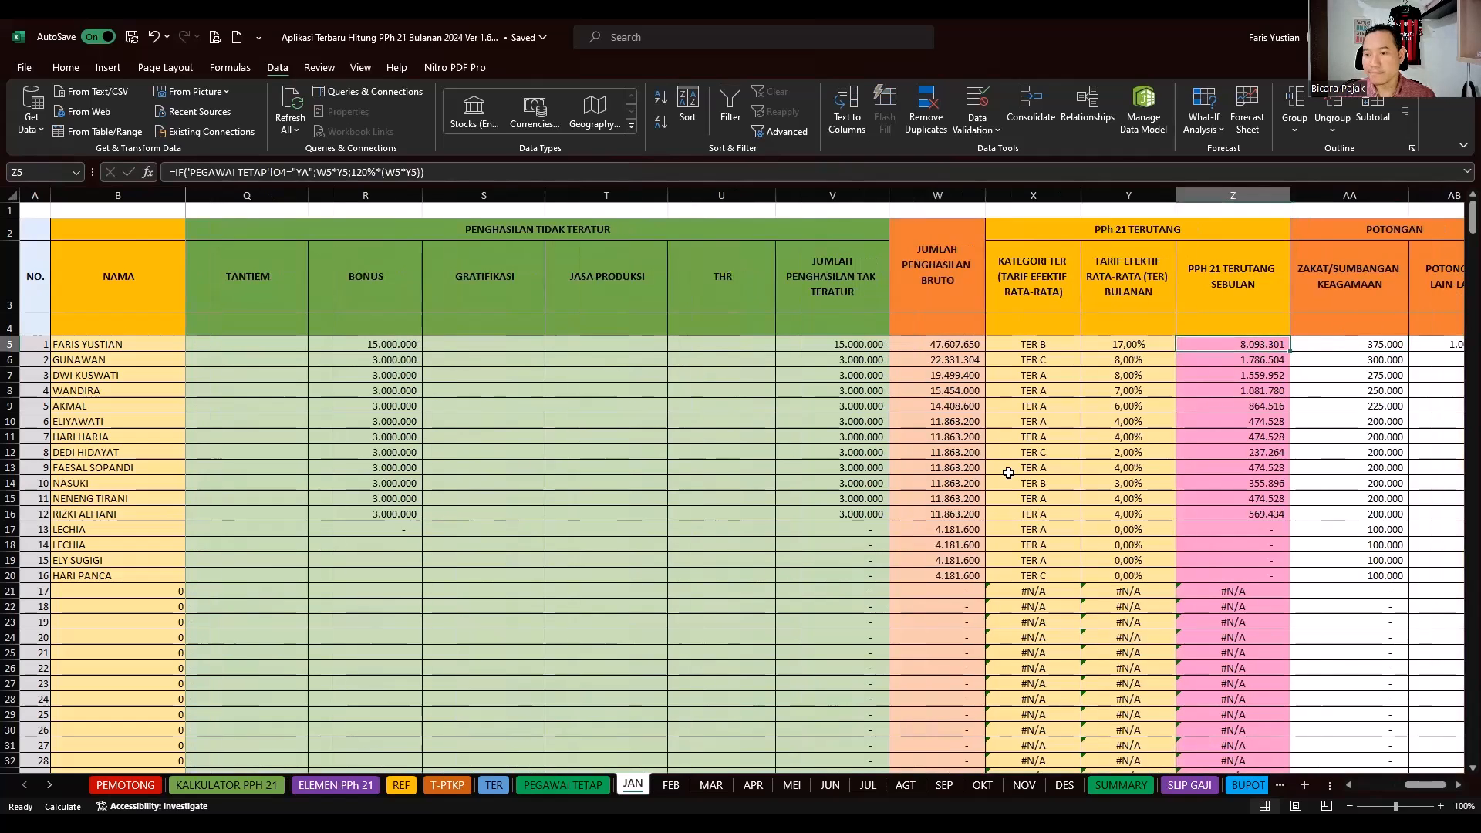
- Review the first employee's salary, non-gross-up allowance formula and PPh allowance method at the start of the row
key("Left")
key("Left")
key("Left")
key("Left")
key("Left")
key("Left")
key("Left")
key("Left")
key("Left")
key("Left")
key("Left")
key("Left")
key("Left")
key("Left")
key("Left")
key("Left")
key("Left")
key("Left")
key("Left")
key("Left")
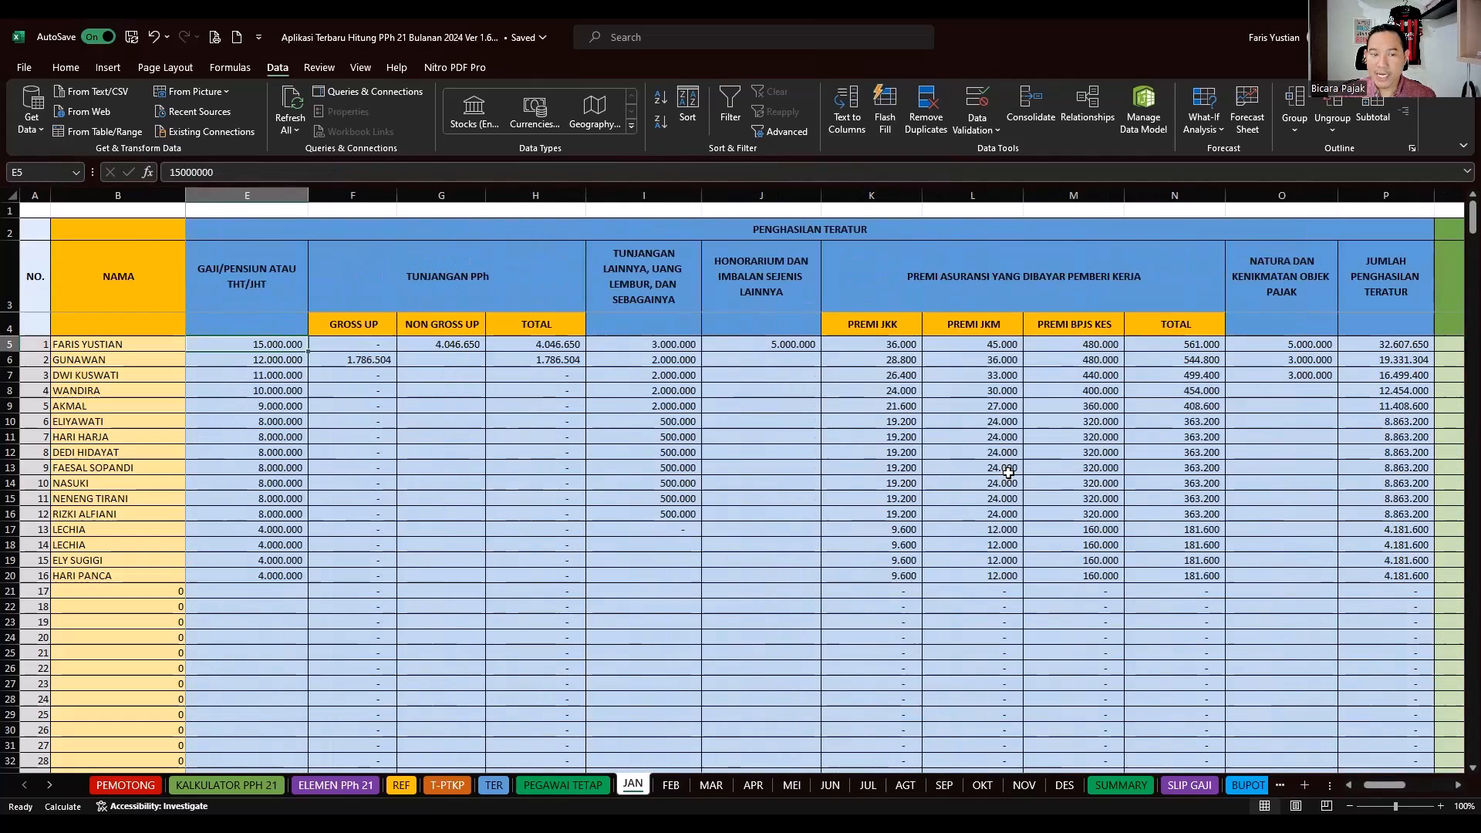
key("Right")
key("Right")
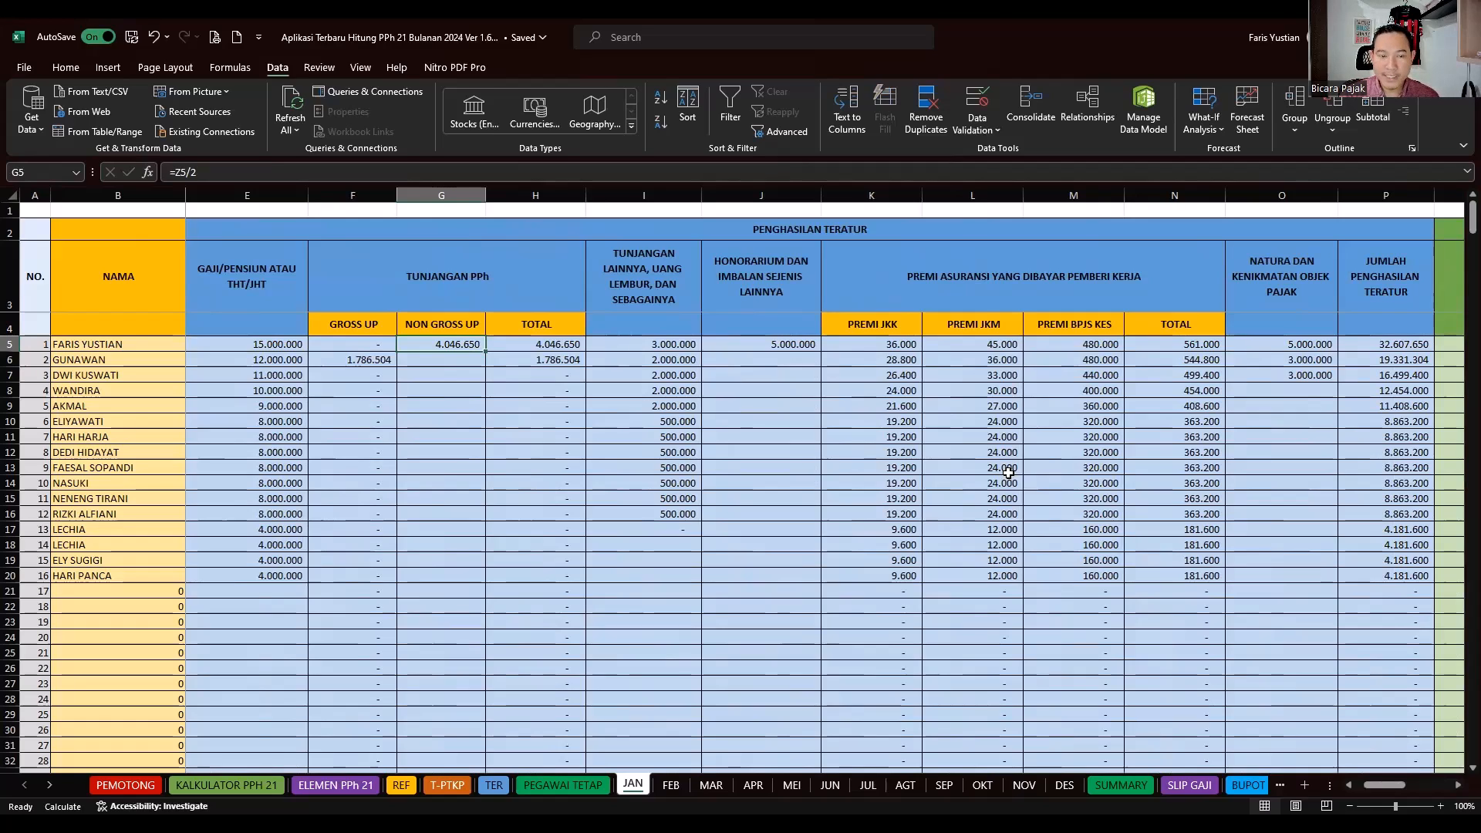
key("Left")
key("Left")
key("Left")
key("Left")
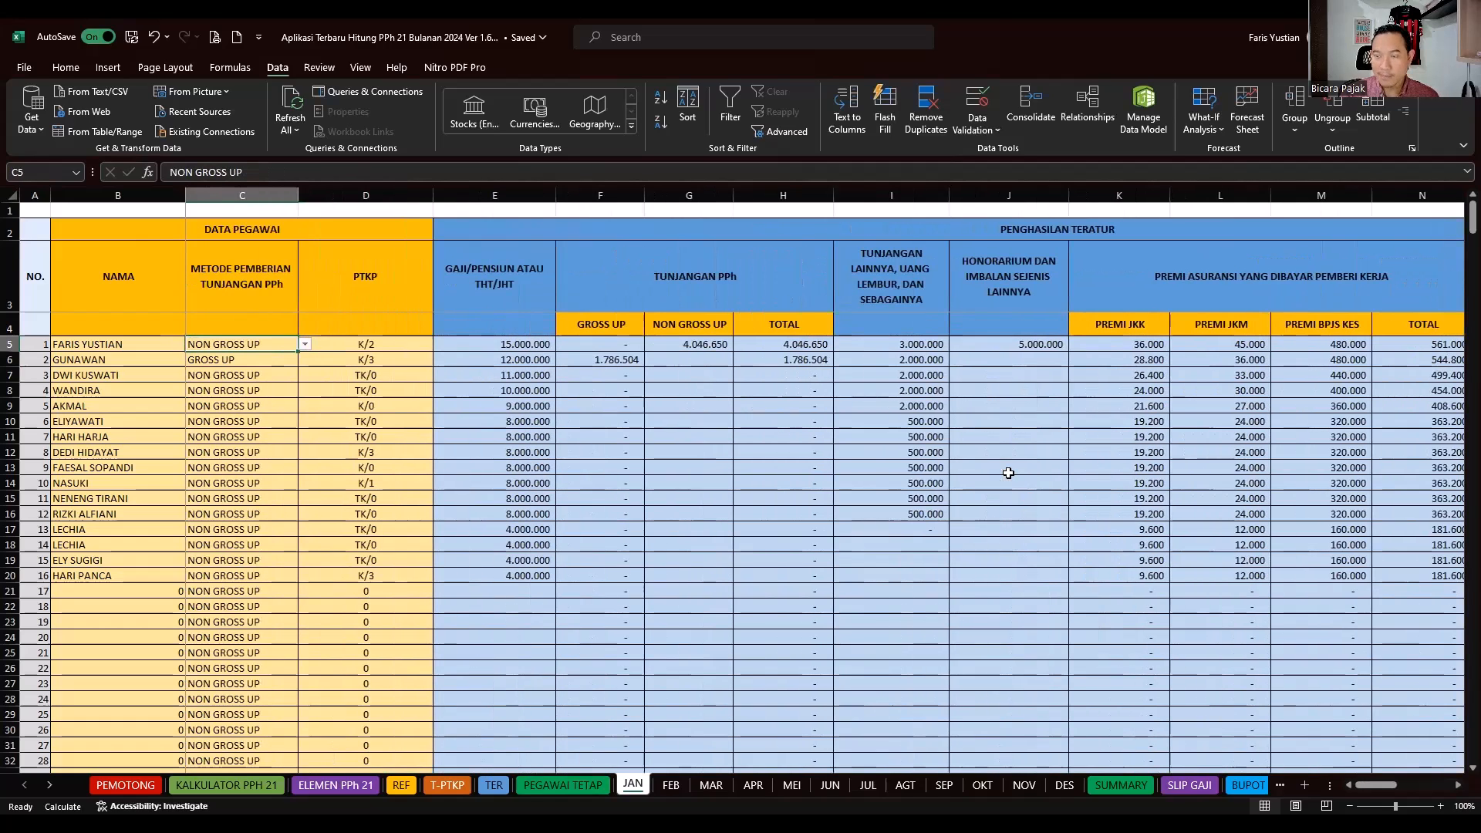
- Replace the first employee's non-gross-up PPh allowance with a fixed amount of 5000000
key("Right")
key("Right")
key("Right")
key("Right")
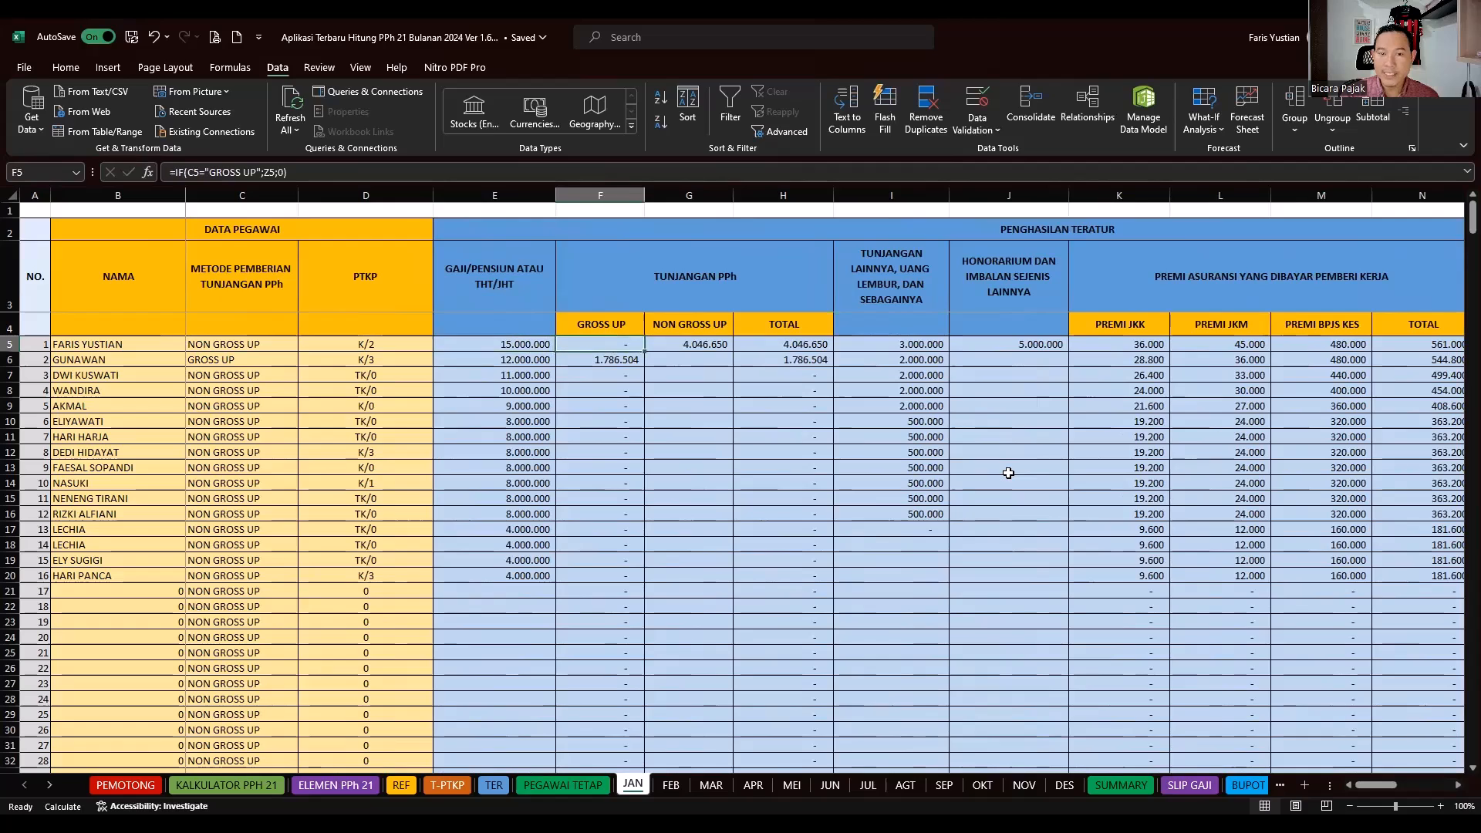
type("5000")
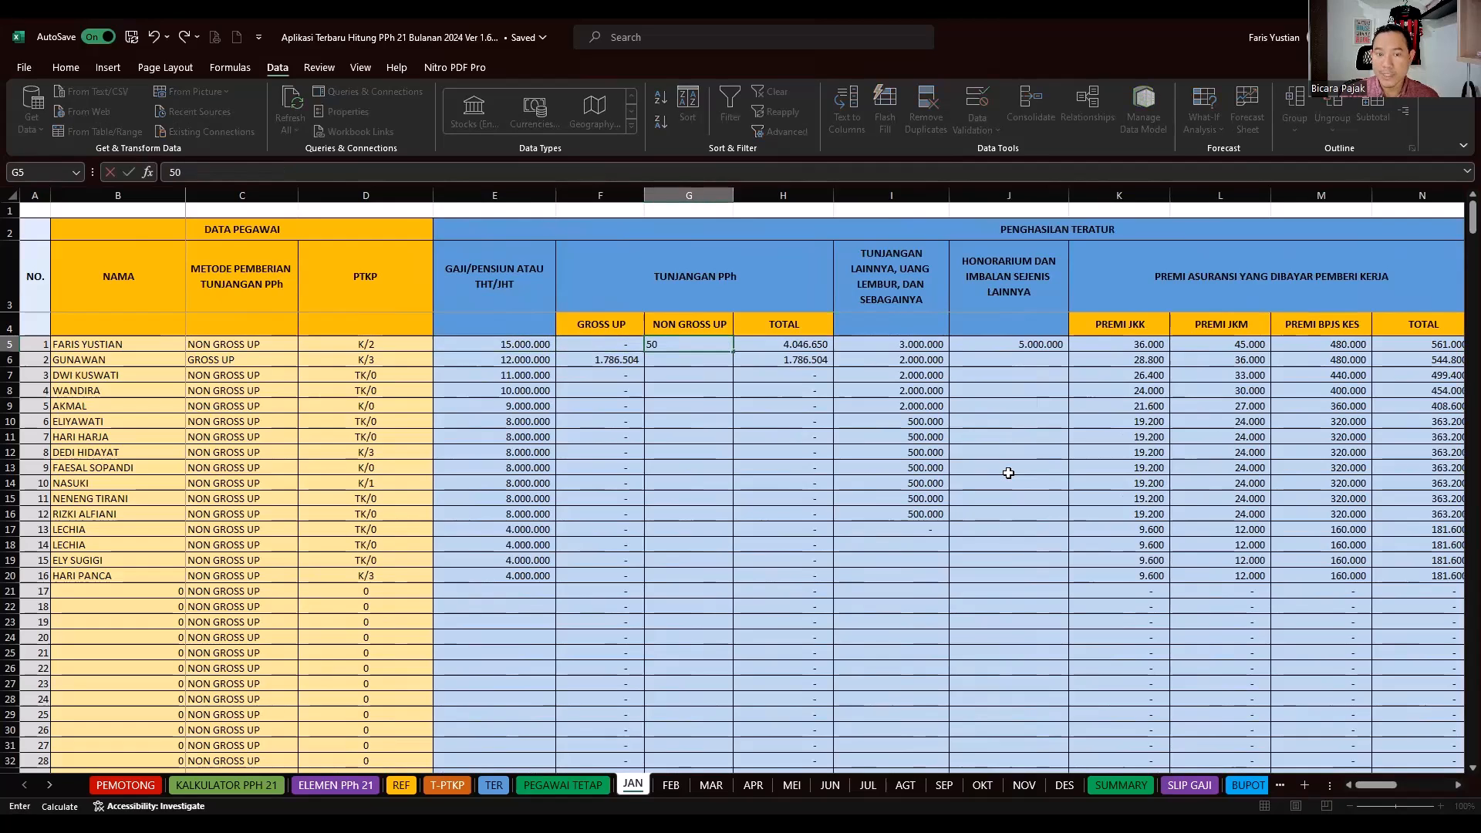
type("000")
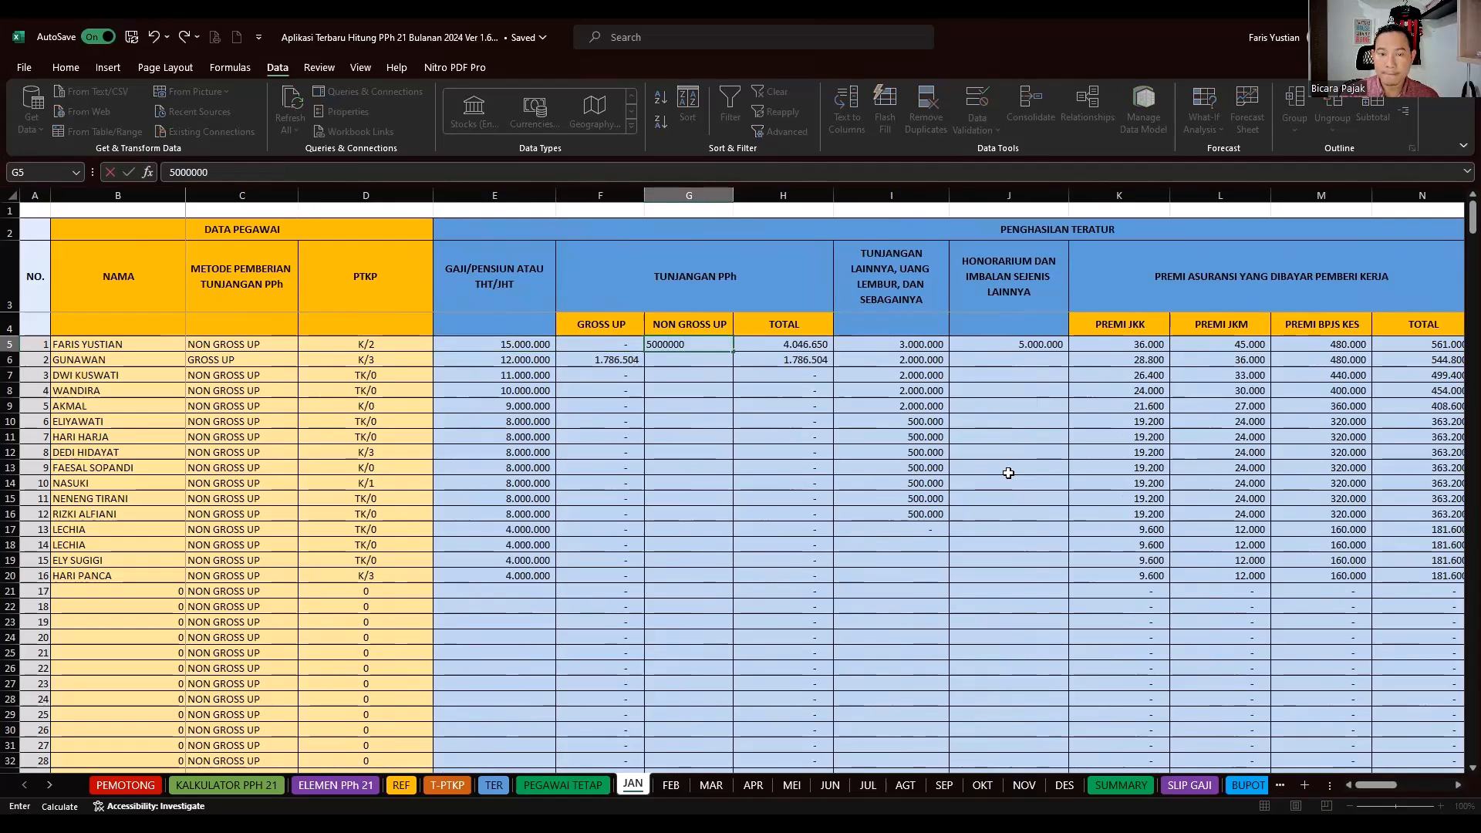
key("Return")
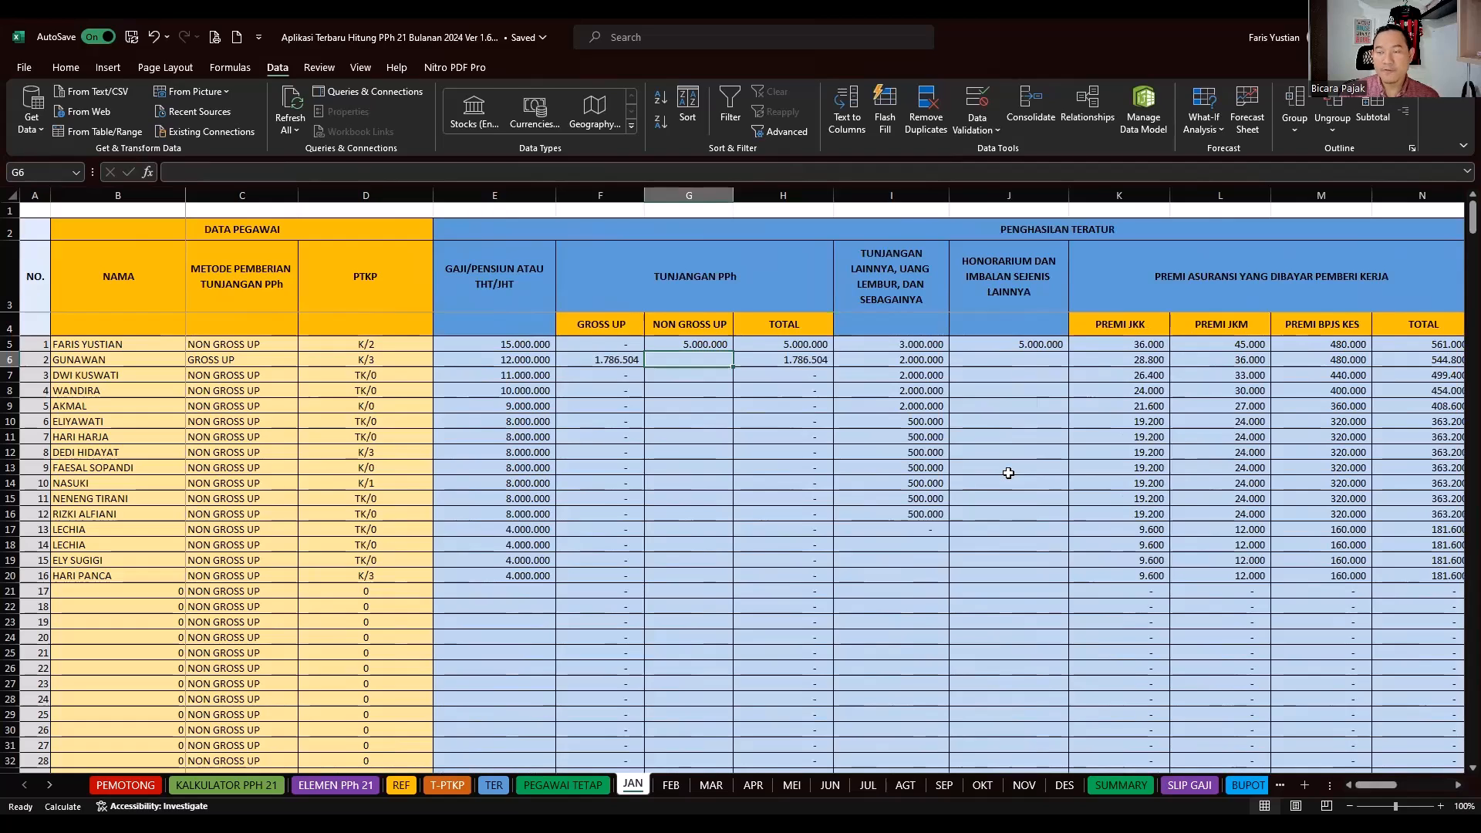
- Check the first employee's PPh allowance method and clear the non-gross-up PPh allowance amount
left_click(207, 345)
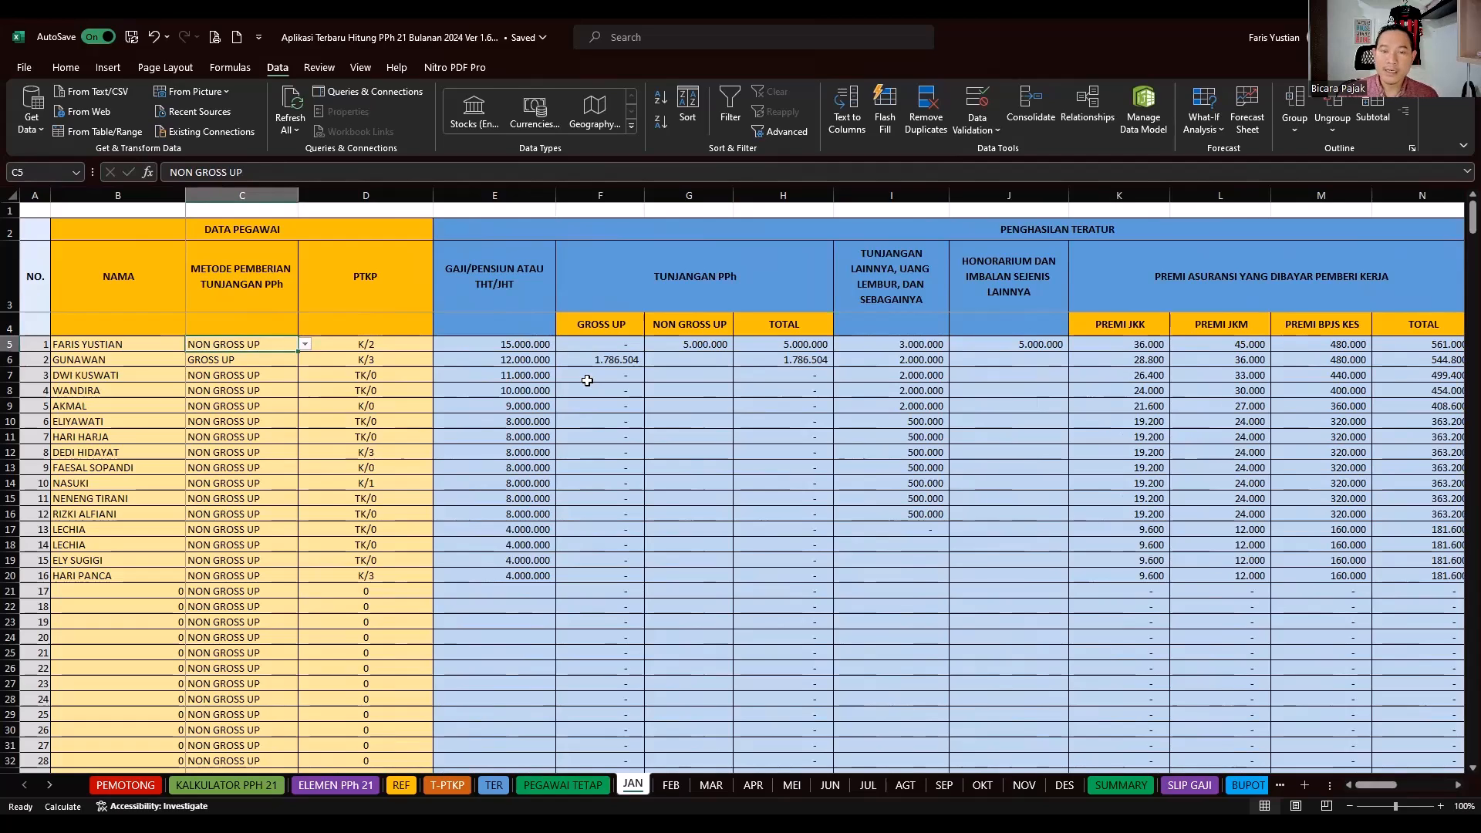
left_click(689, 344)
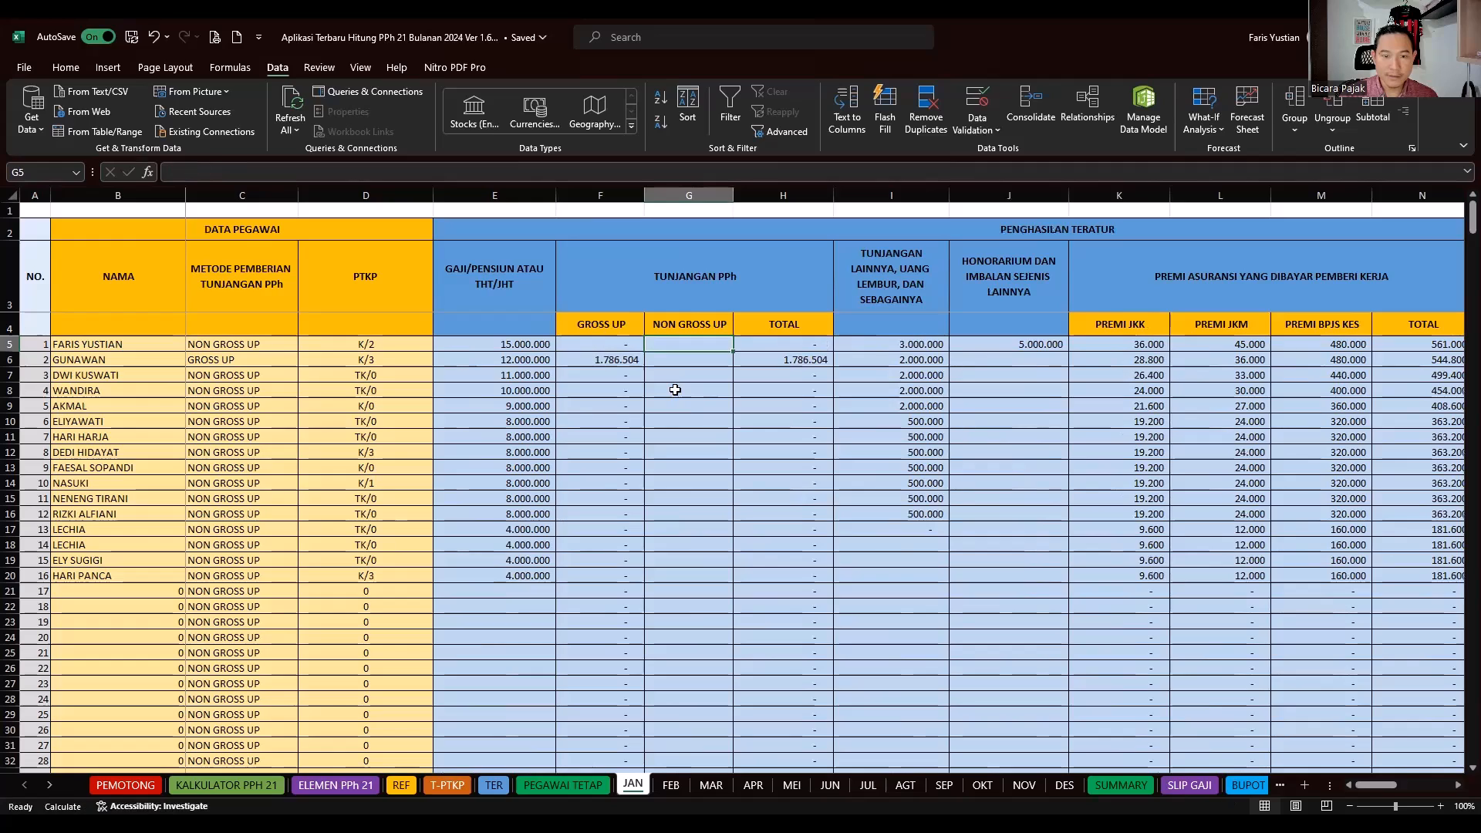
key("Left")
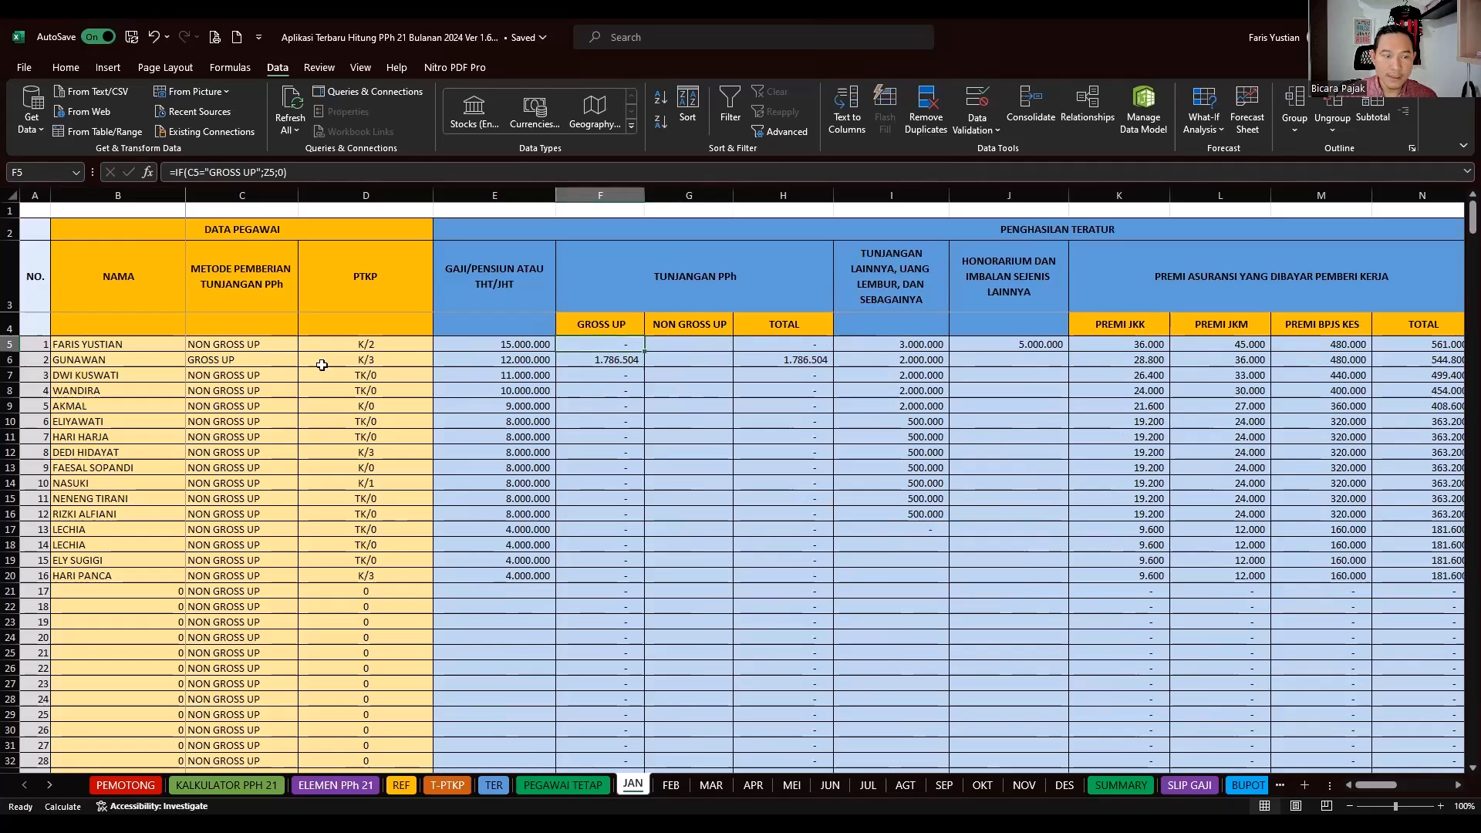
- Set the first employee's PPh allowance method to GROSS UP and fill it down the method column for all rows
left_click(273, 347)
left_click(305, 343)
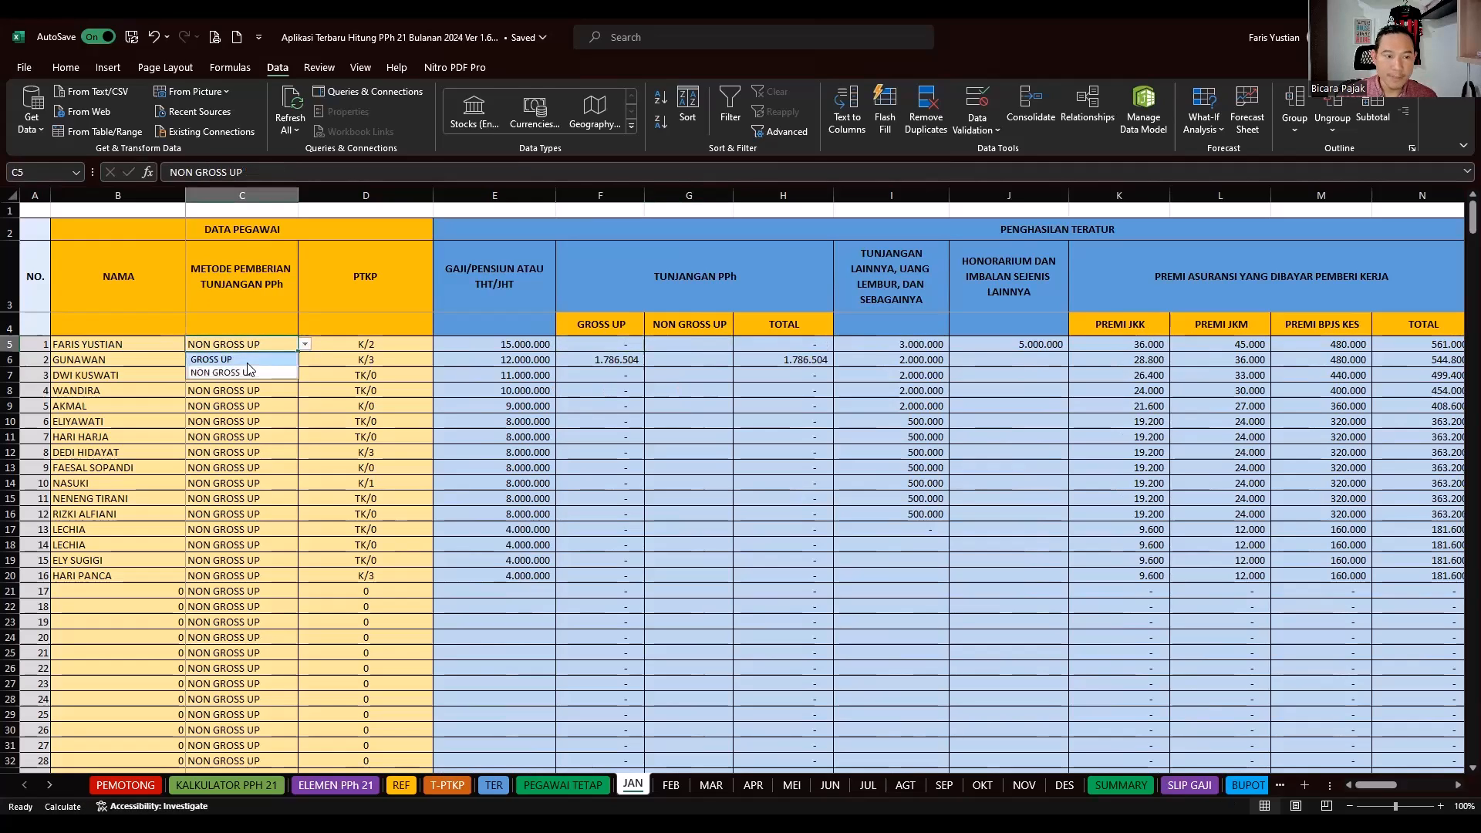
left_click(245, 360)
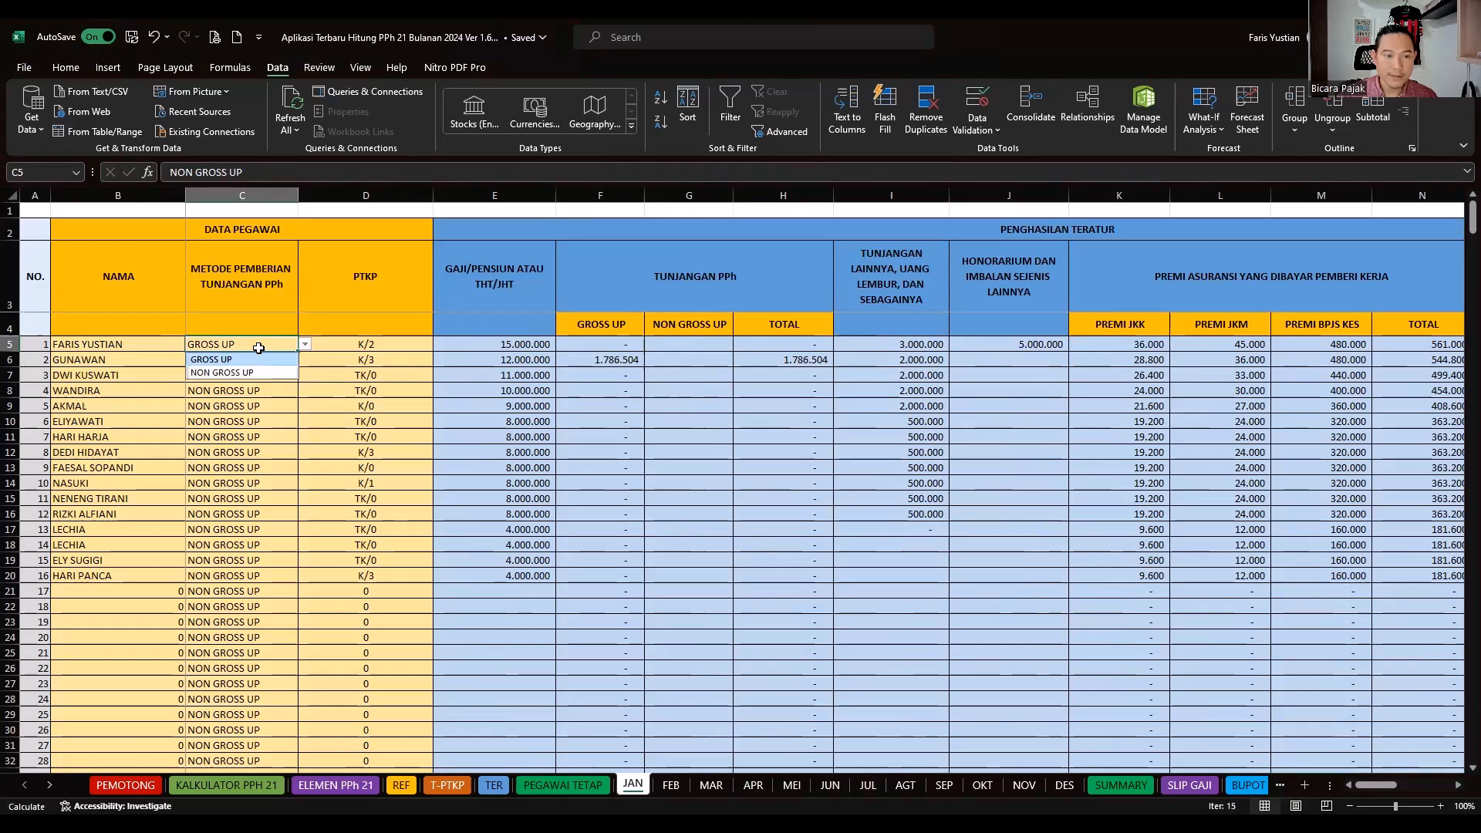
double_click(298, 352)
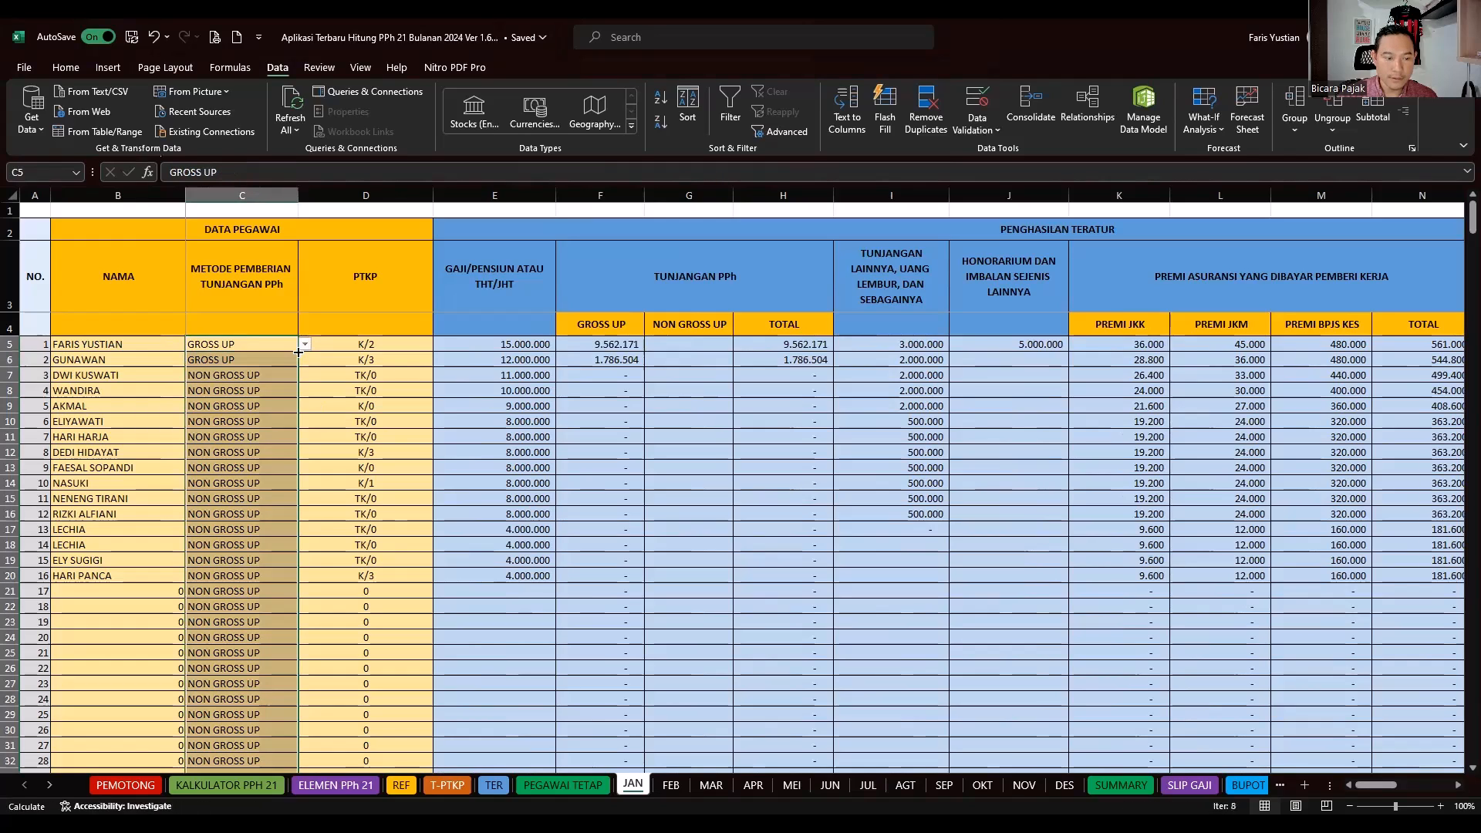
- Examine the first employee's PPh allowance, other allowances, honorarium and employer-paid insurance premium columns, including the JKK premium formula
left_click(597, 373)
key("Up")
key("Up")
key("Right")
key("Right")
key("Right")
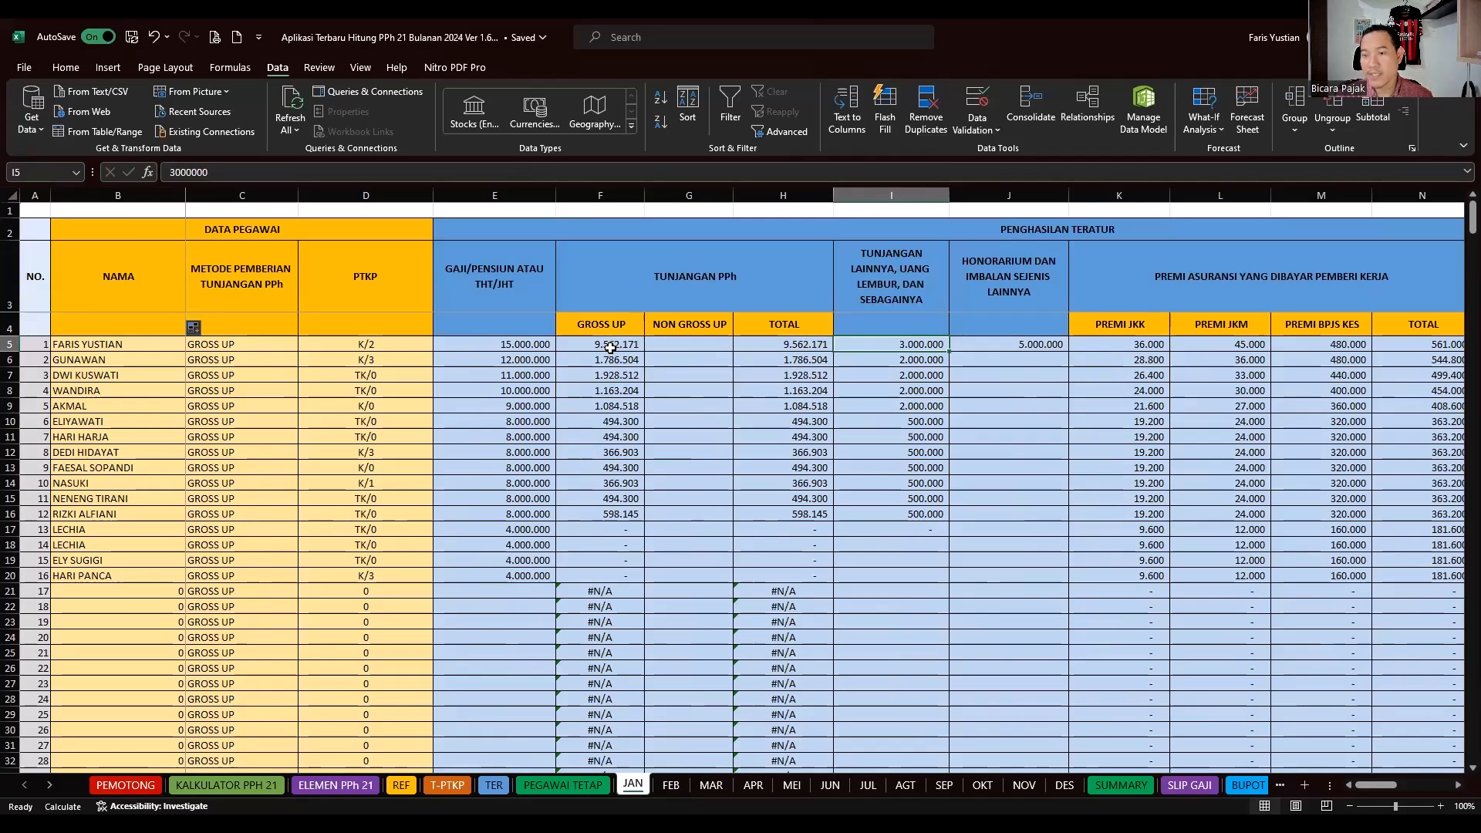
key("Right")
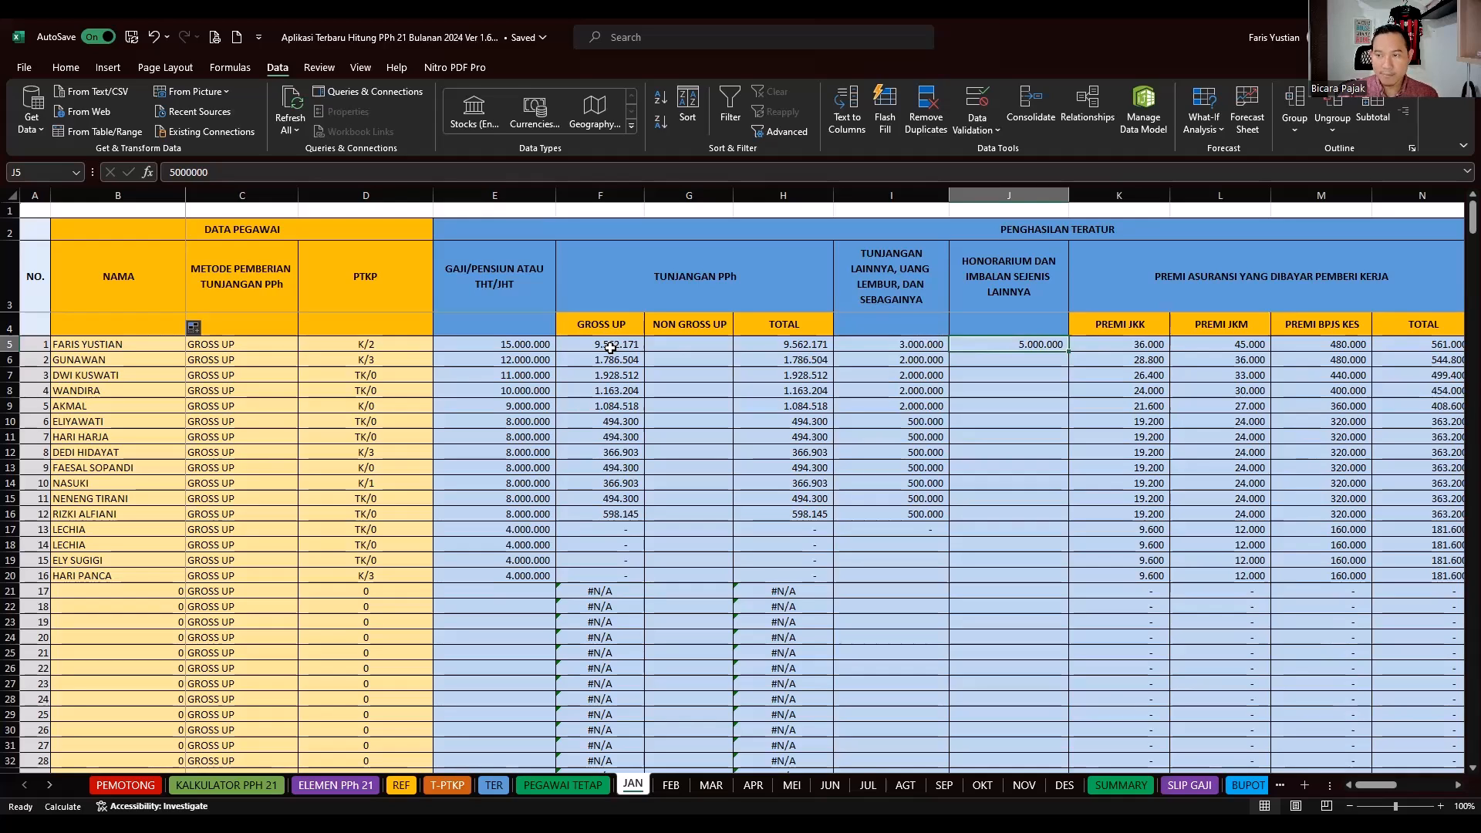
key("Right")
key("Right")
key("Right")
key("Right")
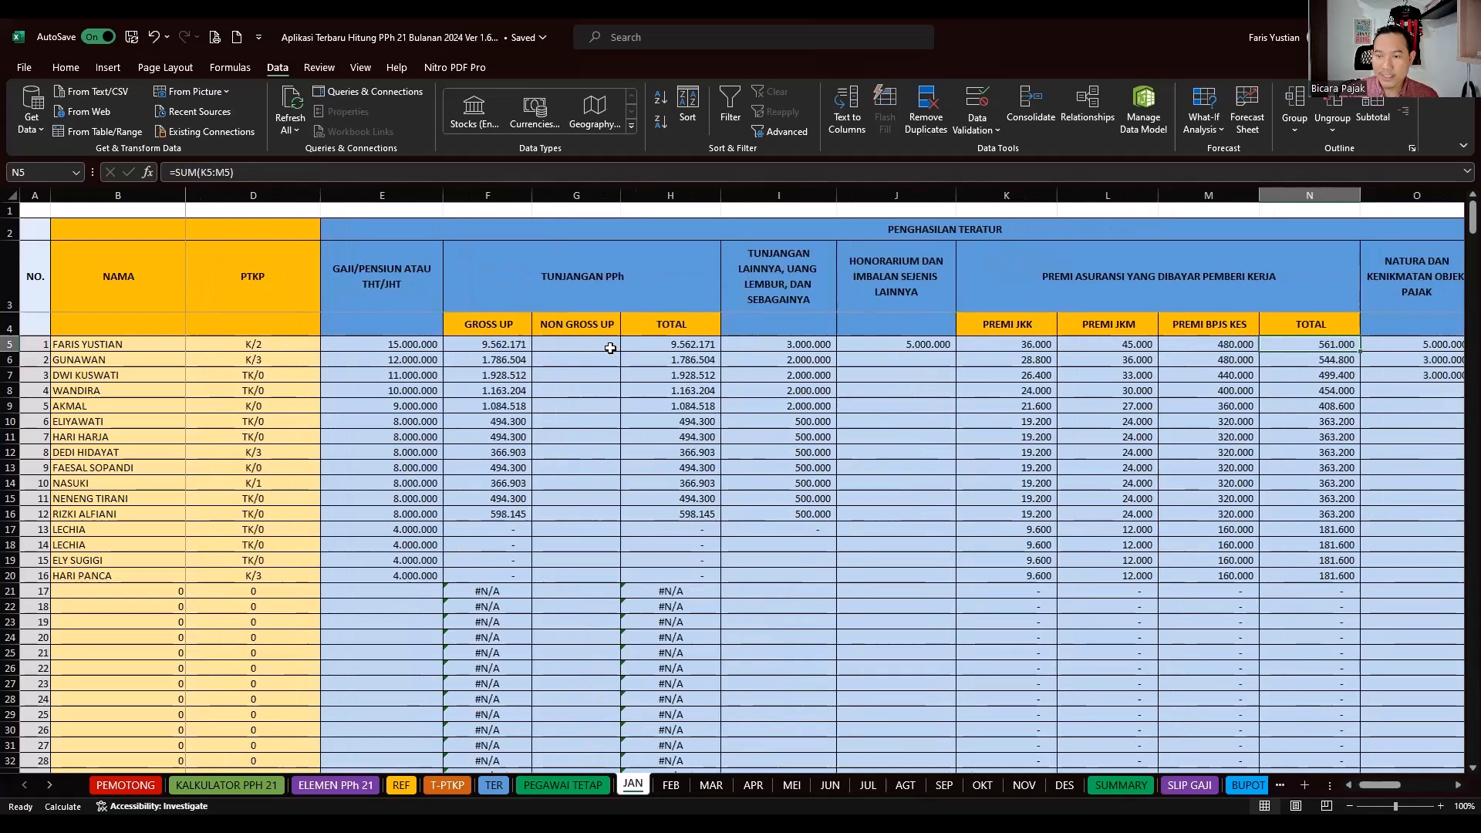
key("Left")
key("Left")
key("Left")
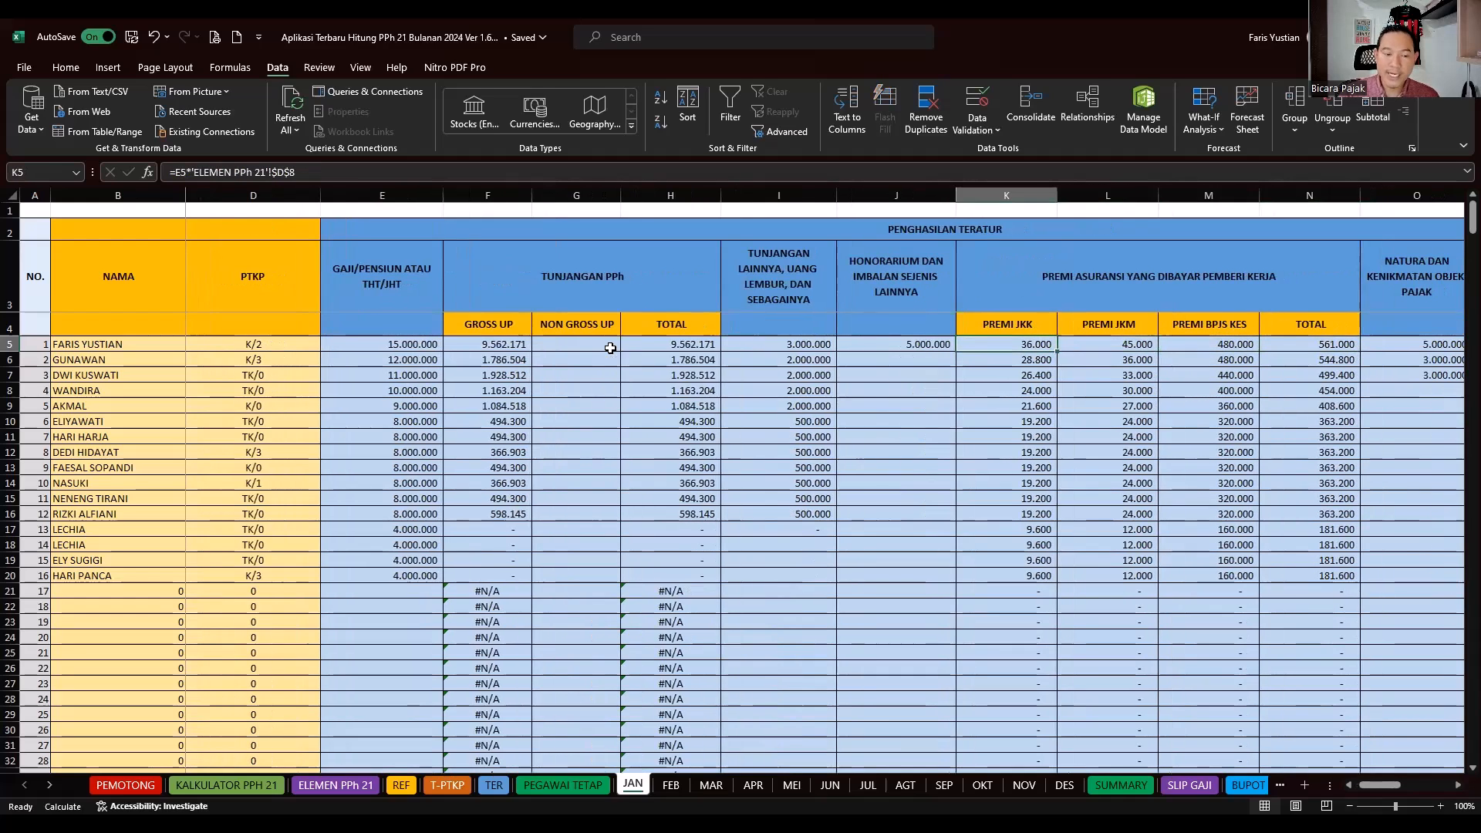
- Examine the employer-paid BPJS elements and their rates under ELEMEN PENAMBAH in the ELEMEN PPh 21 sheet
left_click(344, 787)
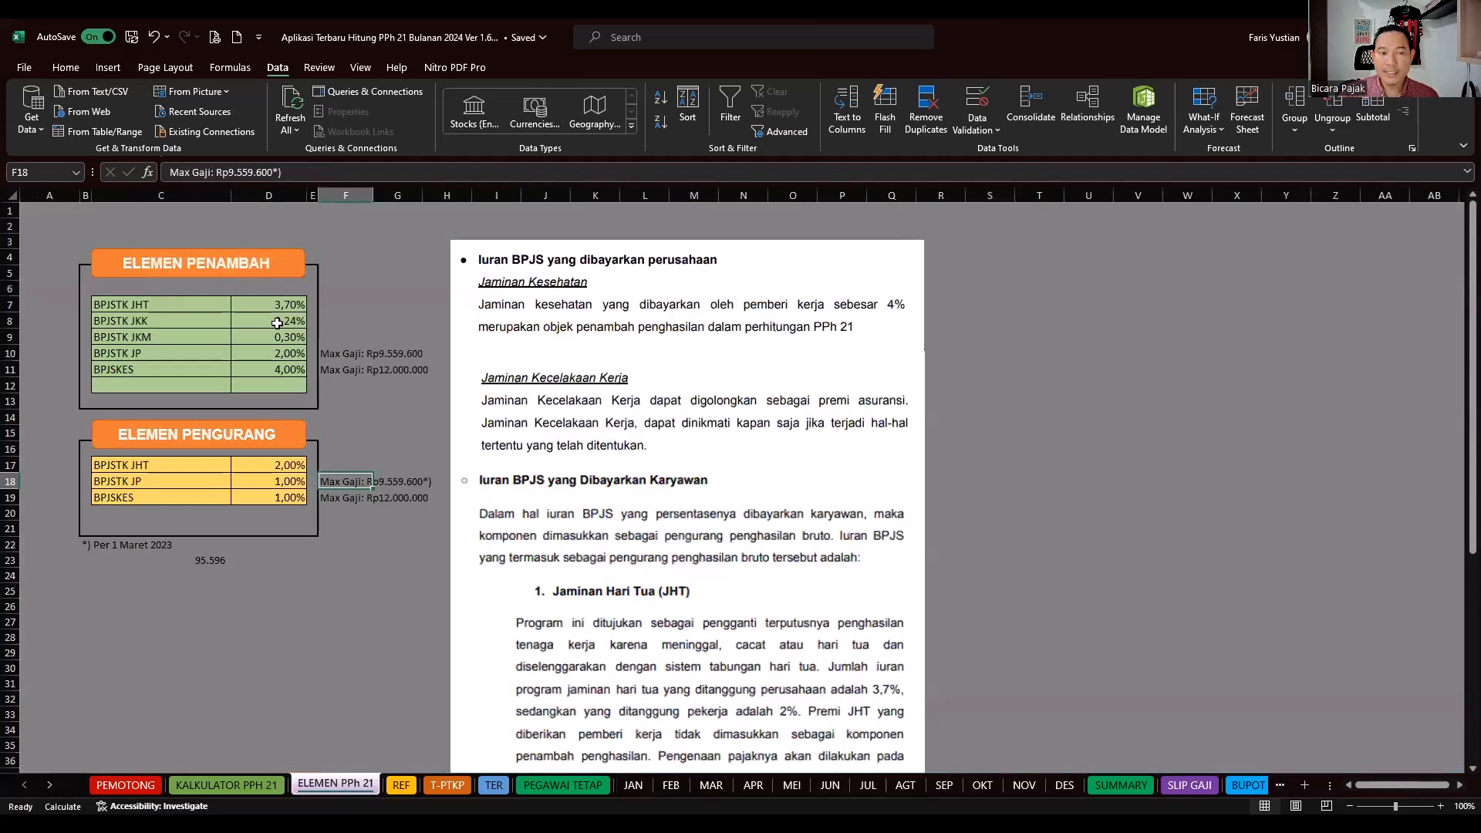
left_click(276, 337)
left_click(274, 353)
left_click(273, 371)
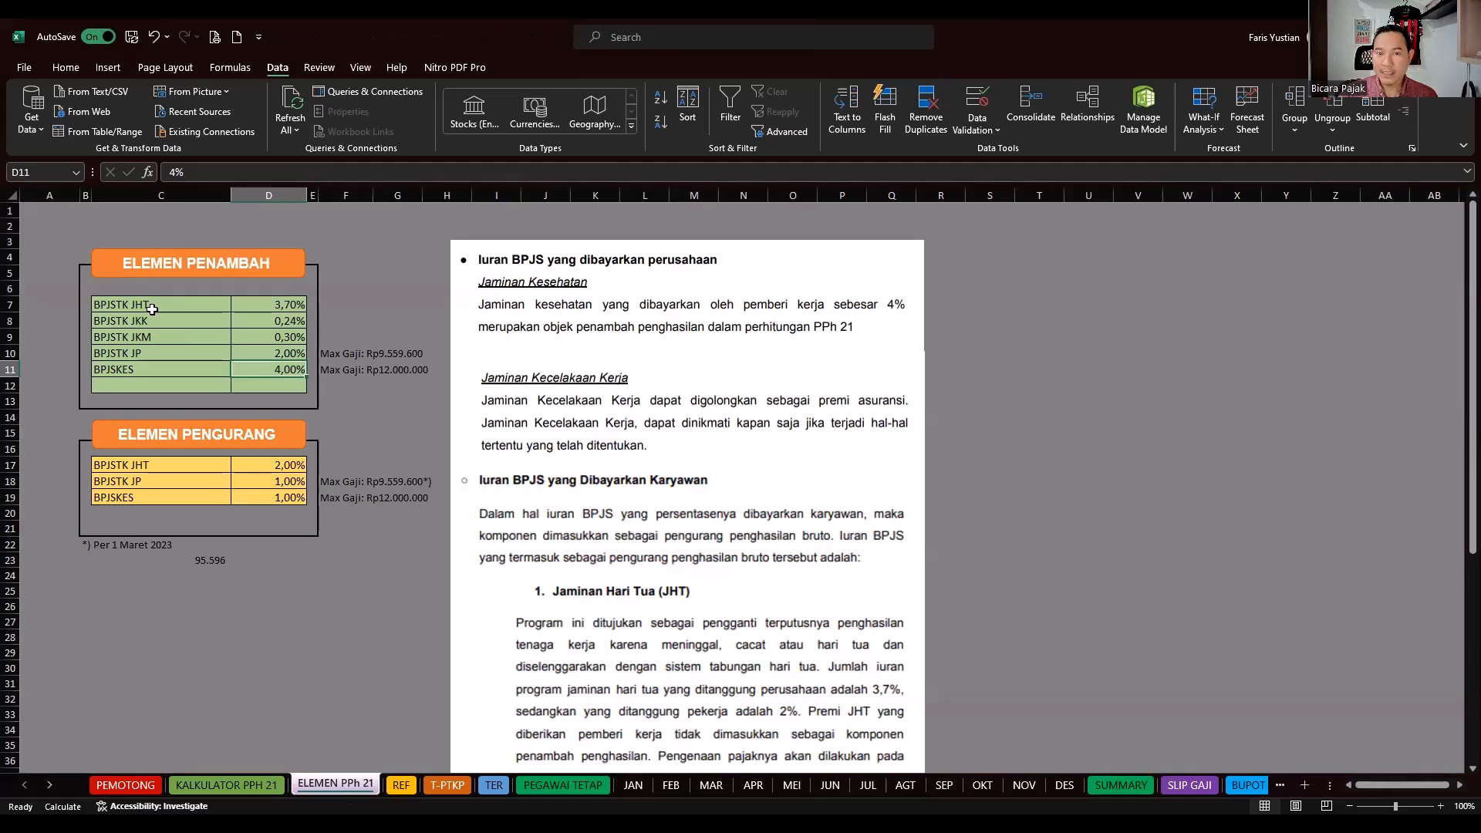
left_click(174, 368)
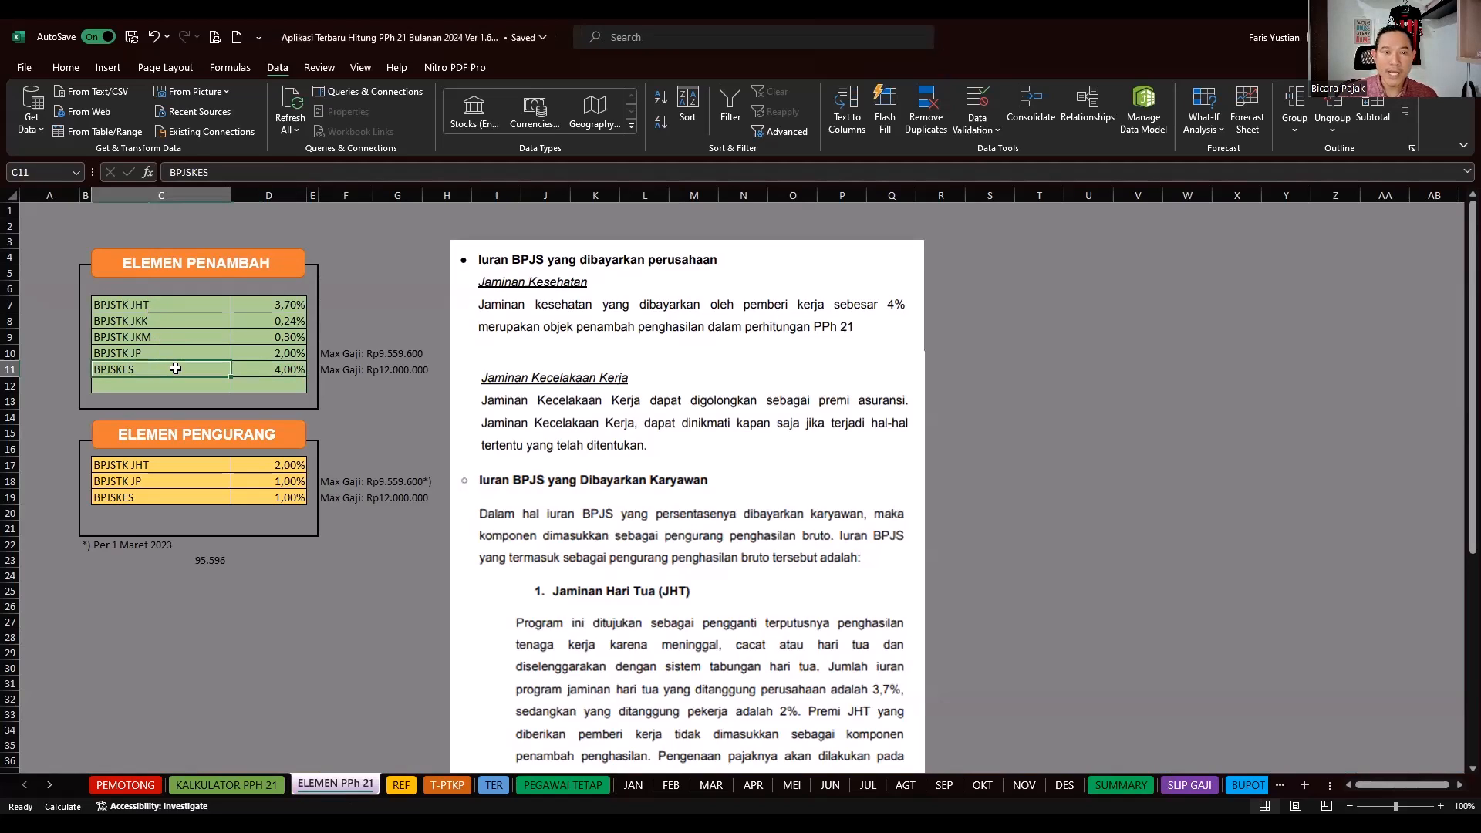
left_click(156, 322)
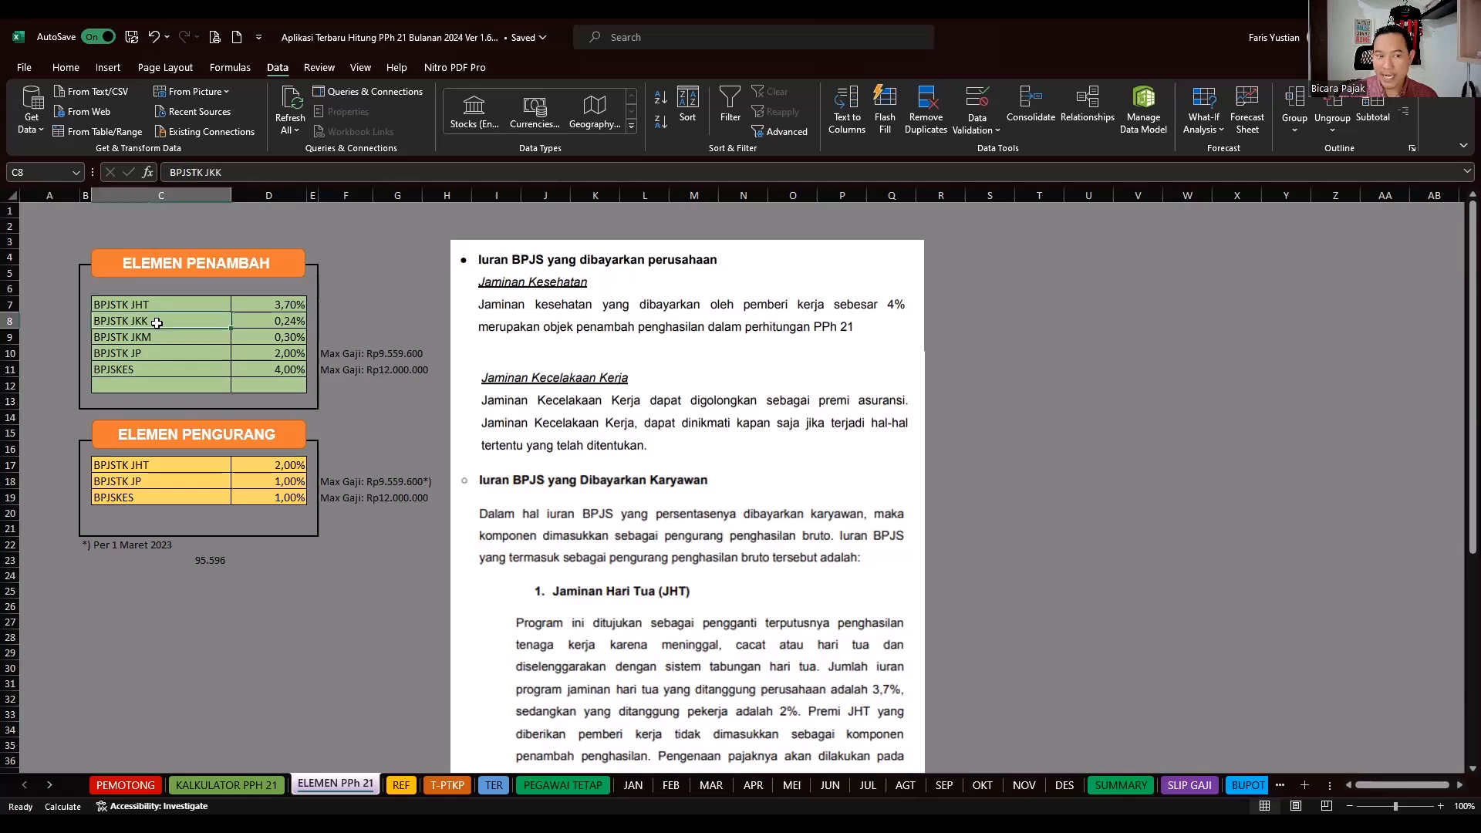
left_click(153, 339)
left_click(153, 370)
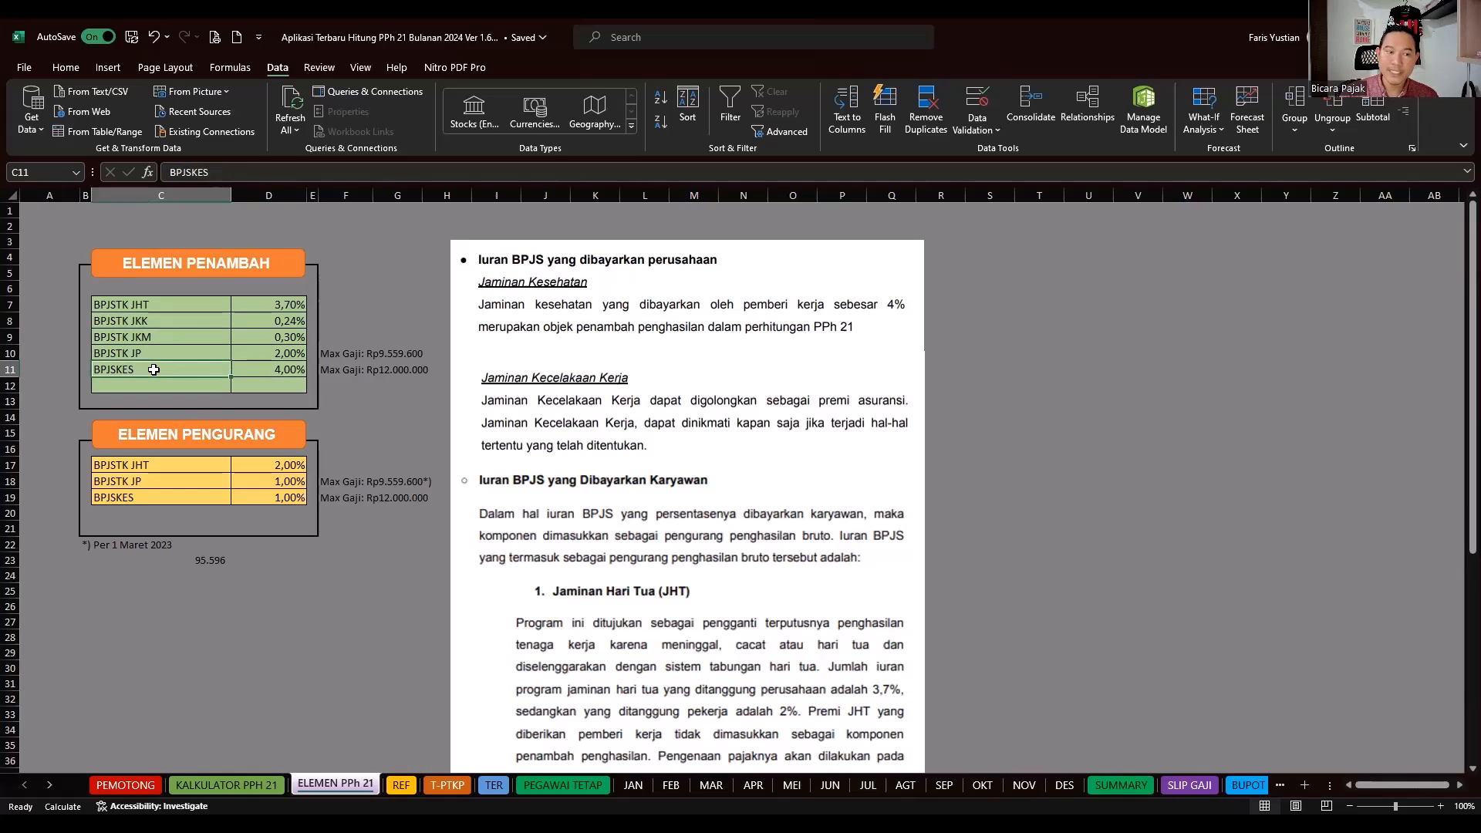
- Highlight the BPJSTK JHT and BPJSTK JP labels under ELEMEN PENAMBAH with a gold fill
left_click(159, 303)
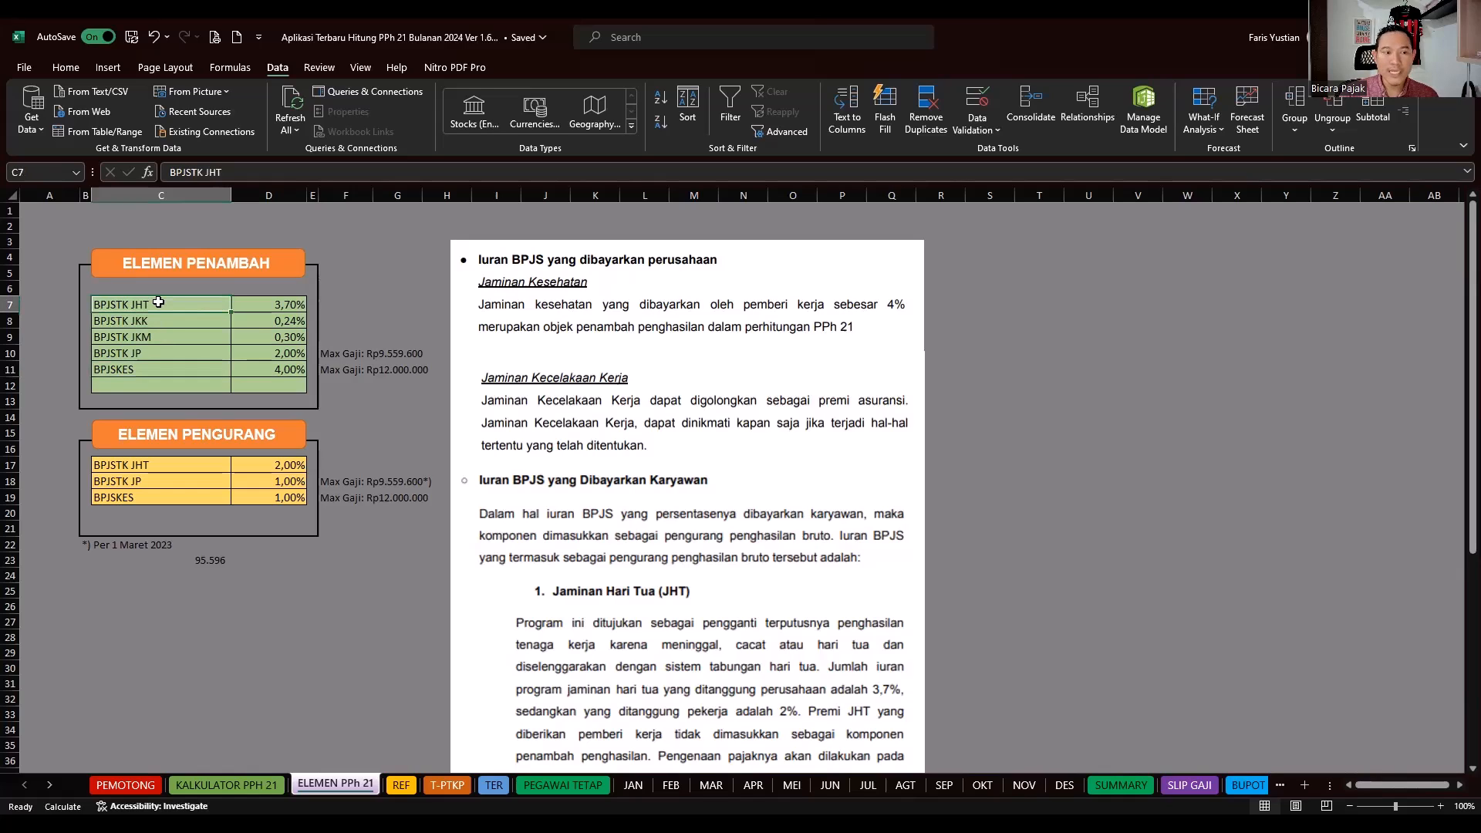
left_click(74, 69)
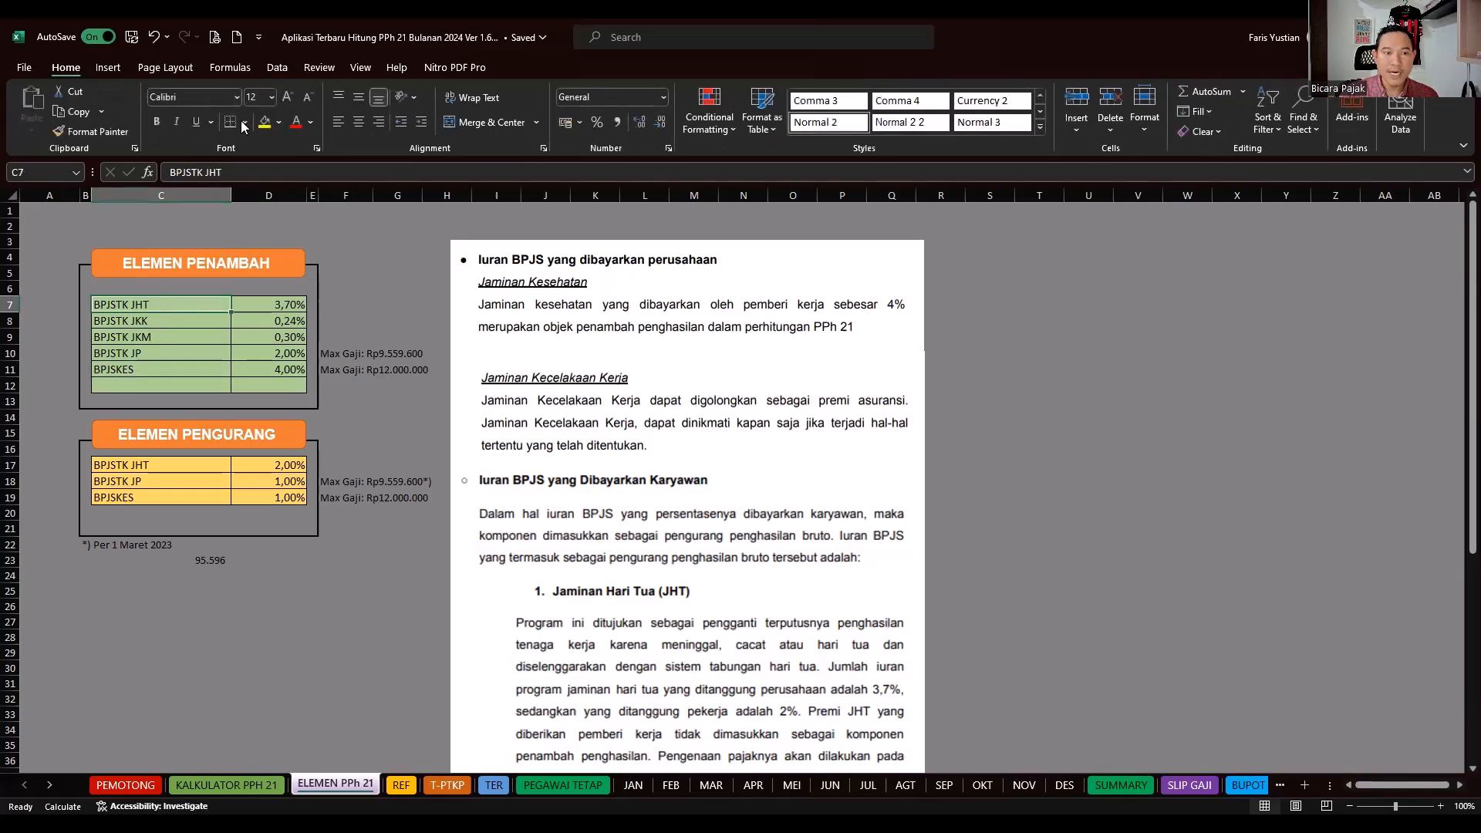
left_click(278, 123)
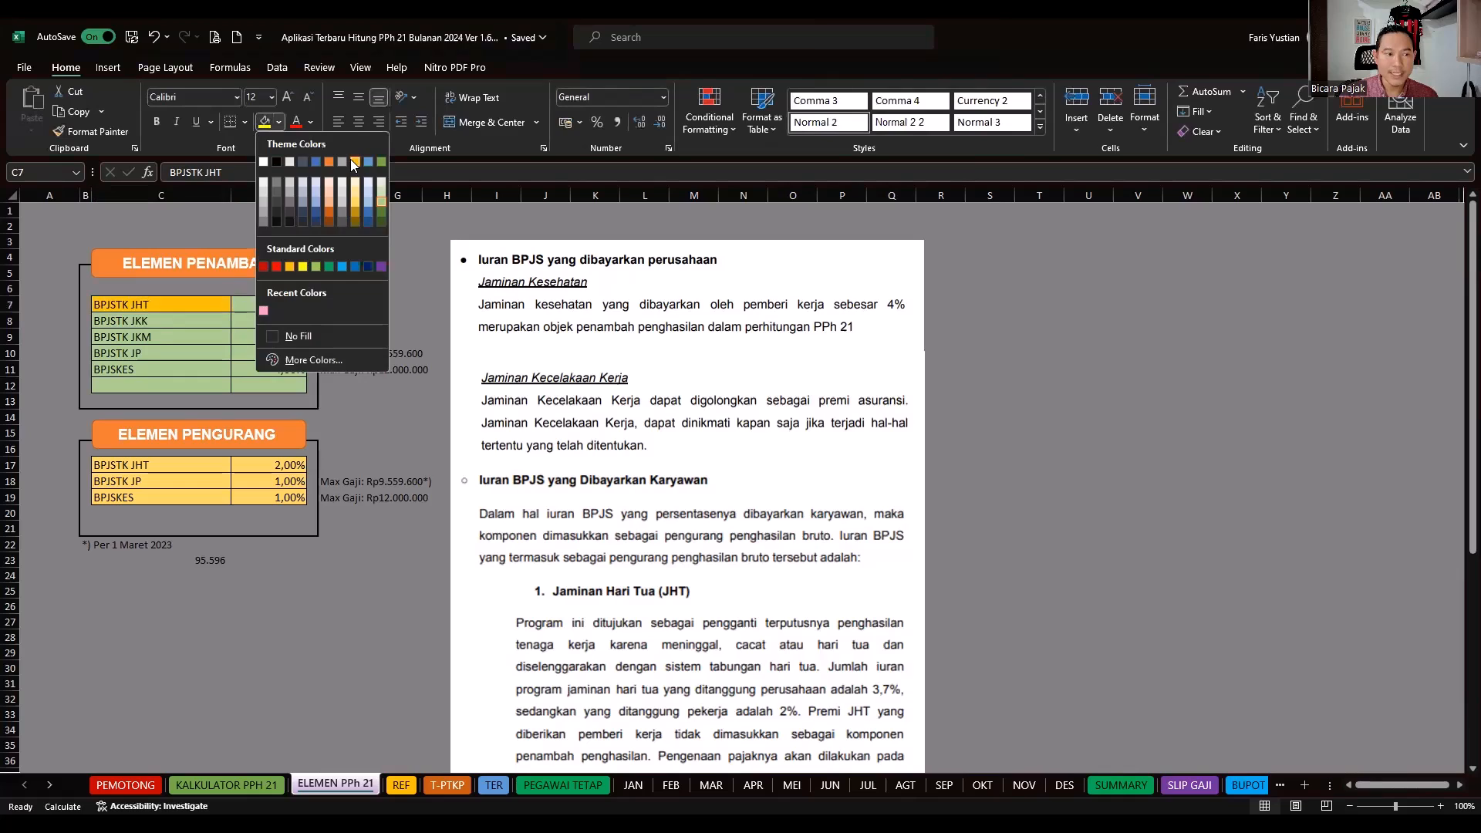
left_click(164, 355)
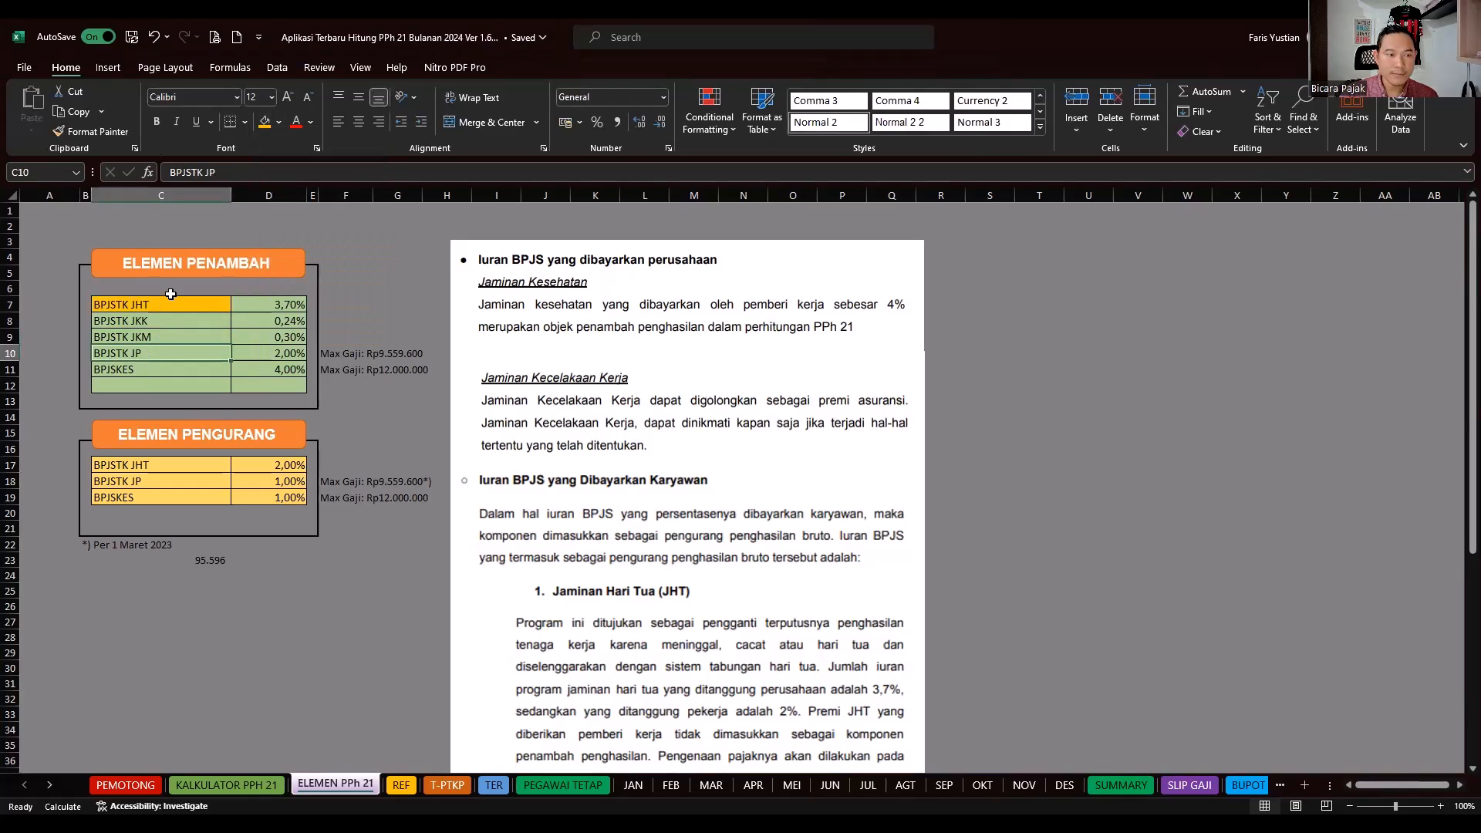
left_click(267, 126)
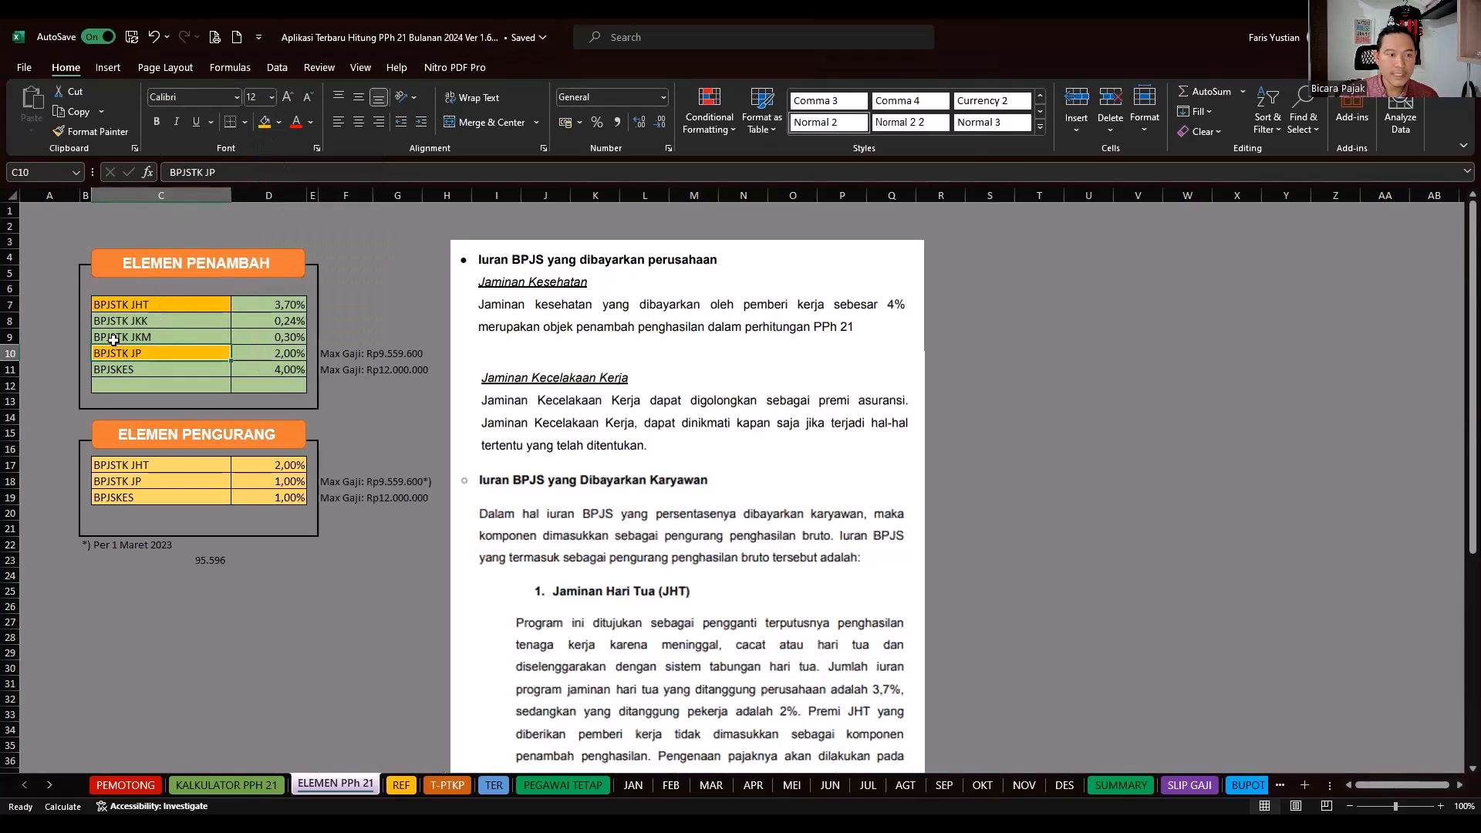
left_click(342, 309)
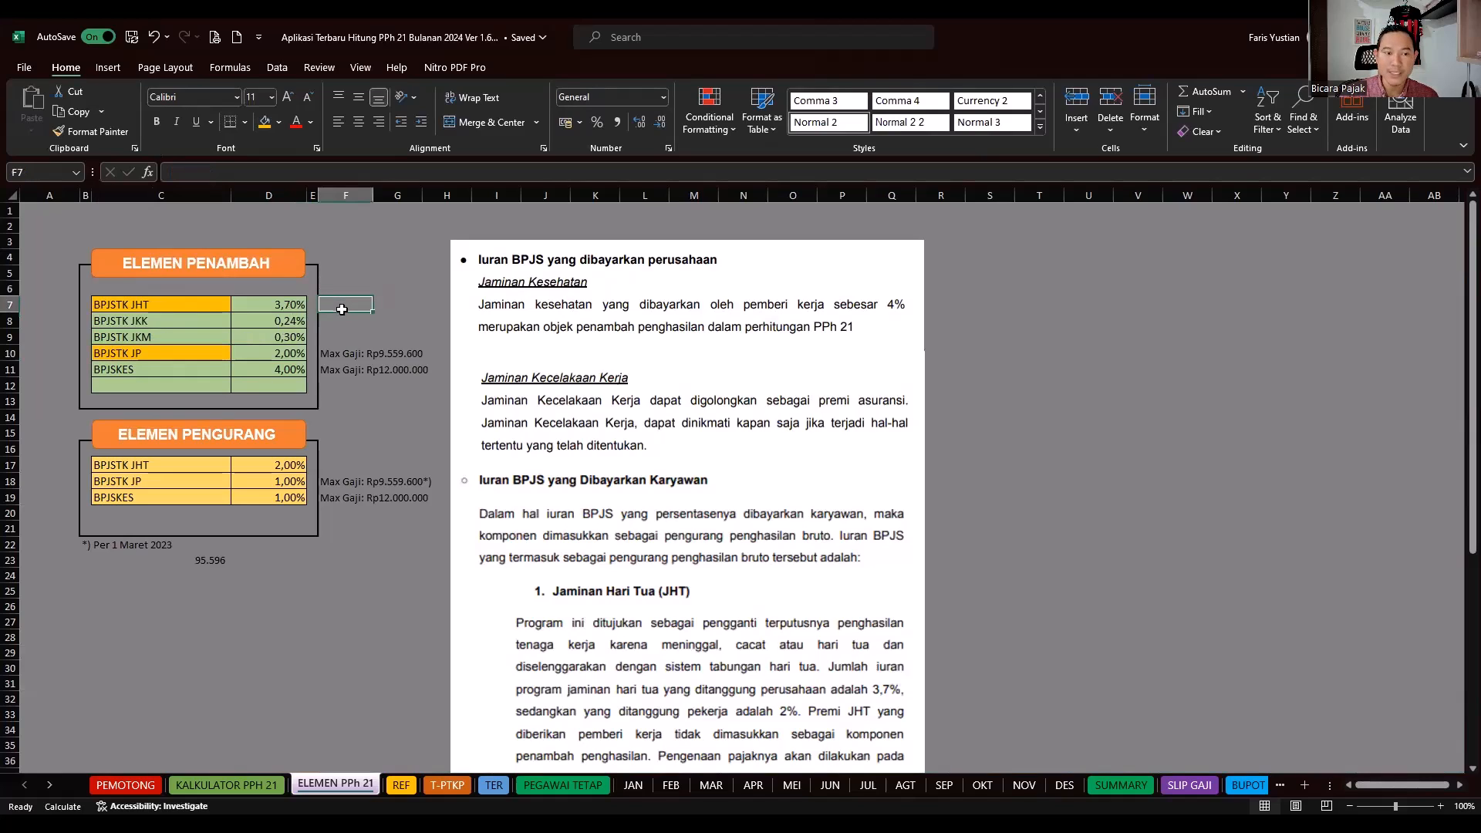
left_click(147, 321)
left_click(148, 338)
left_click(145, 369)
- Widen column A and enter the note "Bukan Penambah Ph. Bruto 21" in A7 beside BPJSTK JHT
left_click(56, 304)
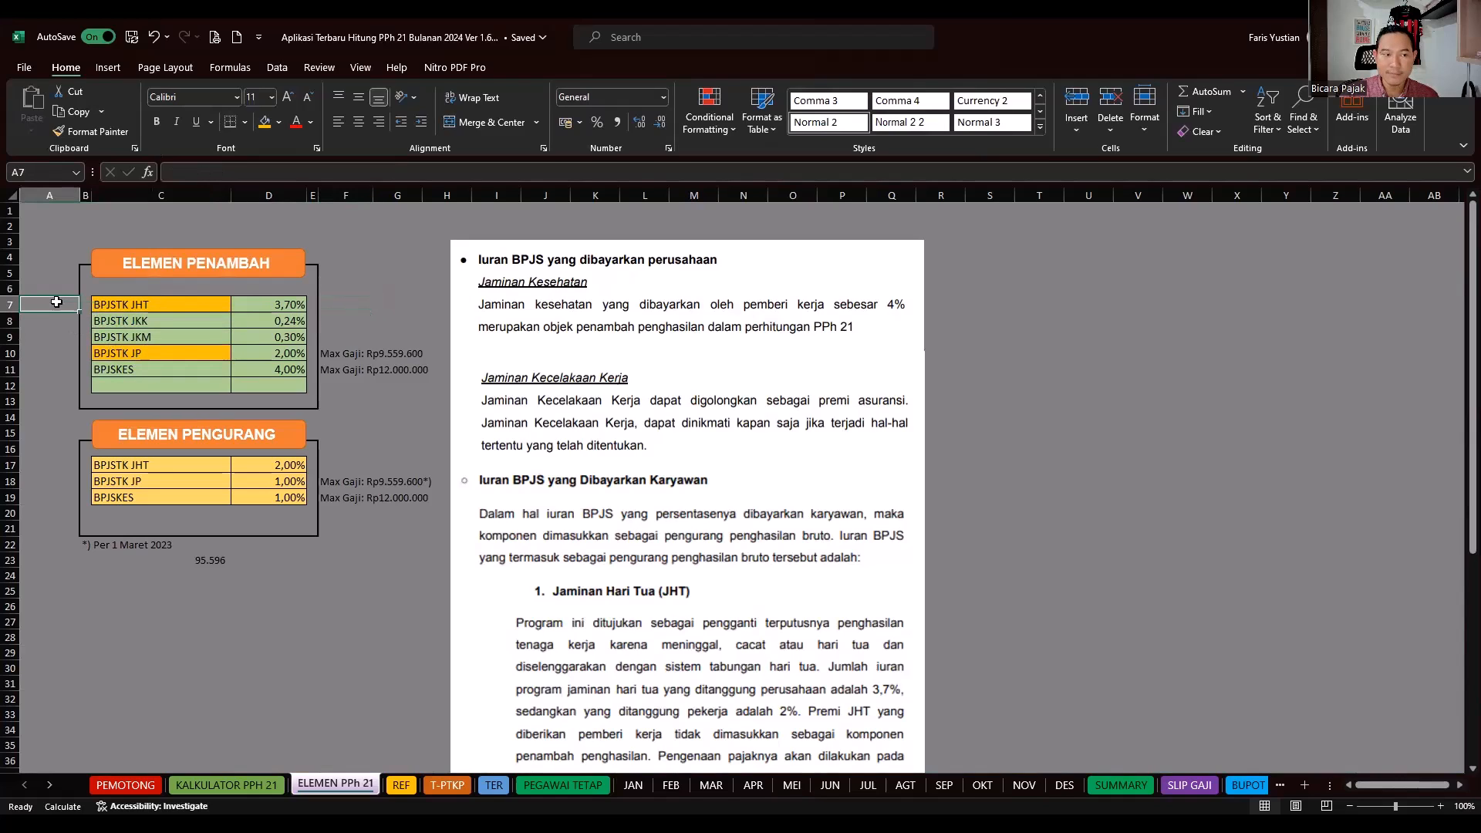
left_click_drag(78, 190, 182, 193)
type("Bukanb")
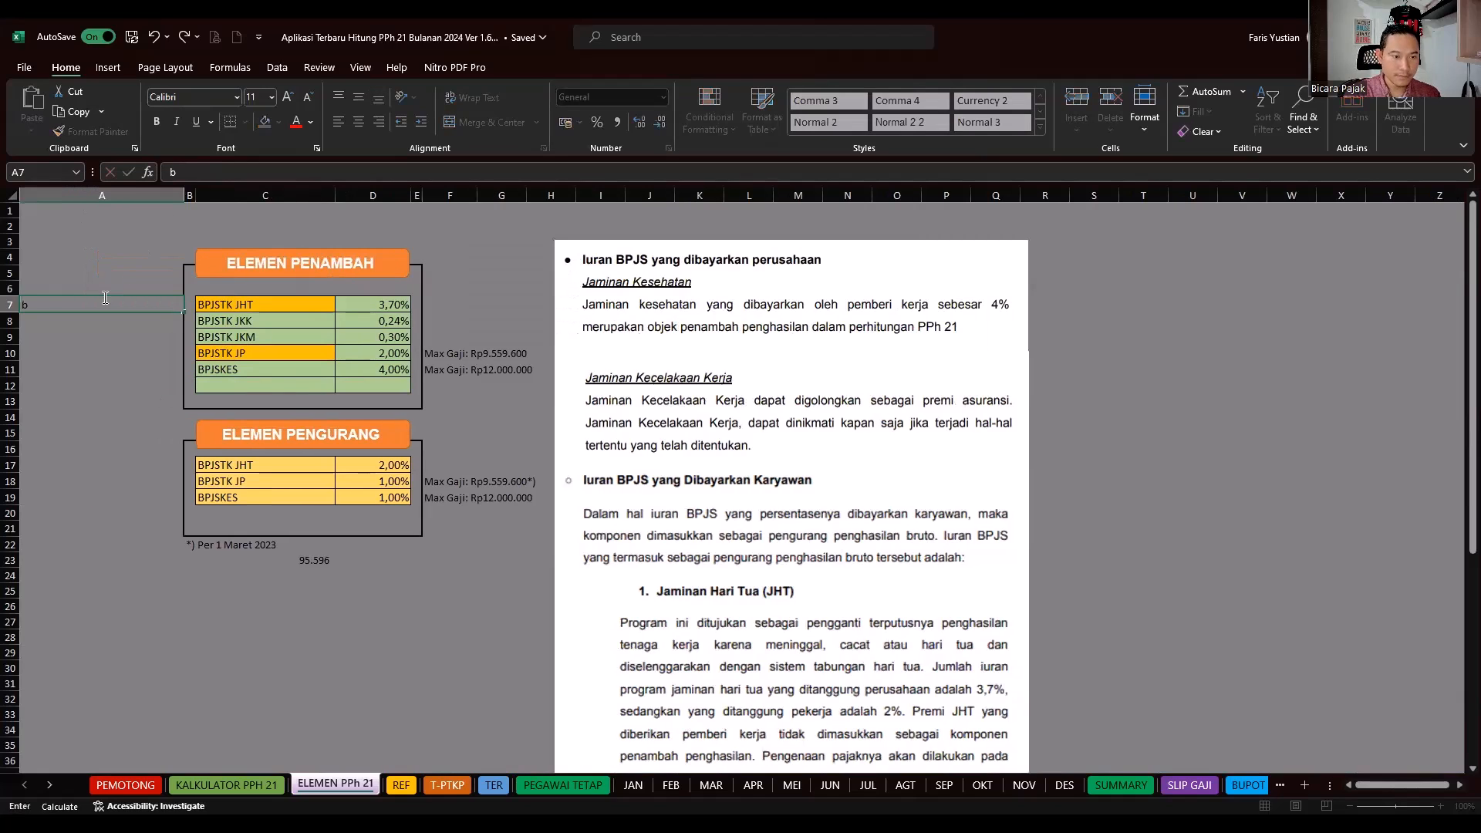
type(" Penambah")
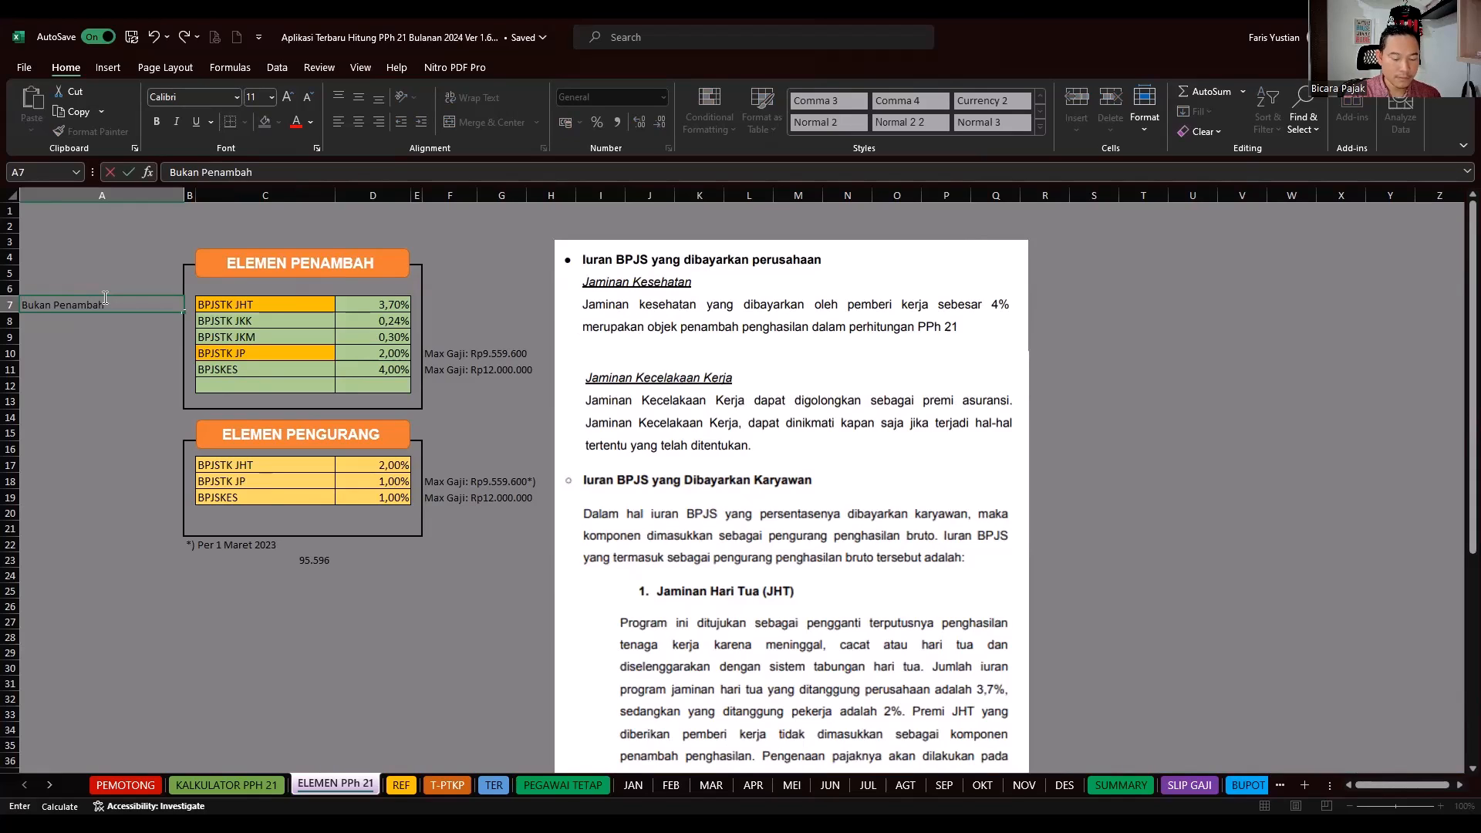
type(" Ph. Bruto 21")
key("ctrl+Return")
- Copy the note to A10 beside BPJSTK JP and narrow column A slightly
key("ctrl+c")
left_click(110, 356)
key("ctrl+v")
left_click_drag(180, 196, 176, 197)
left_click(122, 417)
left_click(118, 426)
key("Escape")
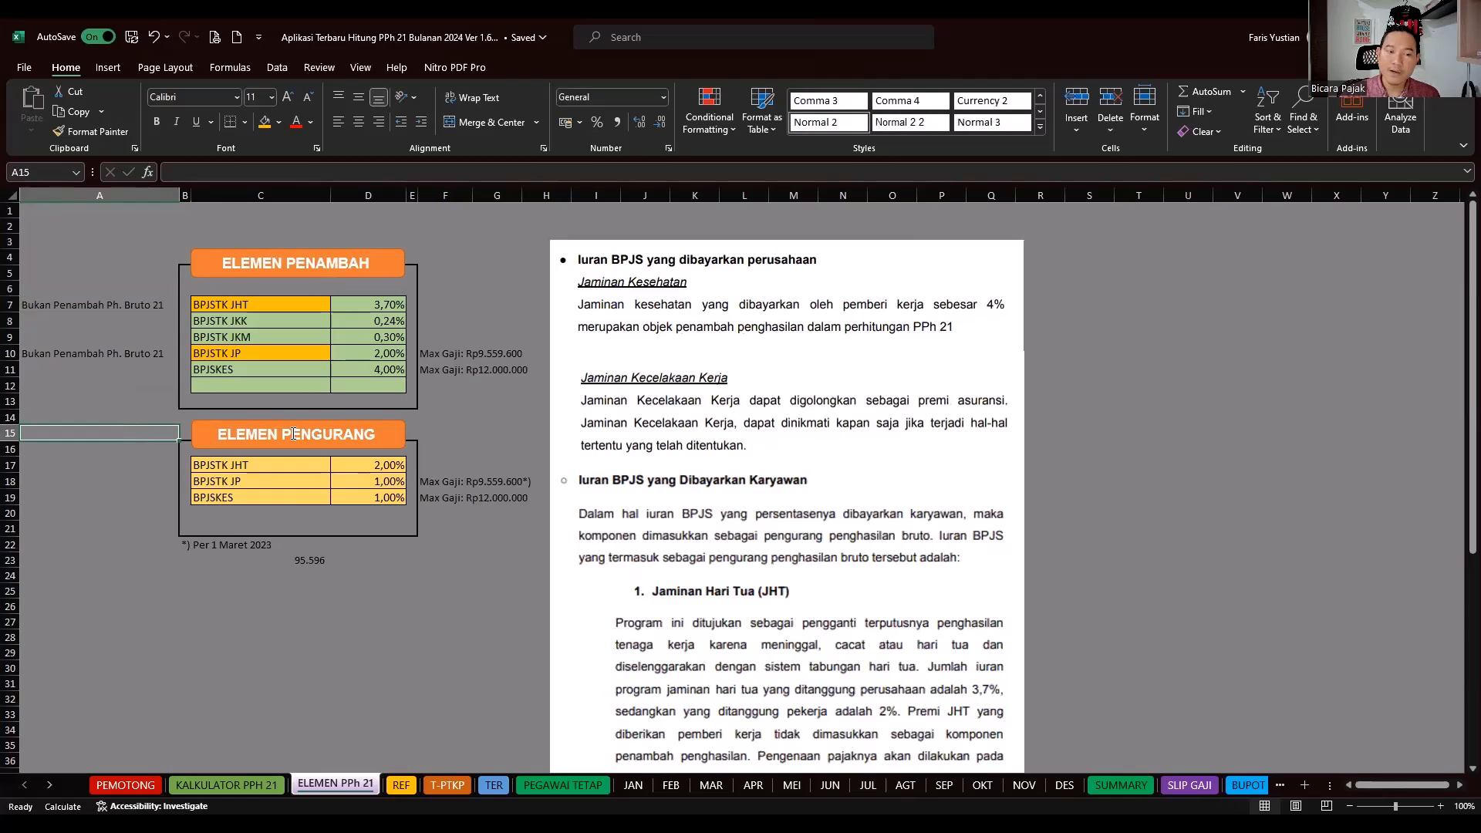
- Review the ELEMEN PENGURANG items and fill its BPJSKES label with Orange, Accent 2, Darker 25%
left_click(247, 503)
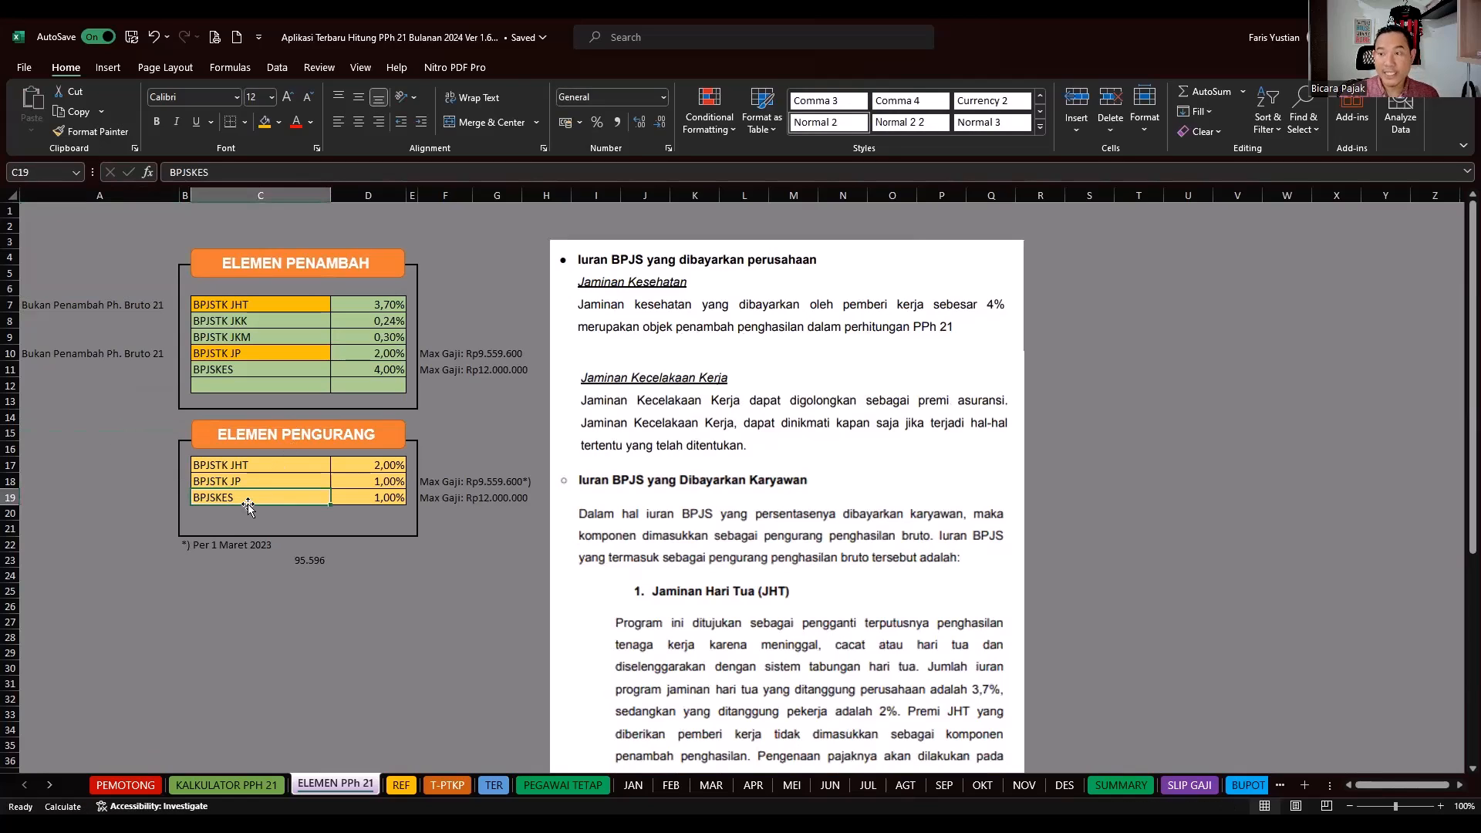
left_click(247, 467)
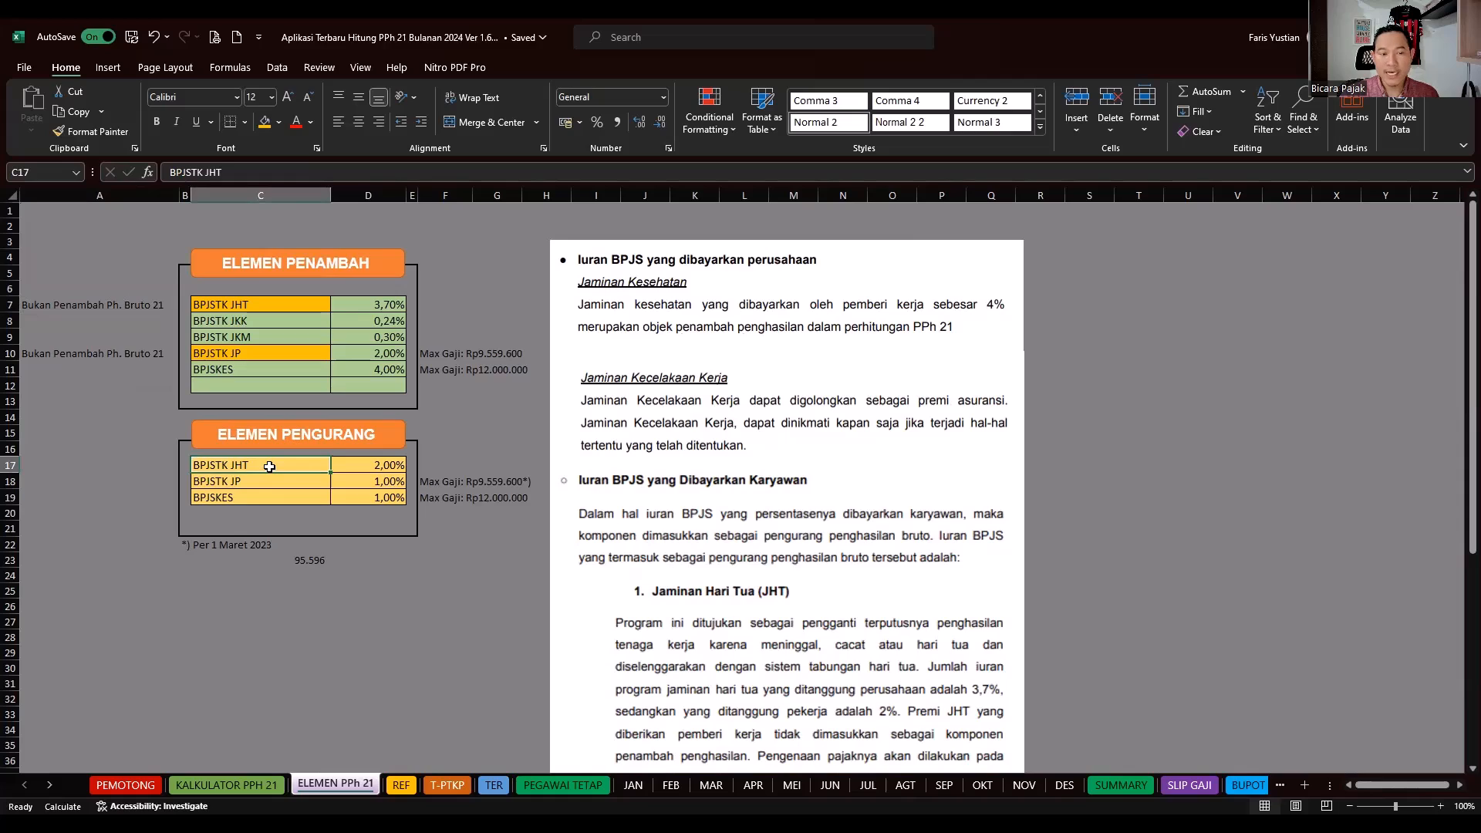
left_click(259, 482)
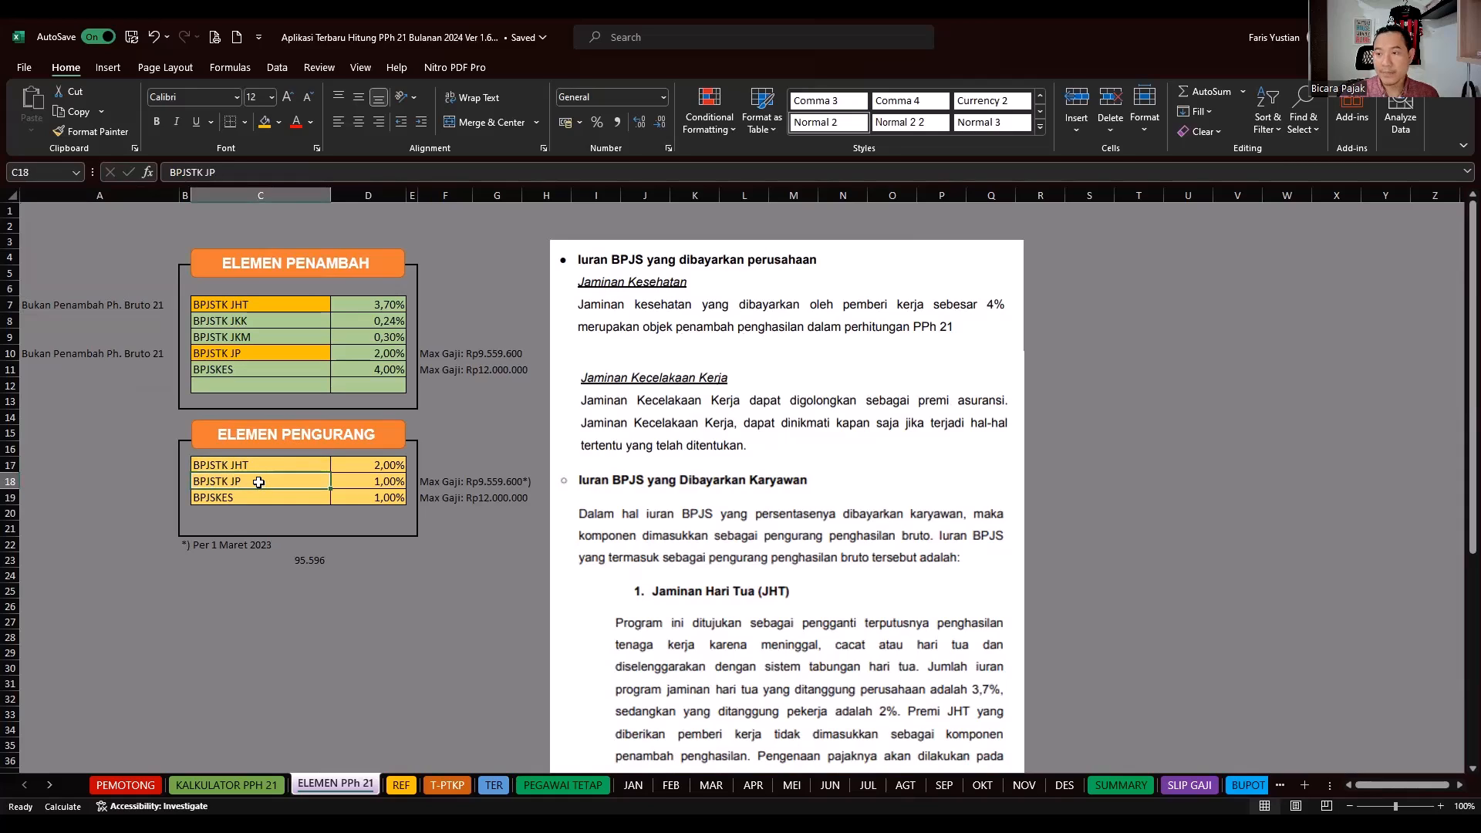
left_click(254, 500)
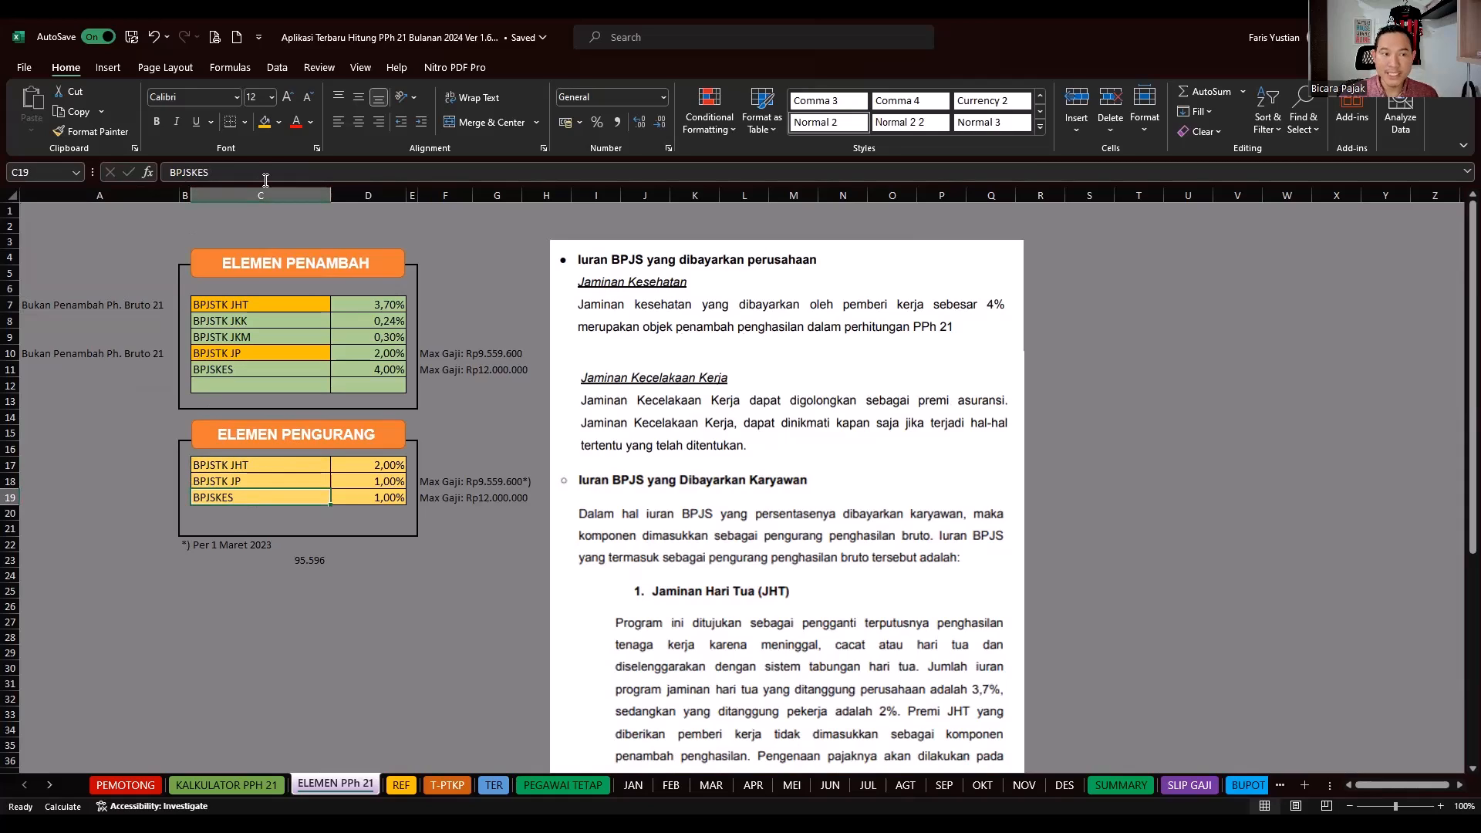
left_click(279, 122)
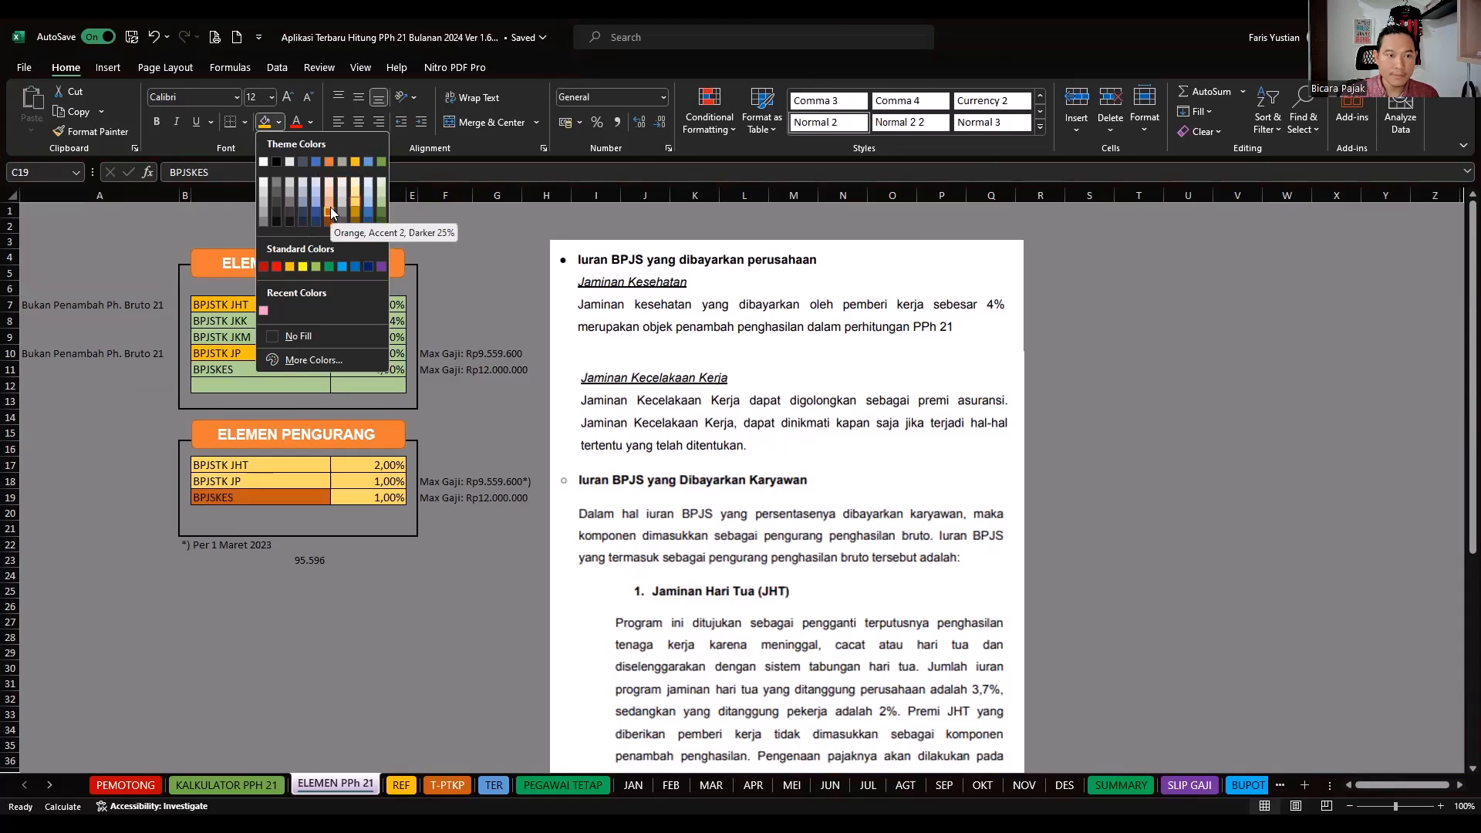
- Copy the note from A10 to A19 beside the BPJSKES deduction and change it to "Bukan Pengurang Ph. Bruto 21"
left_click(92, 353)
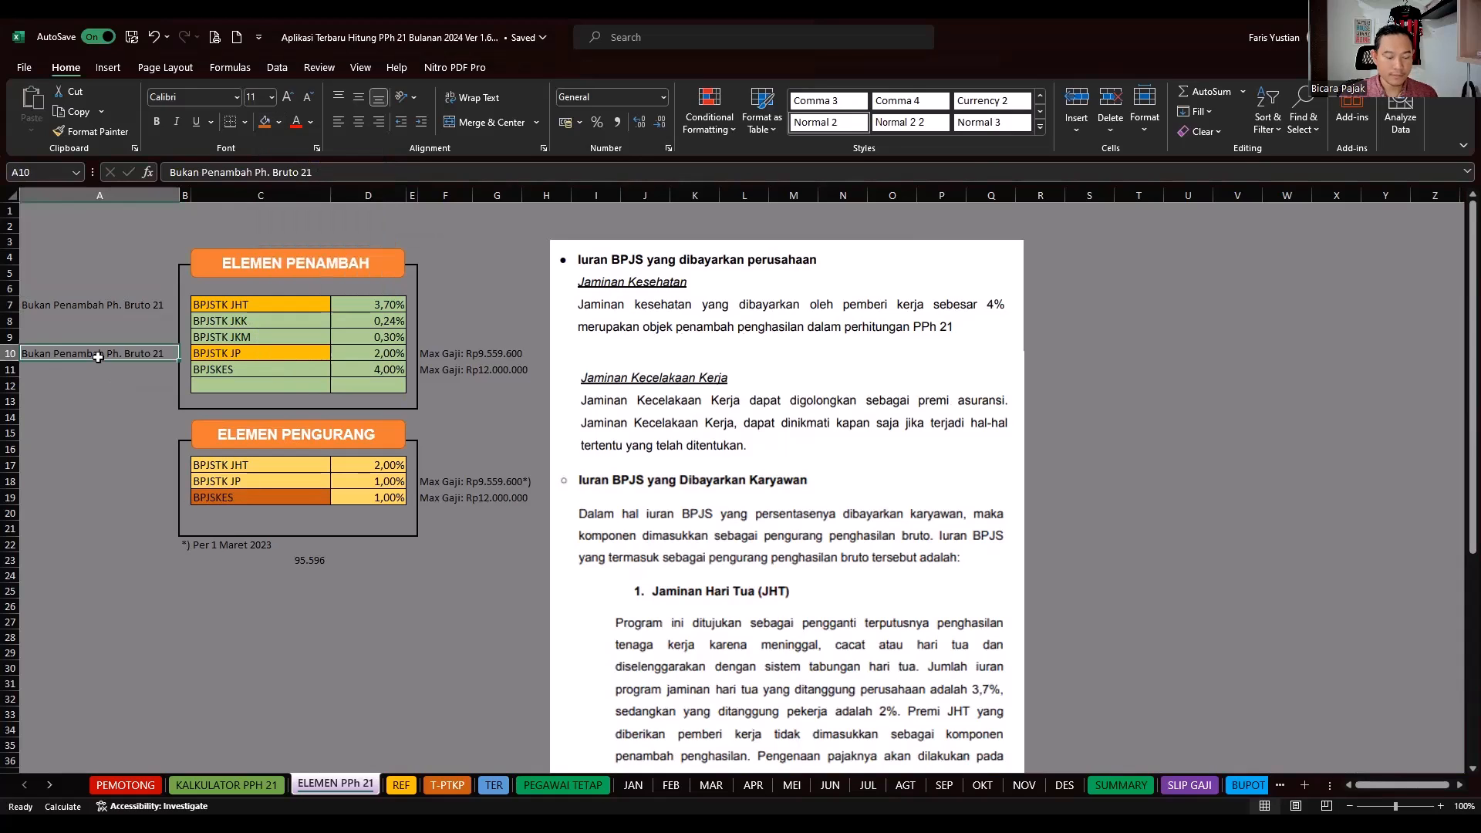
key("ctrl+c")
left_click(88, 497)
key("ctrl+v")
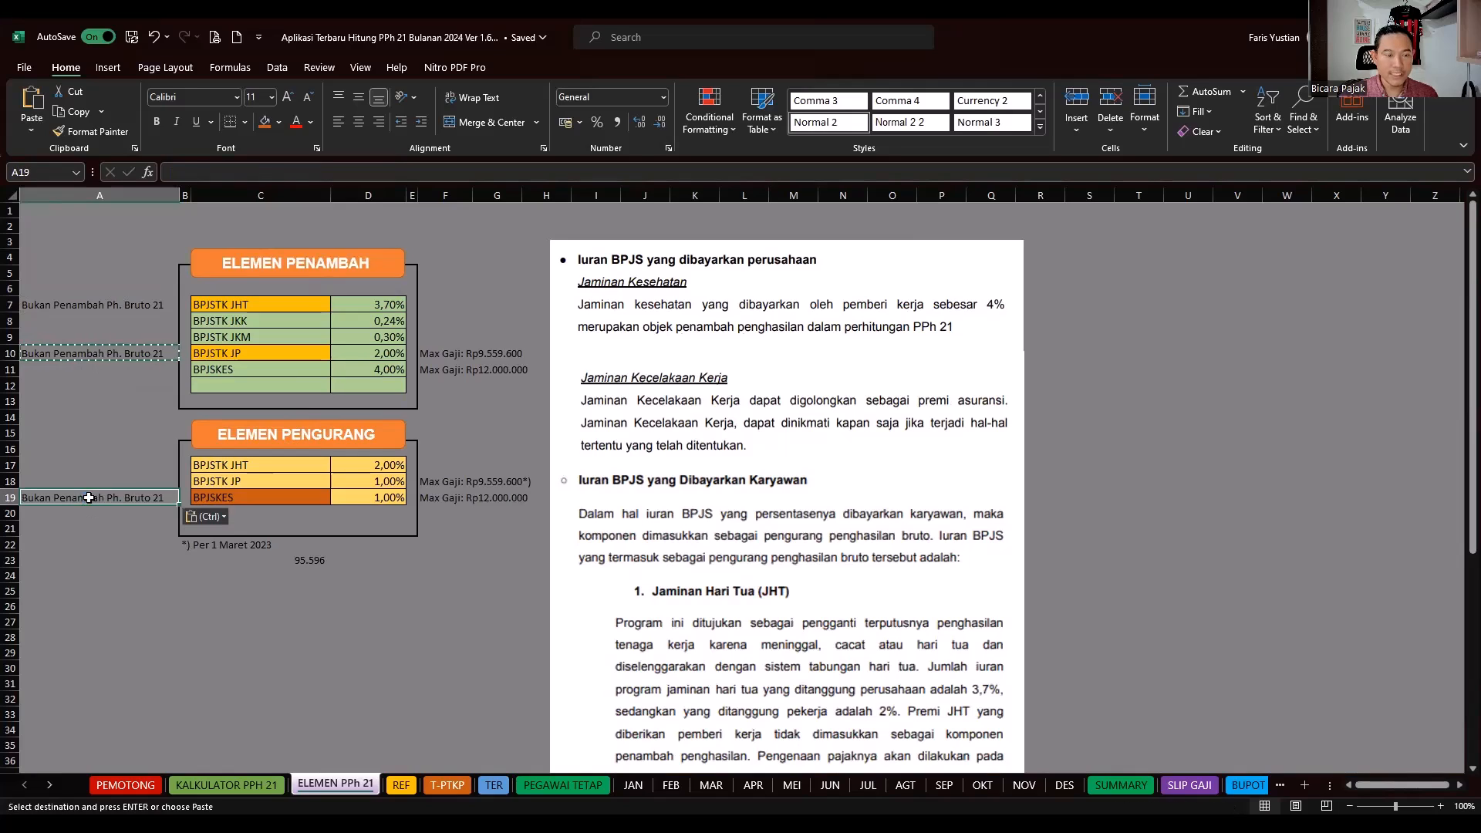
double_click(94, 497)
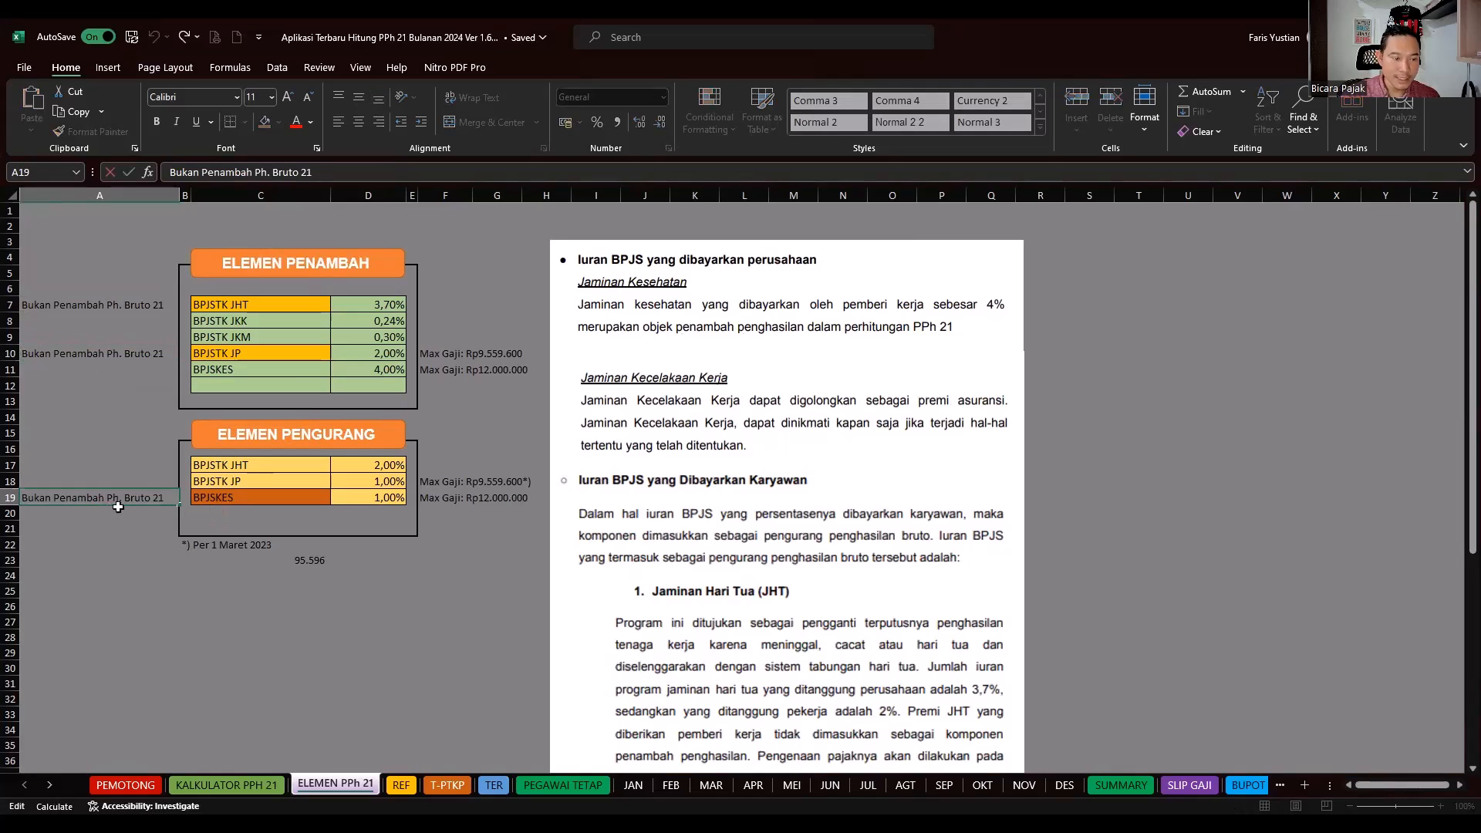
left_click(82, 516)
double_click(54, 497)
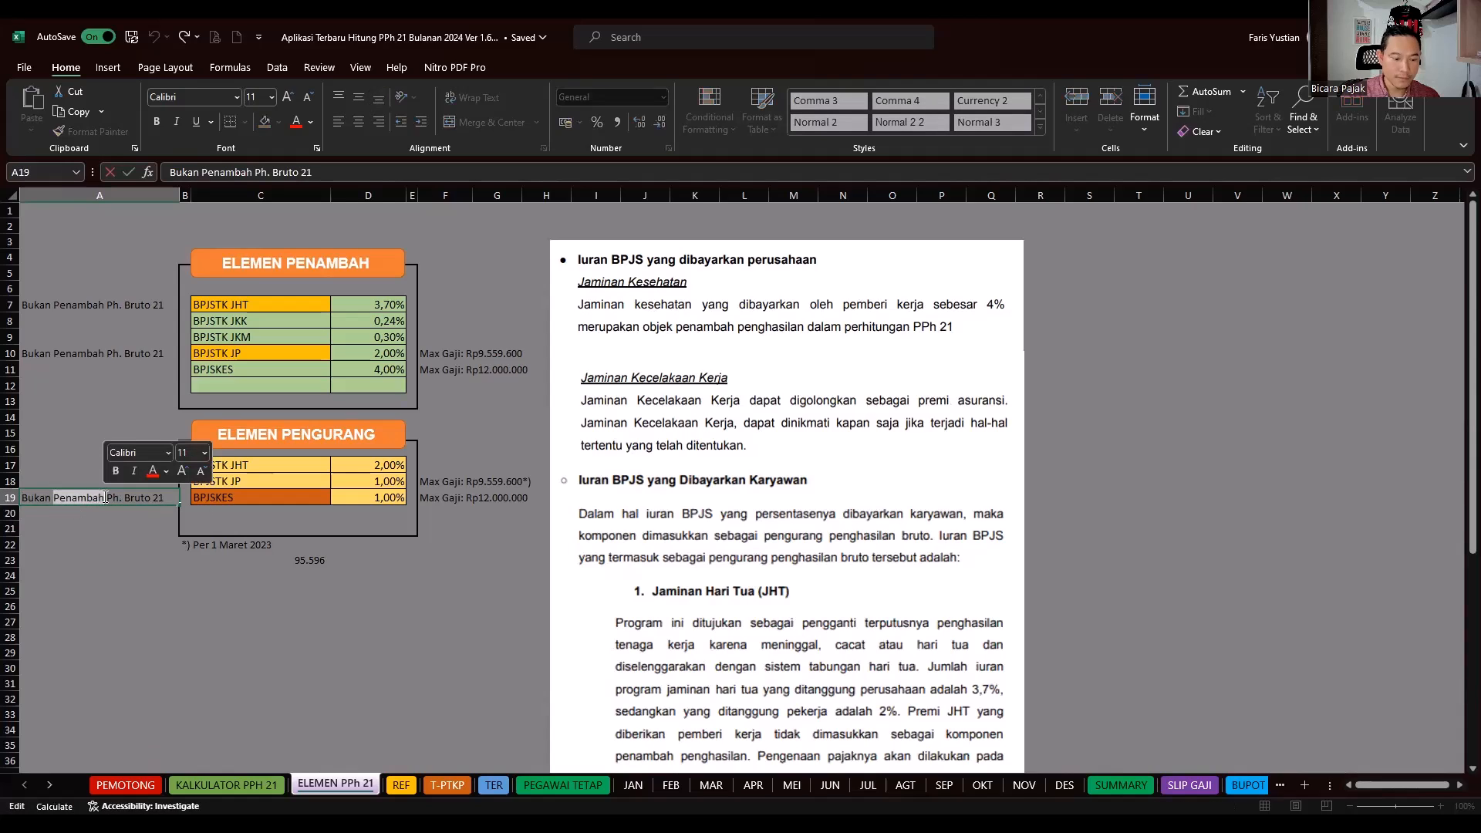
type("Pengurang")
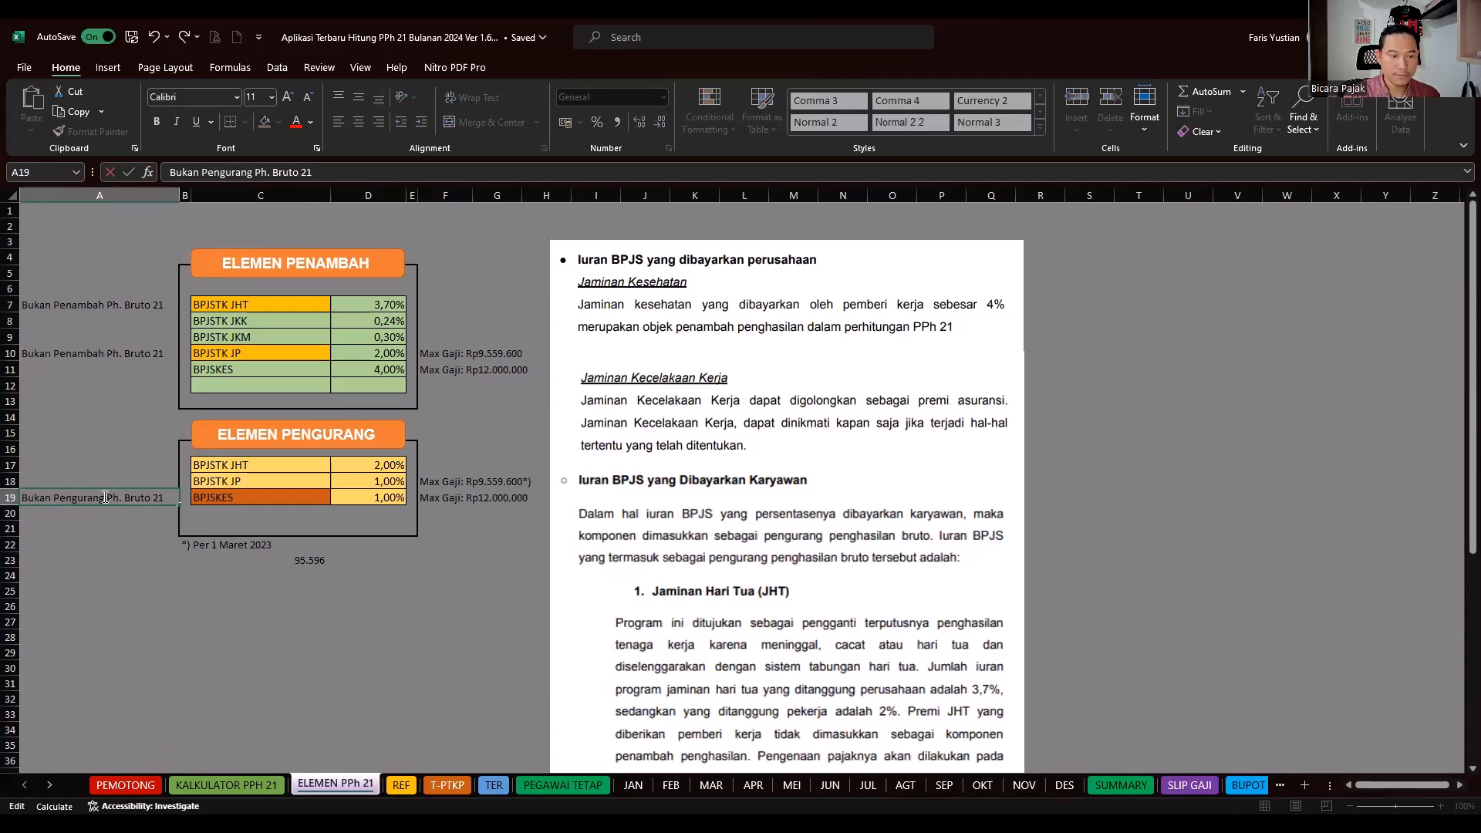
key("Return")
left_click(147, 594)
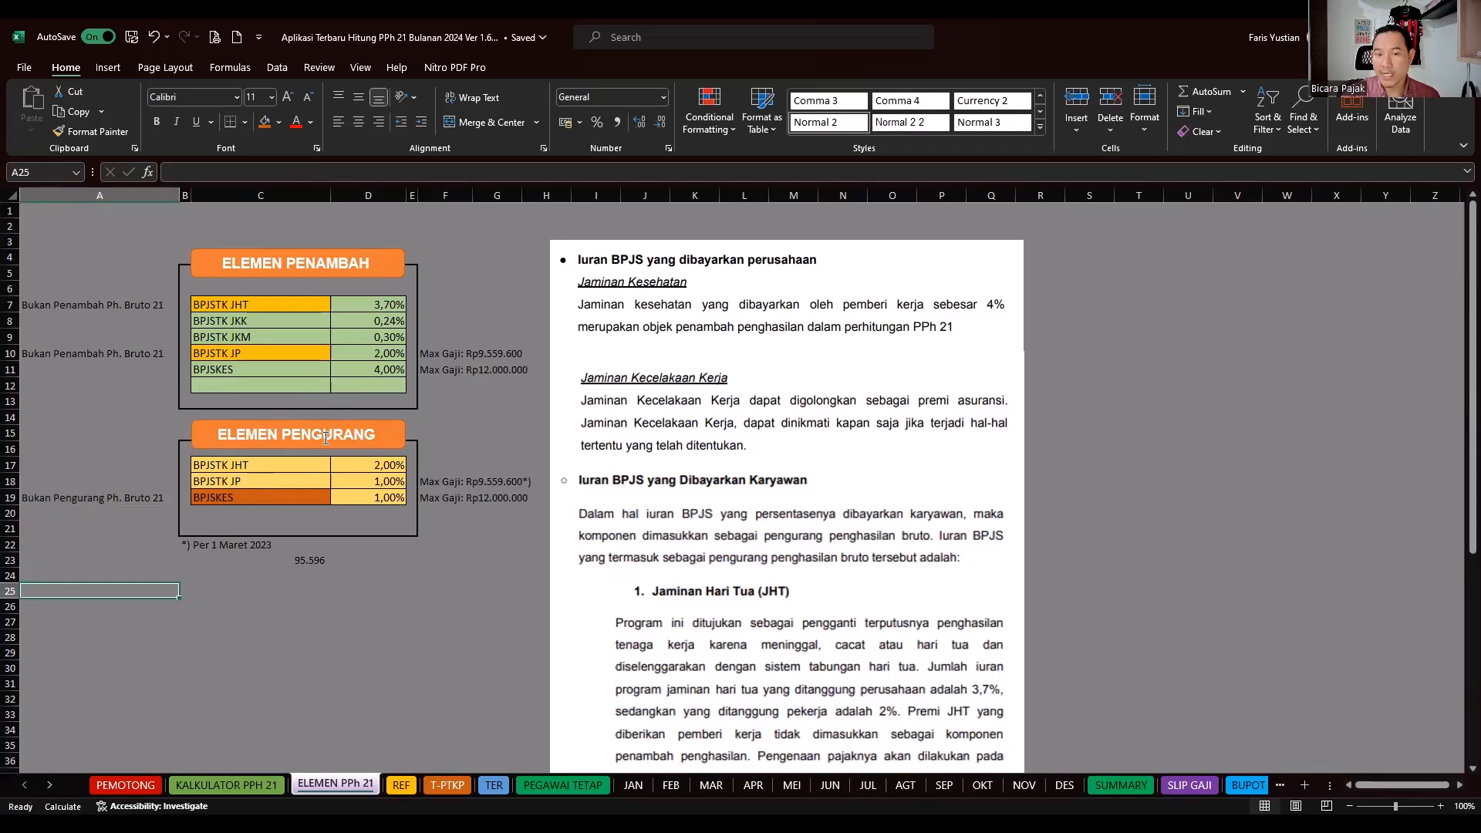
- Check the highlighted BPJSTK JHT and BPJSTK JP additions against the employer-paid insurance premium columns in the JAN sheet
left_click(257, 303)
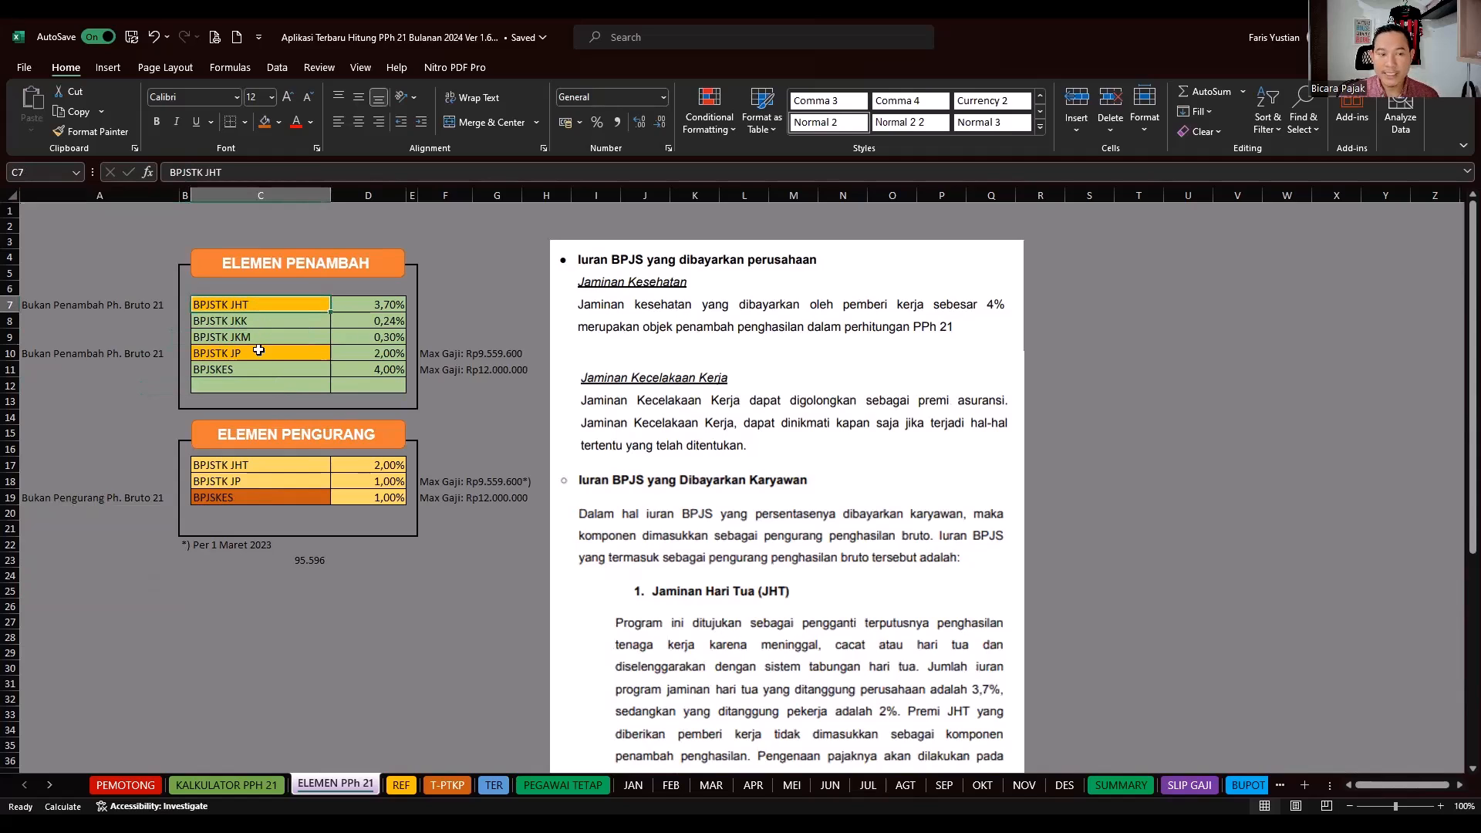
left_click(253, 357)
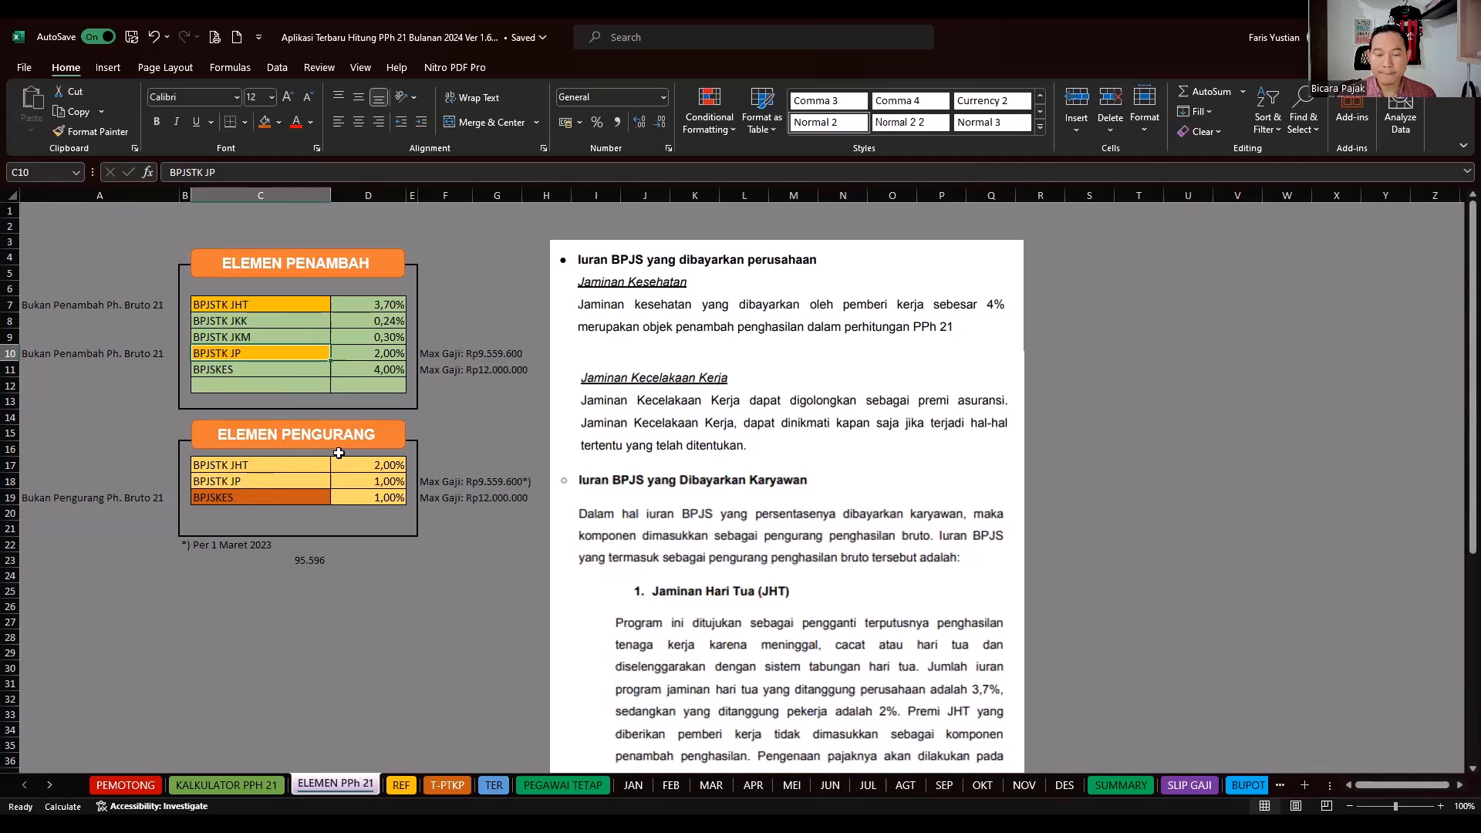
left_click(632, 785)
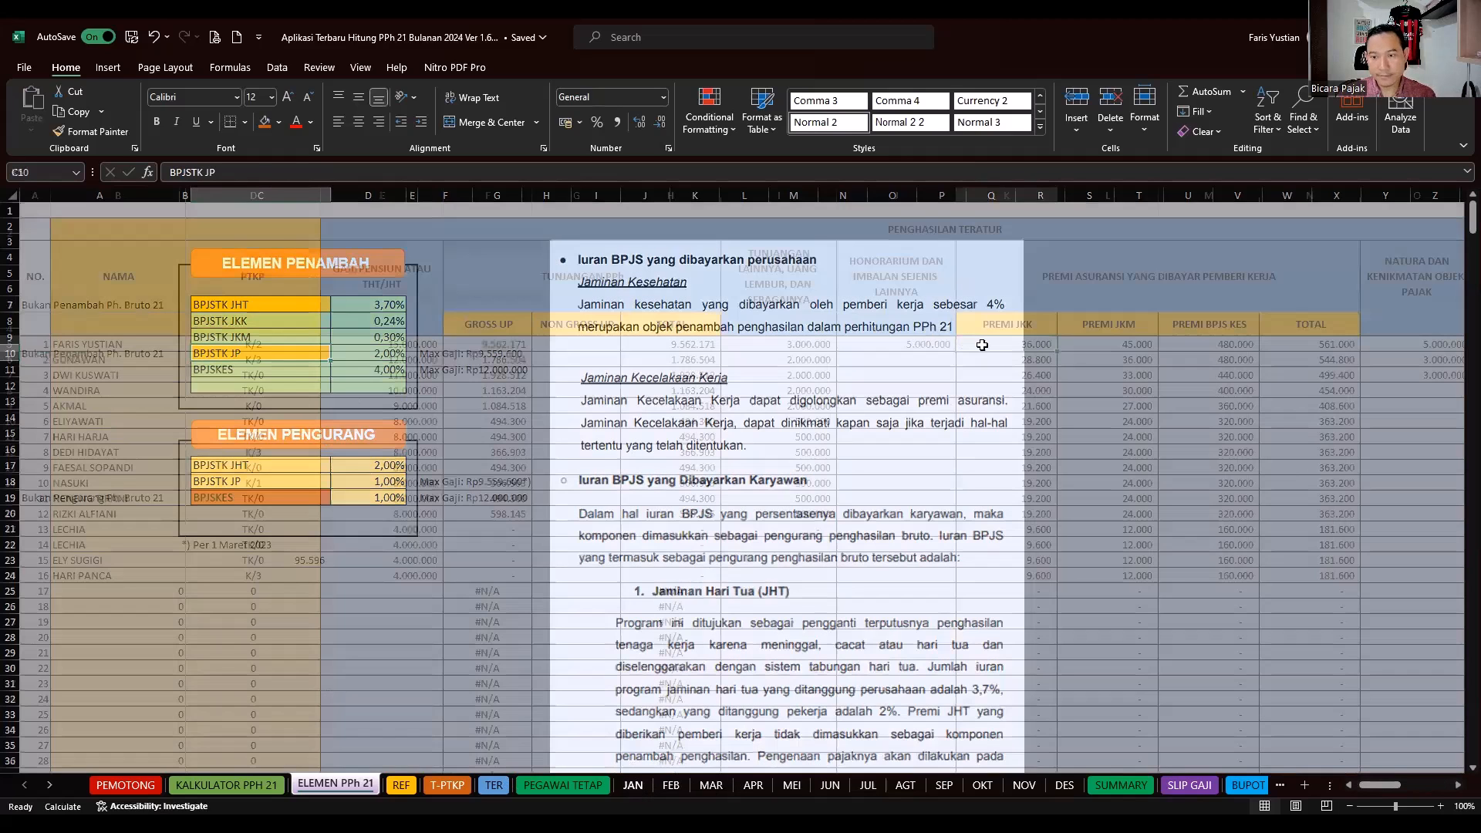
key("Right")
key("Right")
key("Right")
key("Right")
key("Right")
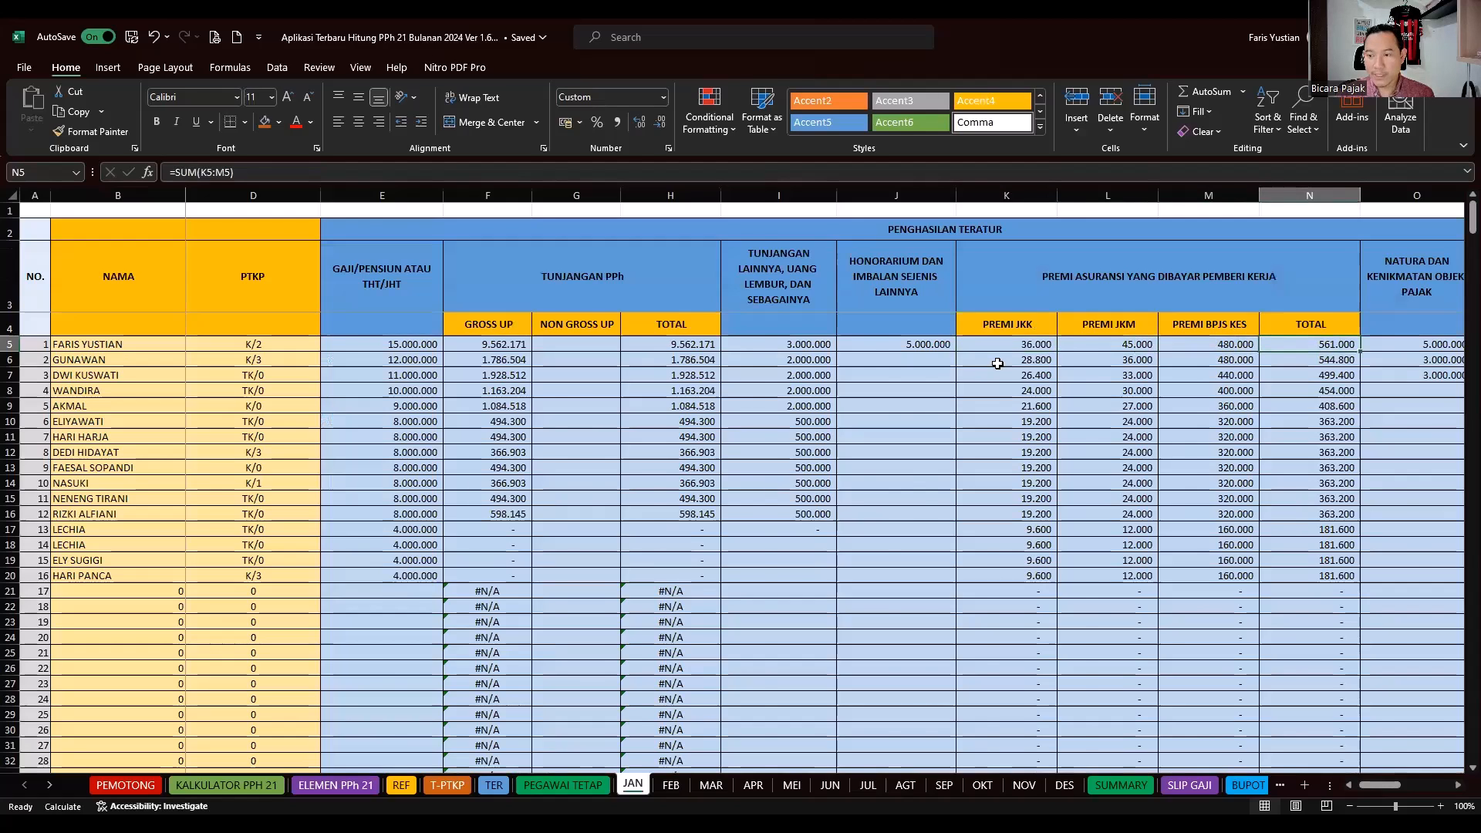
- Examine the taxable natura and kenikmatan column and the Jumlah Penghasilan Teratur formula in row 5
key("Left")
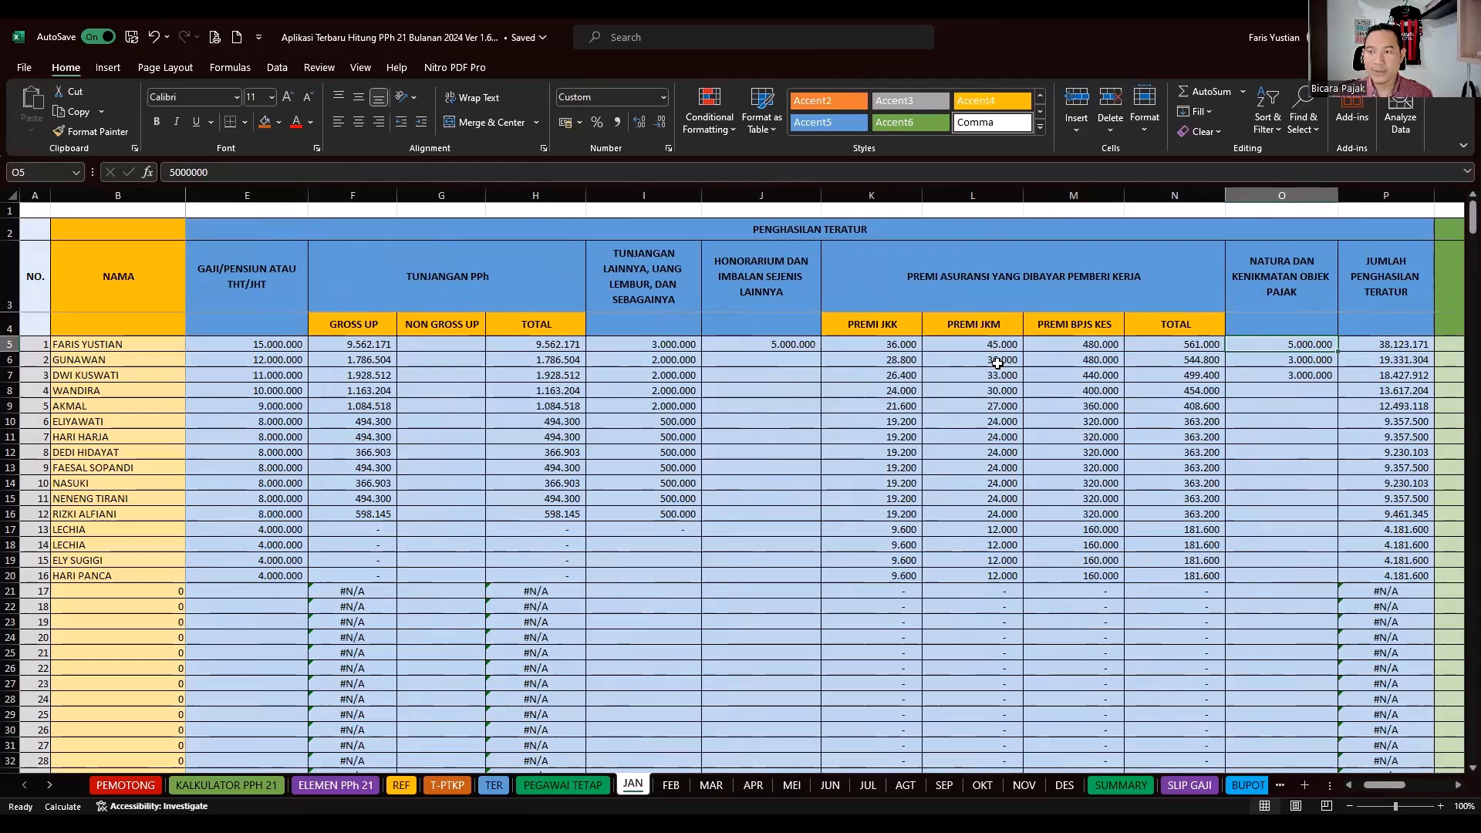
key("Right")
key("Right")
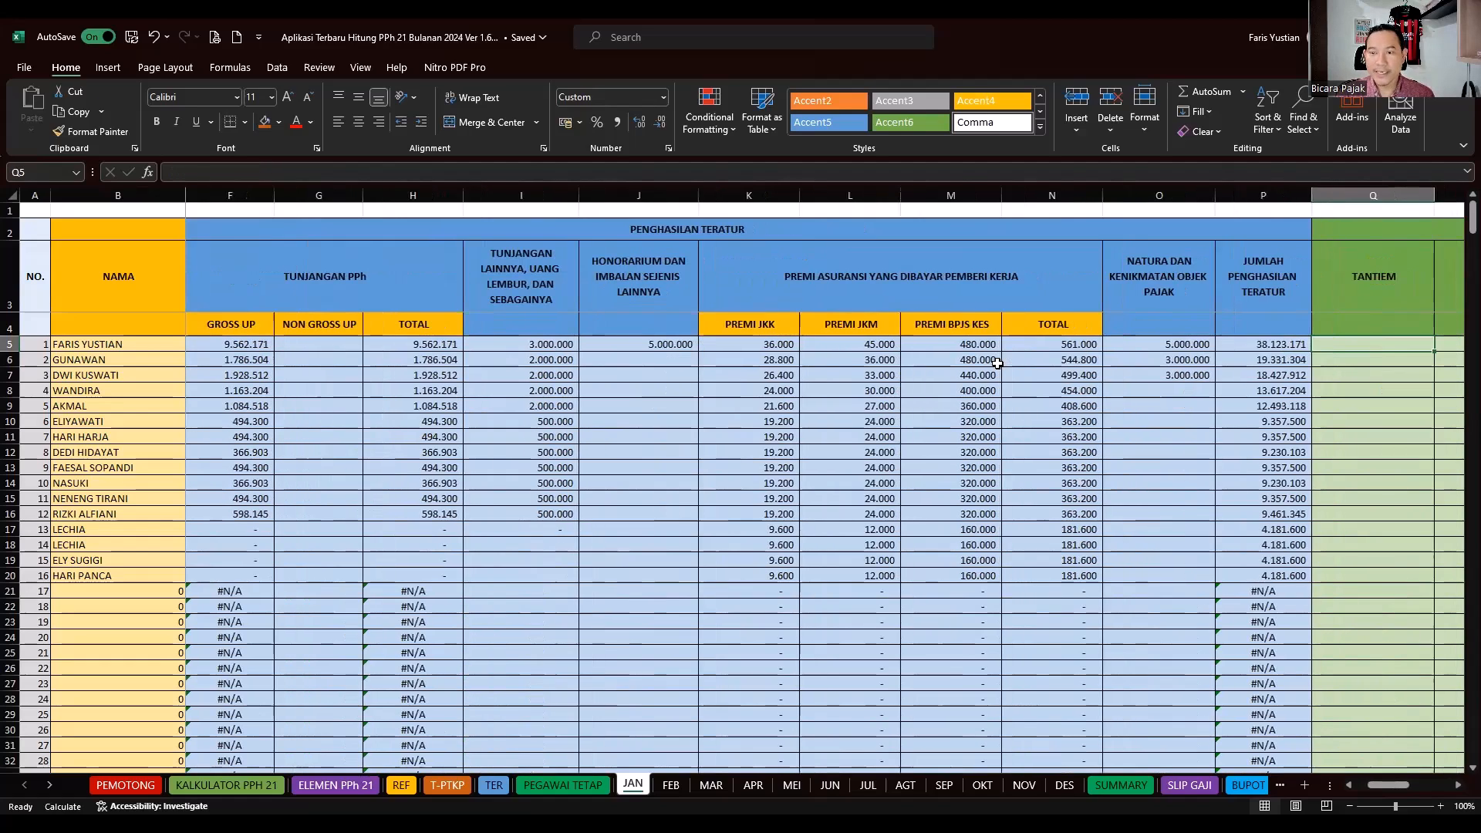
key("Left")
key("Left")
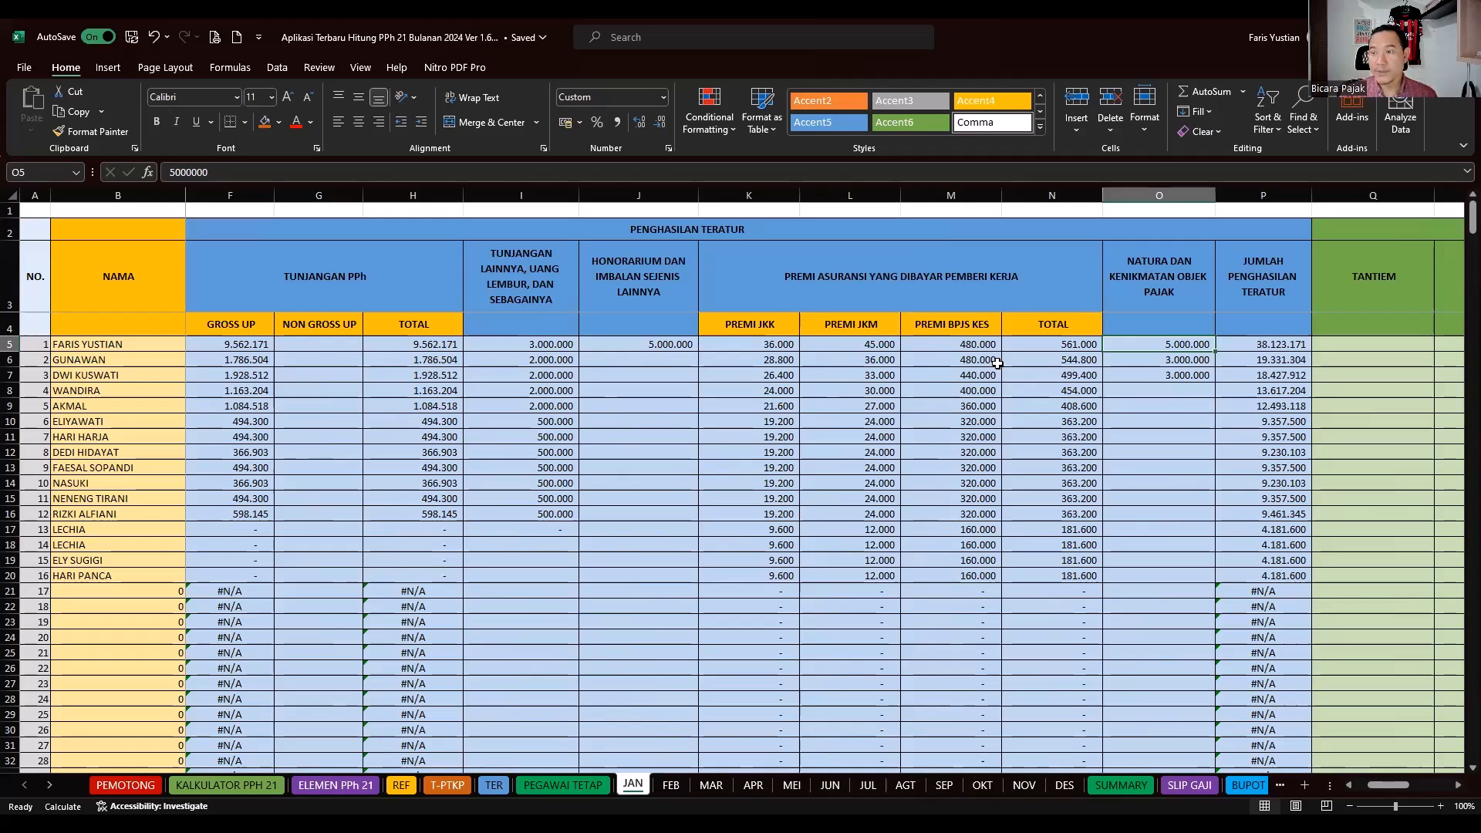
key("Right")
key("Right")
key("Left")
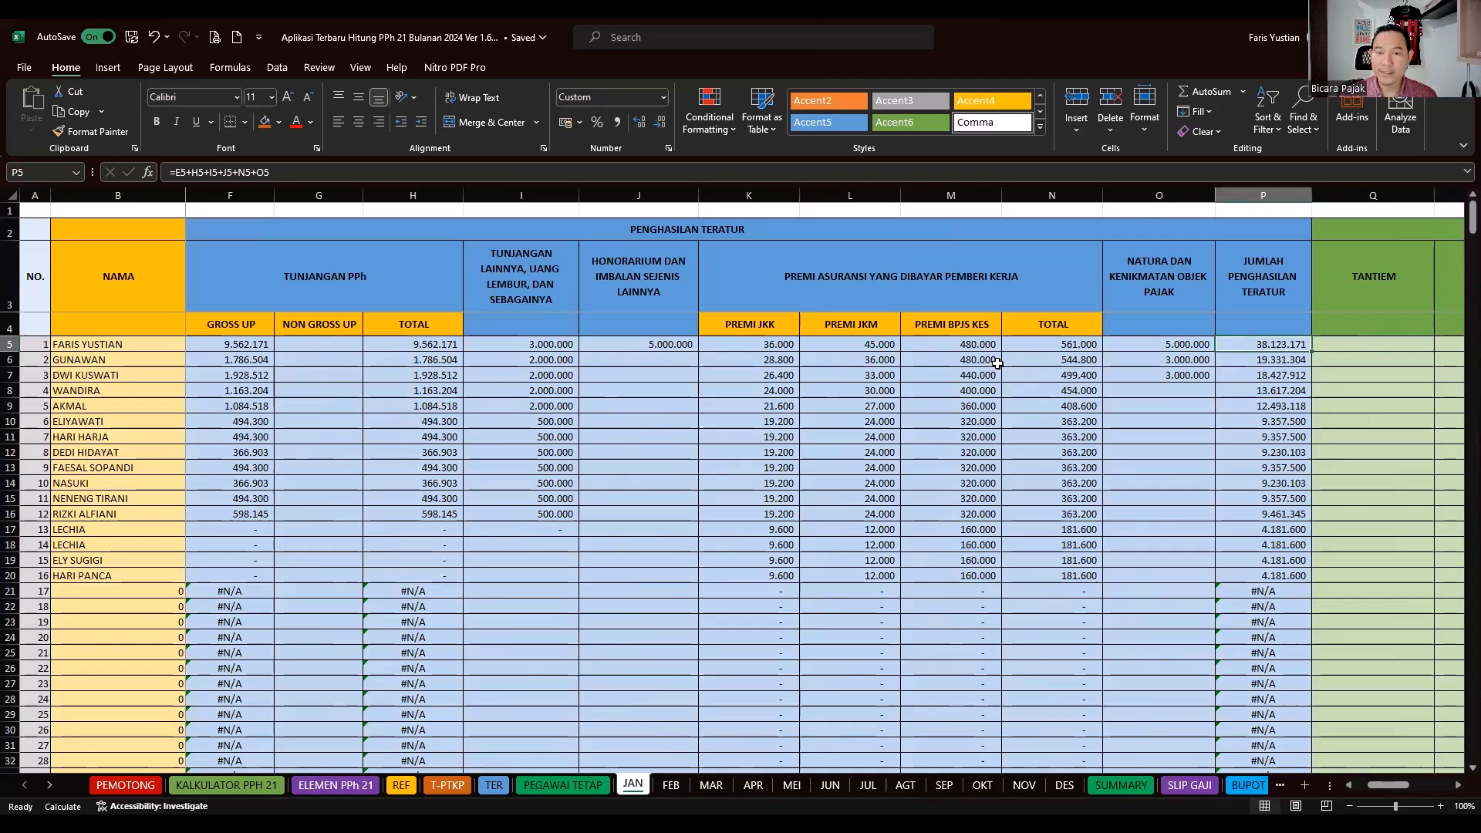
- Go through the Penghasilan Tidak Teratur columns in row 5, from Tantiem on to gross income and the TER category
key("Right")
key("Right")
key("Right")
key("Right")
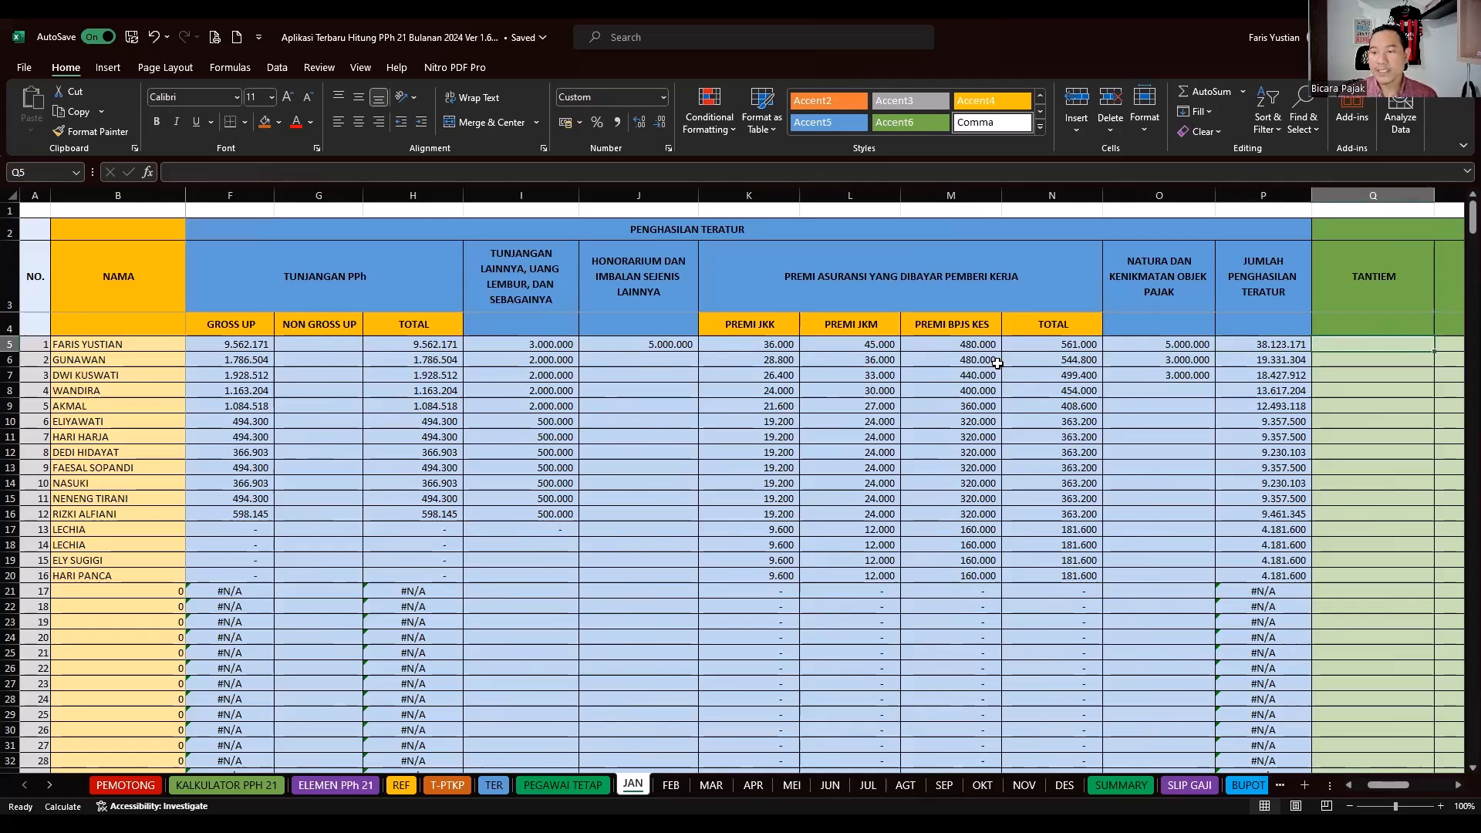
key("Right")
key("Right")
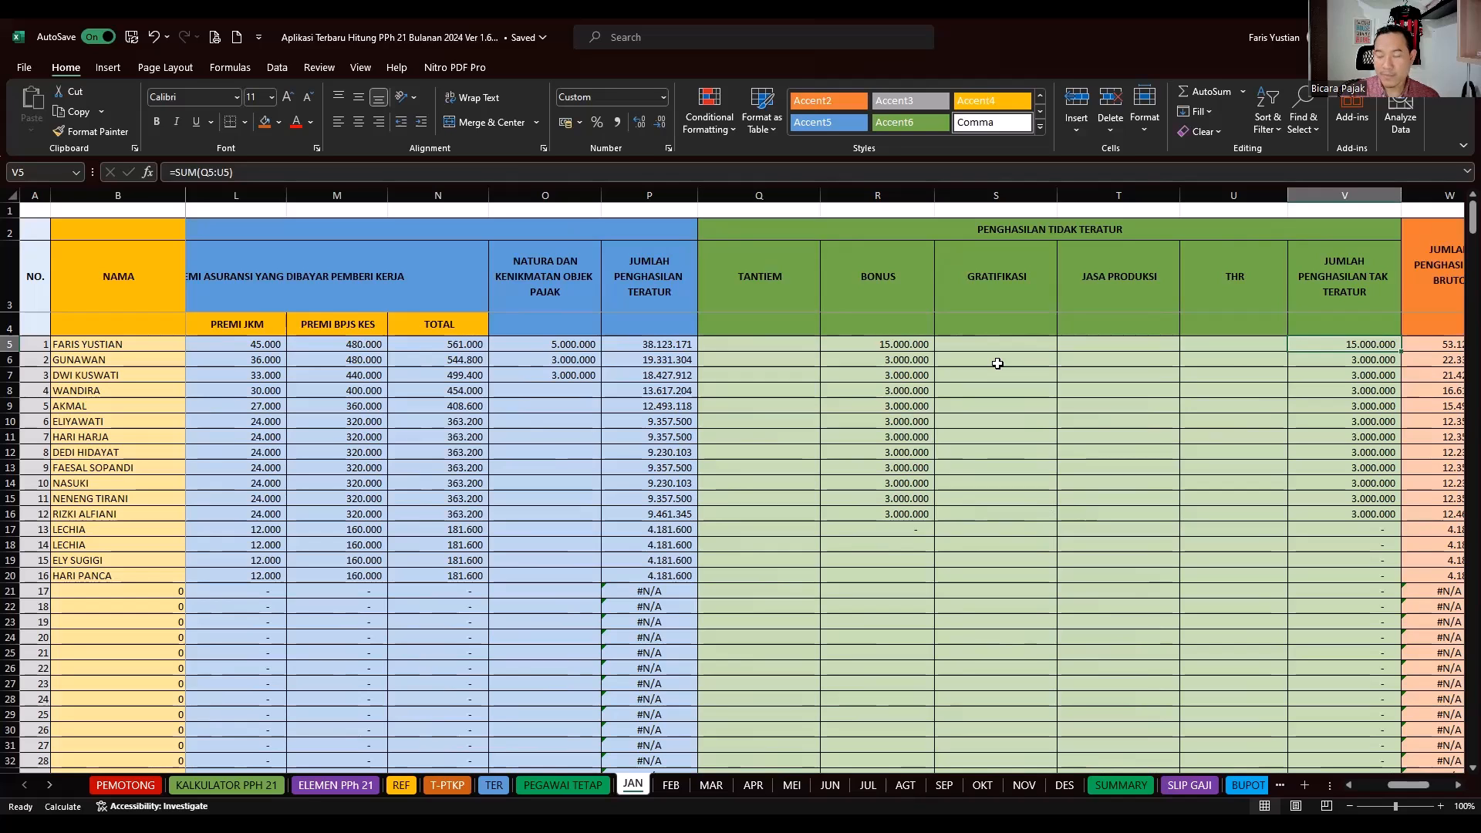
key("Right")
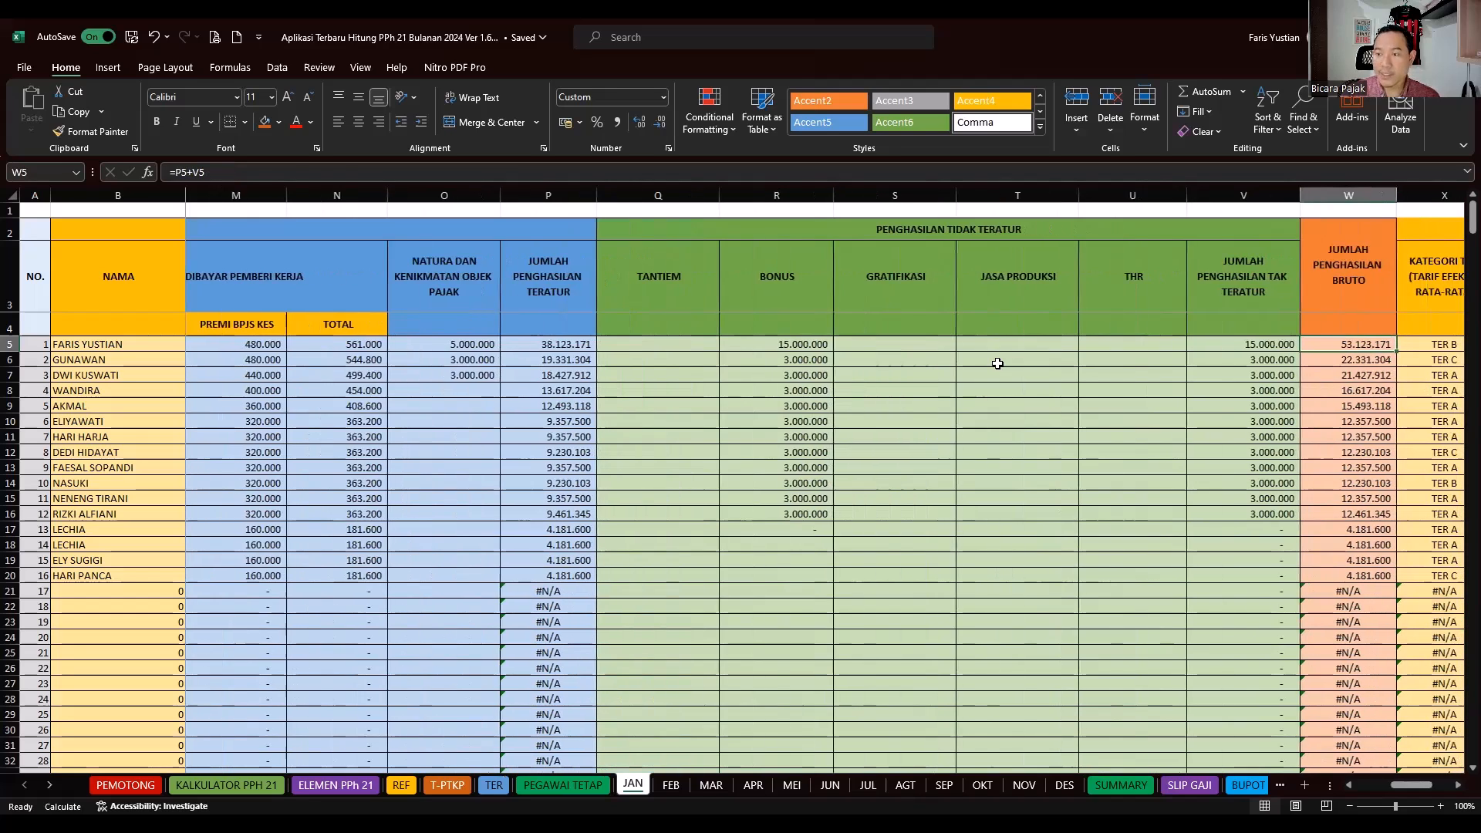
key("Right")
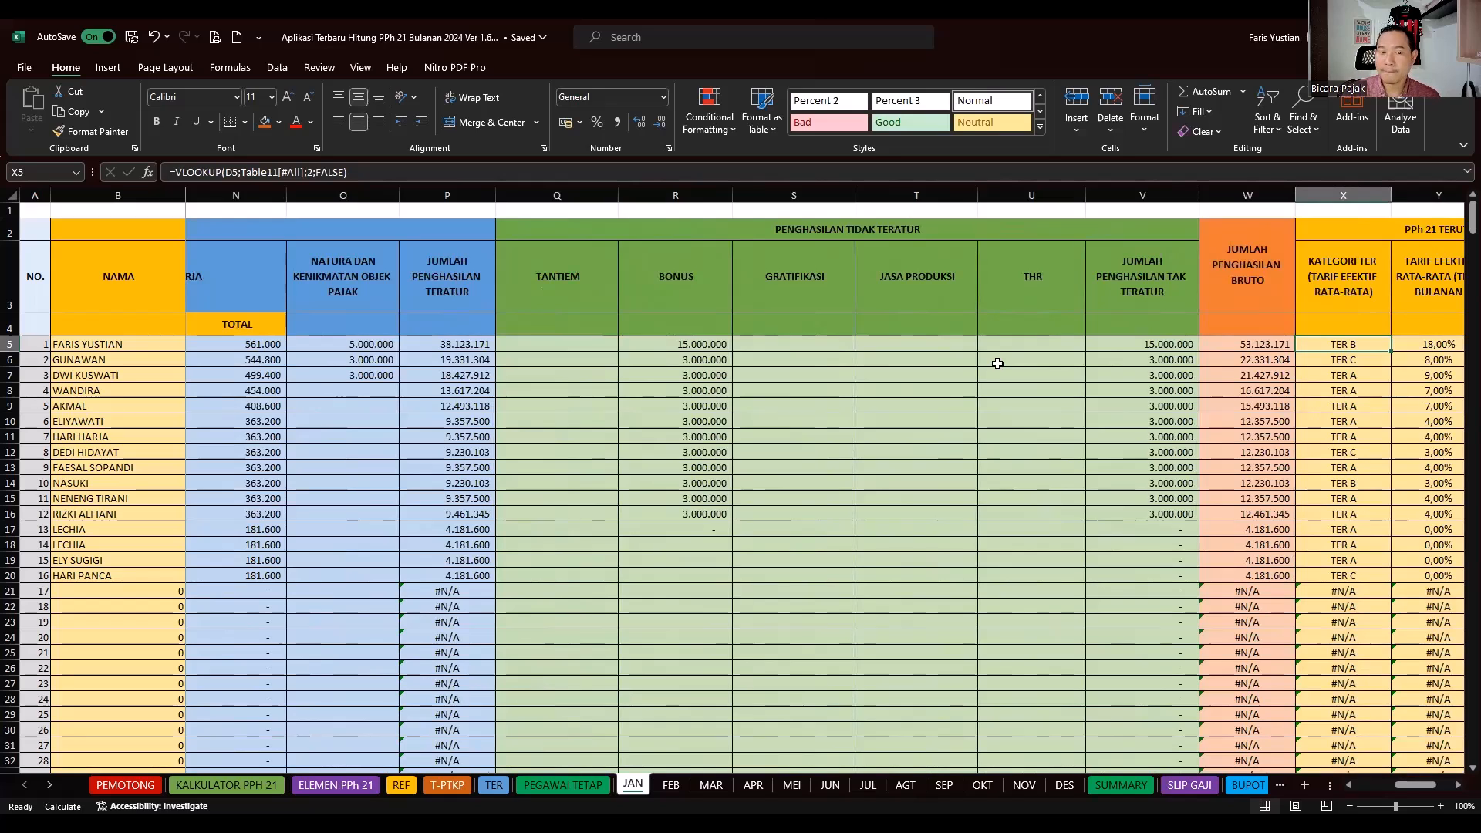
- Revisit the Bonus entry and inspect the formulas for total irregular income and Jumlah Penghasilan Bruto in row 5
key("Left")
key("Left")
key("Left")
key("Left")
key("Left")
key("Left")
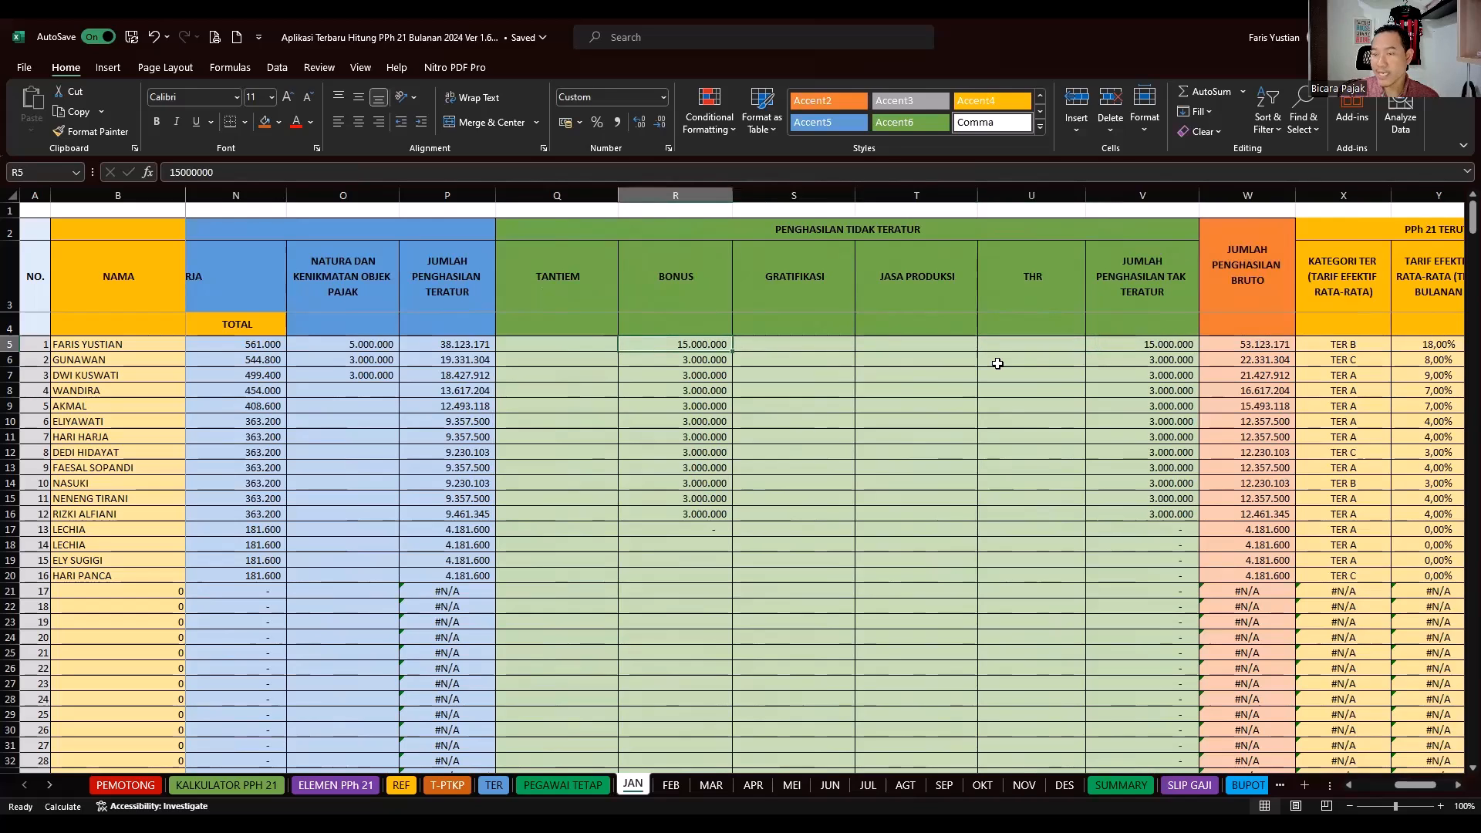
key("Right")
key("Right")
key("Right")
key("Right")
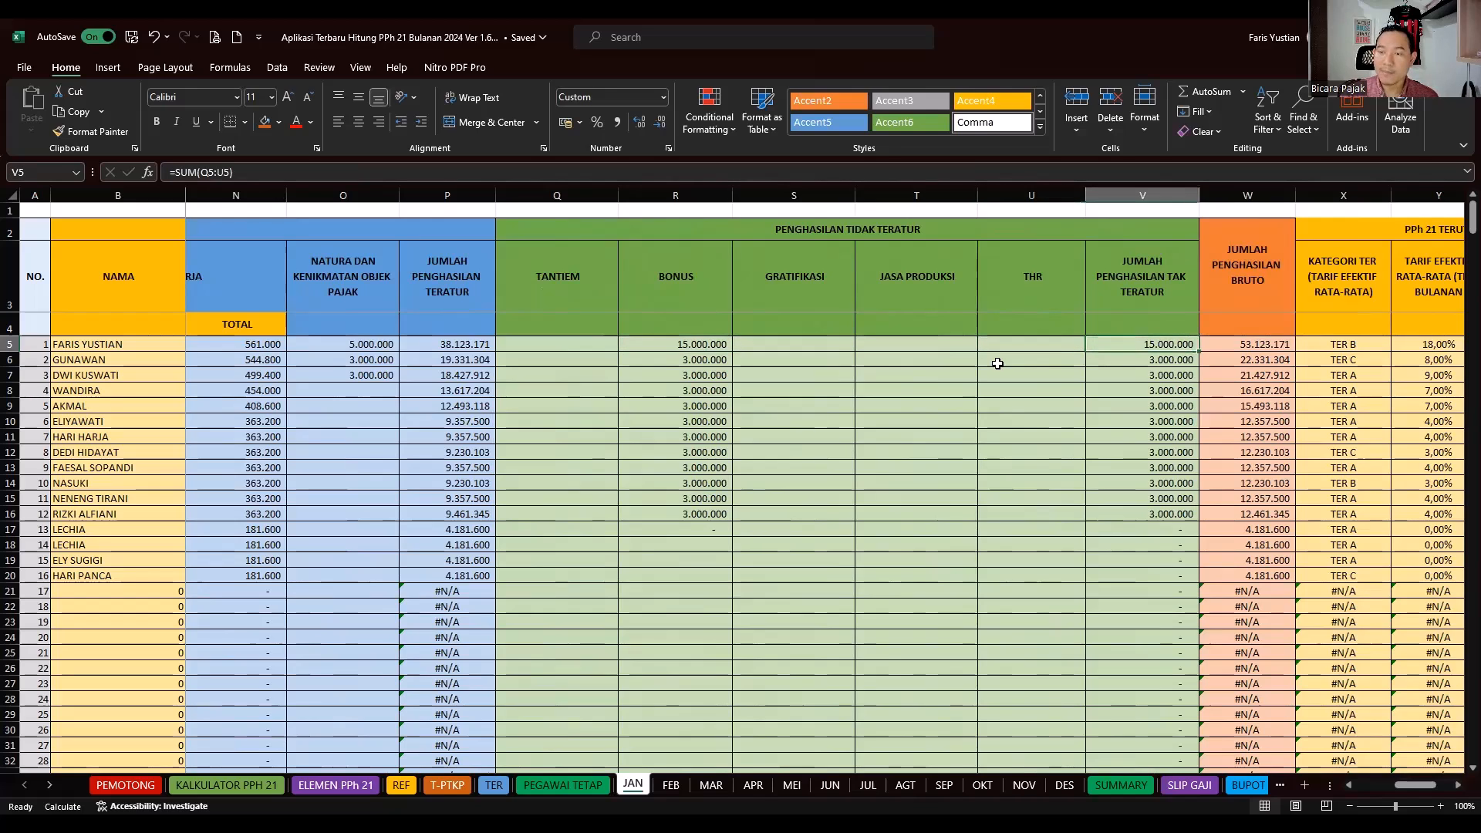
key("Right")
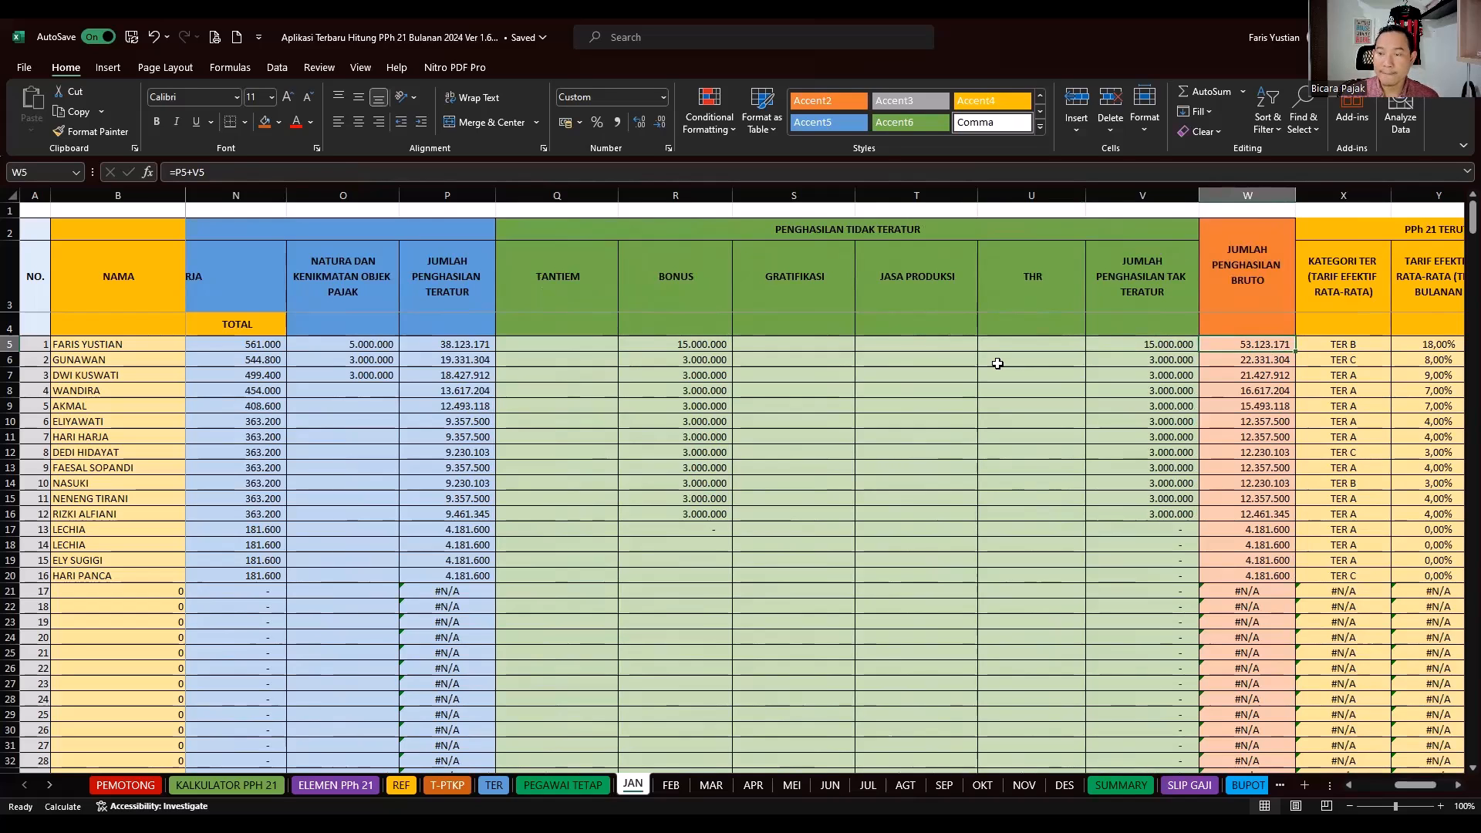
key("Right")
key("Left")
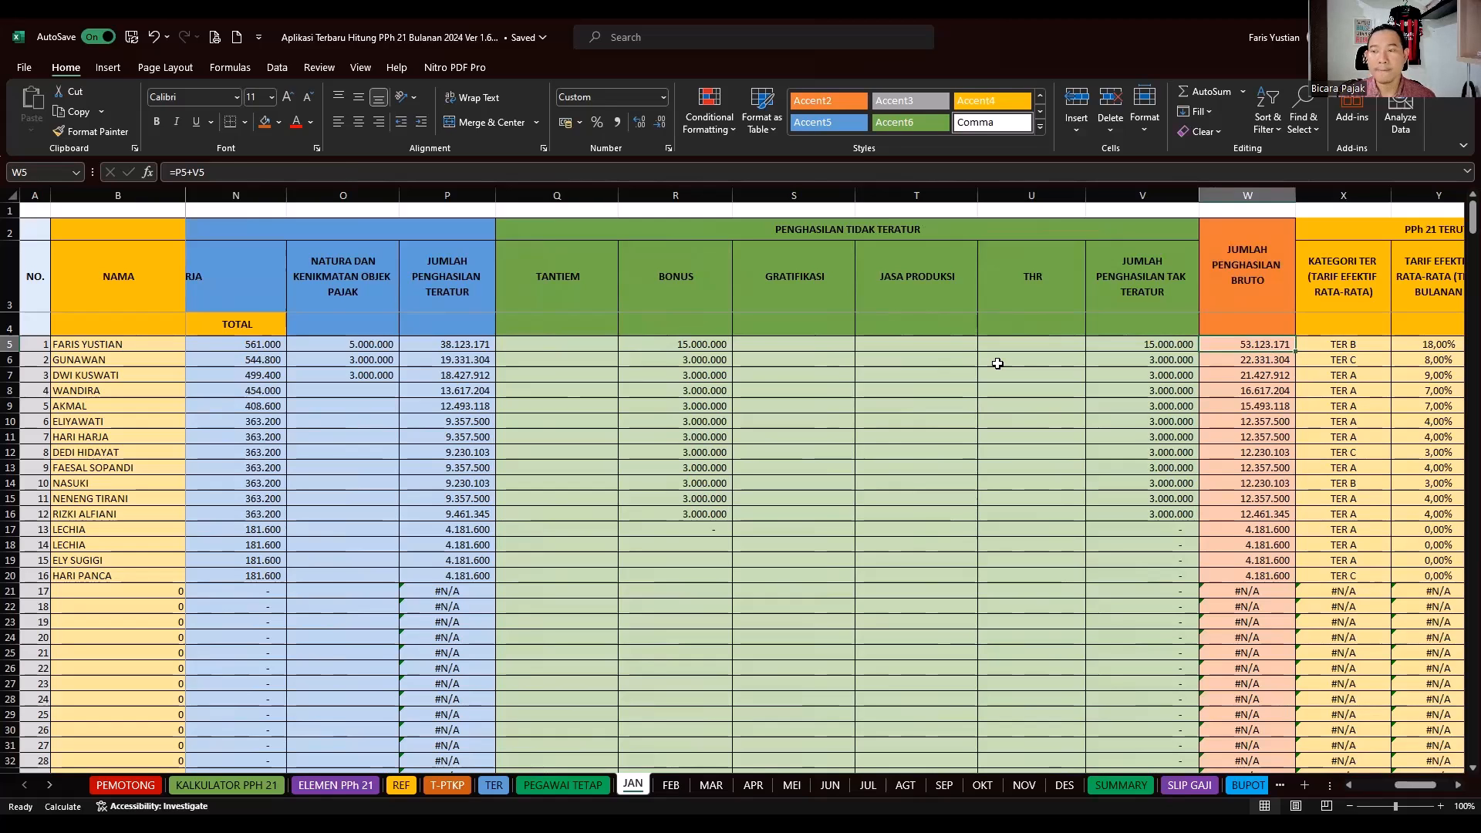
- Survey the PPh 21 Terutang and Potongan columns in row 5 and return to the gross income cell
key("Right")
key("Right")
key("Right")
key("Right")
key("Right")
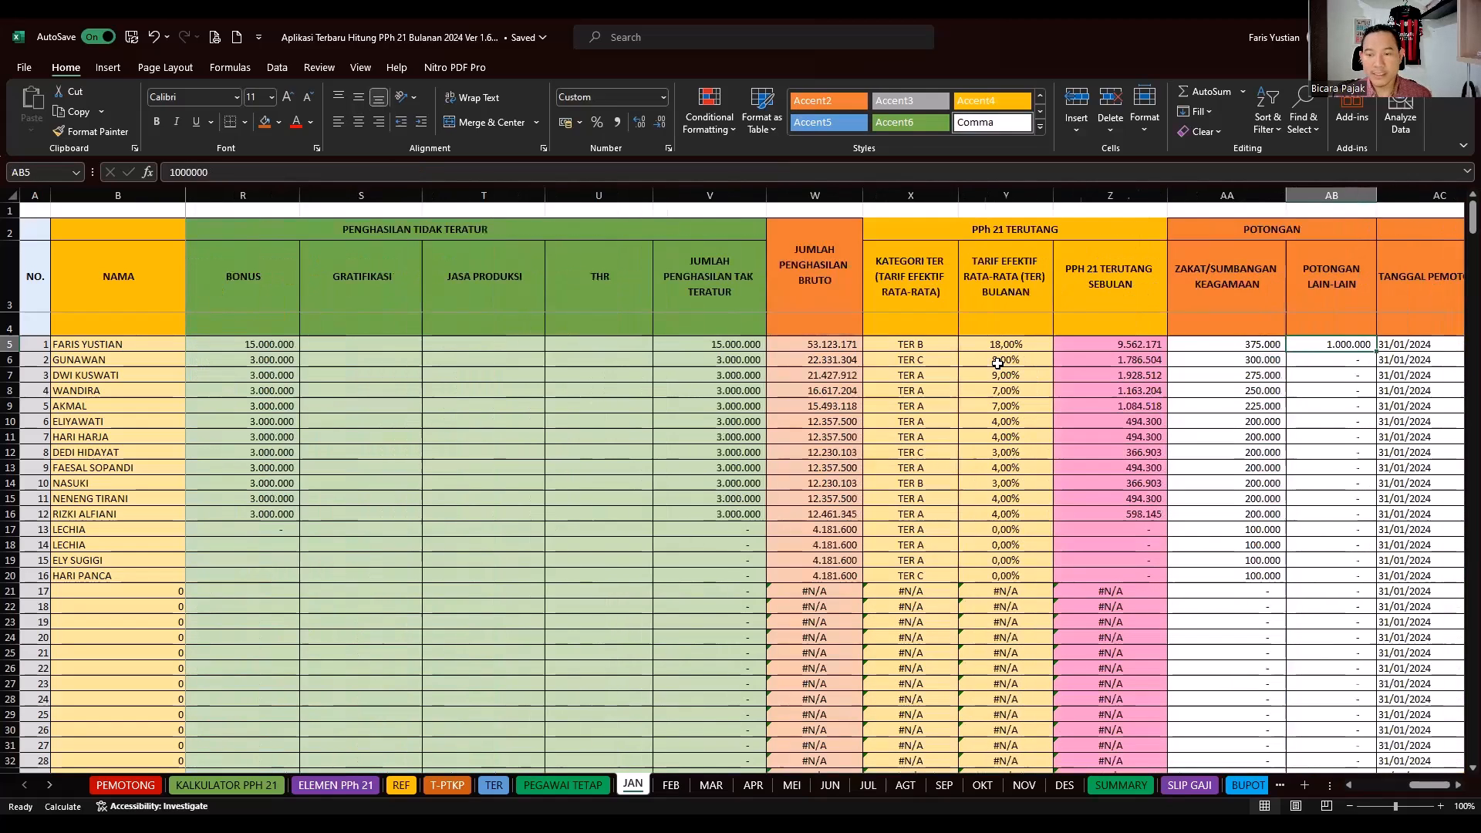
key("Left")
key("Left")
key("Left")
key("Left")
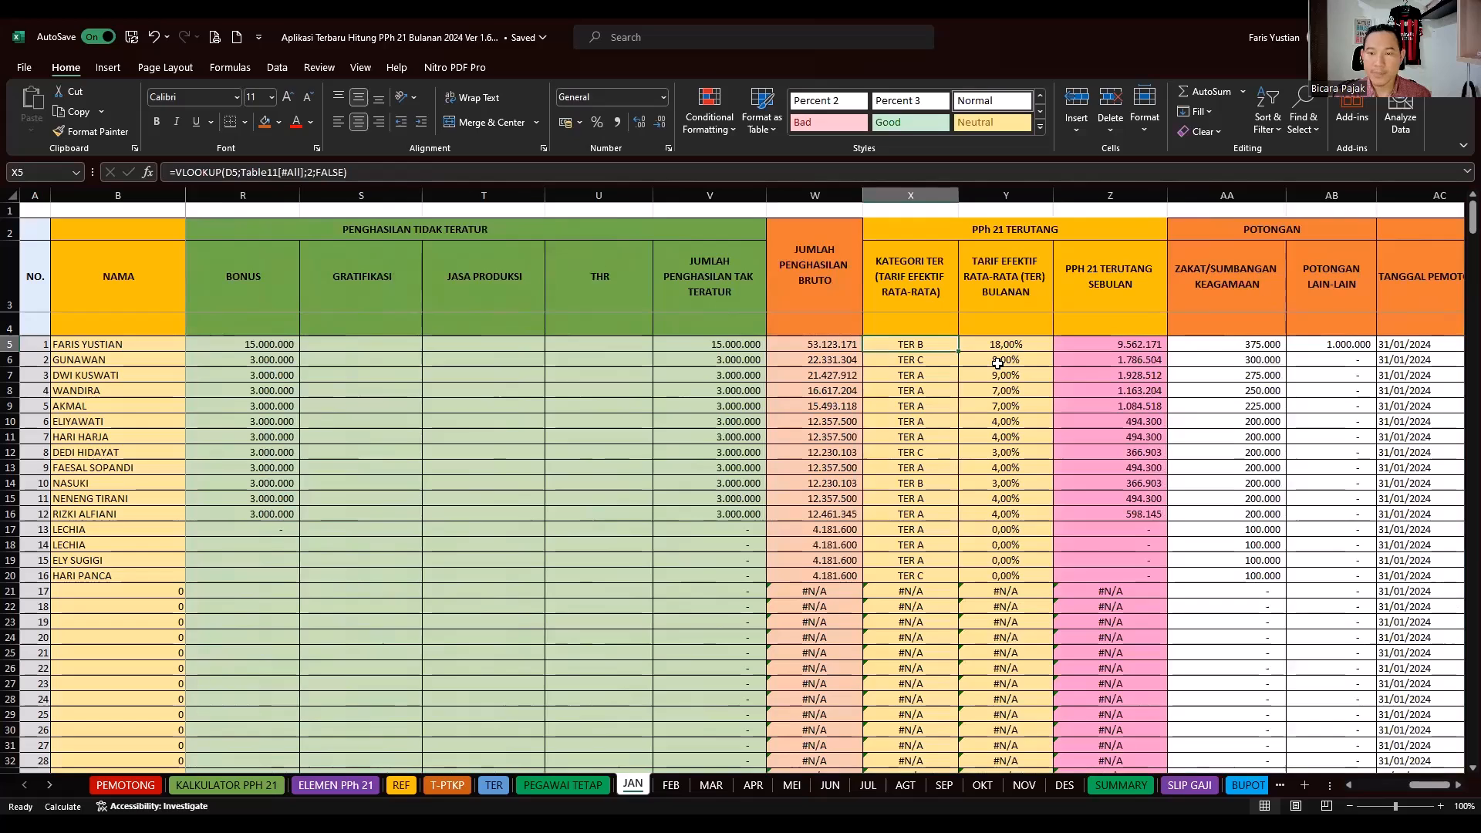
key("Left")
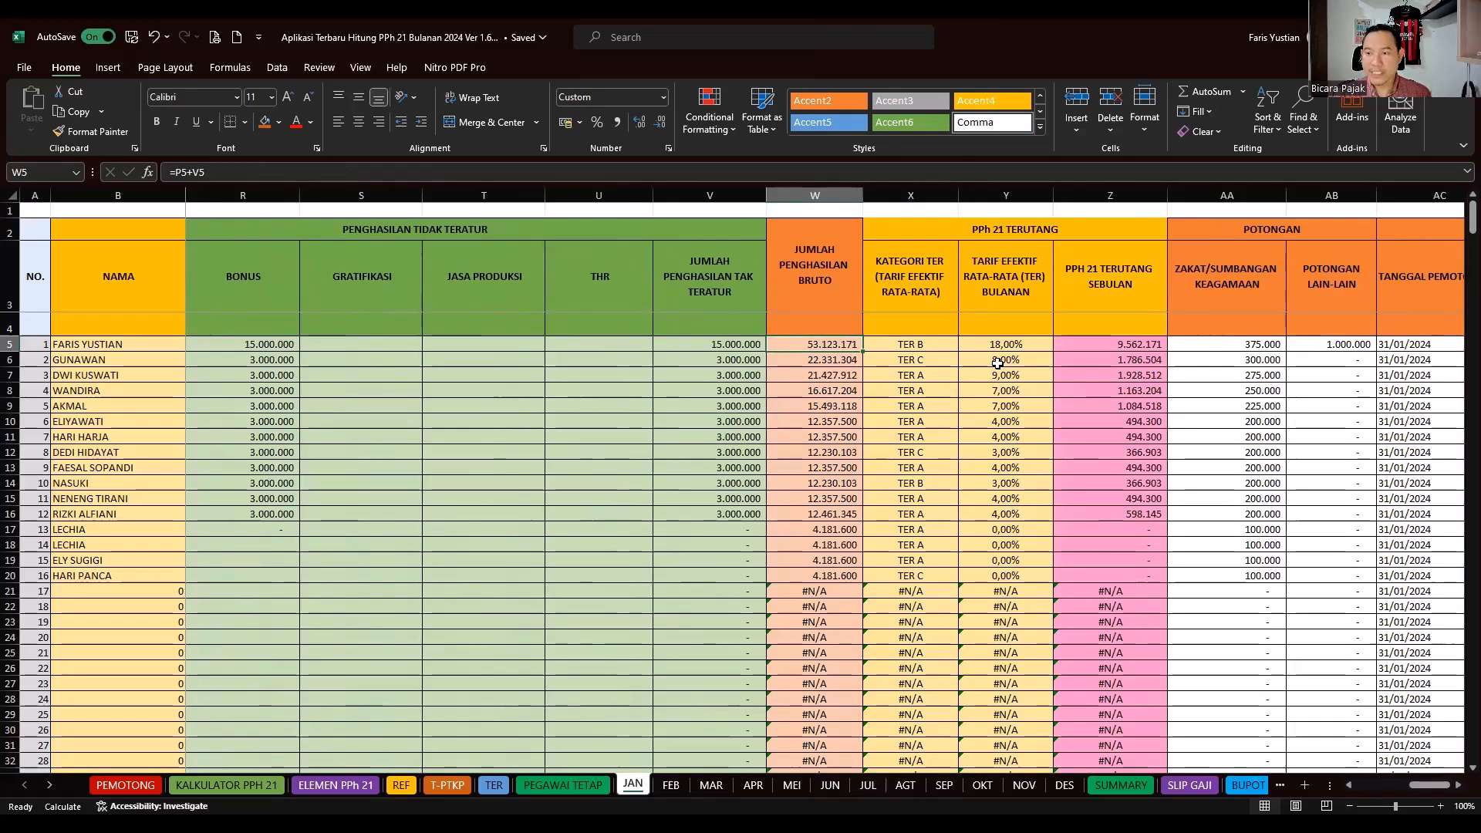
- Inspect the TER category and monthly effective rate formulas in X5 and Y5 in relation to the gross income in W5
key("Right")
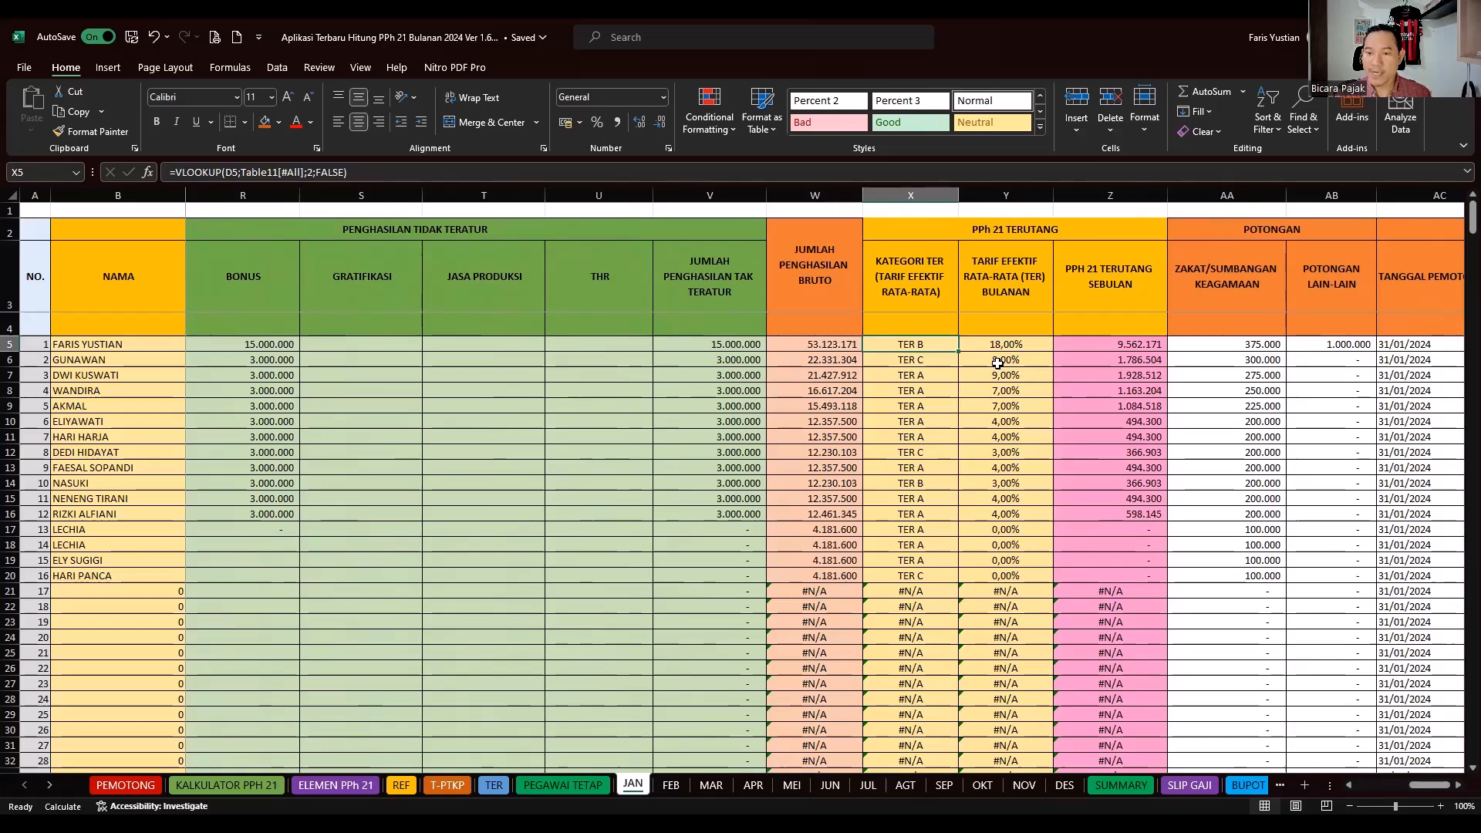
key("Right")
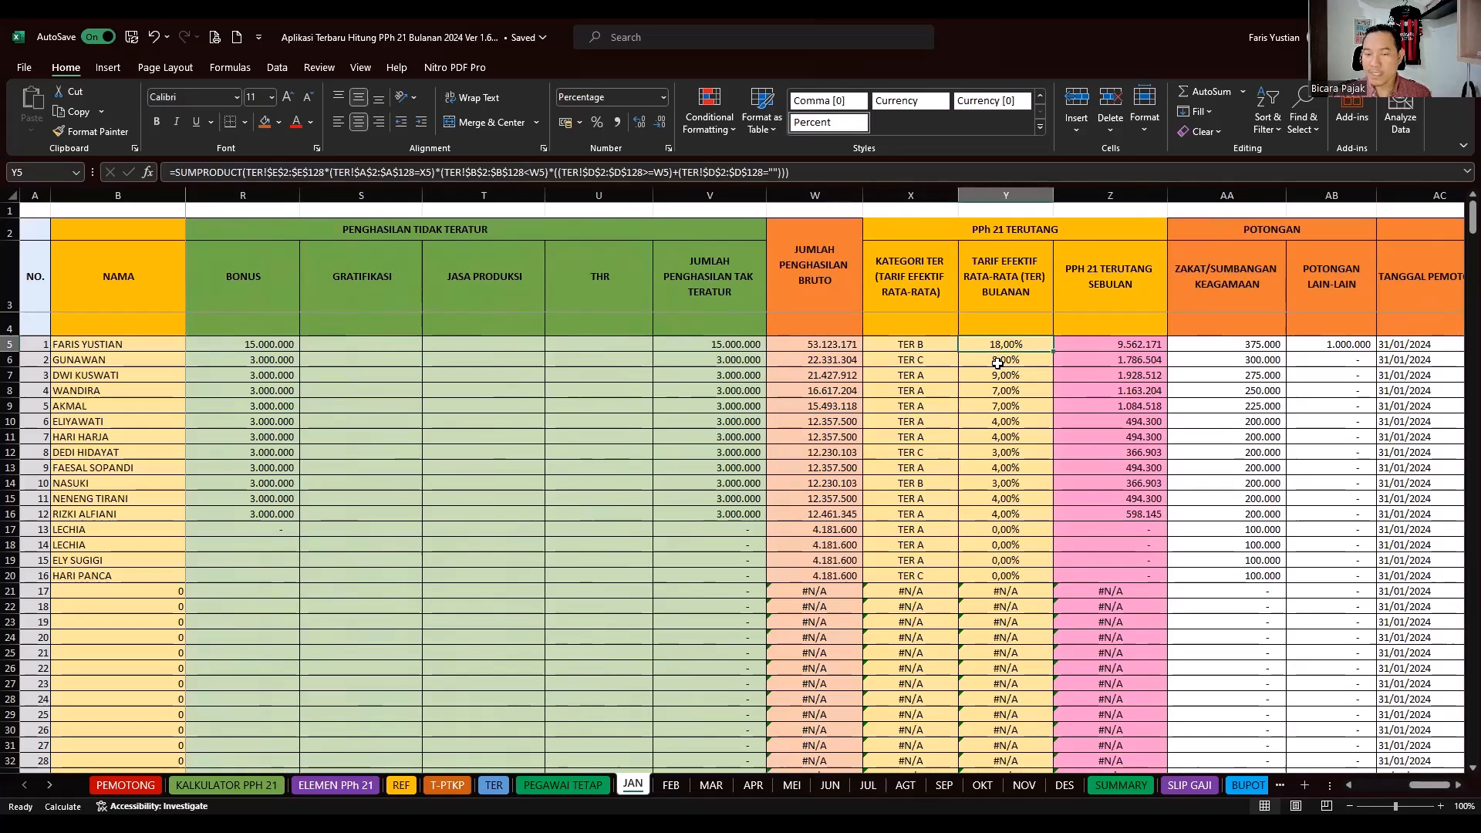
key("Left")
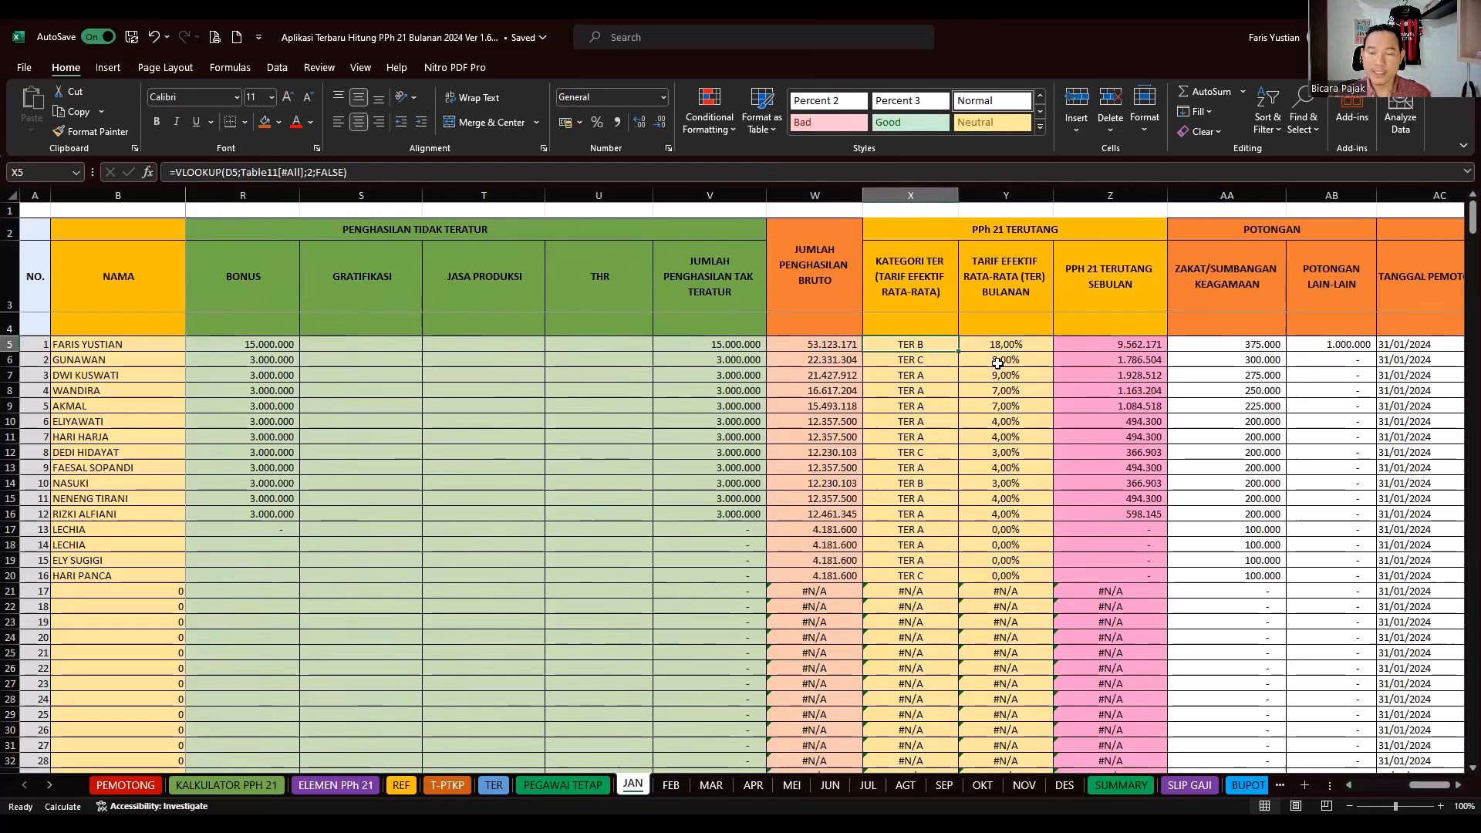
key("Left")
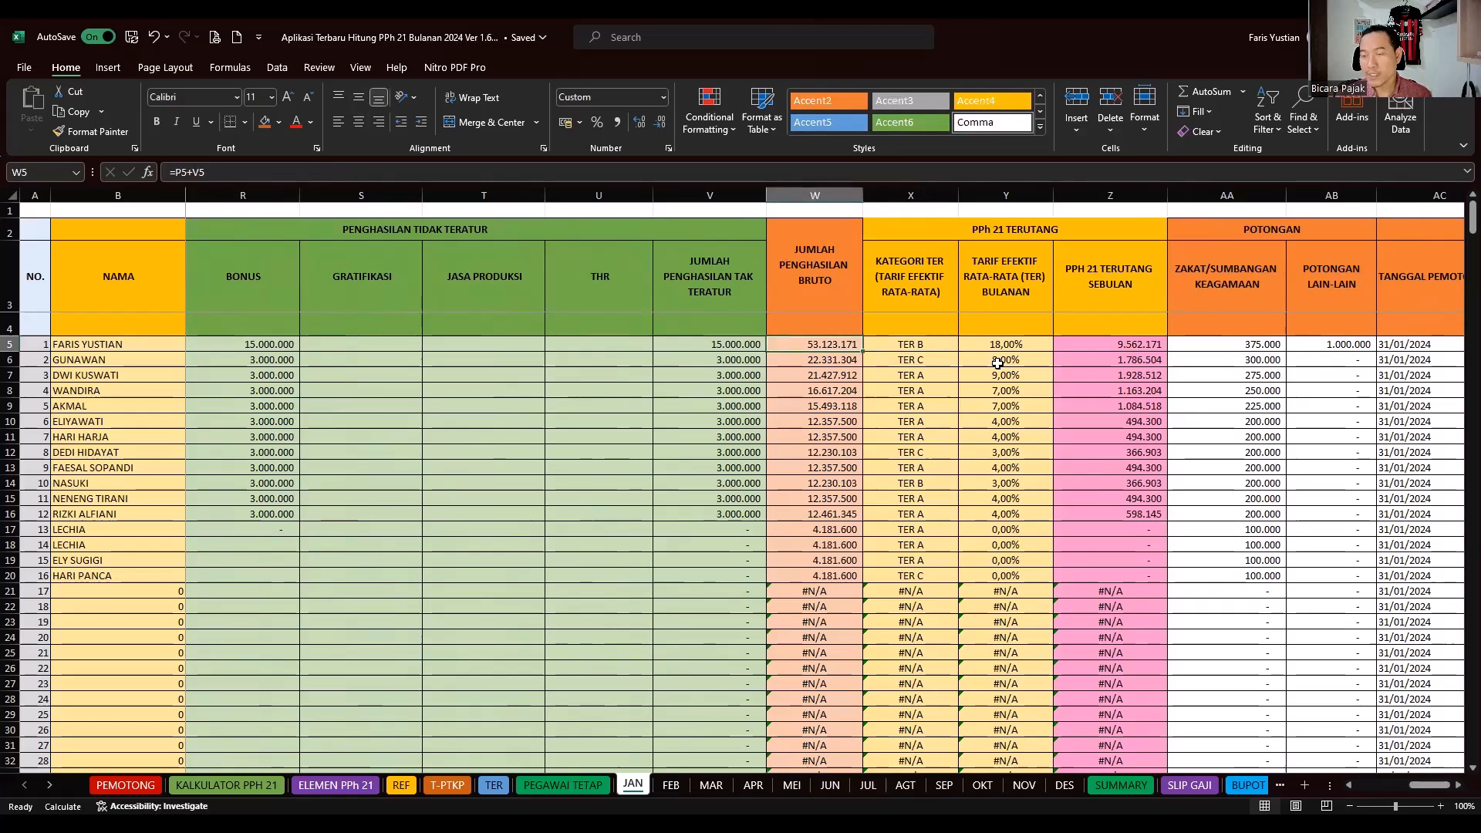
key("Right")
key("Right")
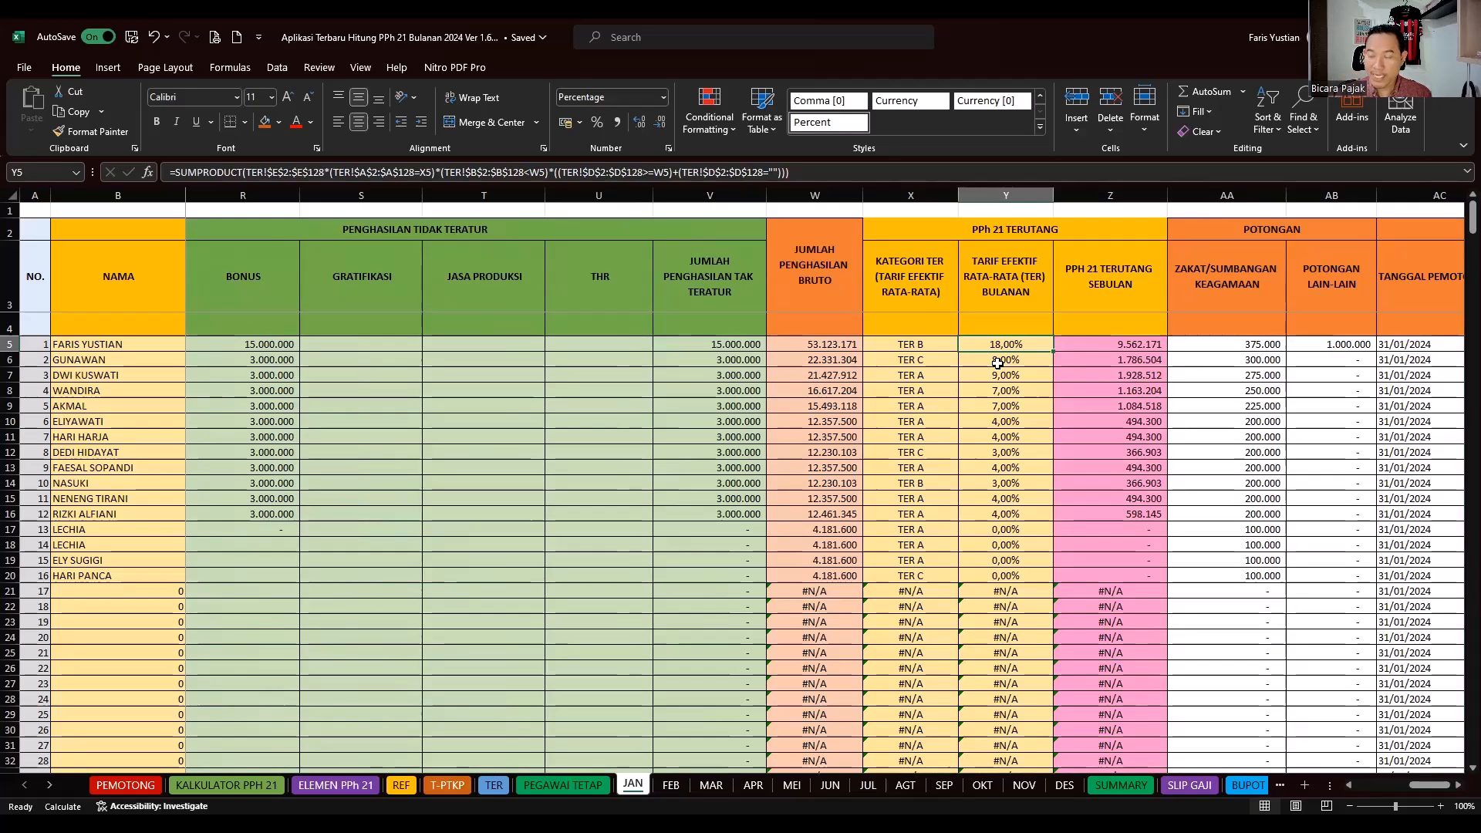
key("Left")
key("Left")
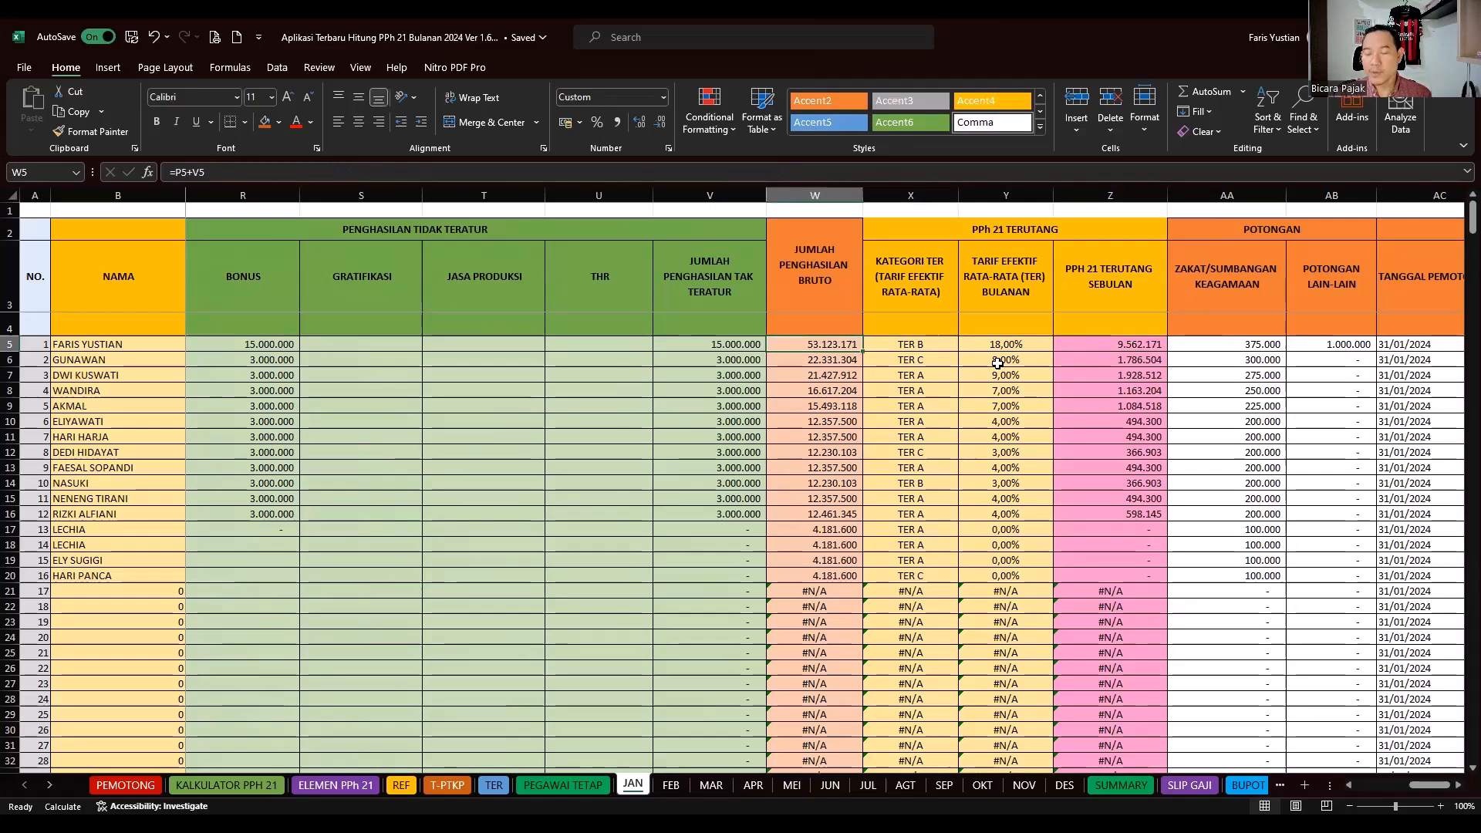
key("Right")
key("Right")
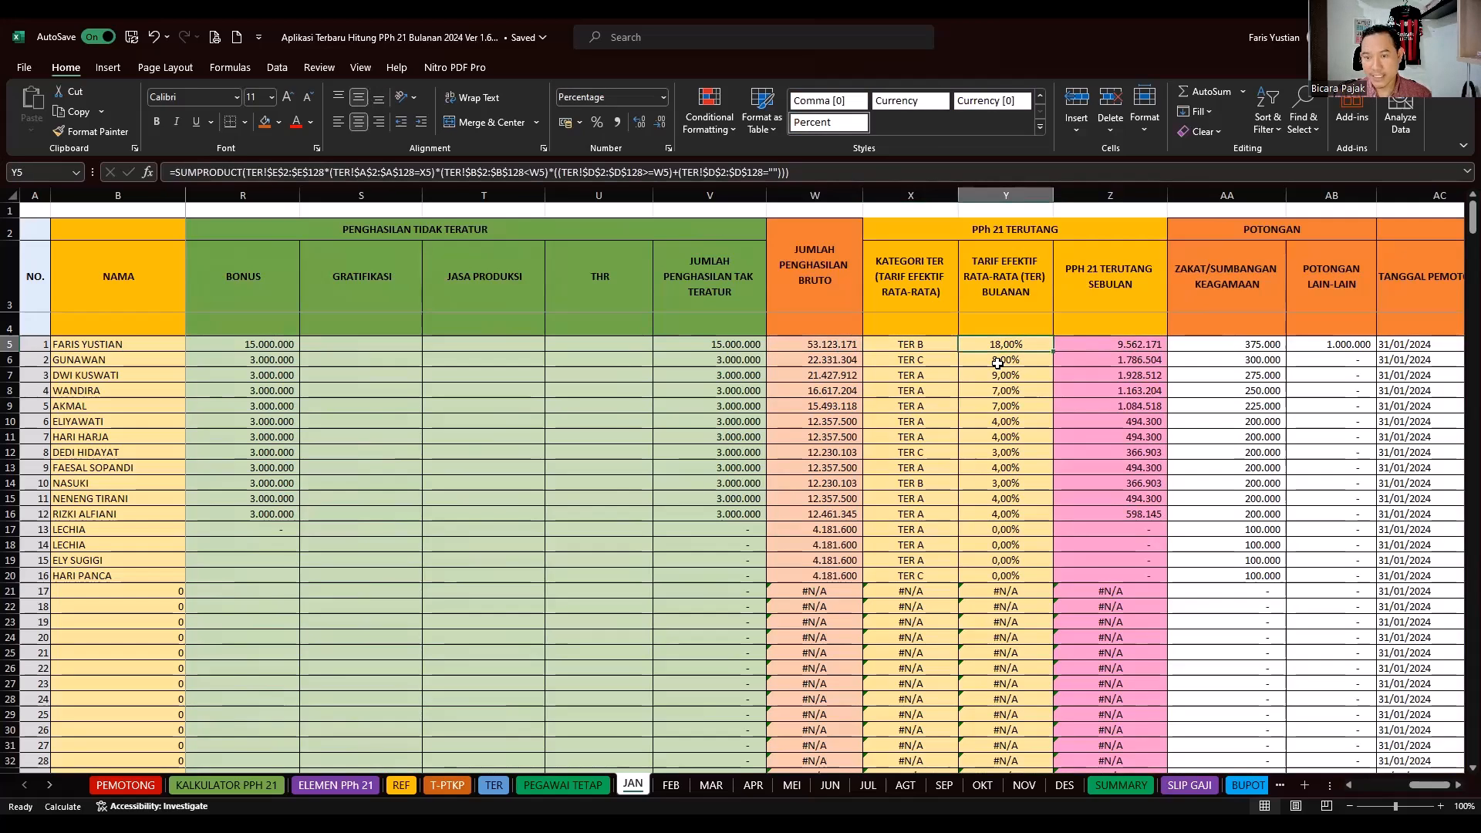
- Inspect the PPh 21 Terutang Sebulan formula in Z5 and the Potongan and Tanggal Pemotongan entries in row 5
key("Right")
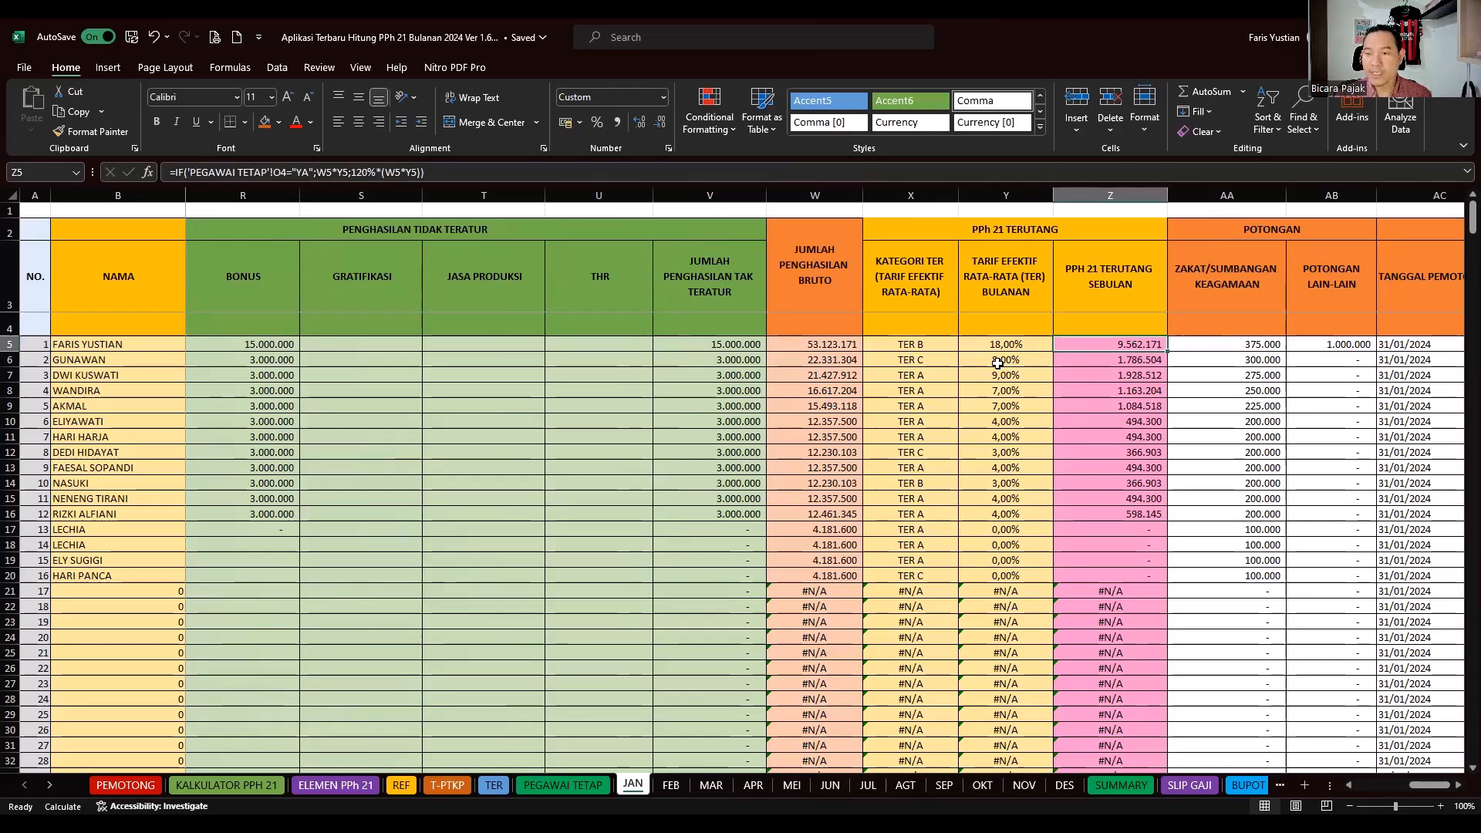
key("Right")
key("Right")
key("Right")
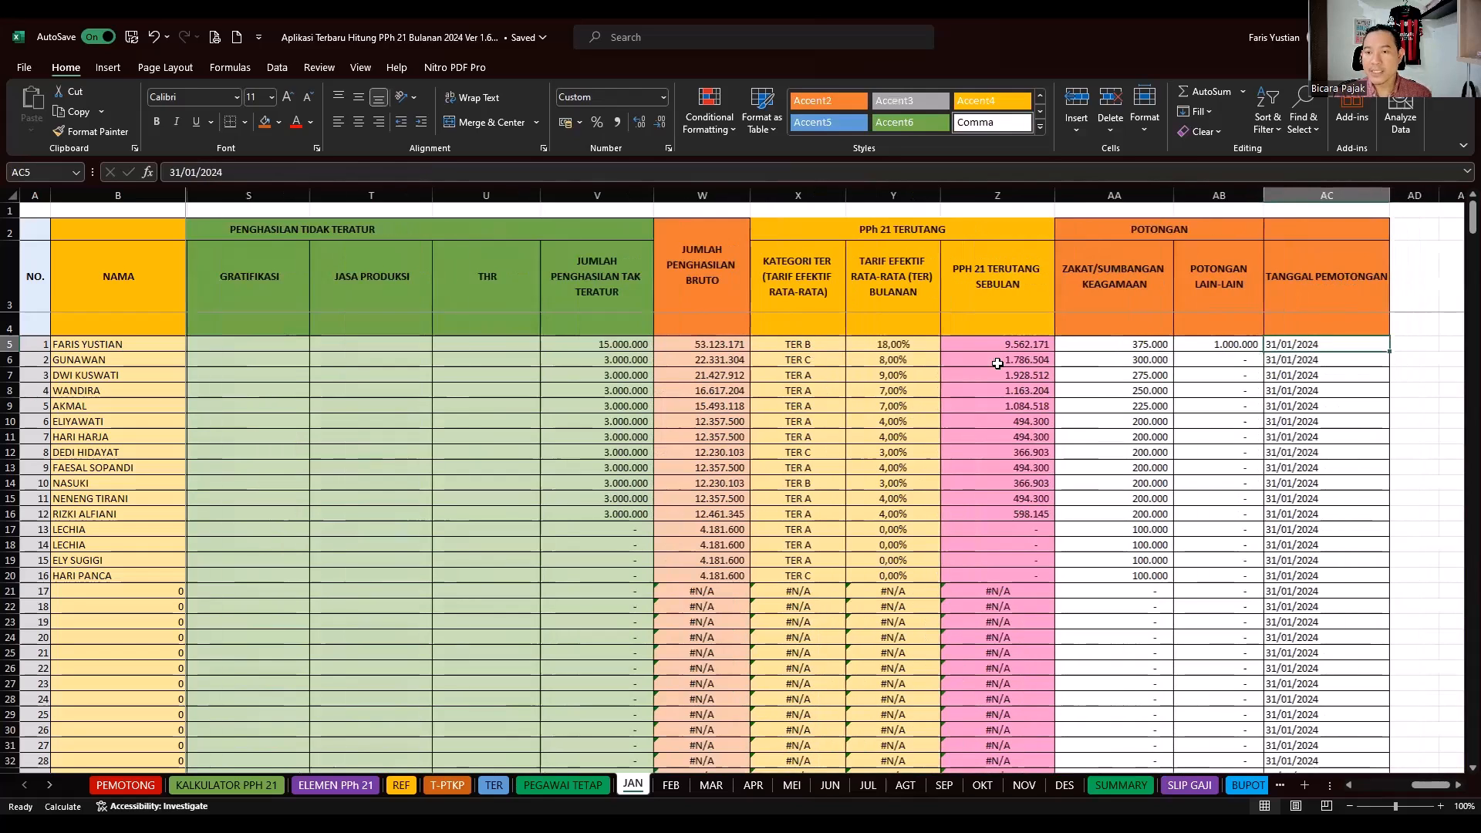
key("Left")
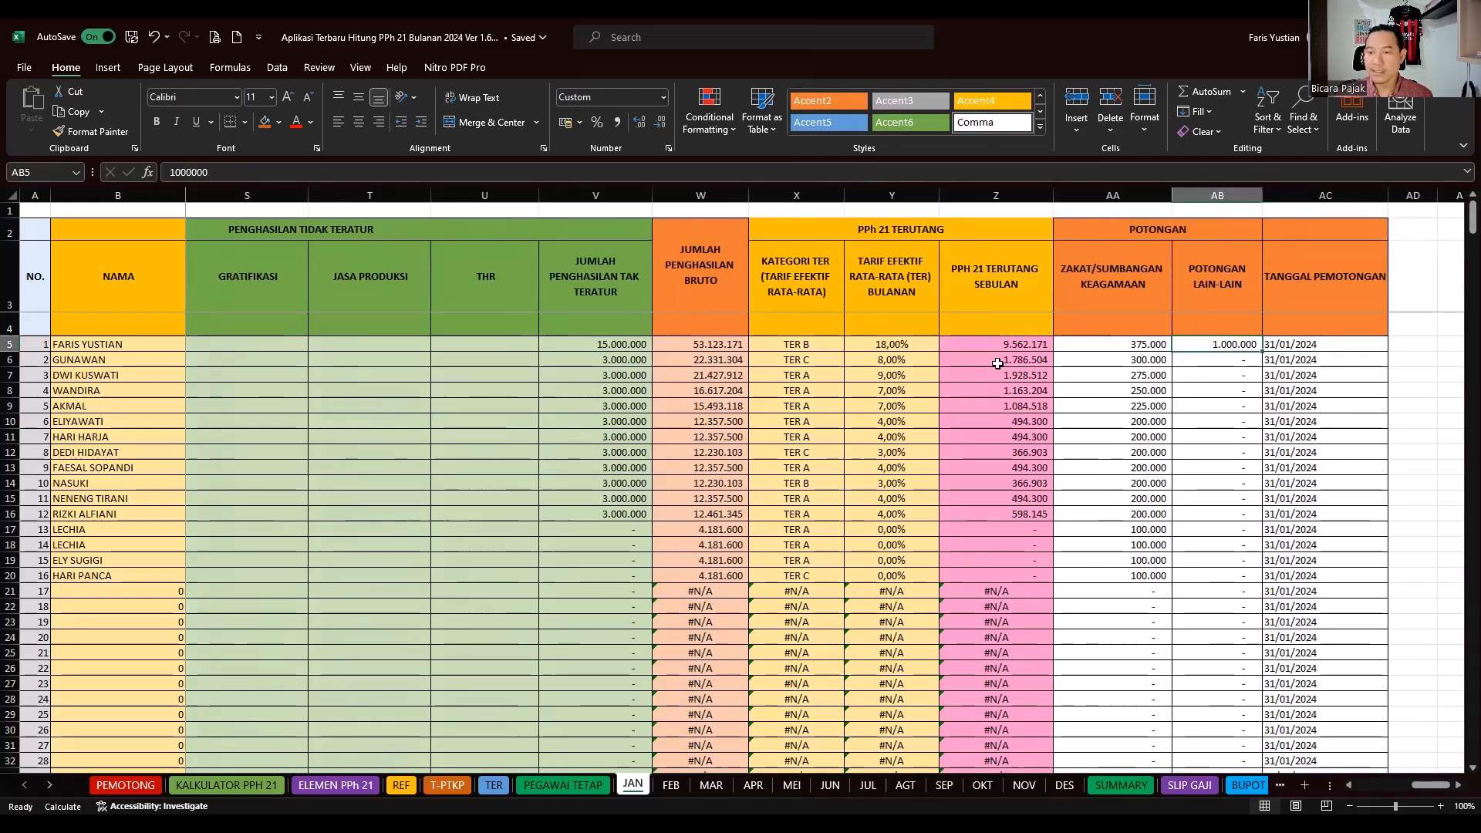
- Inspect the Zakat and Potongan Lain-lain entries in row 5 of the January sheet and revisit the Jumlah Penghasilan Bruto heading
key("Left")
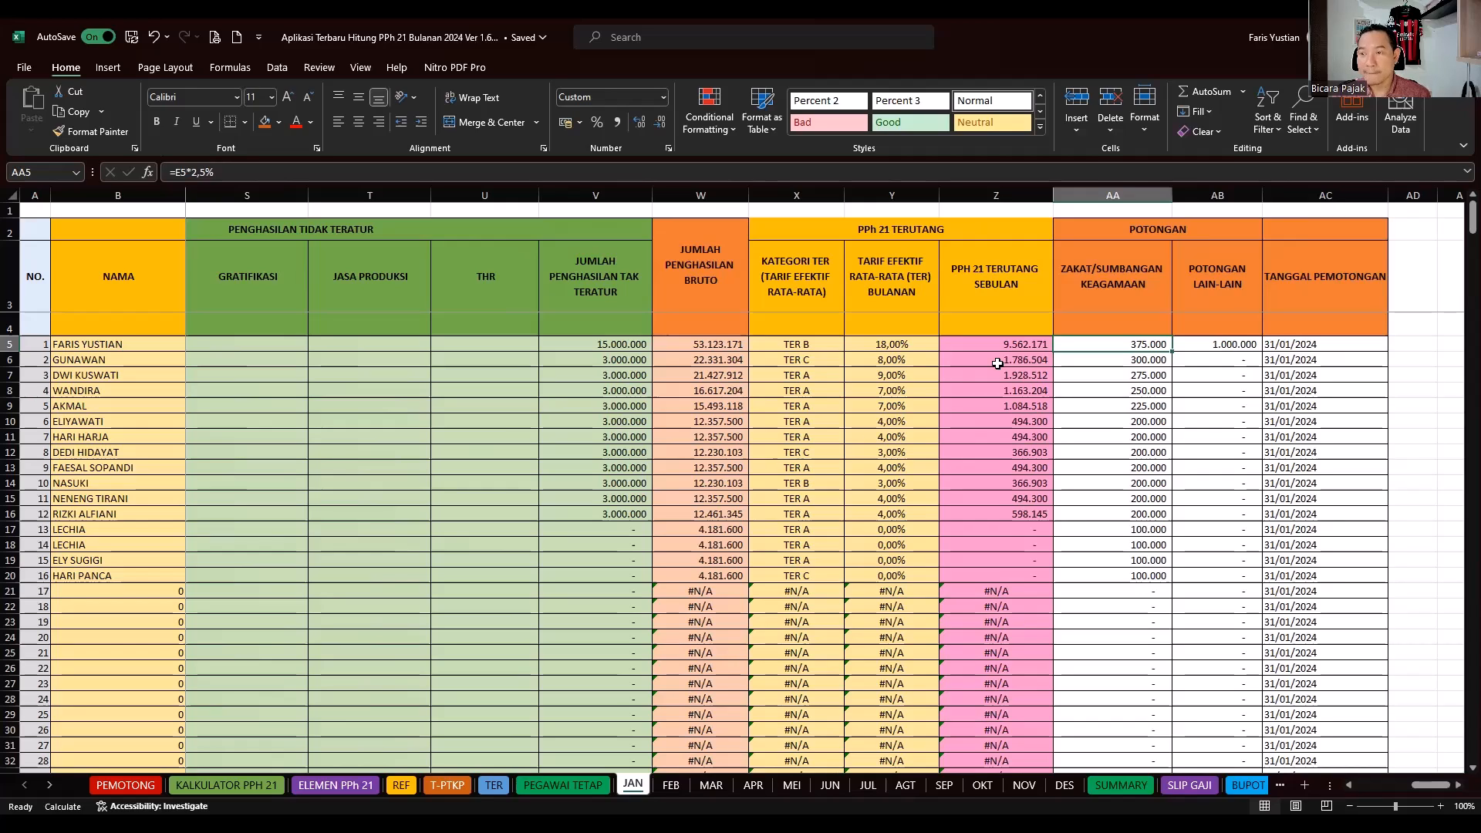
key("Right")
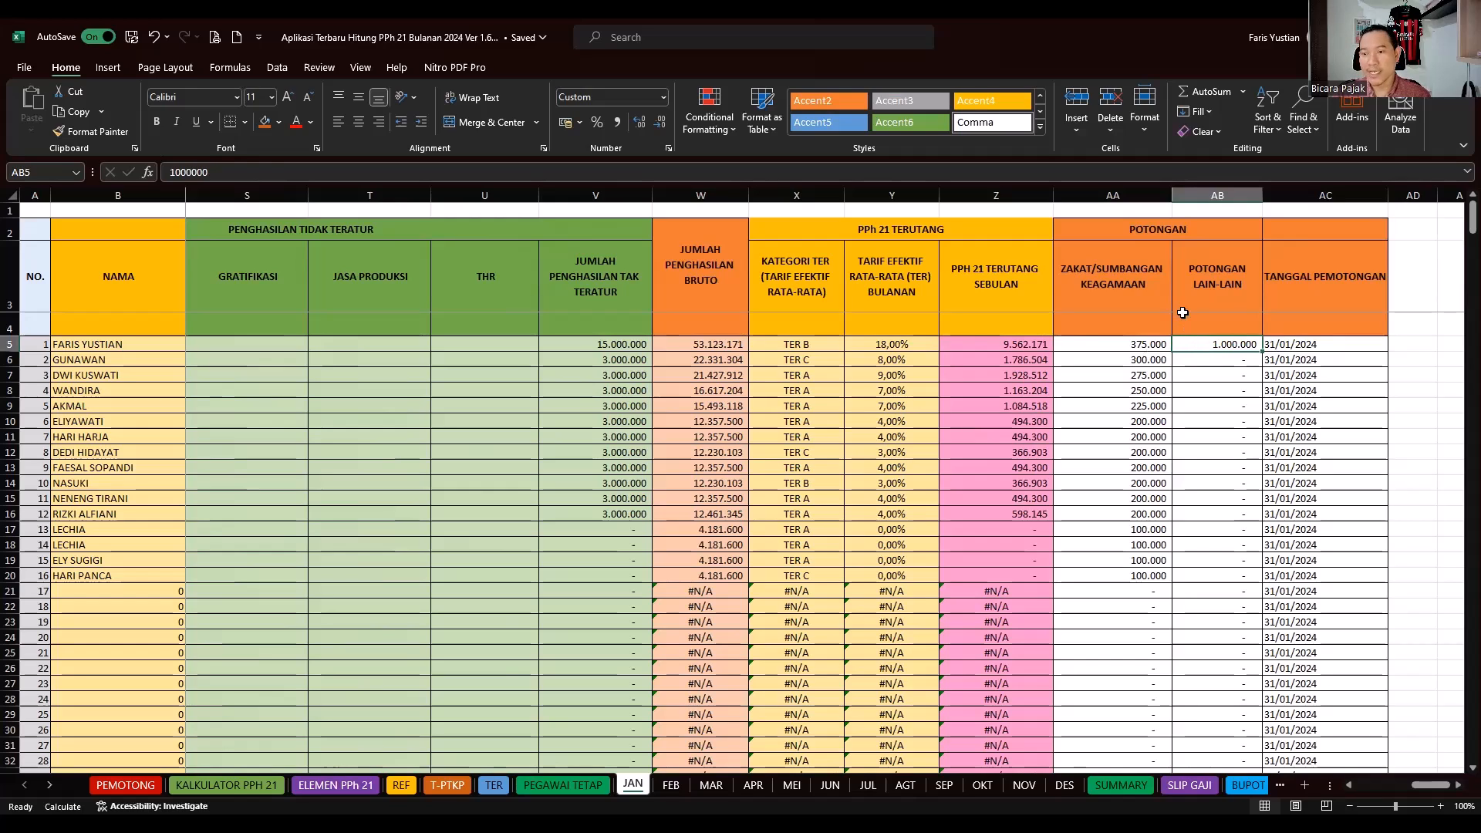
left_click(1205, 305)
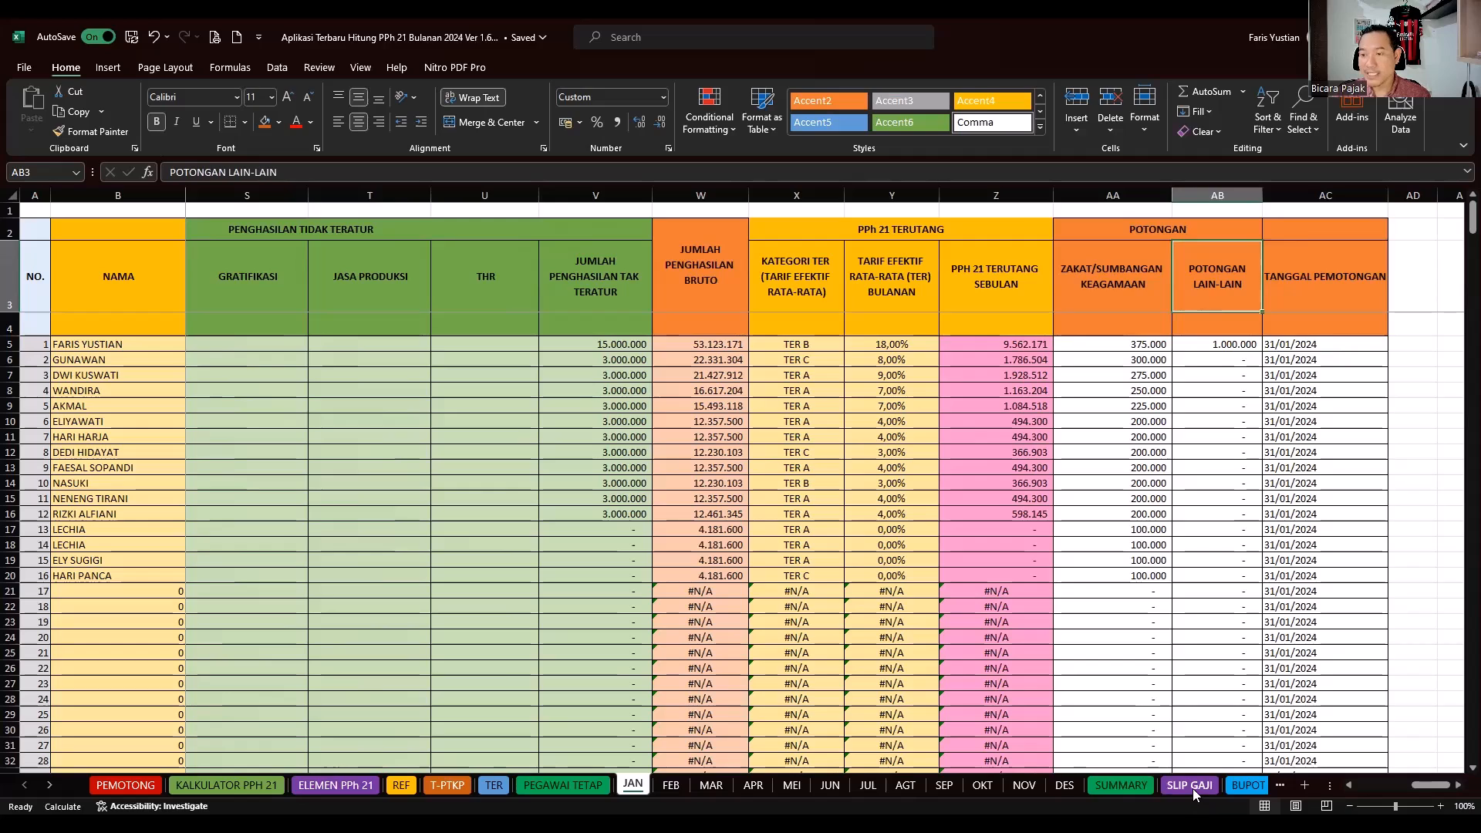
left_click(1198, 346)
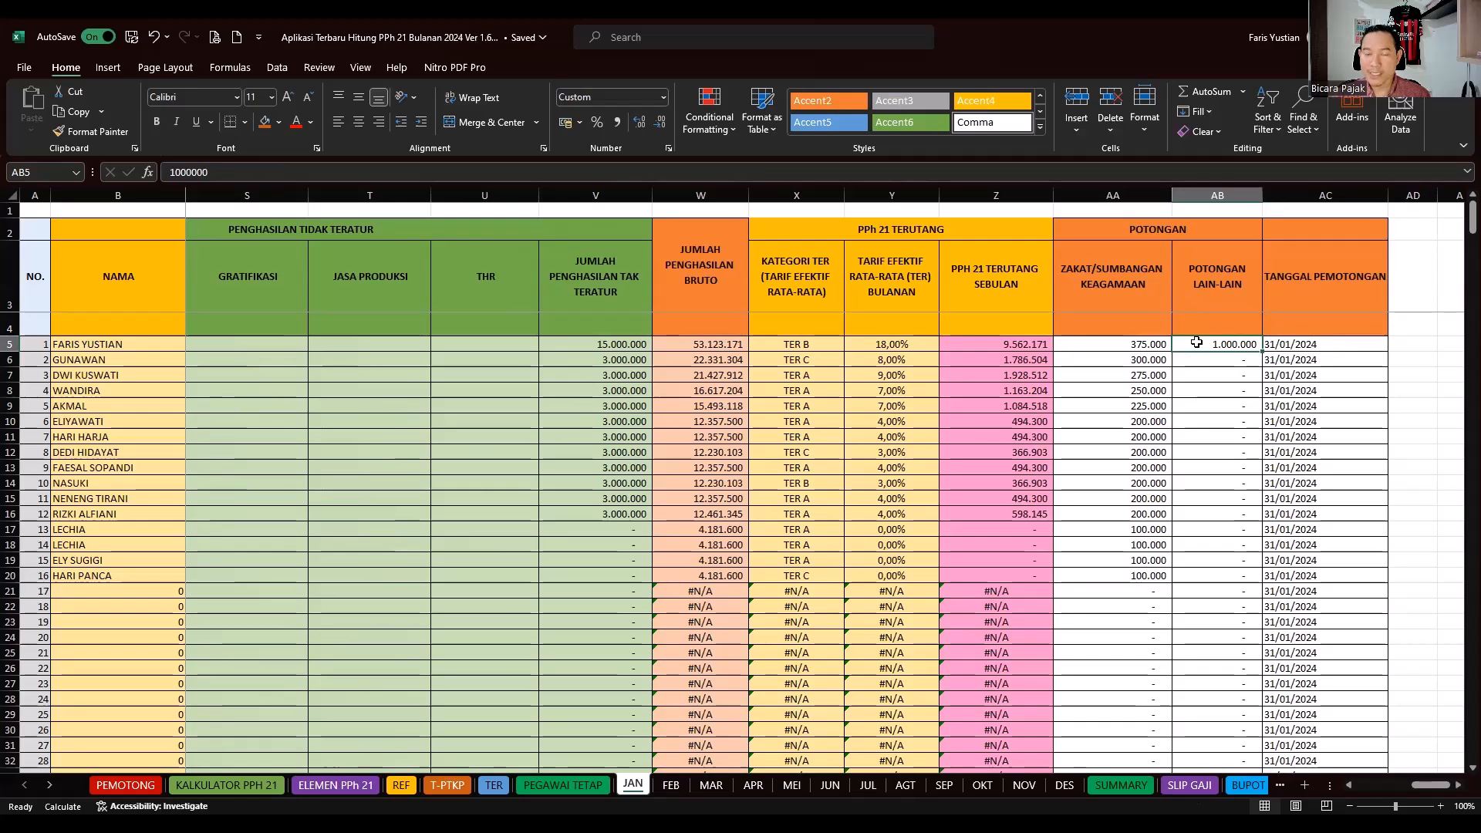
left_click(704, 303)
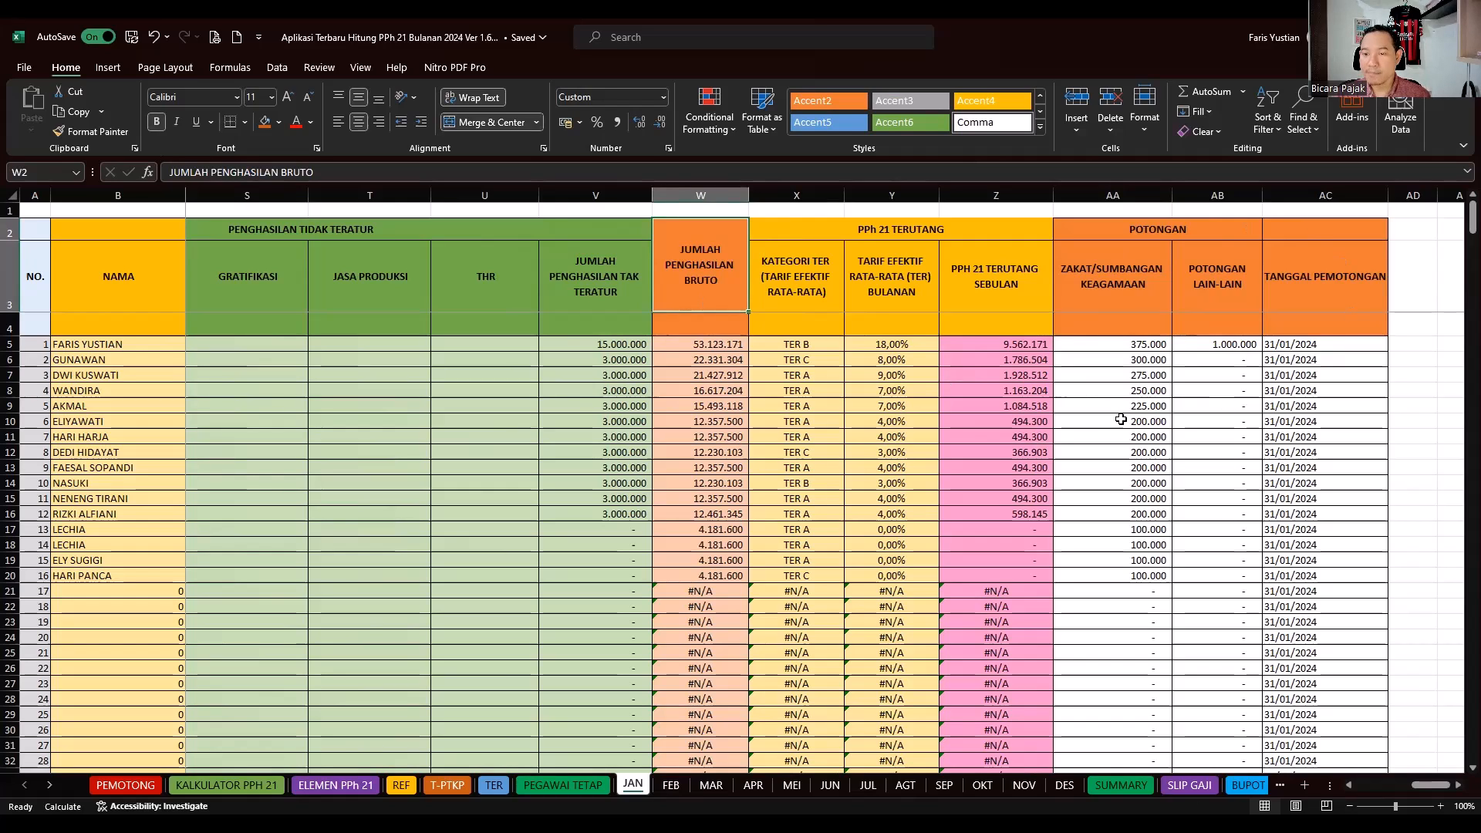
- Examine the BPJSTK JHT and BPJSTK JP items under Elemen Pengurang on the ELEMEN PPh 21 sheet
left_click(365, 785)
left_click(288, 468)
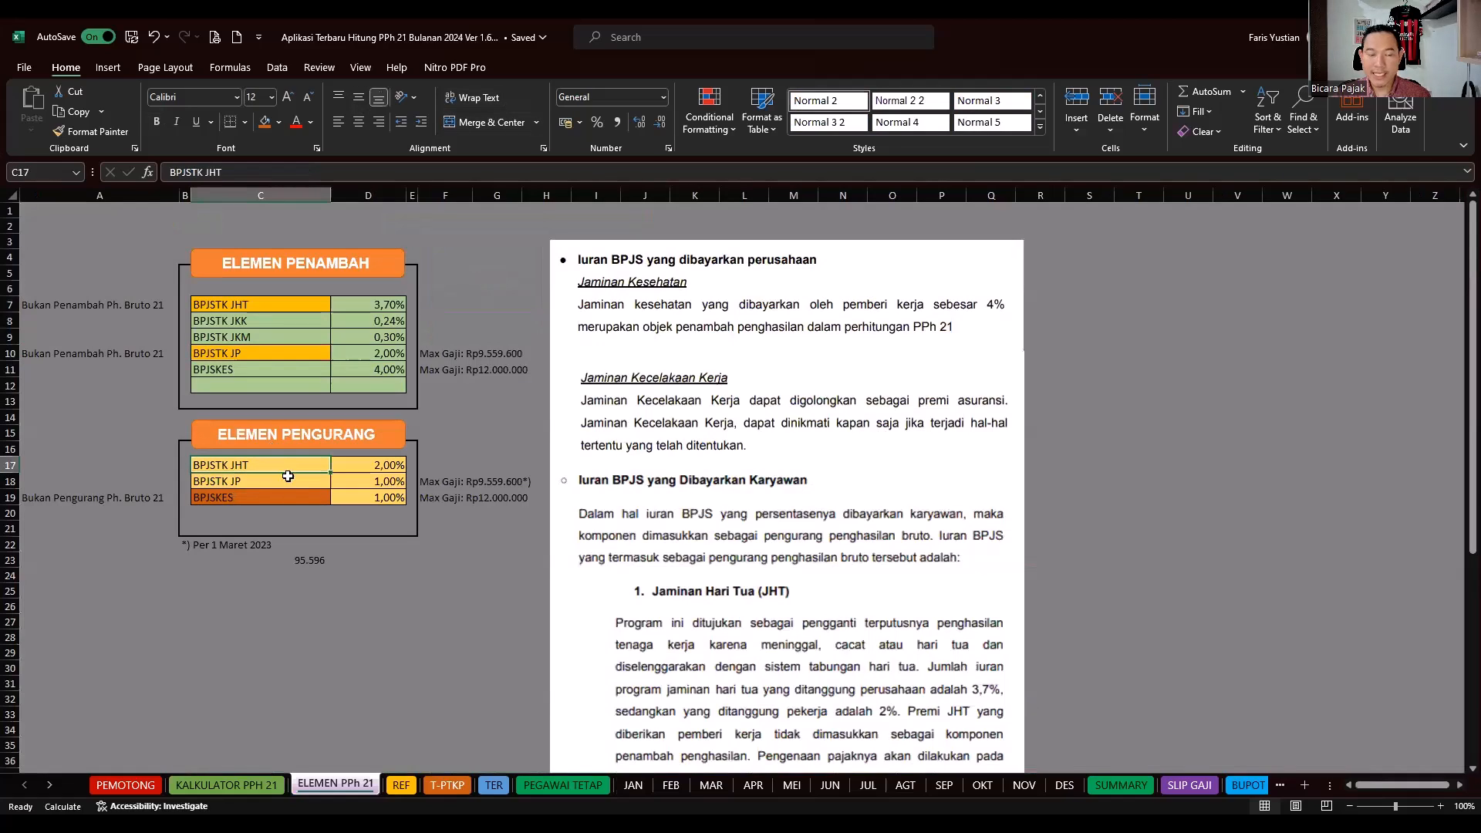
left_click(265, 482)
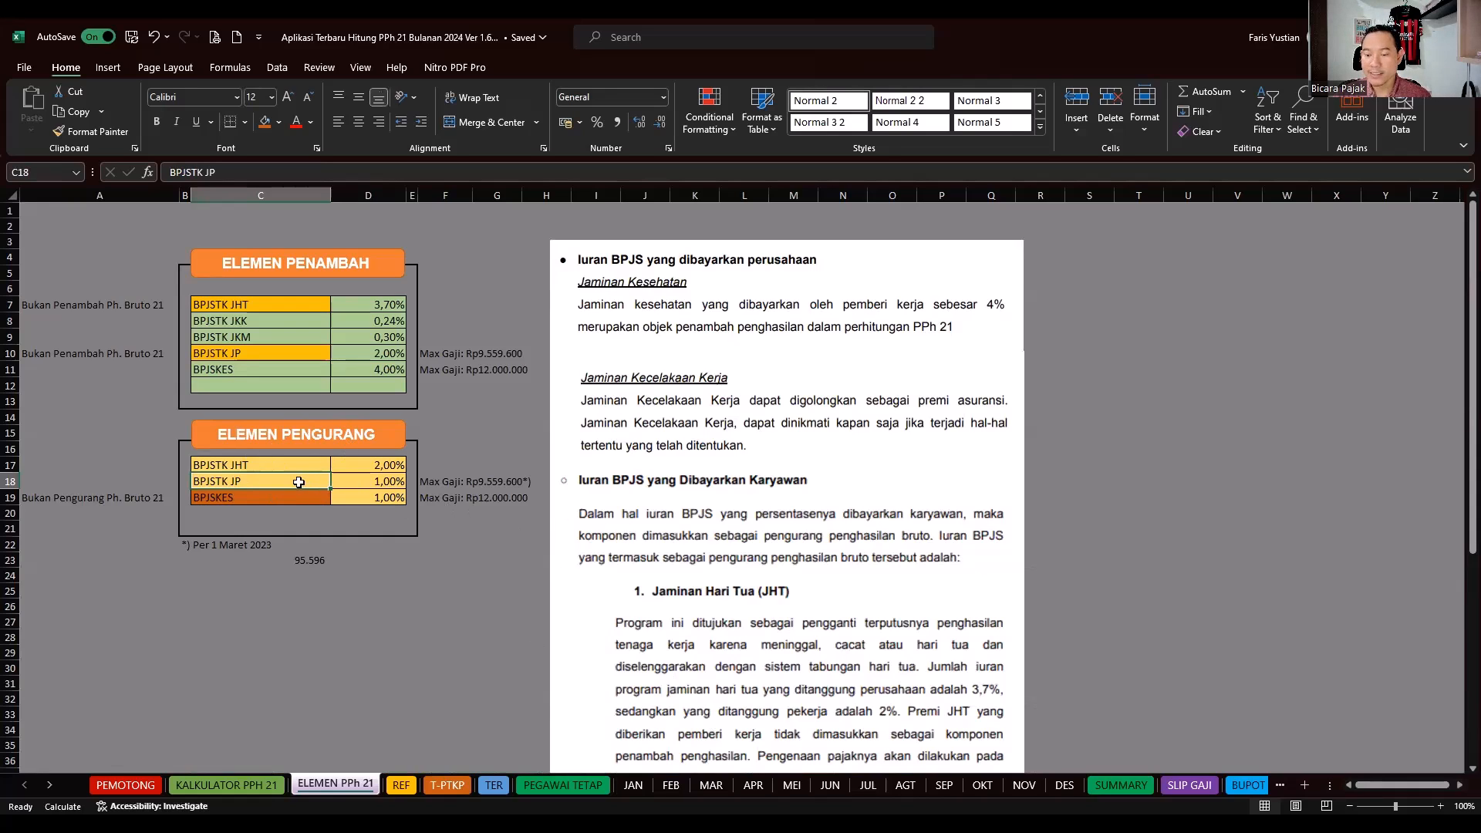
- Return to the JAN sheet and inspect the PPh 21 Terutang formula in Z12 and the Tanggal Pemotongan entry in AC5
left_click(633, 784)
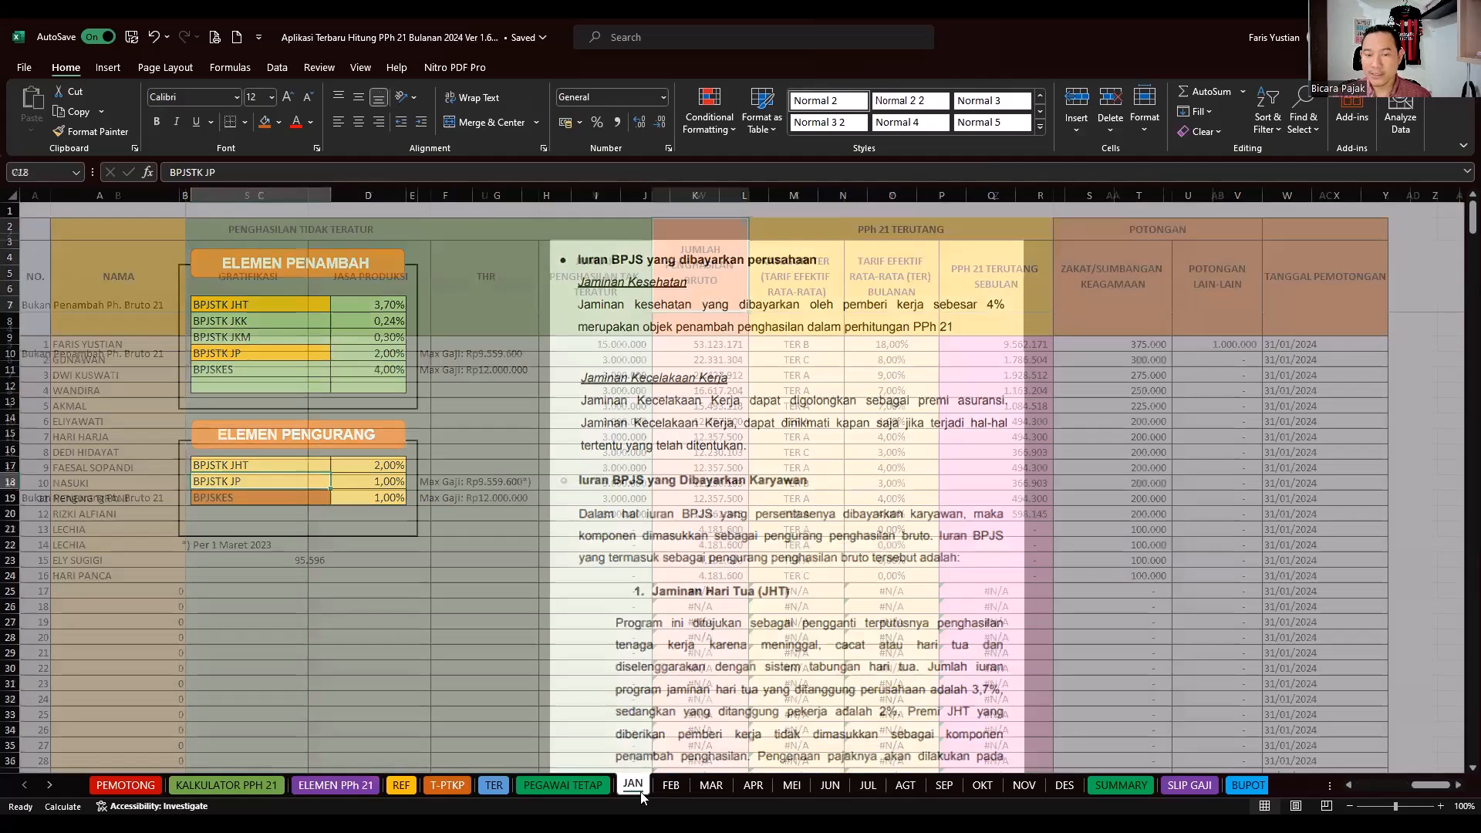
left_click(1022, 446)
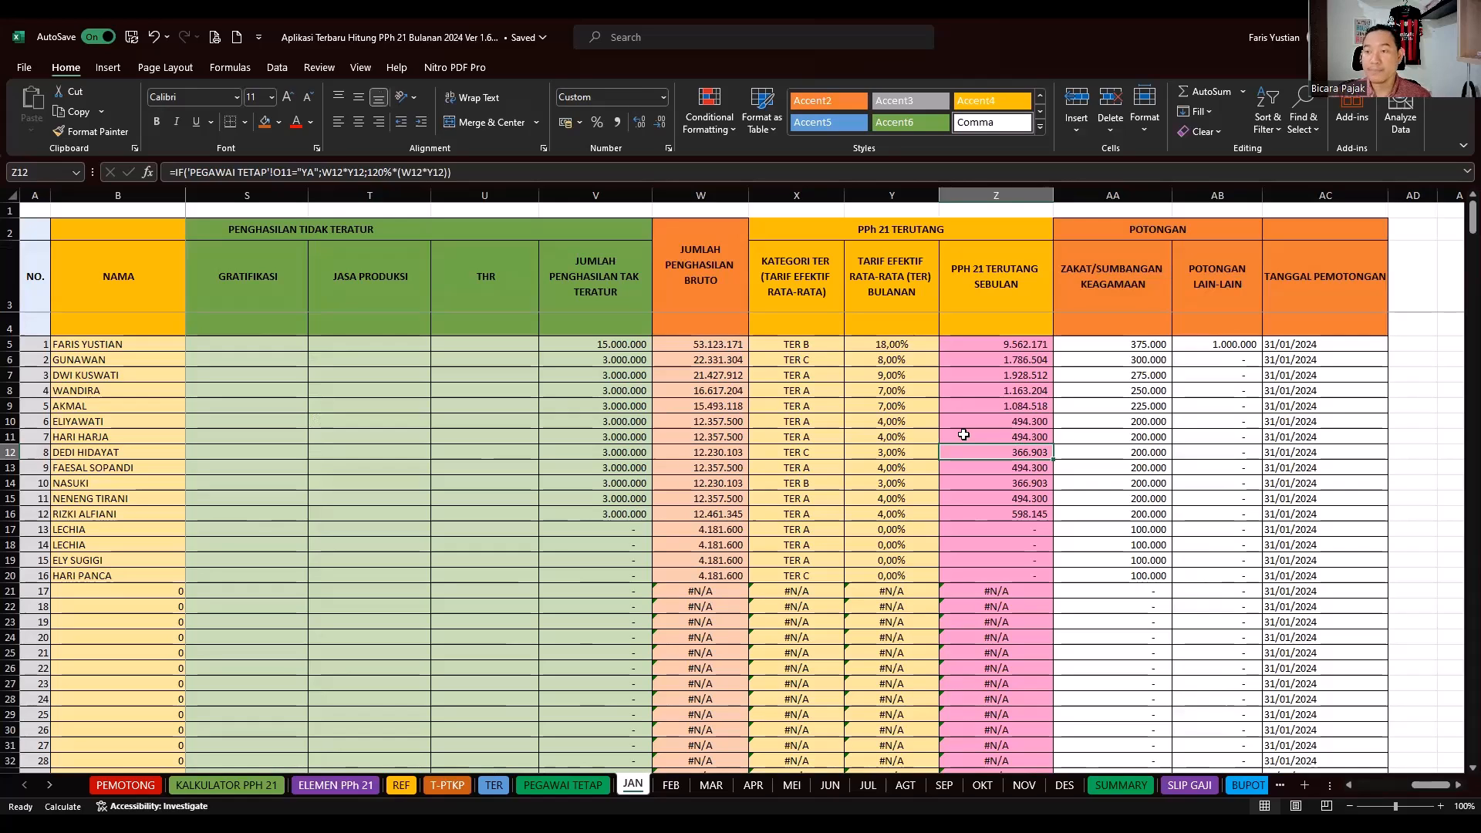
left_click(1319, 343)
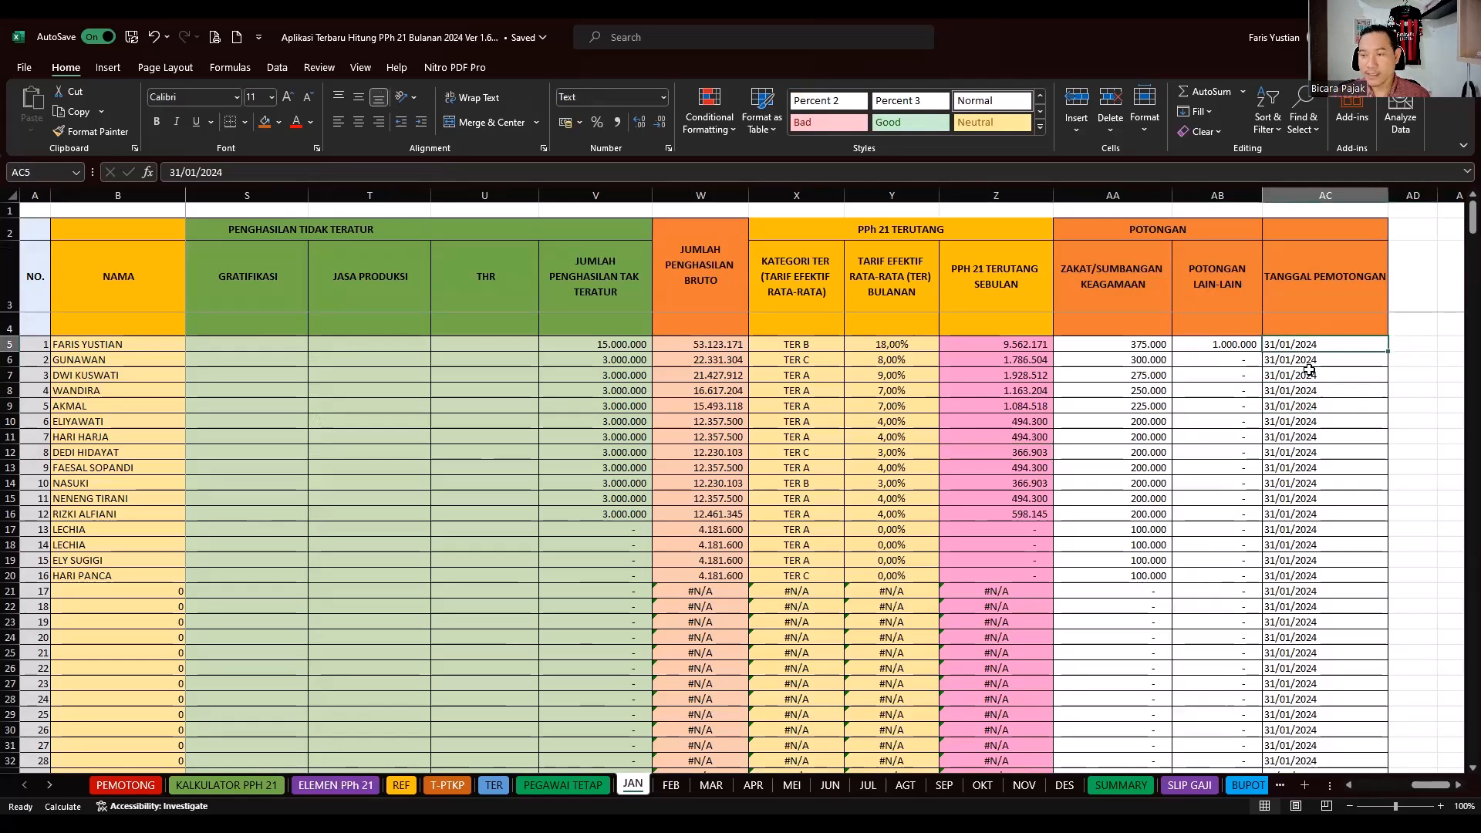
- Compare the layouts of the FEB and MEI sheets with the December sheet, ending on the Tunjangan PPh total in H14 of DES
left_click(669, 784)
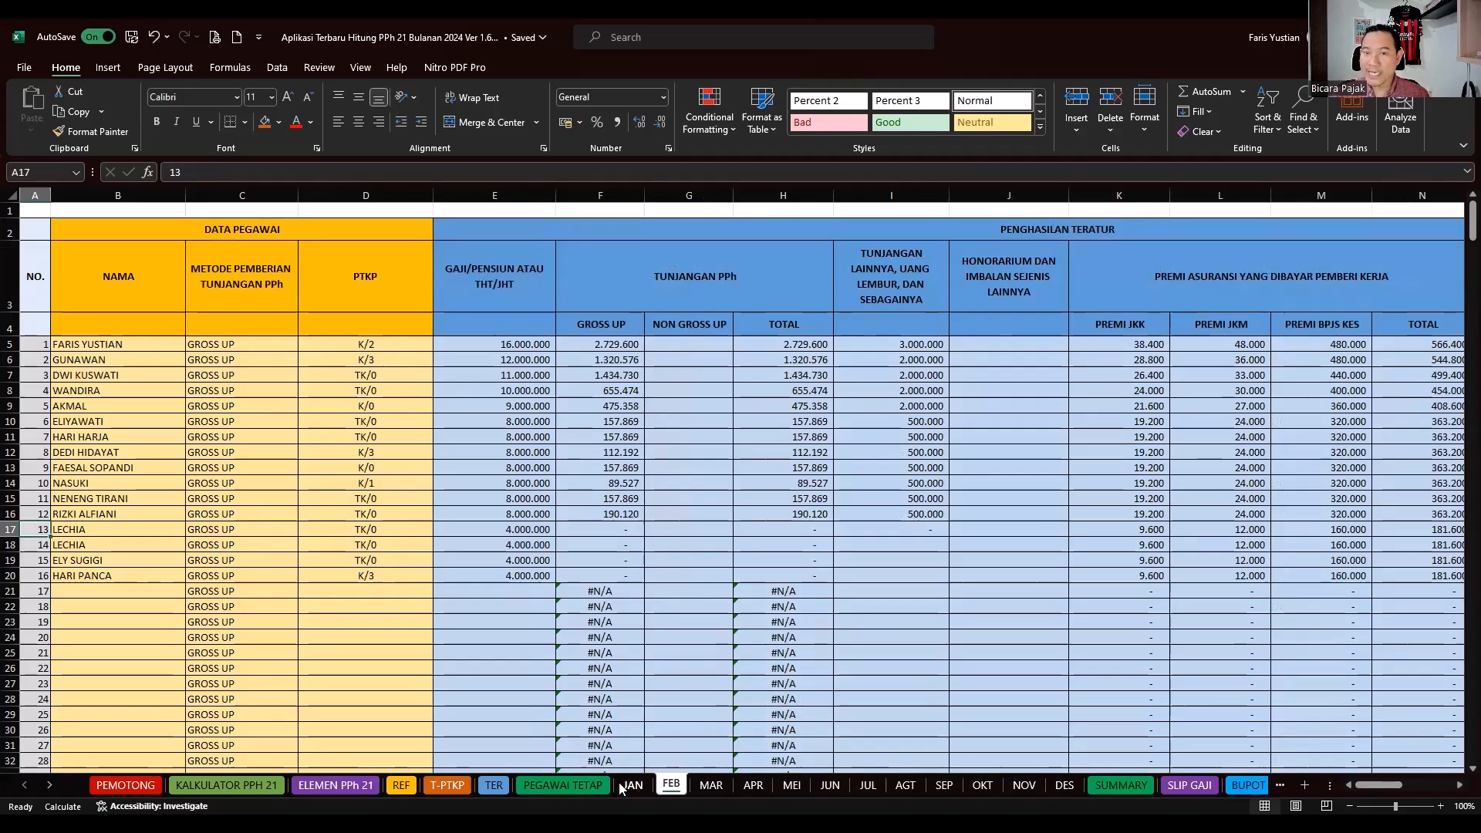
left_click(793, 785)
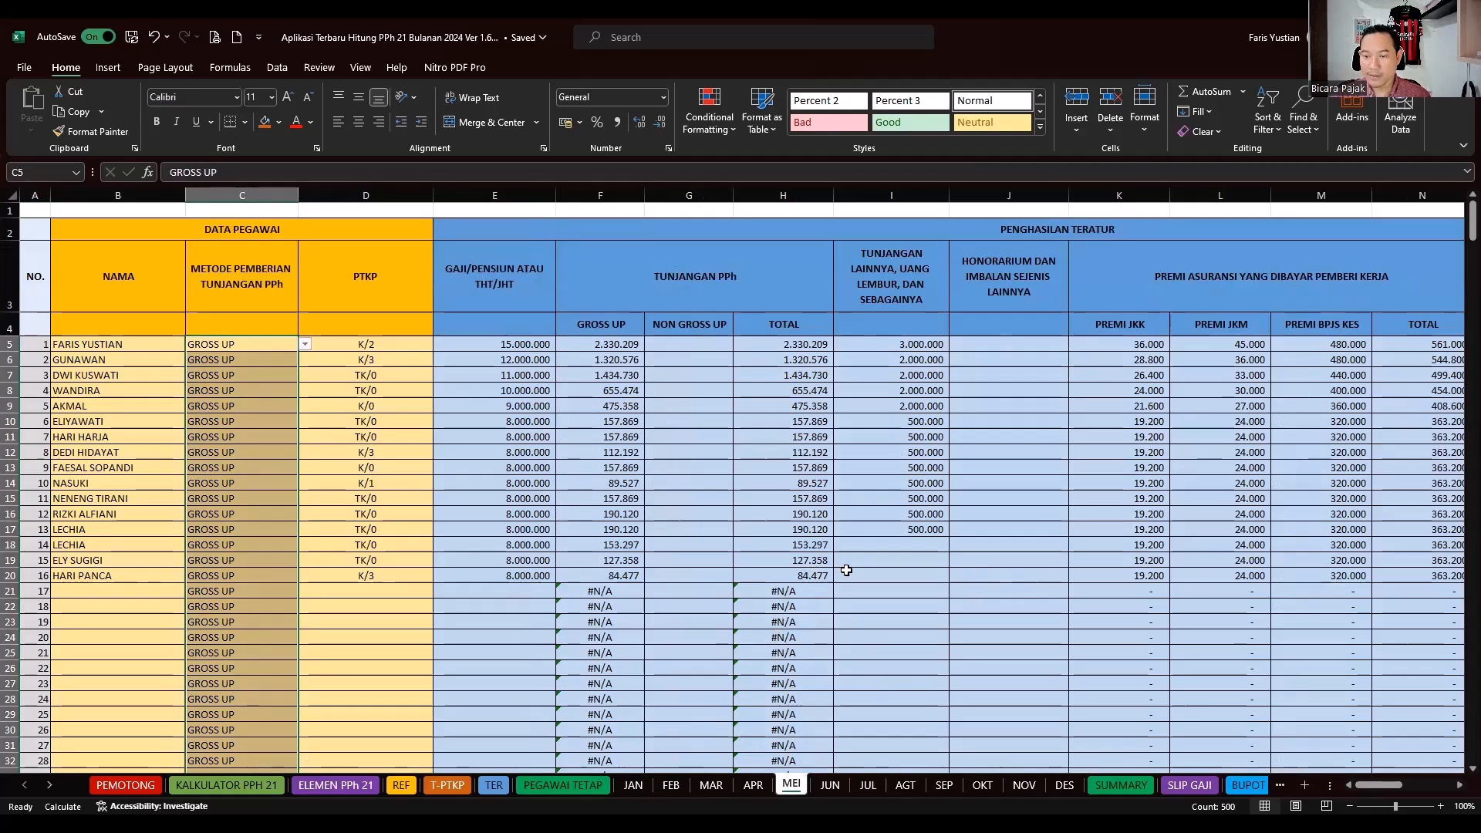
left_click(1064, 784)
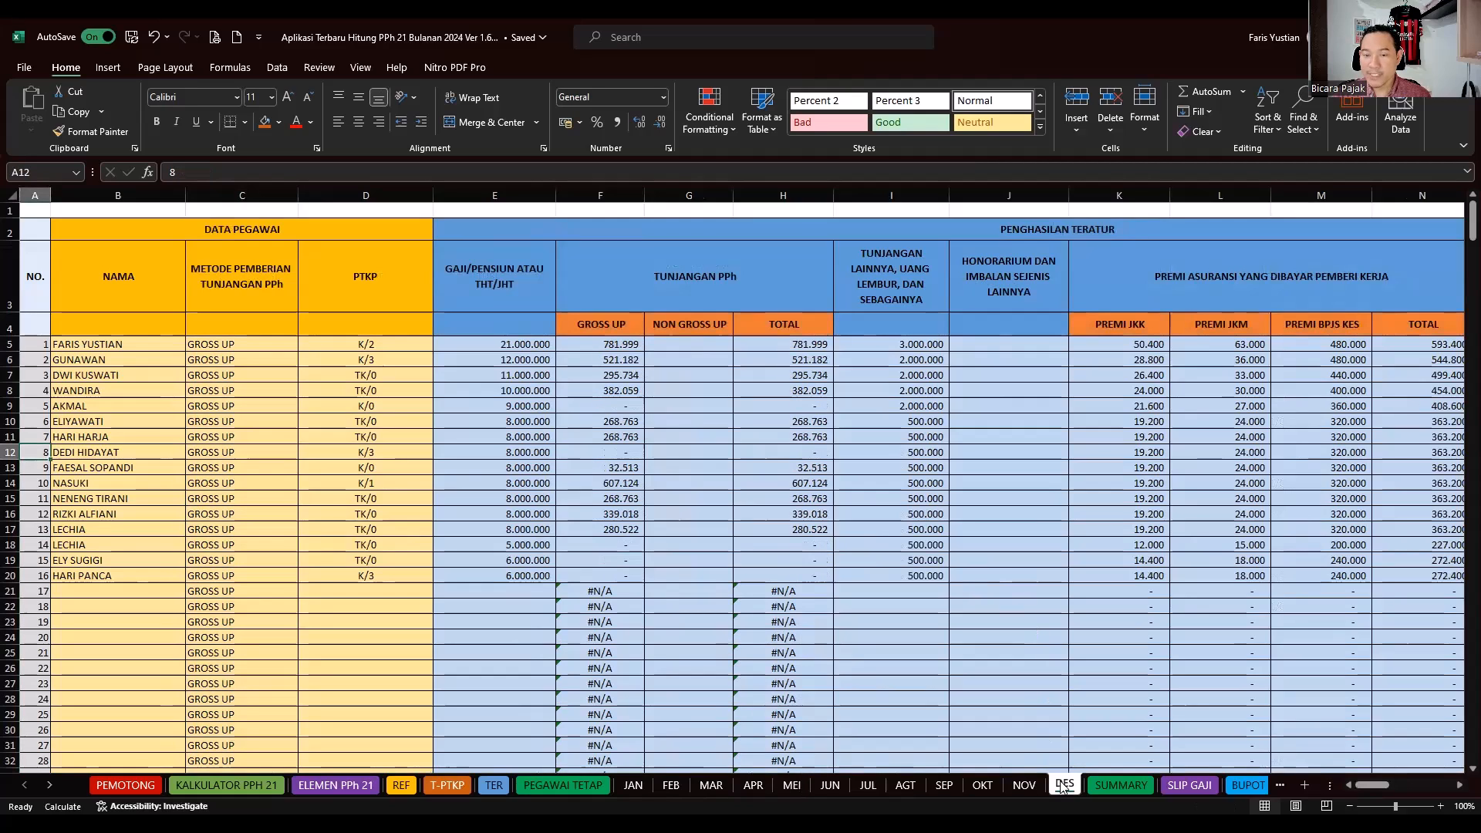
left_click(747, 479)
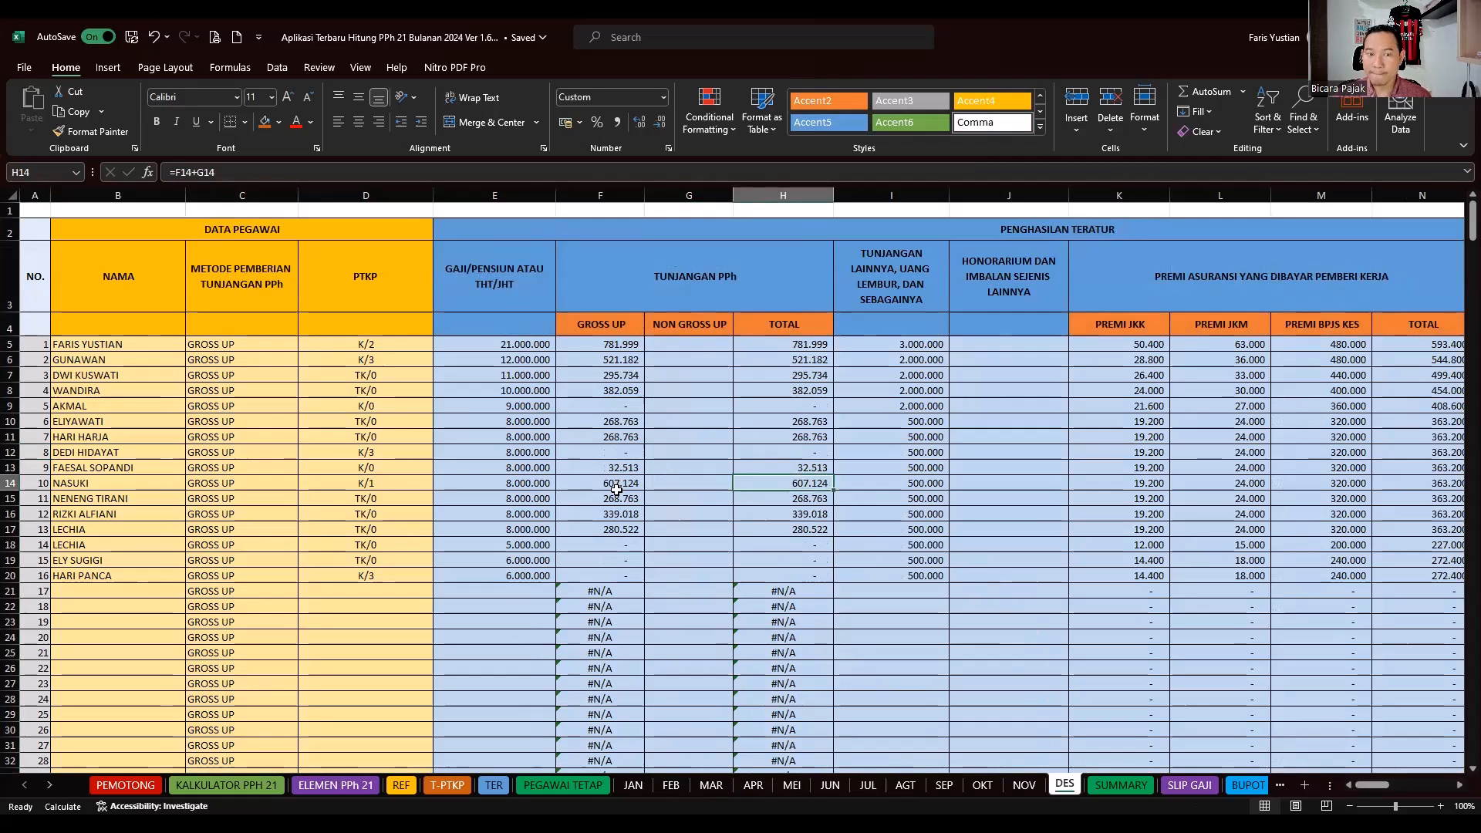
- Survey the regular income columns in row 5 of the DES sheet, from the salary in E5 to the insurance premium total in N5
left_click(492, 344)
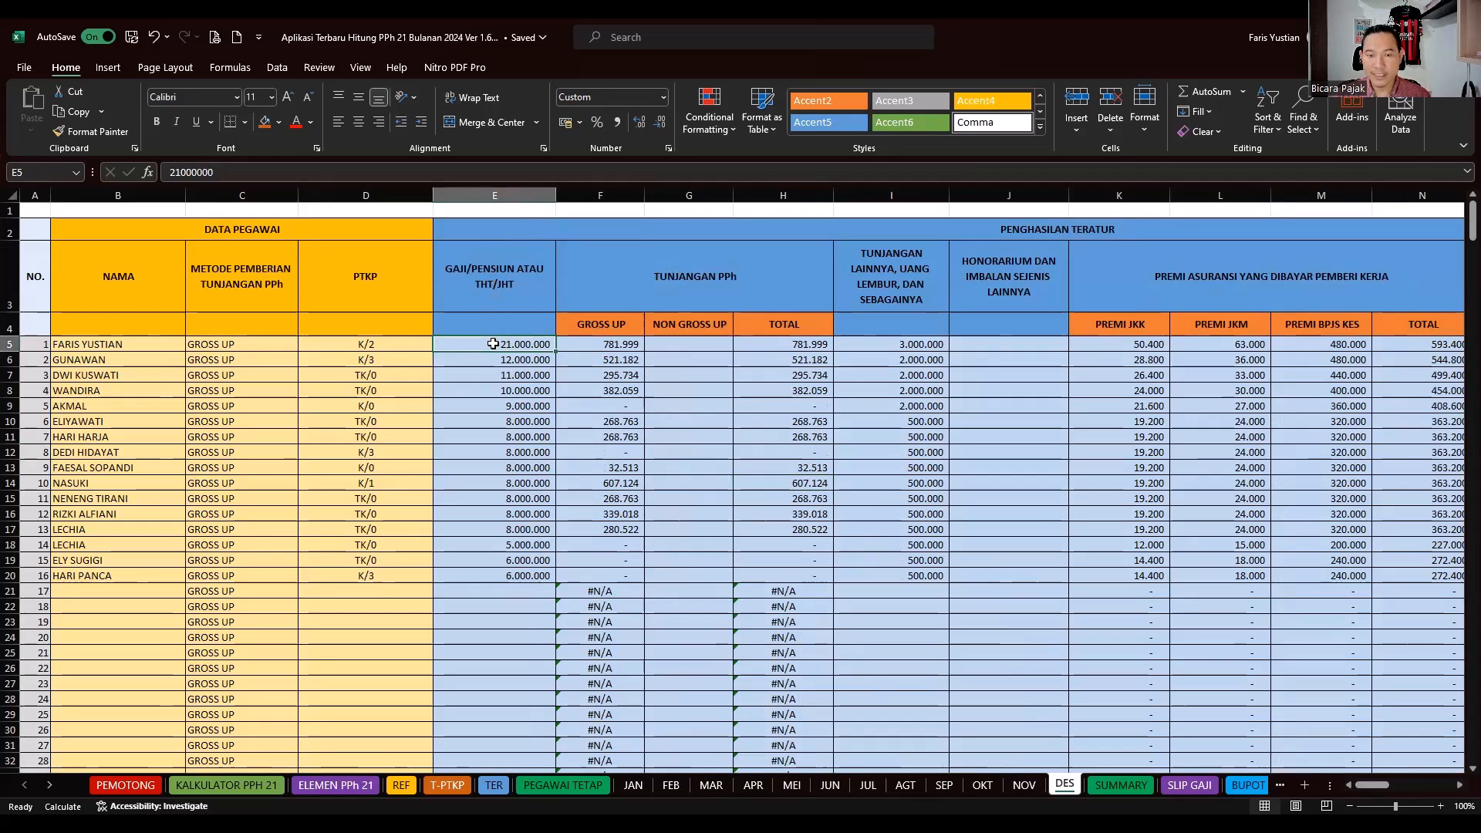
key("Right")
key("Right")
key("Right")
key("Right")
key("Right")
key("Right")
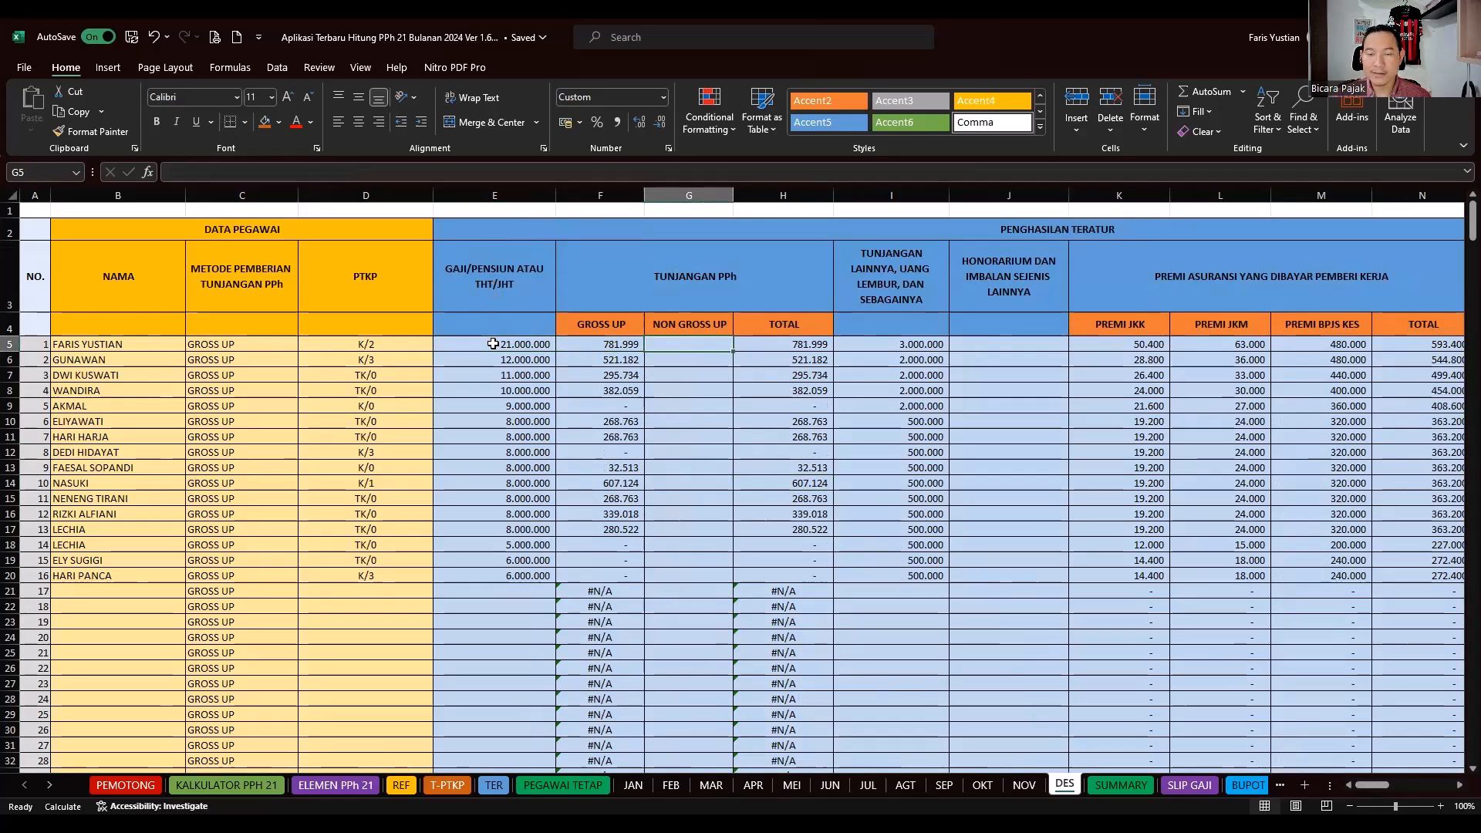
key("Right")
key("Right")
key("Right")
key("Right")
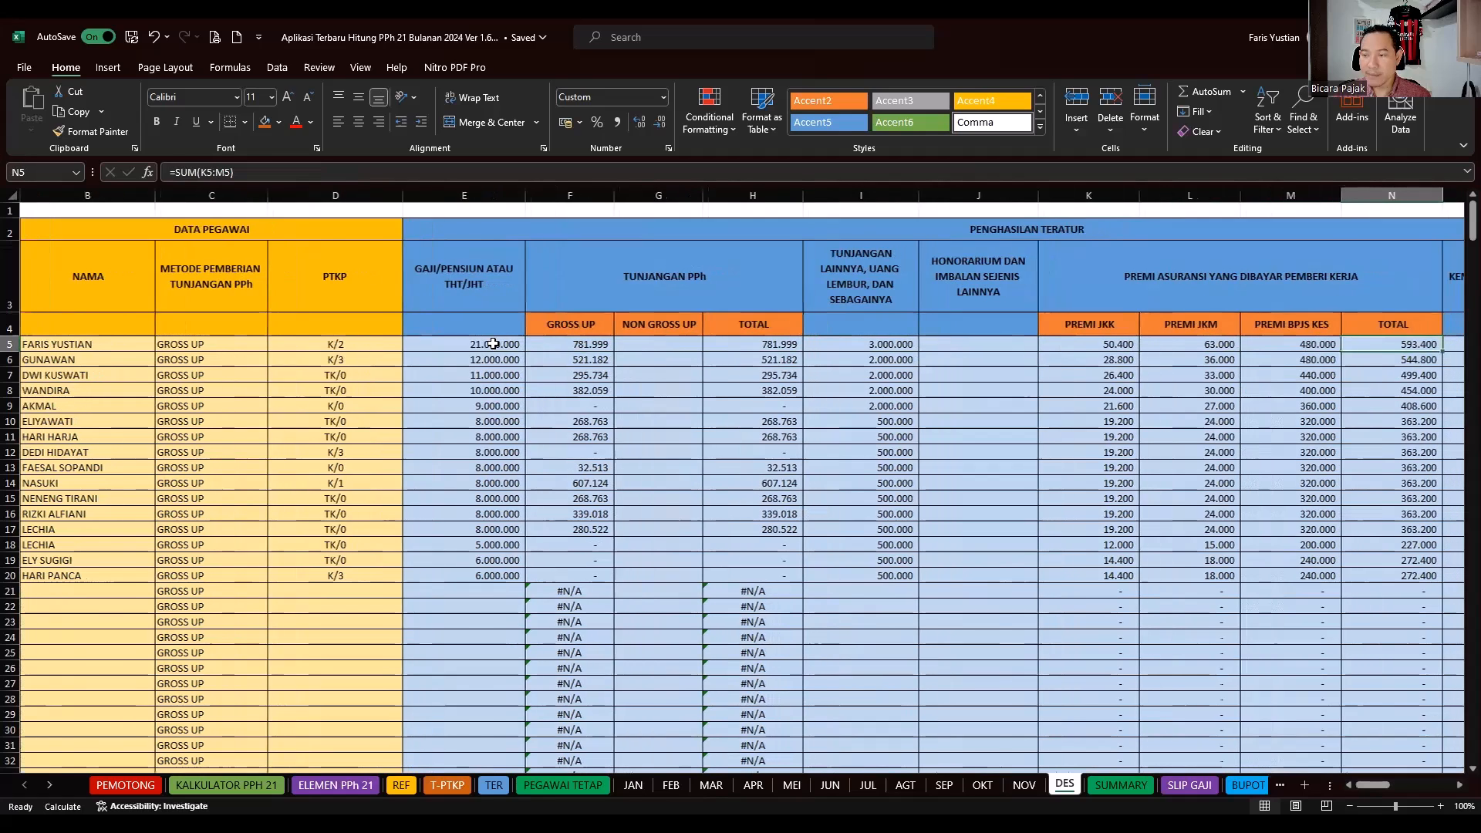
- Survey row 5 of the DES sheet from the natura column through irregular income and annual totals to Iuran Pensiun in AA5
key("Right")
key("Right")
key("Right")
key("Right")
key("Right")
key("Right")
key("Right")
key("Right")
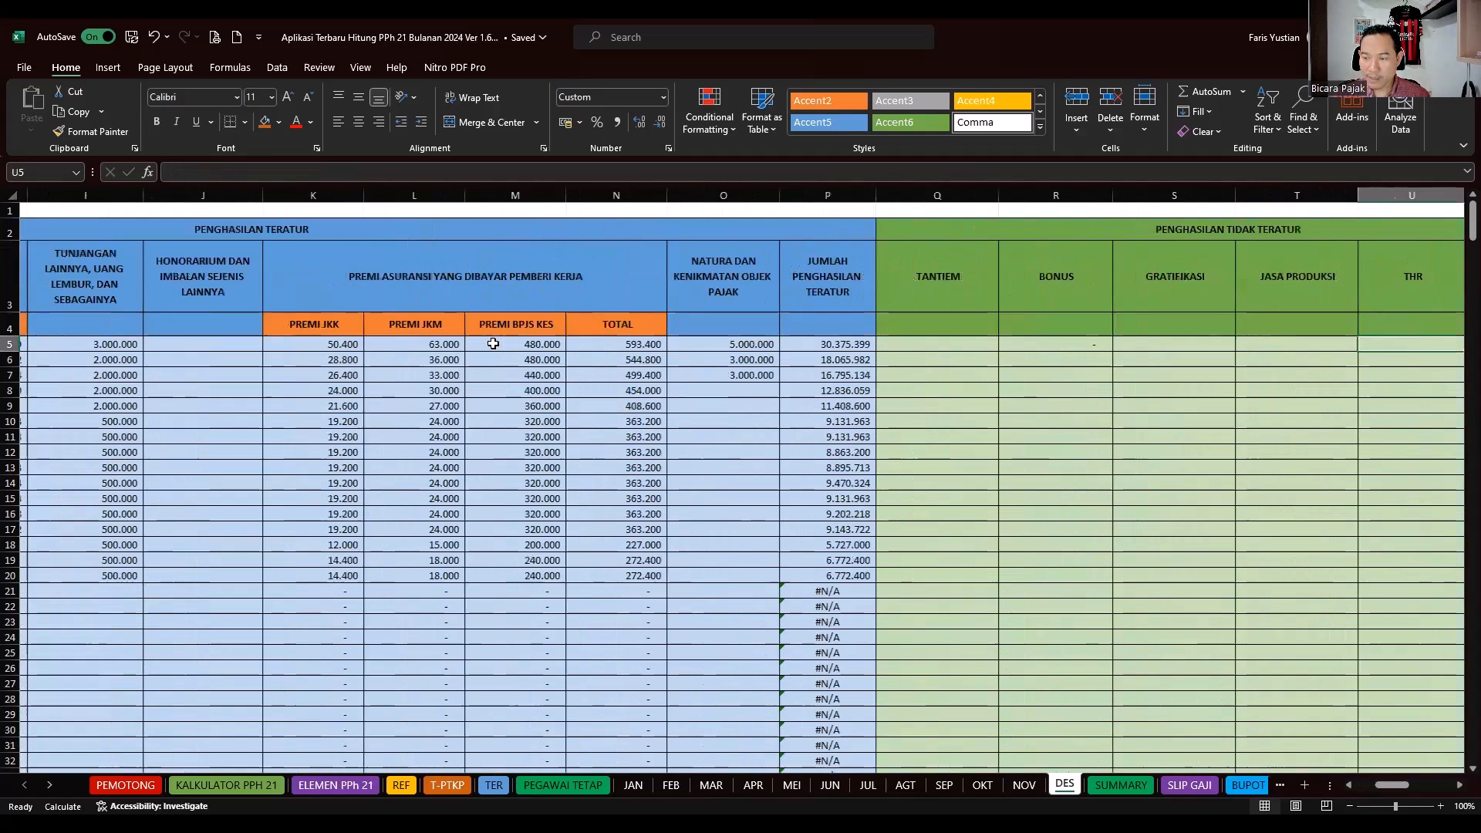
key("Right")
key("Right")
key("Right")
key("Right")
key("Right")
key("Right")
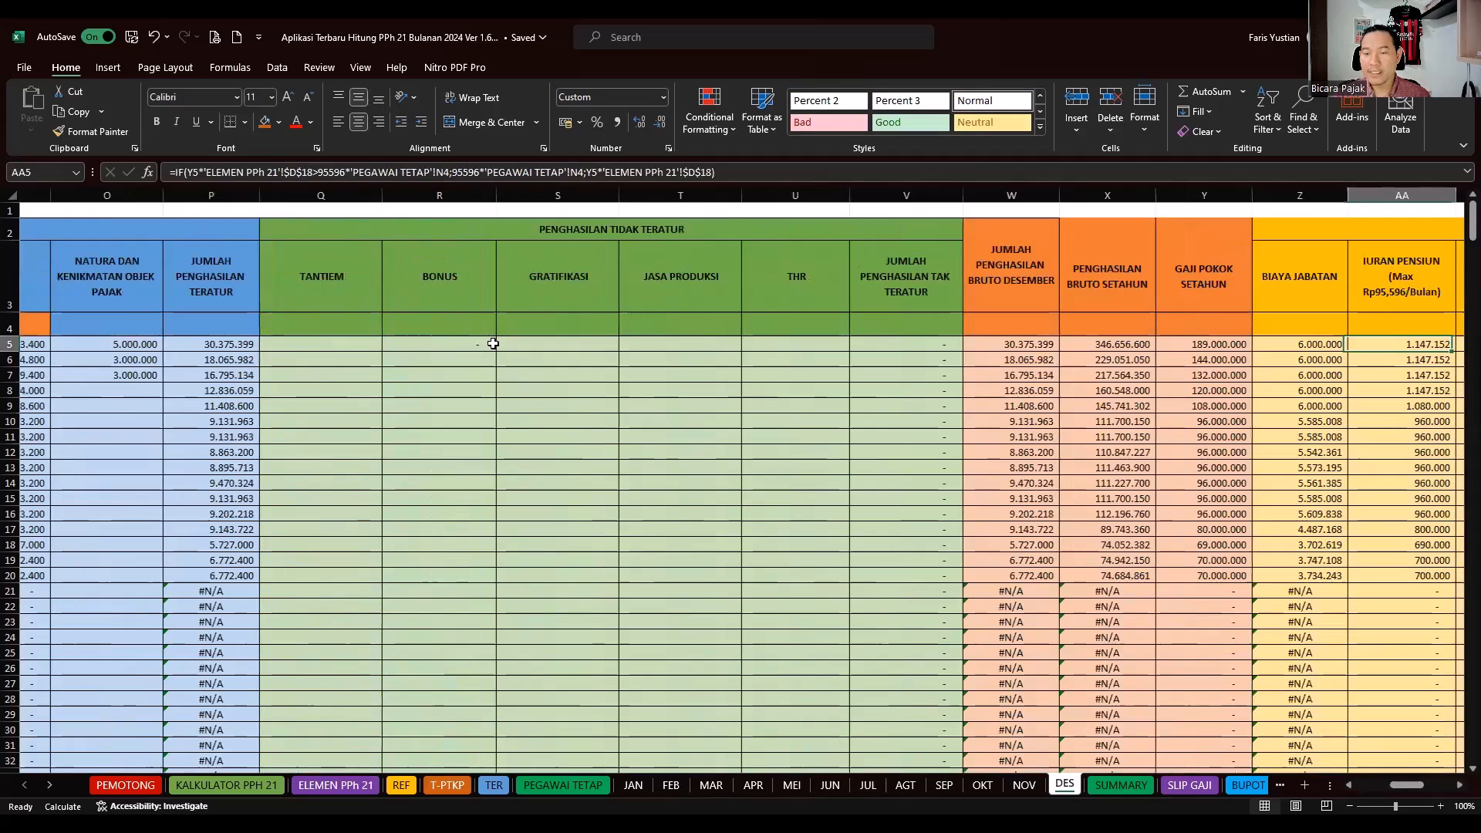
- Inspect the formulas for Penghasilan Bruto Setahun, Gaji Pokok Setahun and Iuran Pensiun in row 5 of the DES sheet
left_click(866, 335)
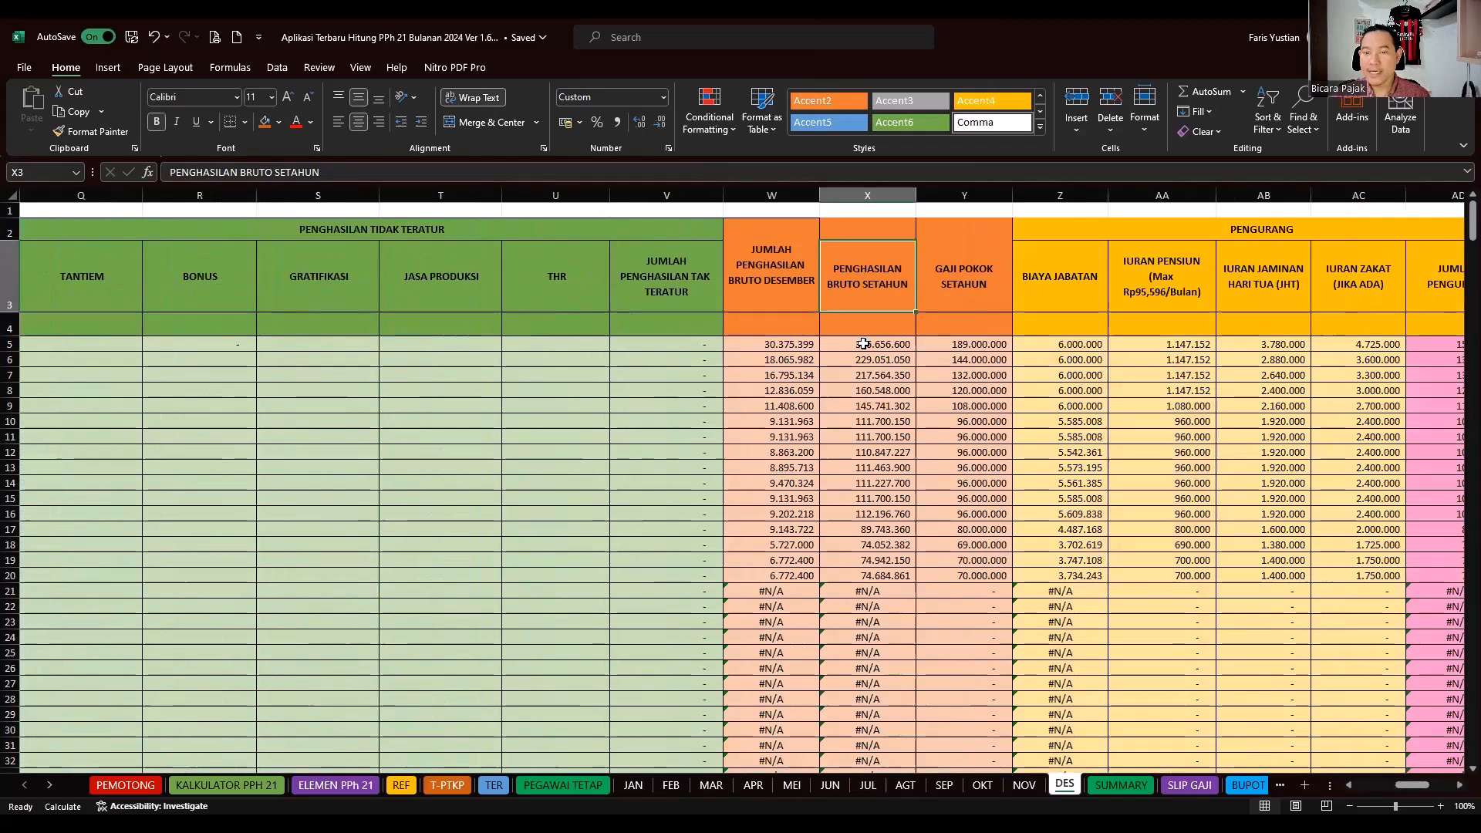
left_click(866, 342)
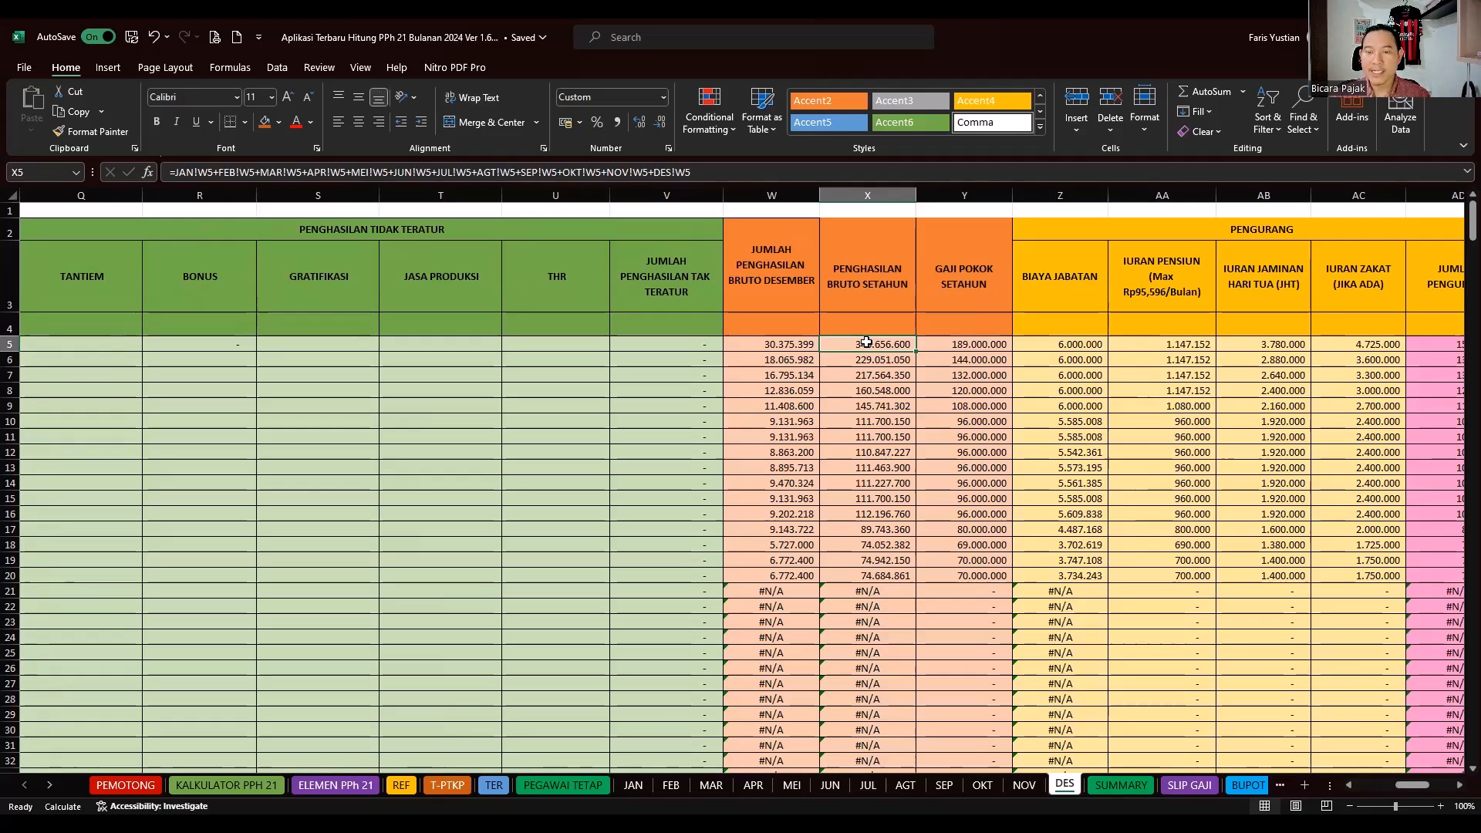
left_click(925, 345)
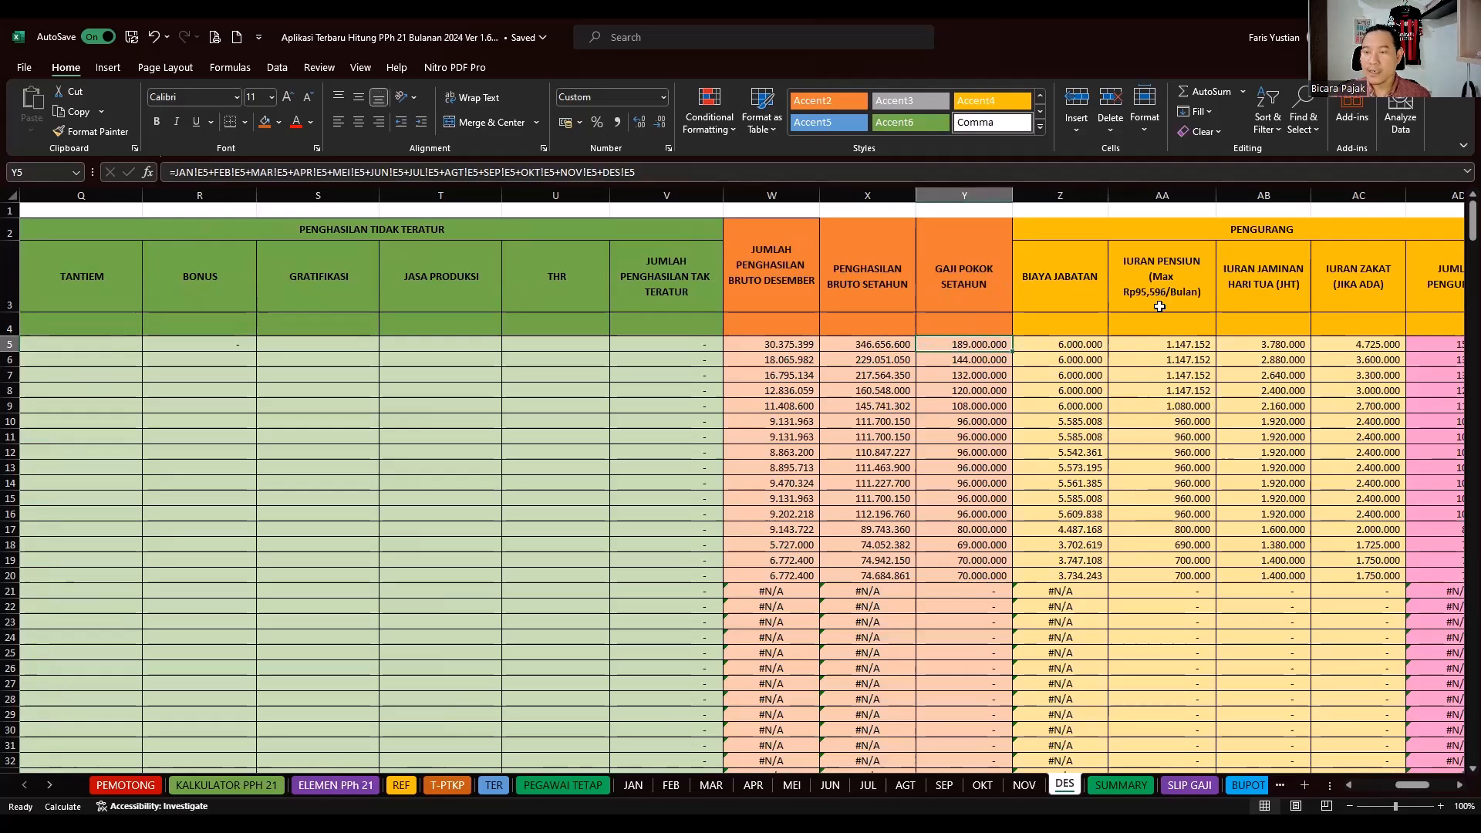
double_click(1145, 343)
key("Return")
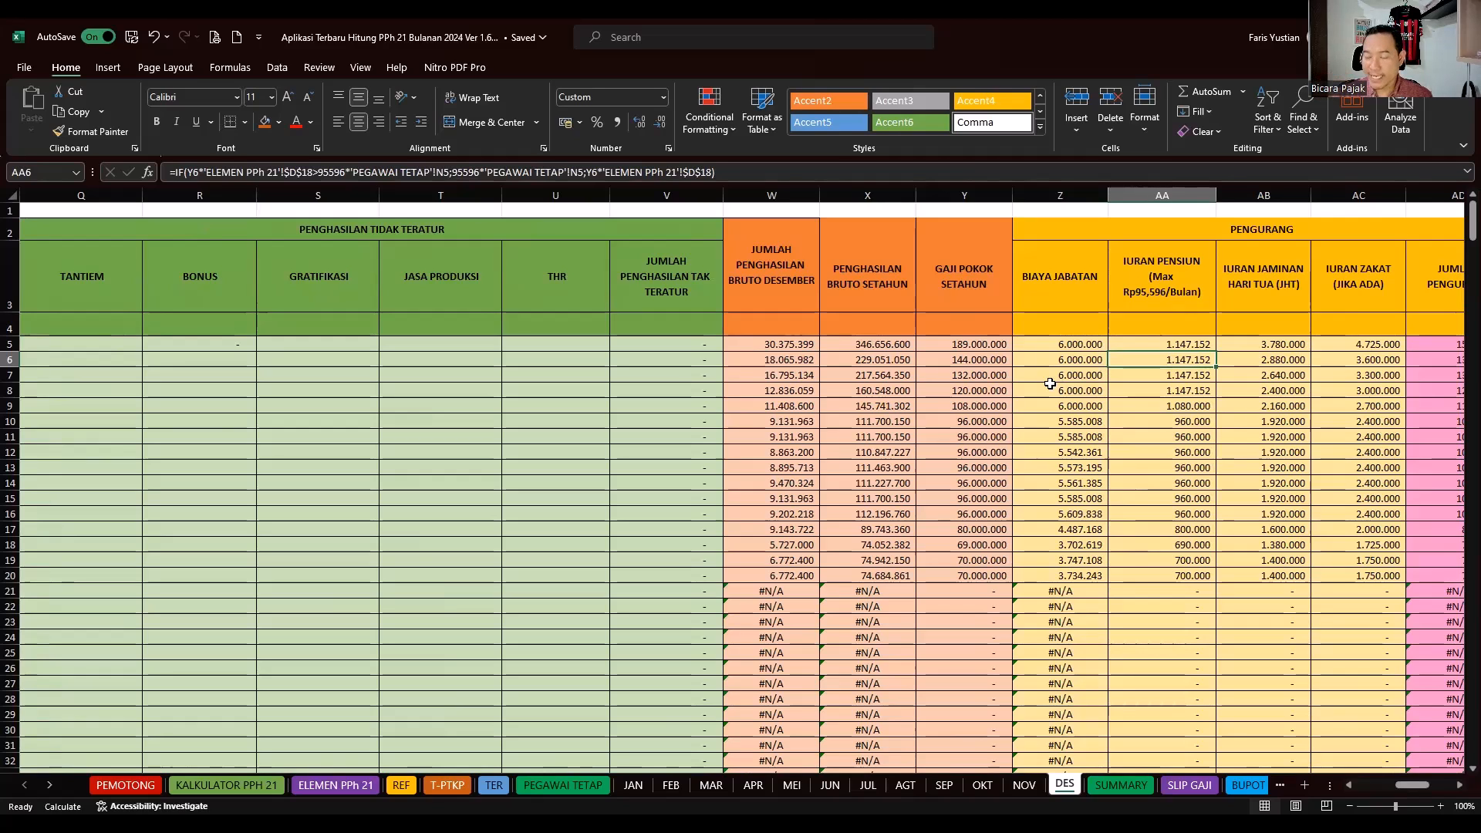
- Review the JHT, Zakat, Jumlah Pengurang and Penghasilan Neto Setahun columns in row 6
key("Right")
key("Right")
key("Right")
key("Right")
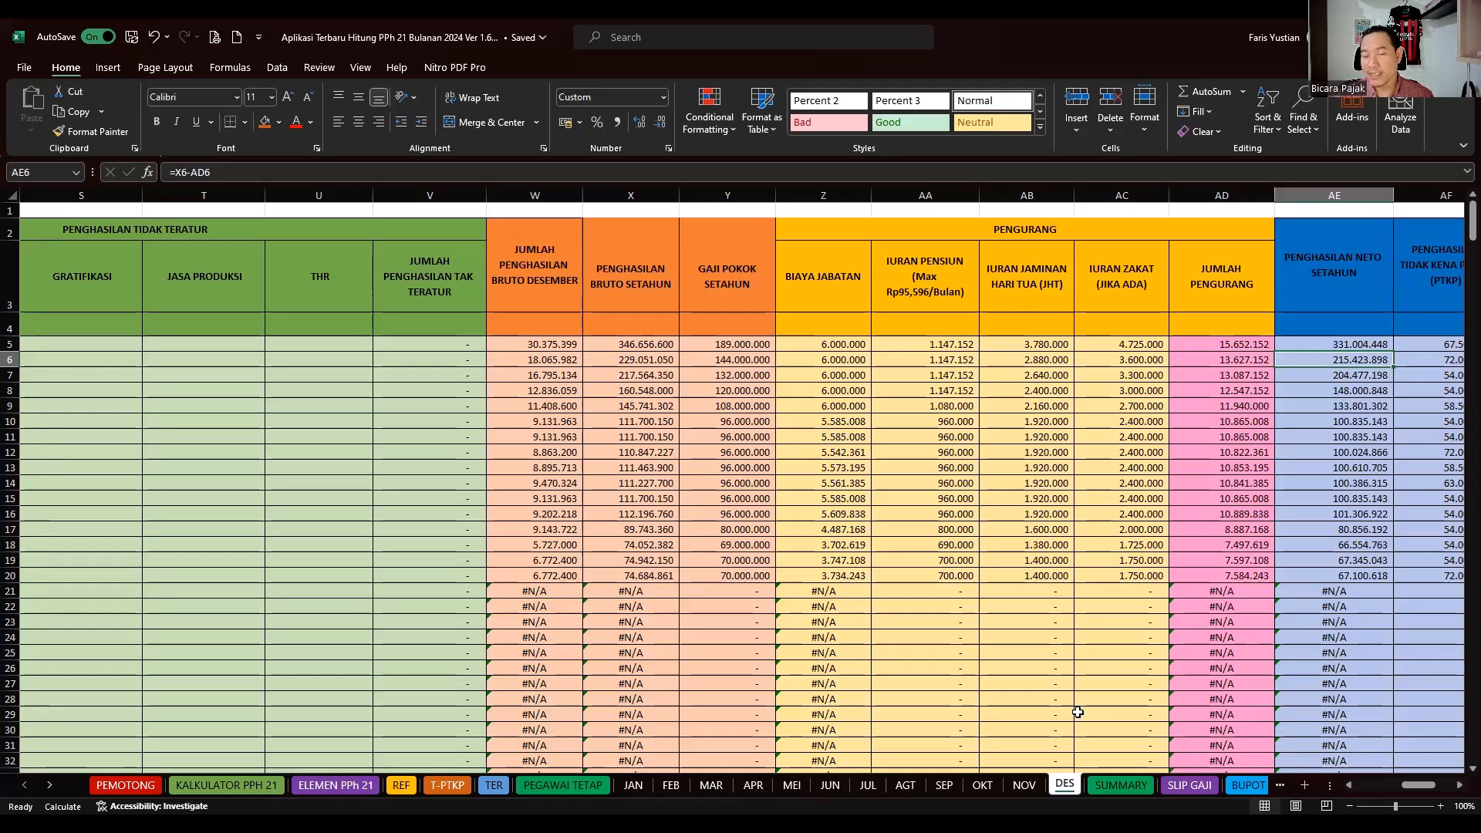
- Trace December gross income in W5 and annual gross income in X5 across to the JHT deduction in AB5
left_click(545, 341)
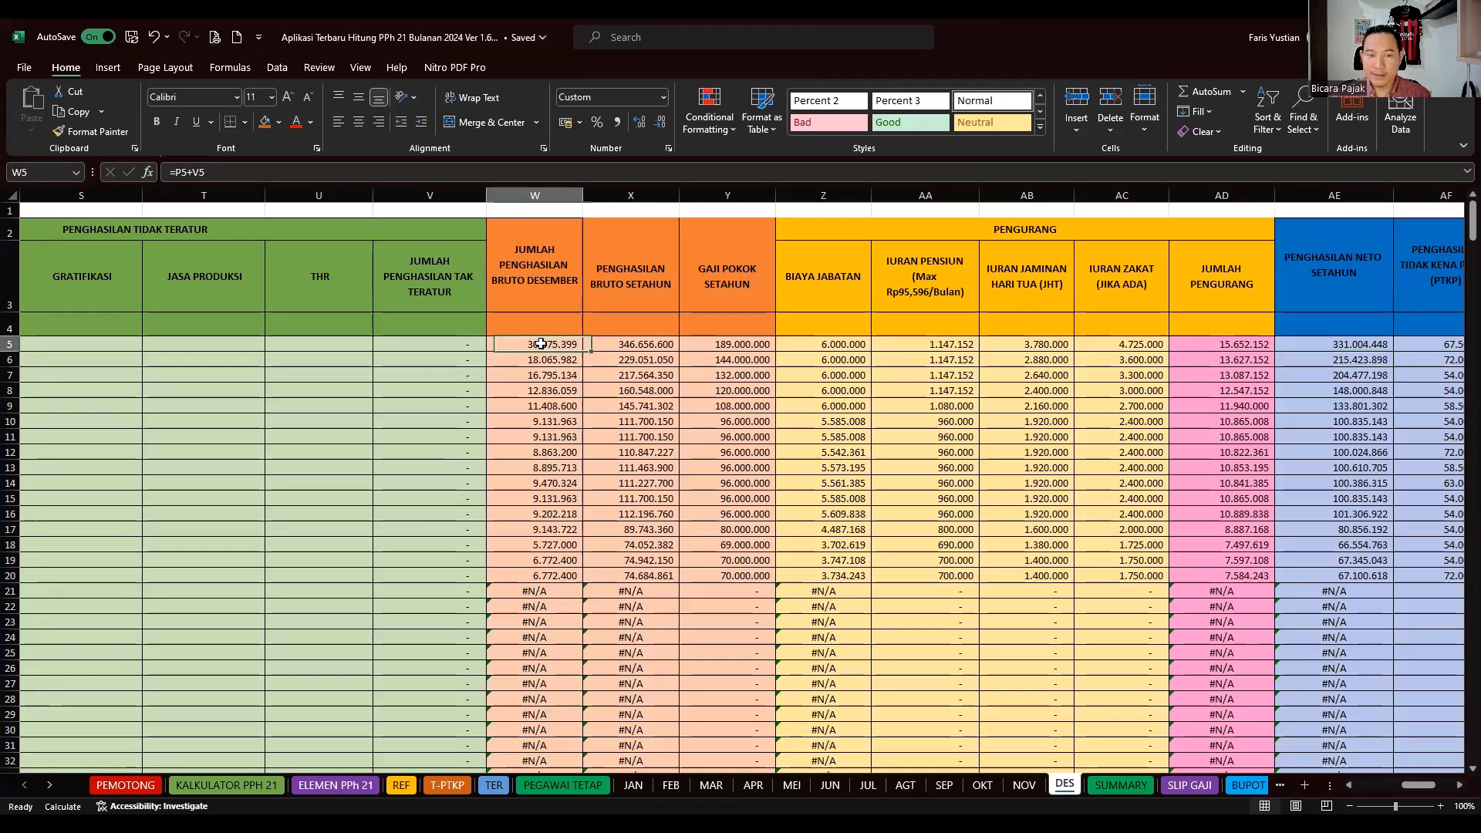
left_click(656, 340)
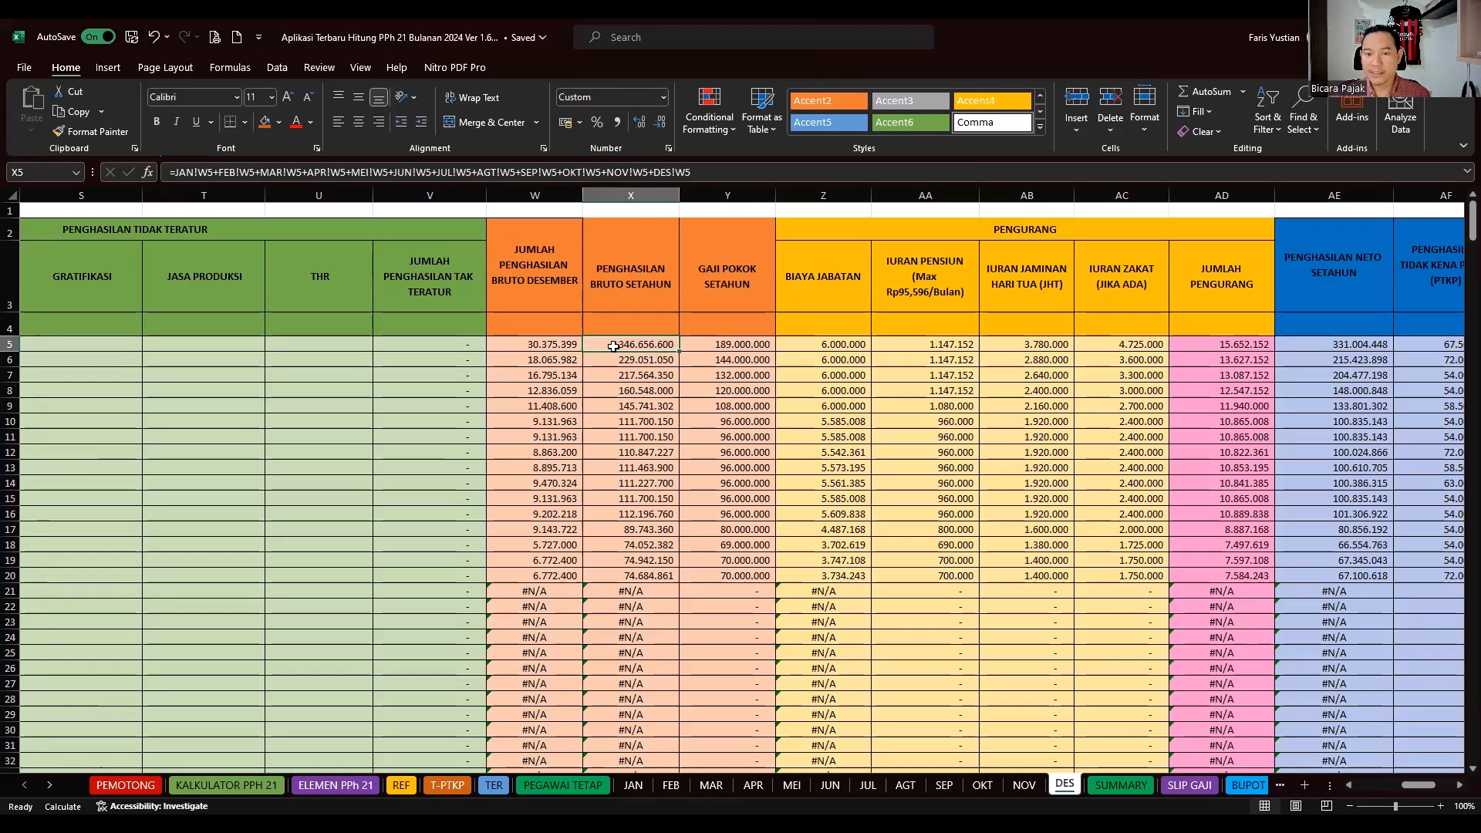
key("Right")
key("Right")
key("Right")
key("Right")
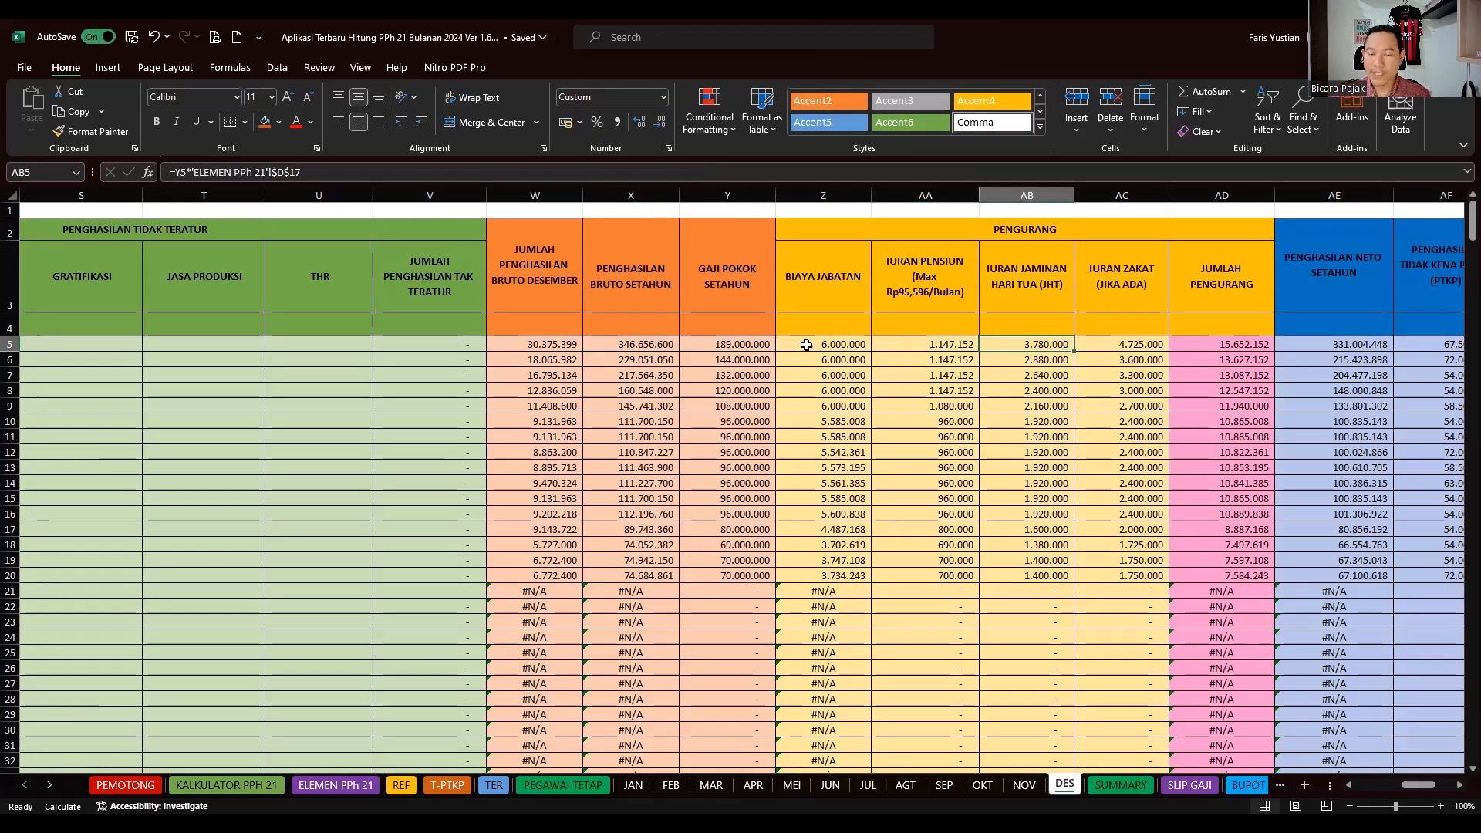
- Retrace row 5 from annual gross income through the individual deductions and inspect the Jumlah Pengurang formula in AD5
left_click(648, 347)
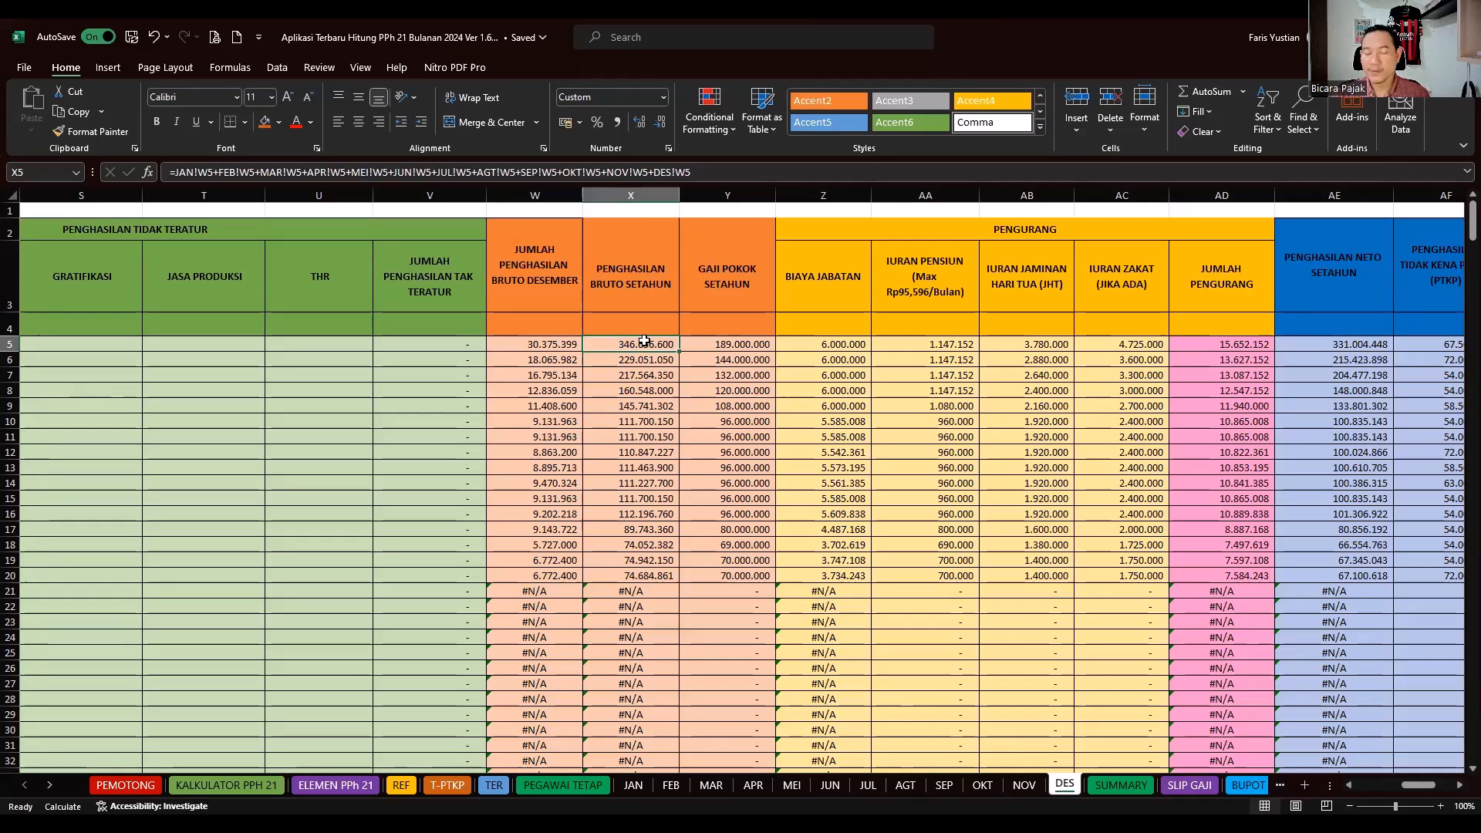
key("Right")
key("Right")
key("Right")
key("Right")
key("Right")
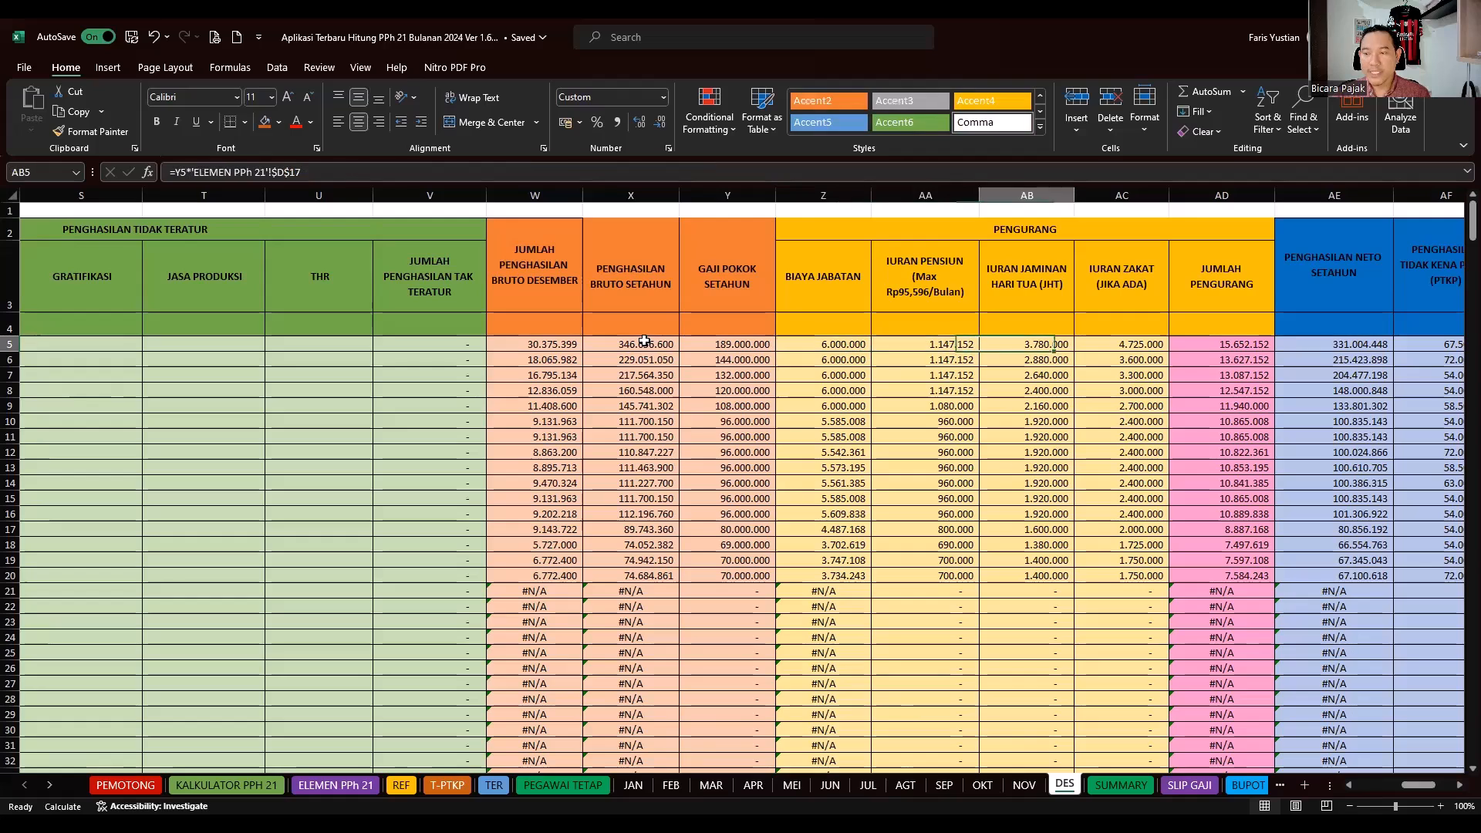
left_click(1238, 342)
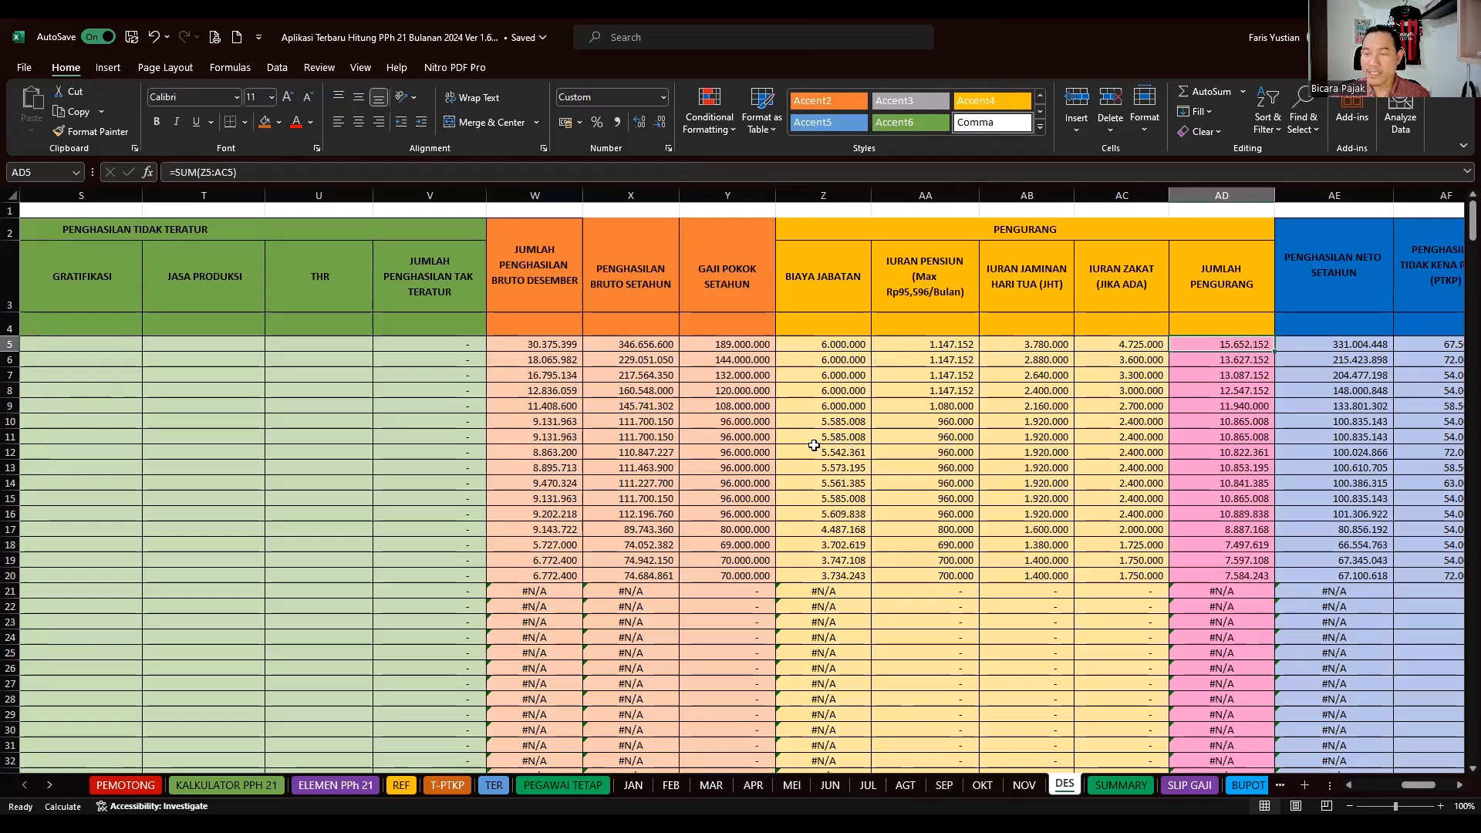
- Inspect the Biaya Jabatan formula in Z5 against the annual gross income in X5
left_click(818, 341)
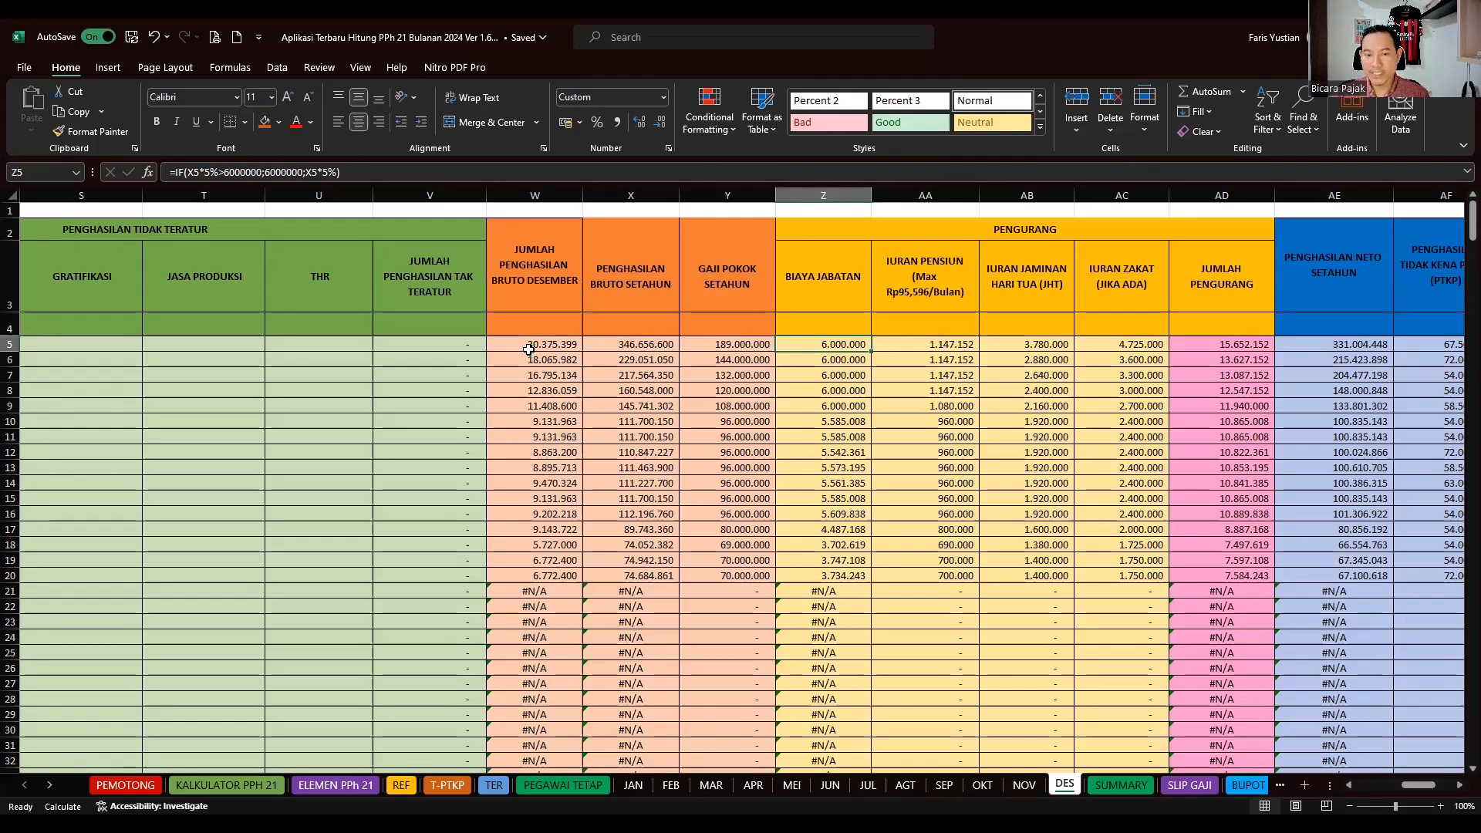
left_click(641, 341)
left_click(821, 343)
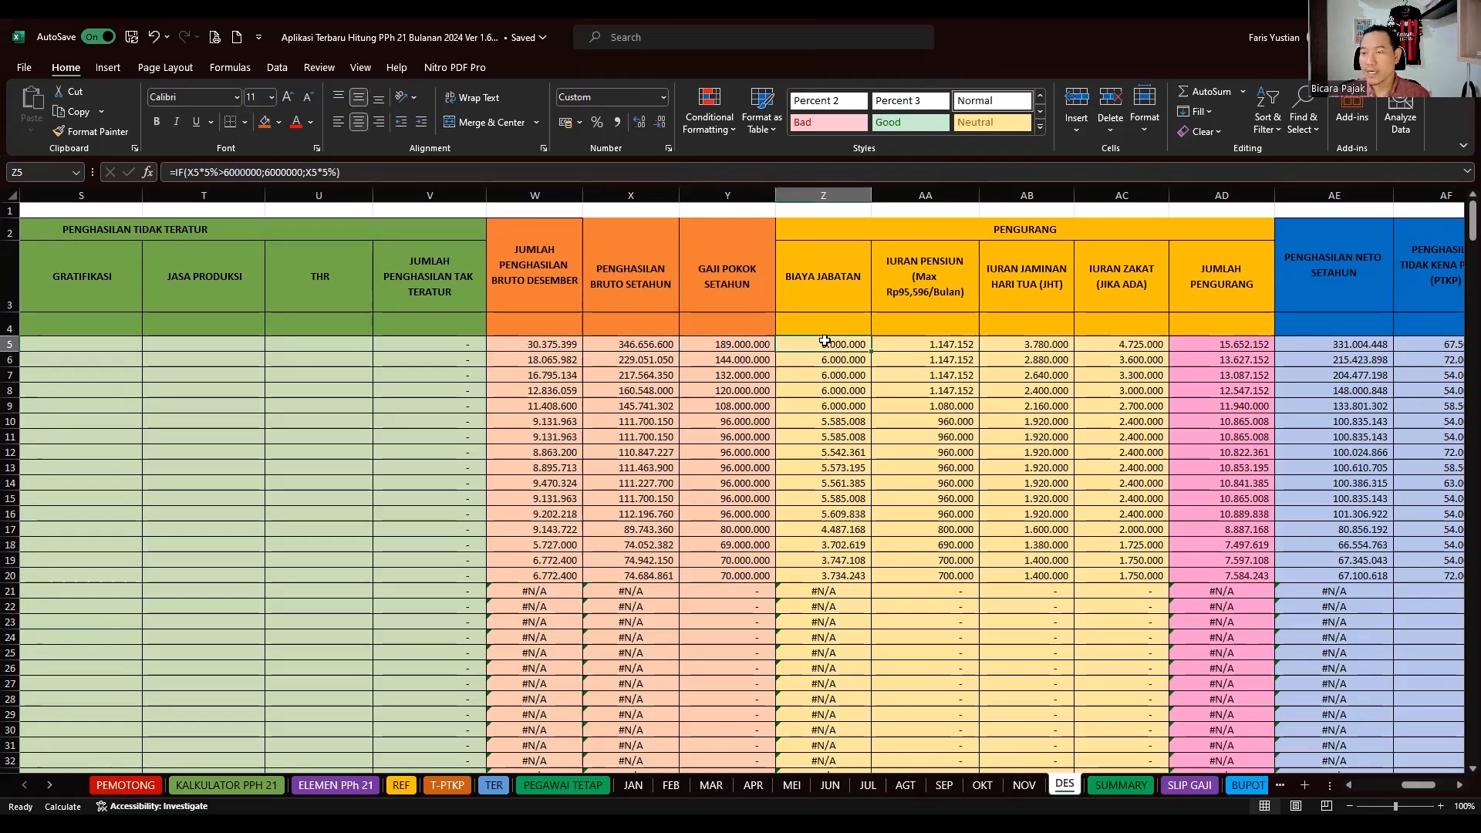
- Inspect the Penghasilan Neto Setahun formula in AE5 and its referenced cells, followed by the PTKP lookup in AF5
key("Right")
key("Right")
key("Right")
key("Right")
key("Right")
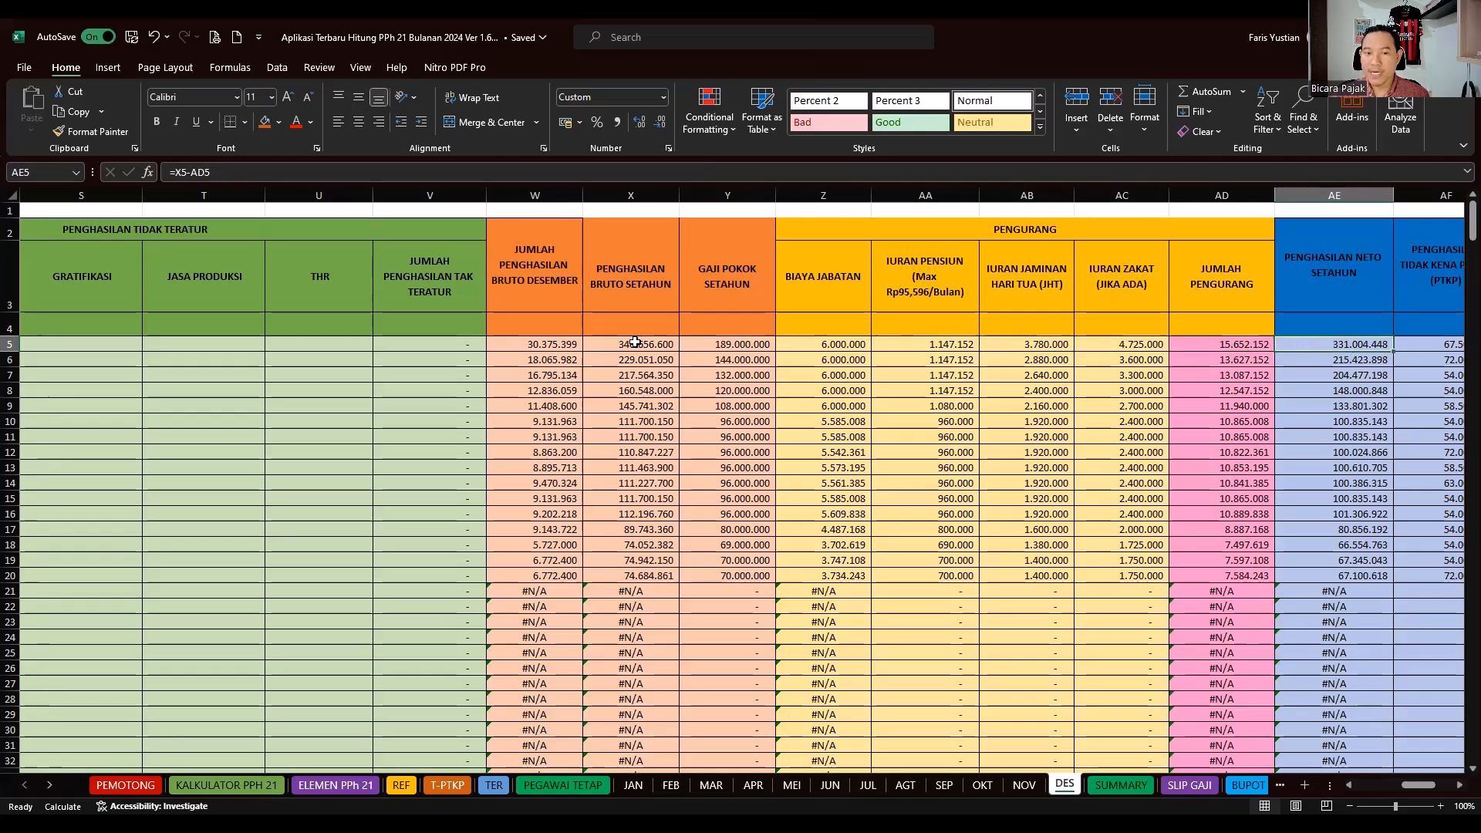
double_click(1357, 344)
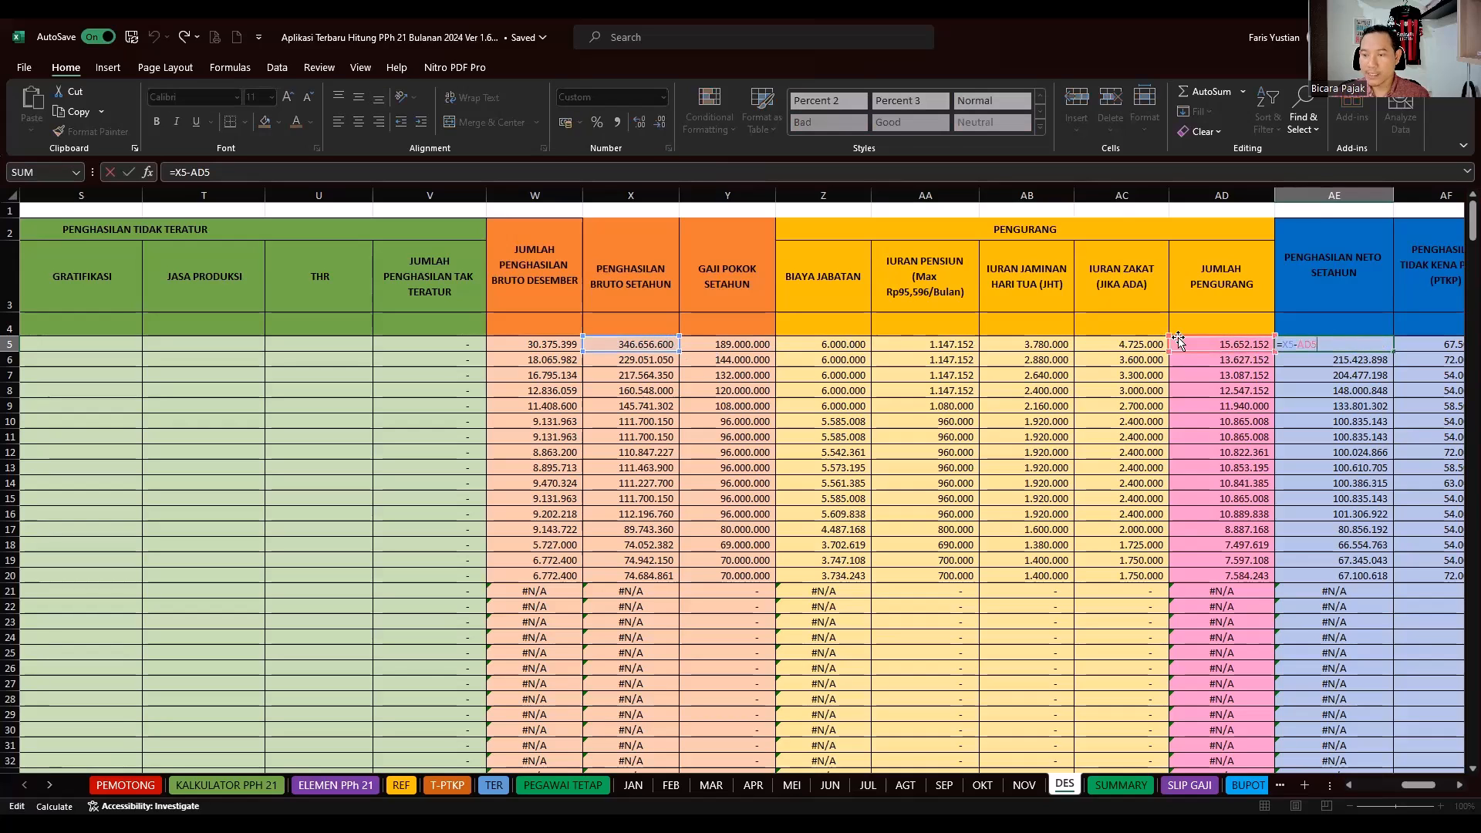
key("Return")
key("Up")
key("Right")
key("Right")
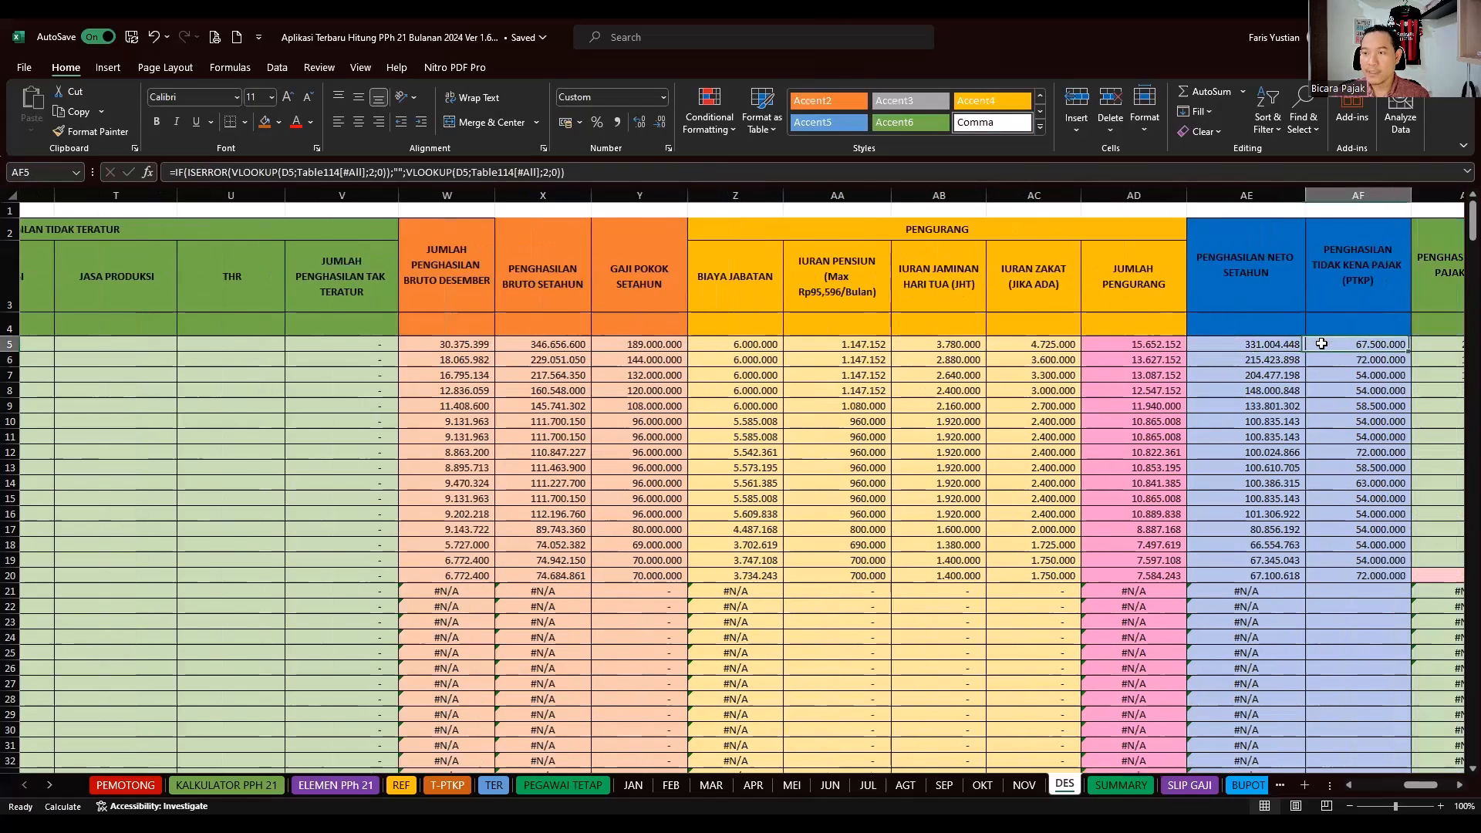
- Inspect the Penghasilan Kena Pajak formula in AG5 and its references to net income in AE5 and PTKP in AF5
scroll(1315, 344, "right", 1)
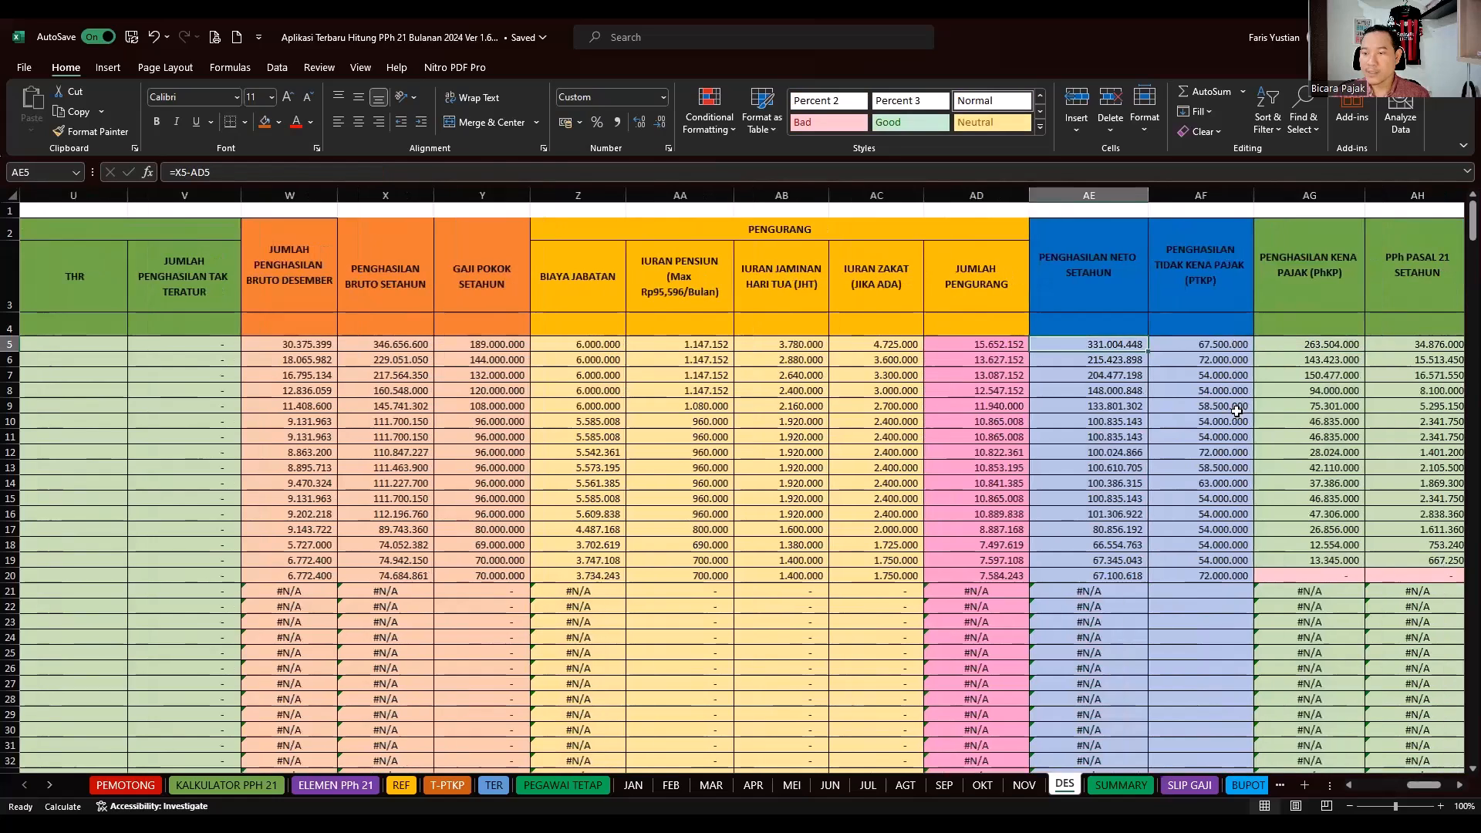
key("Left")
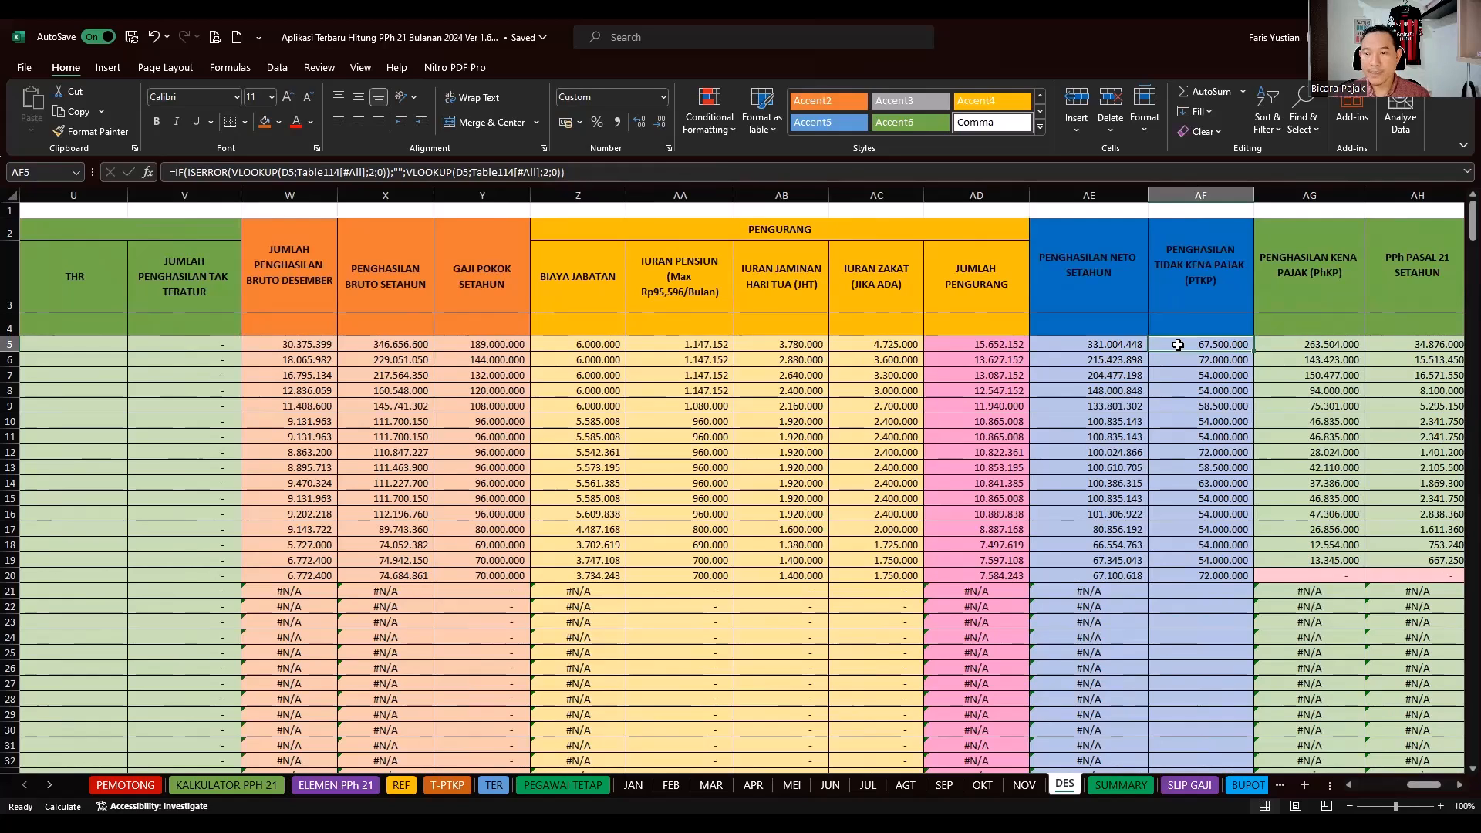
key("Right")
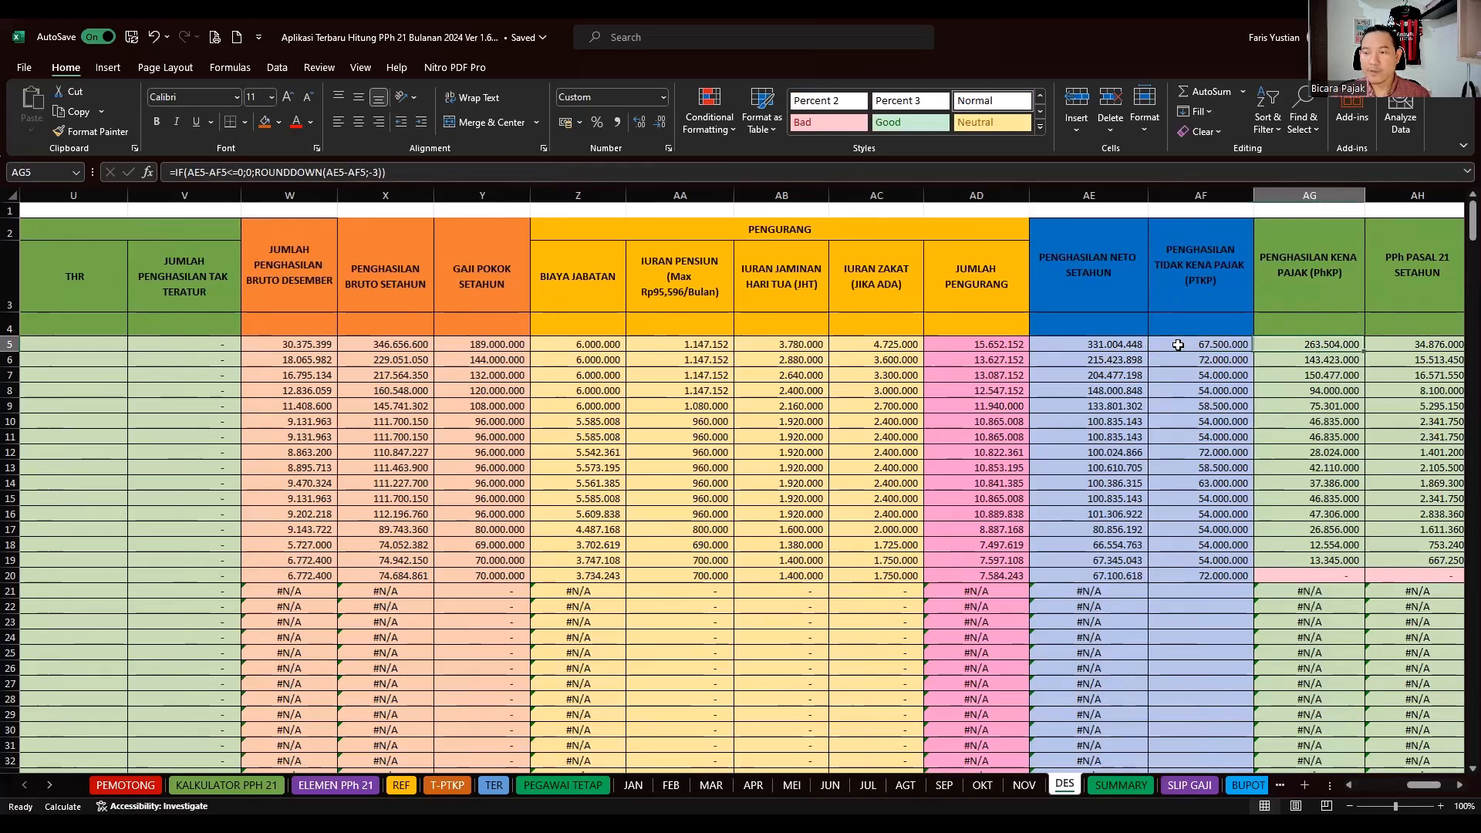
double_click(1311, 341)
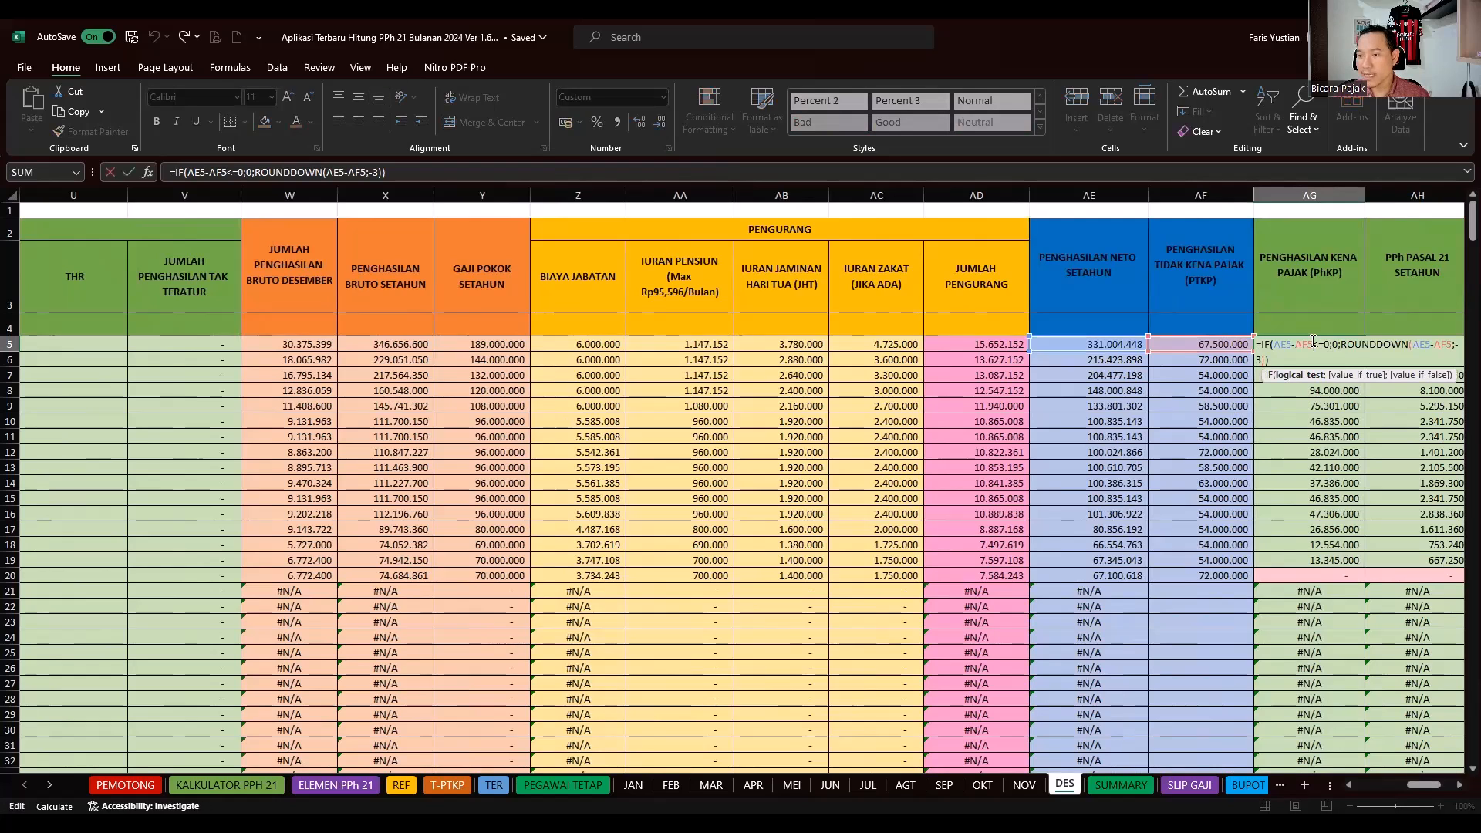
key("Escape")
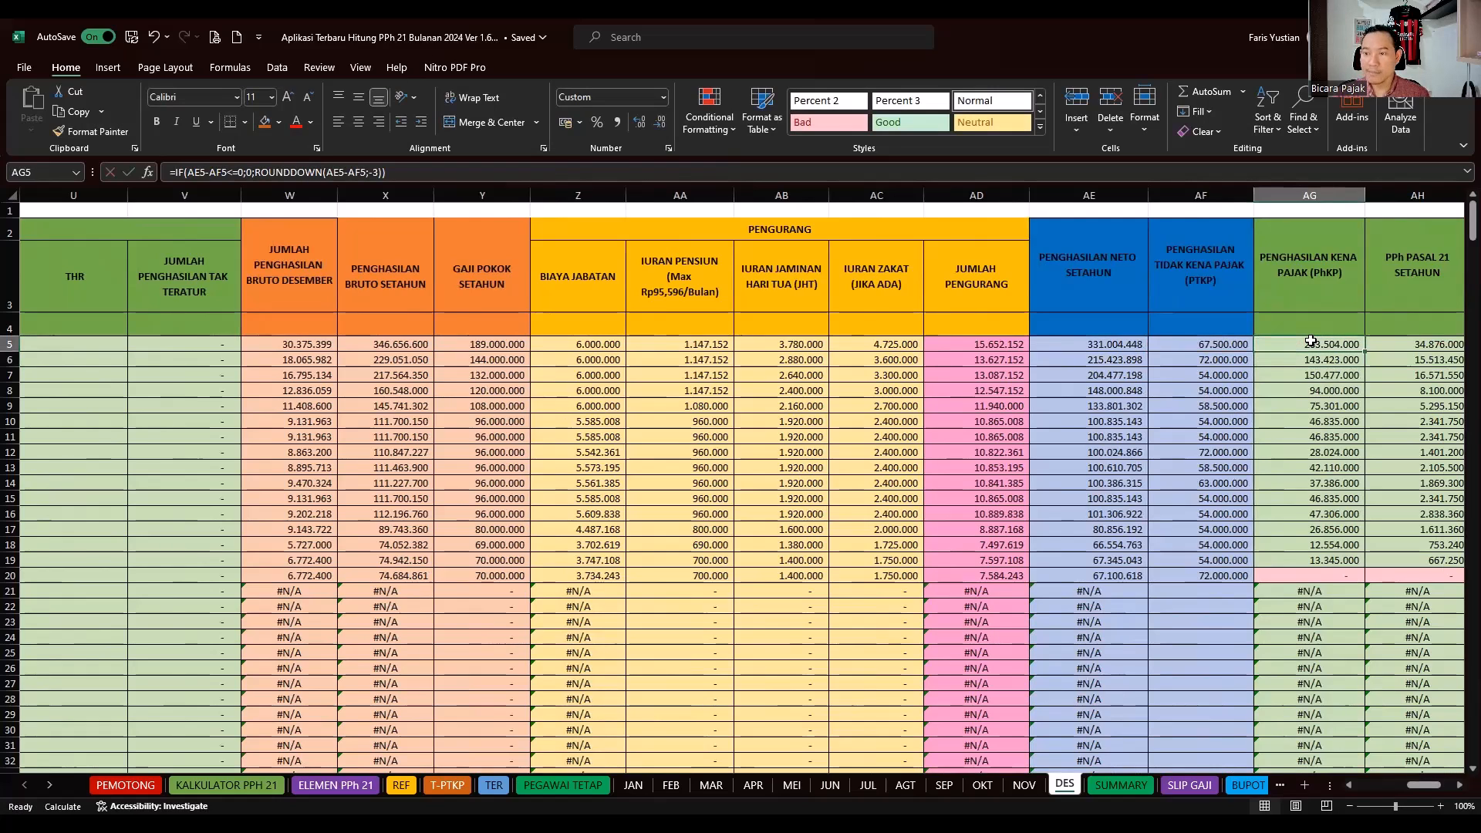
- Inspect the formulas for annual PPh 21 in AH5, January–November PPh 21 in AI5 and December PPh 21 in AJ5
scroll(1311, 341, "right", 3)
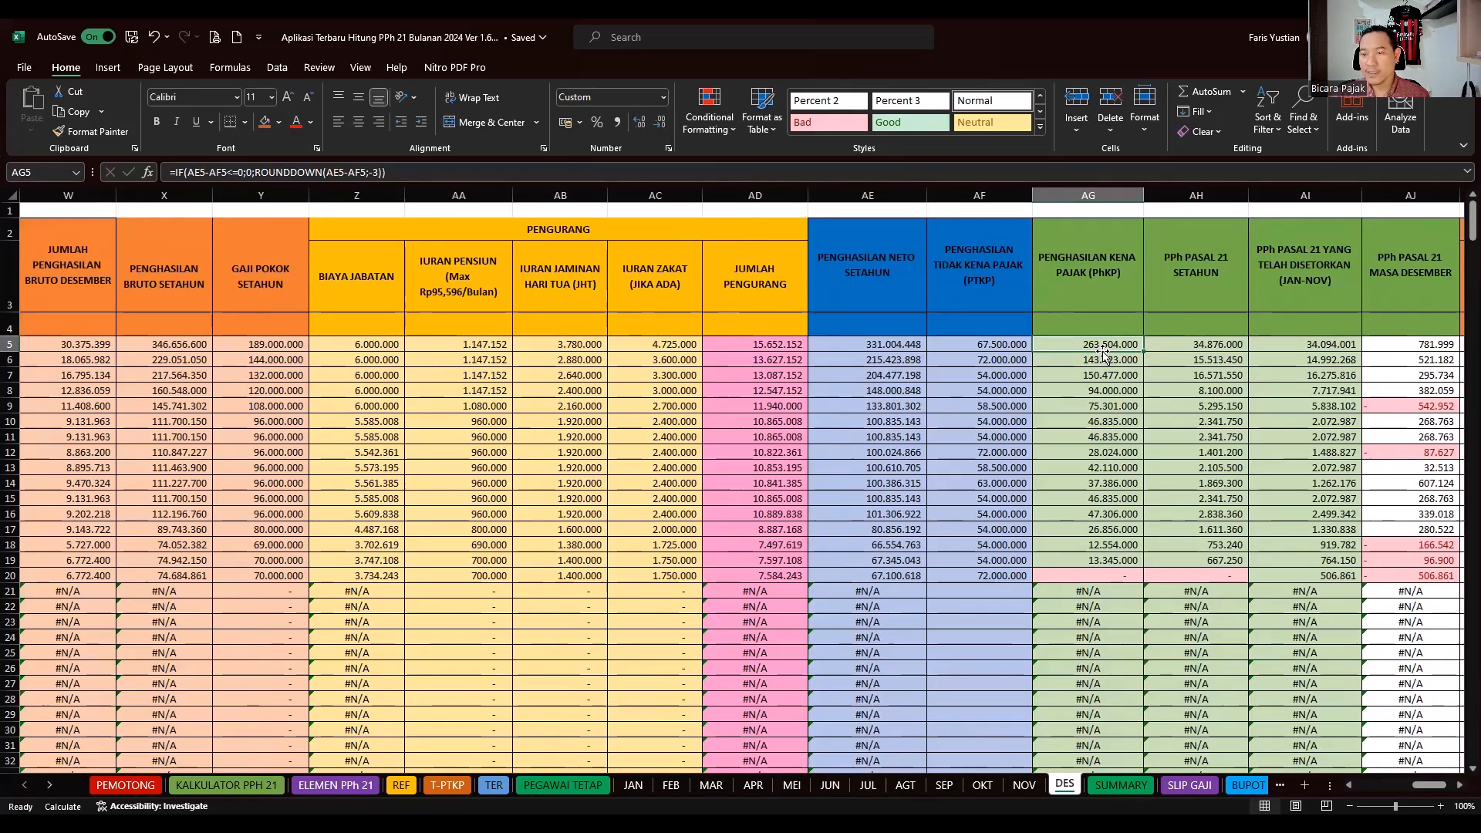
key("Right")
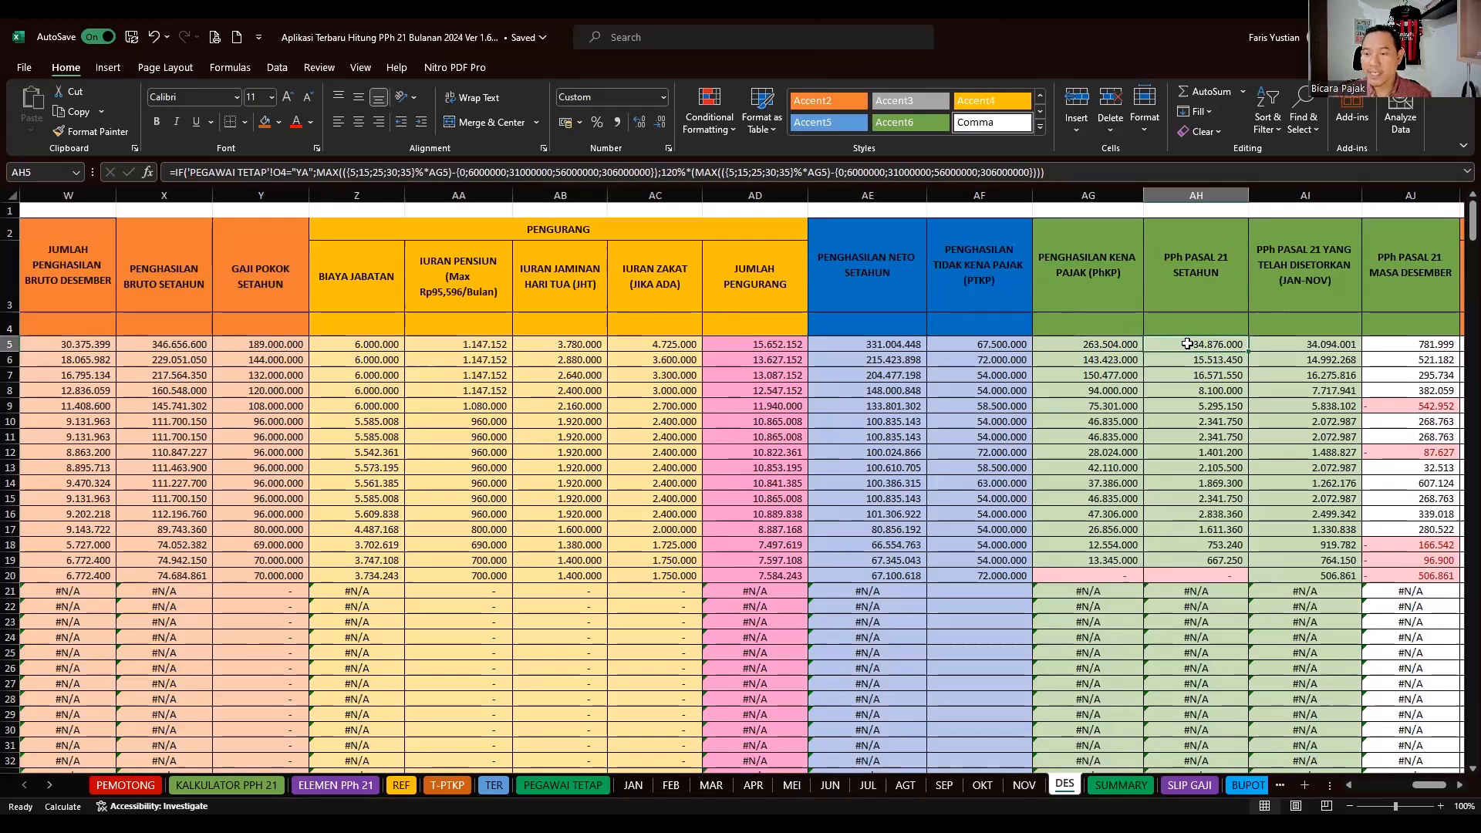
key("Right")
key("Right")
key("Left")
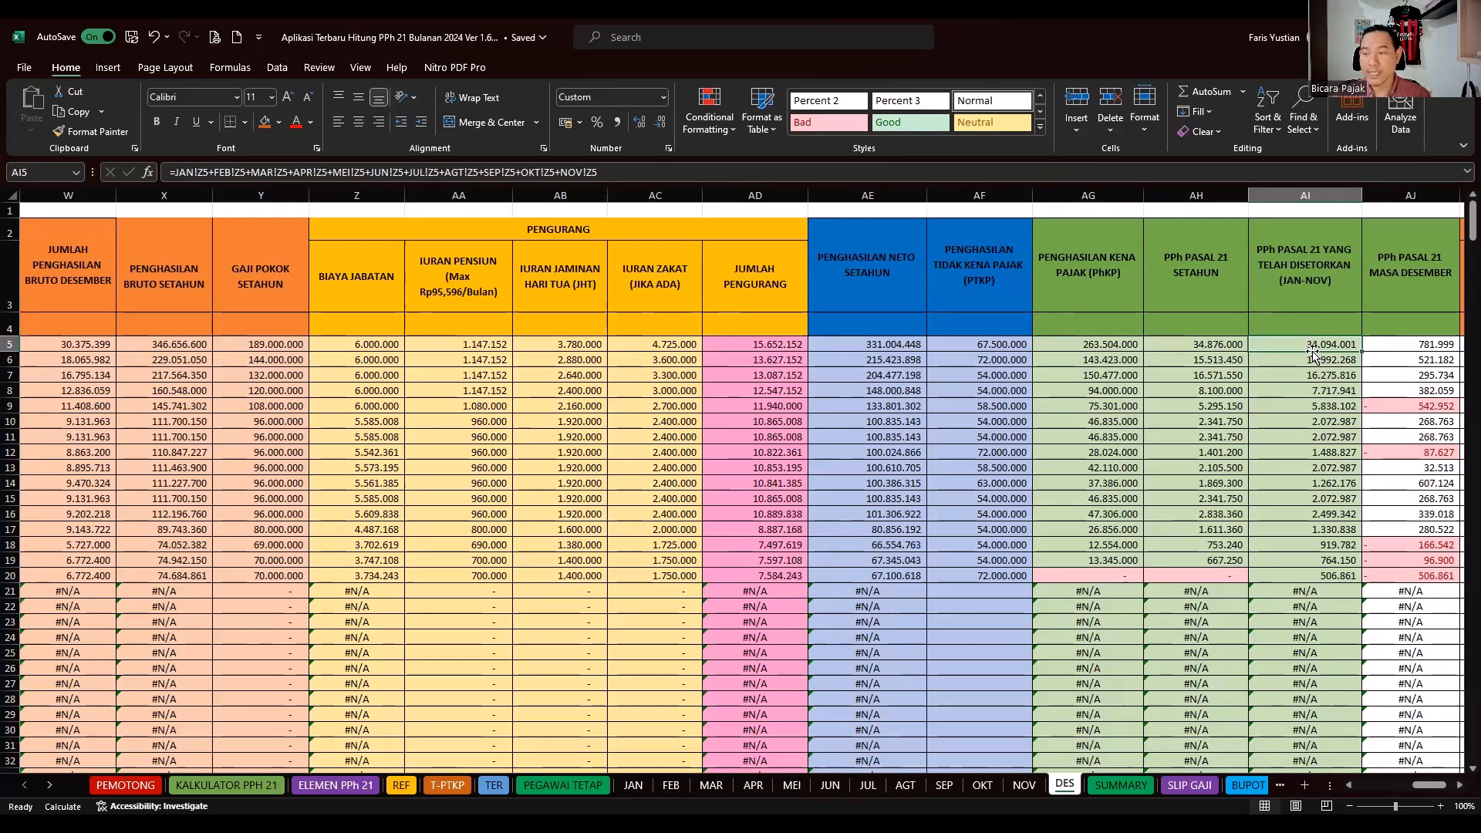
key("Right")
key("Right")
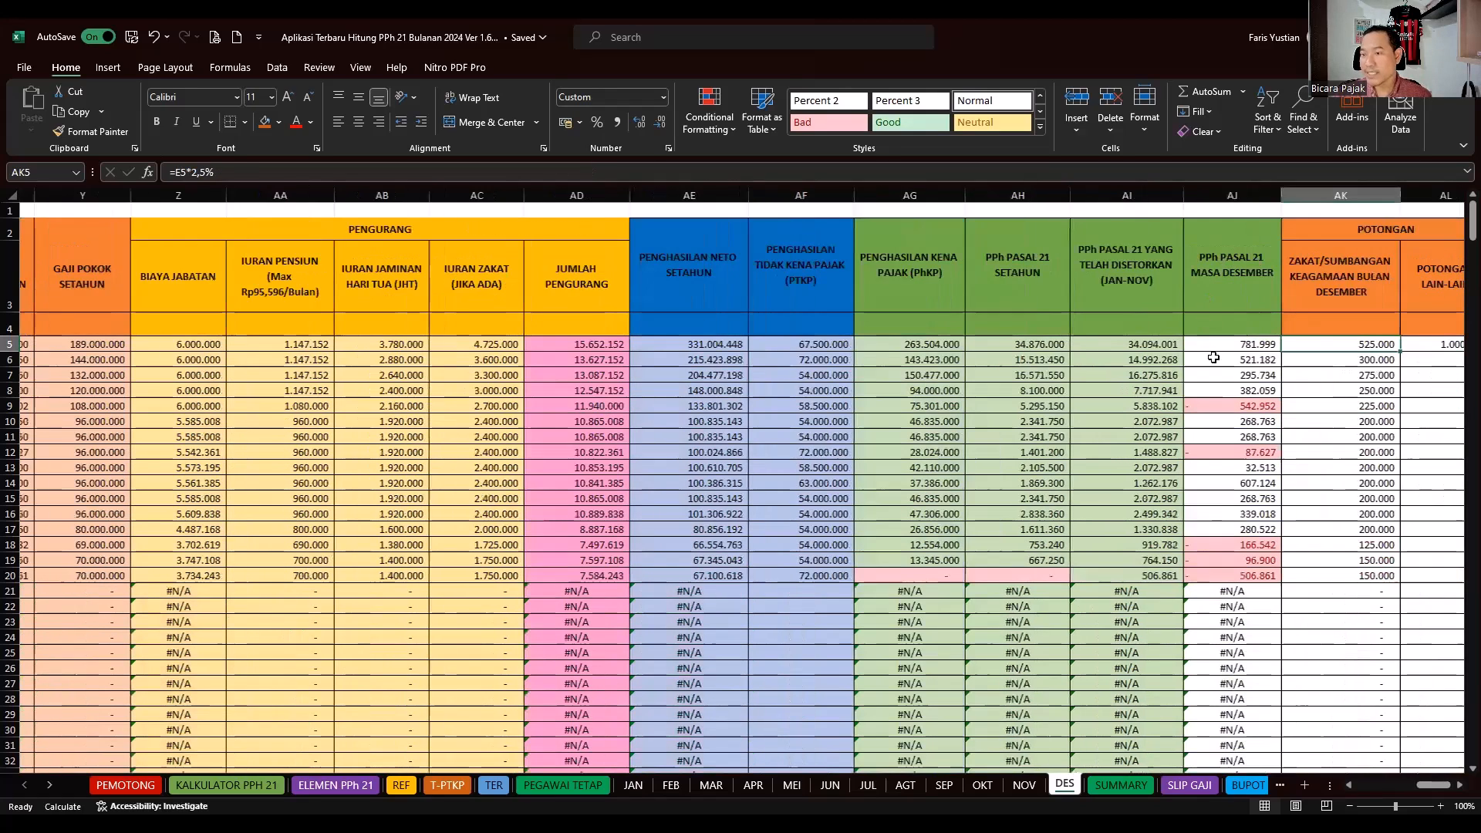
key("Left")
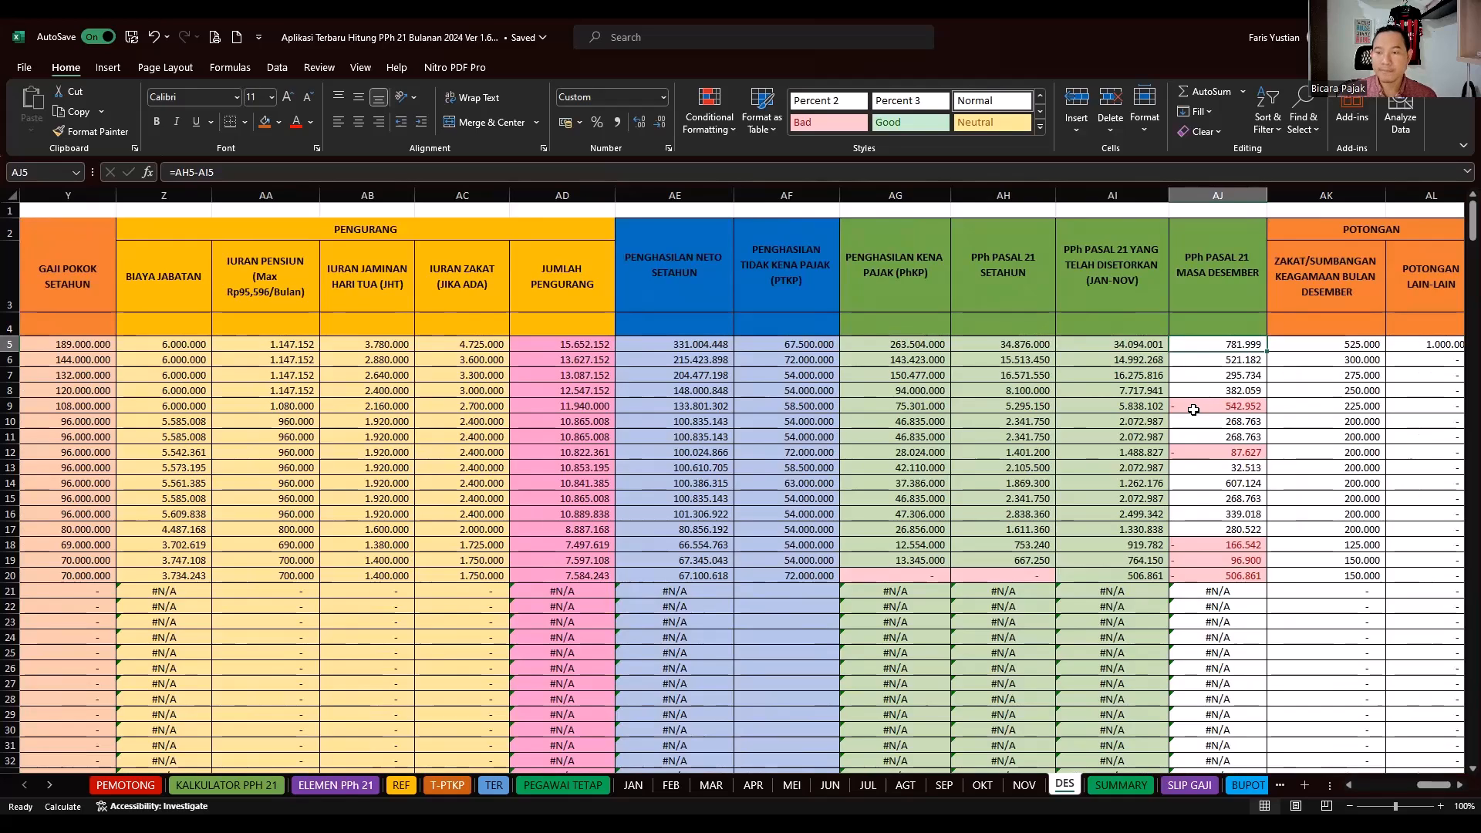
- Recheck the December PPh 21 in AJ5 against its two inputs, AH5 and AI5
left_click(1016, 341)
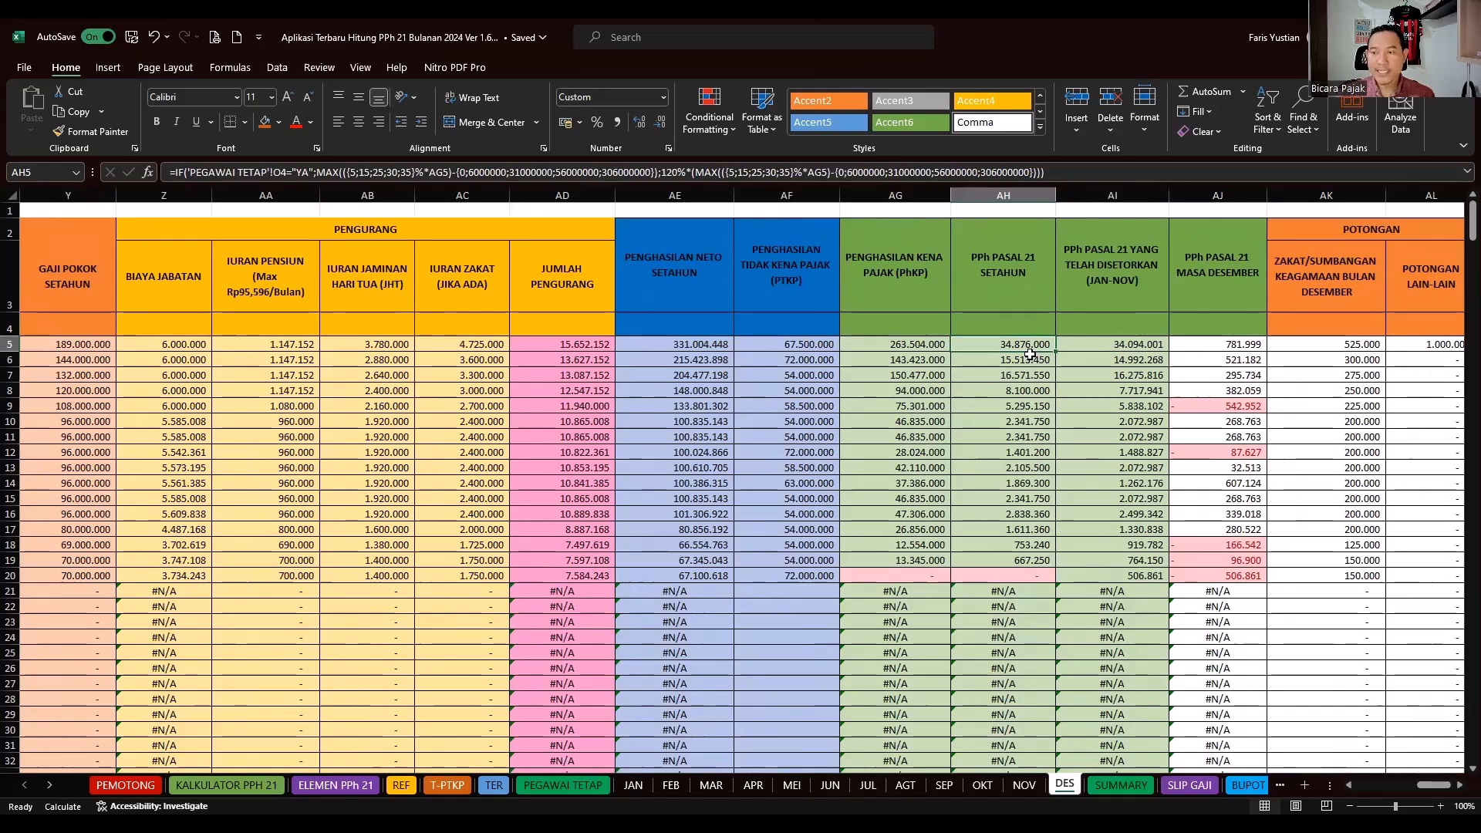
left_click(1131, 344)
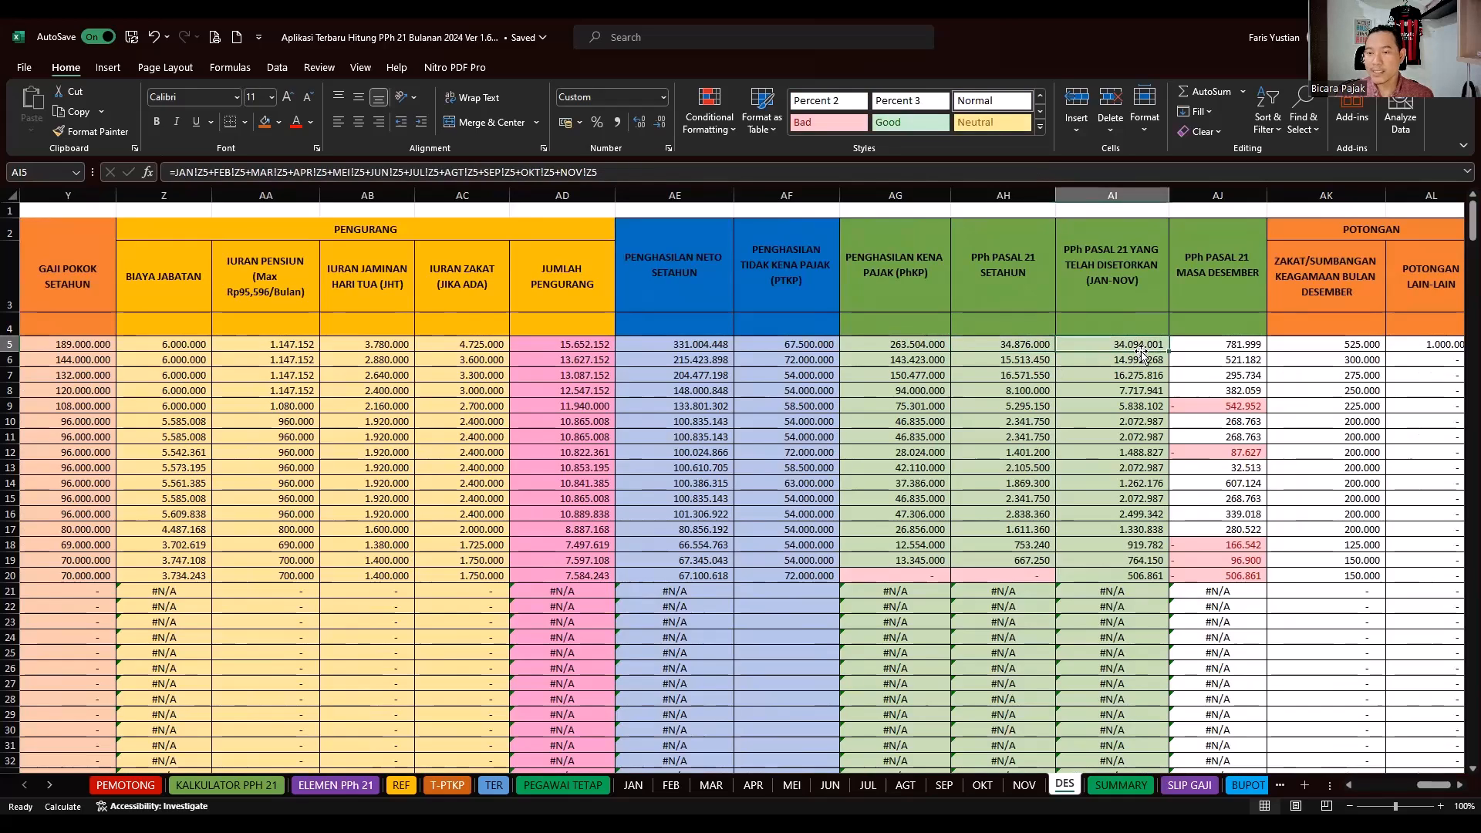
left_click(1232, 347)
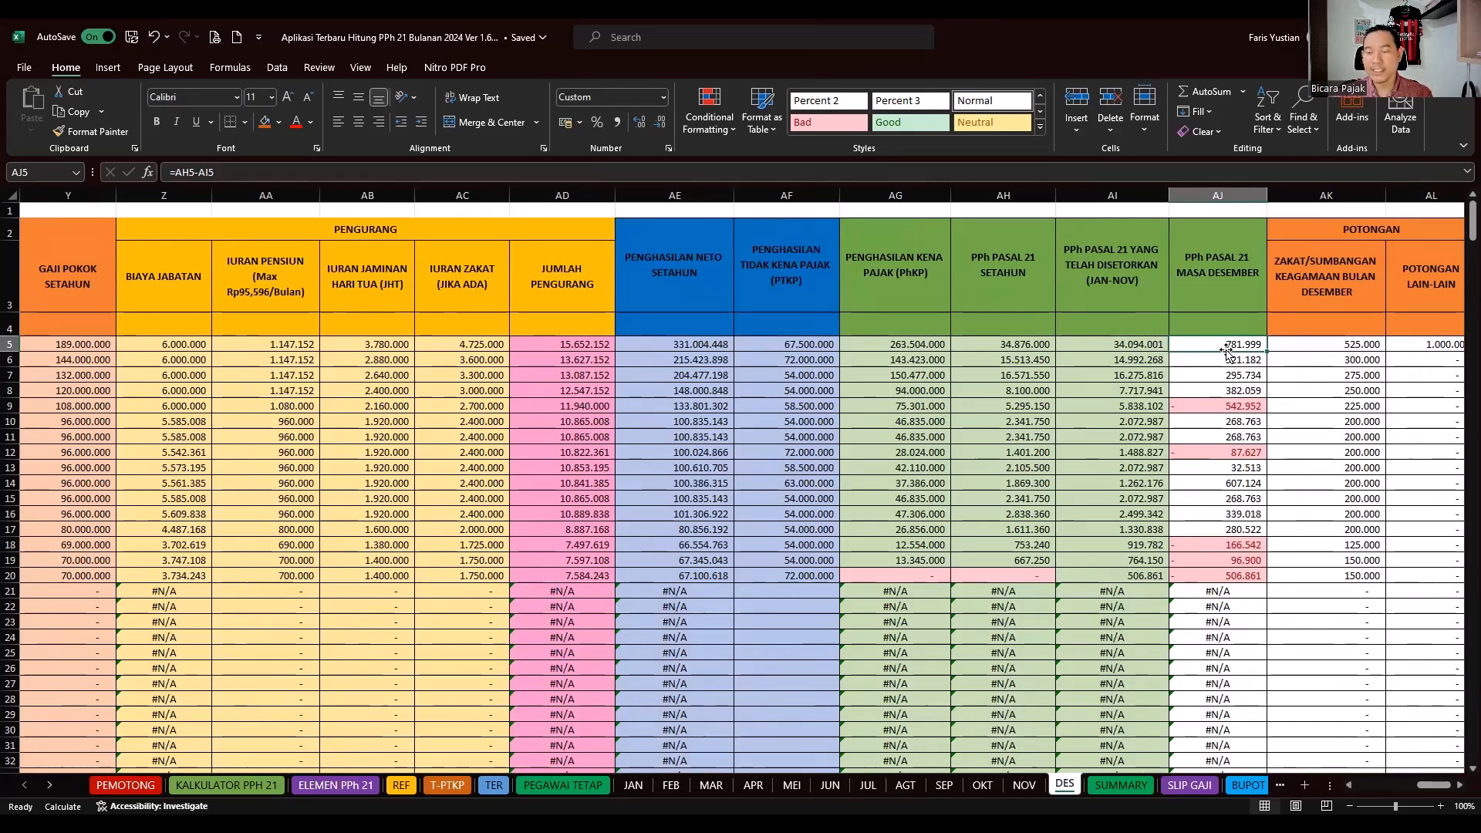
- Trace row 5 back from the December PPh 21 in AJ5 through deductions and irregular income to the regular income columns
key("Left")
key("Left")
key("Left")
key("Left")
key("Left")
key("Left")
key("Left")
key("Left")
key("Left")
key("Left")
key("Left")
key("Left")
key("Left")
key("Left")
key("Left")
key("Left")
key("Left")
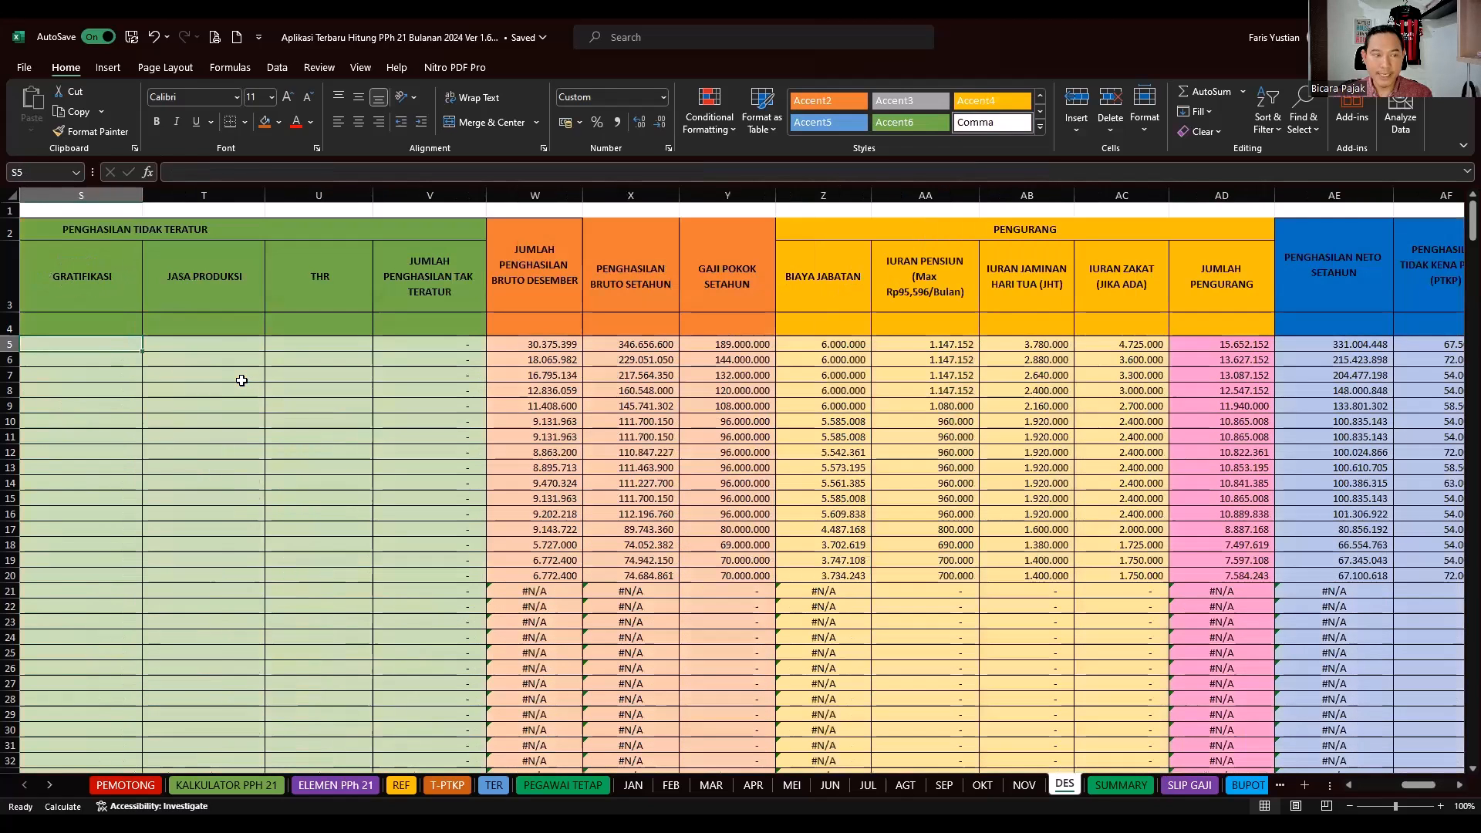
key("Left")
key("Left")
key("Left")
key("Left")
key("Left")
key("Left")
key("Left")
key("Left")
- Trace row 5 forward from the regular income columns to the December gross income formula in W5
key("Right")
key("Right")
key("Right")
key("Right")
key("Right")
key("Right")
key("Right")
key("Right")
key("Right")
key("Right")
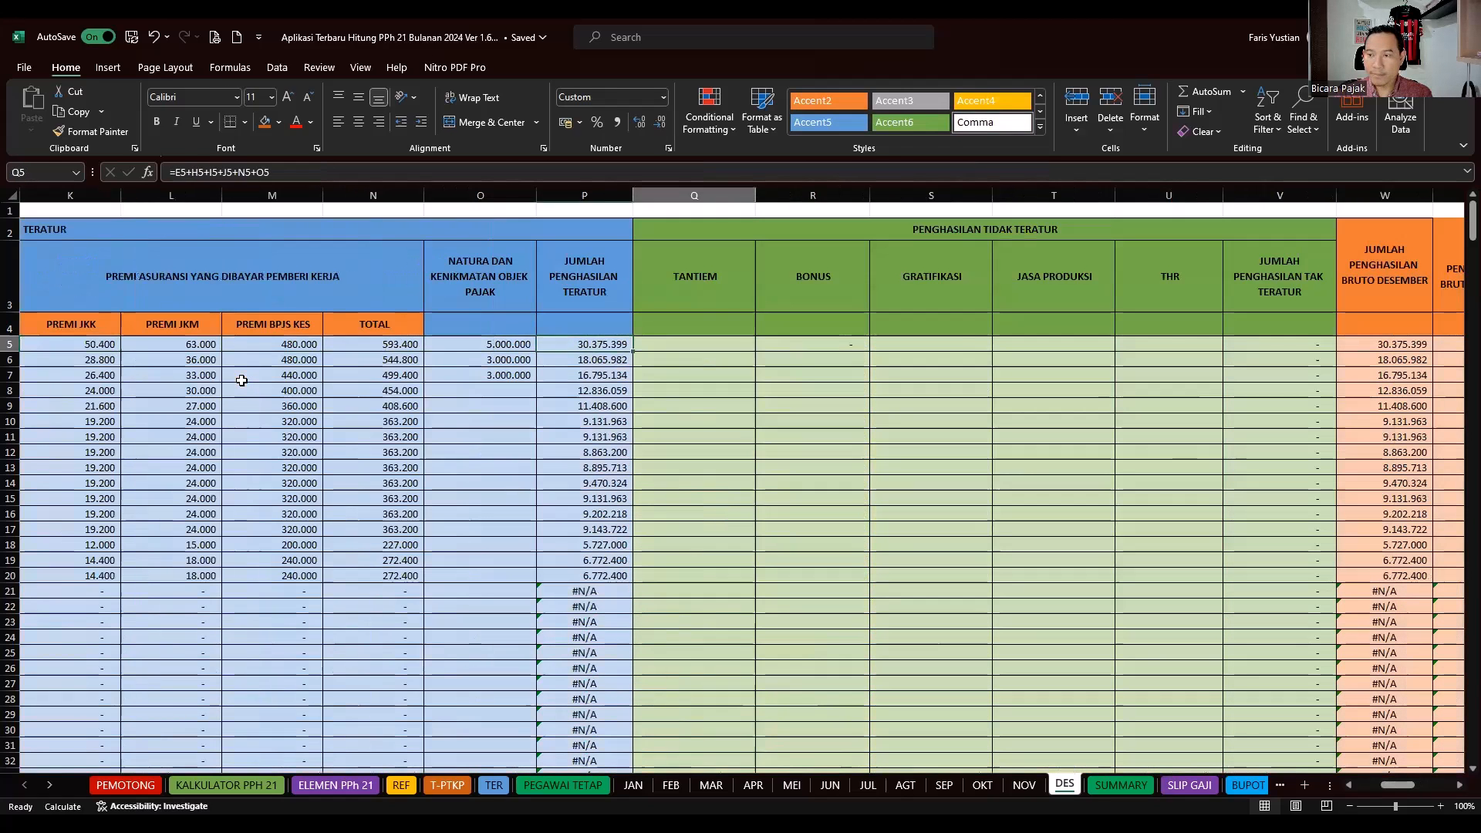
key("Right")
key("Right")
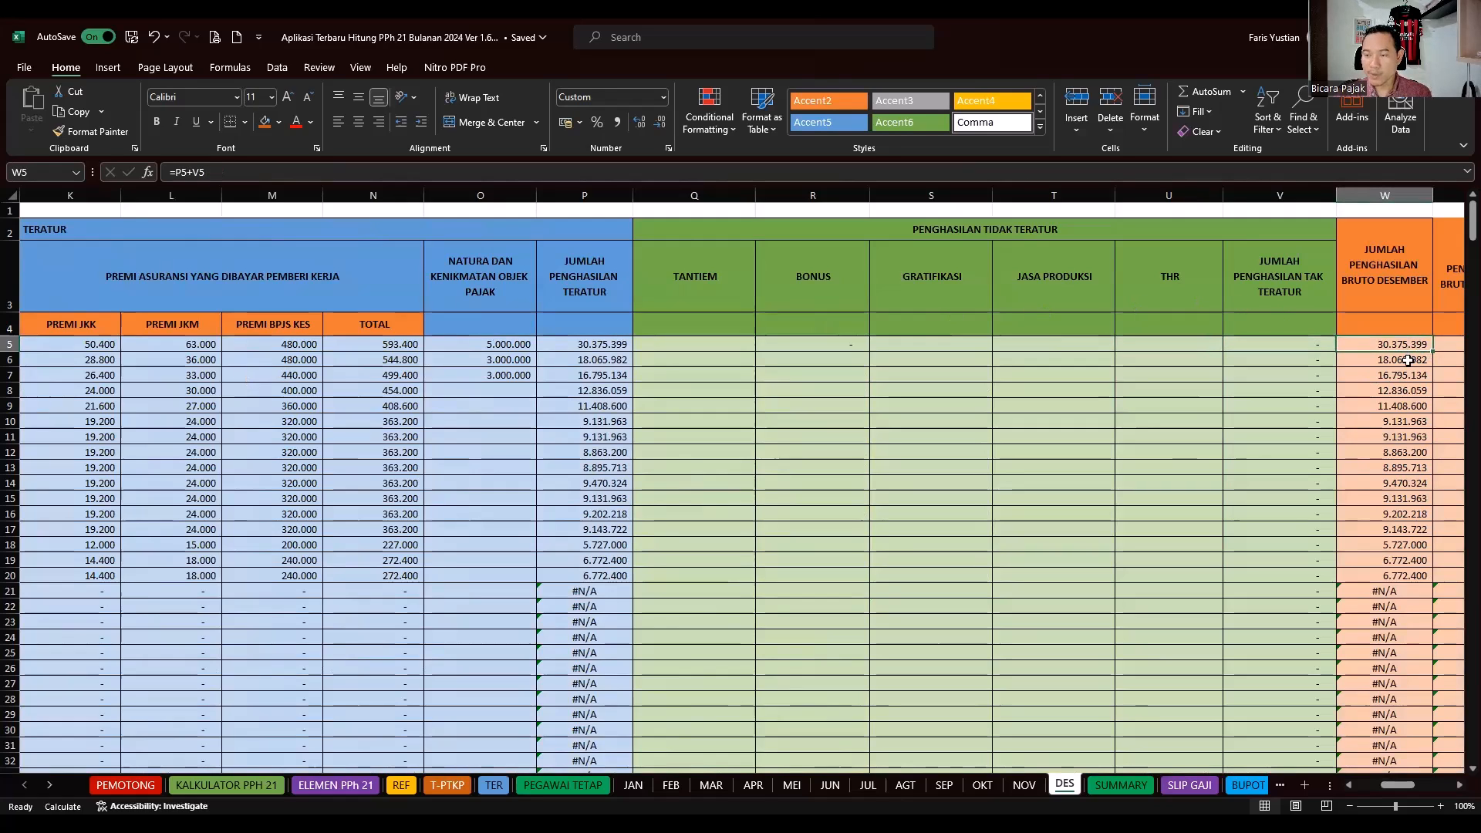
- Review annual gross income in X5 and annual base salary in Y5, returning to December gross income in W5
key("Right")
key("Right")
key("Right")
key("Right")
key("Right")
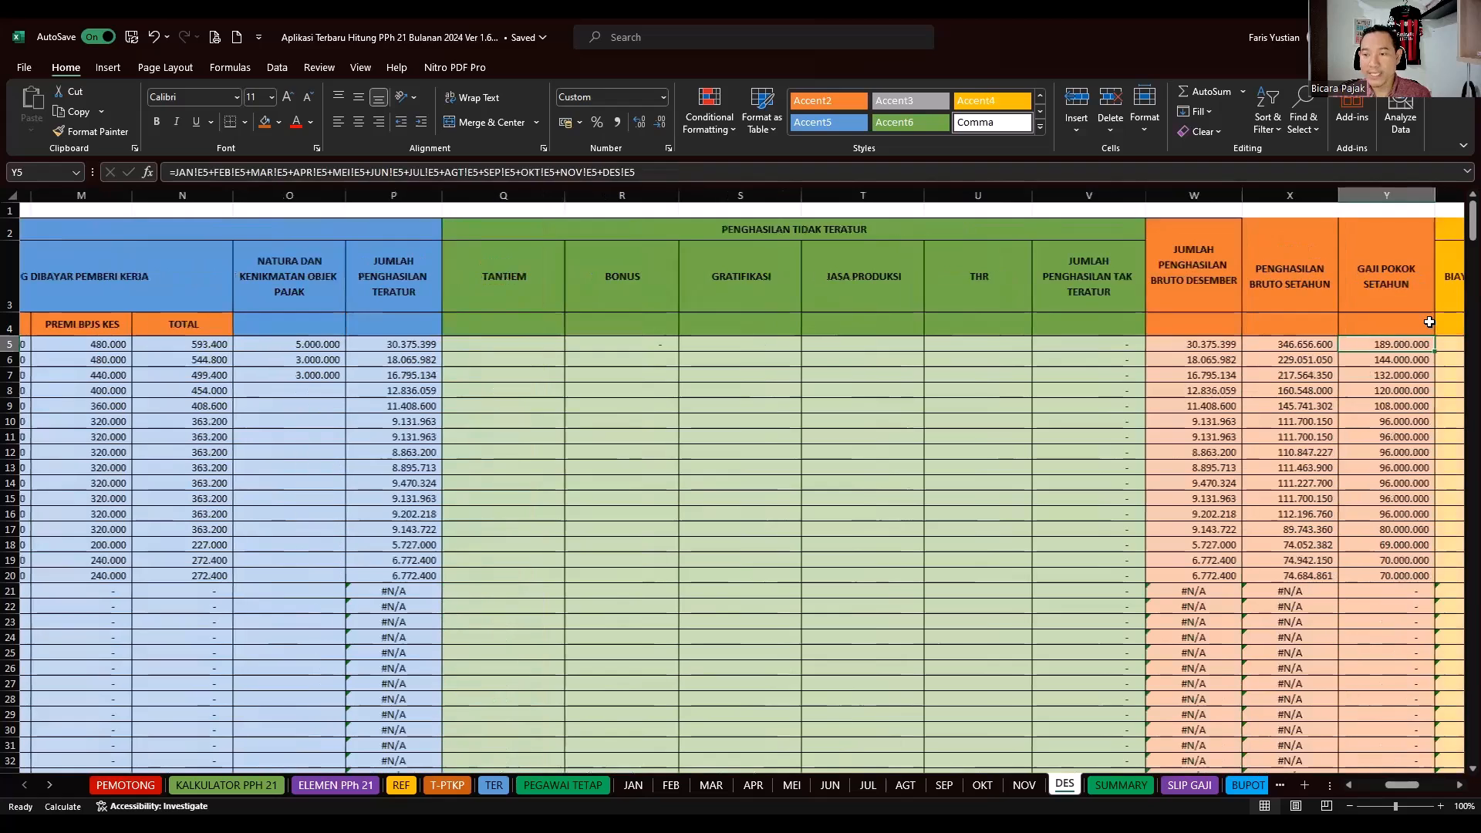
key("Left")
key("Left")
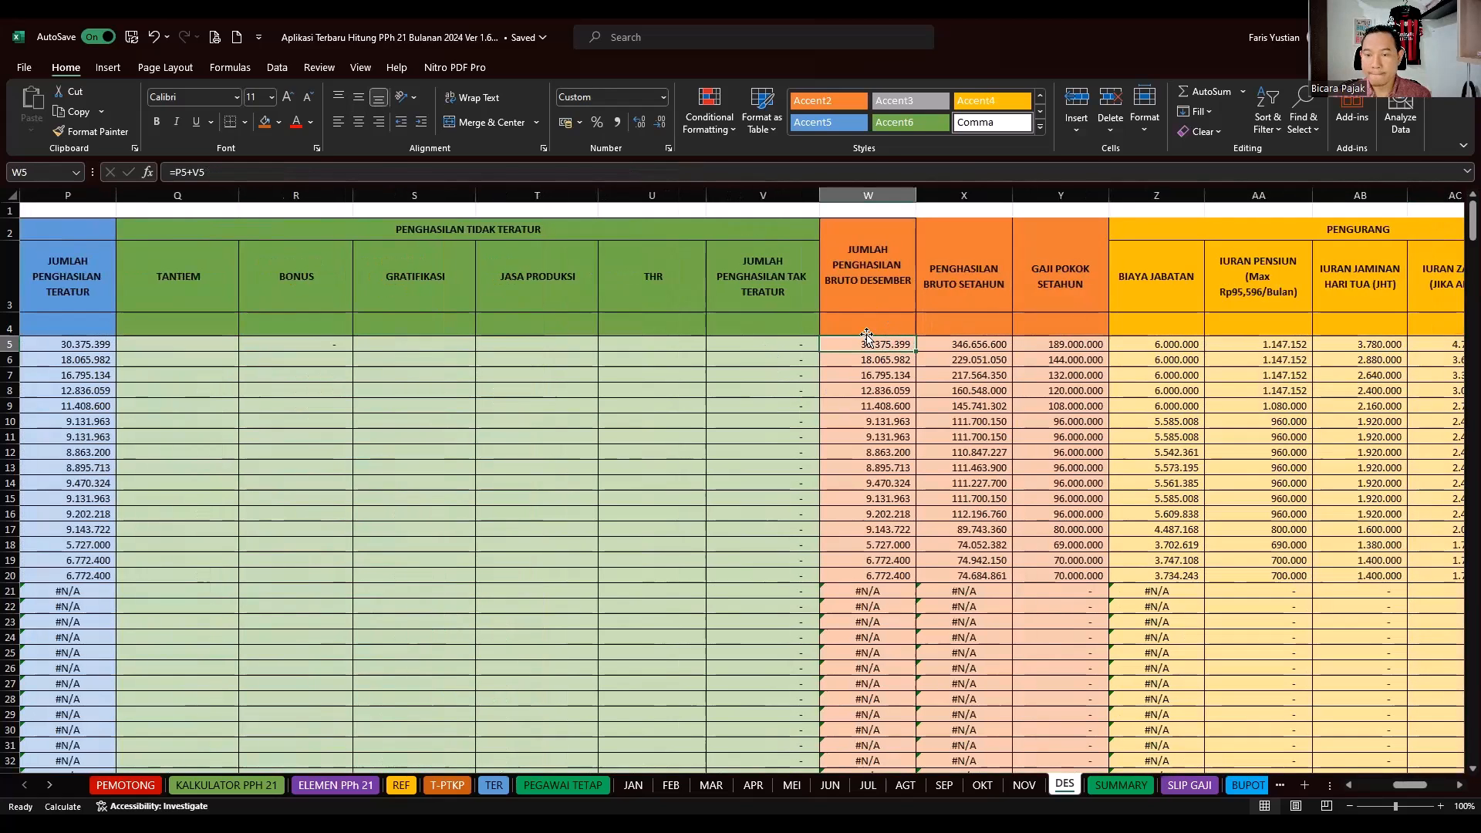
- Follow row 5 from W5 through the deductions, taxable income and Potongan columns, ending on December PPh 21 in AJ5
key("Right")
key("Right")
key("Right")
key("Right")
key("Right")
key("Right")
key("Right")
key("Right")
key("Right")
key("Right")
key("Right")
key("Right")
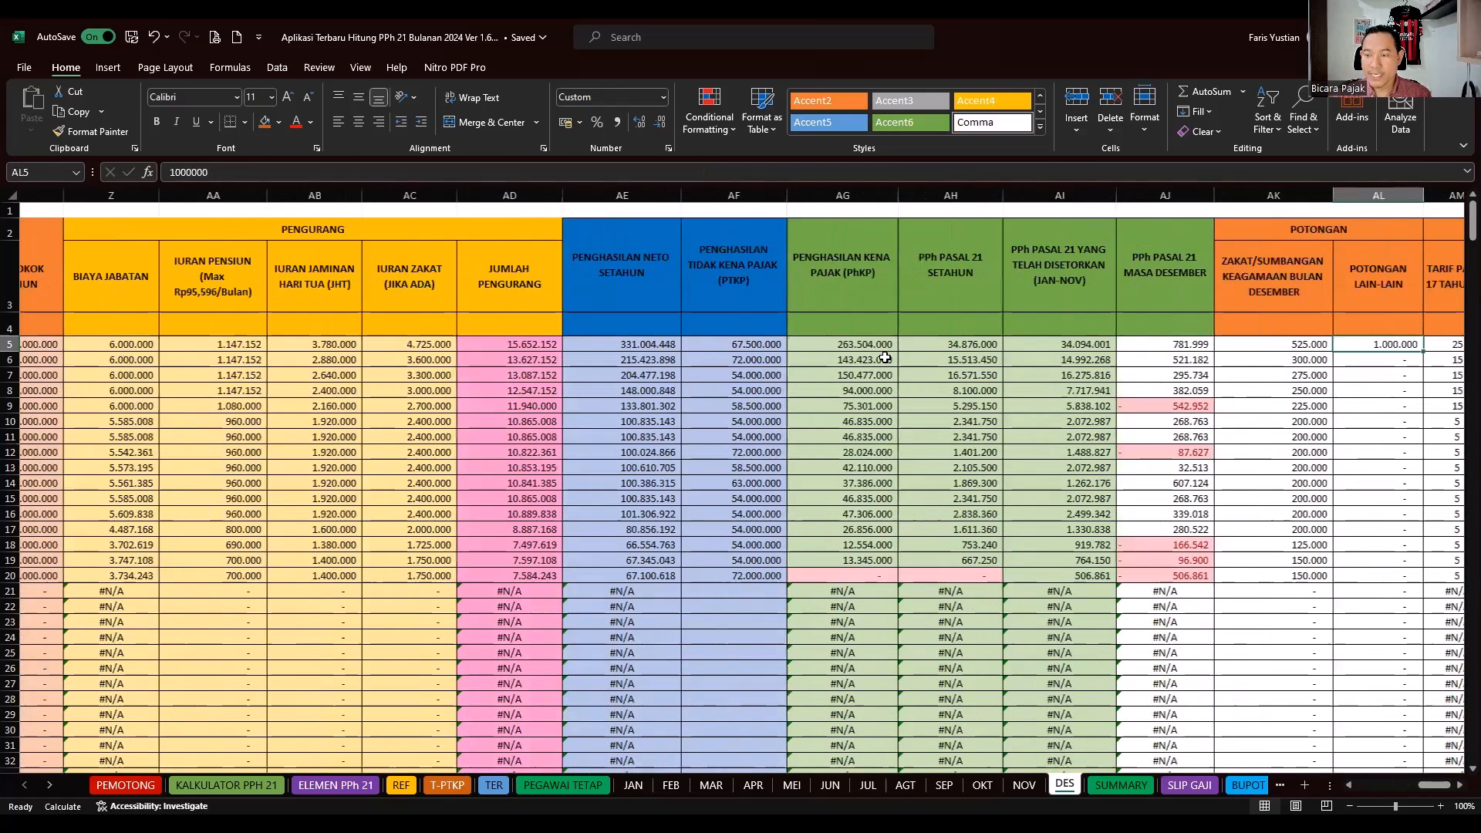
key("Right")
key("Left")
key("Left")
key("Left")
- Enlarge the sheet to 145% and select the December PPh 21 cell AJ5
scroll(897, 377, "up", 1)
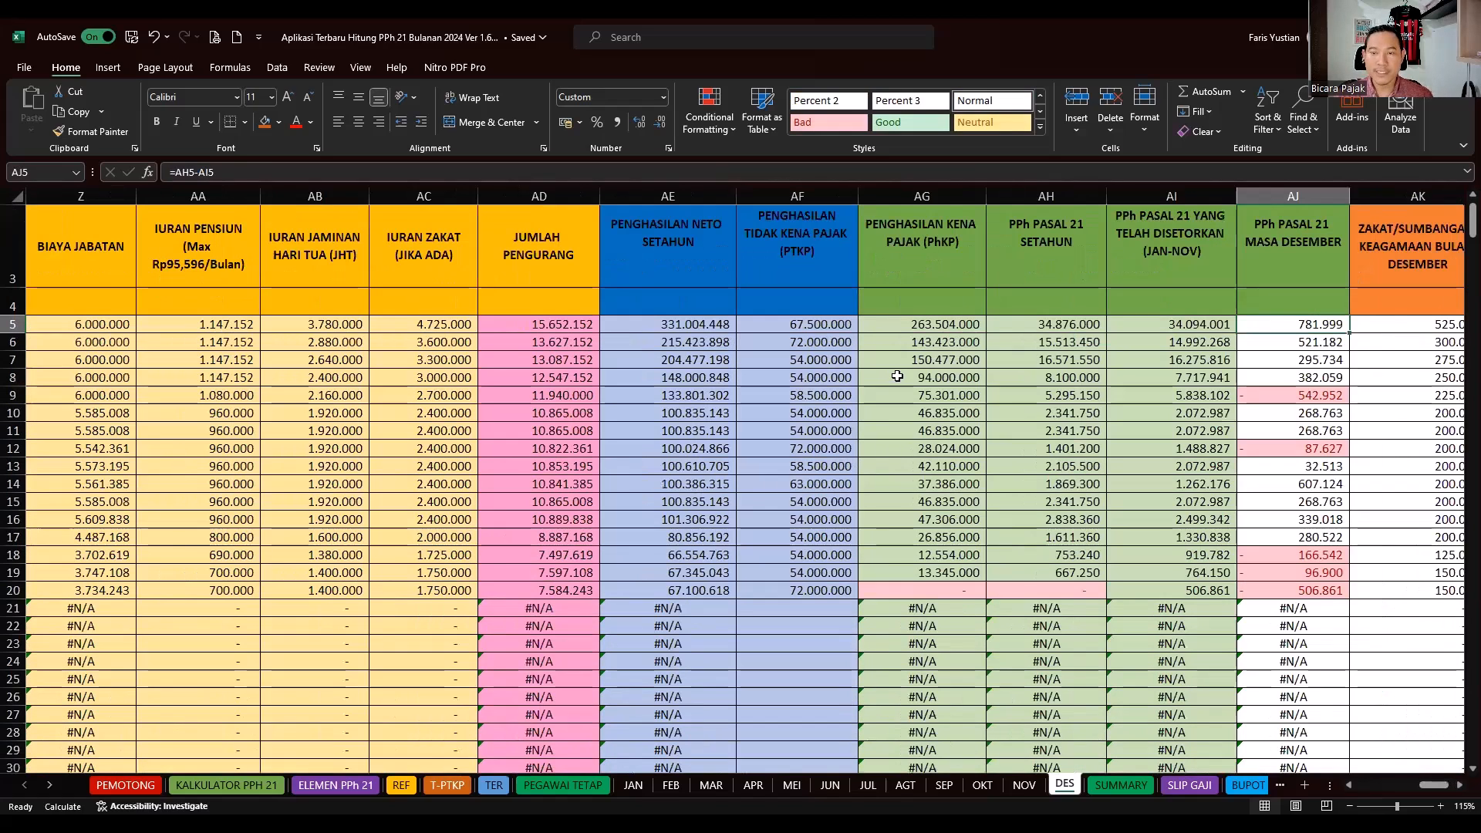
scroll(896, 377, "up", 1)
scroll(1318, 435, "up", 1)
key("Down")
left_click(1314, 413)
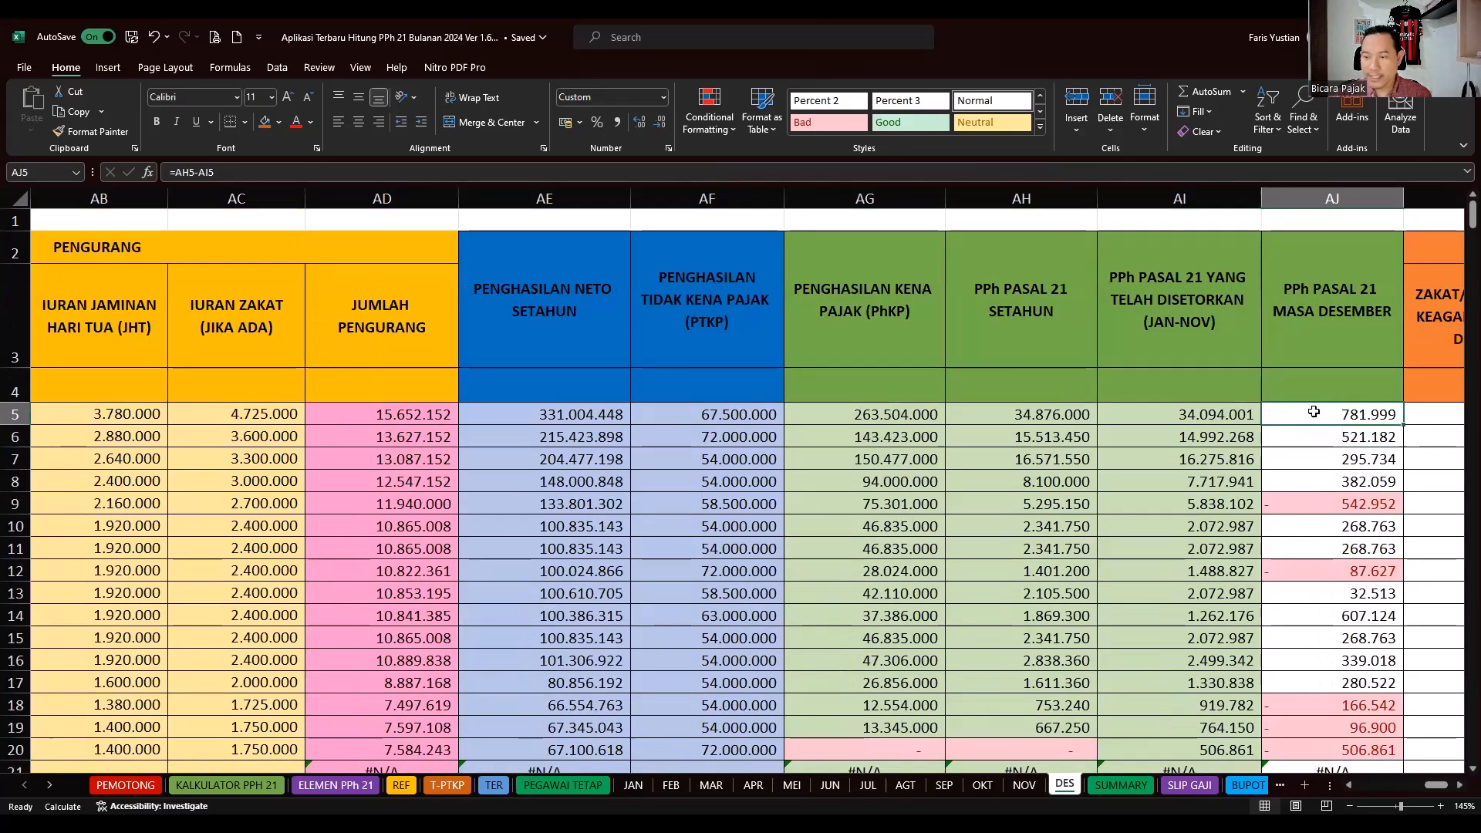
- Retrace row 5 from AJ5 back to the irregular income columns and return to December gross income in W5
key("Left")
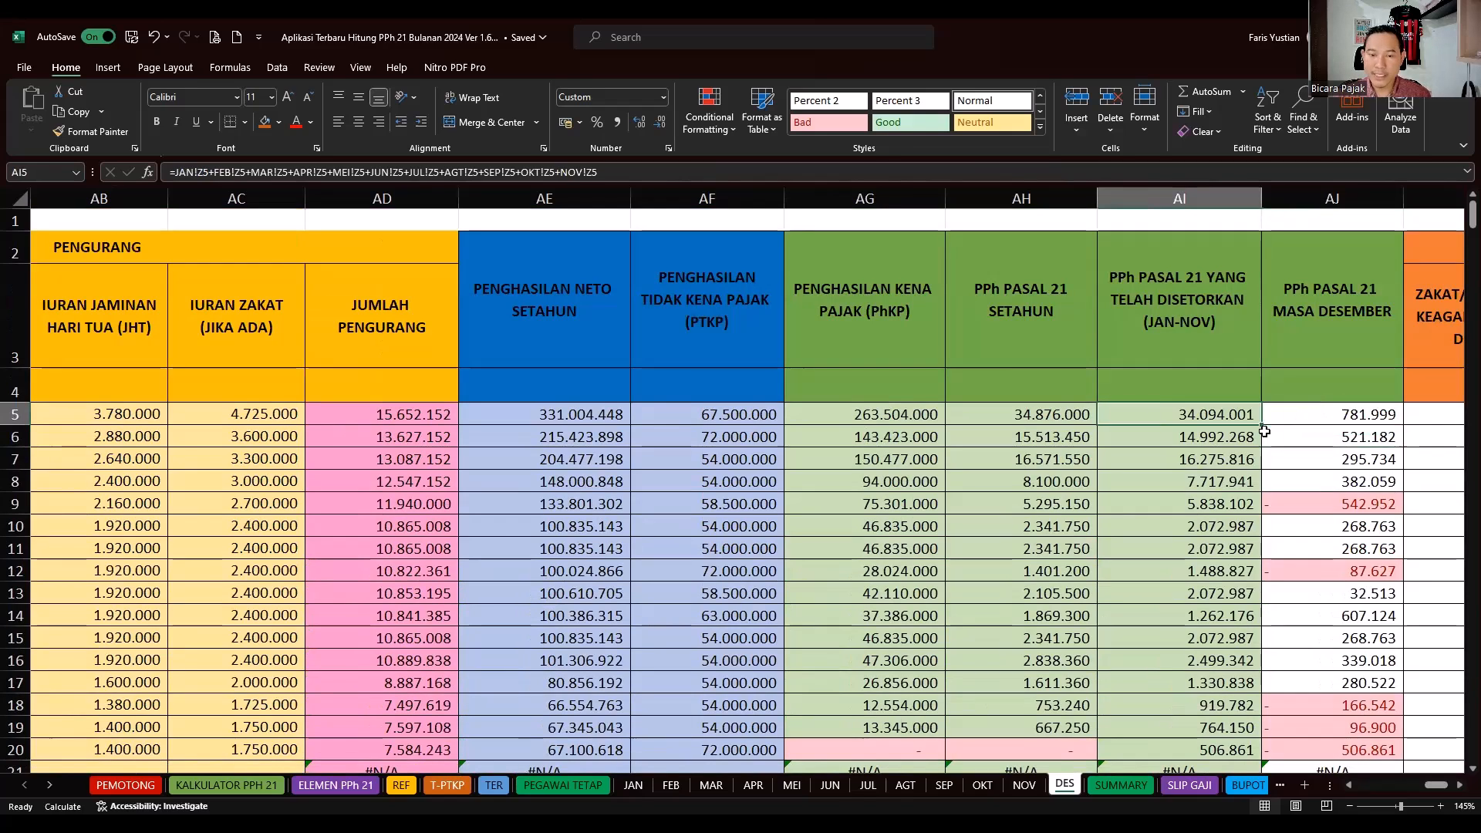
key("Left")
key("Left")
key("Left")
key("Left")
key("Left")
key("Left")
key("Left")
key("Left")
key("Left")
key("Left")
key("Left")
key("Left")
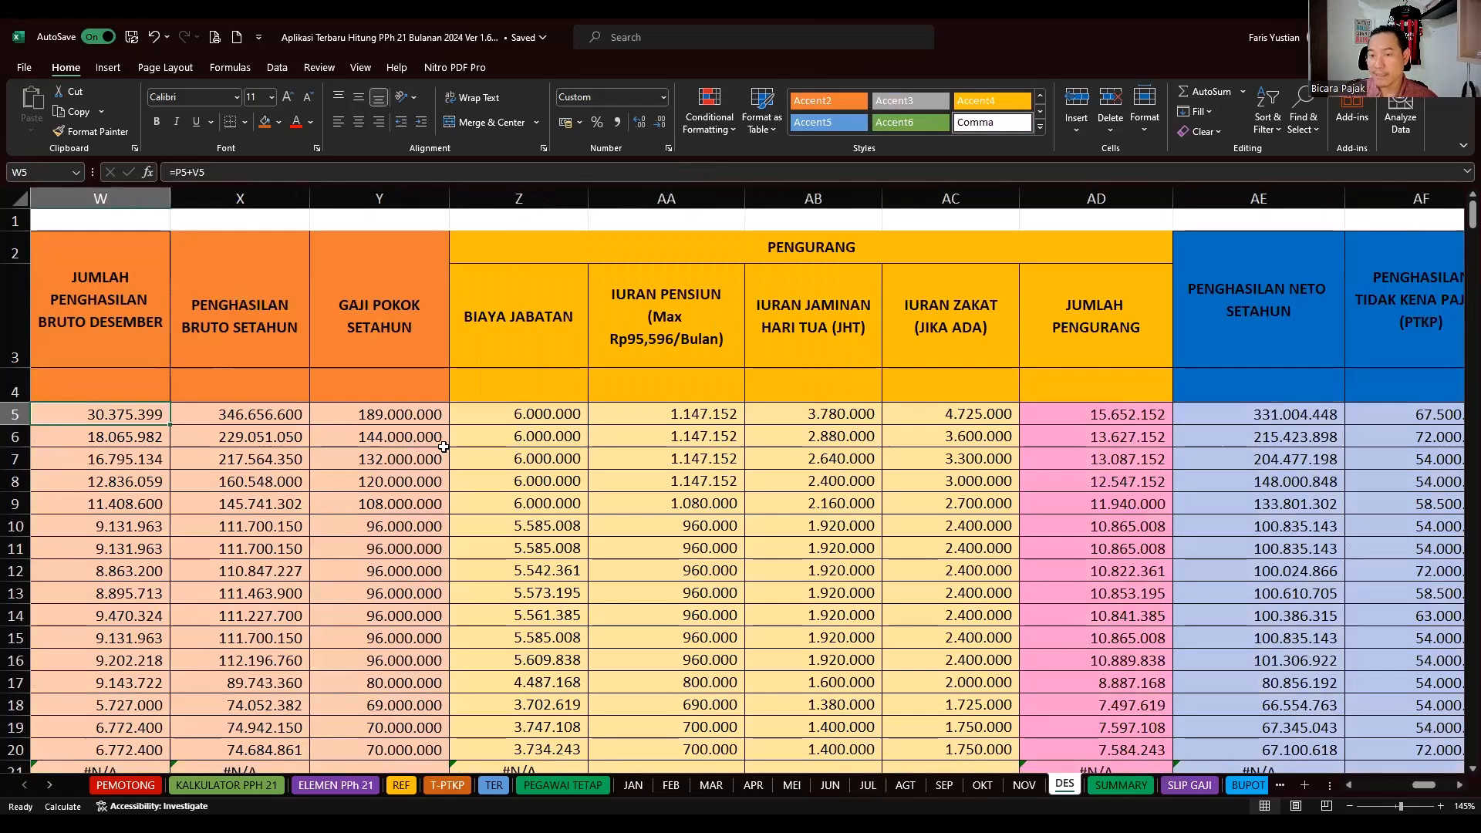
key("Left")
key("Left")
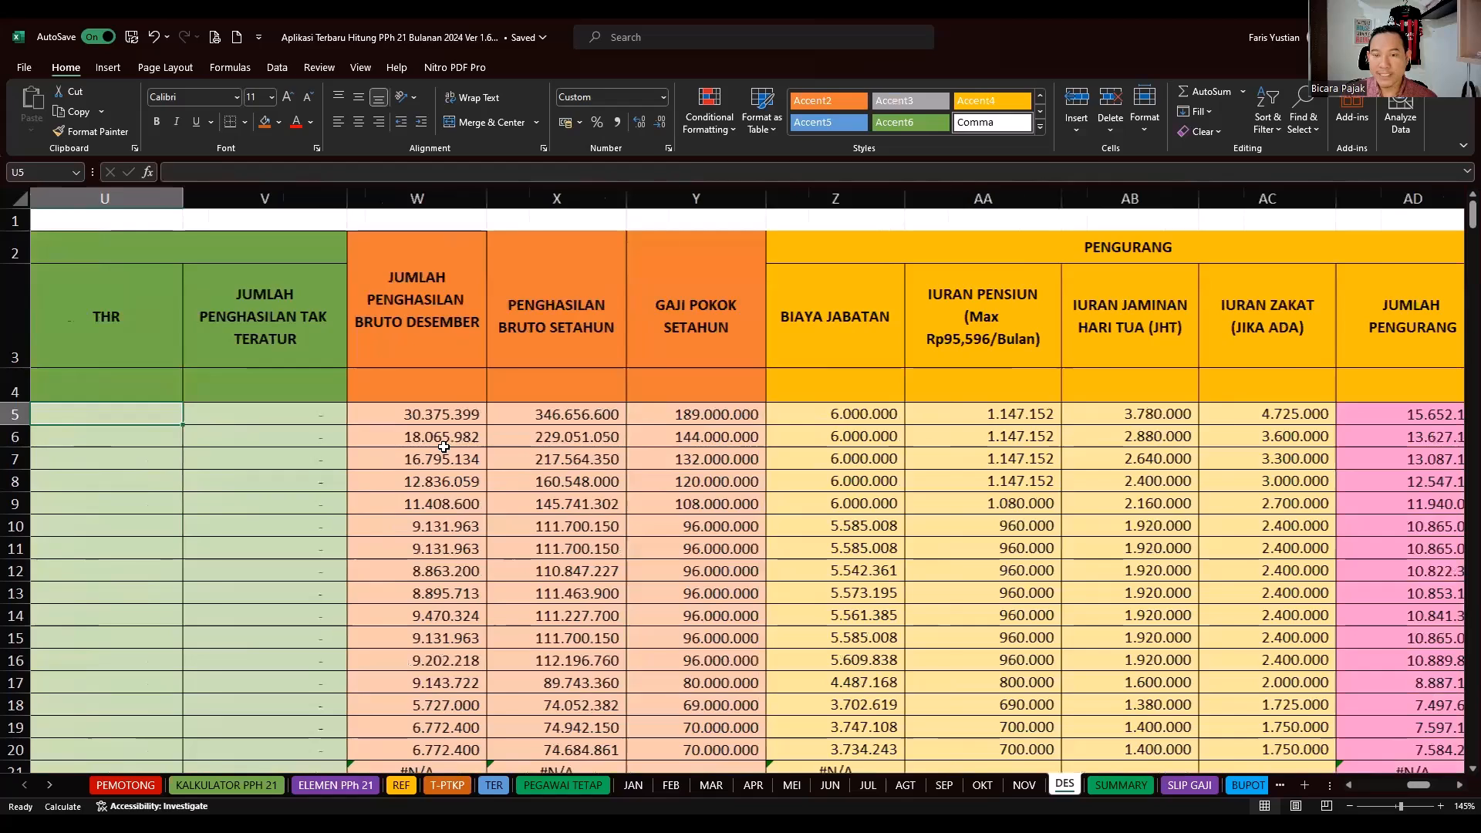
key("Left")
key("Right")
key("Right")
key("Right")
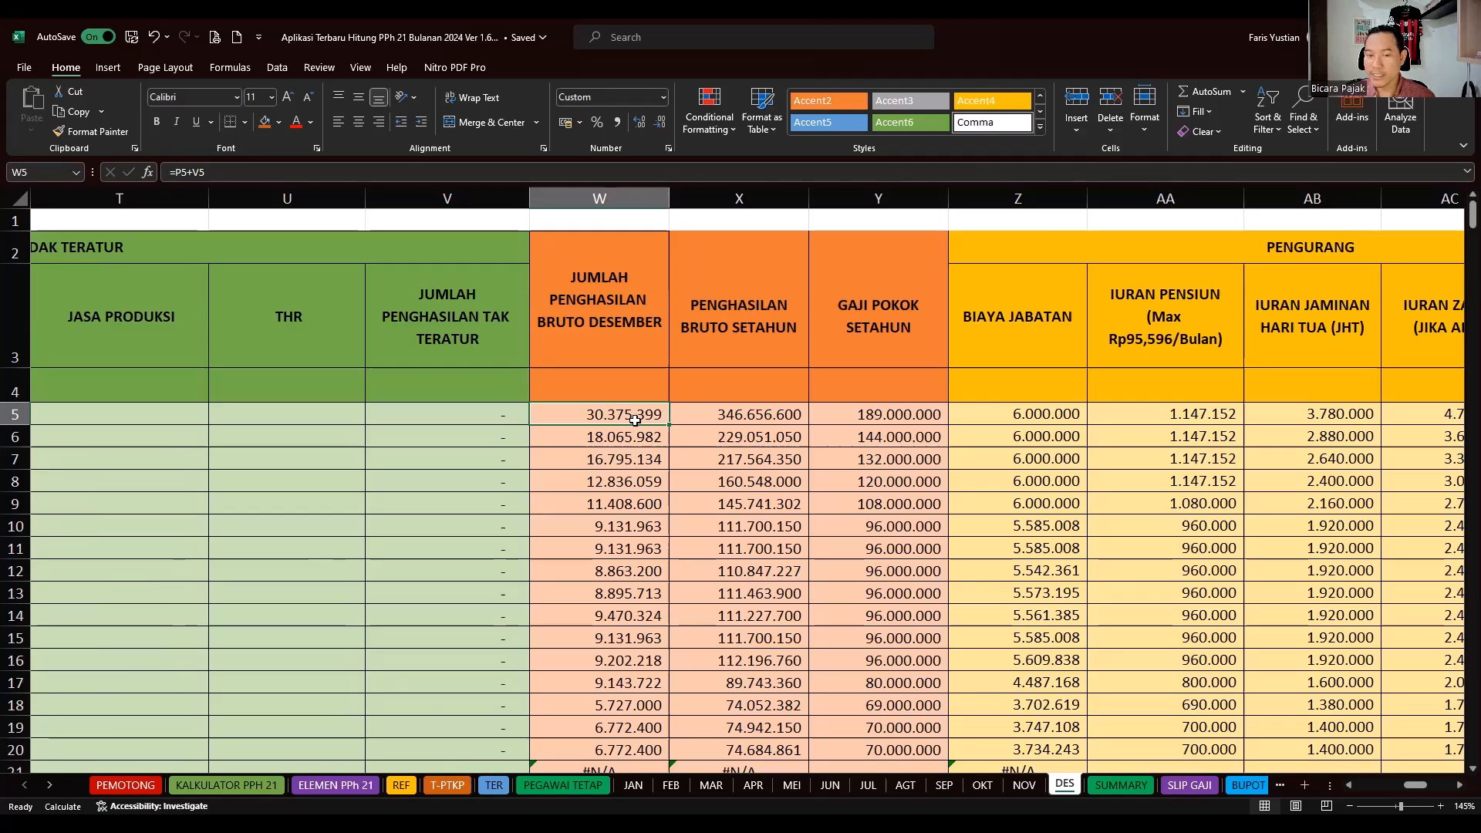
- Trace row 5 from December gross income in W5 across the annual calculation to December PPh 21 in AJ5
key("Right")
key("Right")
key("Right")
key("Right")
key("Right")
key("Right")
key("Right")
key("Right")
key("Right")
key("Right")
key("Right")
key("Right")
key("Right")
key("Right")
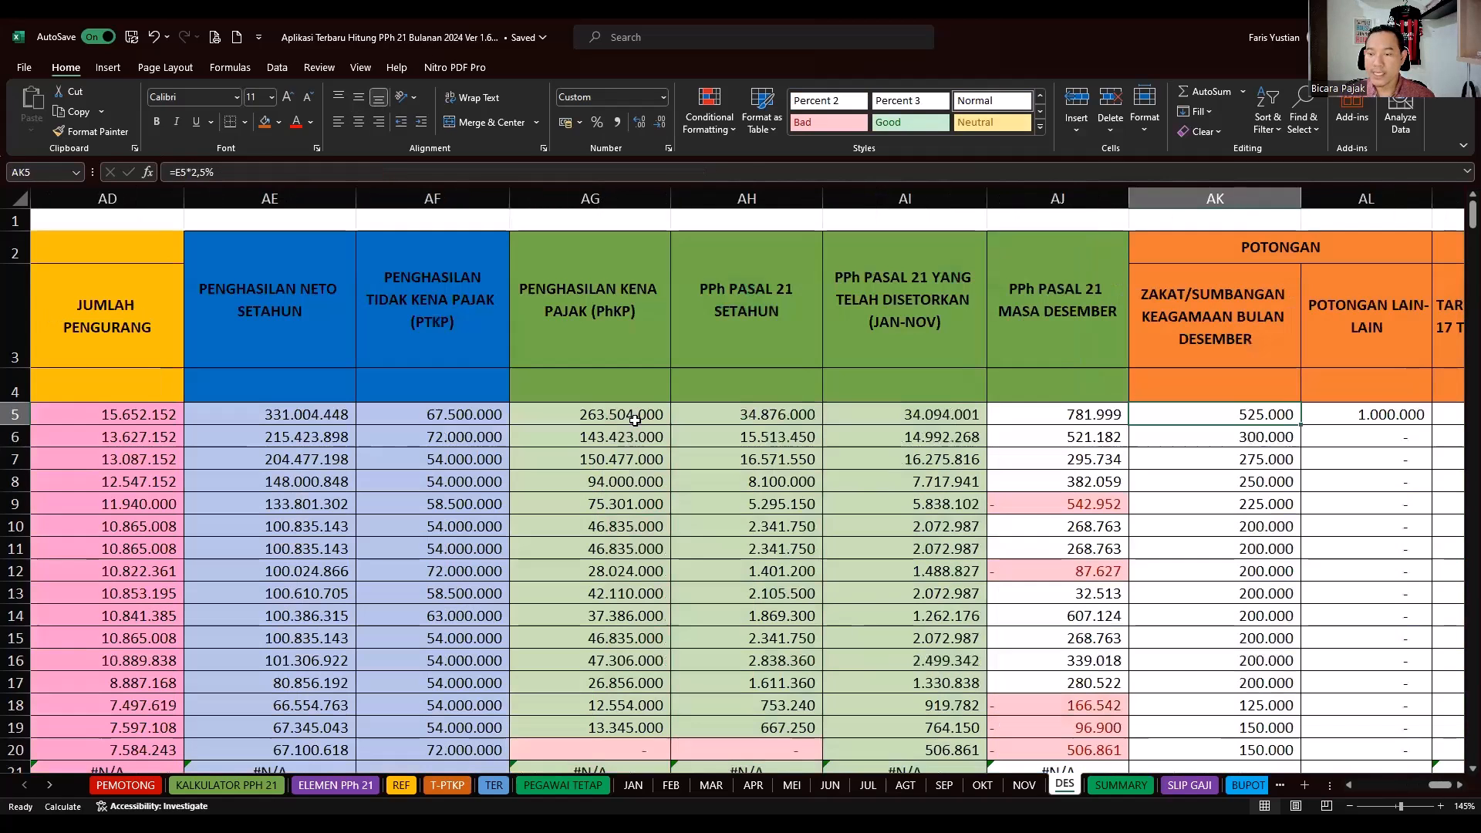
key("Left")
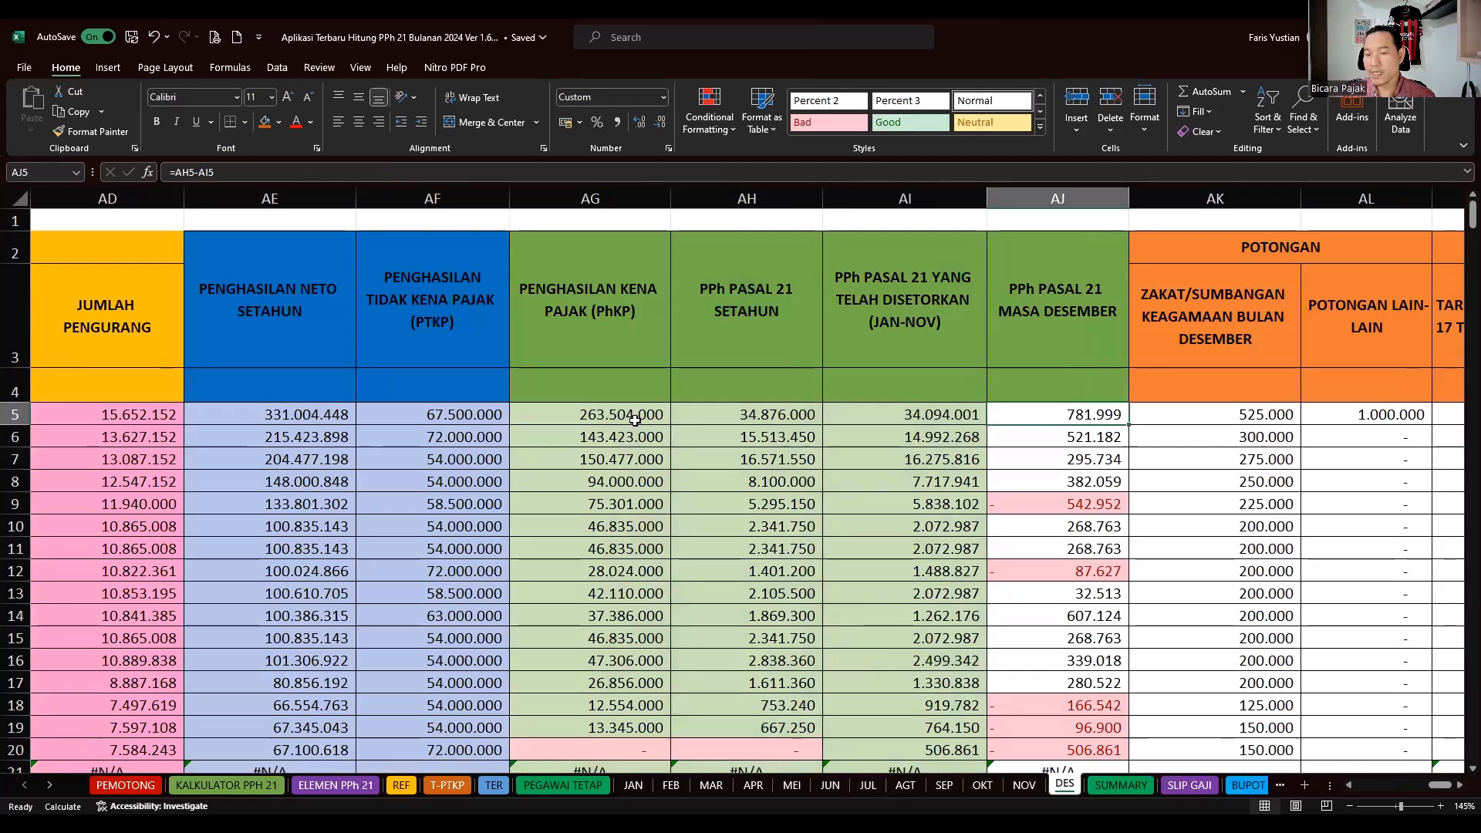
- Review the December PPh 21 column and compare AJ9 with annual PPh 21 in AH9 and January–November PPh 21 in AI9
scroll(1107, 431, "down", 1)
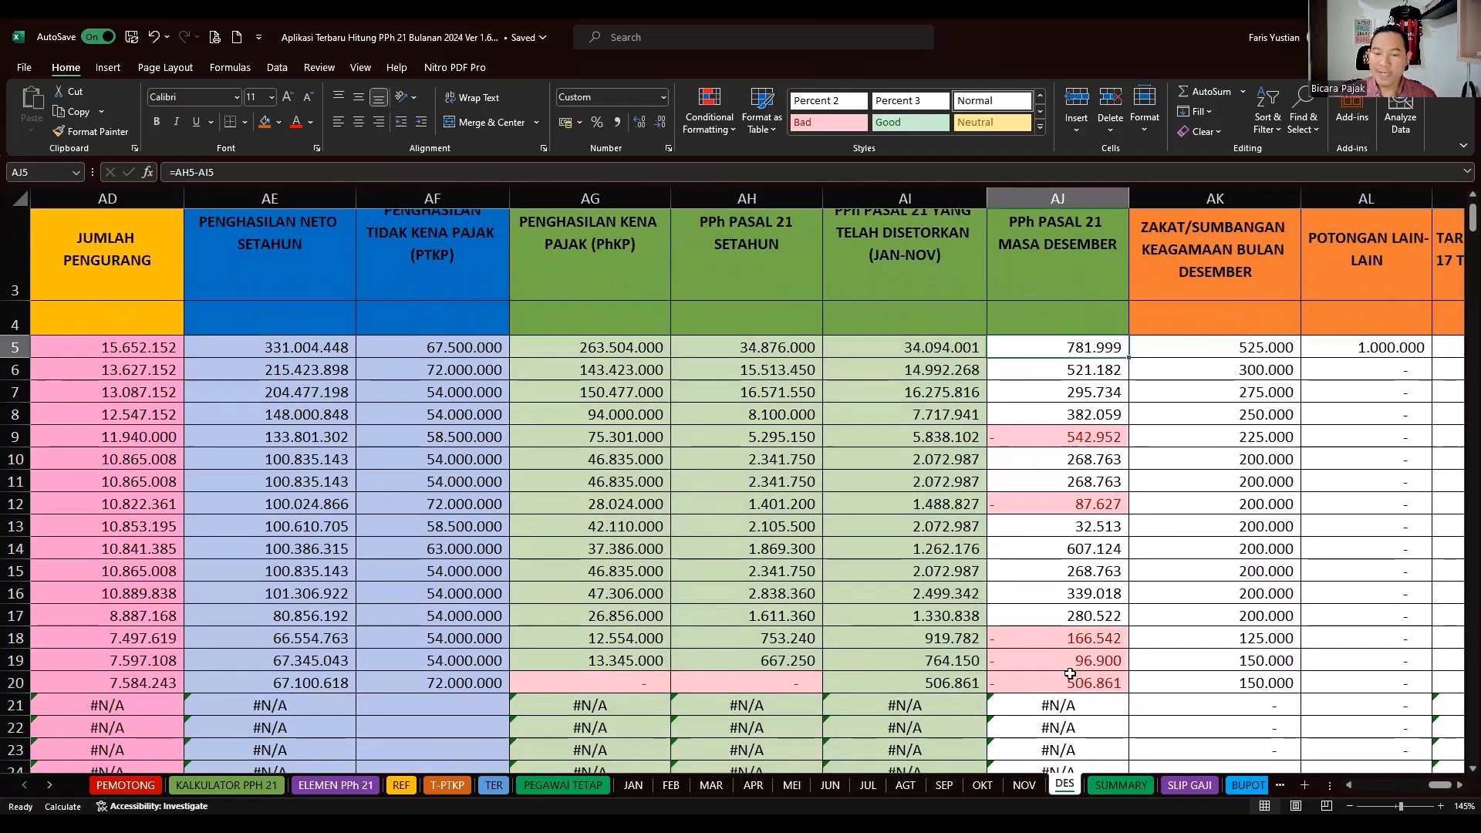
scroll(1072, 548, "down", 1)
scroll(1071, 548, "up", 1)
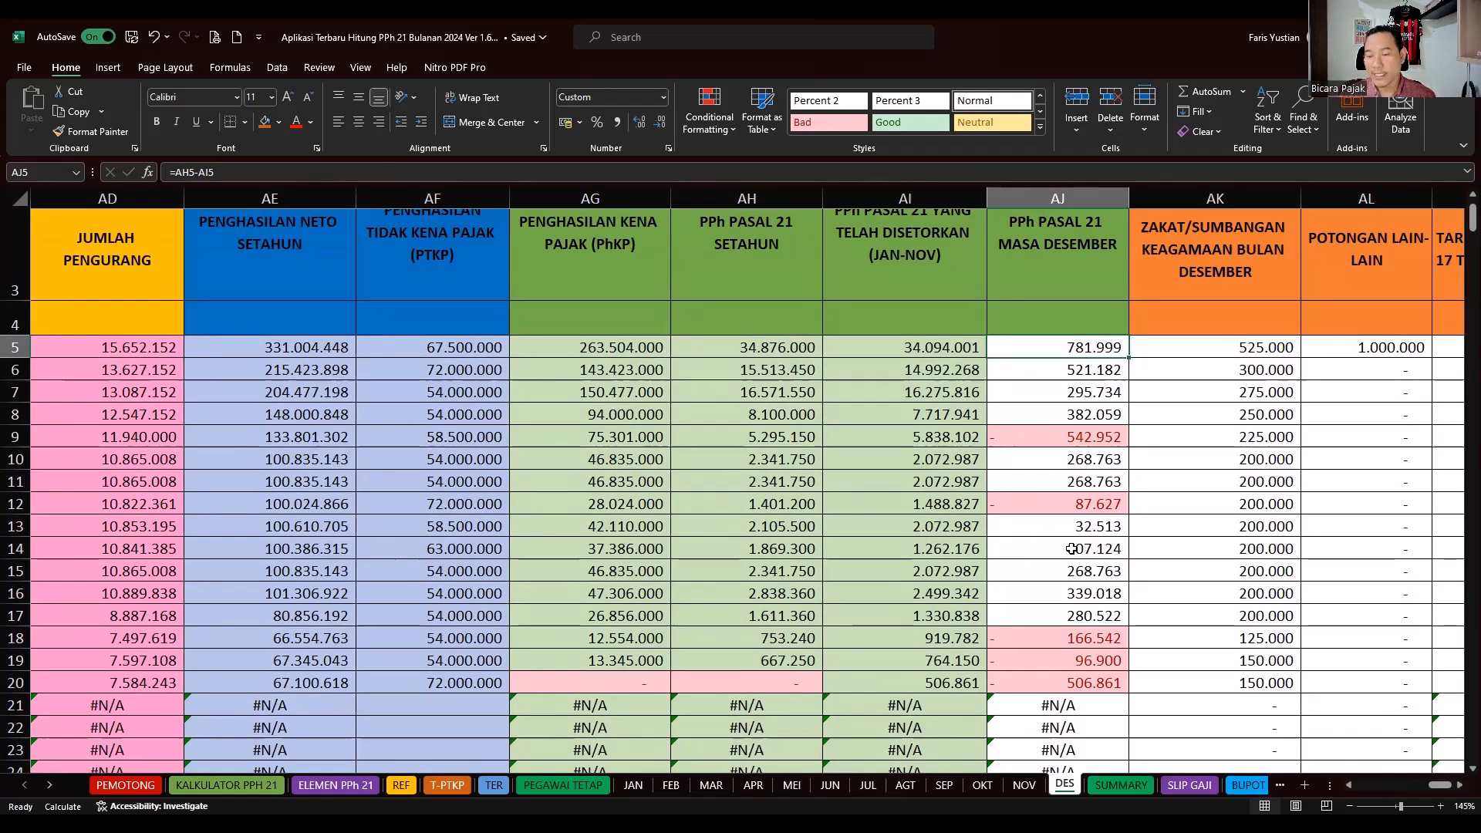
left_click(1018, 437)
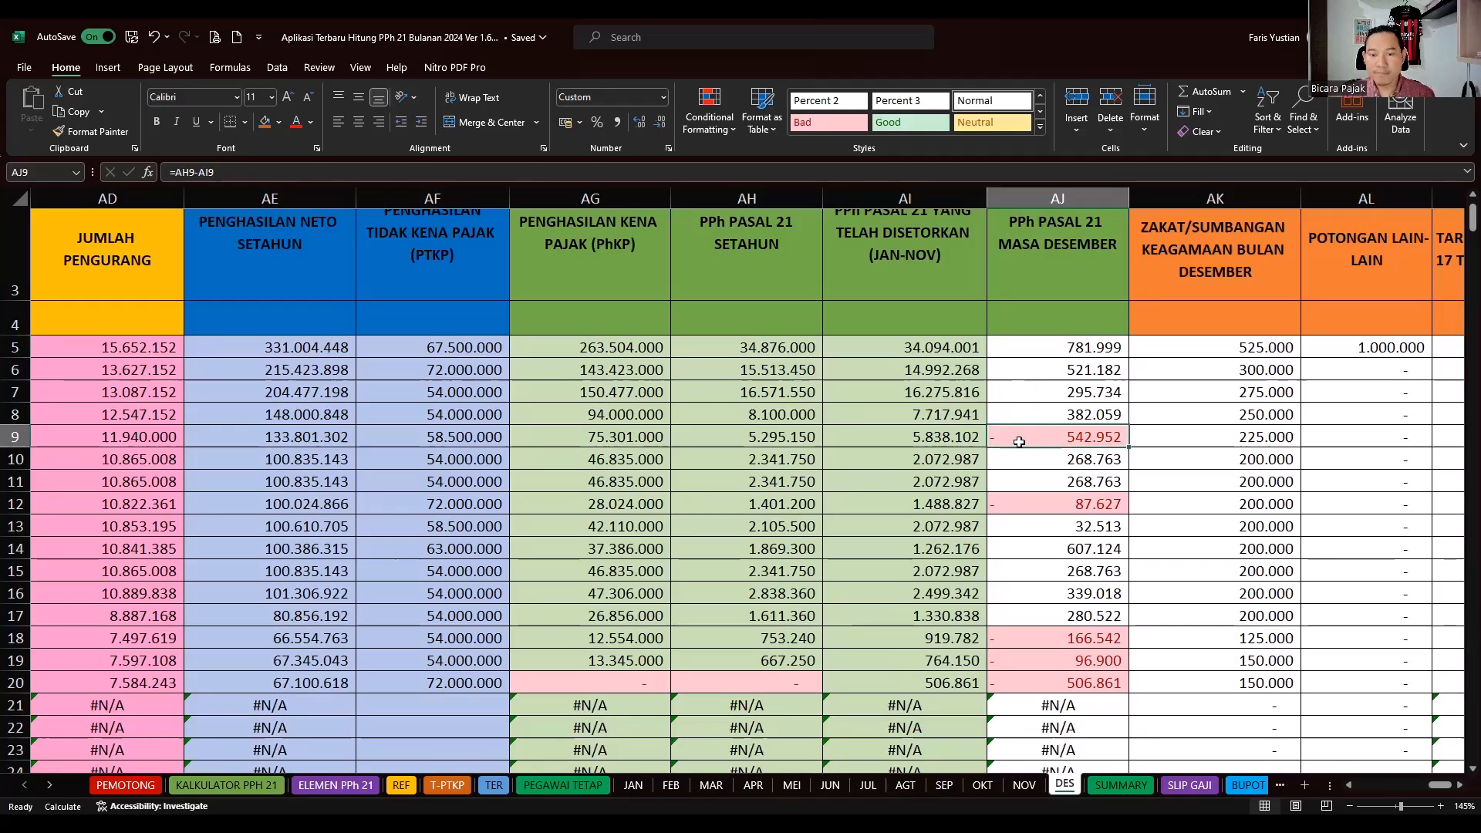
key("Left")
scroll(867, 488, "up", 2)
key("Left")
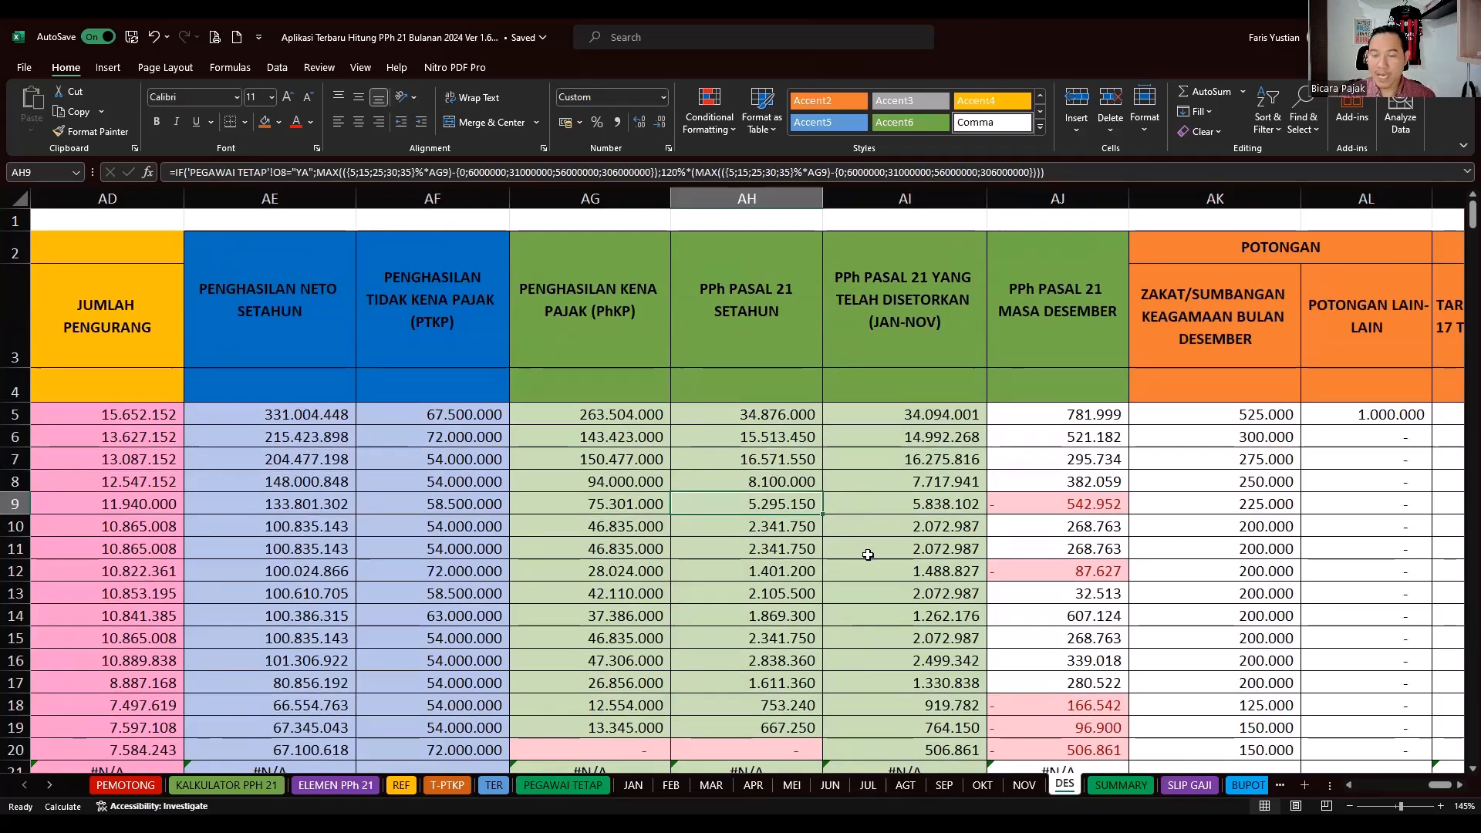
key("Right")
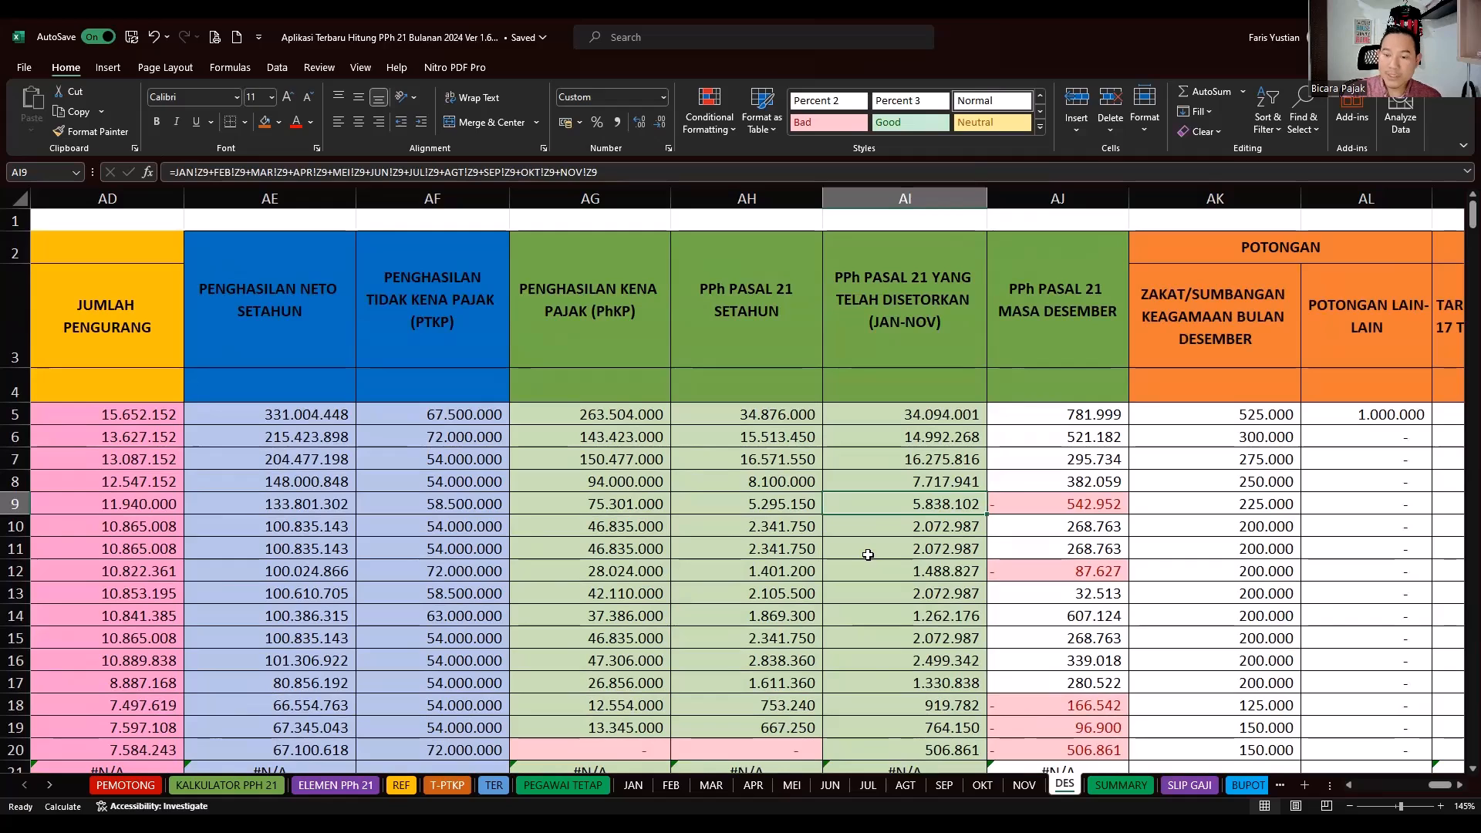
key("Right")
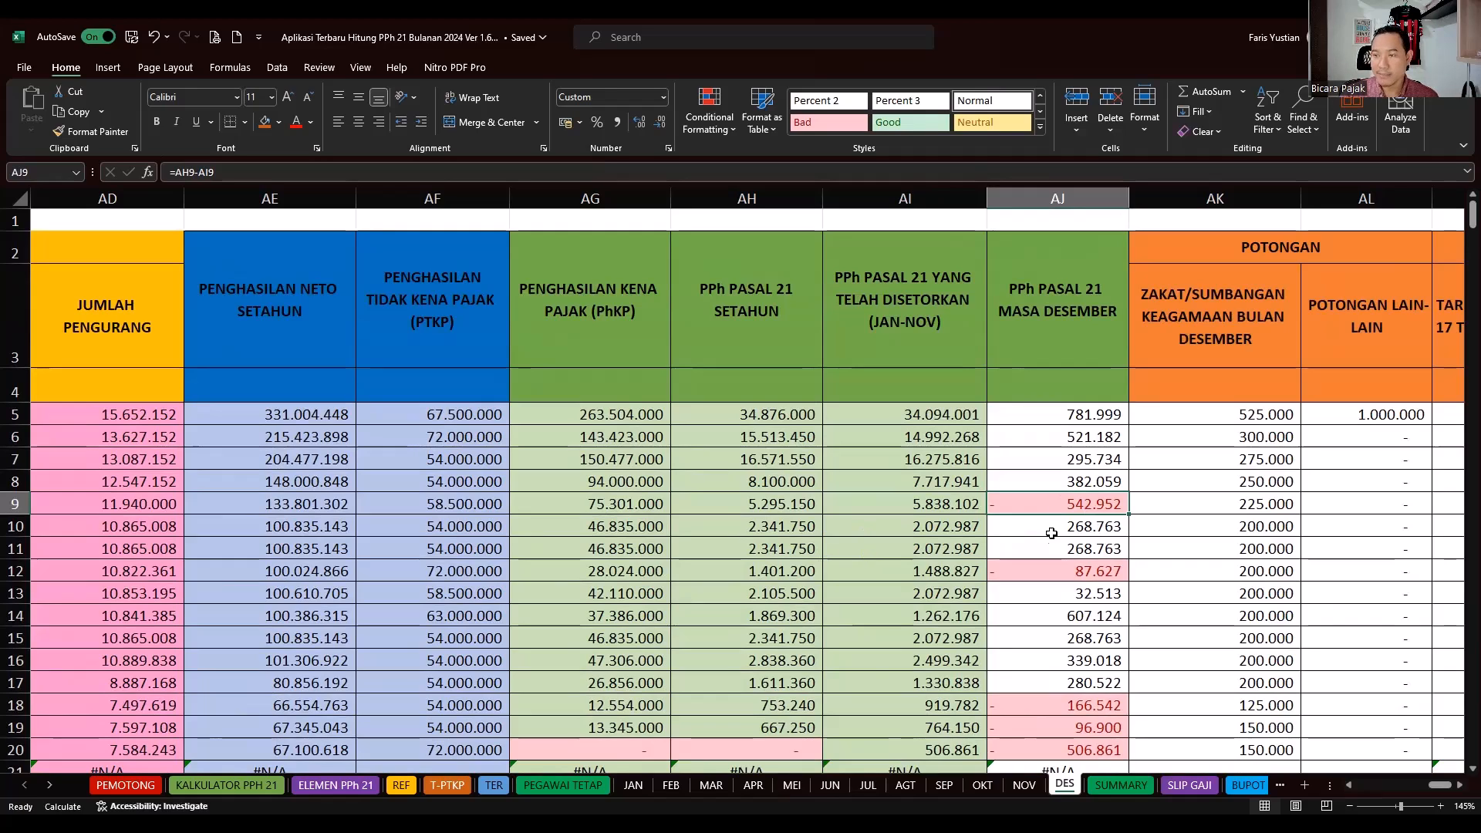
- Trace row 9 back from annual PPh 21 in AH9 through the deductions to December gross income in W9
left_click(779, 508)
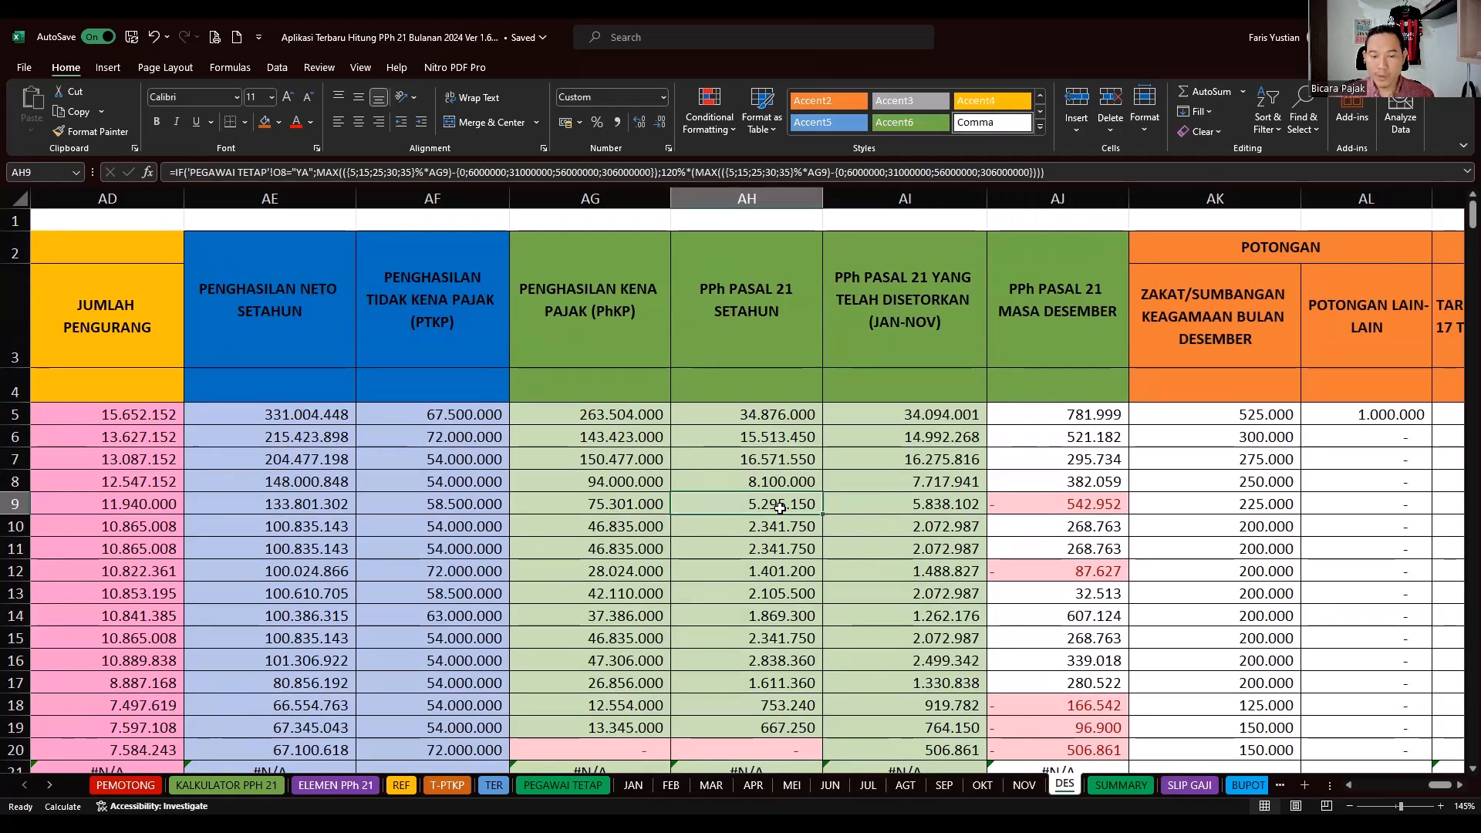
key("Left")
key("Left")
key("Left")
key("Left")
key("Left")
key("Left")
key("Left")
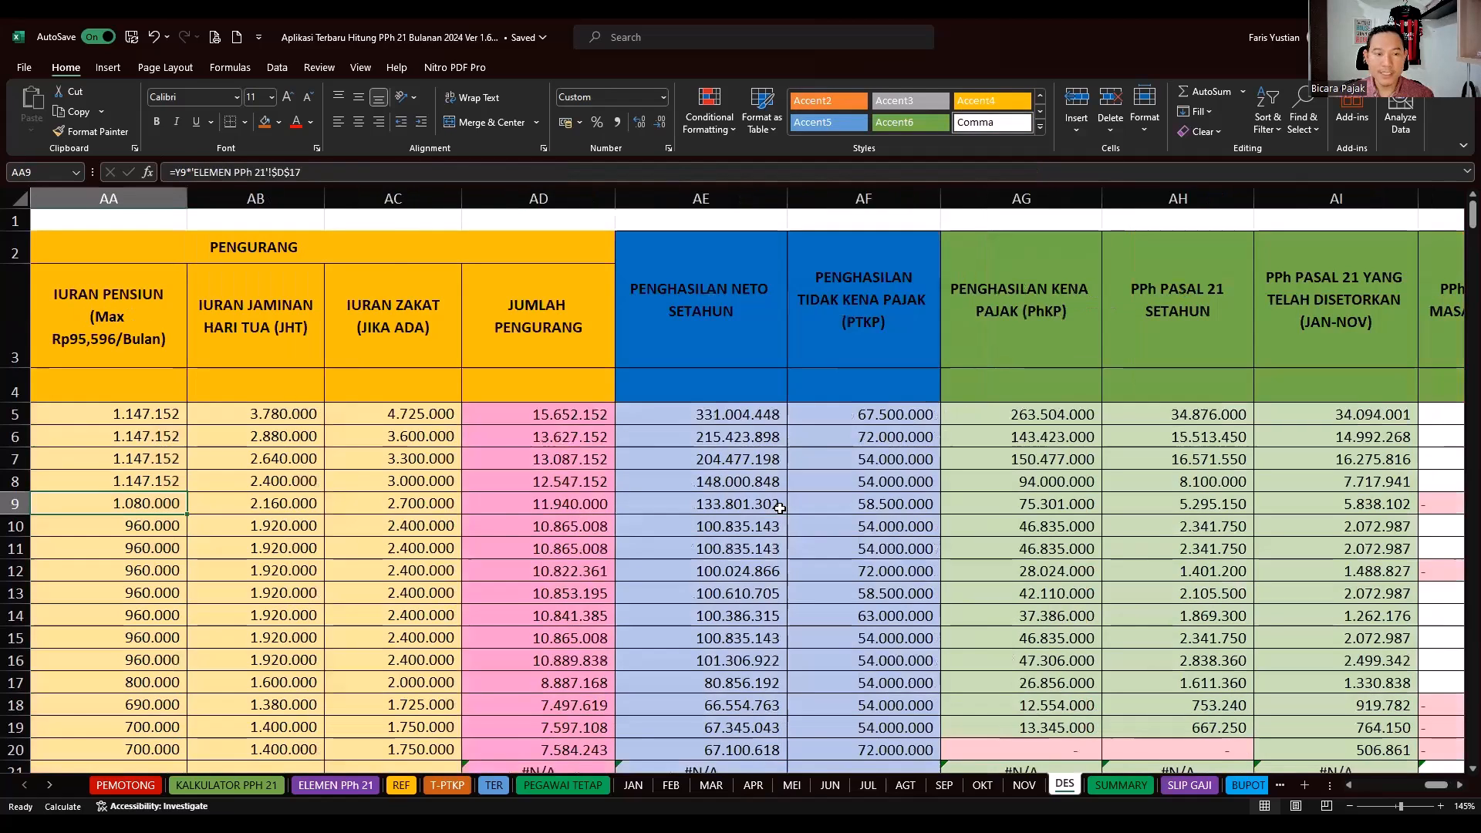
key("Left")
key("Left")
key("Left")
key("Left")
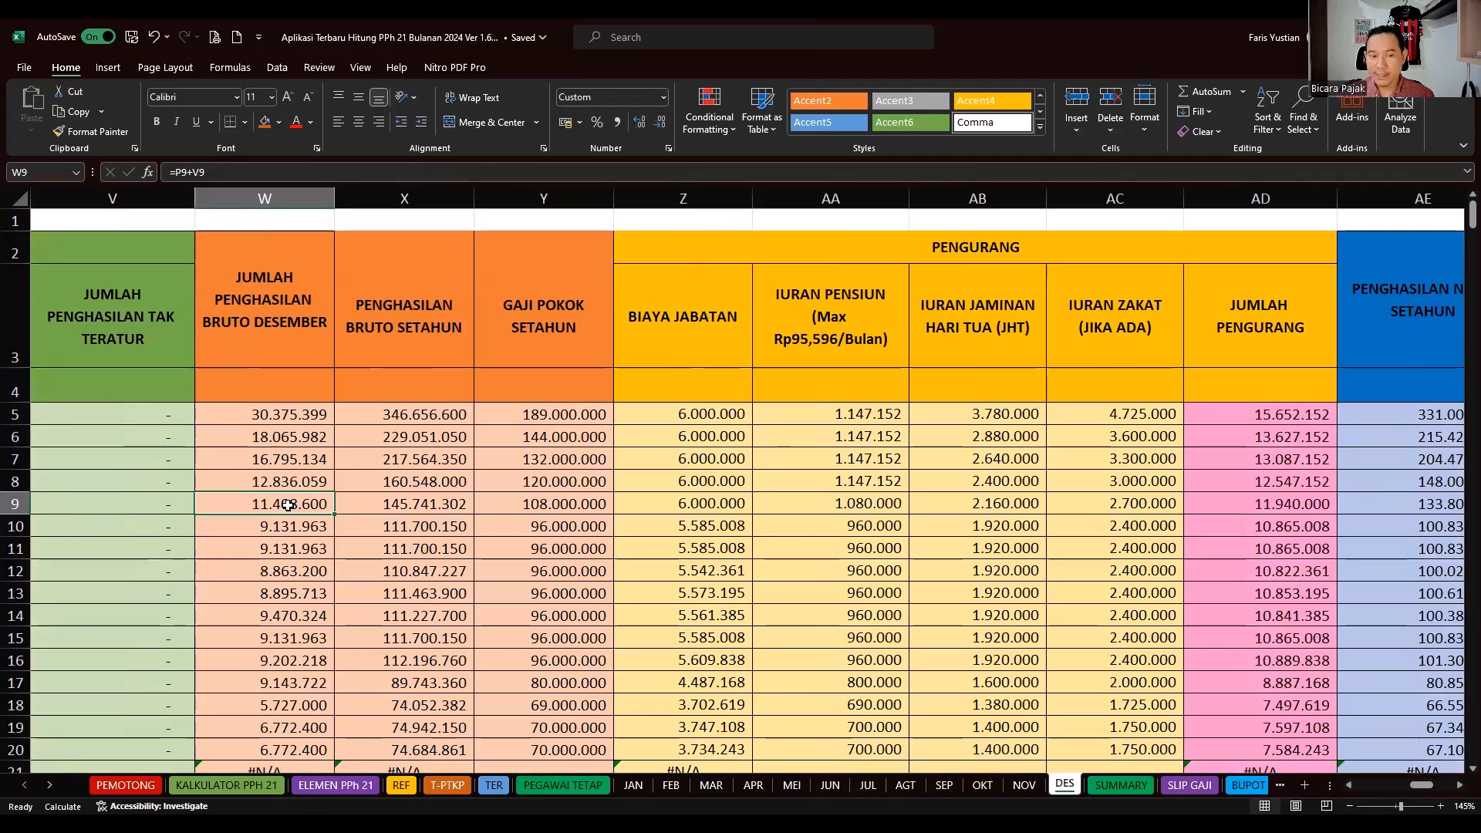
- Trace row 9 forward from W9 to December PPh 21 in AJ9, returning to January–November PPh 21 in AI9
key("Right")
key("Right")
key("Right")
key("Right")
key("Right")
key("Right")
key("Right")
key("Right")
key("Right")
key("Right")
key("Right")
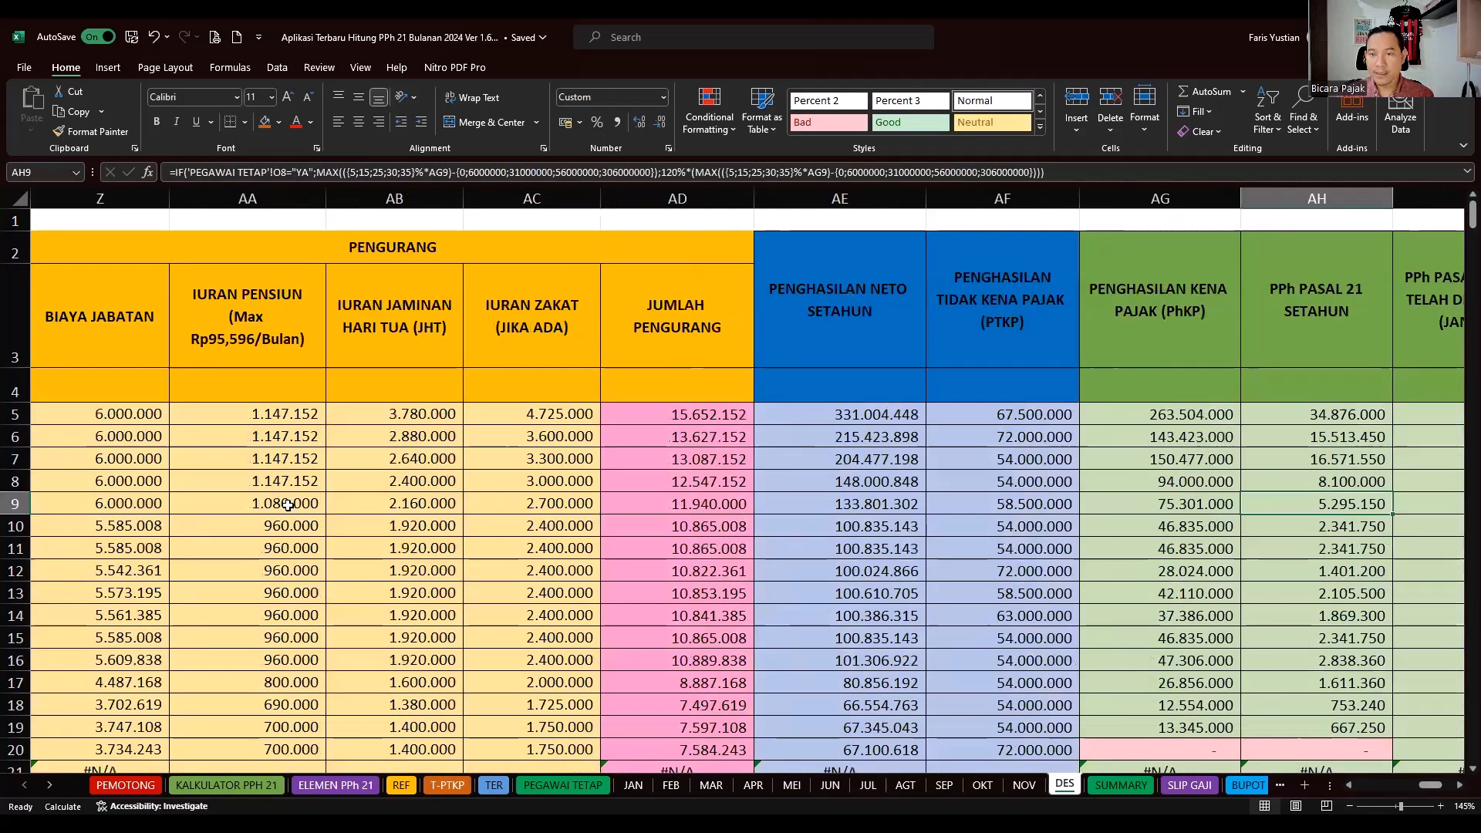
key("Right")
key("Right")
key("Right")
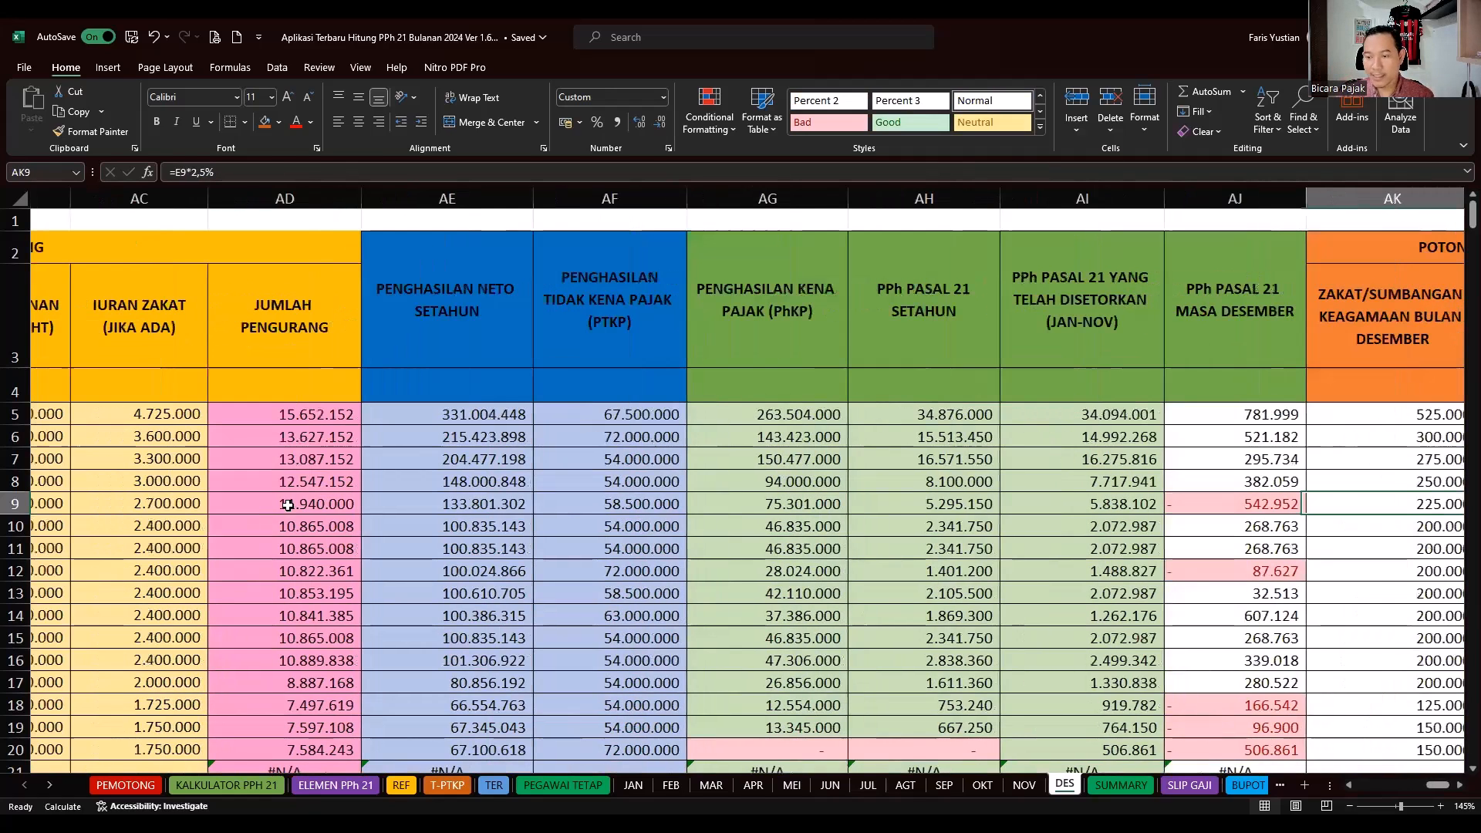
key("Left")
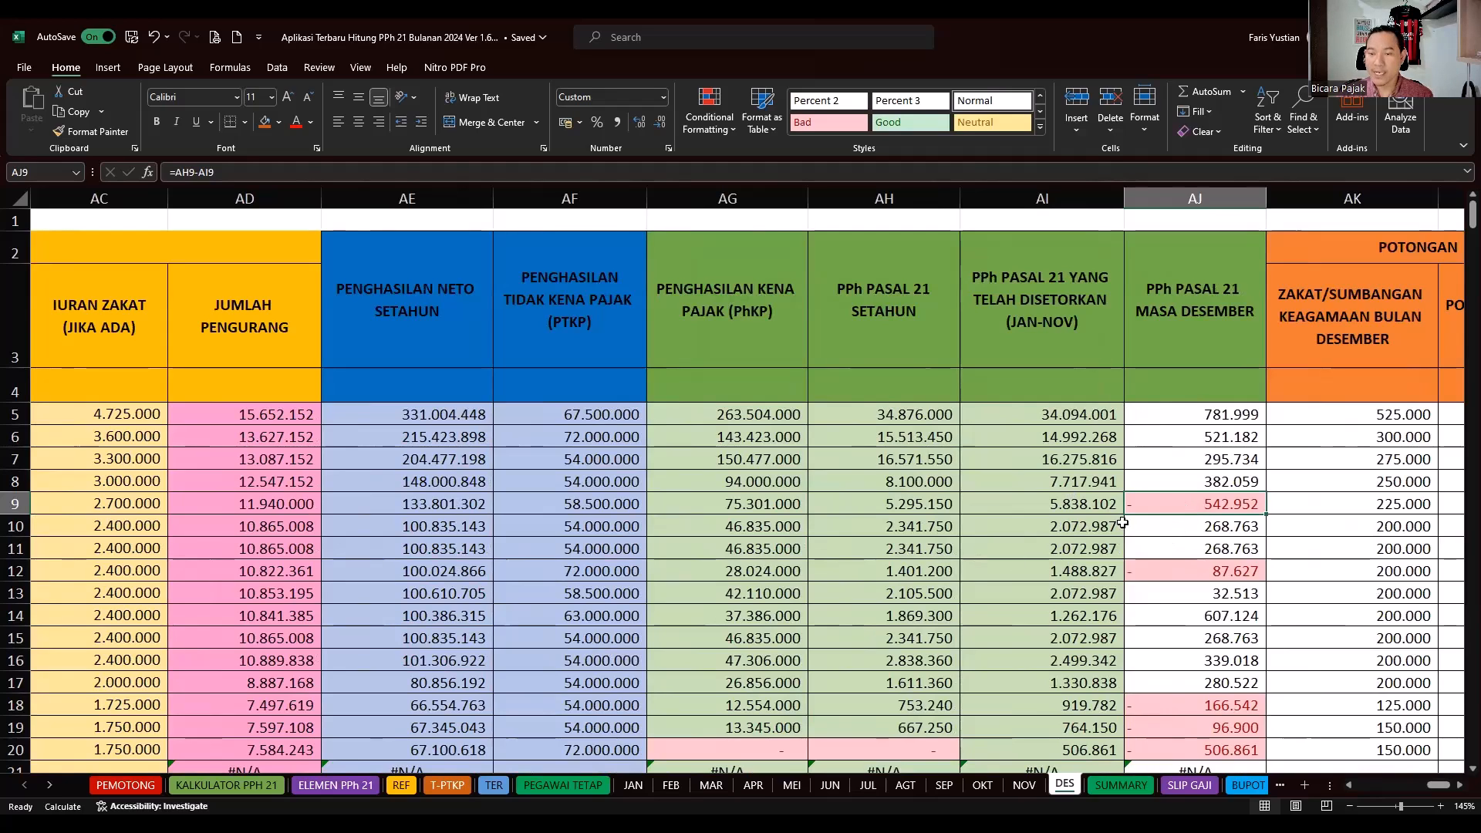
key("Left")
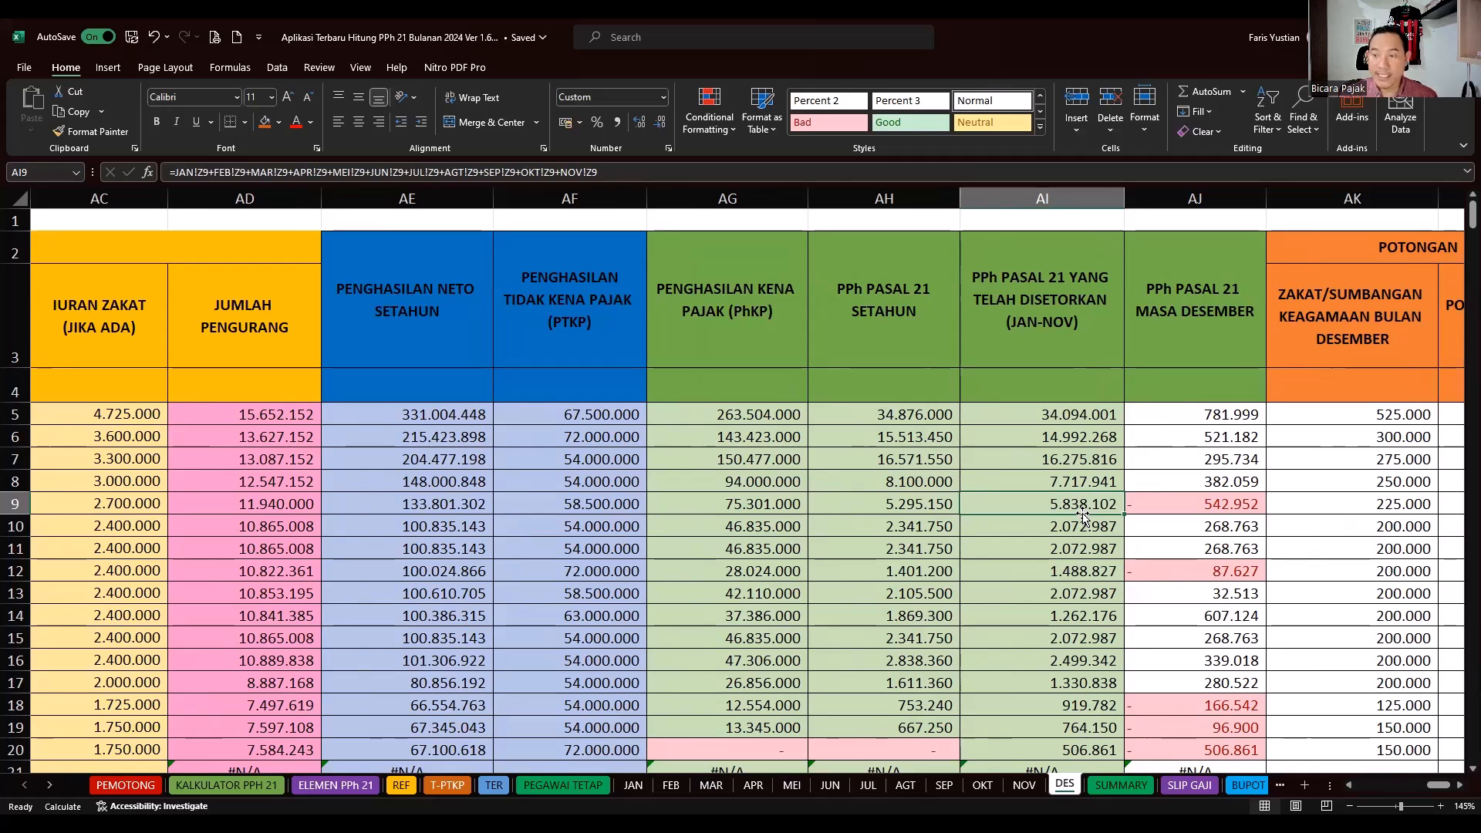
- Examine row 20 from December PPh 21 in AJ20 back to PTKP in AF20 and annual net income in AE20
scroll(1193, 571, "down", 2)
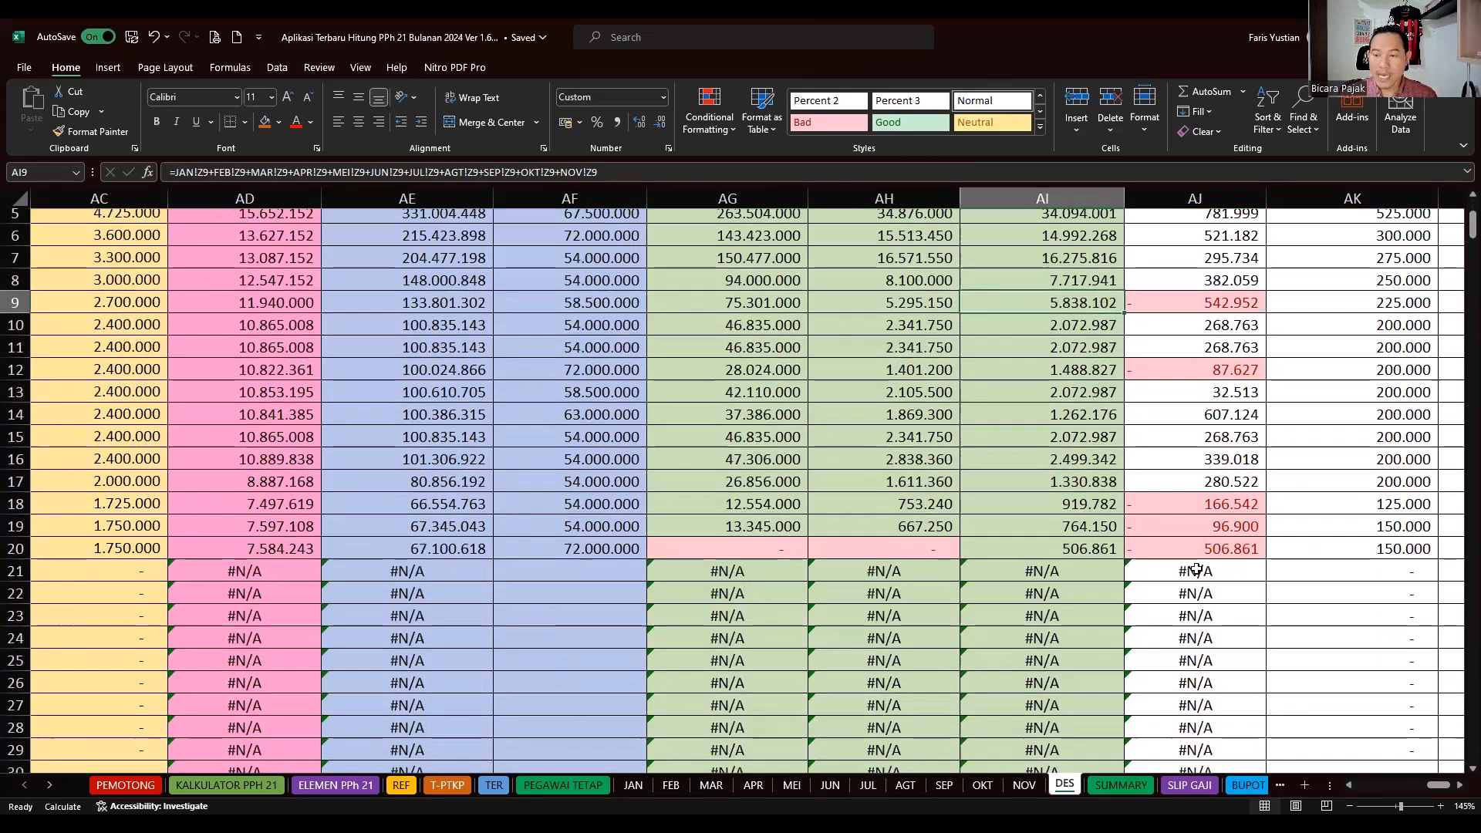
left_click(1193, 552)
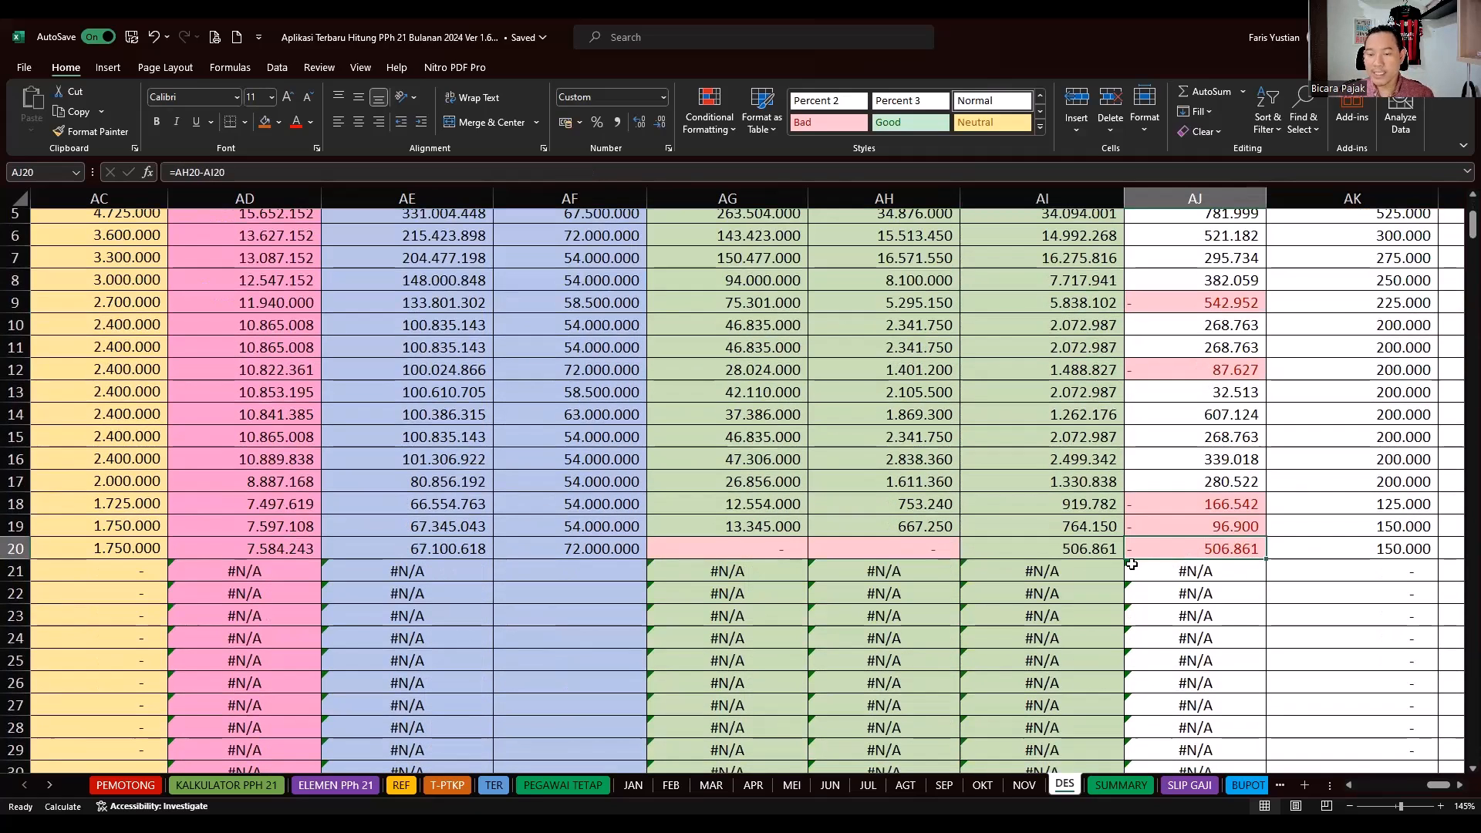
key("Left")
key("Left")
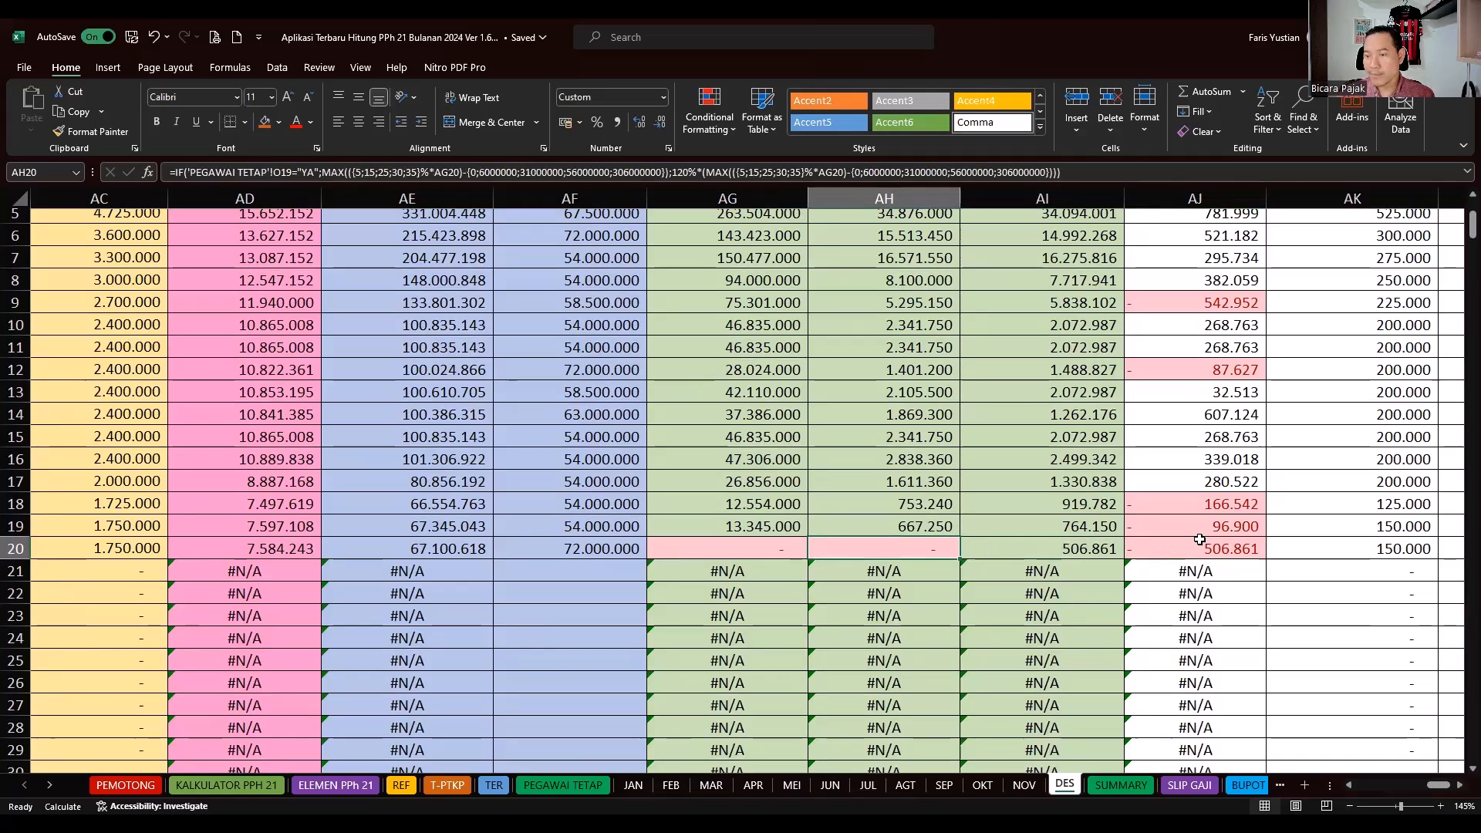
key("Left")
key("Left")
key("Left")
key("Right")
key("Right")
key("Right")
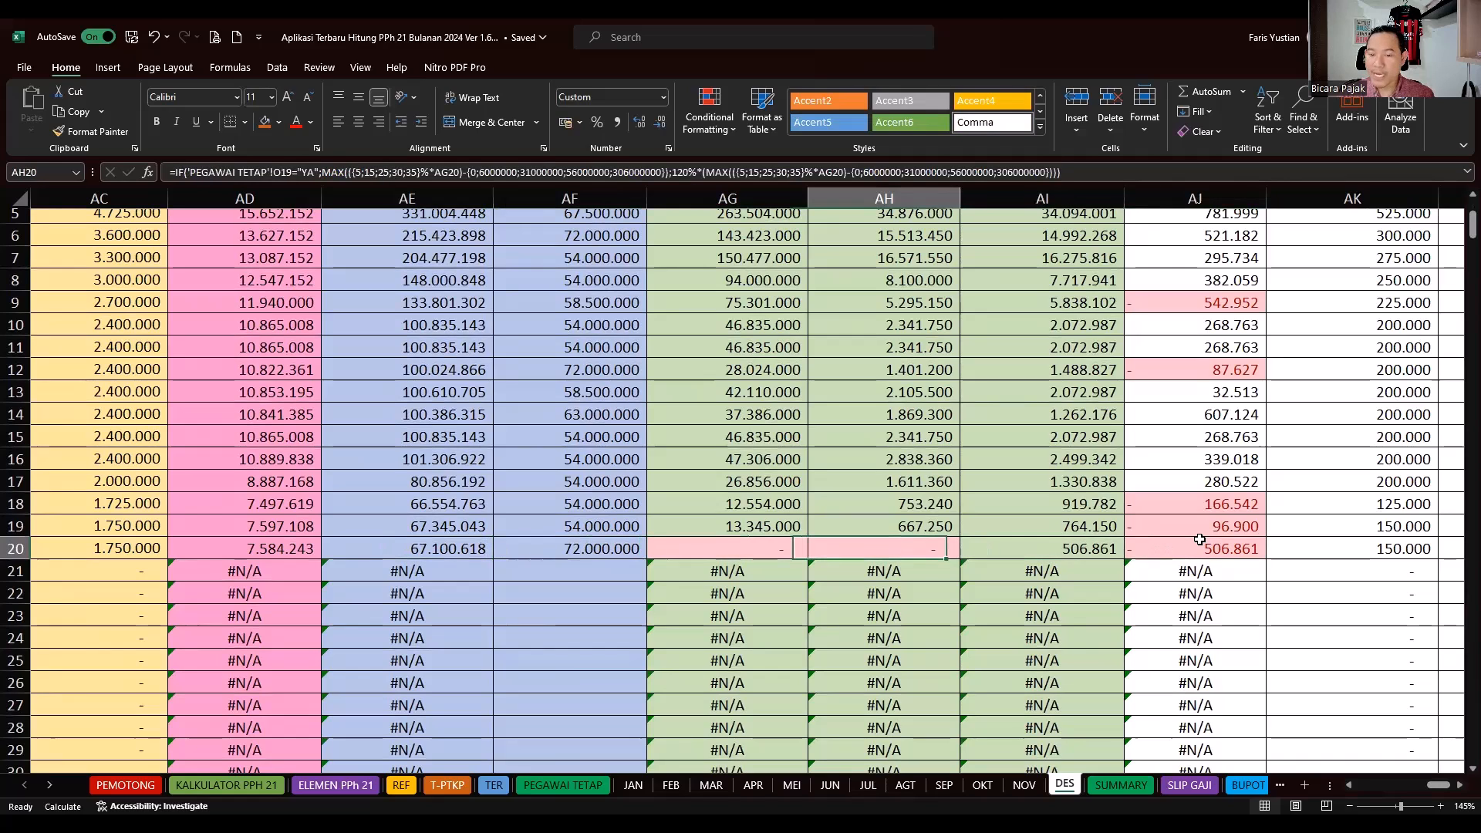
key("Right")
left_click(588, 551)
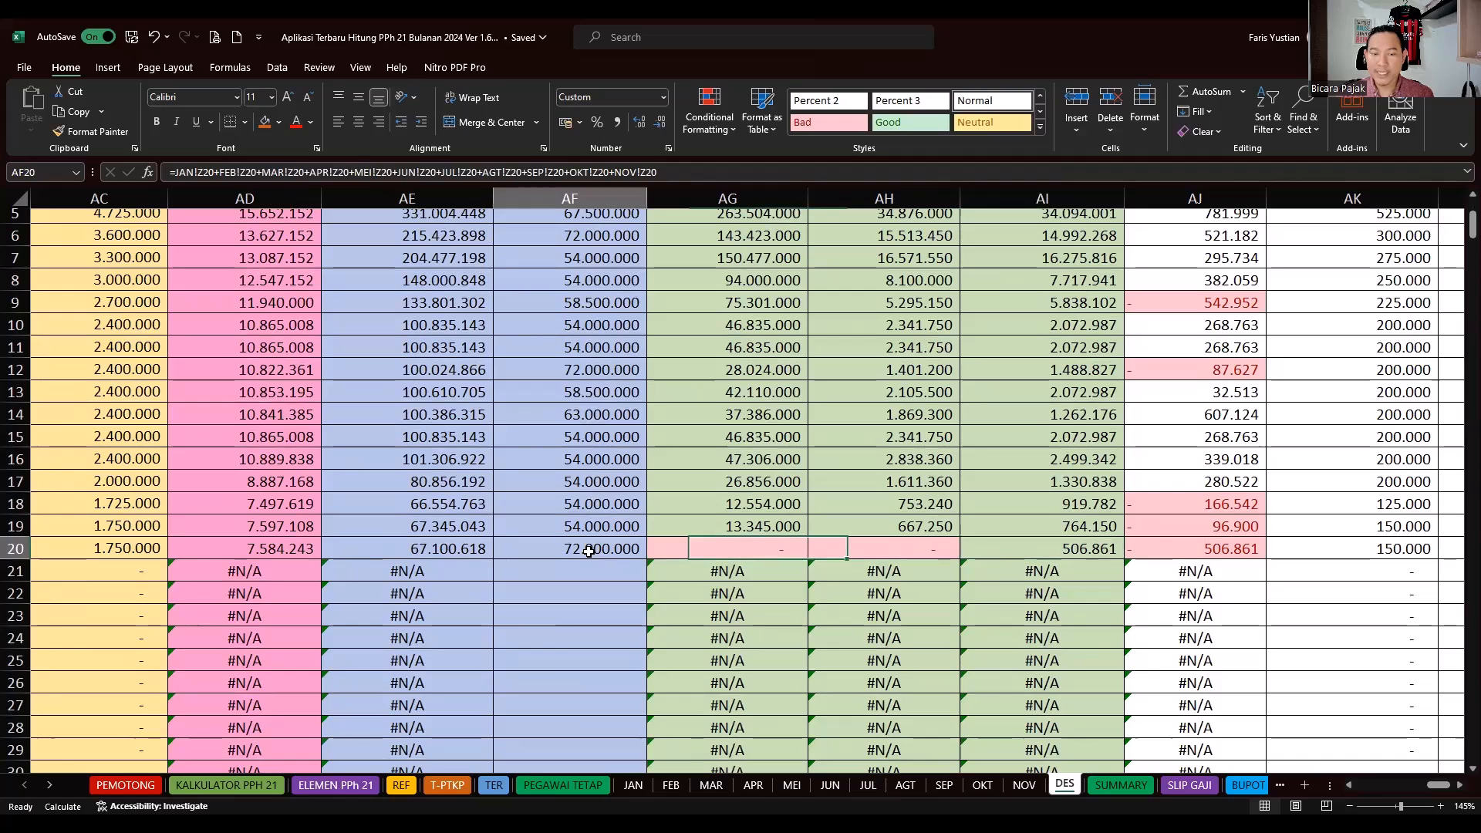
left_click(437, 557)
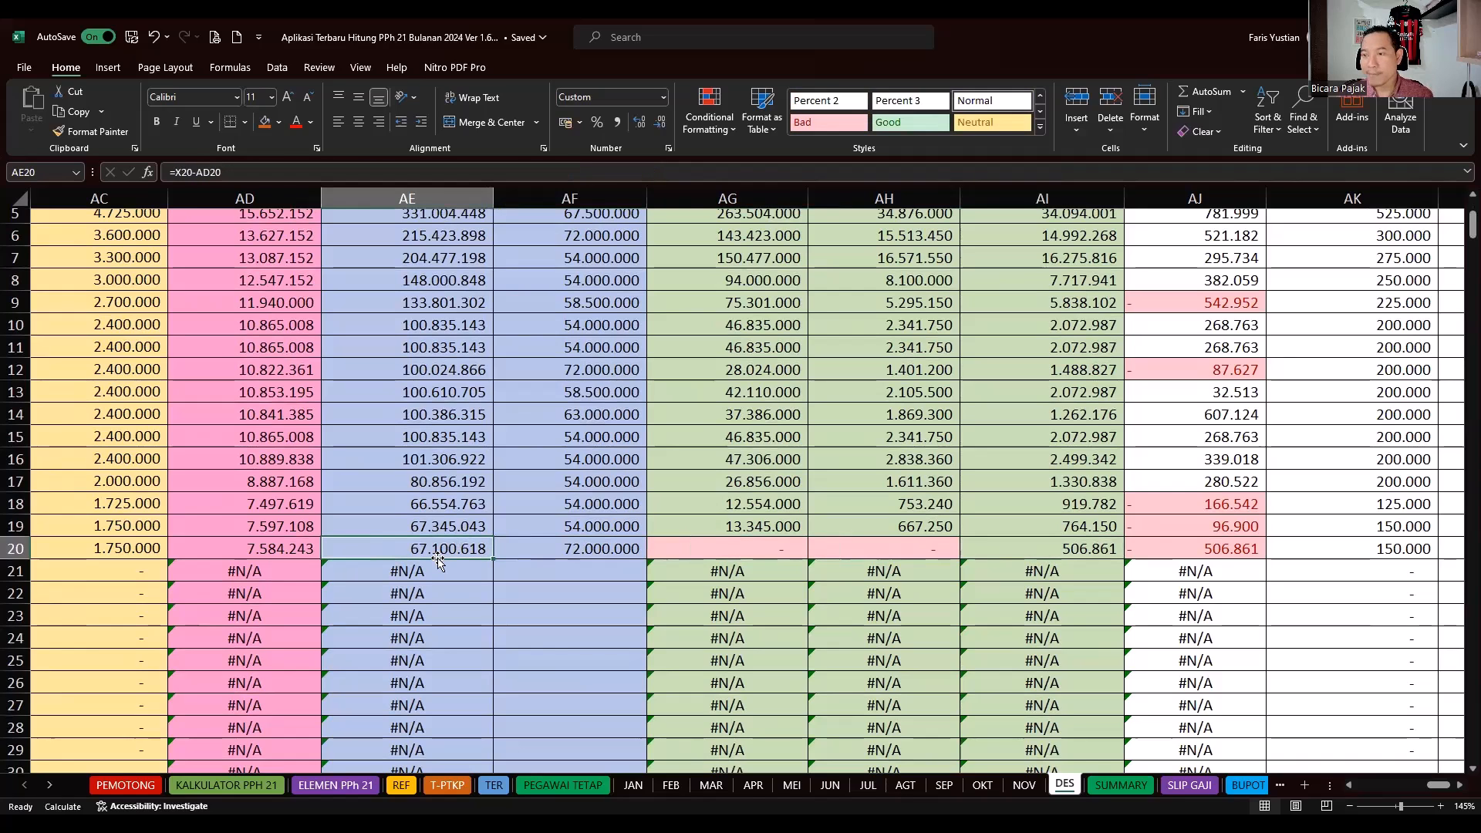
- Trace row 20 forward from annual net income in AE20 through PTKP and taxable income to December PPh 21 in AJ20
scroll(436, 557, "up", 2)
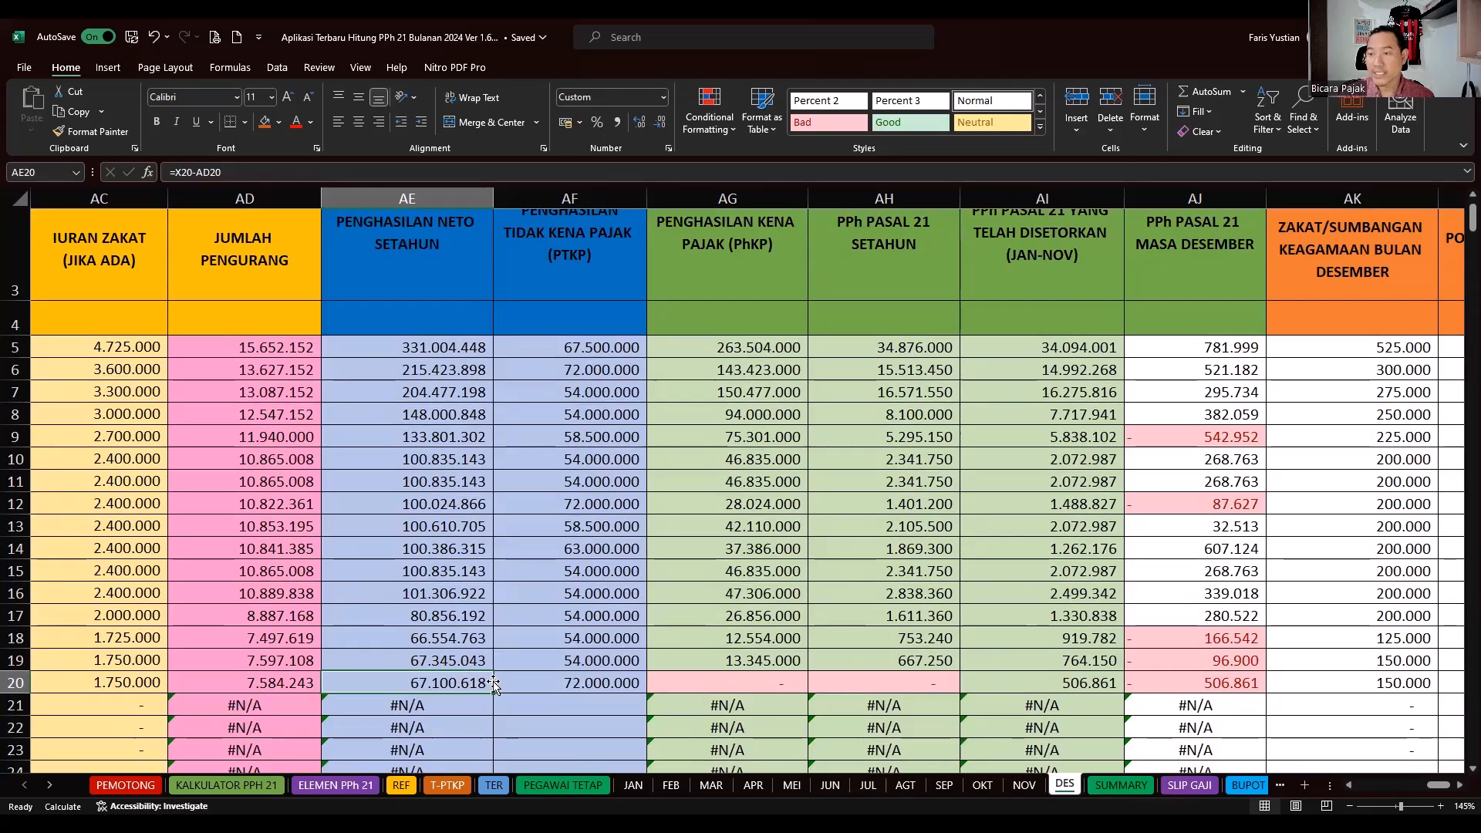
key("Right")
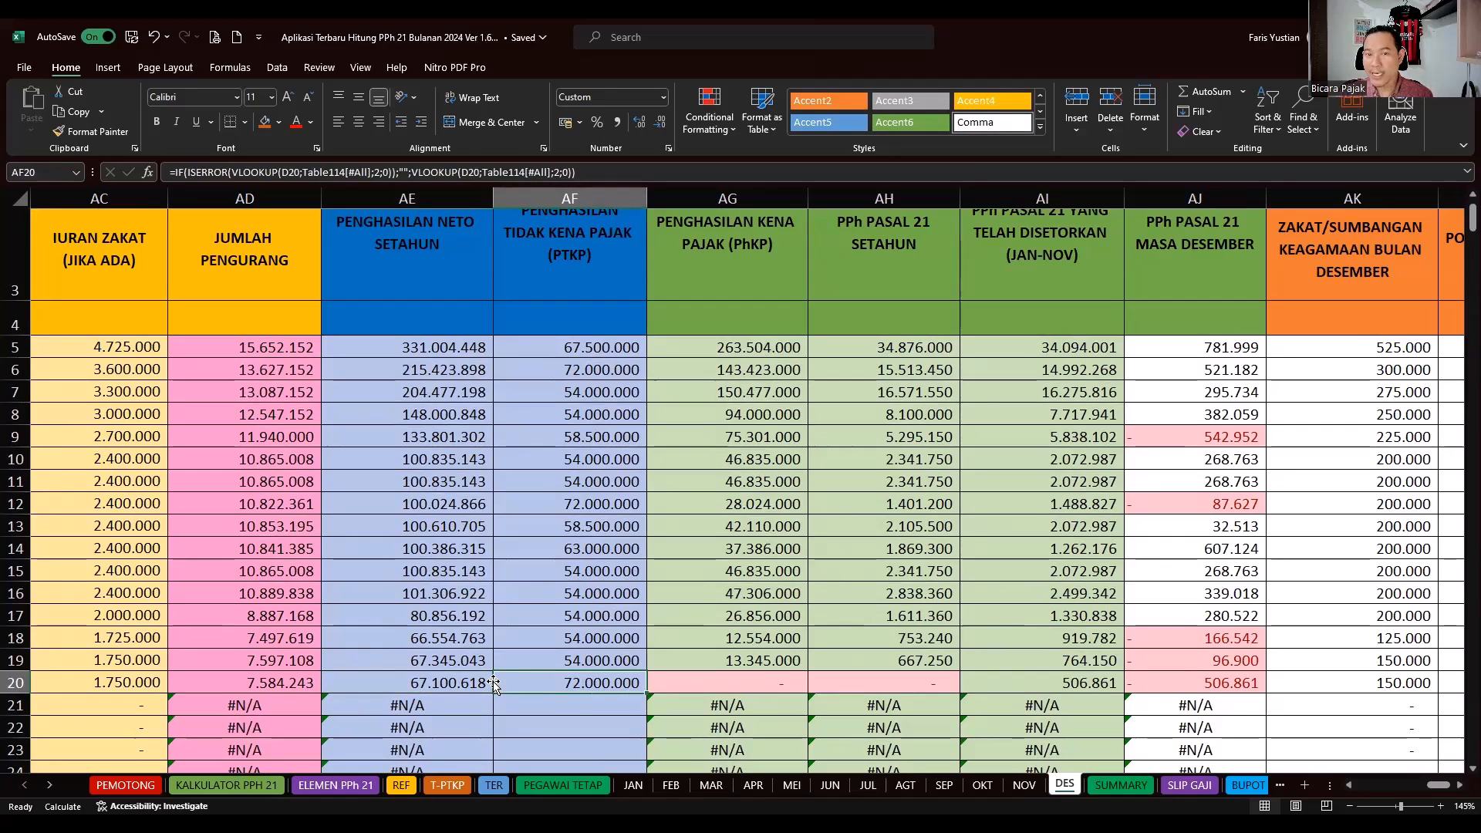
key("Right")
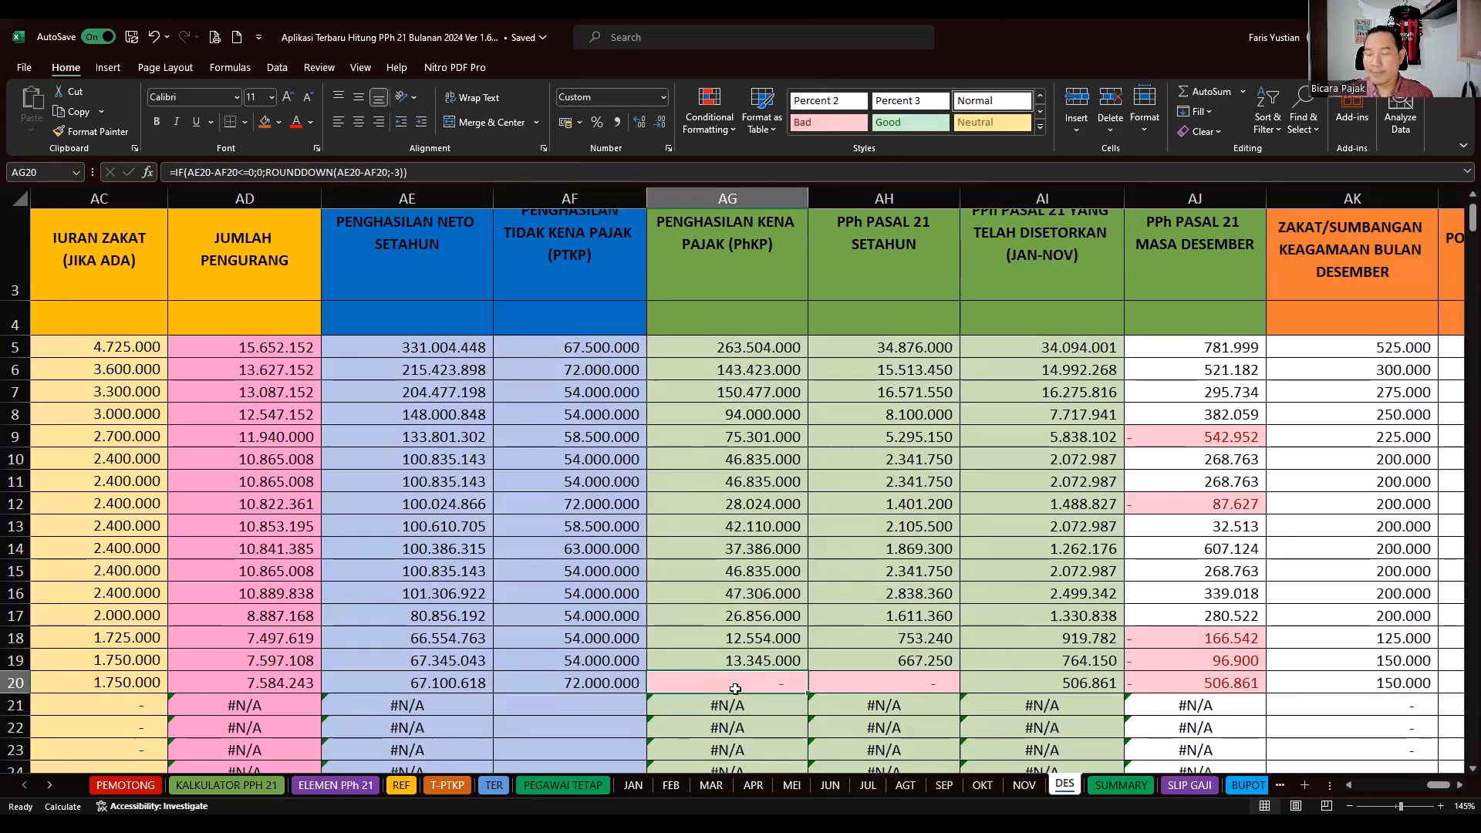
key("Right")
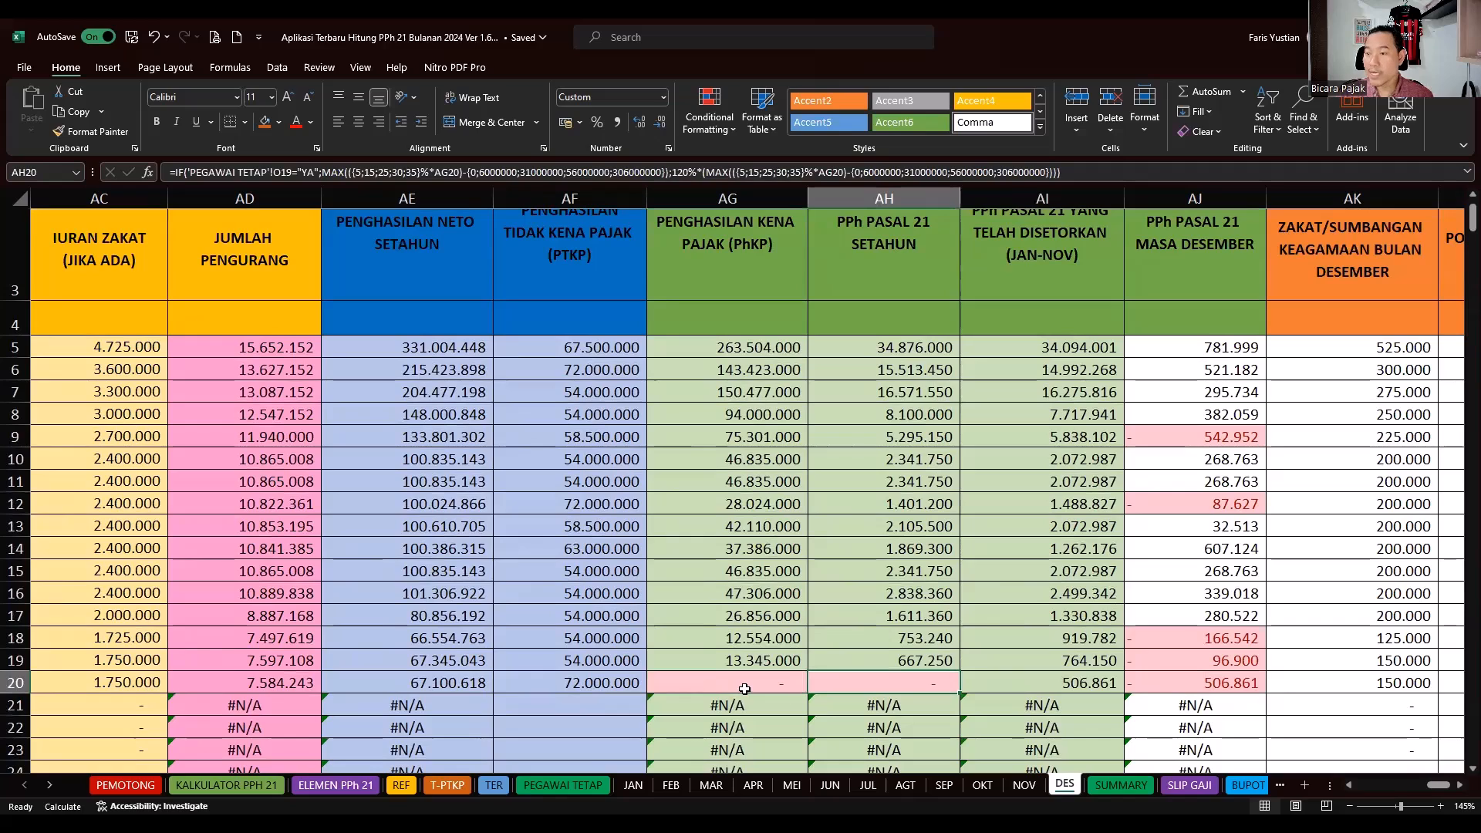
key("Right")
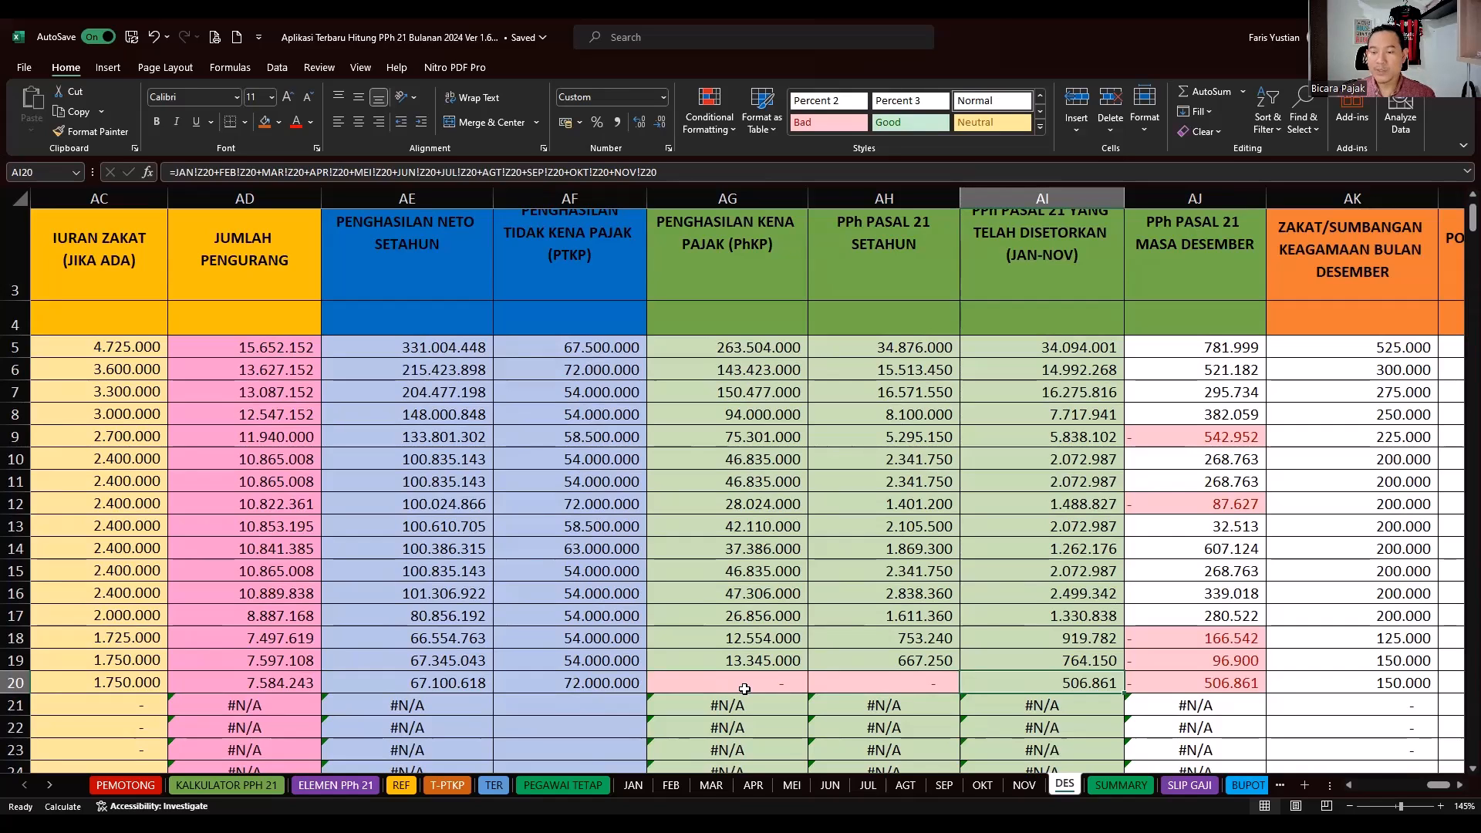
key("Right")
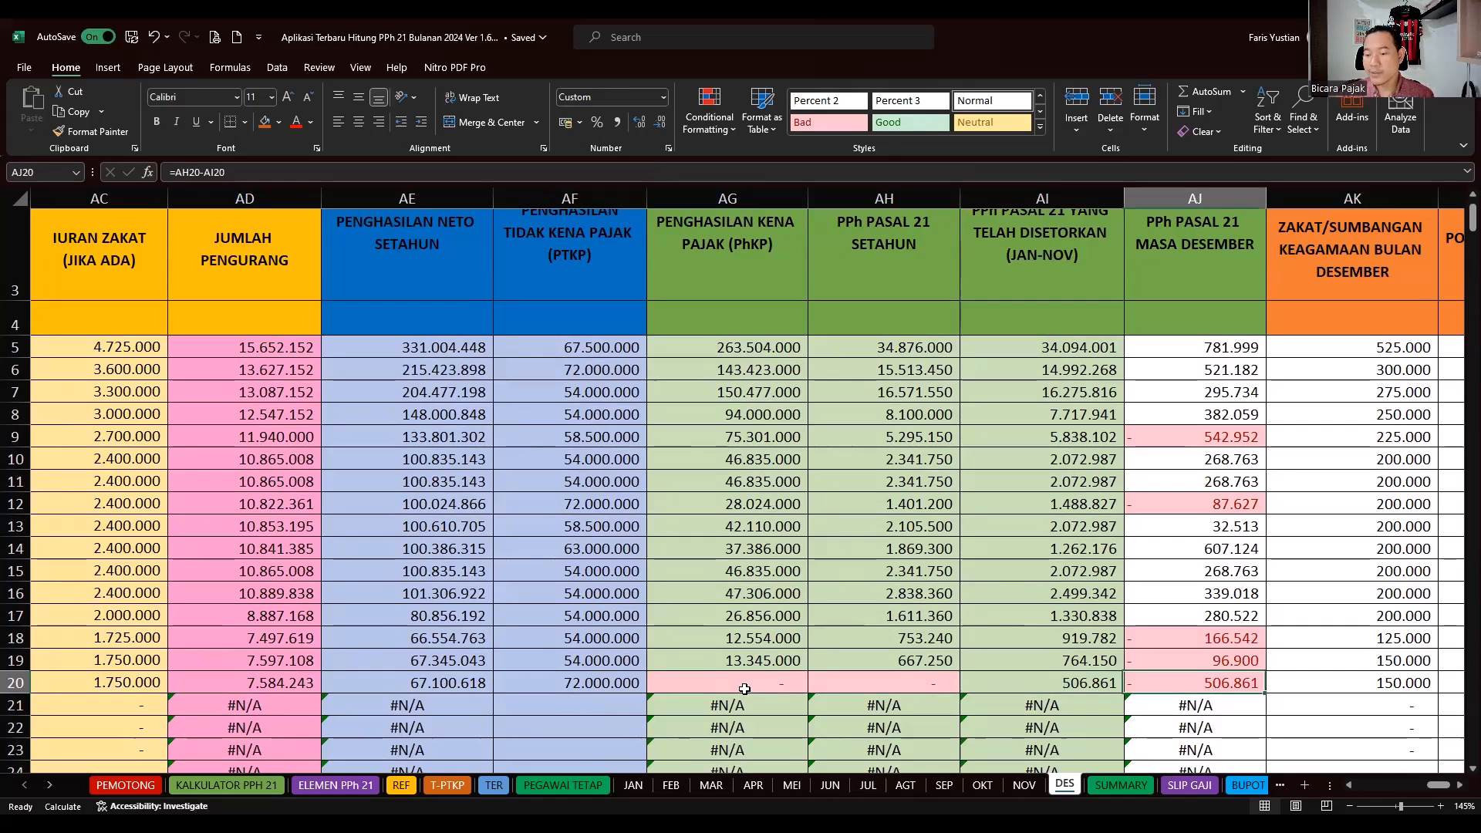
scroll(1078, 622, "down", 1)
scroll(1076, 614, "down", 1)
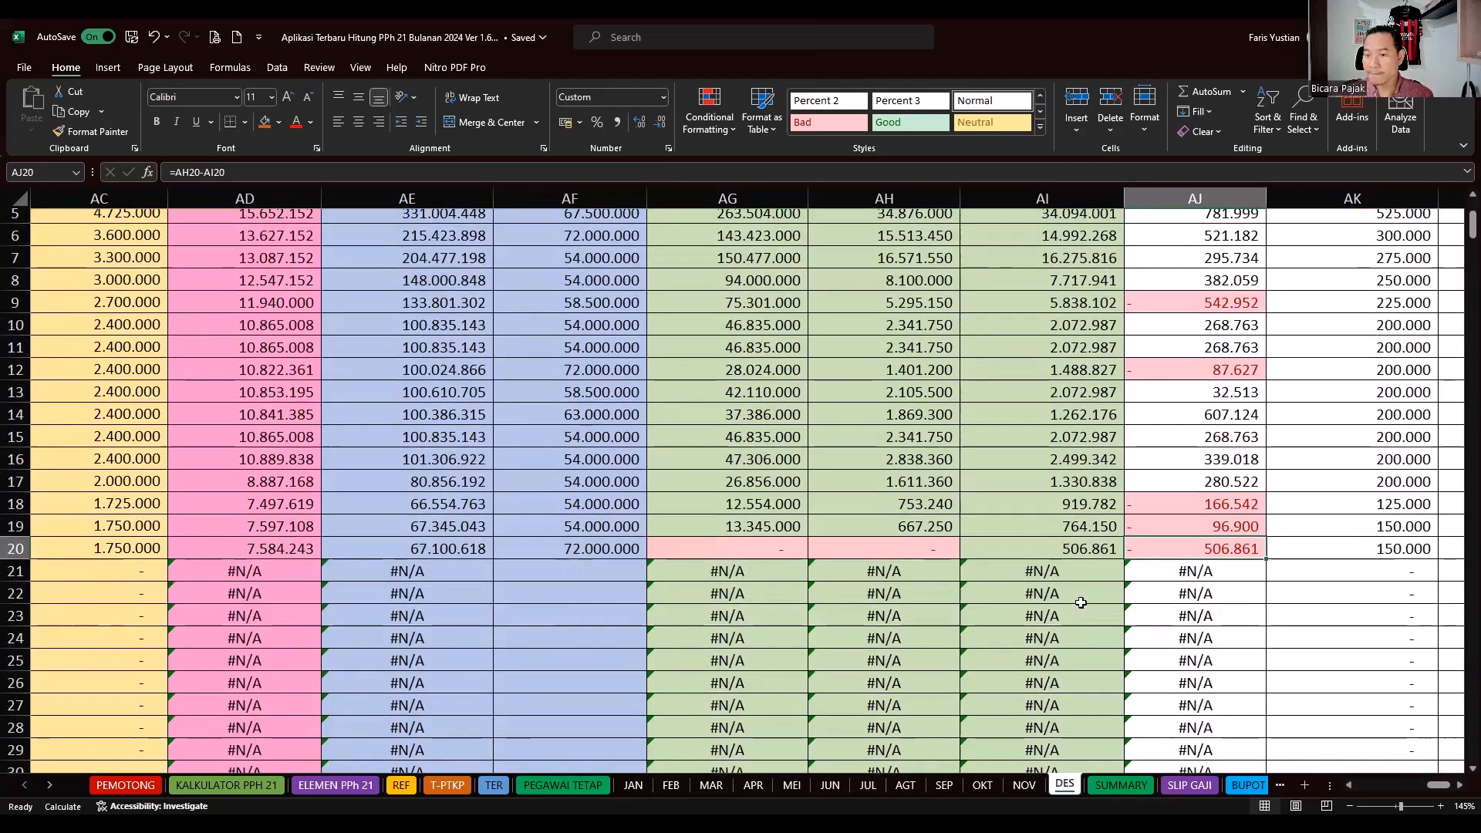
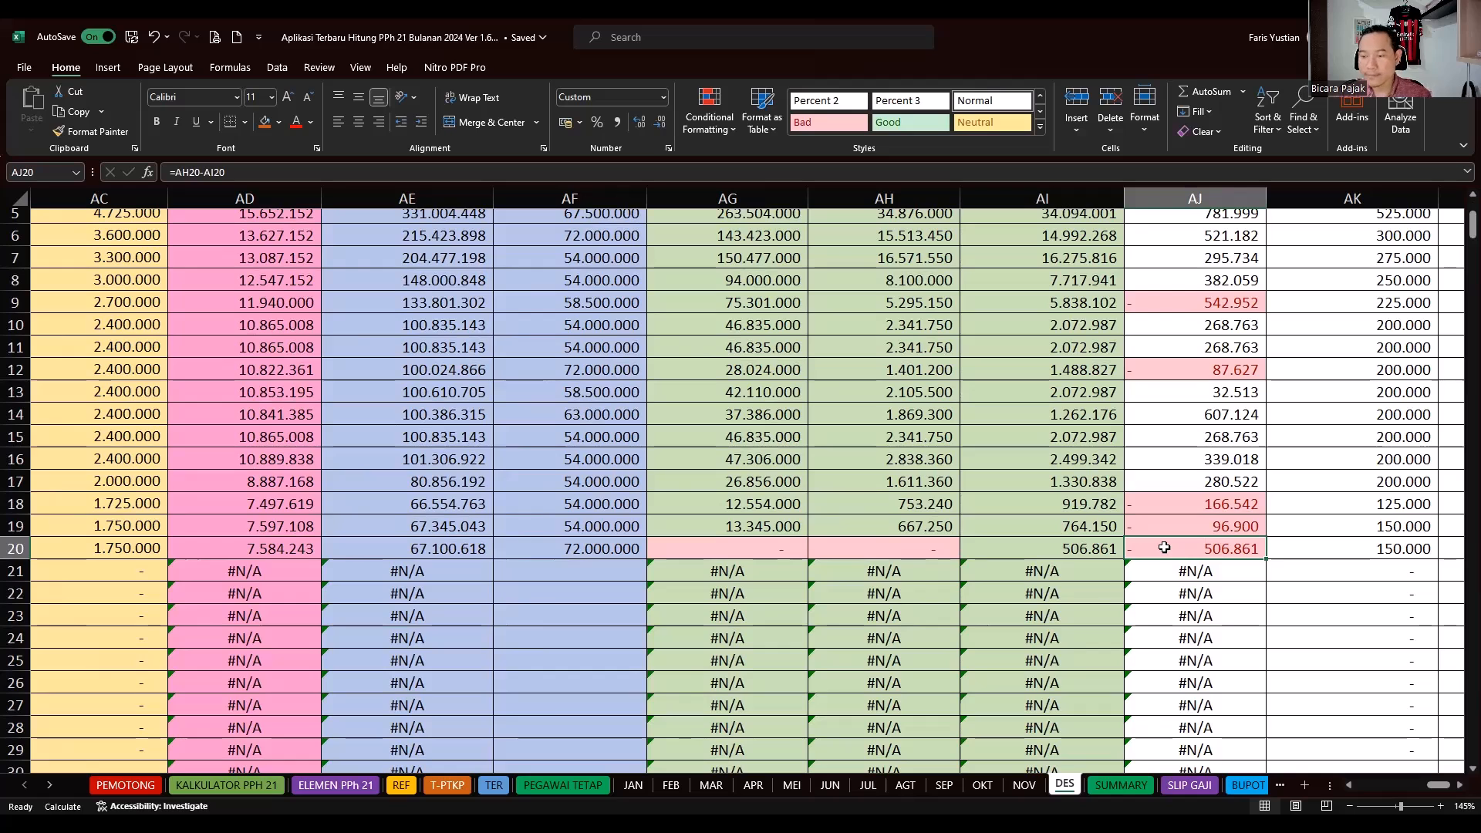
- Review row 20's December zakat, other deductions and annual Article 17 rate in AK20 to AM20
key("Right")
key("Right")
scroll(1248, 515, "up", 1)
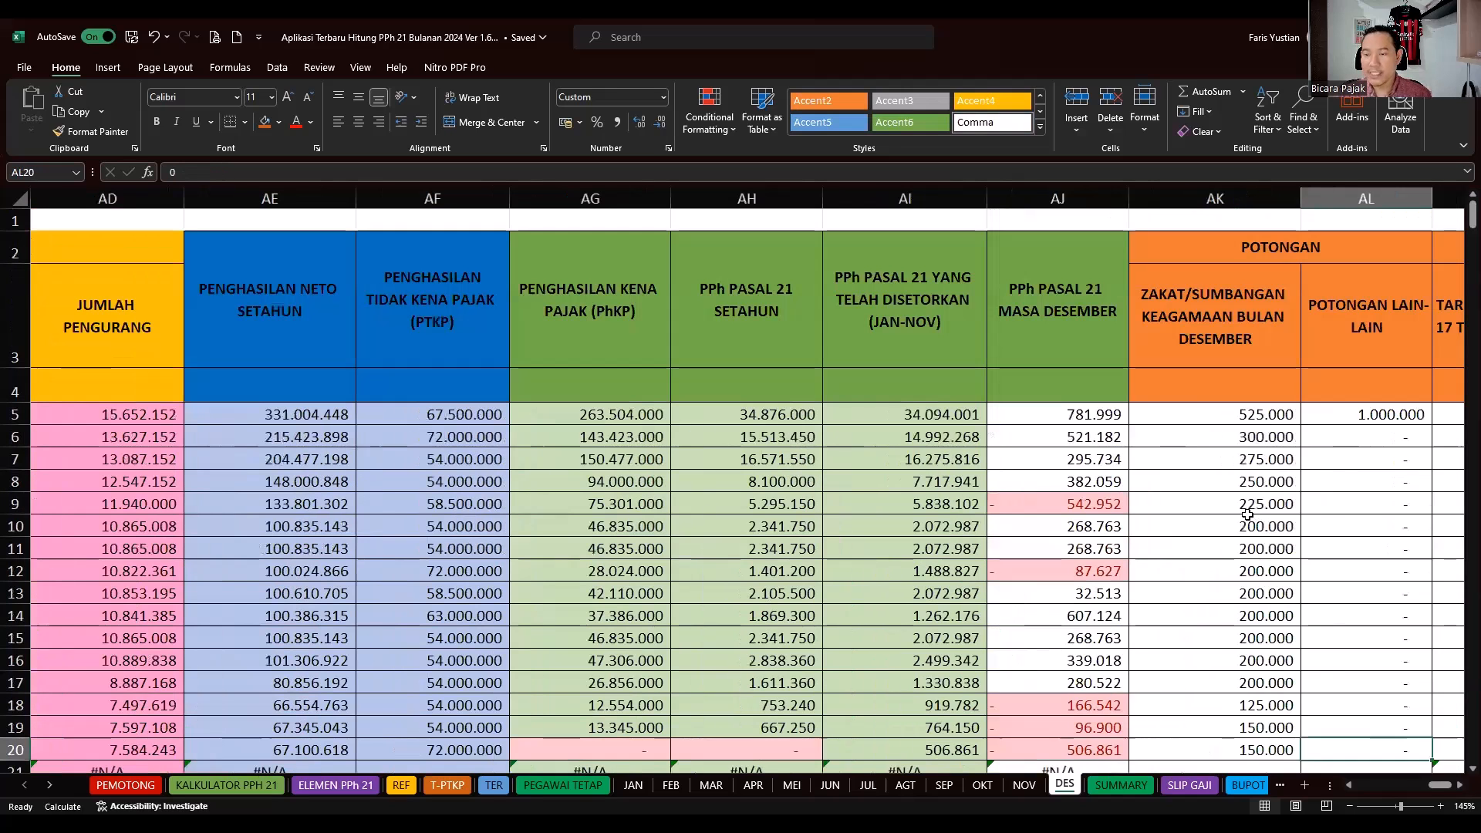
key("Right")
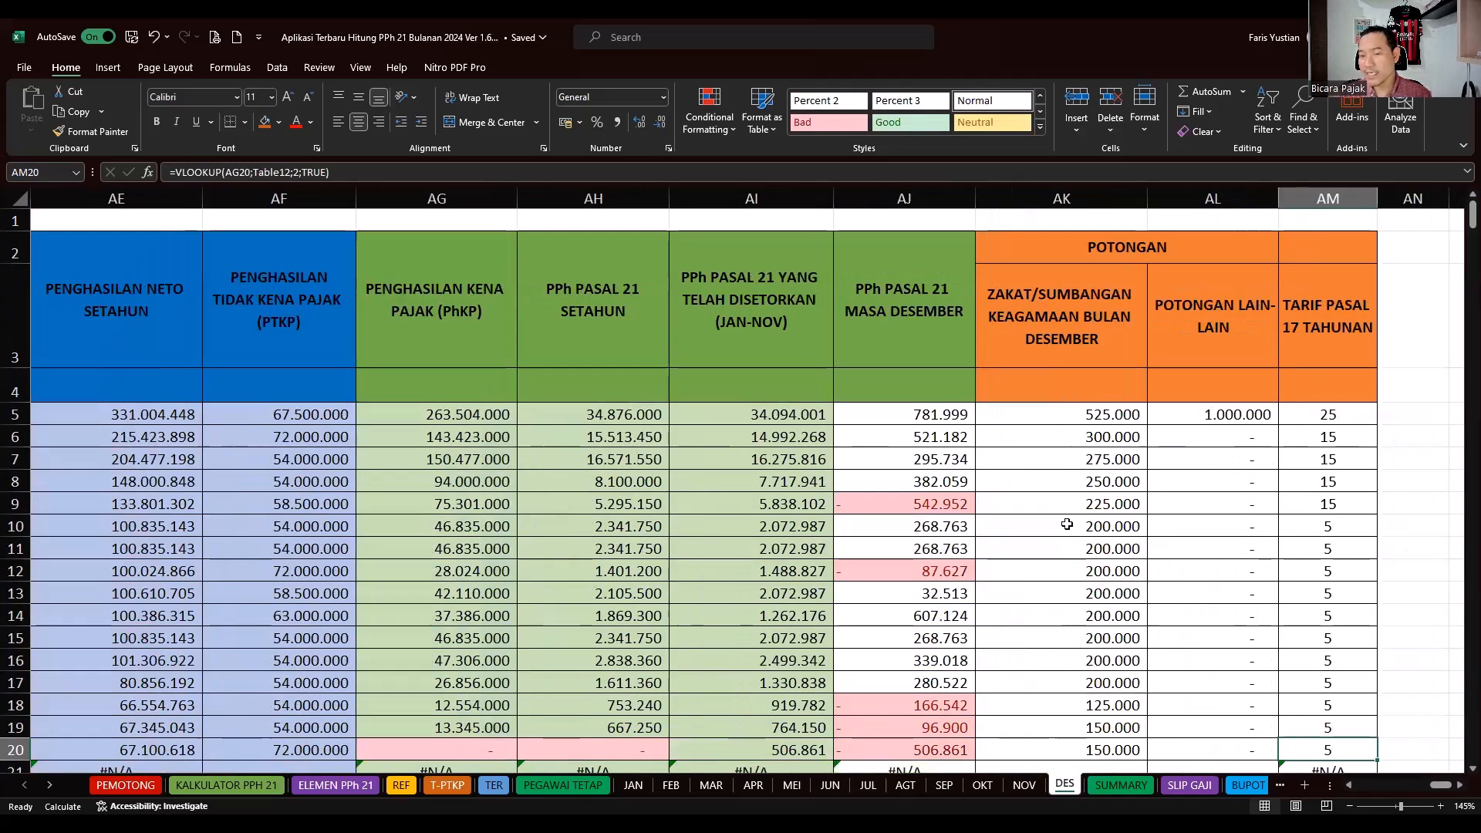
scroll(1072, 540, "down", 2)
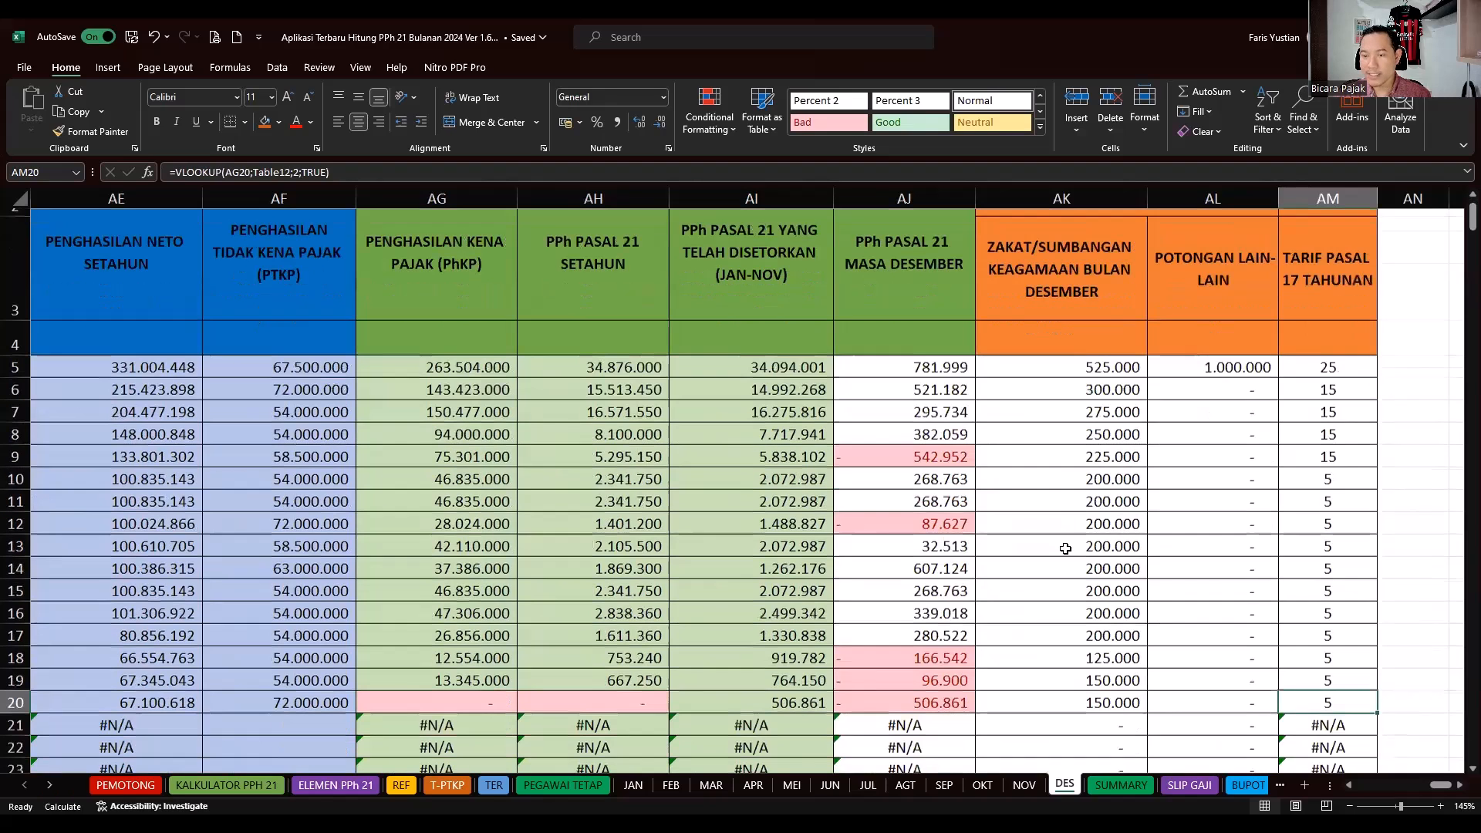
scroll(1140, 578, "up", 2)
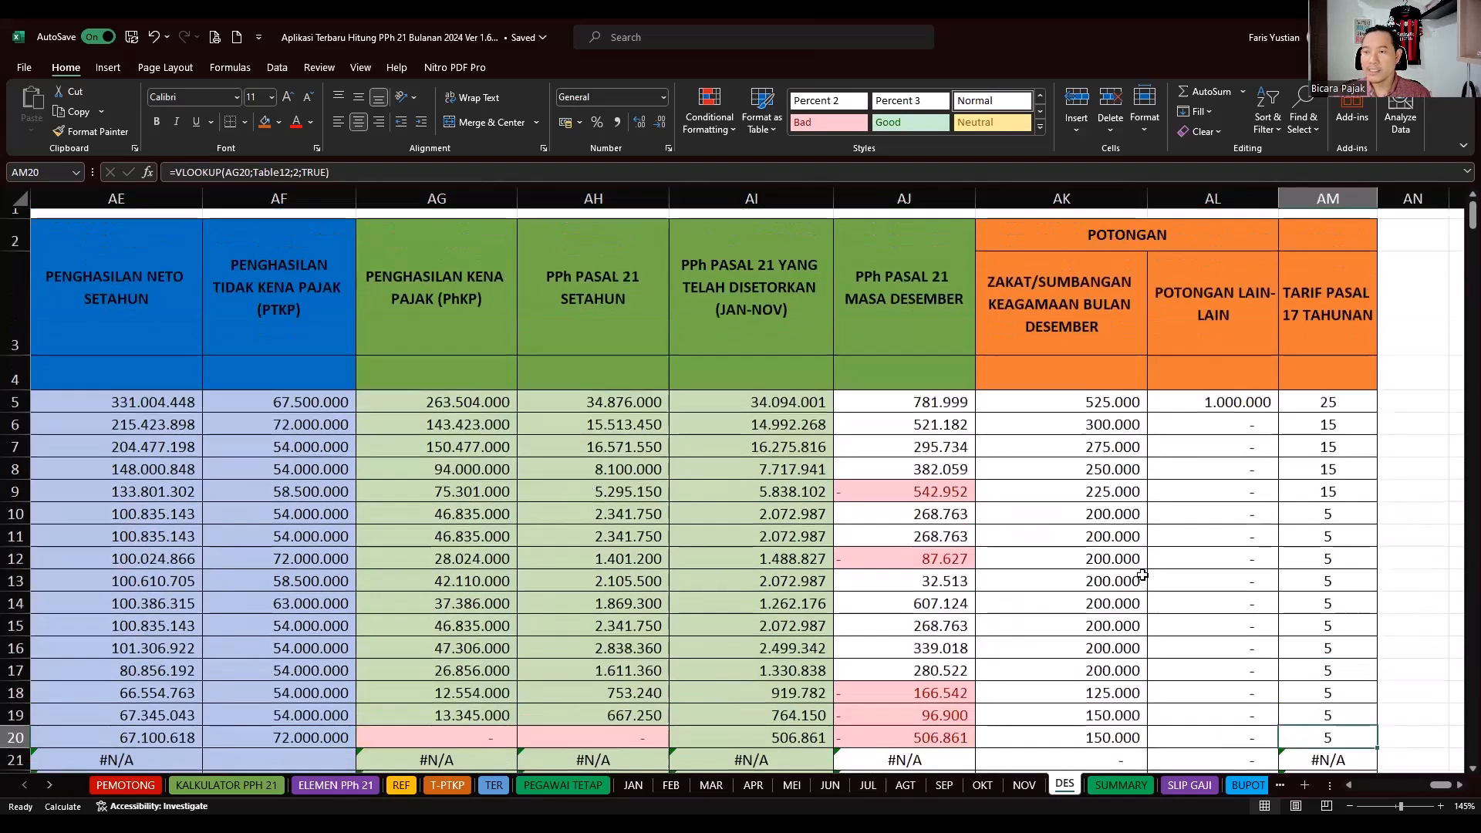
- Check other deductions in AL5 and compare the annual Article 17 rate in AM5 with annual PPh 21 in AH5
left_click(1210, 409)
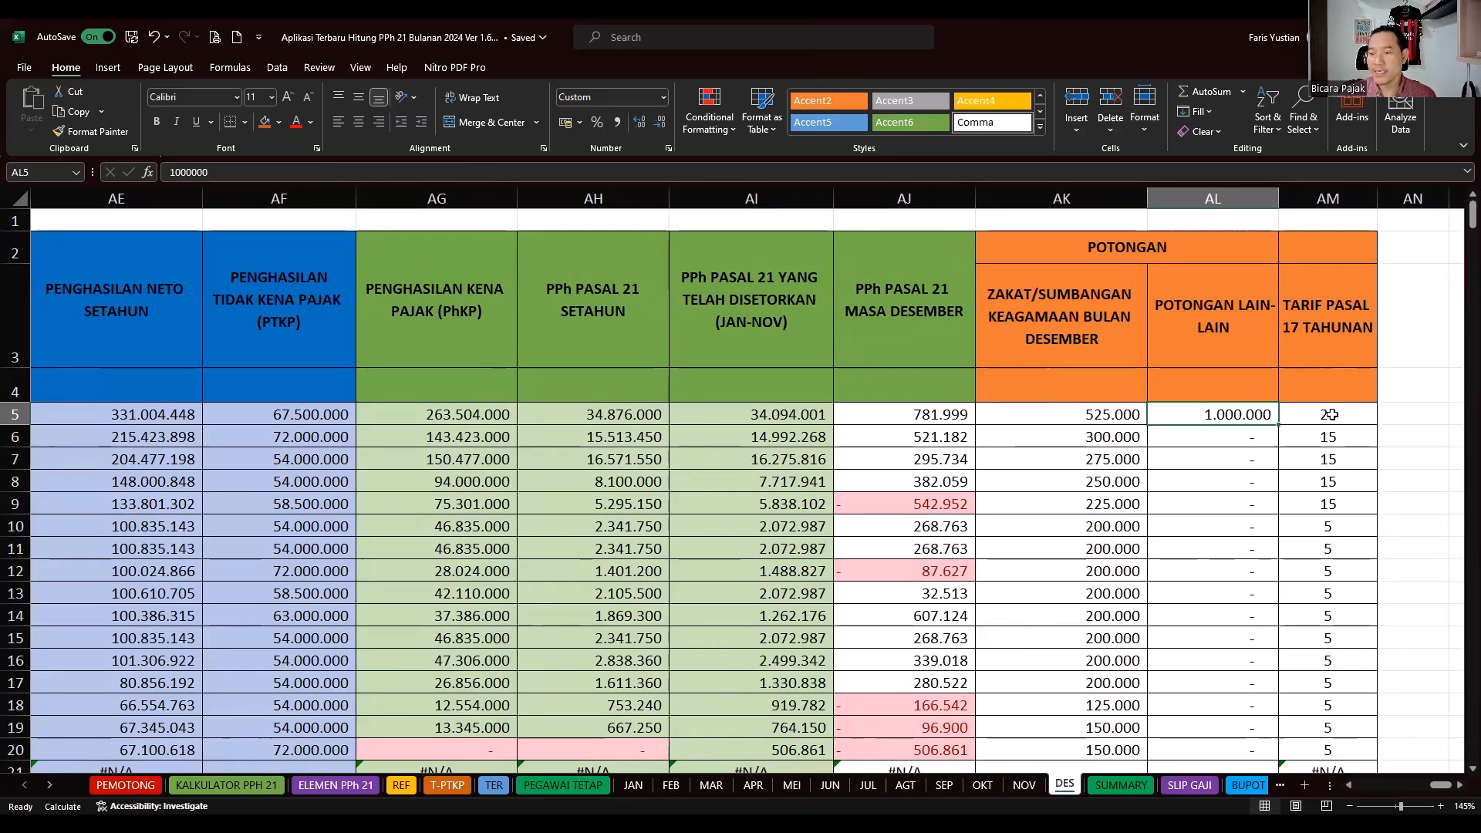
left_click(1331, 414)
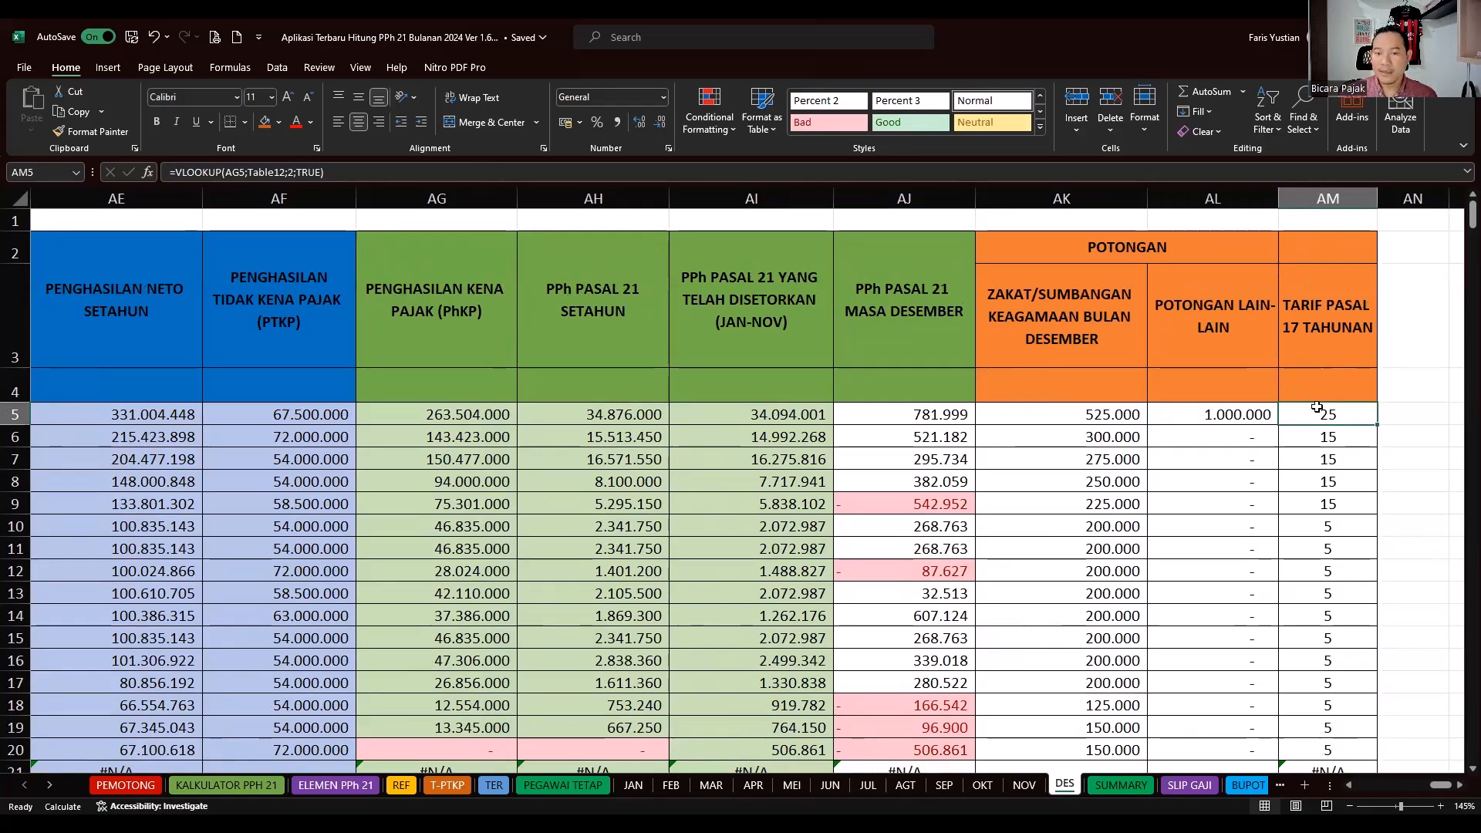
left_click(611, 423)
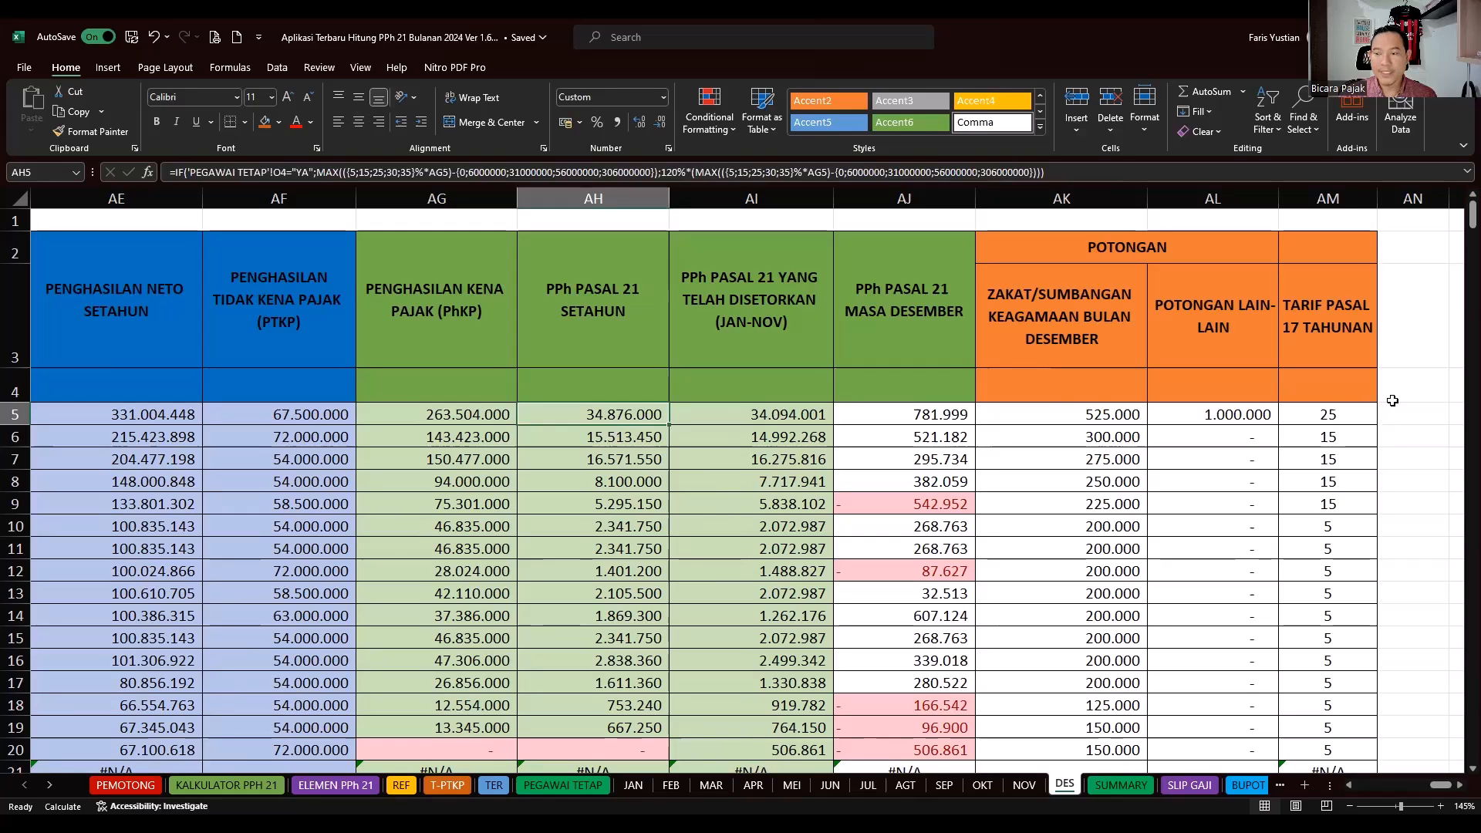
left_click(1340, 416)
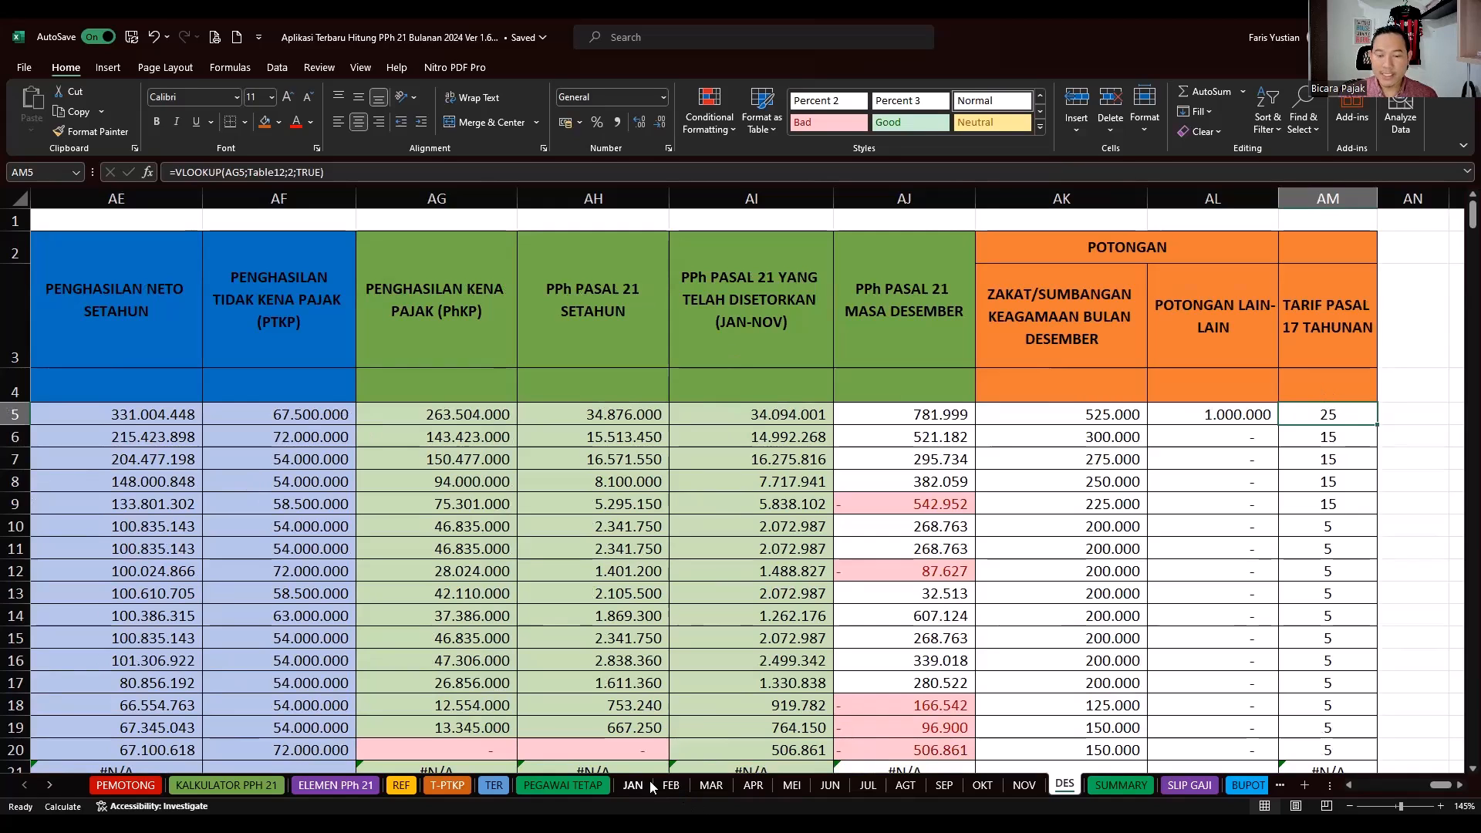
- Open the SUMMARY sheet and narrow the NAMA, JENIS KELAMIN and JABATAN columns
left_click(1114, 784)
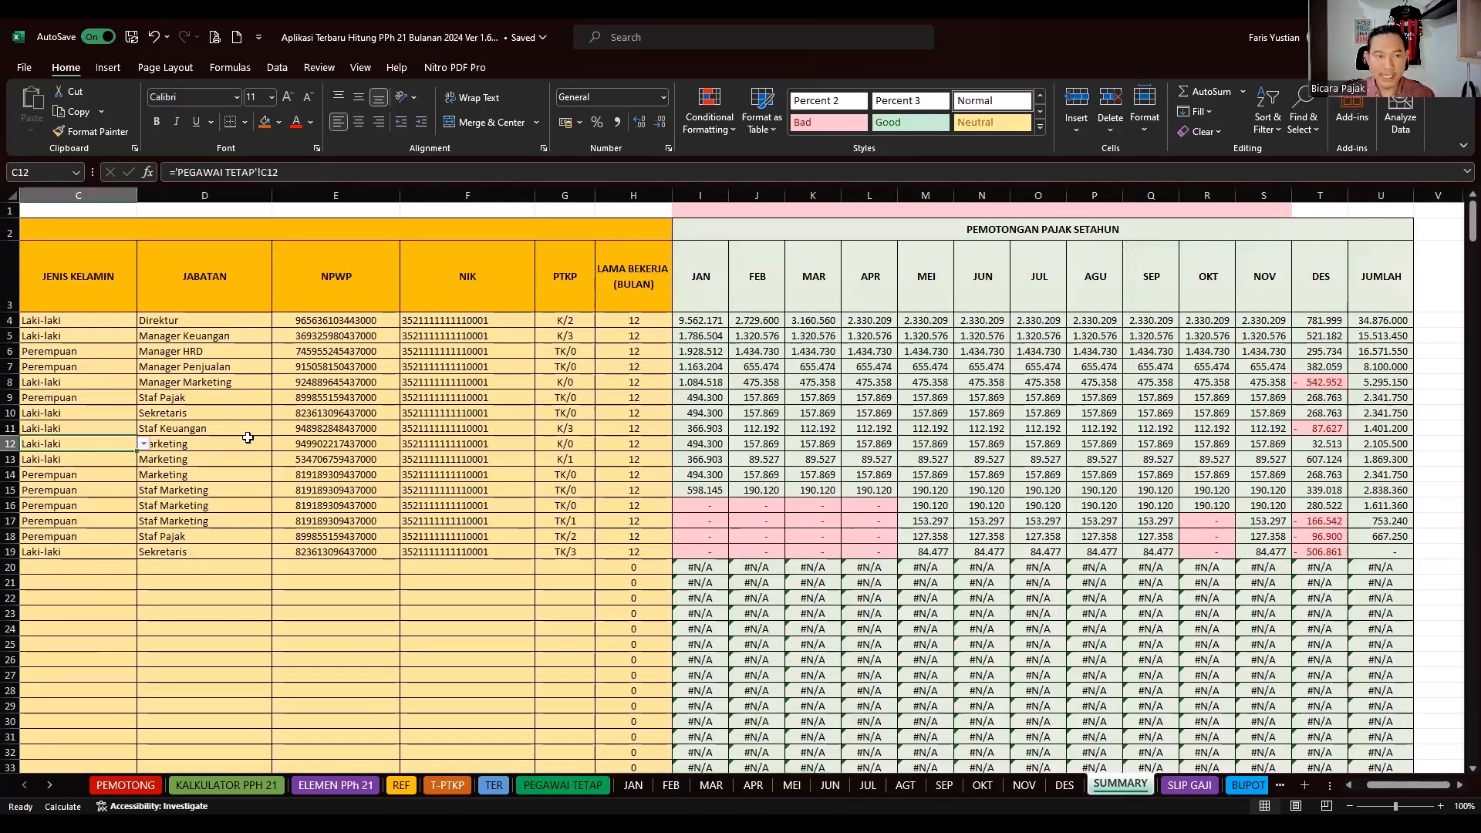
key("Left")
key("Left")
left_click_drag(208, 192, 183, 189)
left_click_drag(302, 189, 291, 189)
left_click_drag(425, 185, 416, 188)
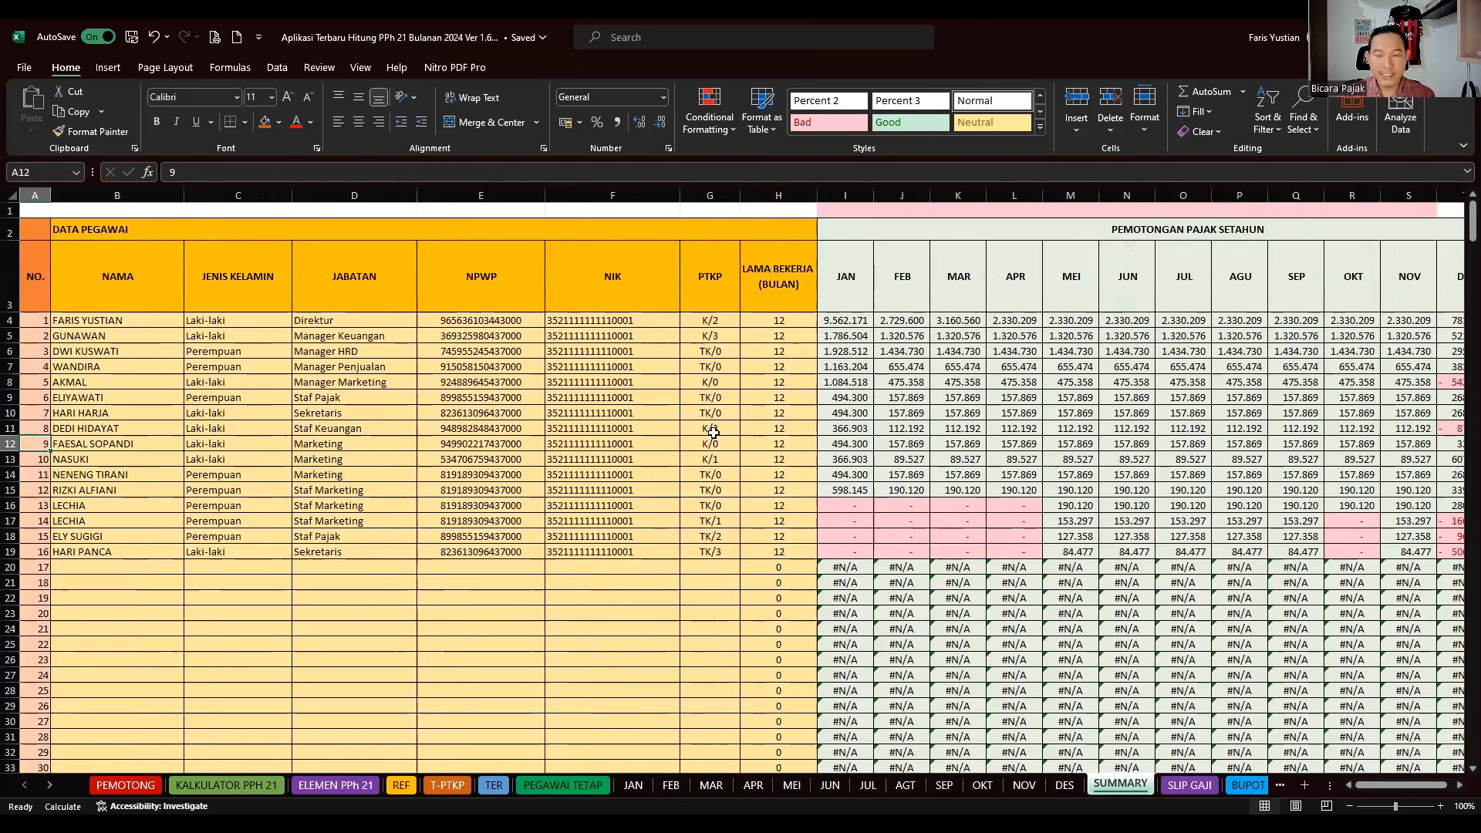
- Examine the monthly tax withholding columns along row 20 from February to September in Q20
left_click_drag(1026, 502, 1028, 496)
left_click(917, 561)
key("Right")
key("Right")
key("Right")
key("Right")
key("Right")
key("Right")
key("Right")
key("Right")
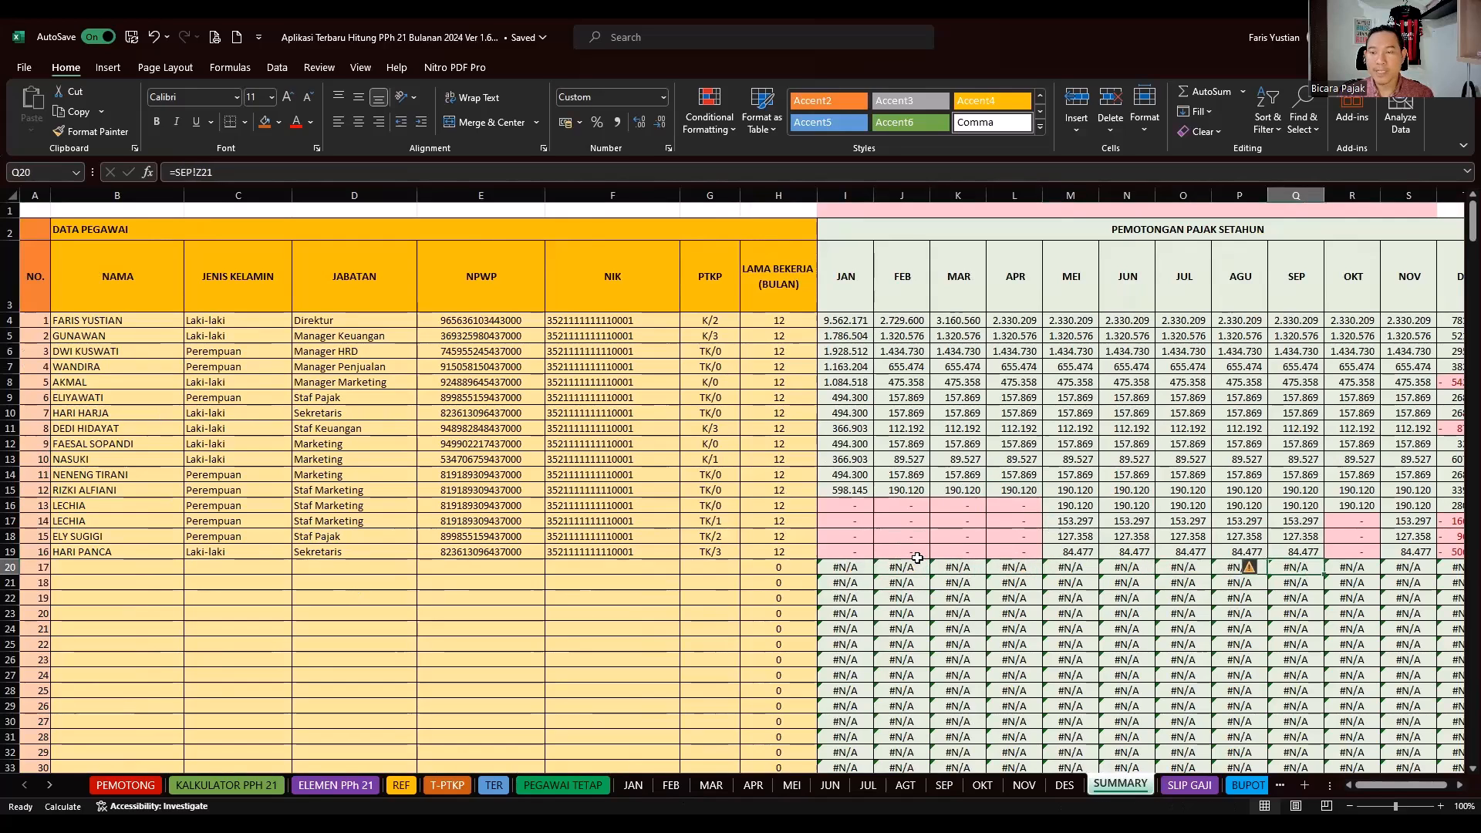
- Review the first employee's data in row 4 from the name in B4 to January withholding in I4
left_click(128, 320)
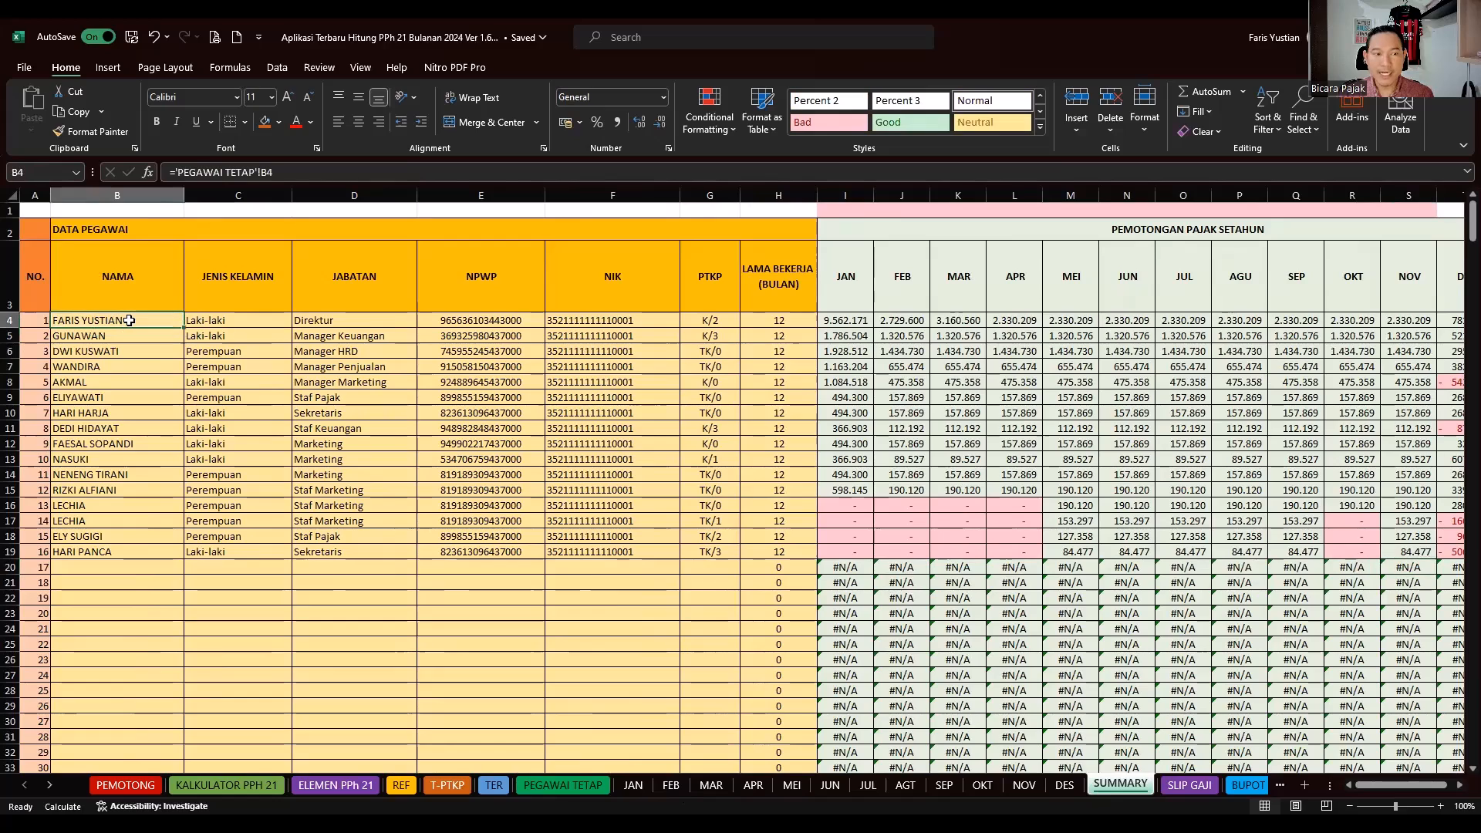
key("Right")
key("Right")
key("Right")
key("Right")
key("Right")
key("Right")
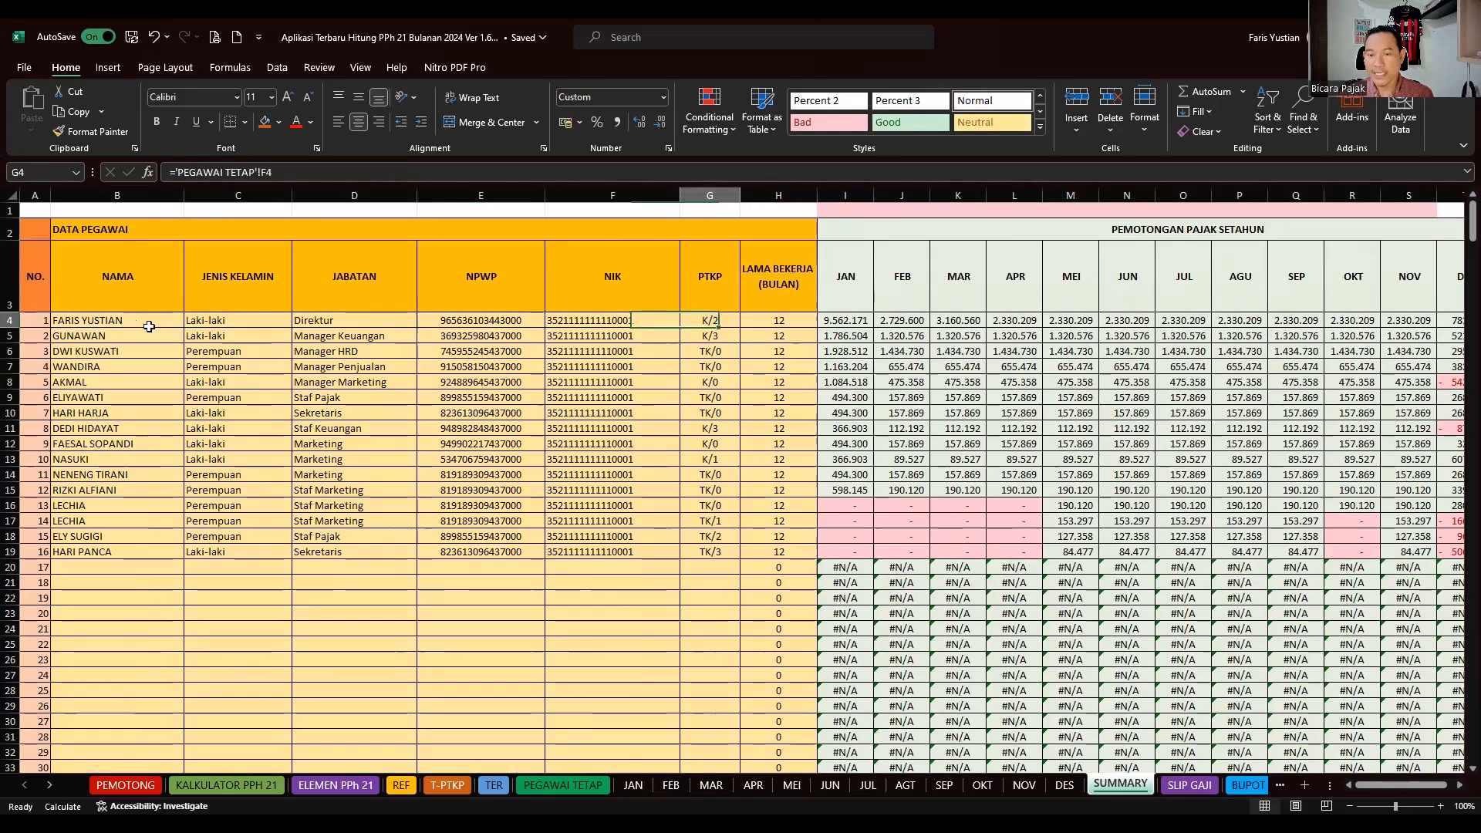
key("Right")
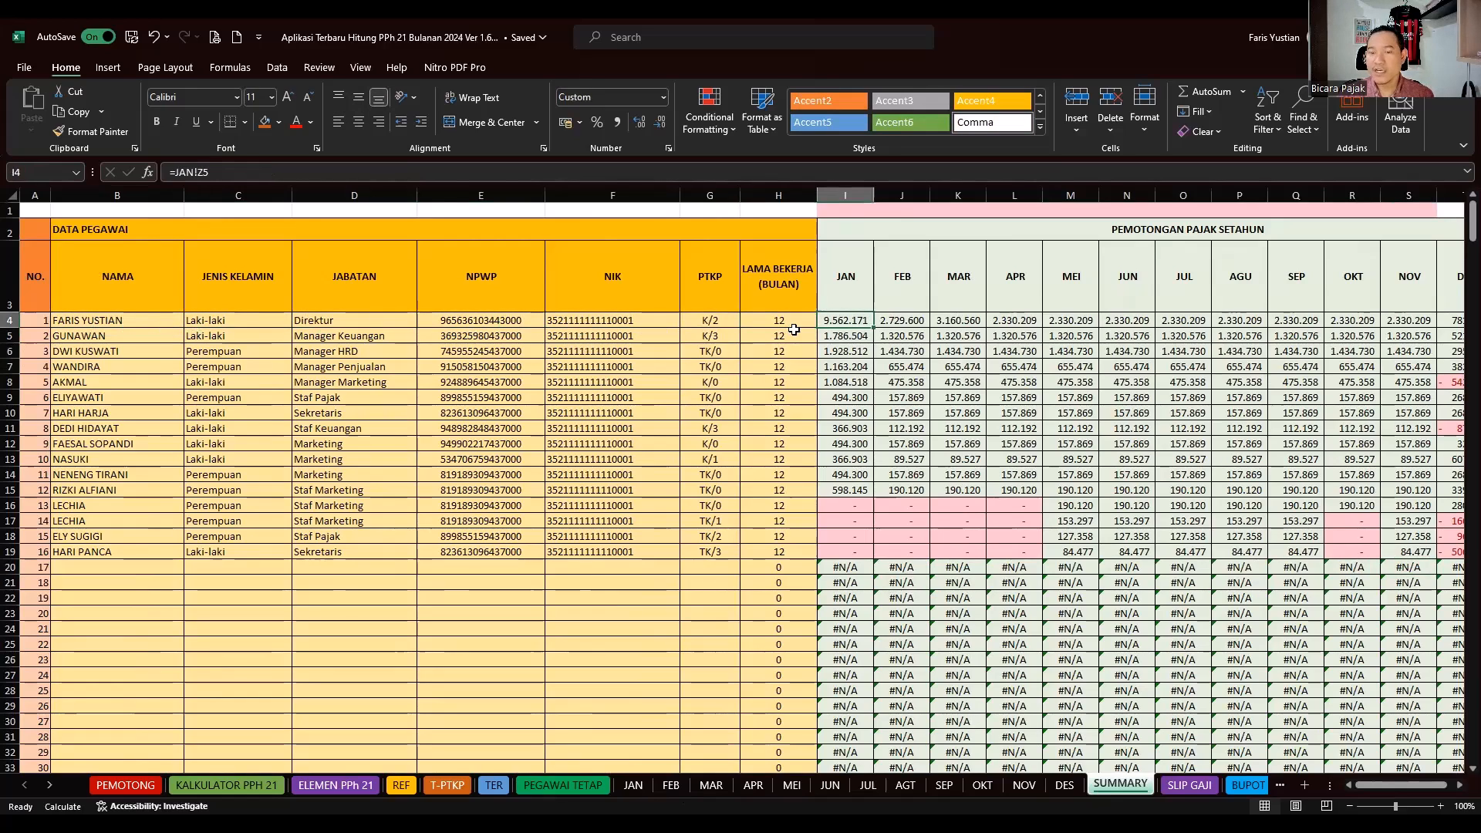
- Follow the first employee's monthly withholding along row 4 and check the JUMLAH formula in U4
key("Right")
key("Right")
key("Right")
key("Right")
key("Right")
key("Right")
key("Right")
key("Right")
key("Right")
key("Right")
key("Right")
key("Right")
key("Right")
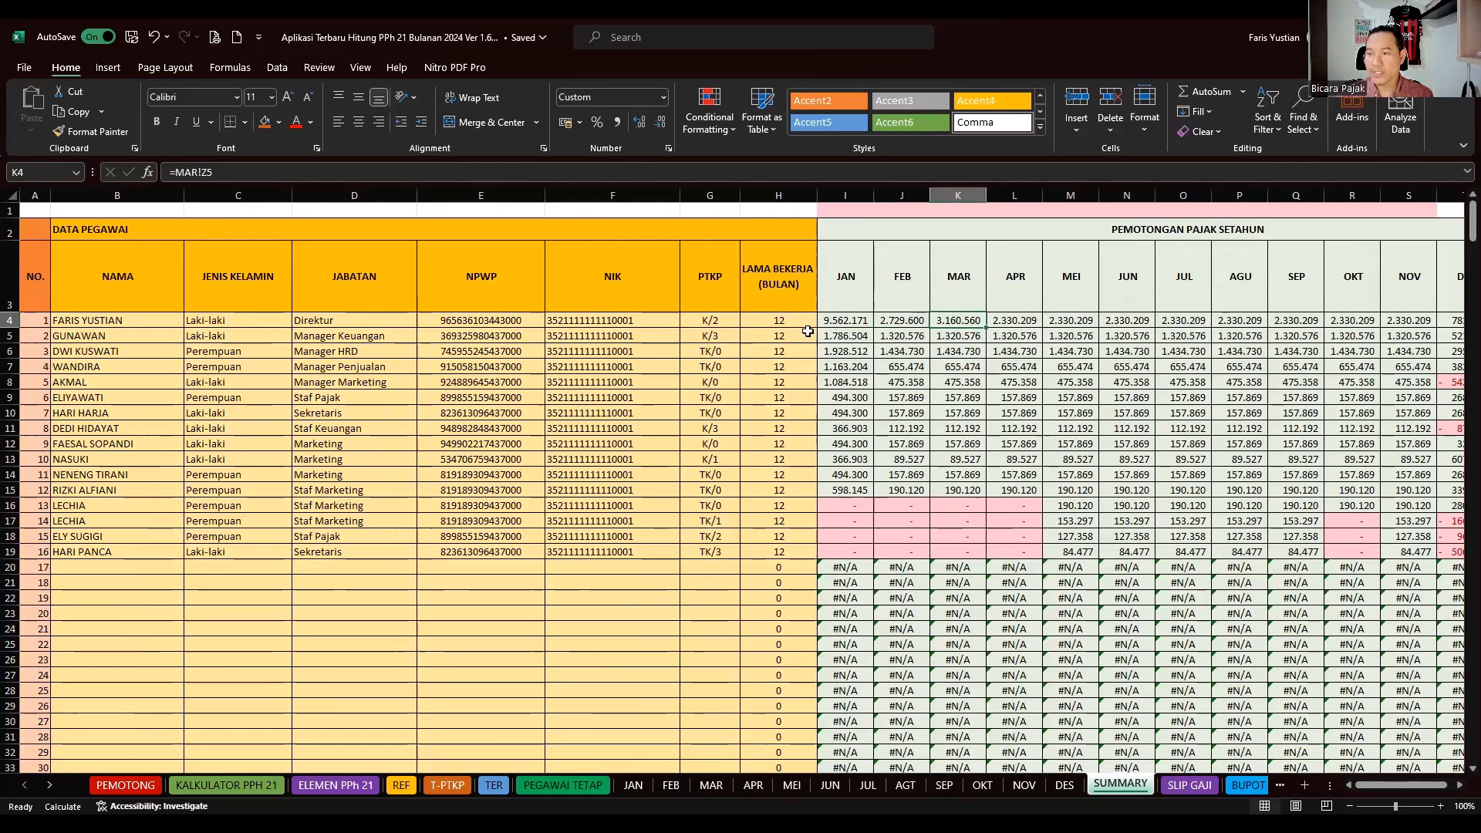
key("Left")
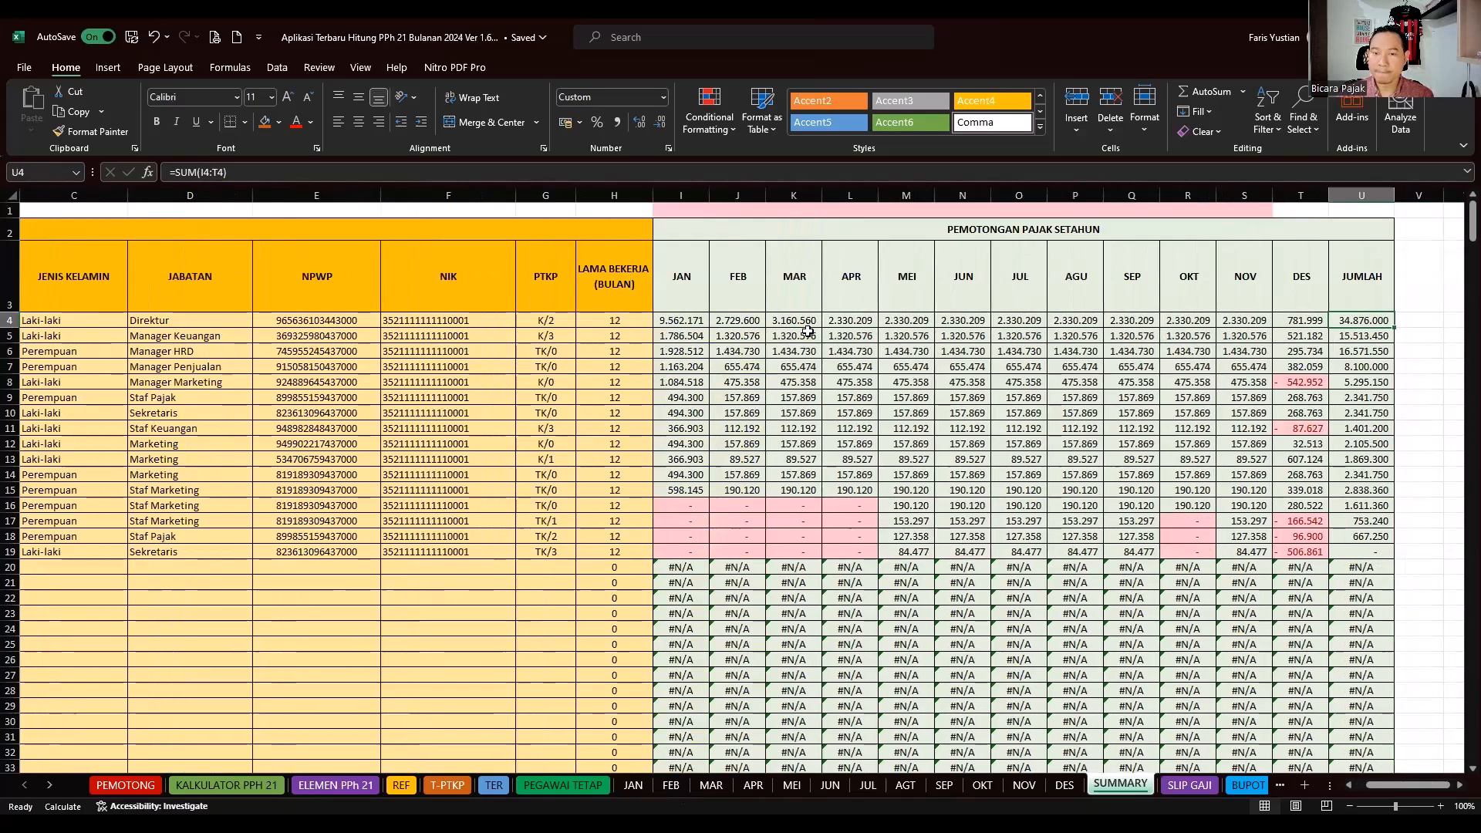
double_click(1375, 317)
key("Return")
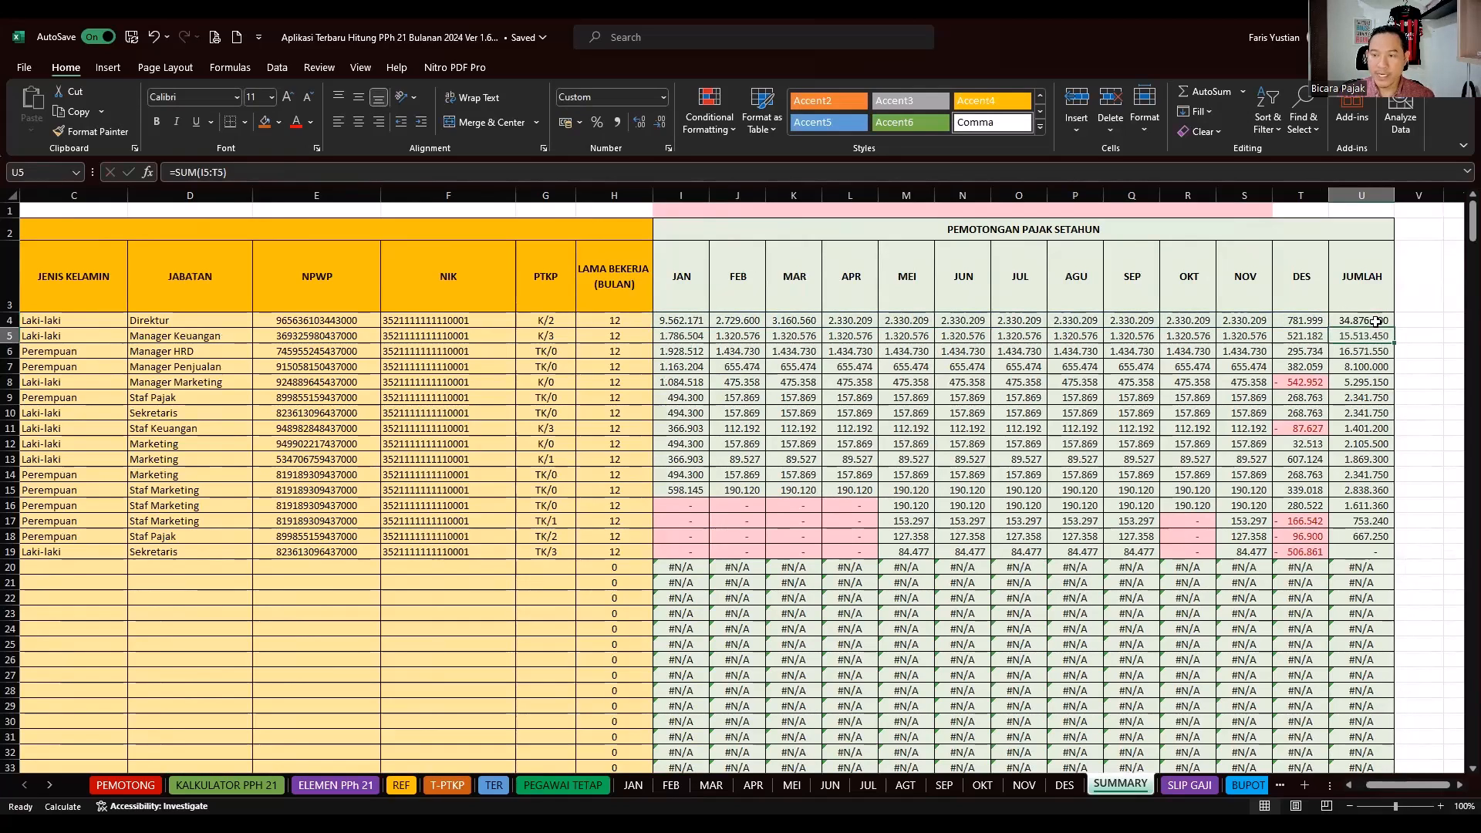
- Review the last listed employee's row 19 from the name in B19 through the monthly withholding to December in T19
left_click(117, 553)
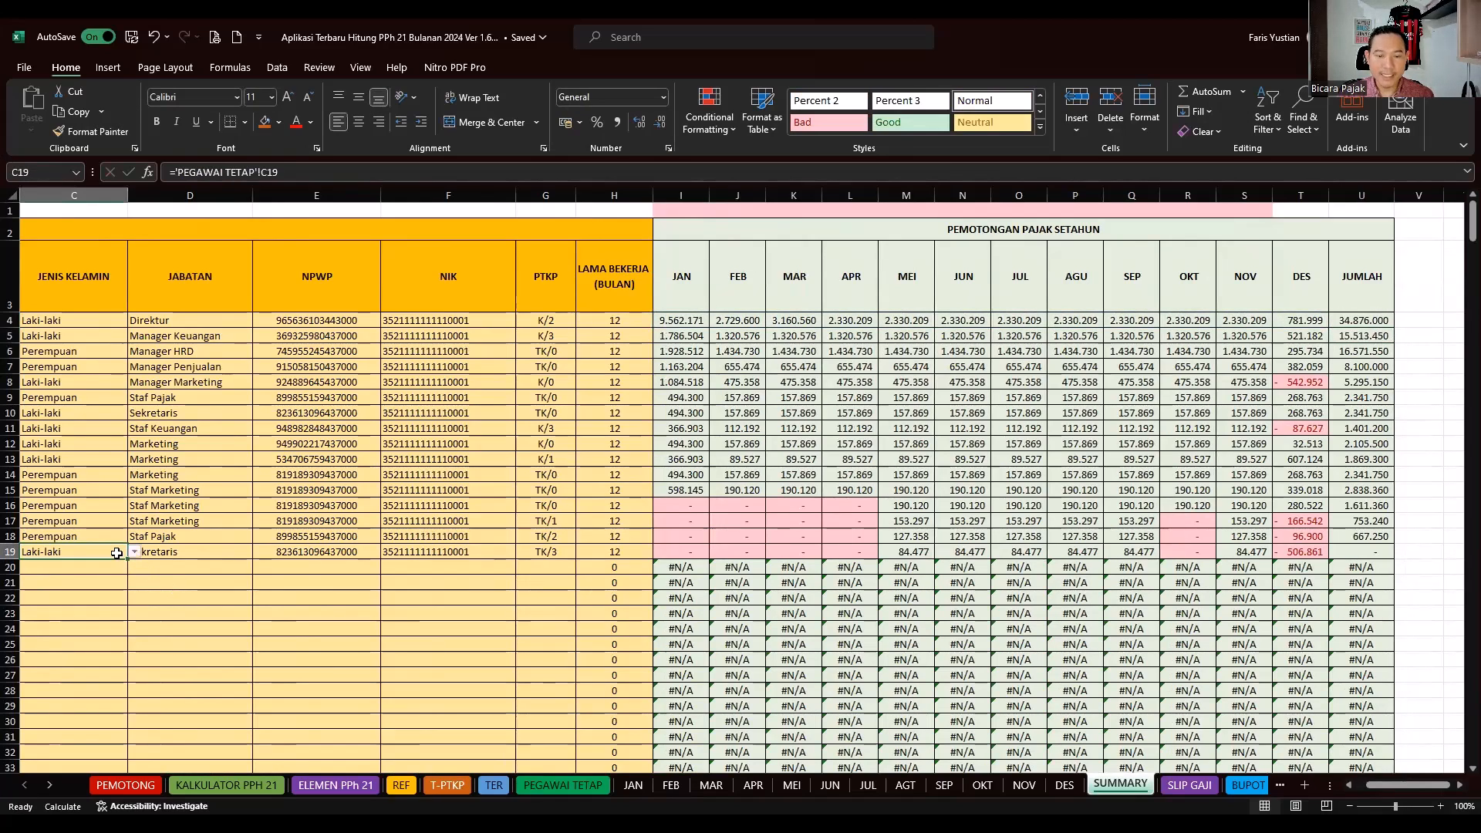
key("Left")
key("Left")
key("Right")
key("Right")
key("Right")
key("Right")
key("Right")
key("Right")
key("Right")
key("Right")
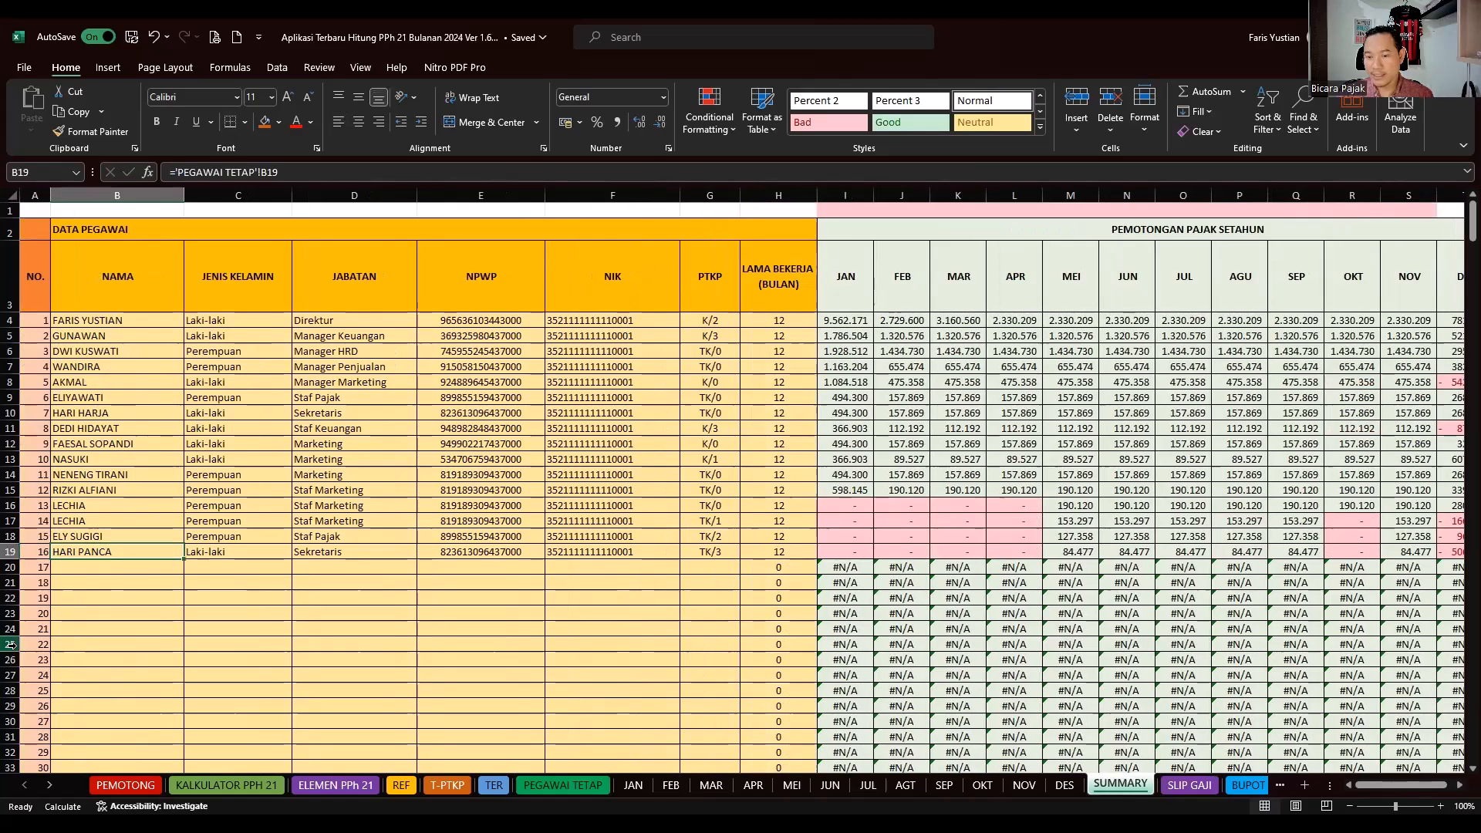
key("Right")
key("Right")
key("Right")
key("Right")
key("Right")
key("Right")
key("Right")
key("Right")
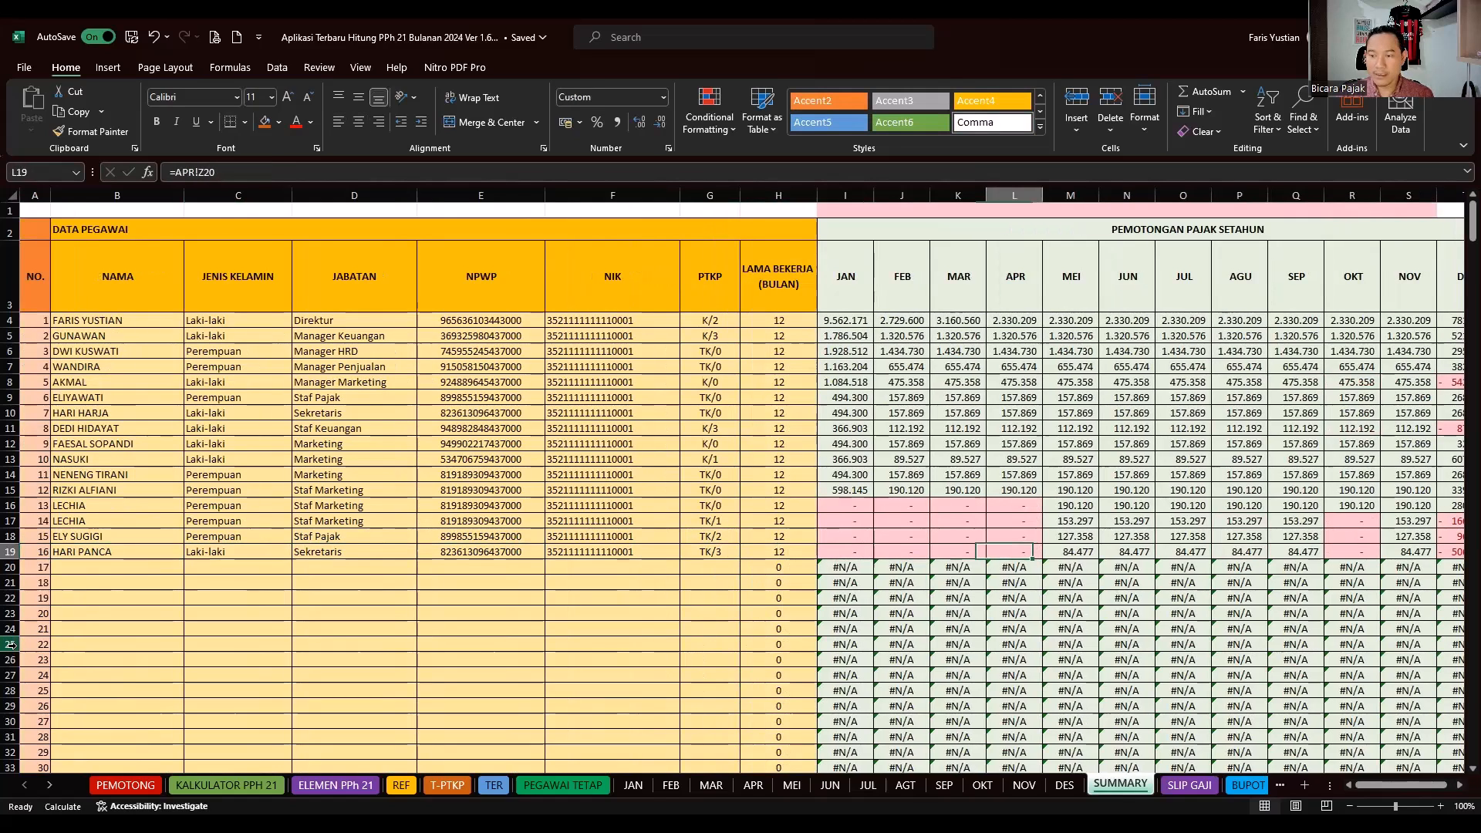
key("Right")
key("Right")
key("Right")
key("Right")
key("Right")
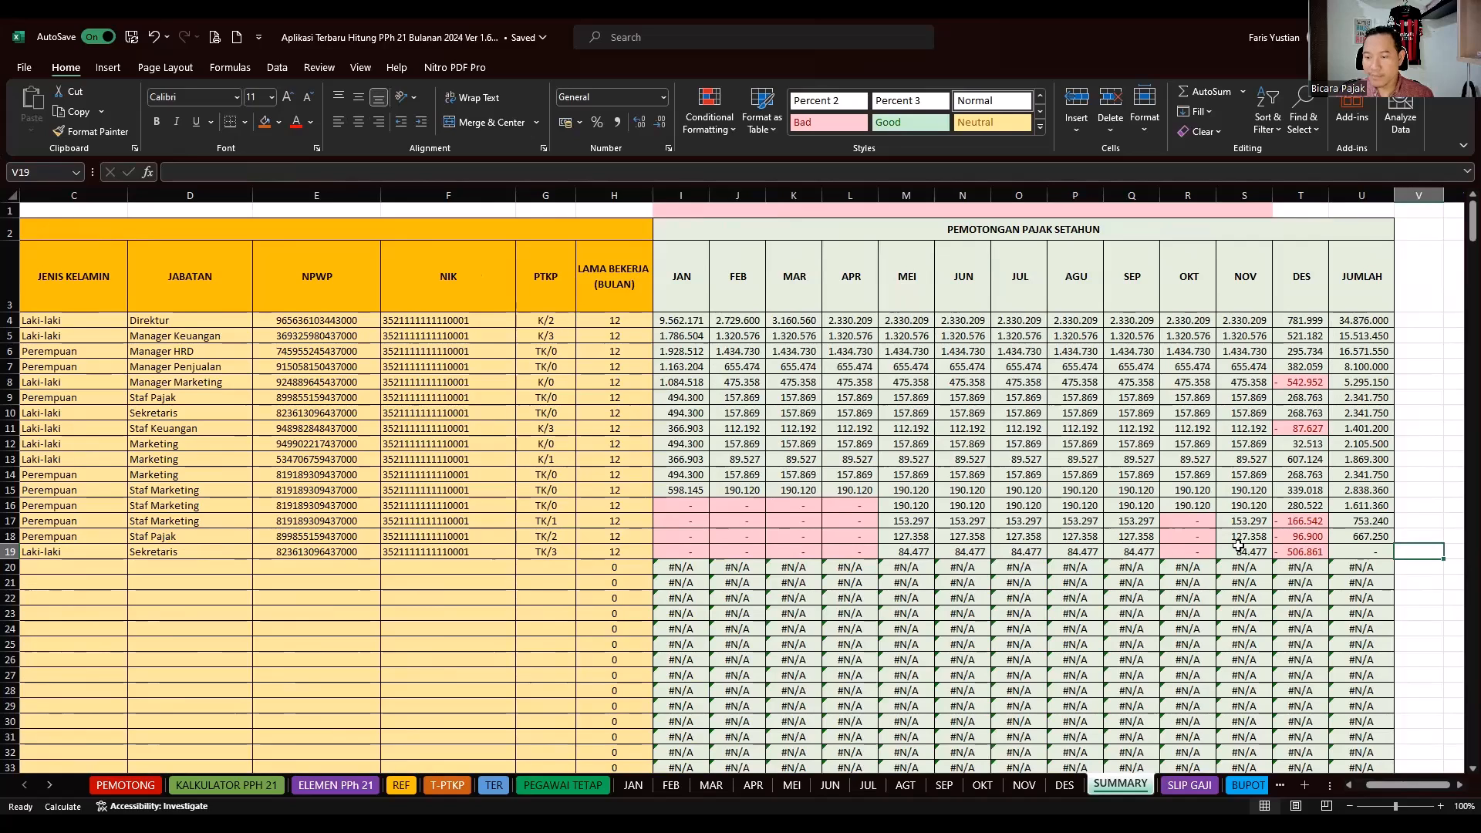
left_click(1296, 551)
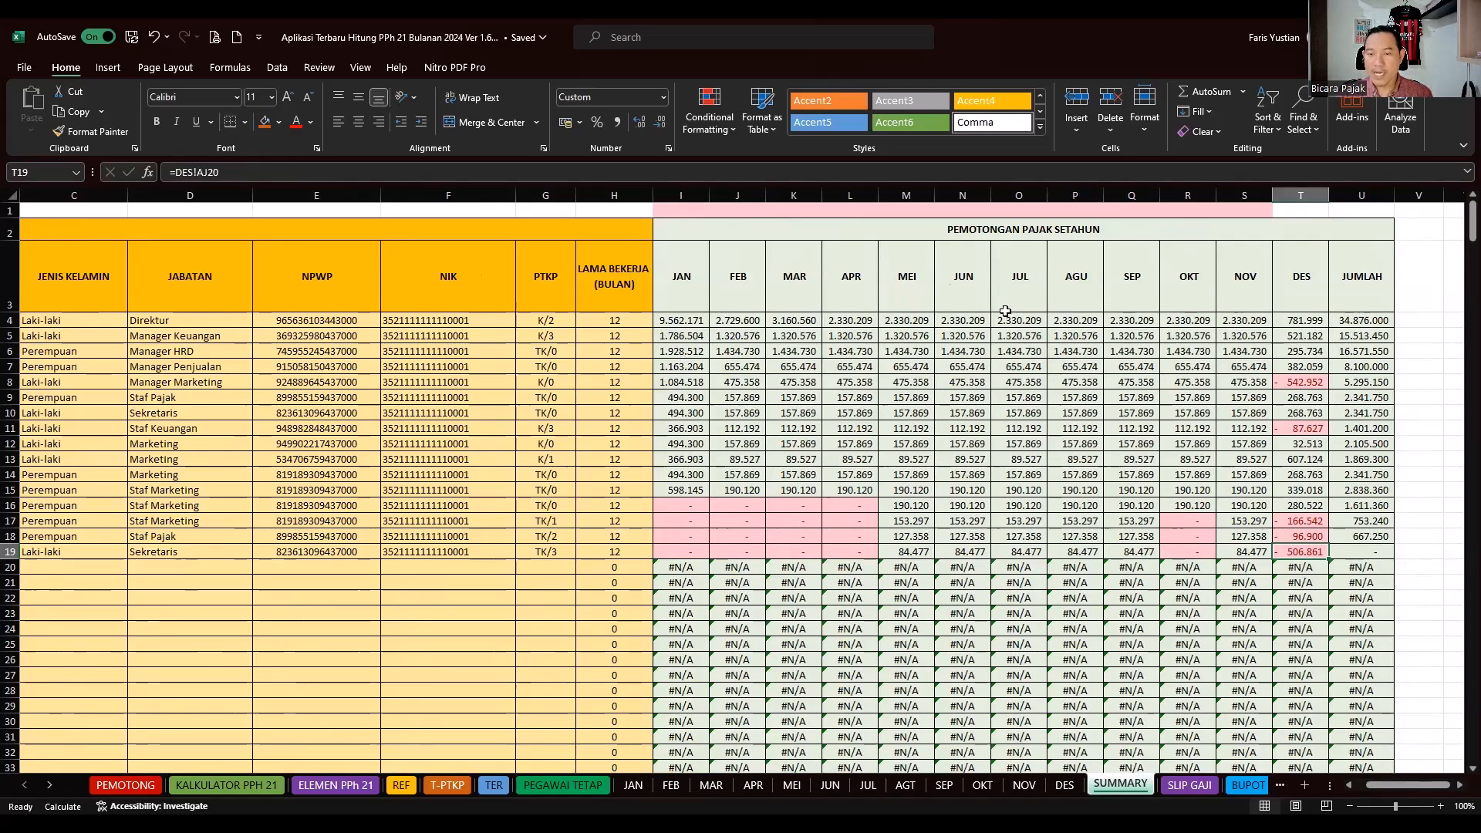
- Examine the PEMOTONGAN PAJAK SETAHUN section, highlighting the January amounts in I4:I19 and the February amounts in J4:J19
left_click(1000, 232)
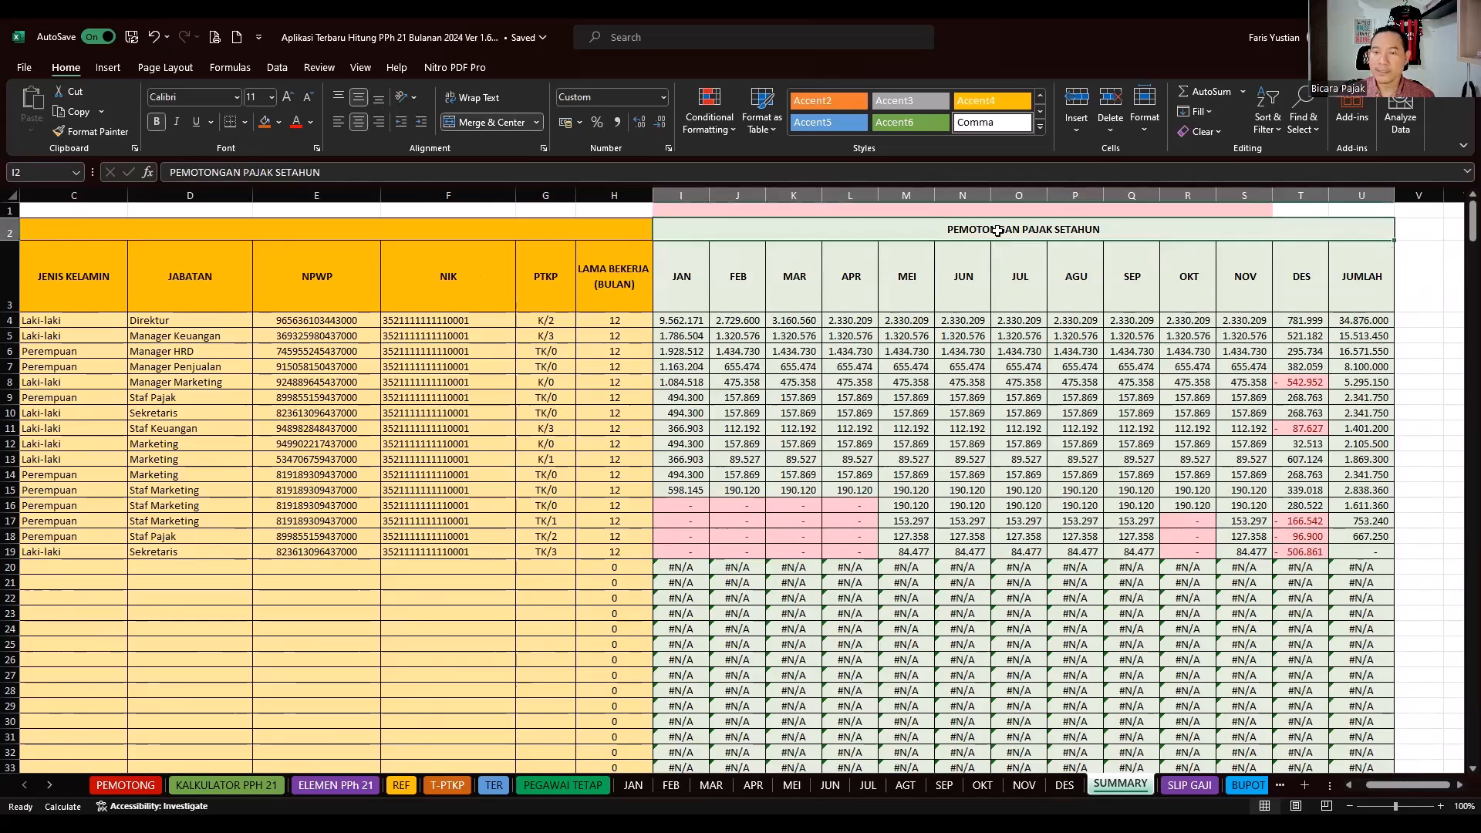
left_click(853, 472)
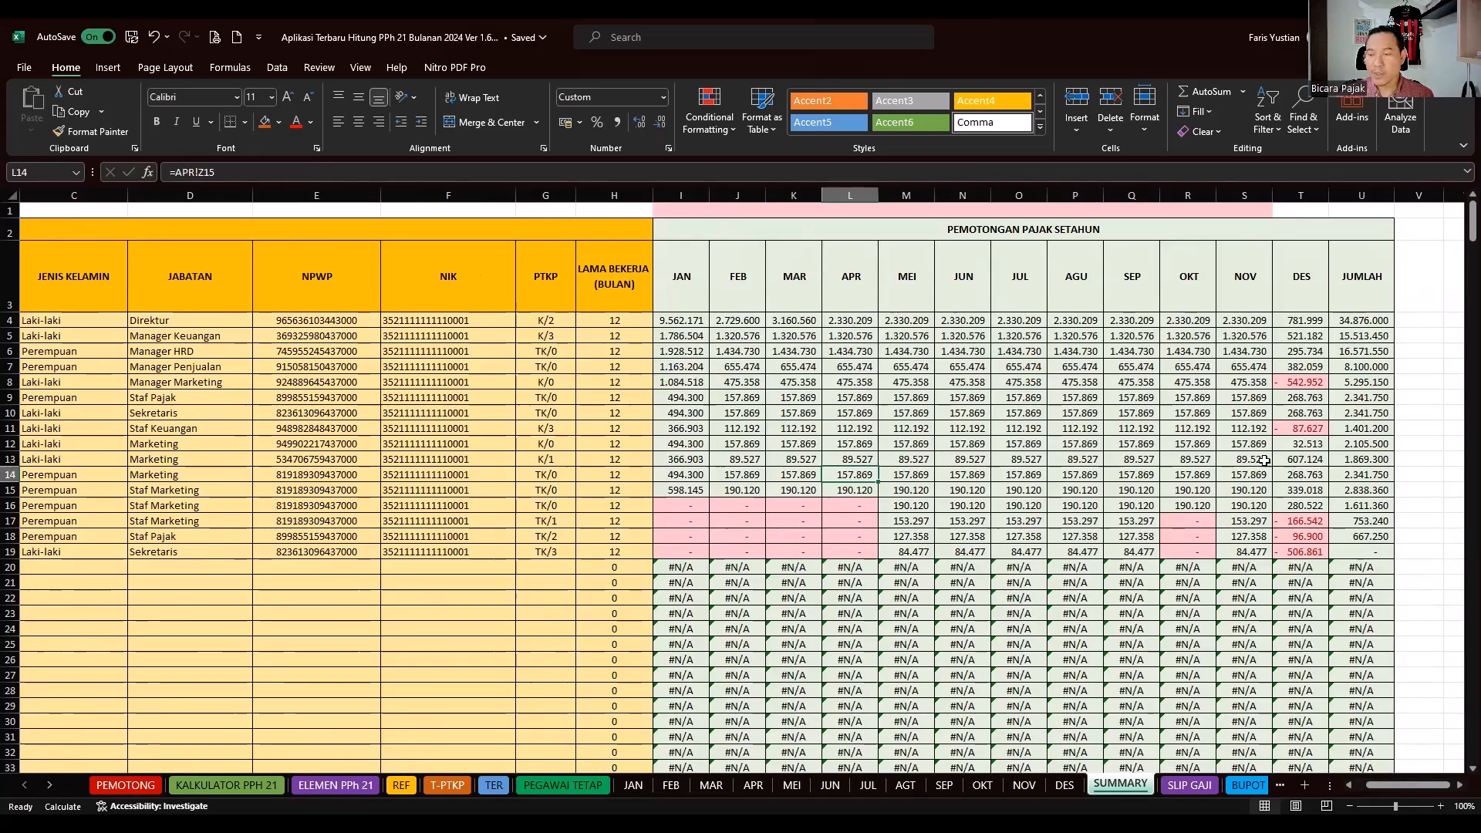
left_click_drag(677, 321, 680, 552)
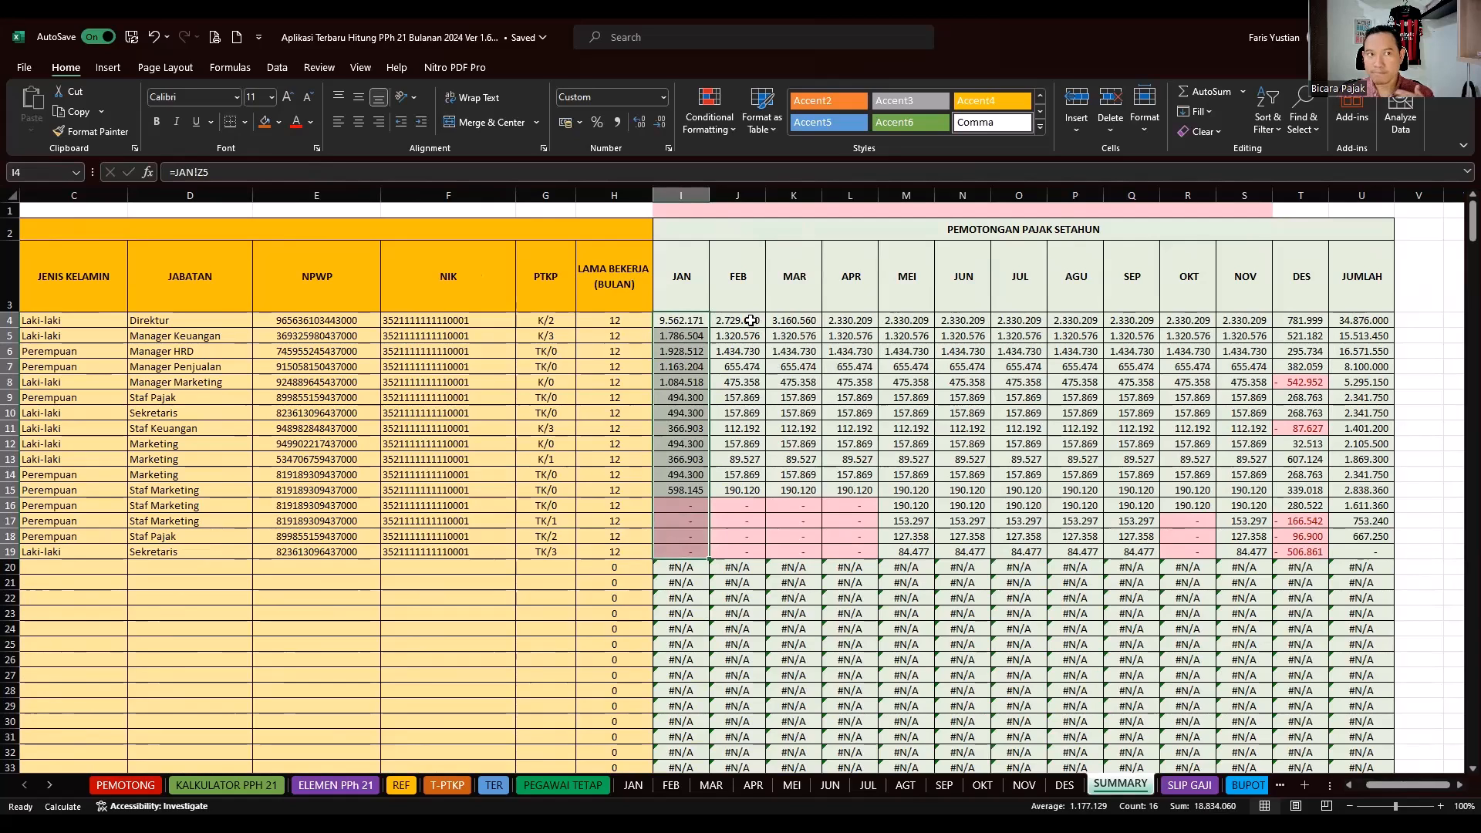
left_click_drag(745, 321, 740, 552)
left_click_drag(680, 321, 681, 552)
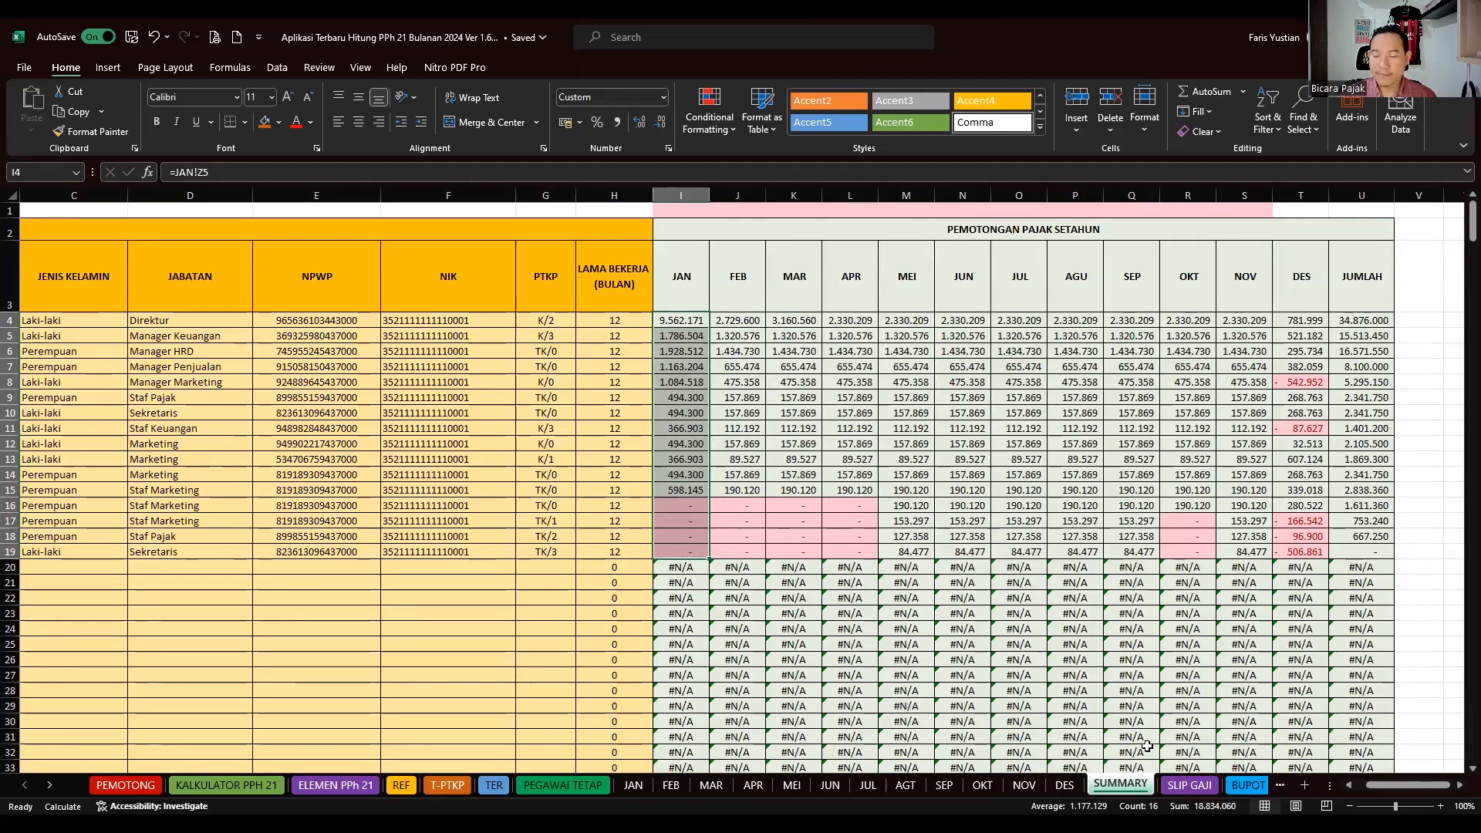
- Open the SLIP GAJI sheet and view the payslip from its company header down to Periode
left_click(1188, 788)
left_click(567, 535)
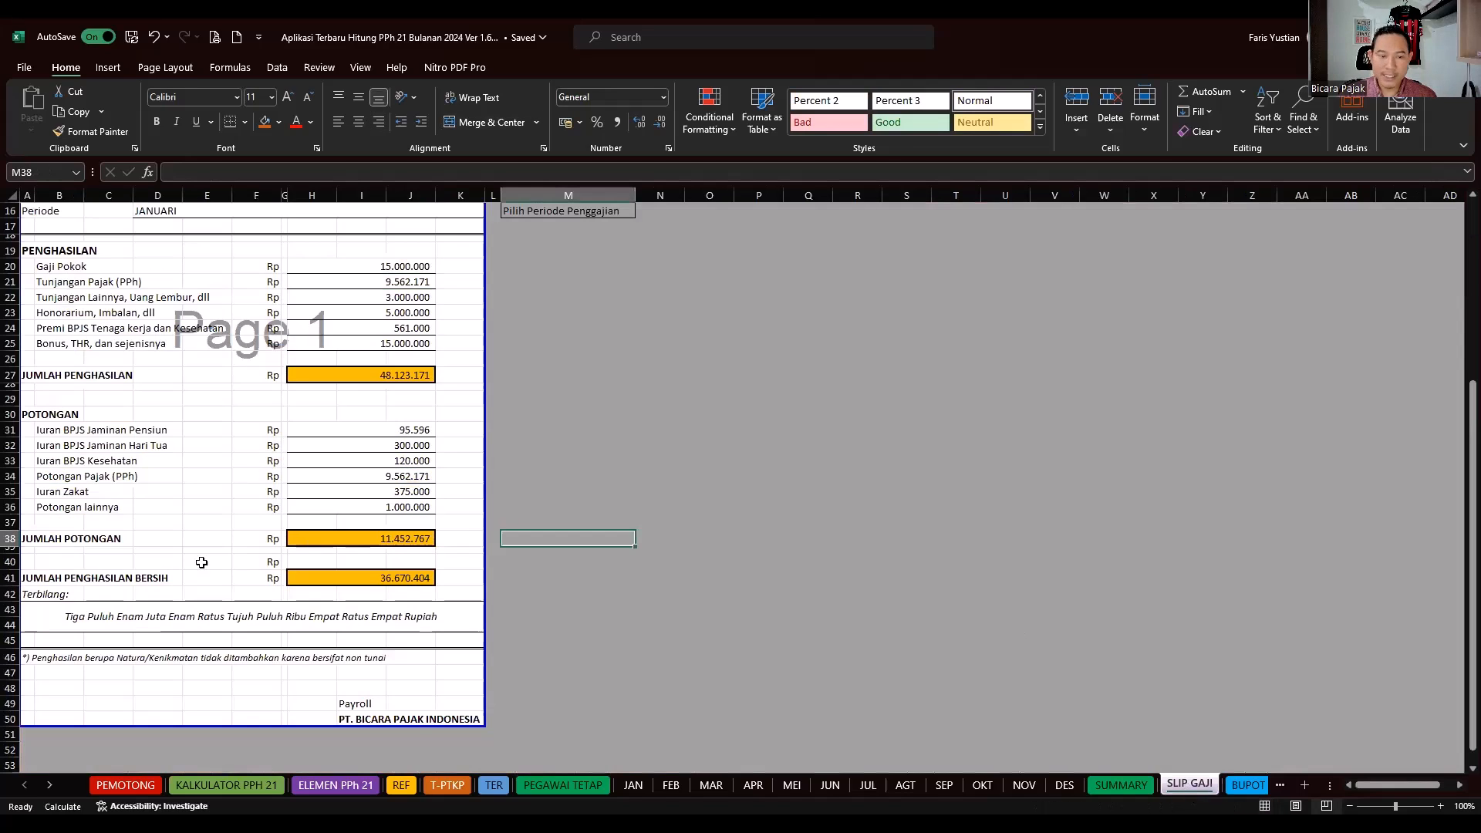
scroll(189, 568, "up", 4)
scroll(189, 568, "up", 2)
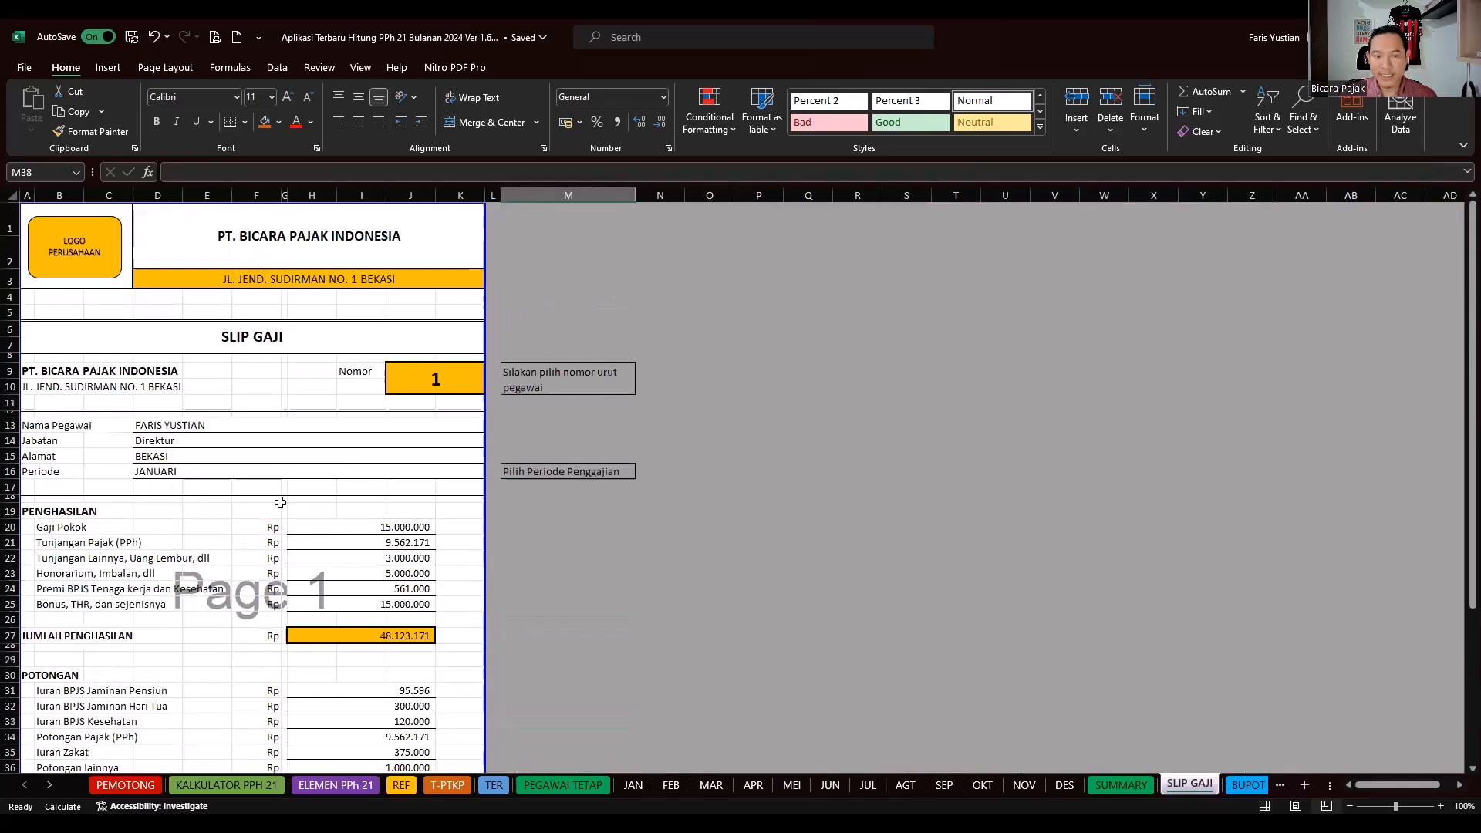
left_click(740, 476)
key("Left")
key("Home")
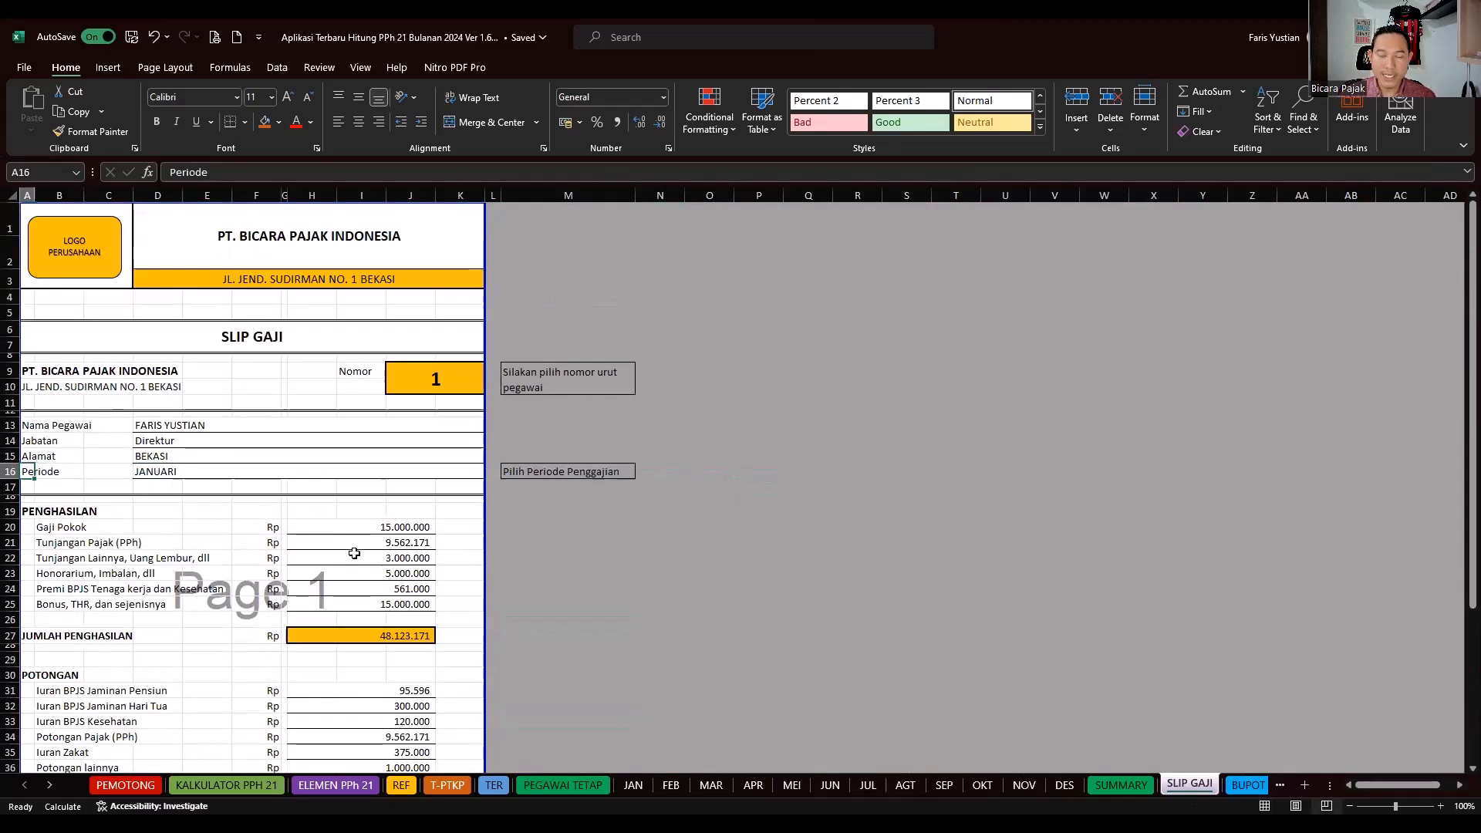
- Browse the selectable employee numbers in J9 down to 500 and check the Nama Pegawai field in D13
left_click(451, 375)
left_click(492, 369)
left_click_drag(491, 416, 492, 534)
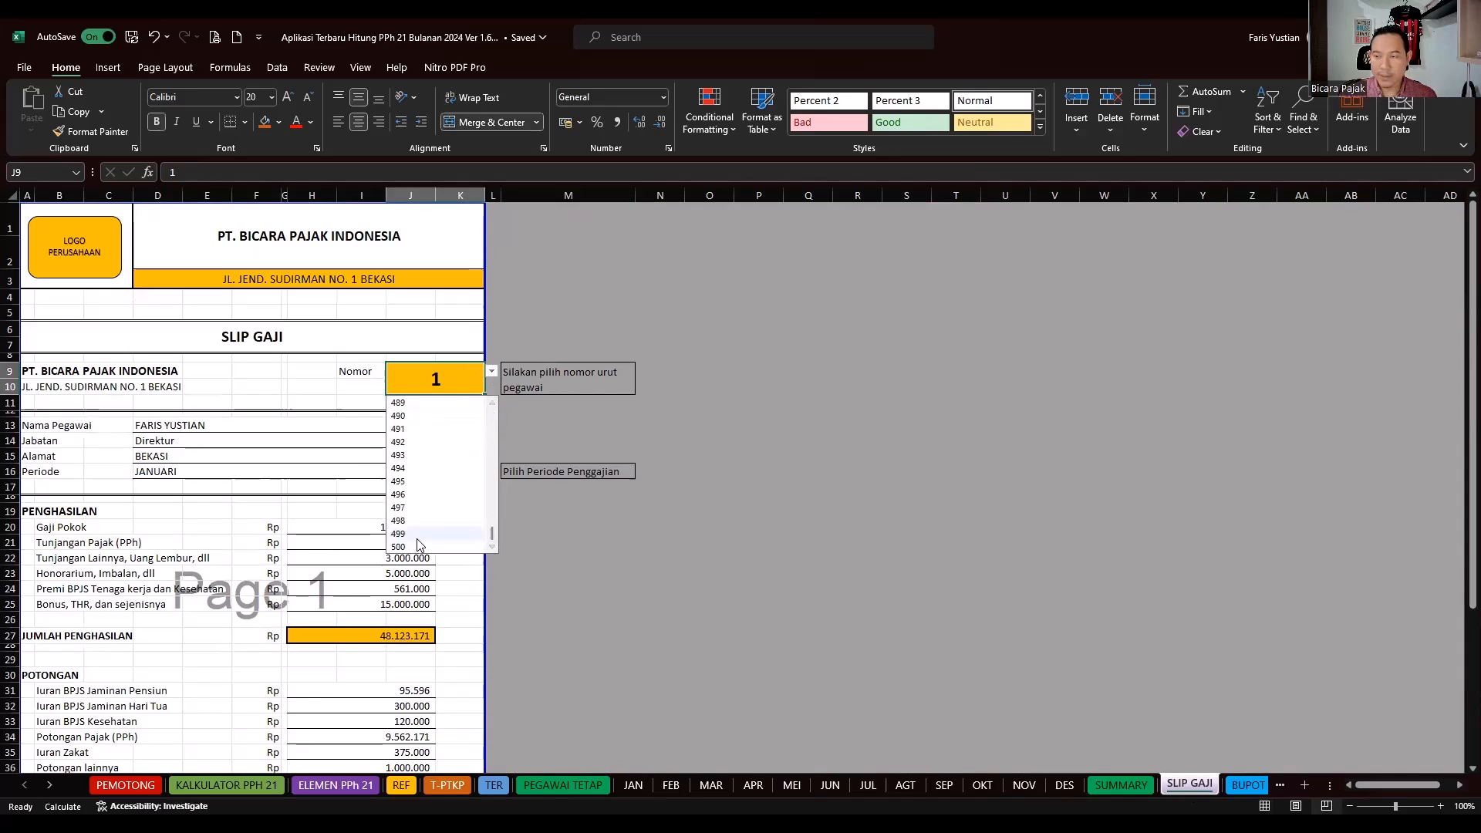
left_click(613, 526)
left_click(150, 425)
- Set the payslip's employee number to 5 and its Periode to FEBRUARI
left_click(406, 378)
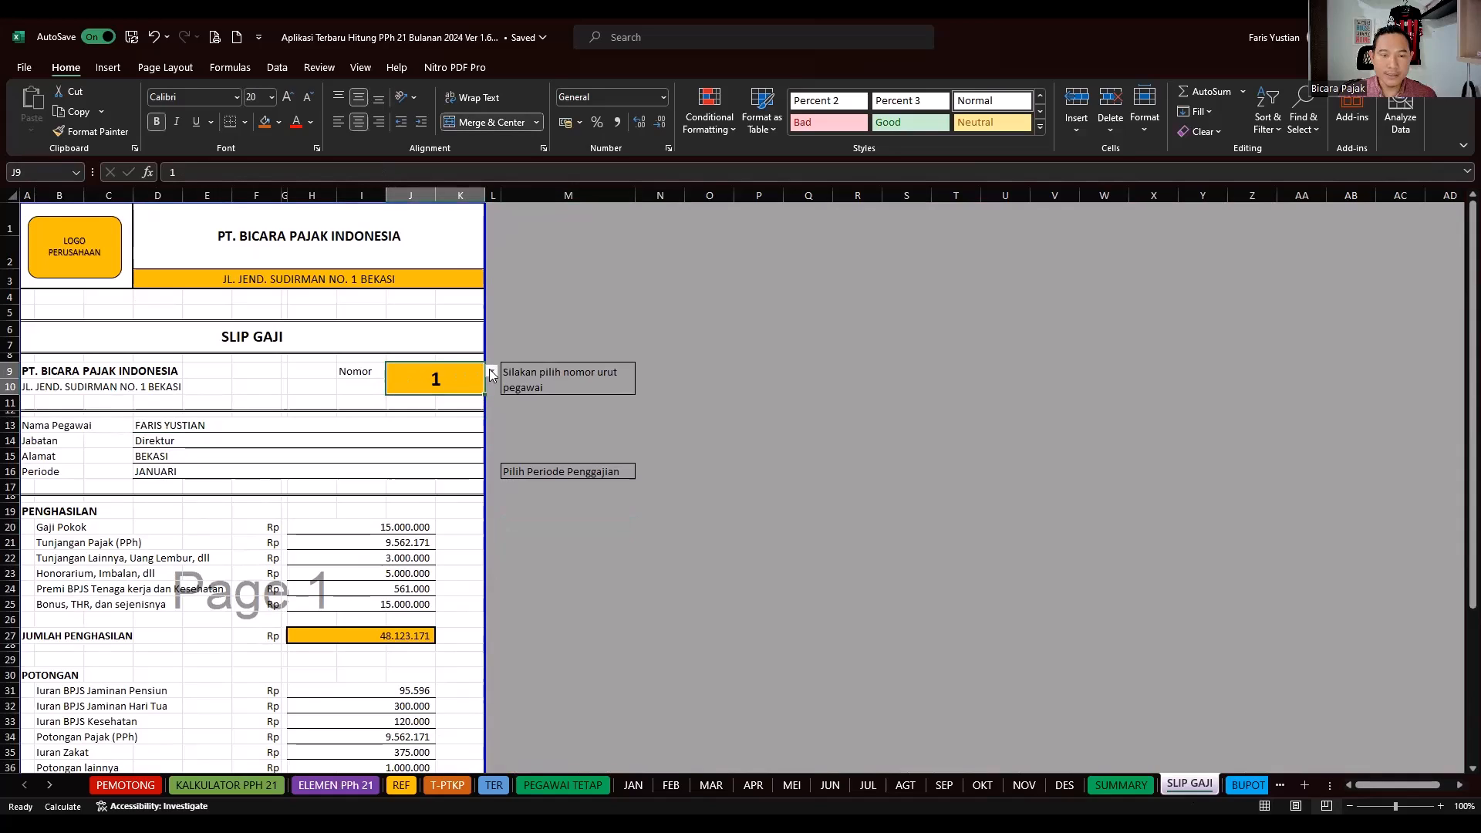
left_click(491, 373)
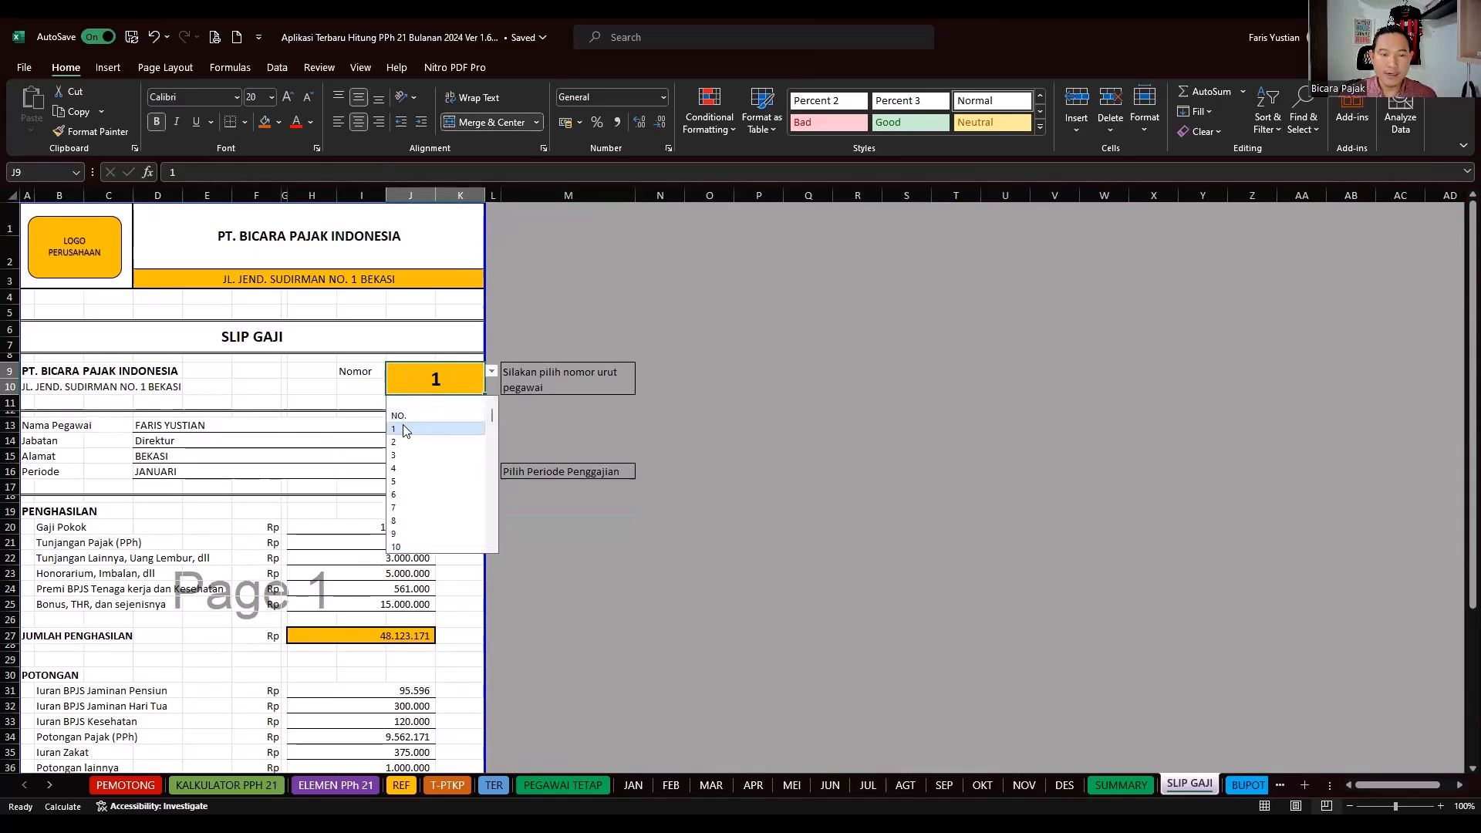
left_click(398, 481)
left_click(167, 480)
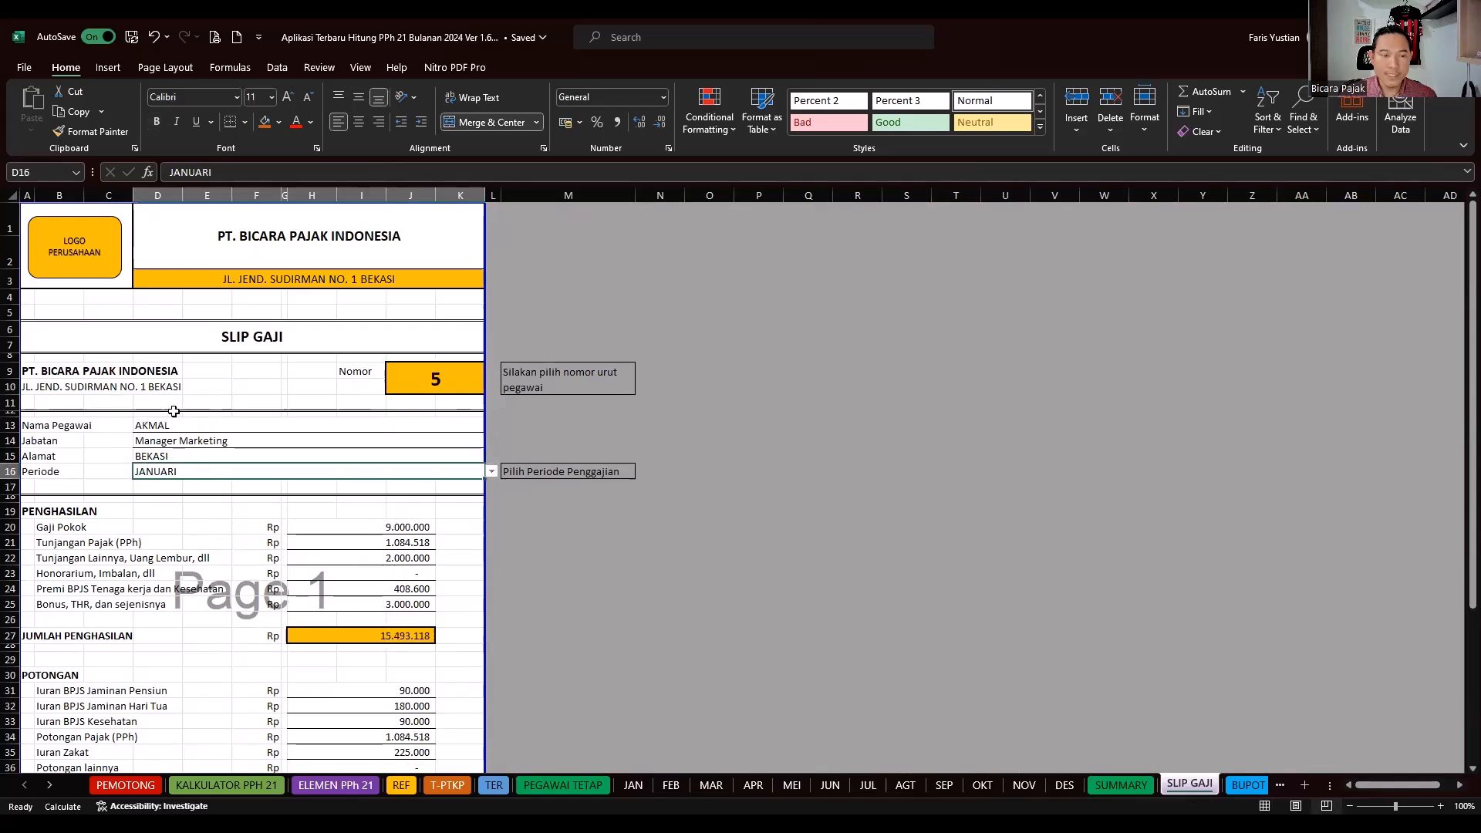
left_click(491, 472)
left_click(157, 500)
left_click(162, 542)
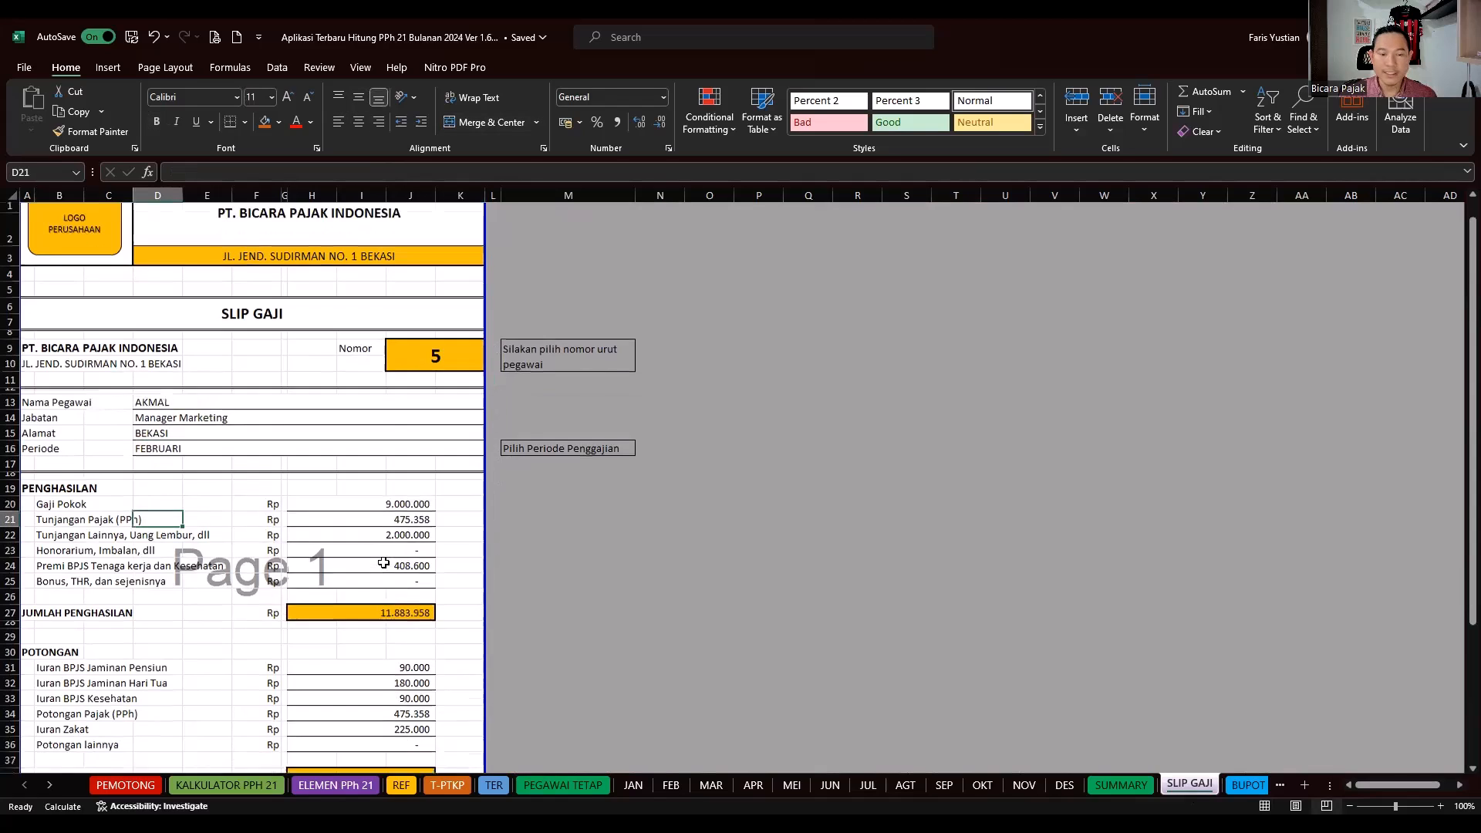
- Review the payslip's net income in H41 and the Iuran Zakat formula in H35
scroll(231, 478, "down", 3)
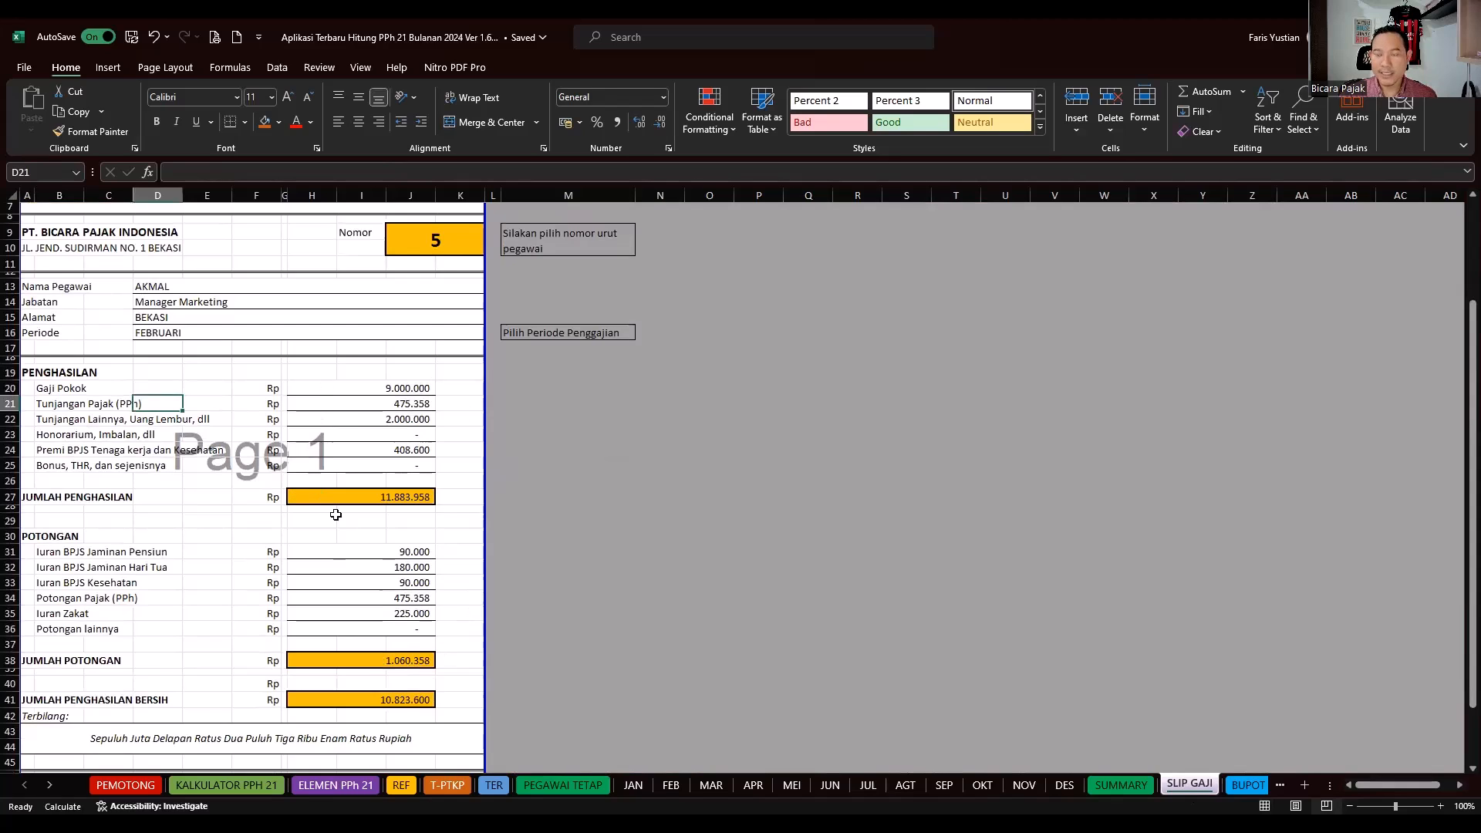
scroll(335, 525, "down", 3)
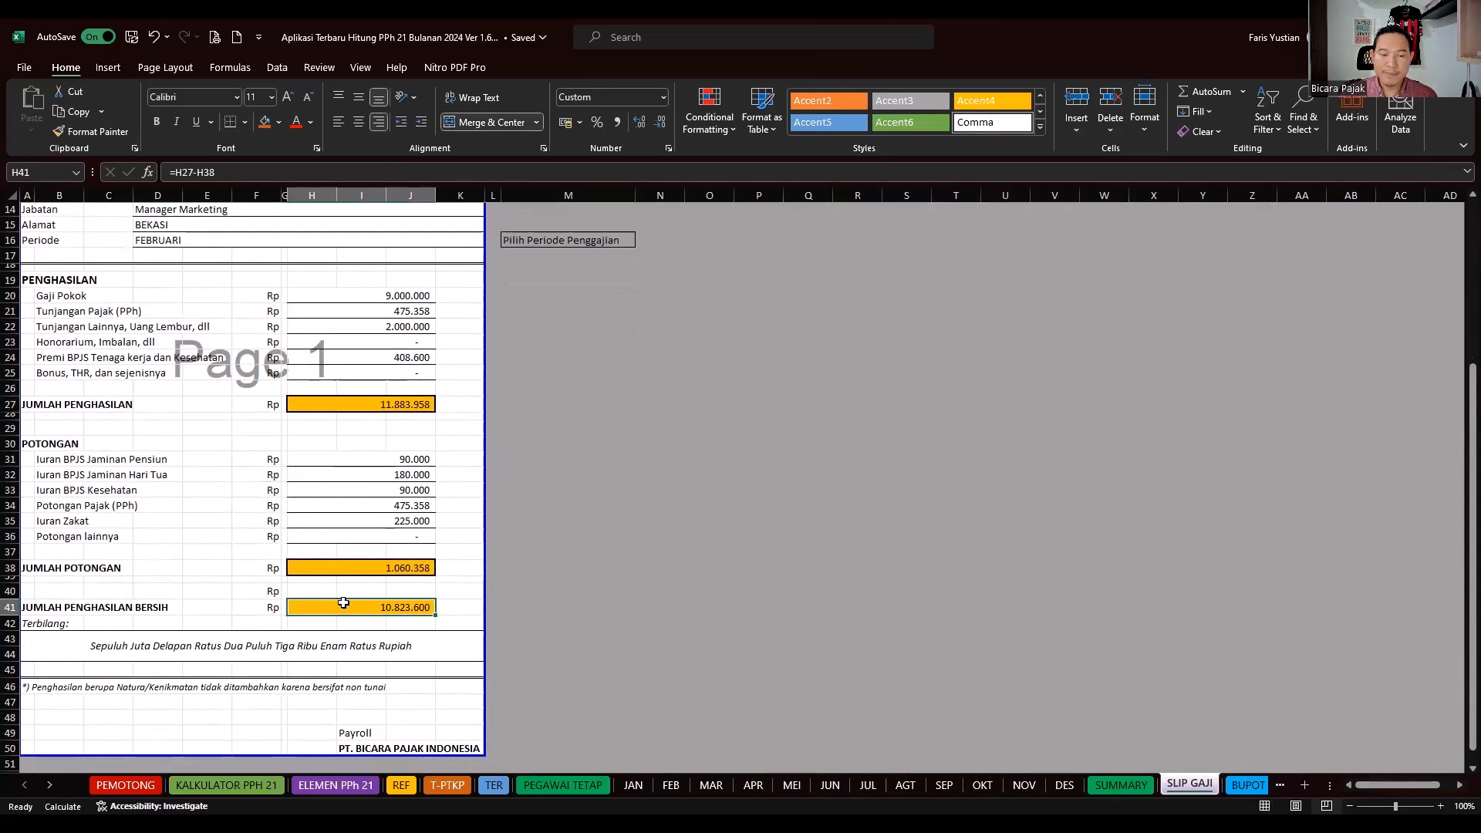
left_click(469, 522)
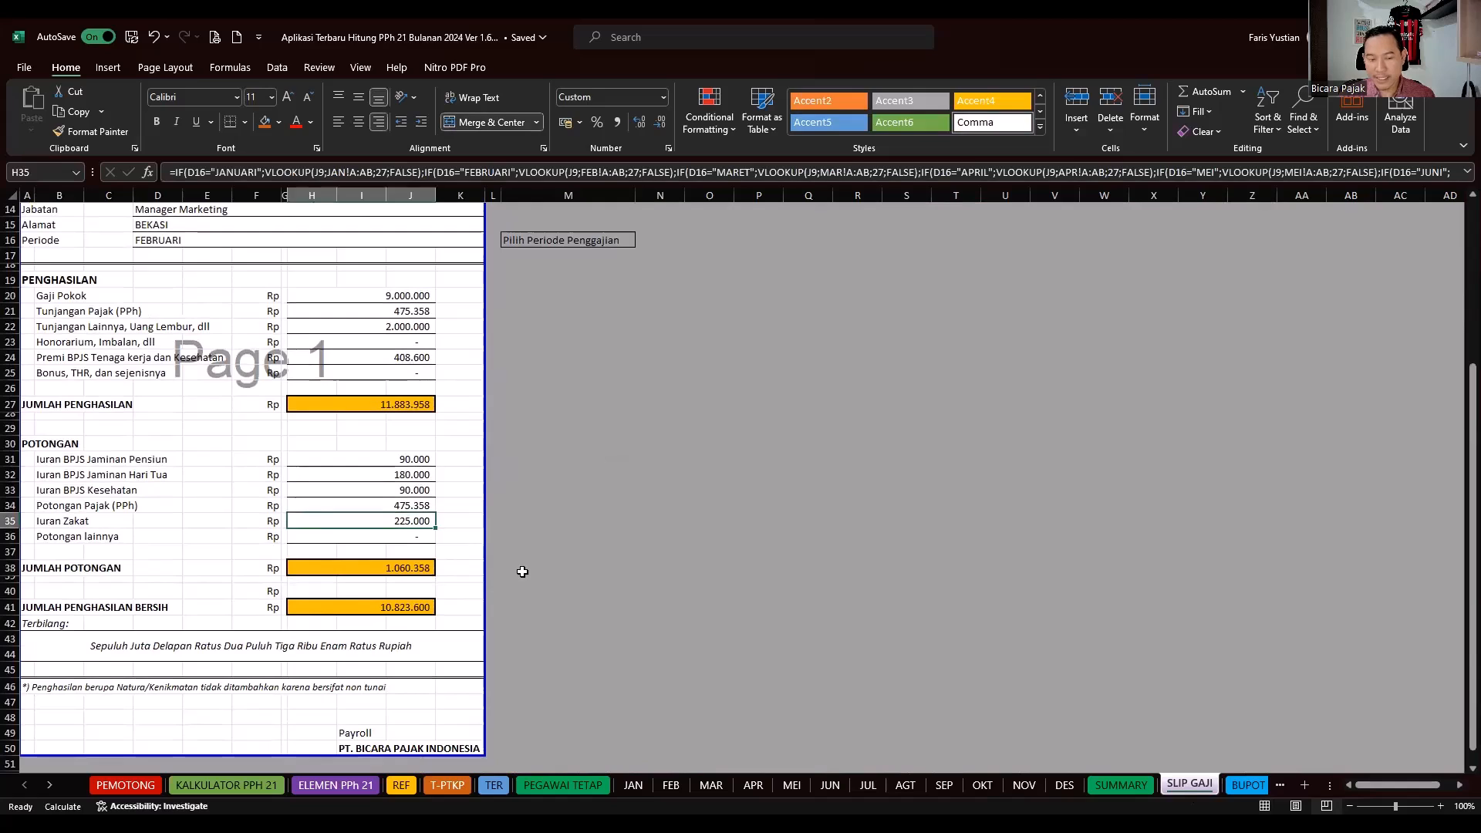
key("Home")
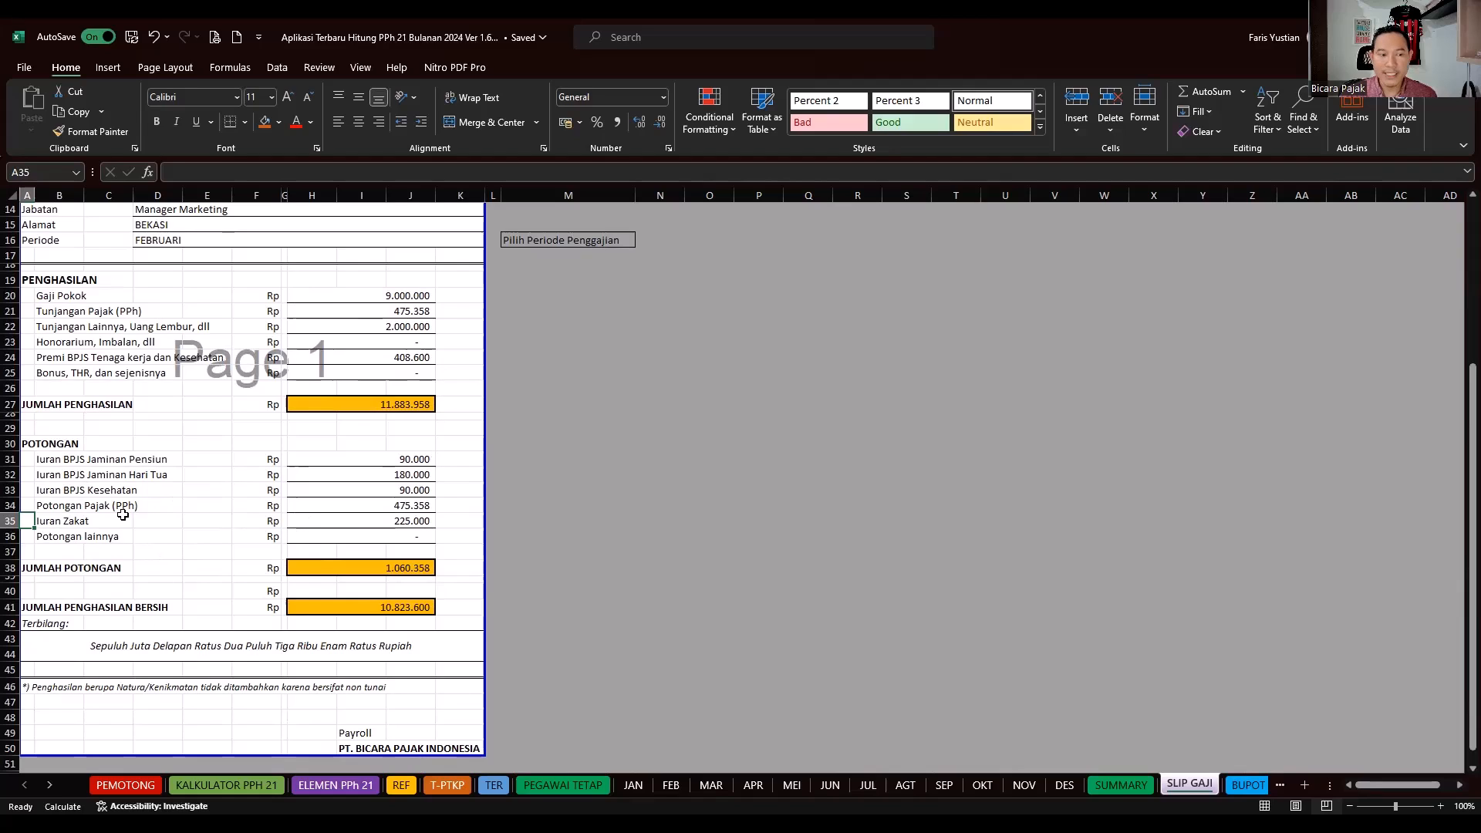
- Examine the BPJS deductions in rows 31 to 33, the Iuran BPJS Kesehatan formula in H33 and net income in H41
left_click(94, 460)
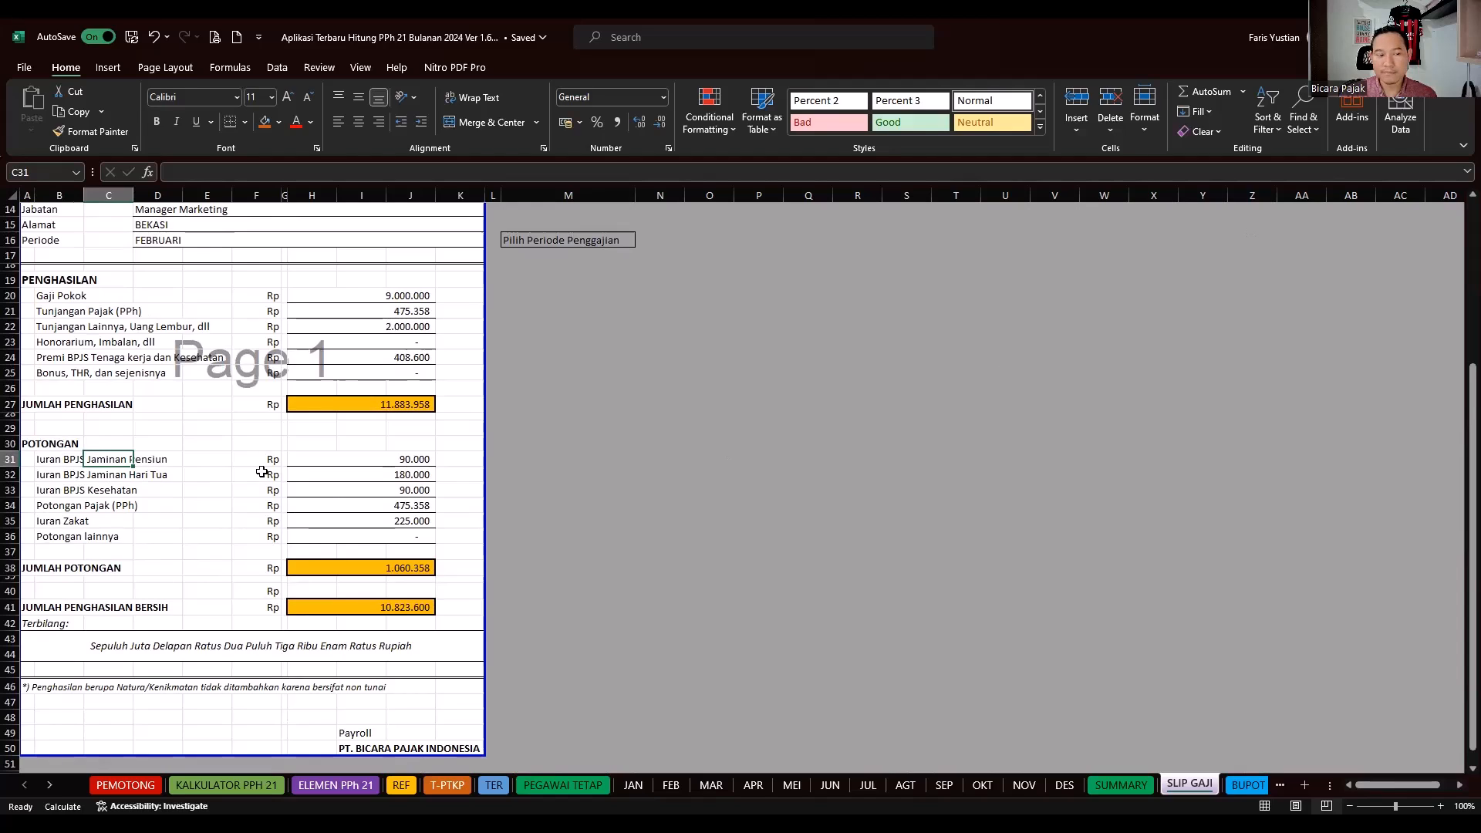
left_click(52, 494)
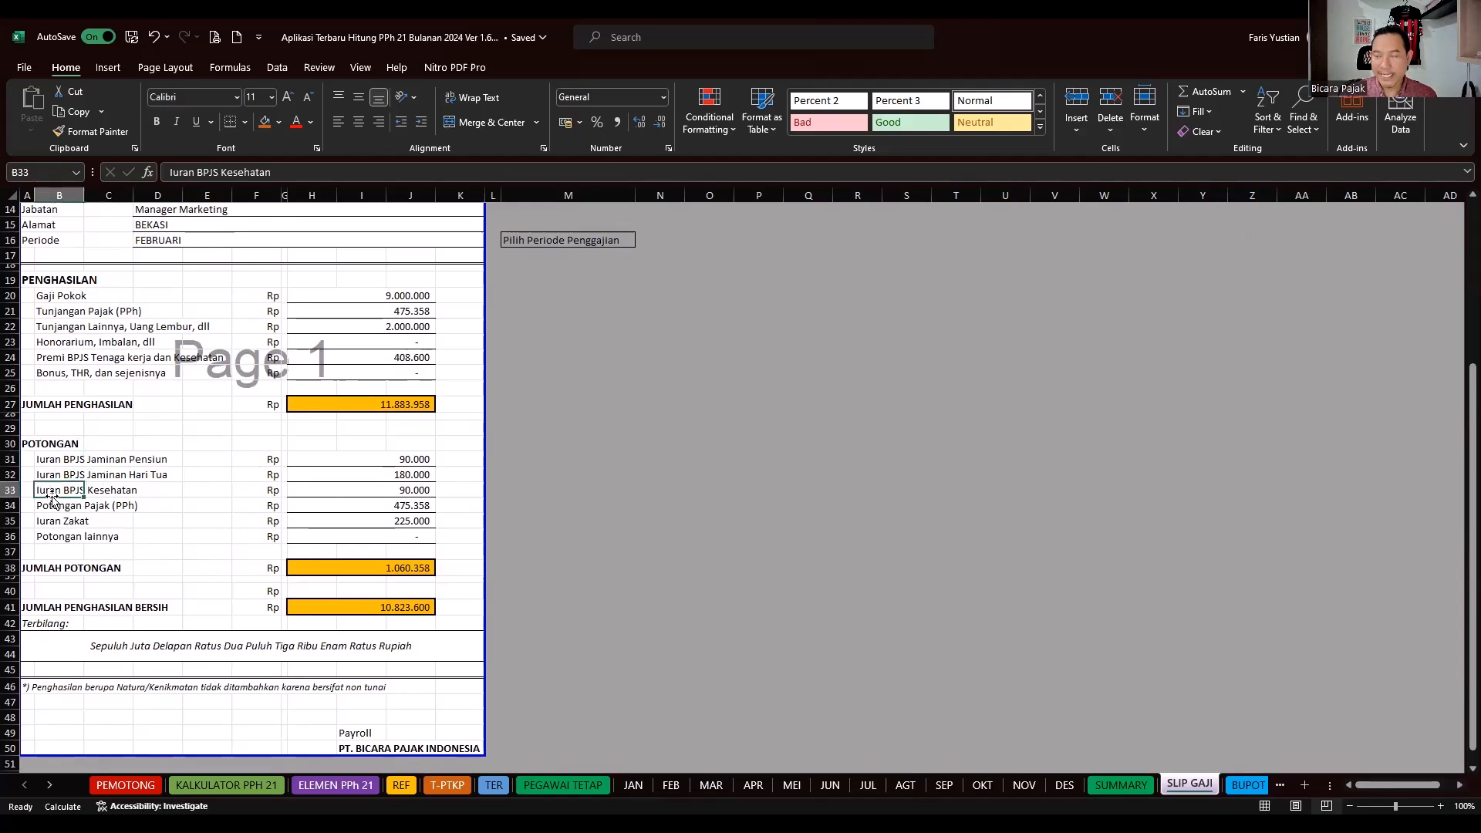
left_click(10, 489)
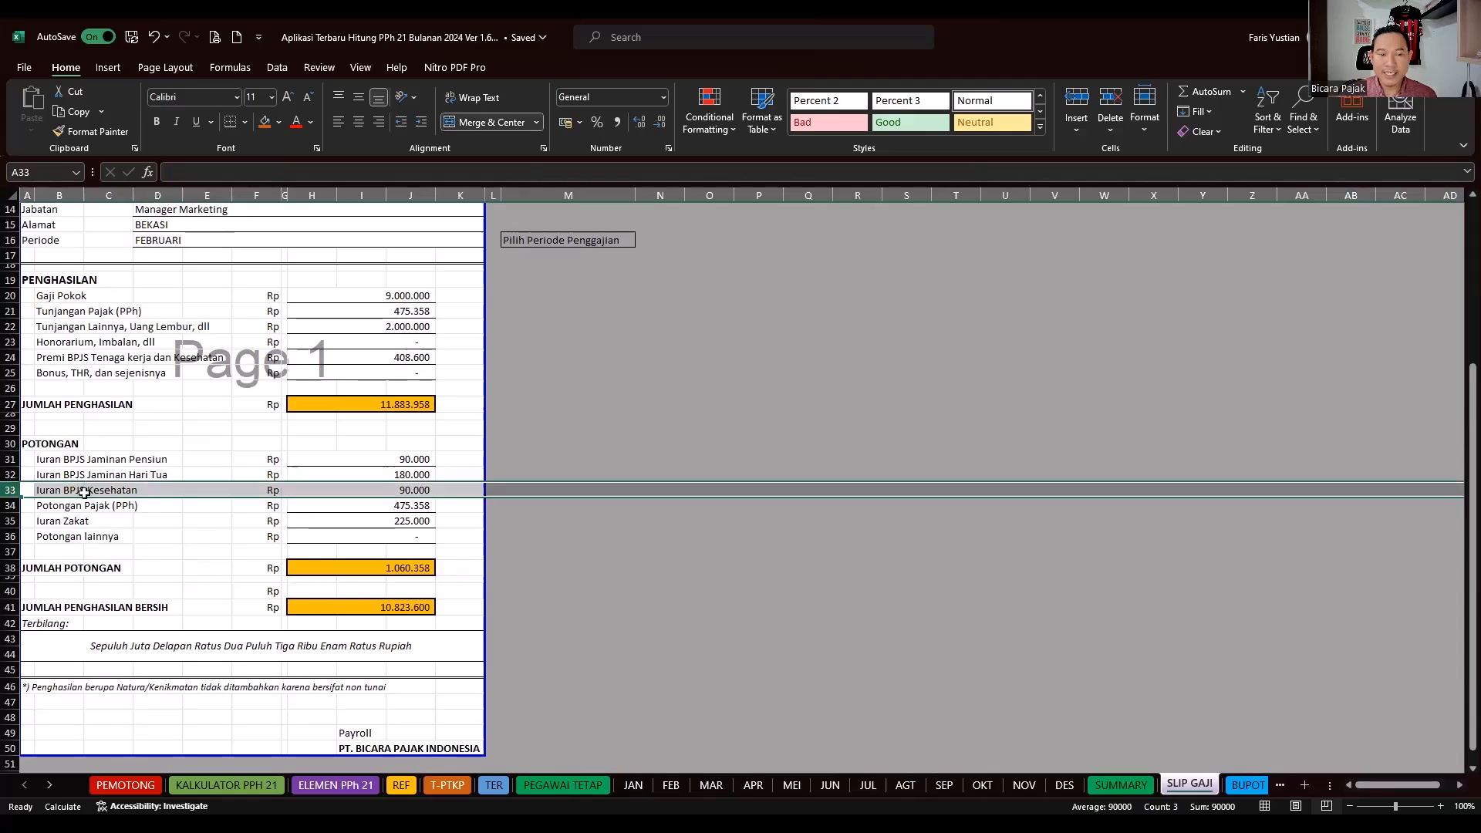
left_click(398, 487)
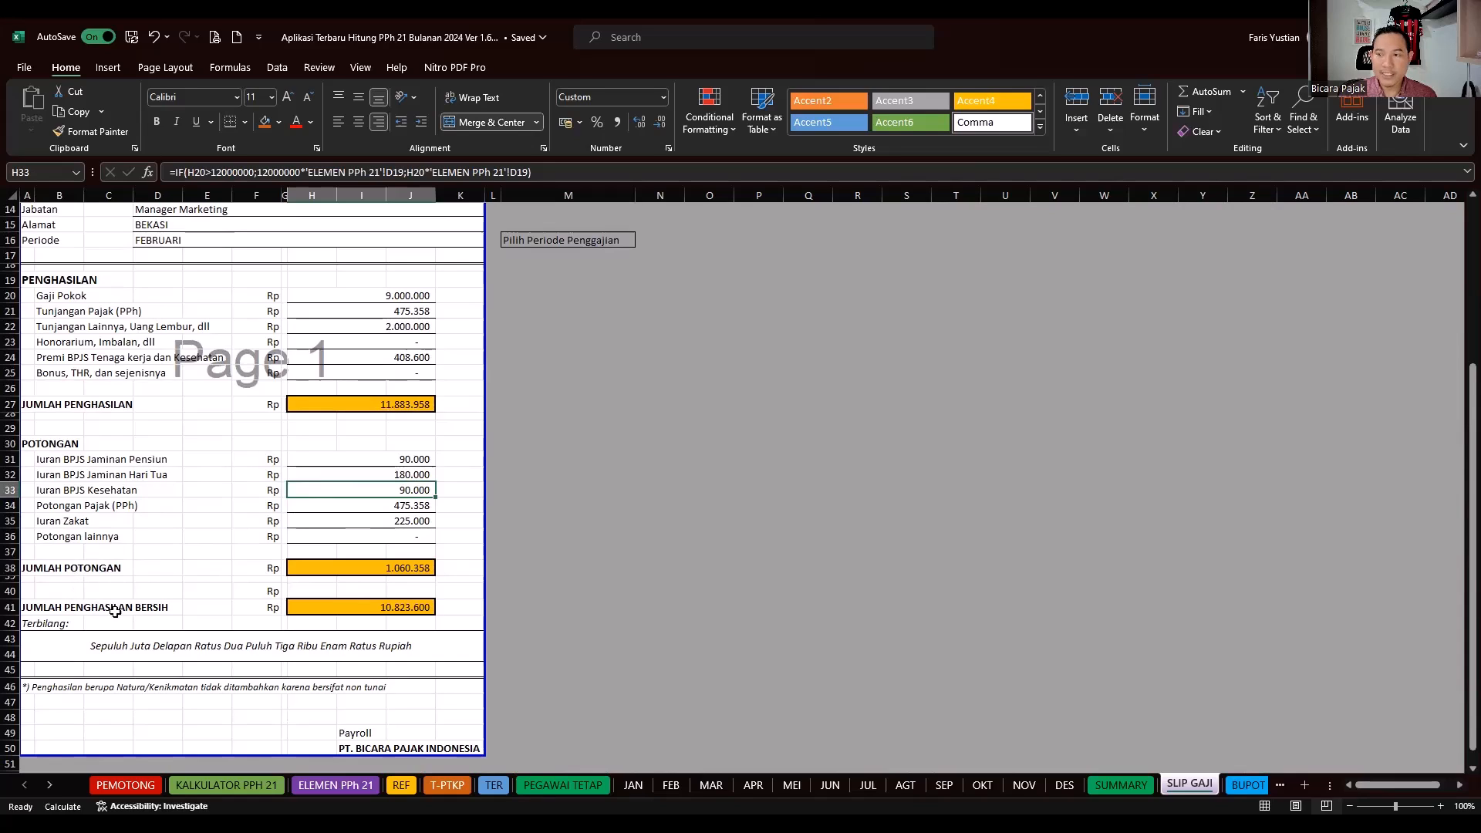
left_click(357, 607)
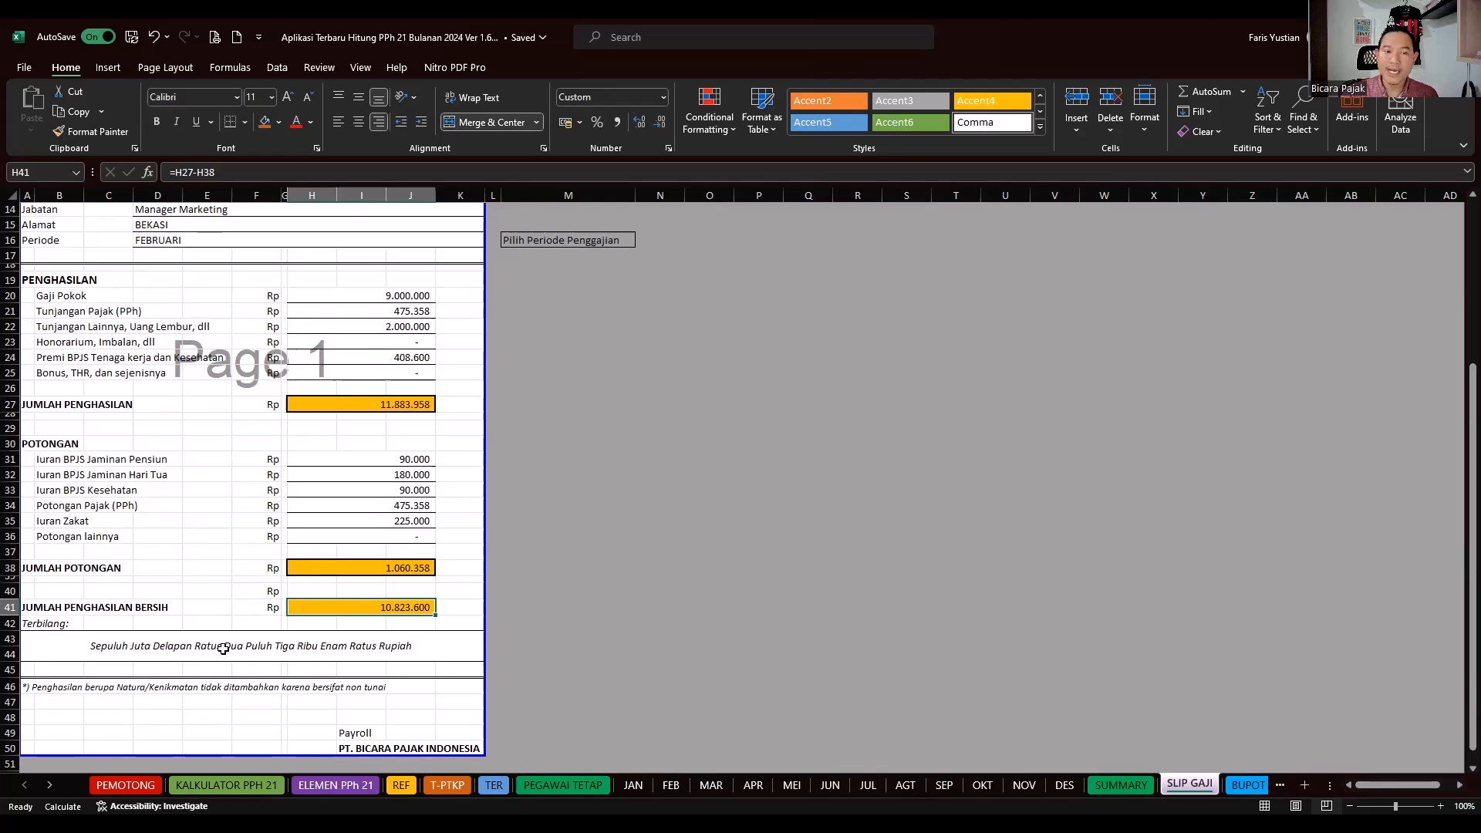
- Set the payslip's employee number in J9 back to 1
scroll(223, 649, "up", 3)
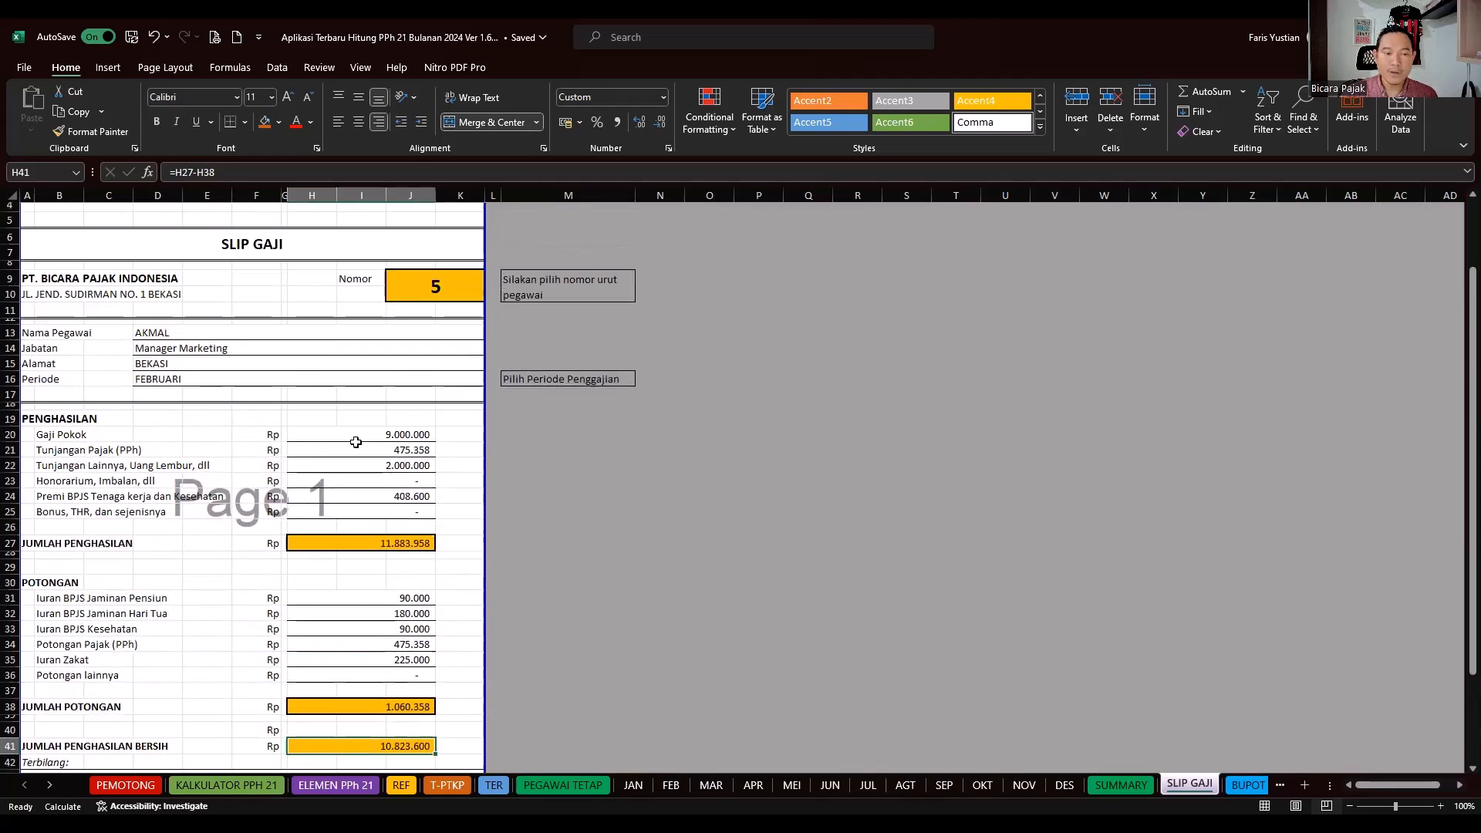
scroll(356, 441, "up", 1)
left_click(427, 338)
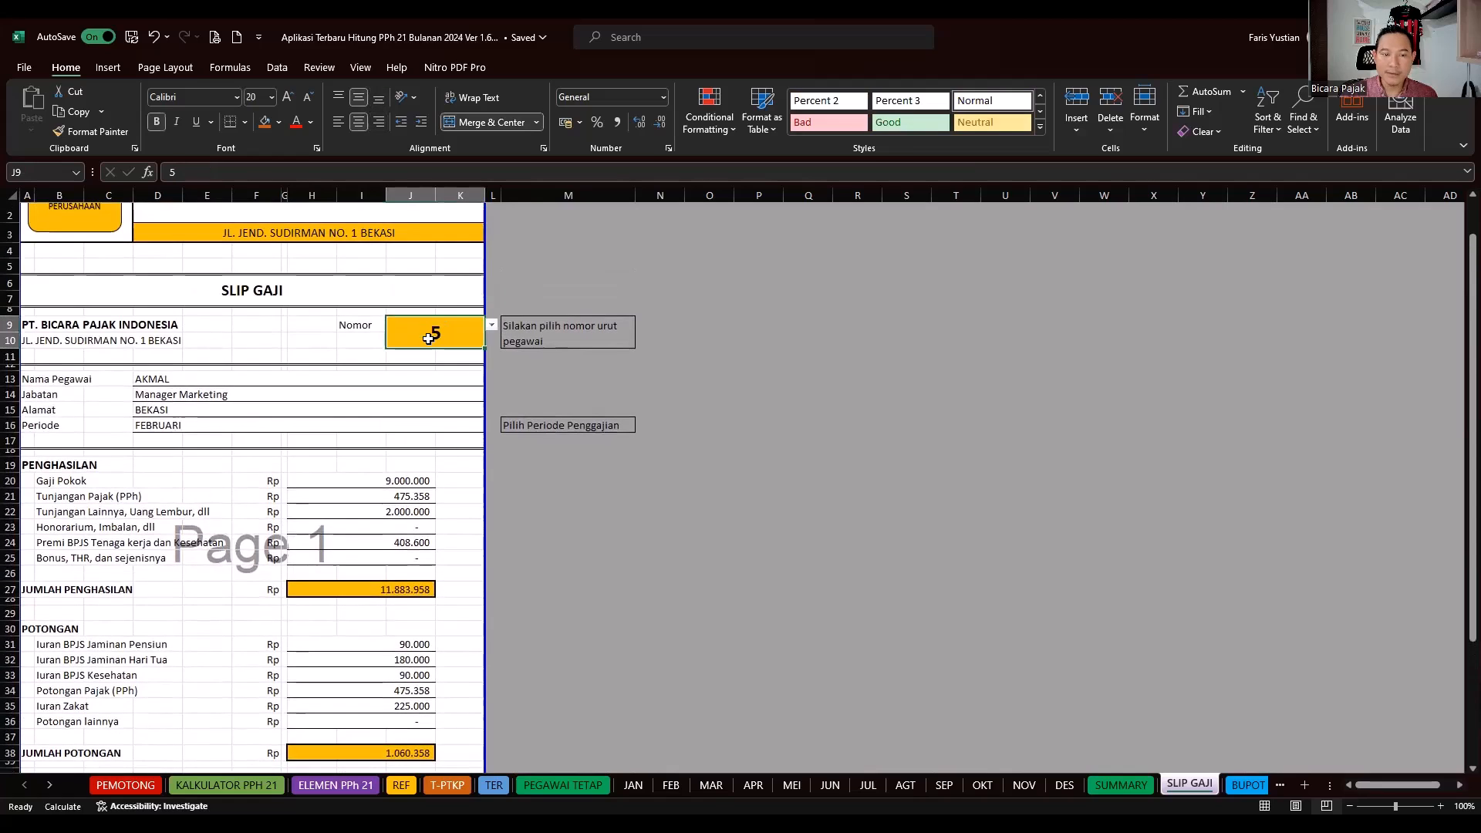
left_click(709, 324)
scroll(624, 330, "up", 1)
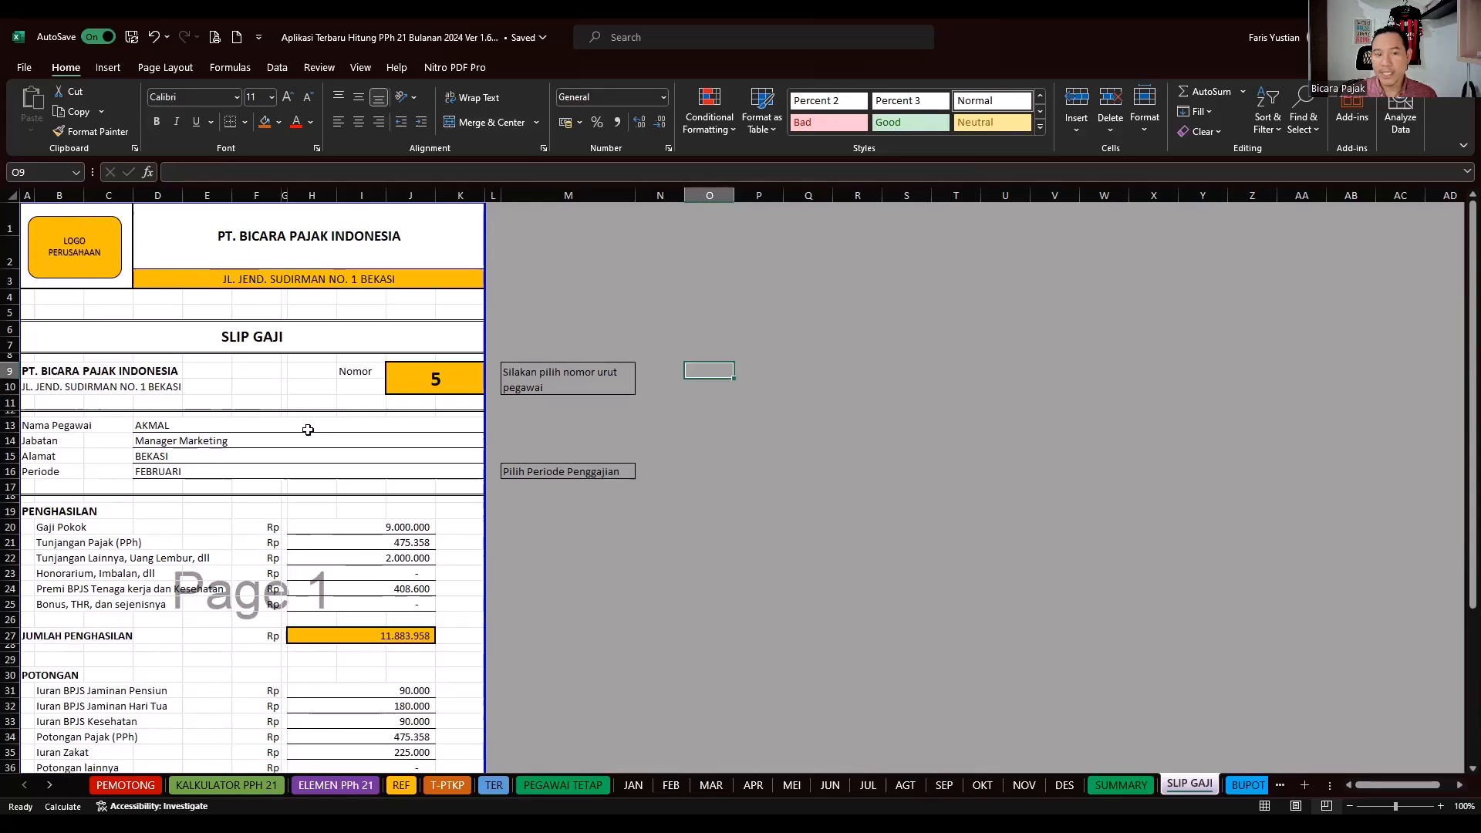
left_click(420, 389)
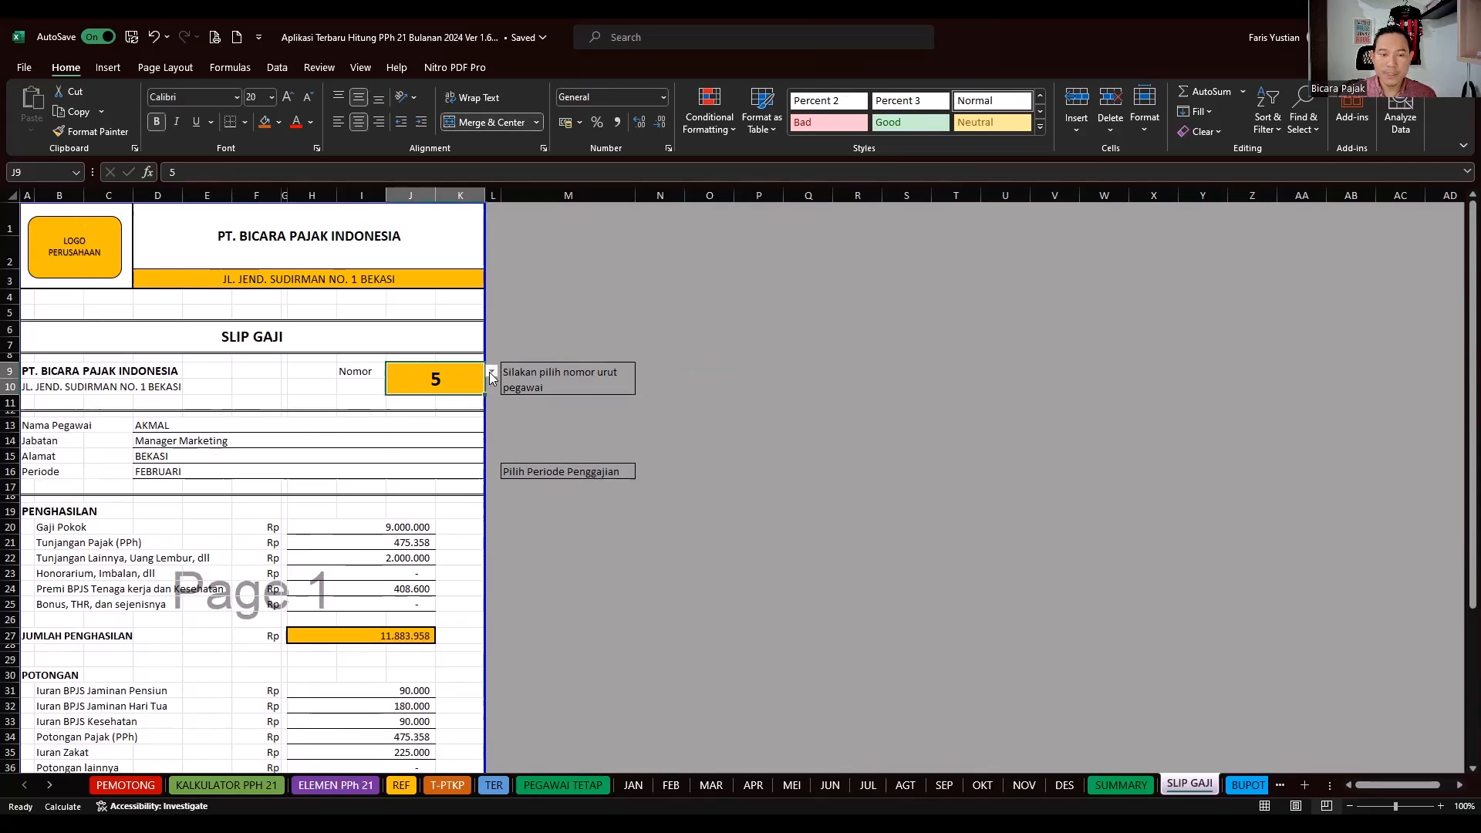
left_click(490, 372)
left_click(436, 429)
left_click(562, 436)
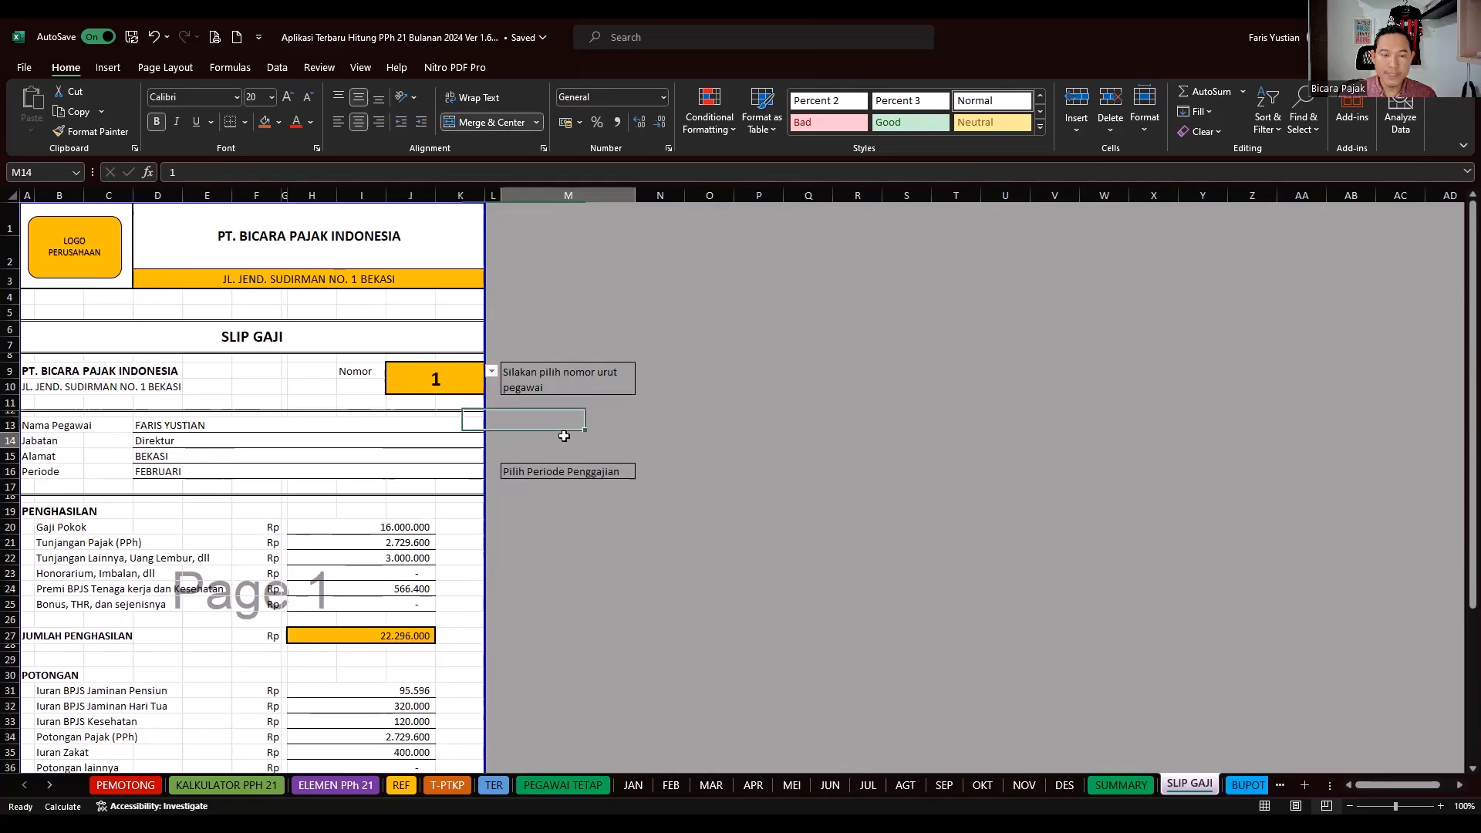
- Set the payslip's Periode to JANUARI for employee number 1
left_click(438, 377)
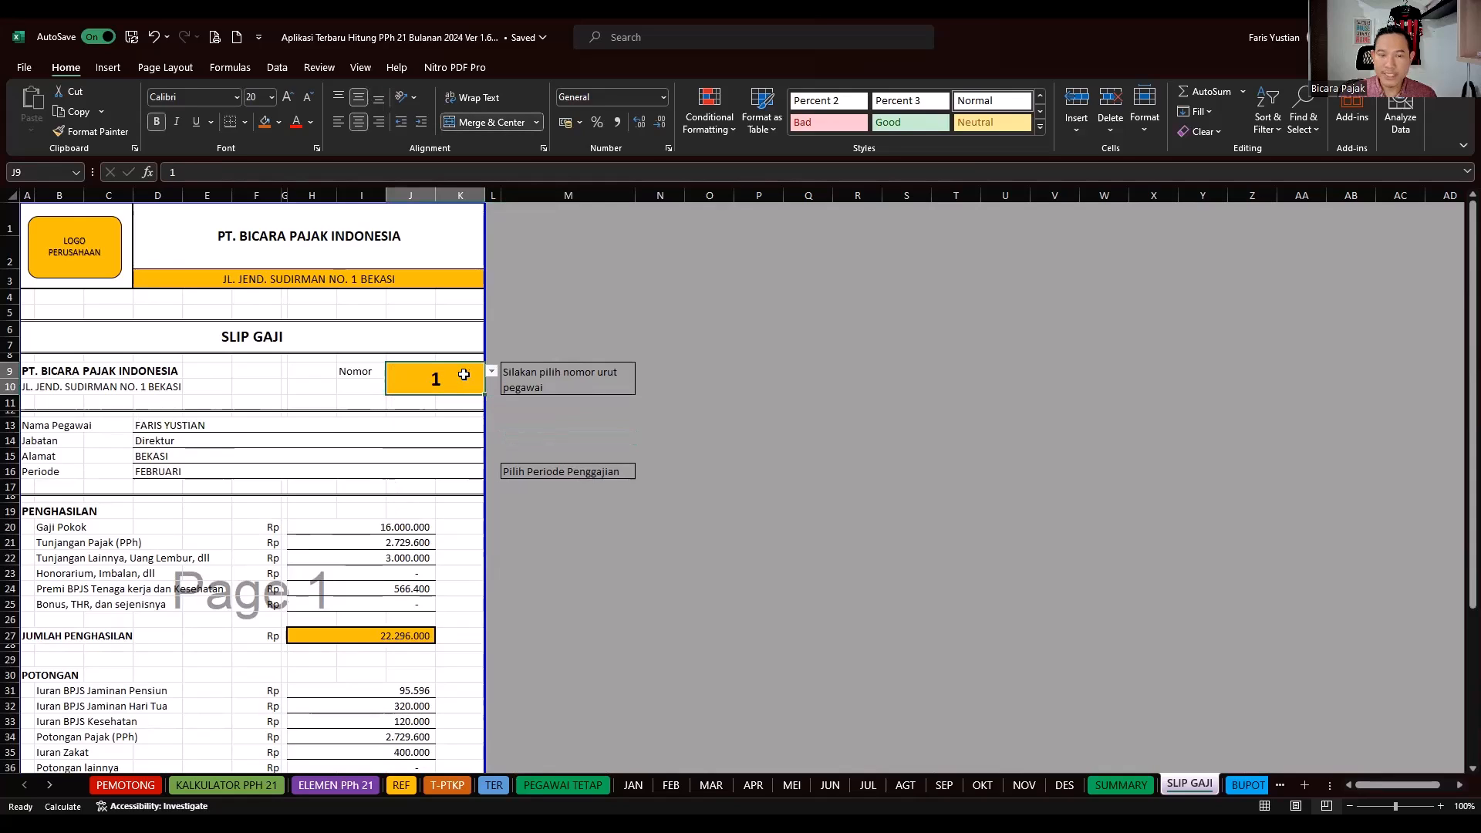
left_click(559, 434)
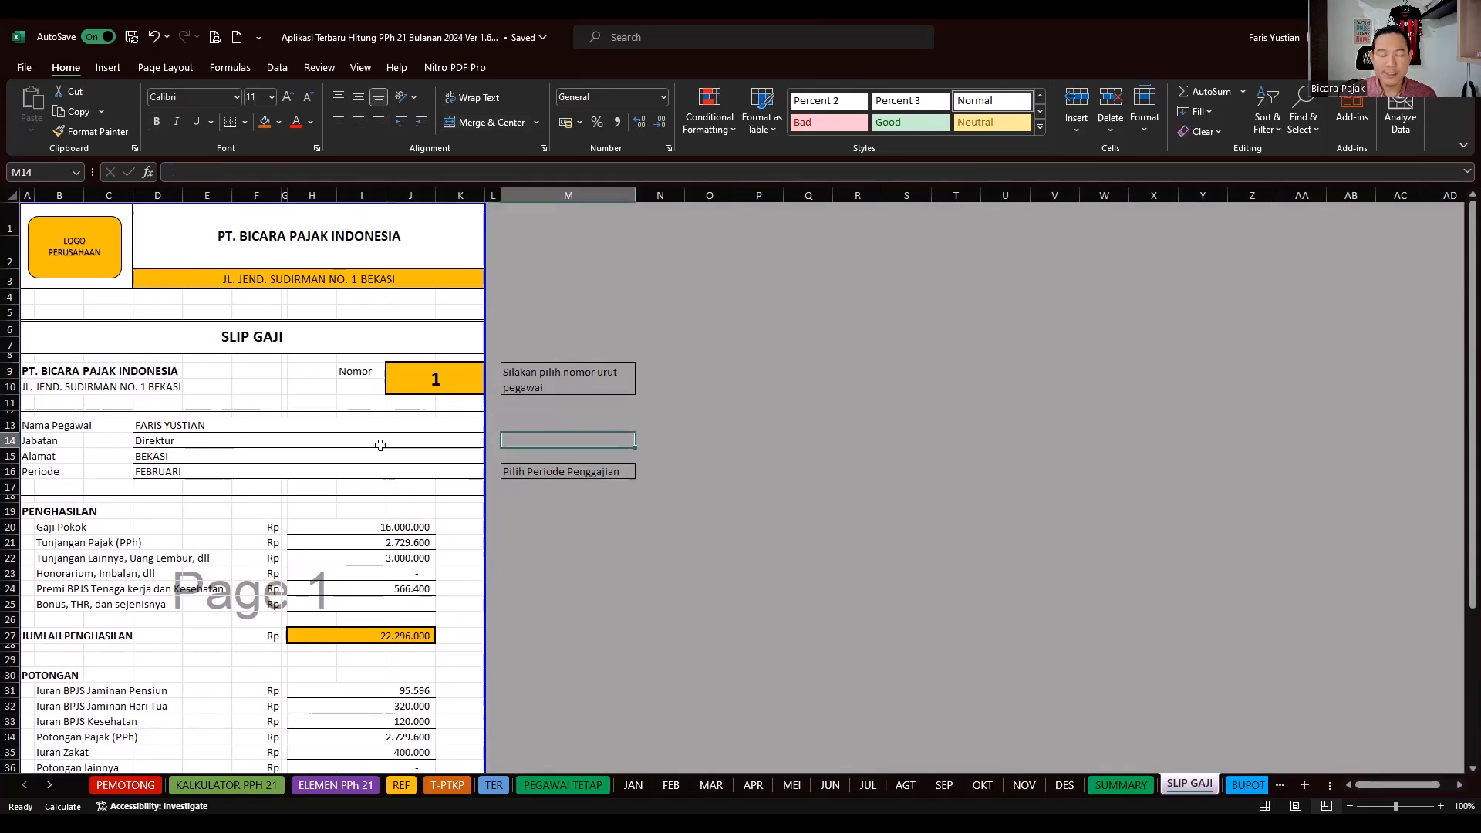
left_click(193, 471)
left_click(491, 471)
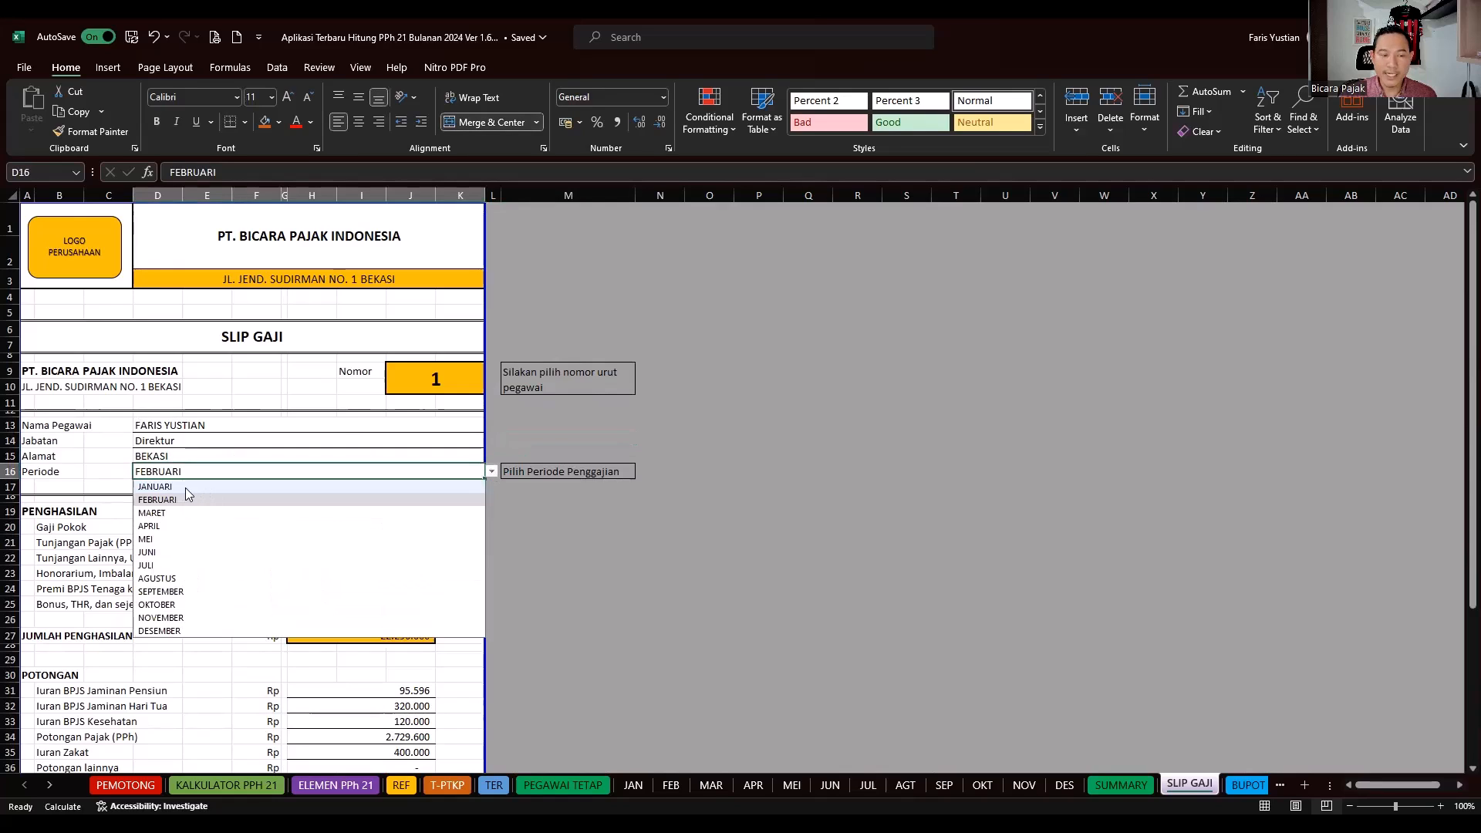
left_click(154, 487)
left_click(709, 542)
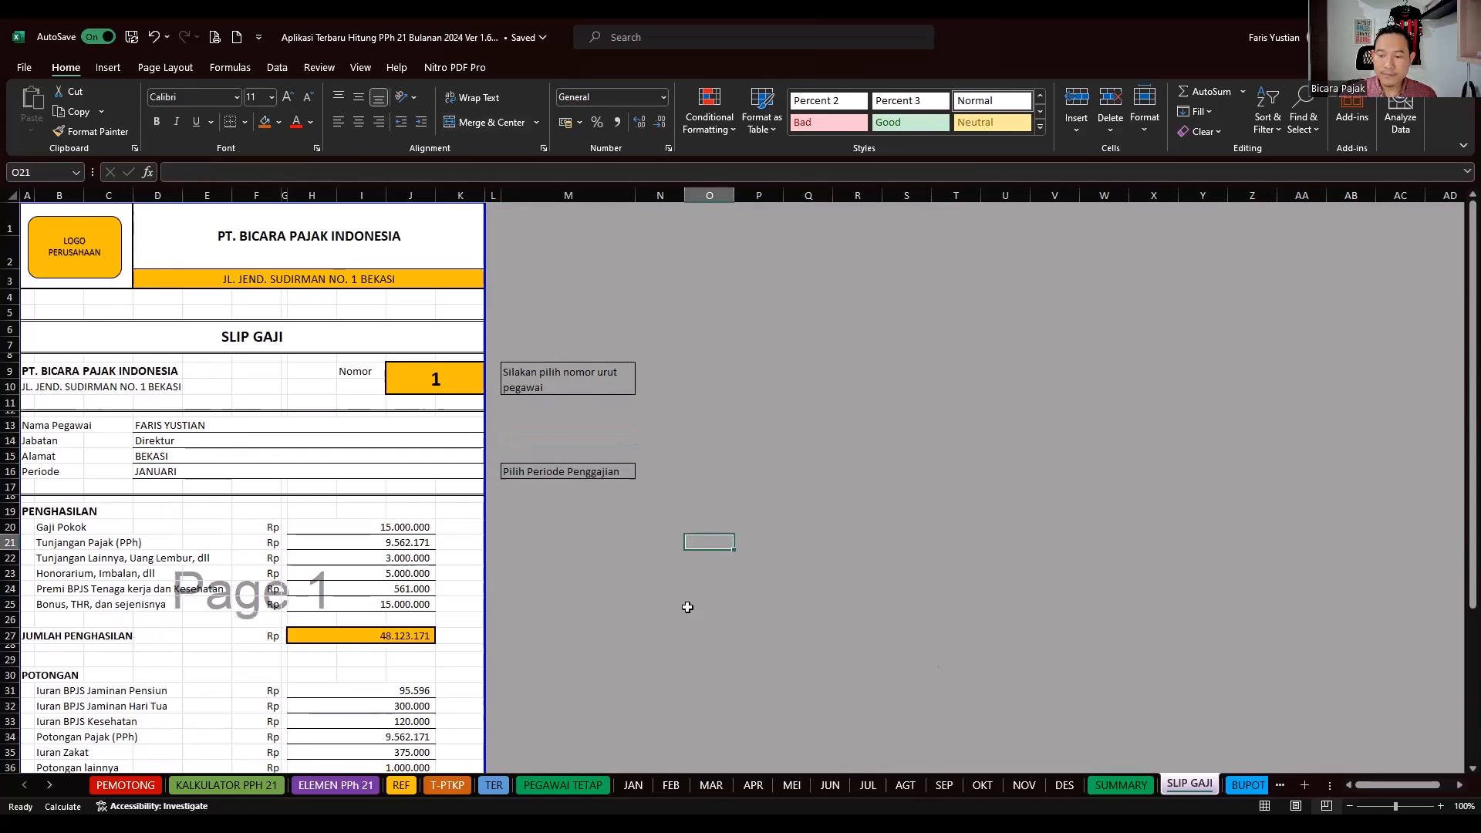
- Open the BUPOT 21 1721-VIII BULANAN sheet and examine the withholding slip form and its tax object code descriptions
left_click(1243, 787)
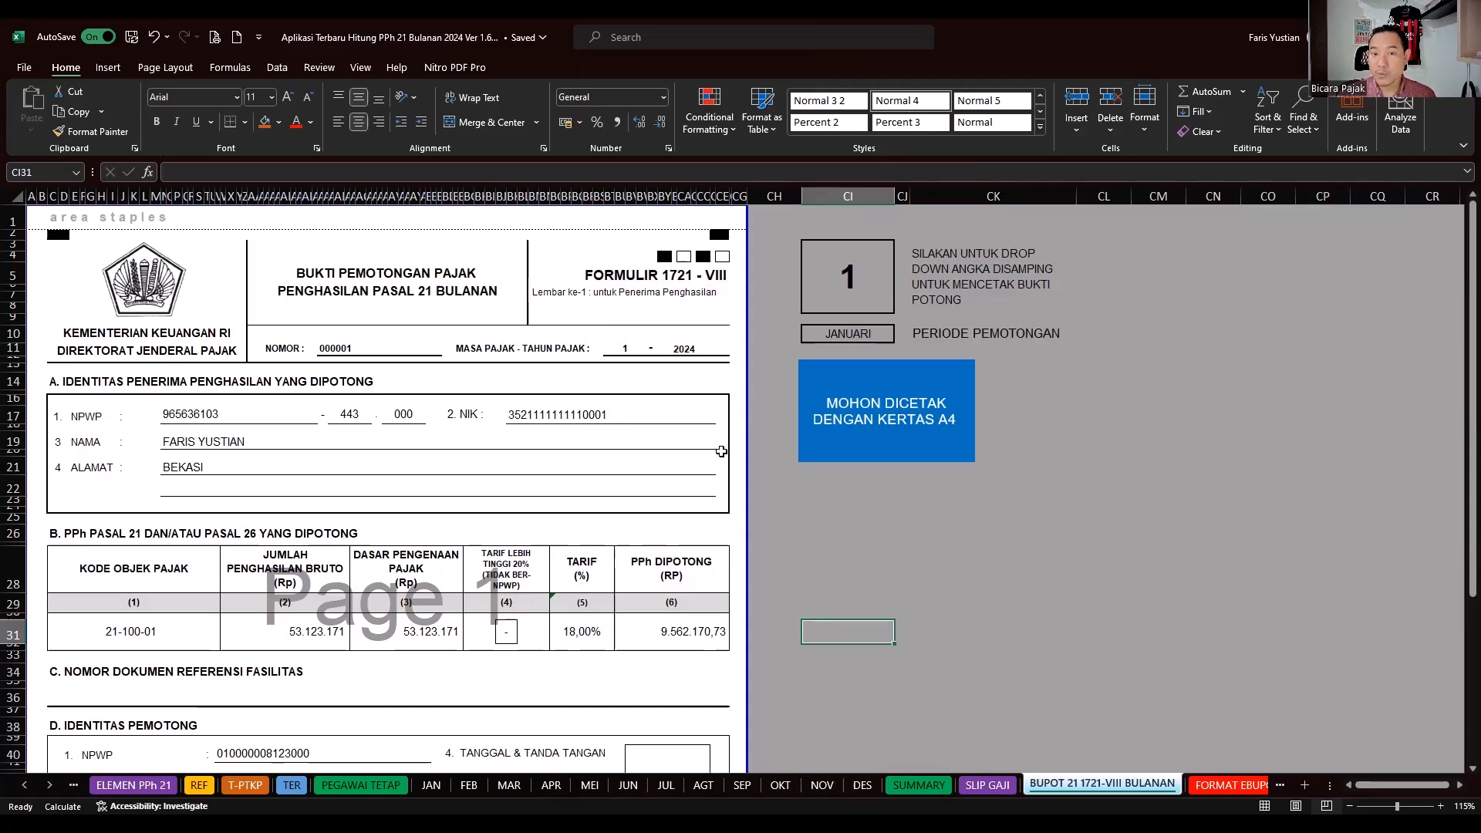
left_click(988, 533)
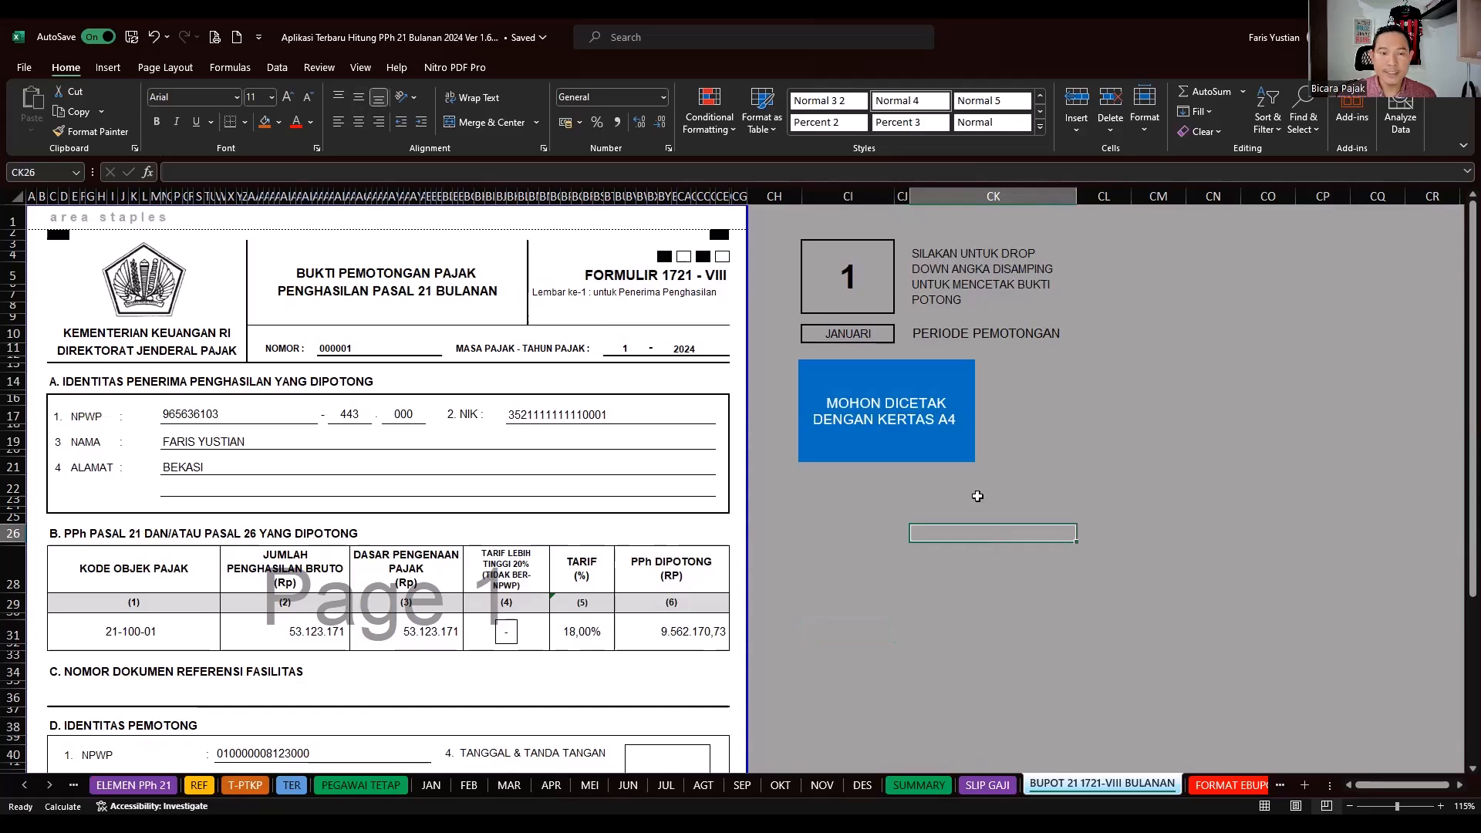
left_click(823, 302)
left_click(1008, 580)
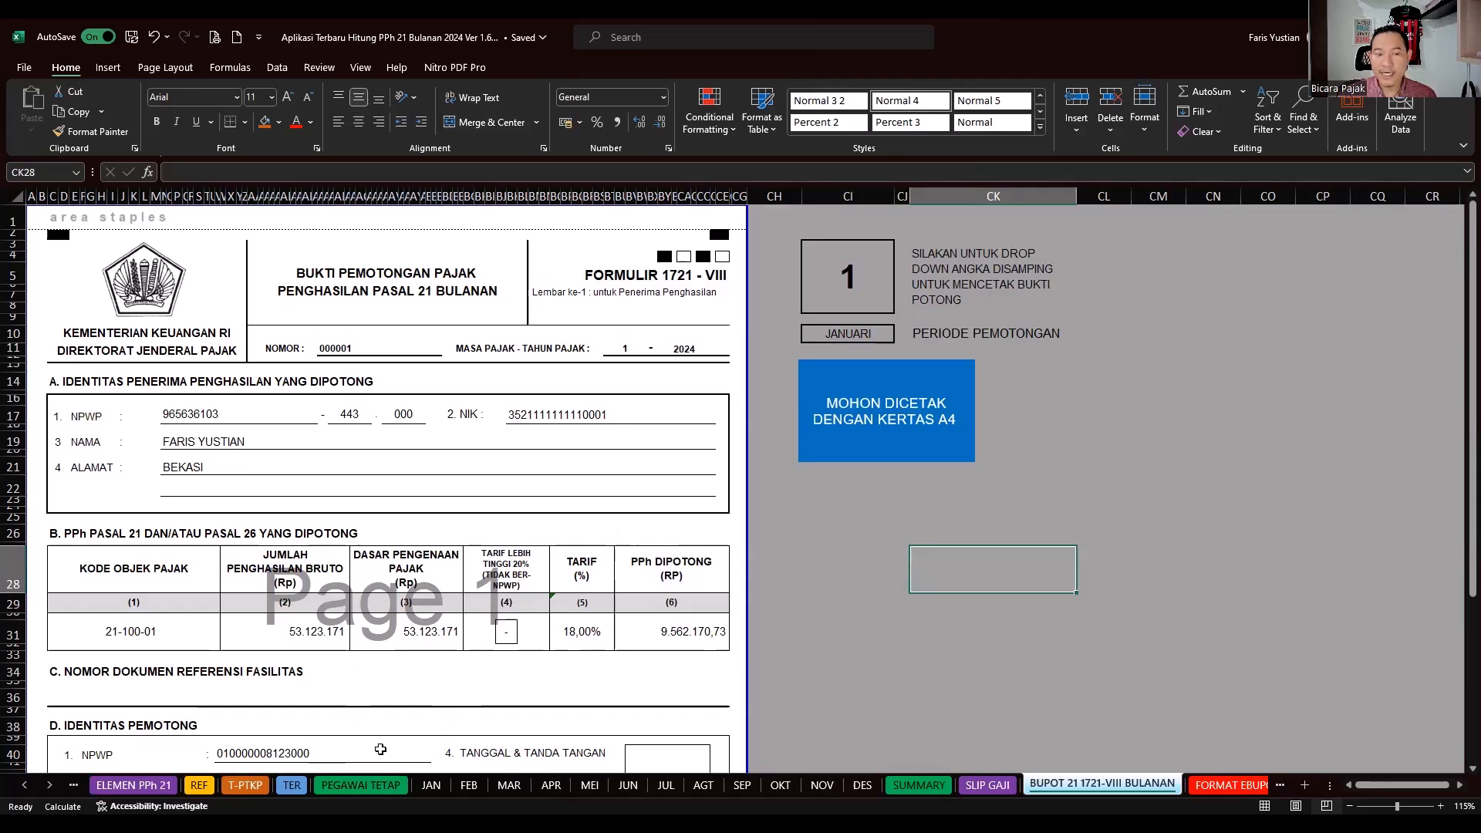
scroll(324, 666, "down", 4)
scroll(262, 670, "down", 3)
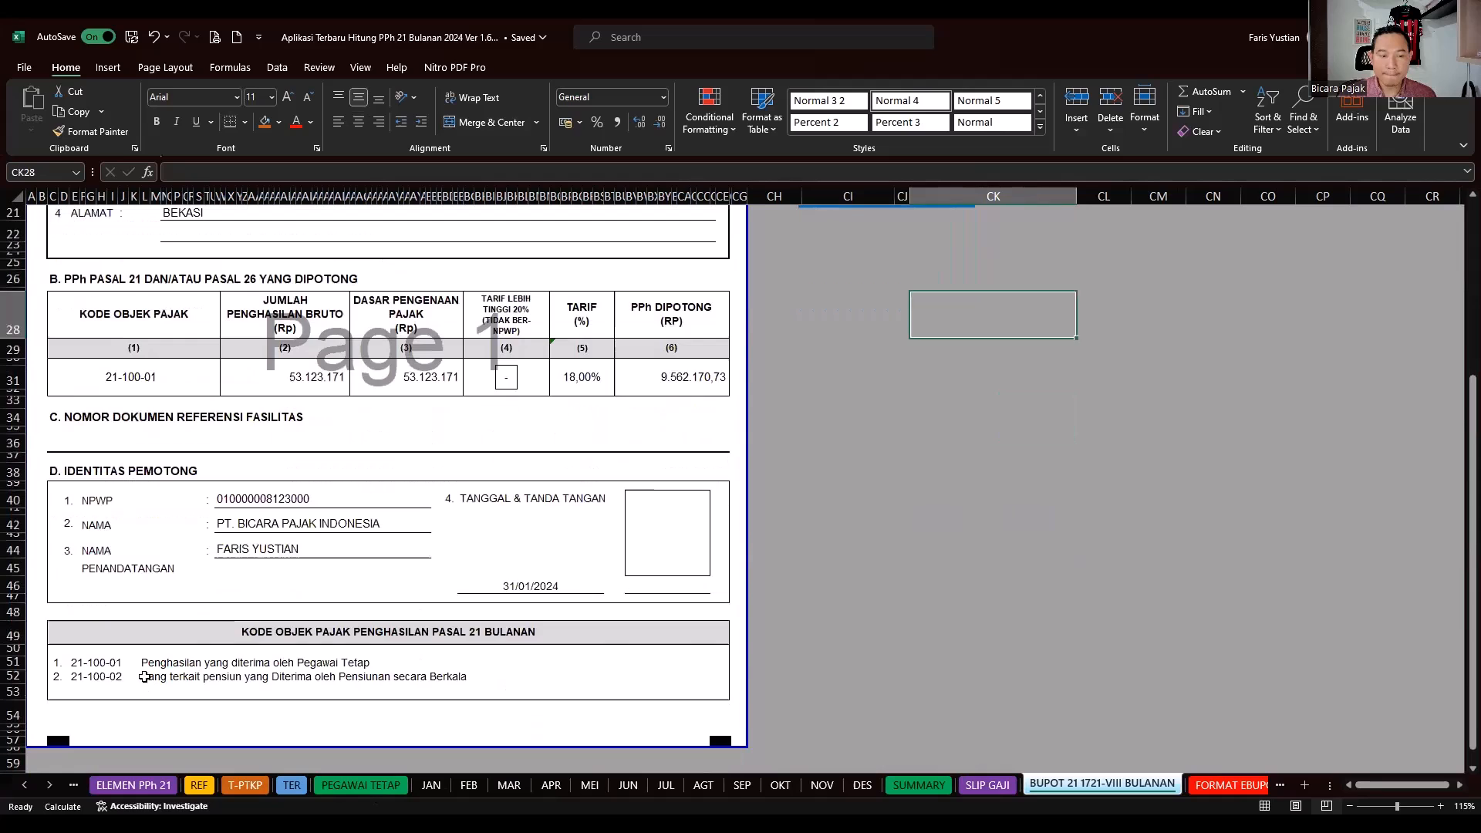
left_click(81, 662)
left_click(165, 662)
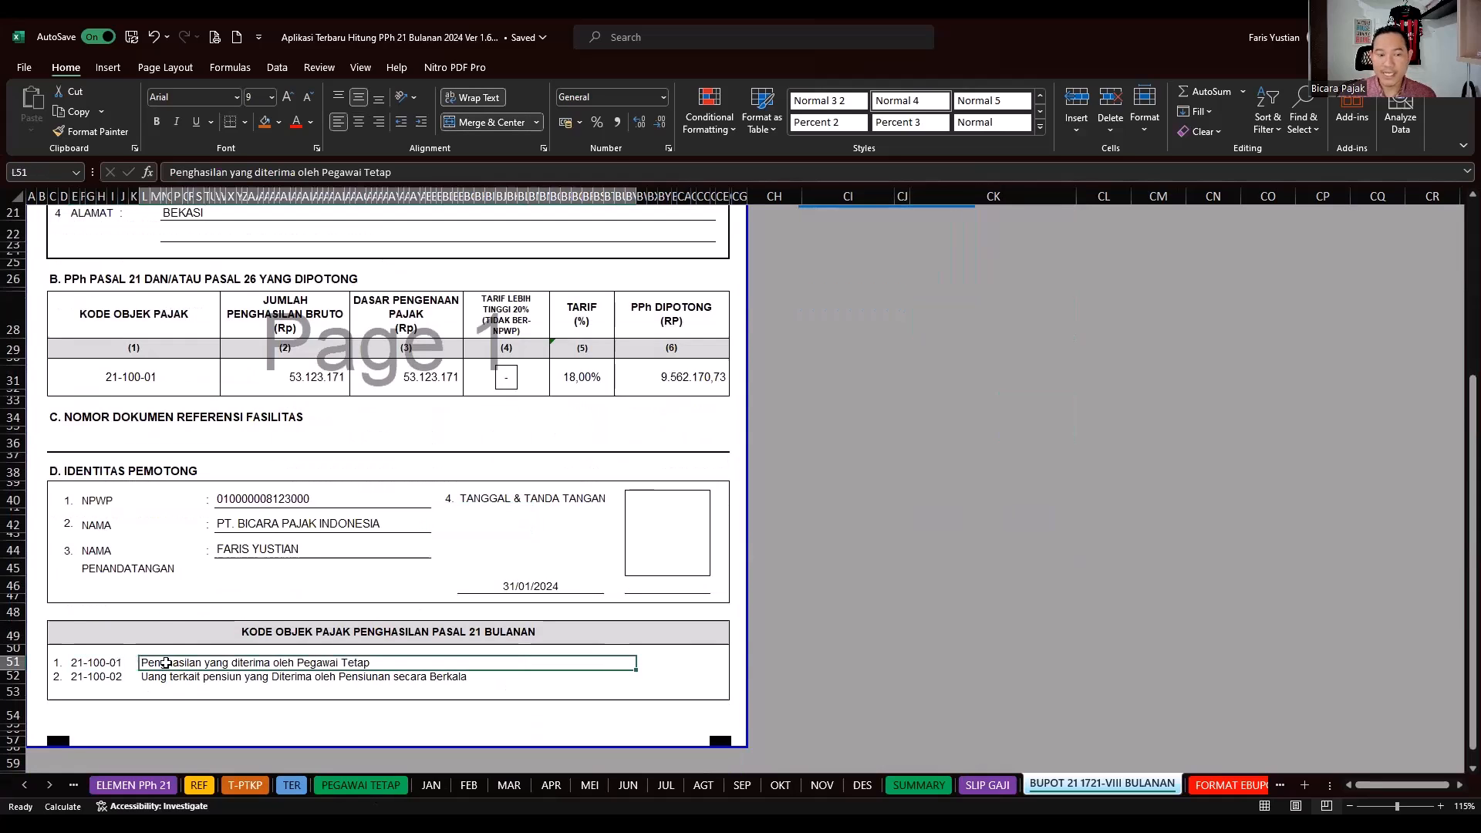
scroll(166, 662, "up", 7)
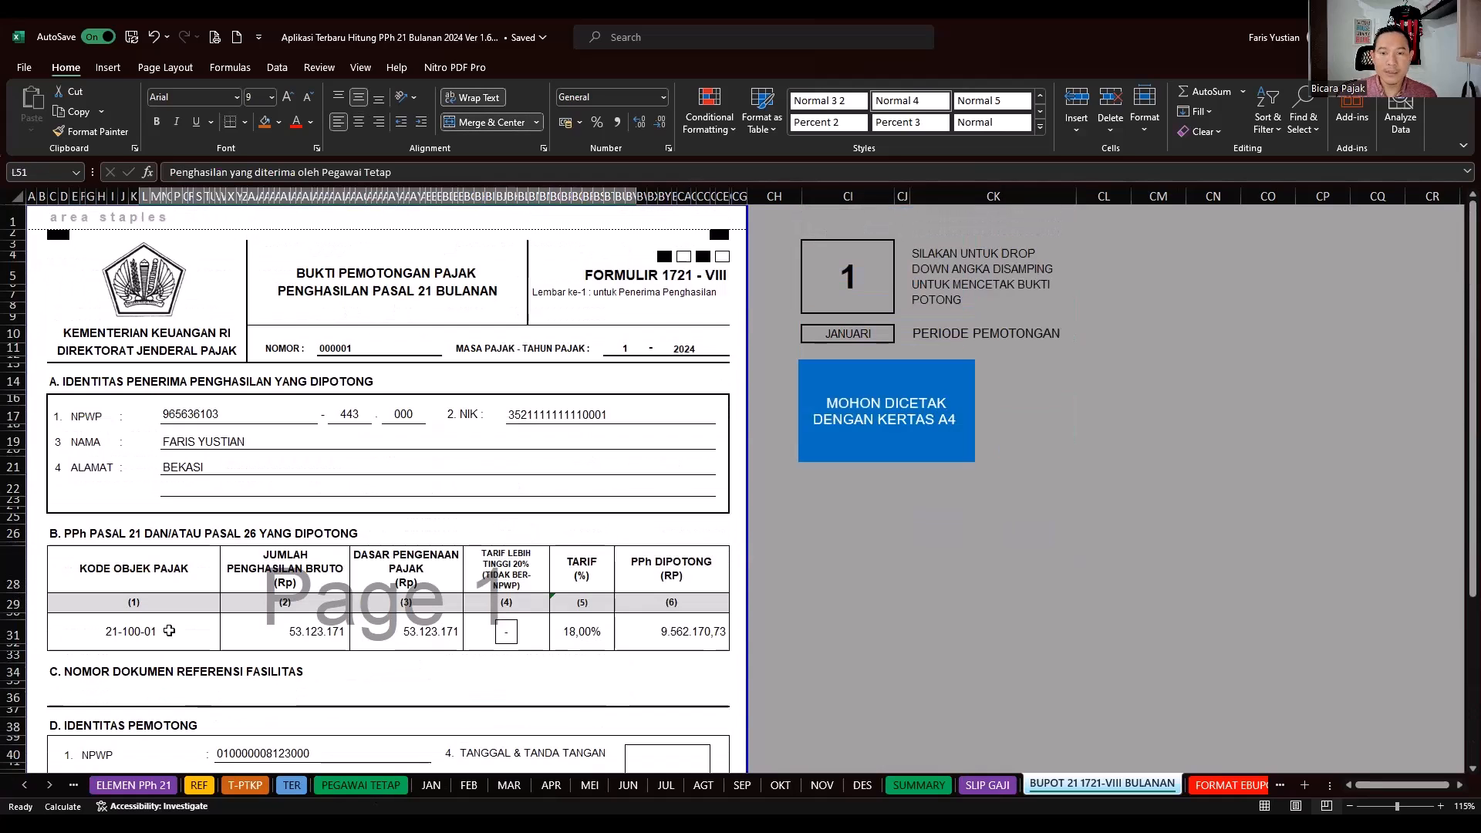
- Examine the recipient name, gross income, rate and withheld PPh on the withholding slip for employee number 1
left_click(874, 270)
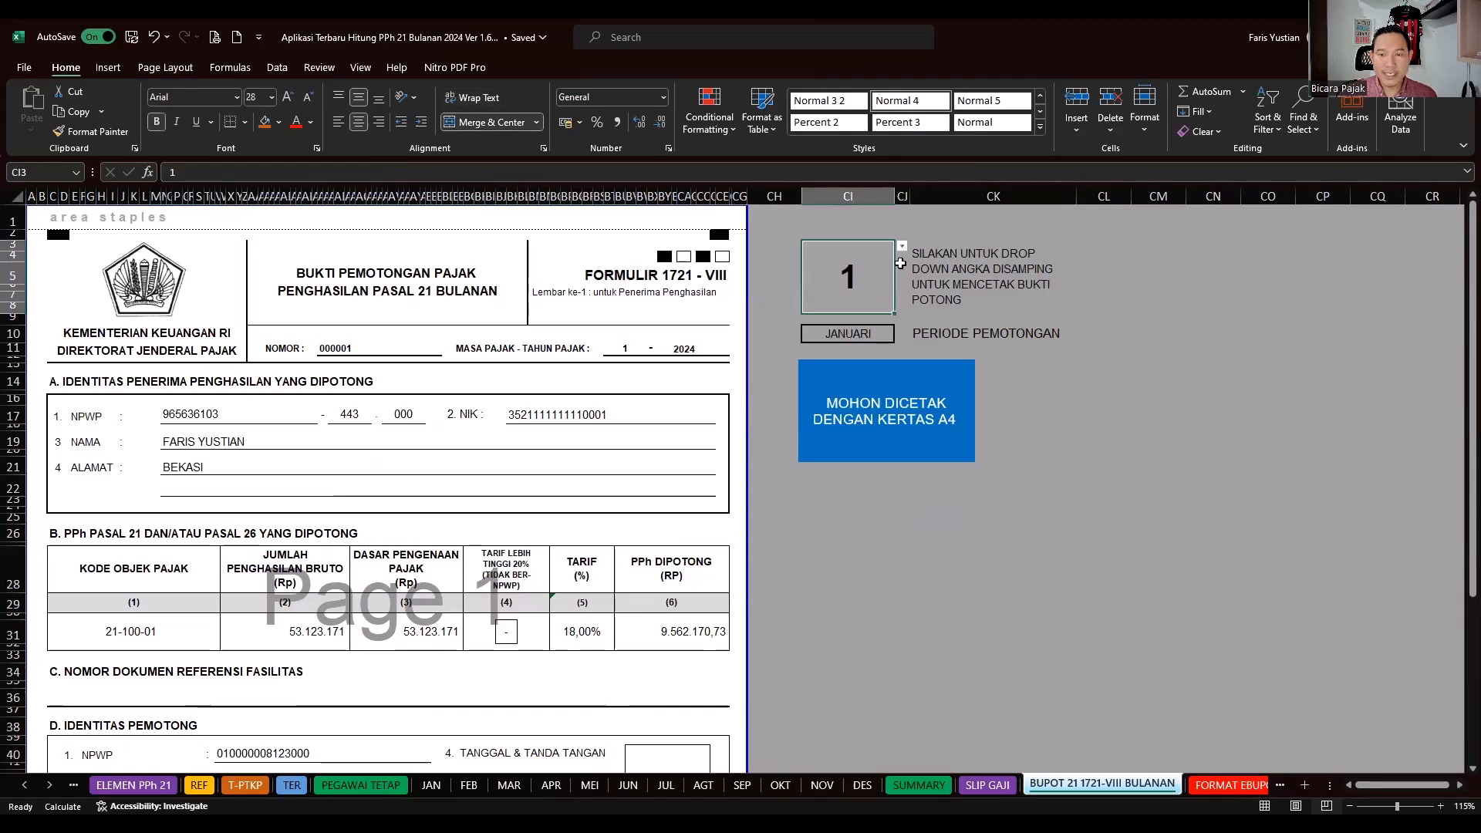
left_click(266, 444)
scroll(126, 514, "down", 3)
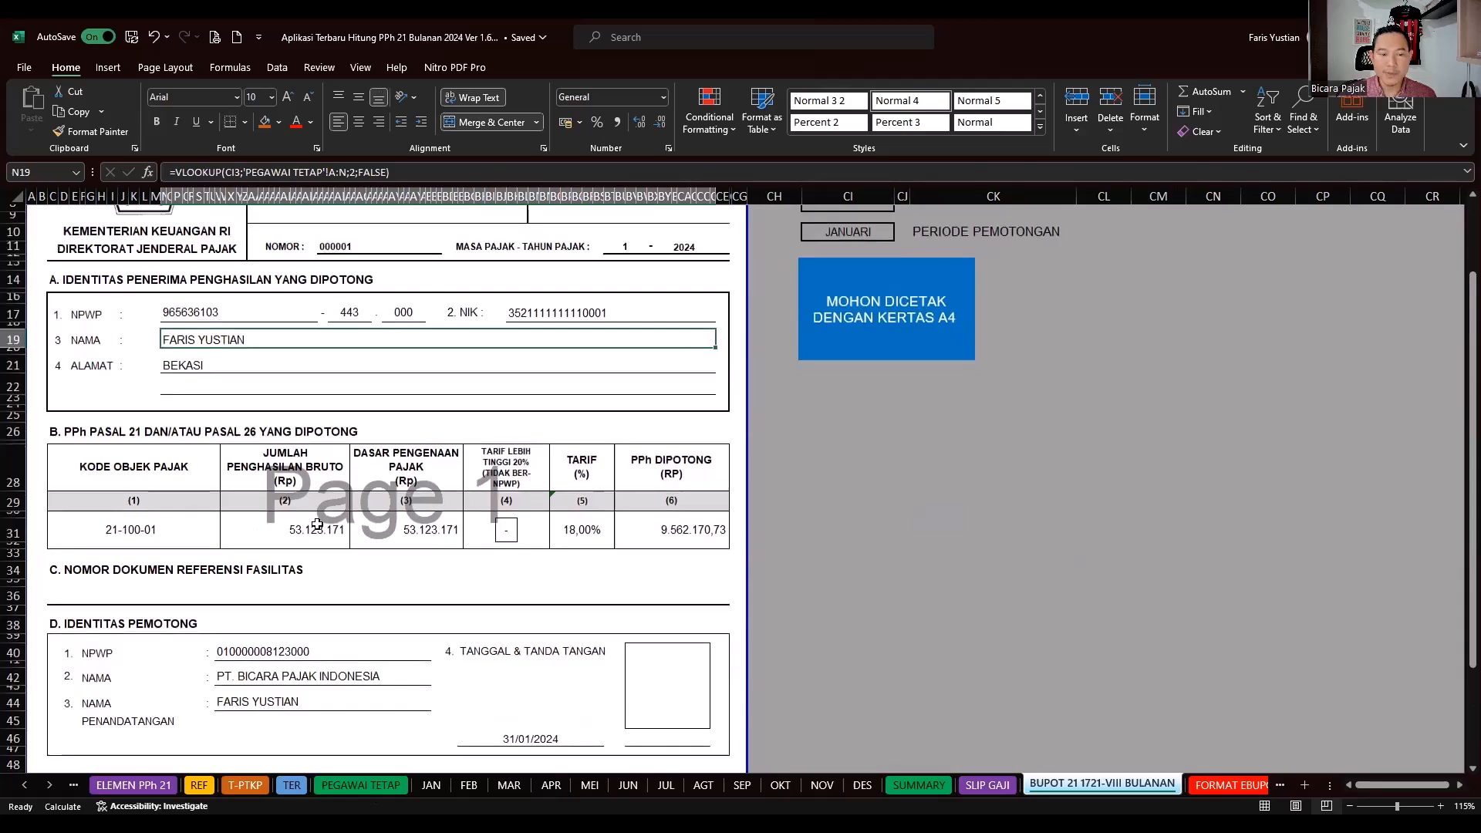
left_click(317, 524)
left_click(577, 528)
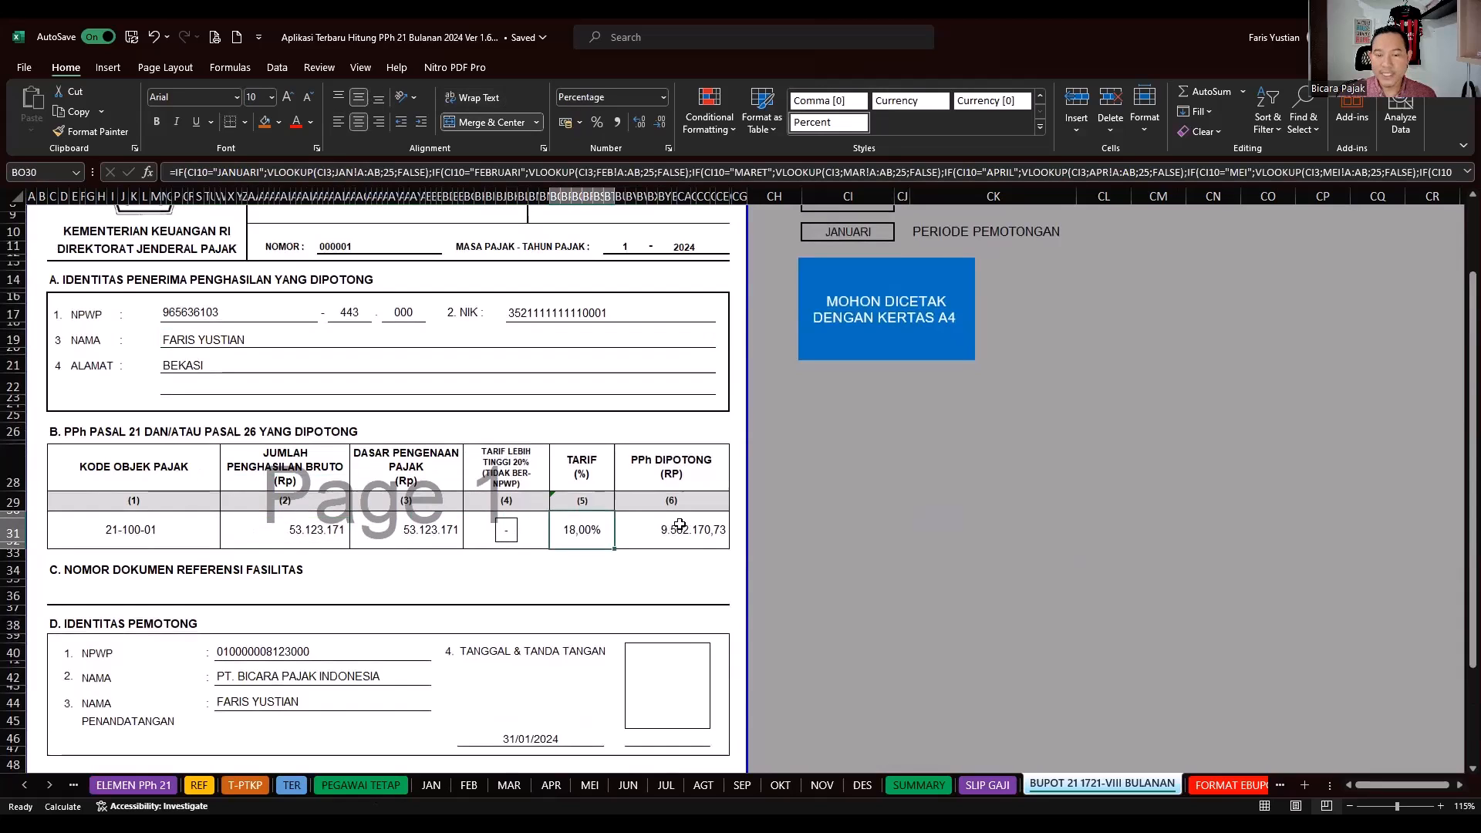
left_click(680, 525)
scroll(442, 541, "up", 3)
- Switch the withholding slip to employee number 12 and check the 20% higher rate mark for recipients without NPWP
left_click(856, 275)
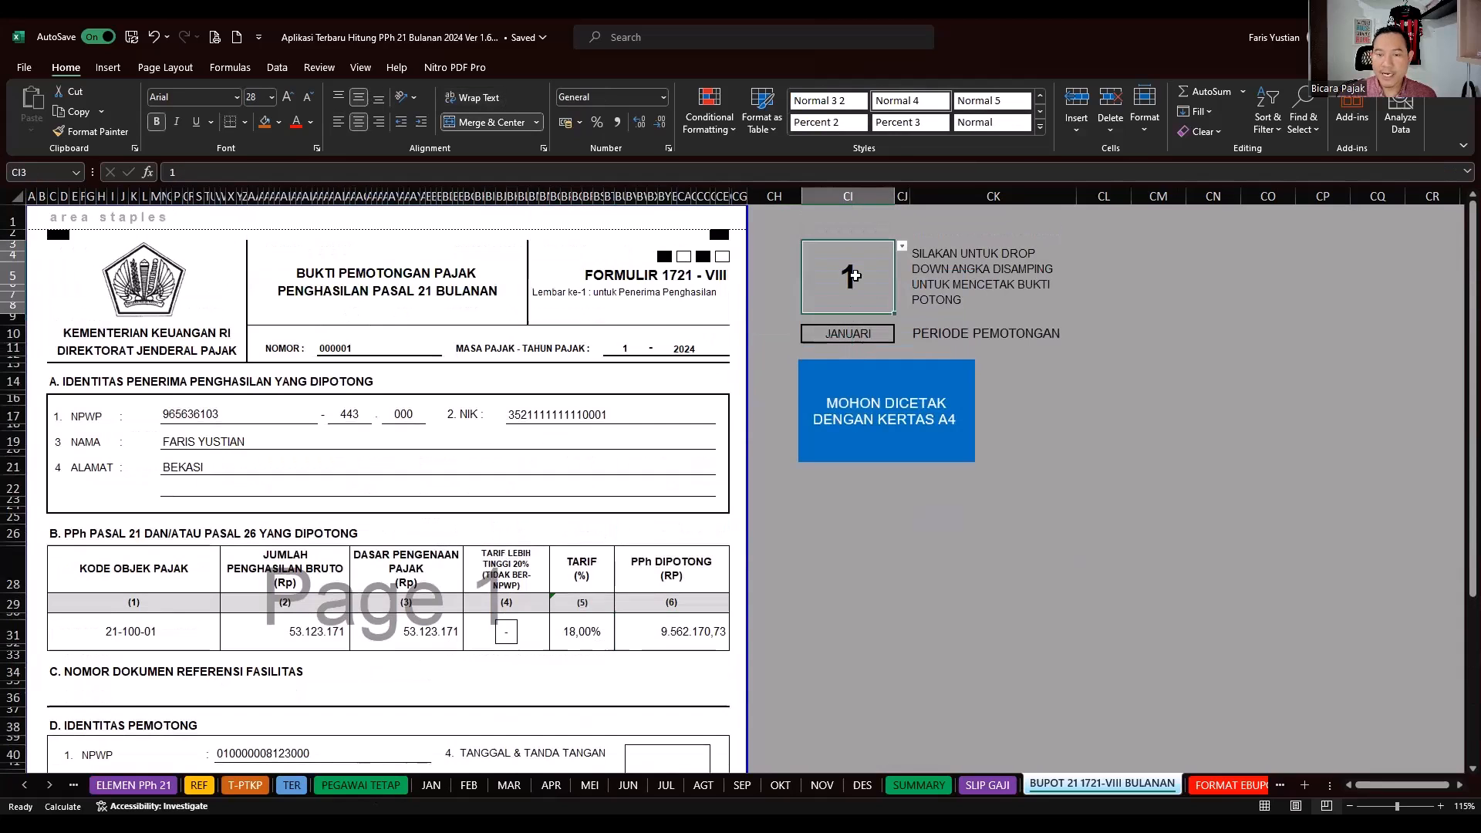
left_click(901, 246)
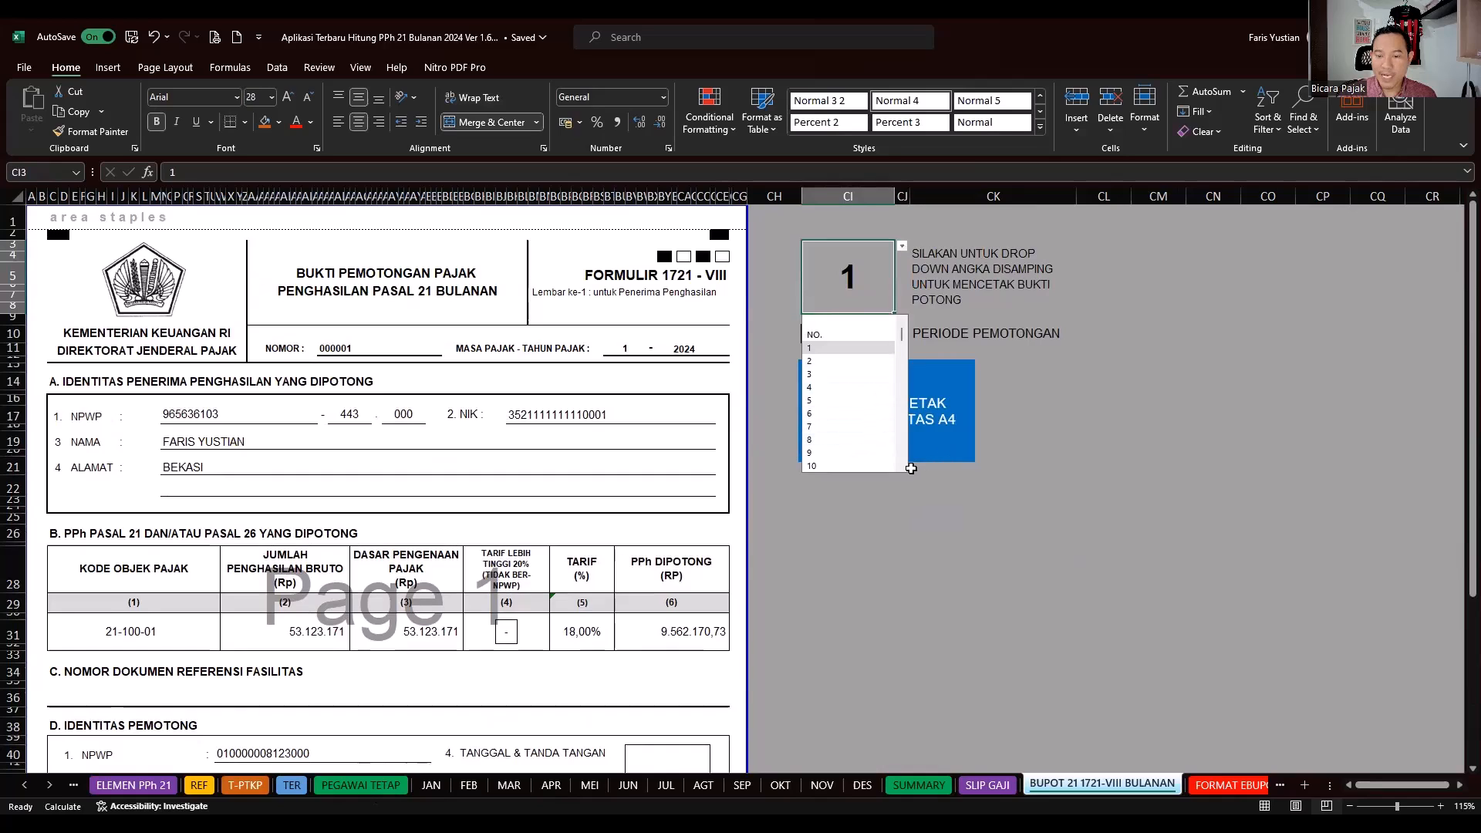
left_click(901, 465)
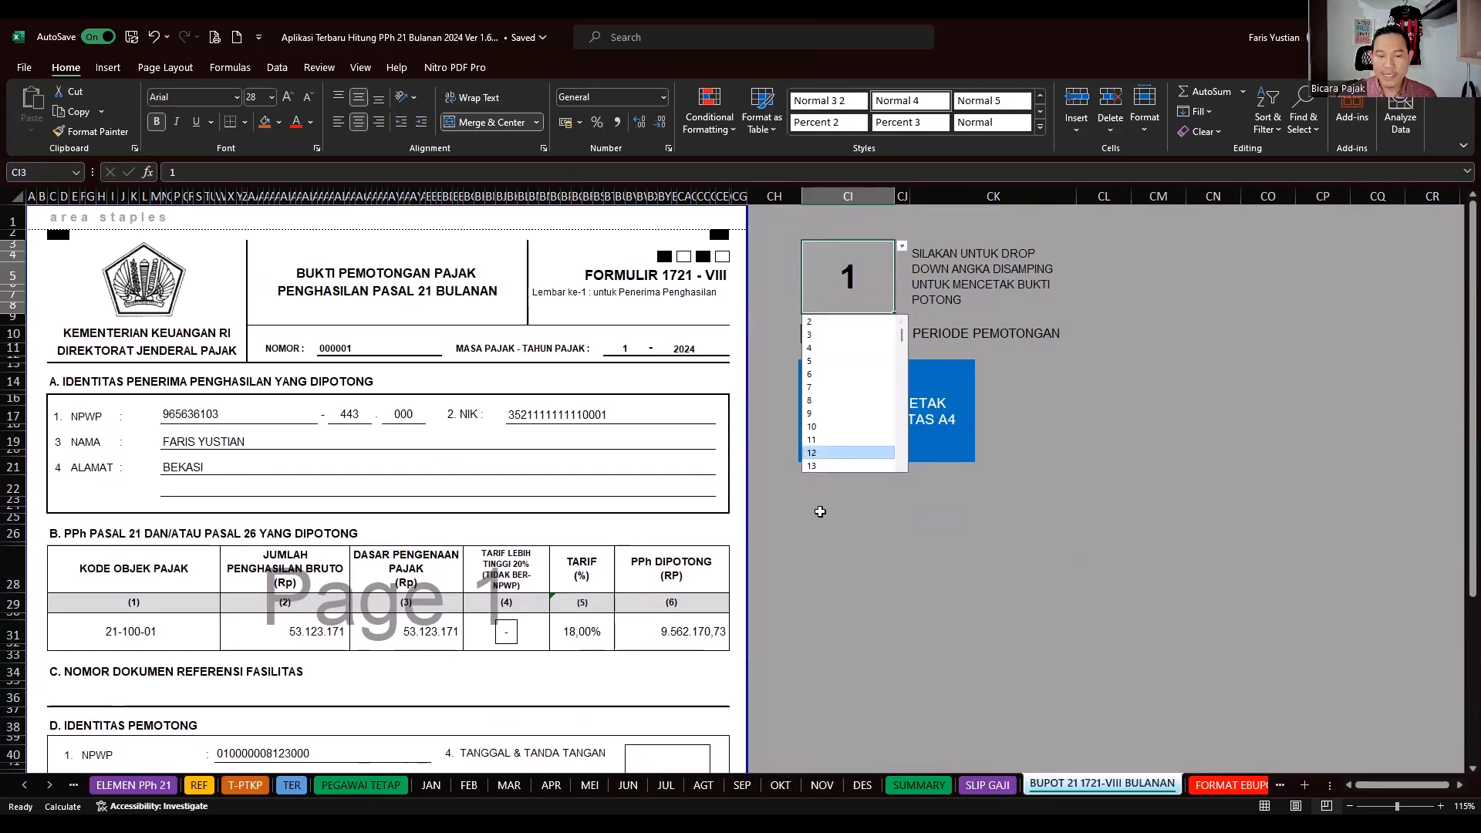
left_click(818, 517)
left_click(505, 631)
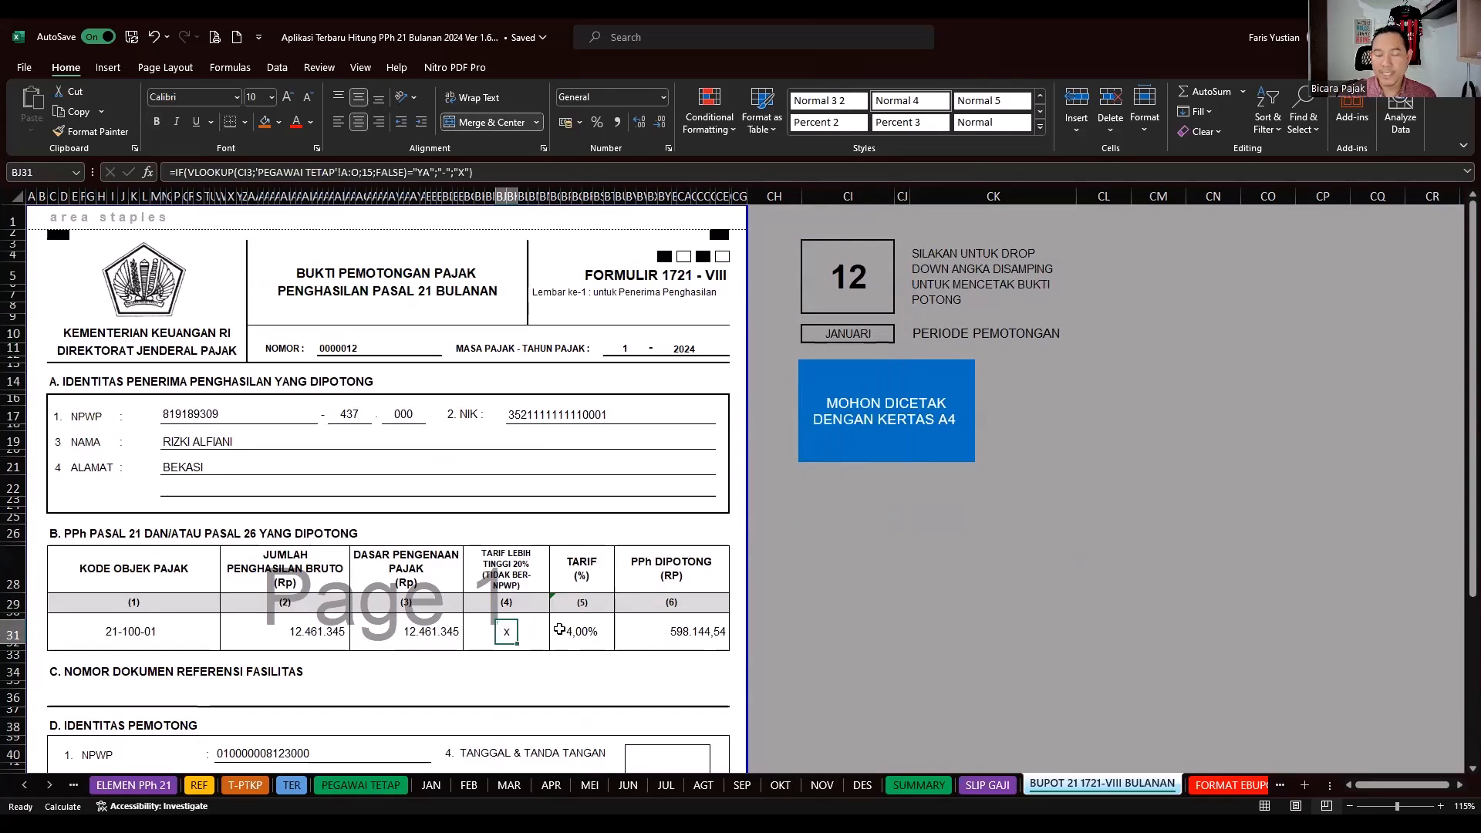
- Remove the two decimal places from the PPh Dipotong amount in section B
left_click(687, 629)
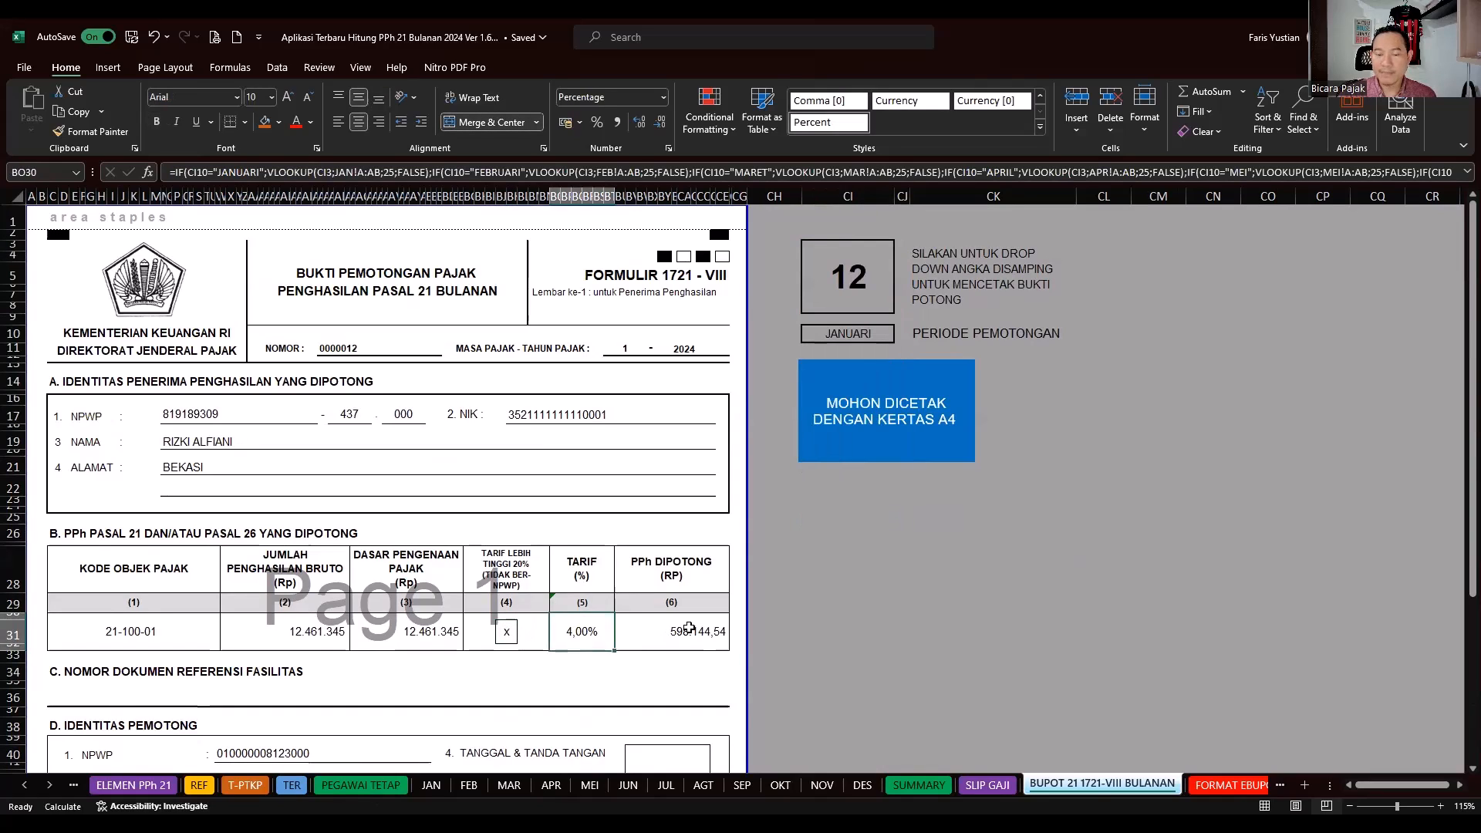
double_click(660, 124)
left_click(834, 586)
left_click(684, 639)
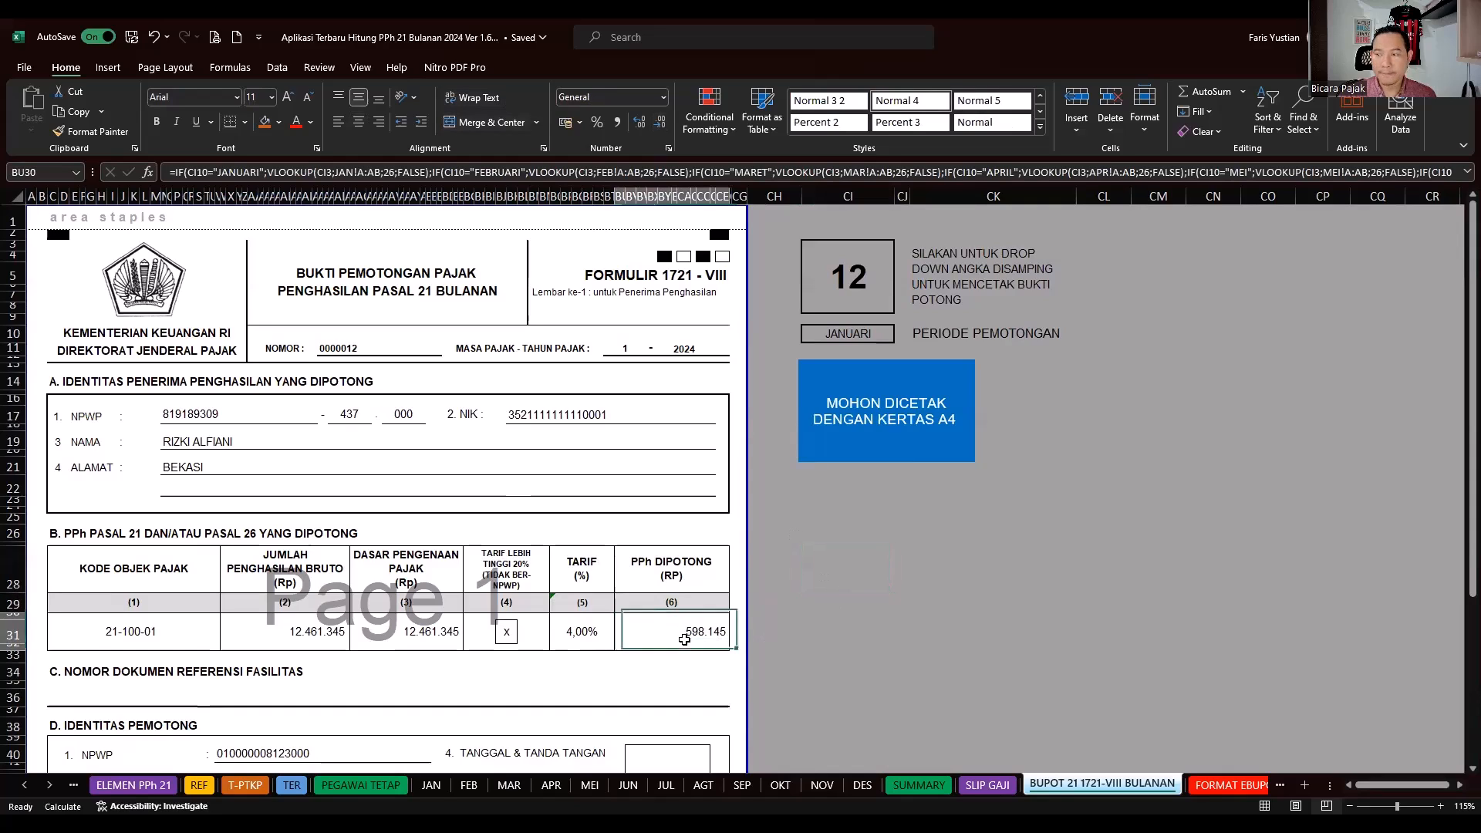
- Examine the rate, gross income, withheld PPh and the recipient's NPWP, name and address on the slip for employee number 12
left_click(584, 639)
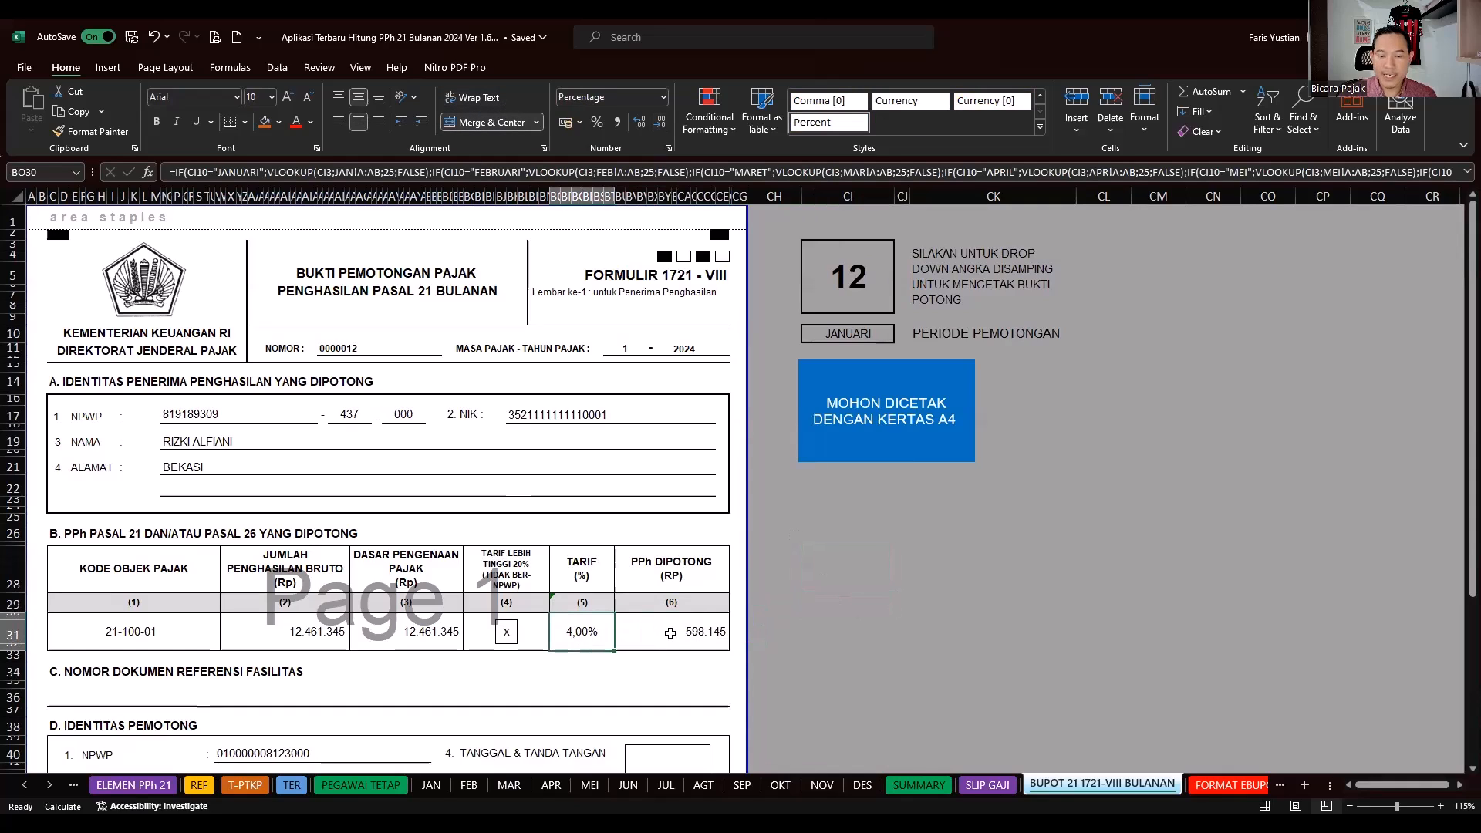
left_click(302, 637)
left_click(565, 630)
left_click(679, 631)
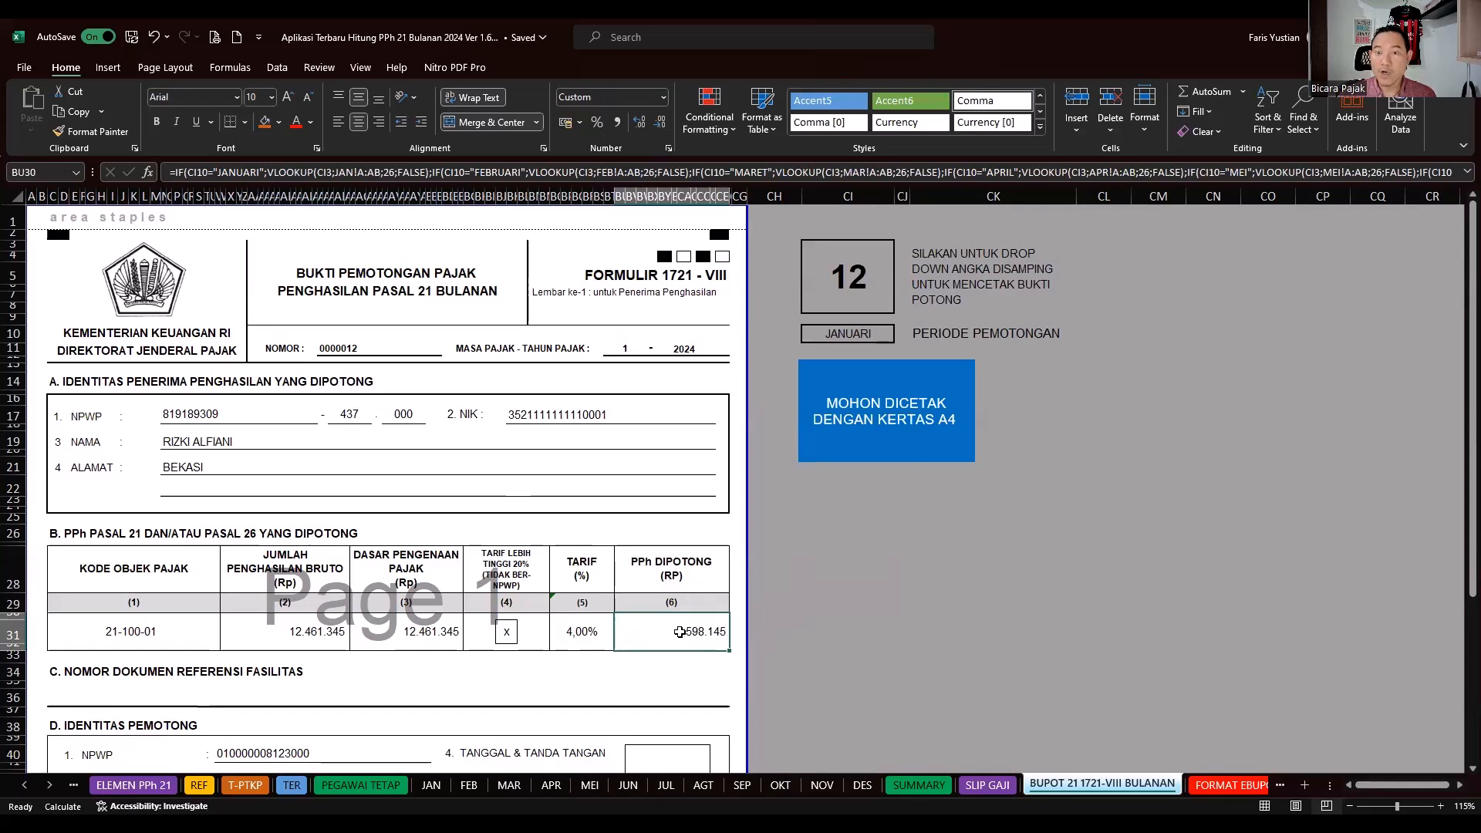
left_click(846, 272)
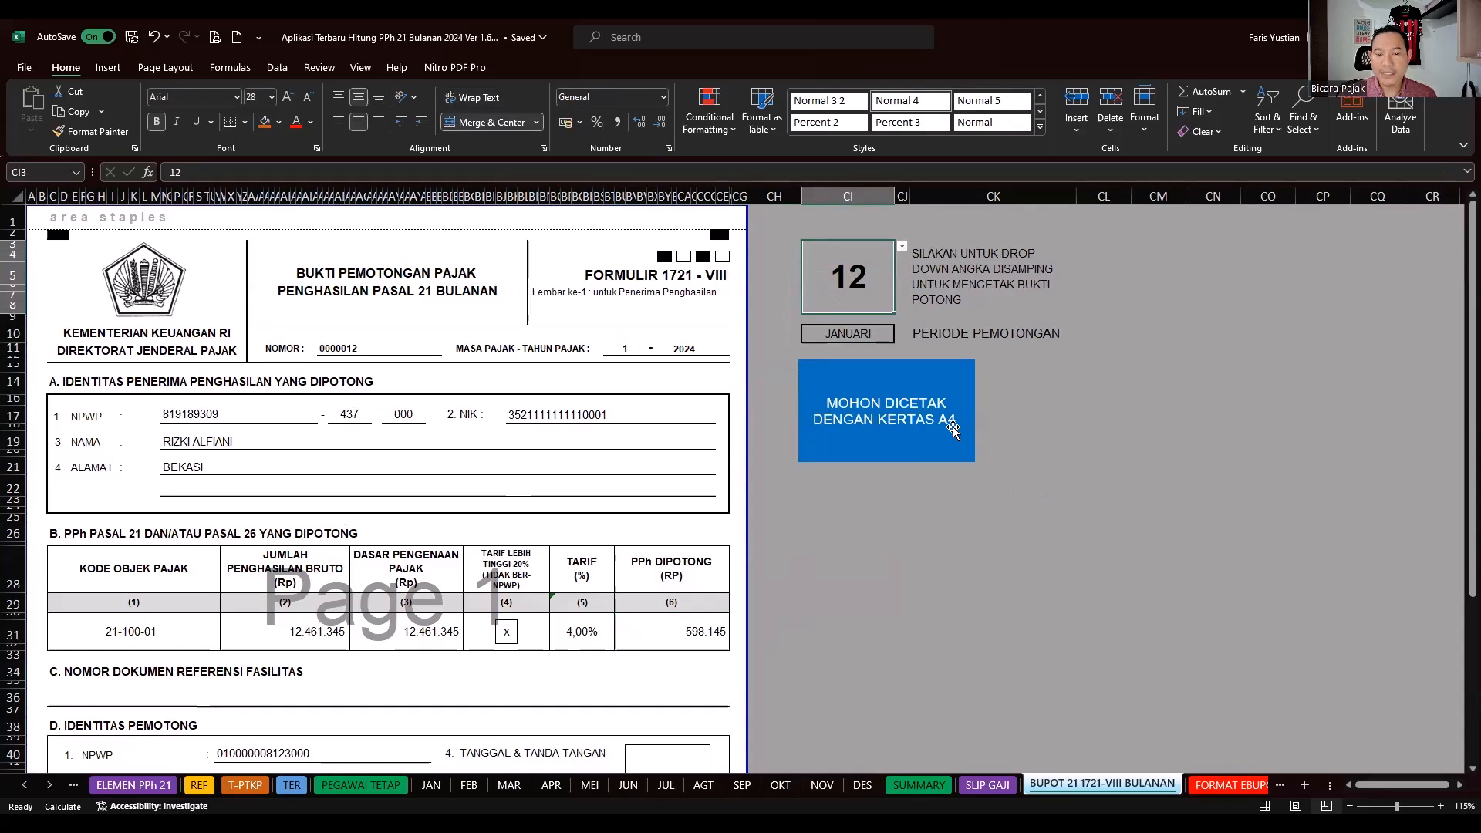
left_click(190, 416)
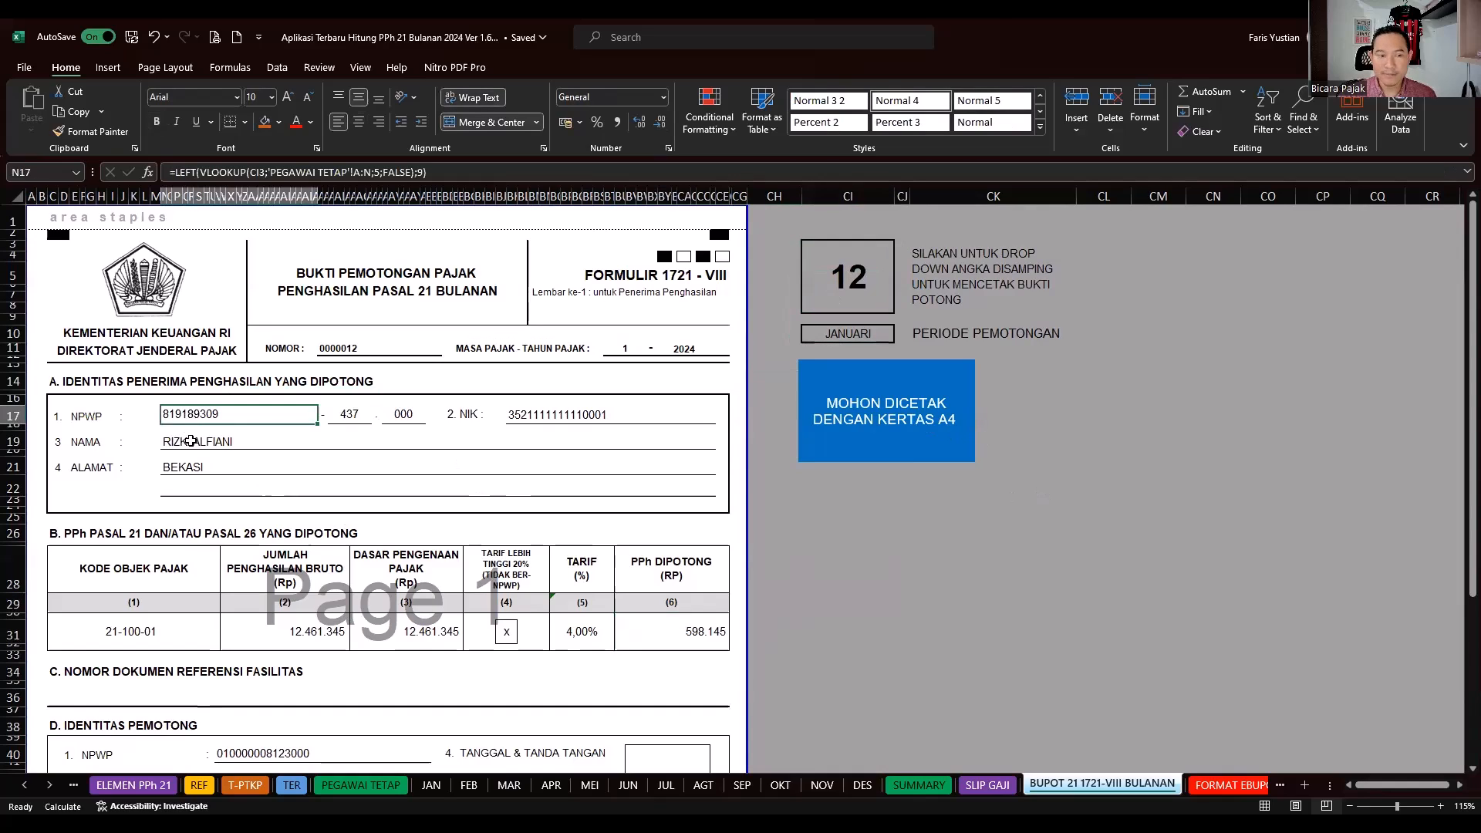
left_click(191, 441)
left_click(189, 466)
- Switch the withholding slip to employee number 8 and set its withholding period to AGUSTUS
left_click(844, 298)
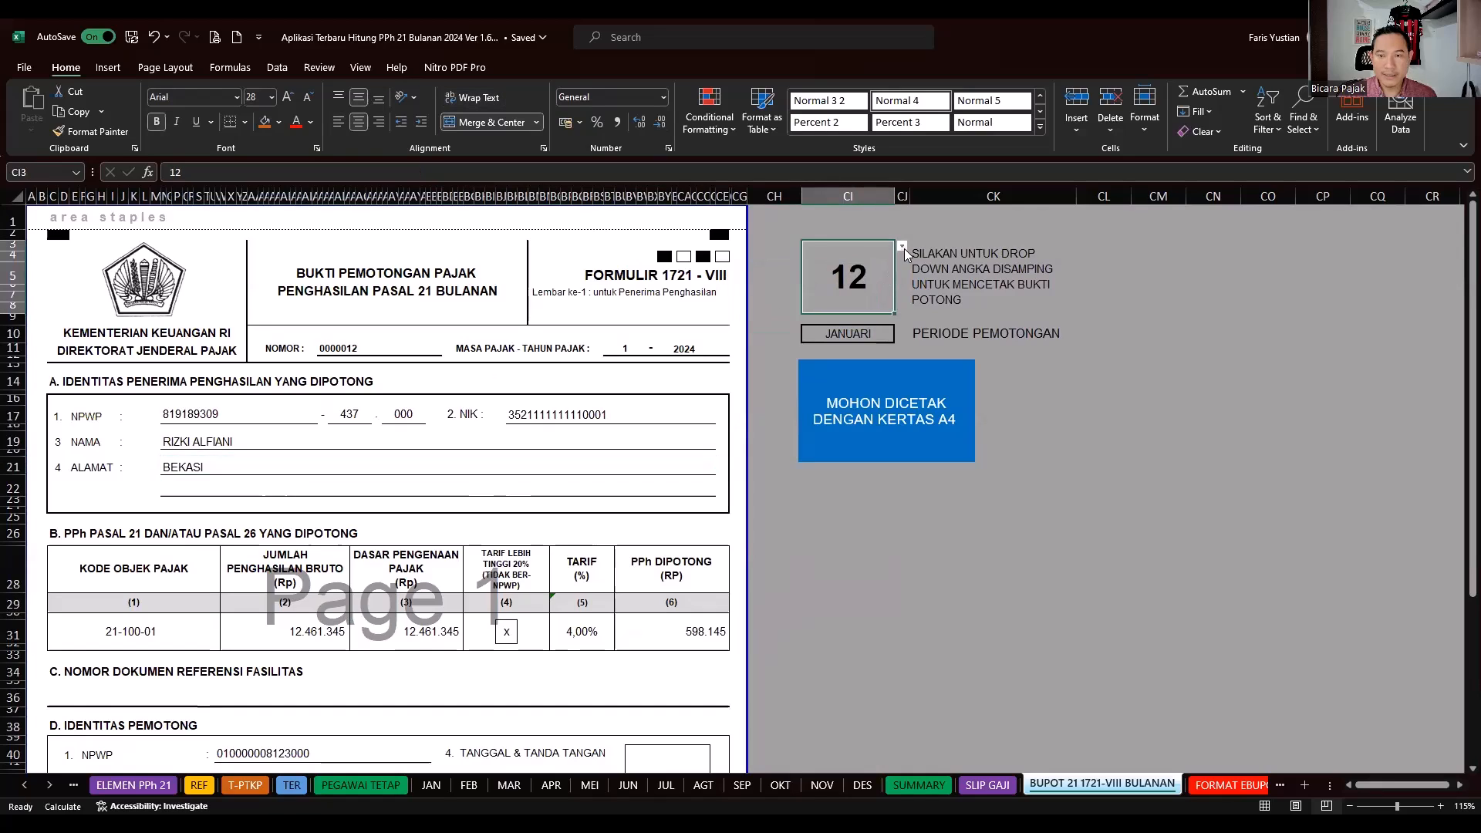
left_click(902, 248)
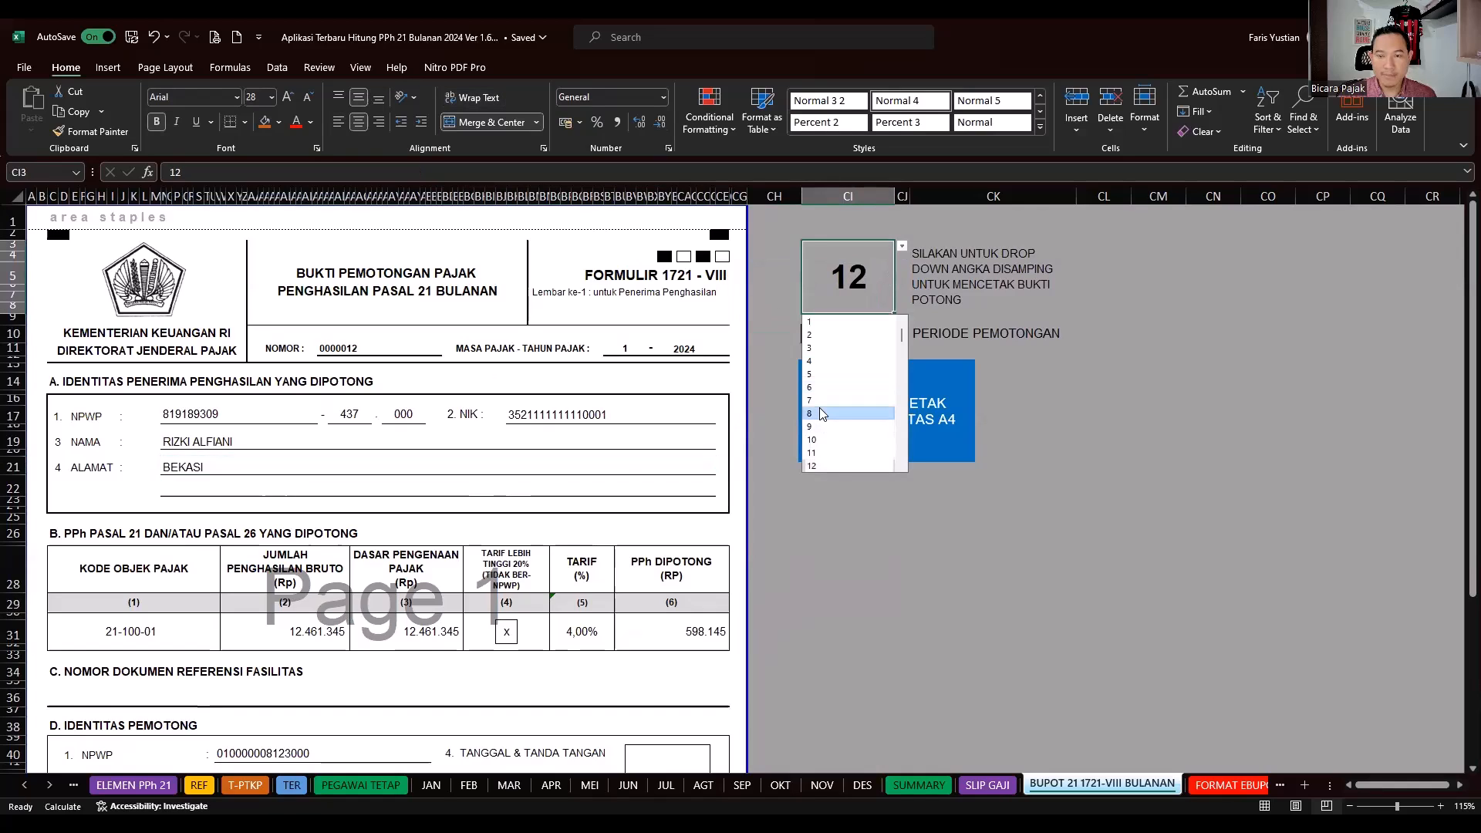
key("Return")
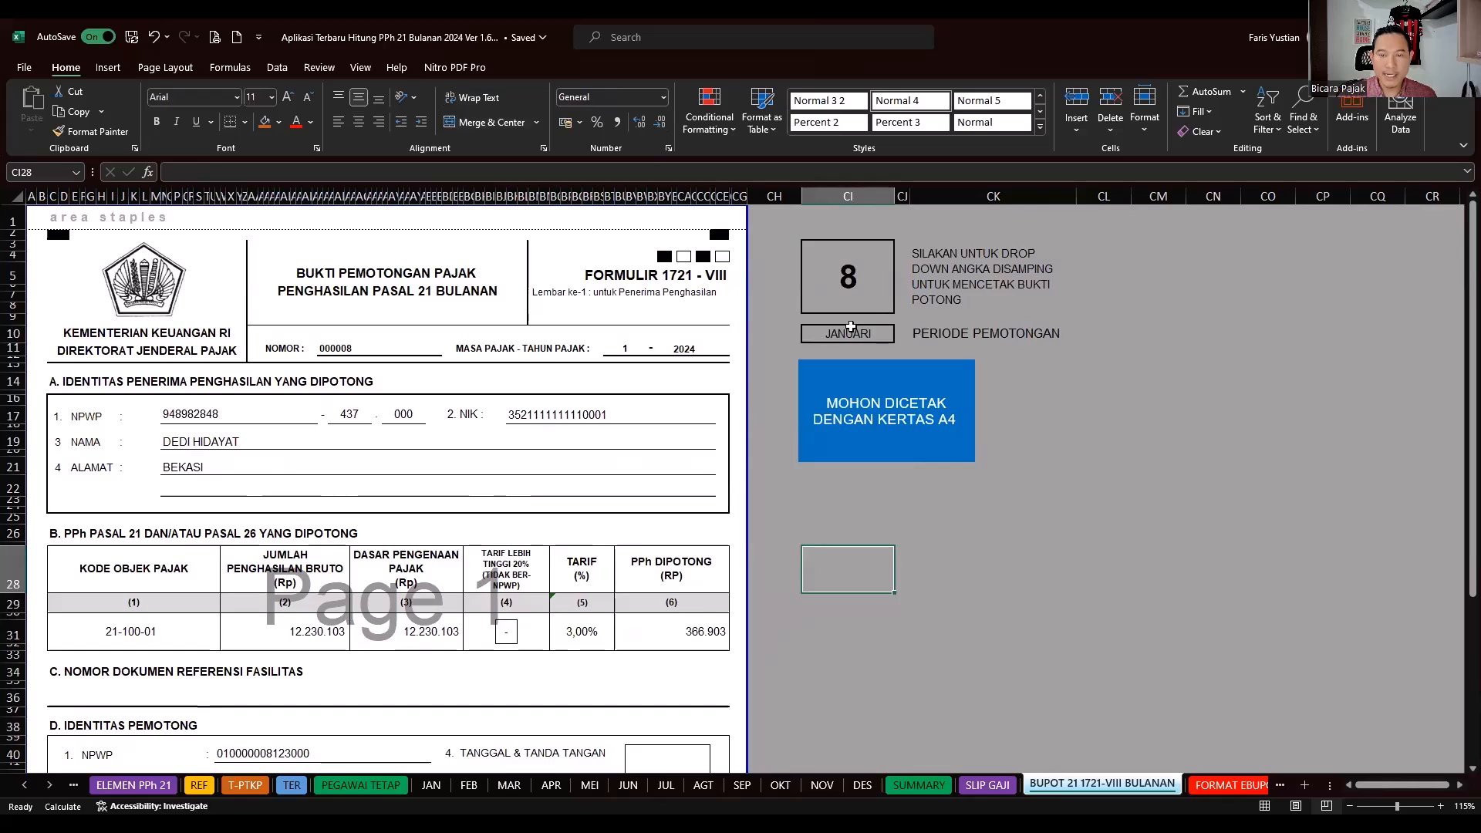
left_click(887, 334)
left_click(901, 337)
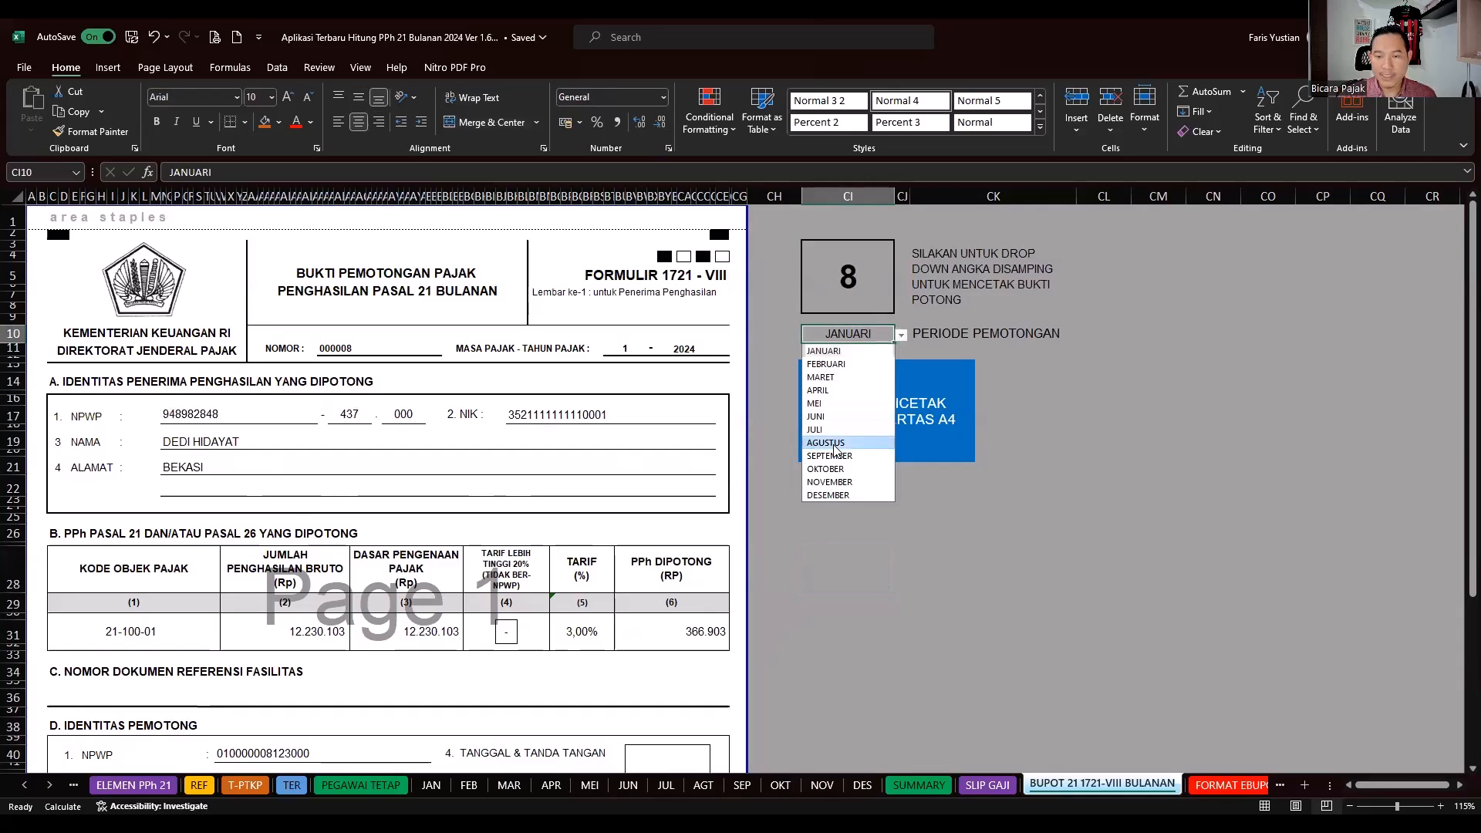
key("Return")
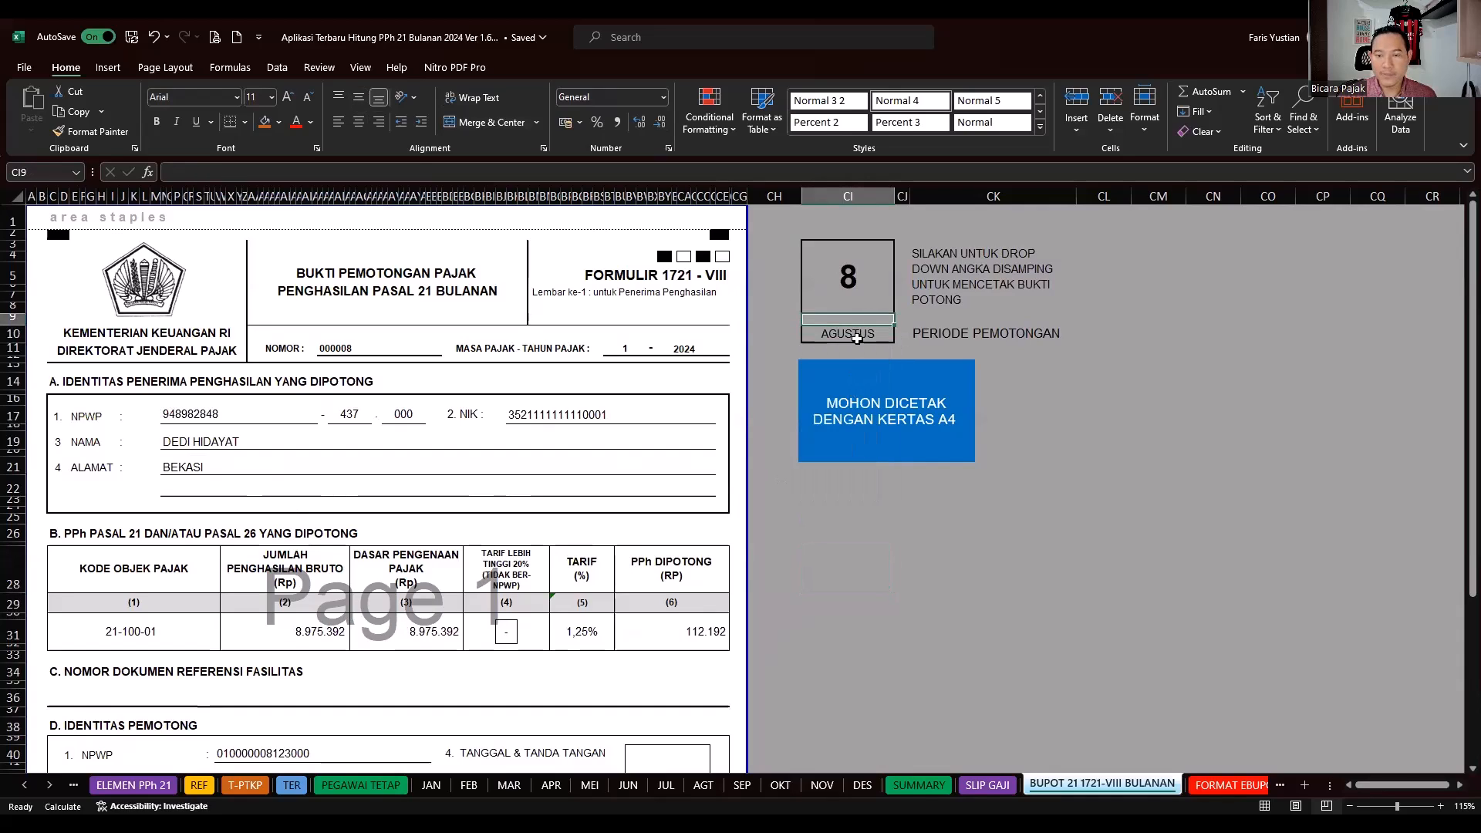
- Set the slip's withholding period to DESEMBER and check the rate, gross income and withheld PPh in section B
left_click(900, 336)
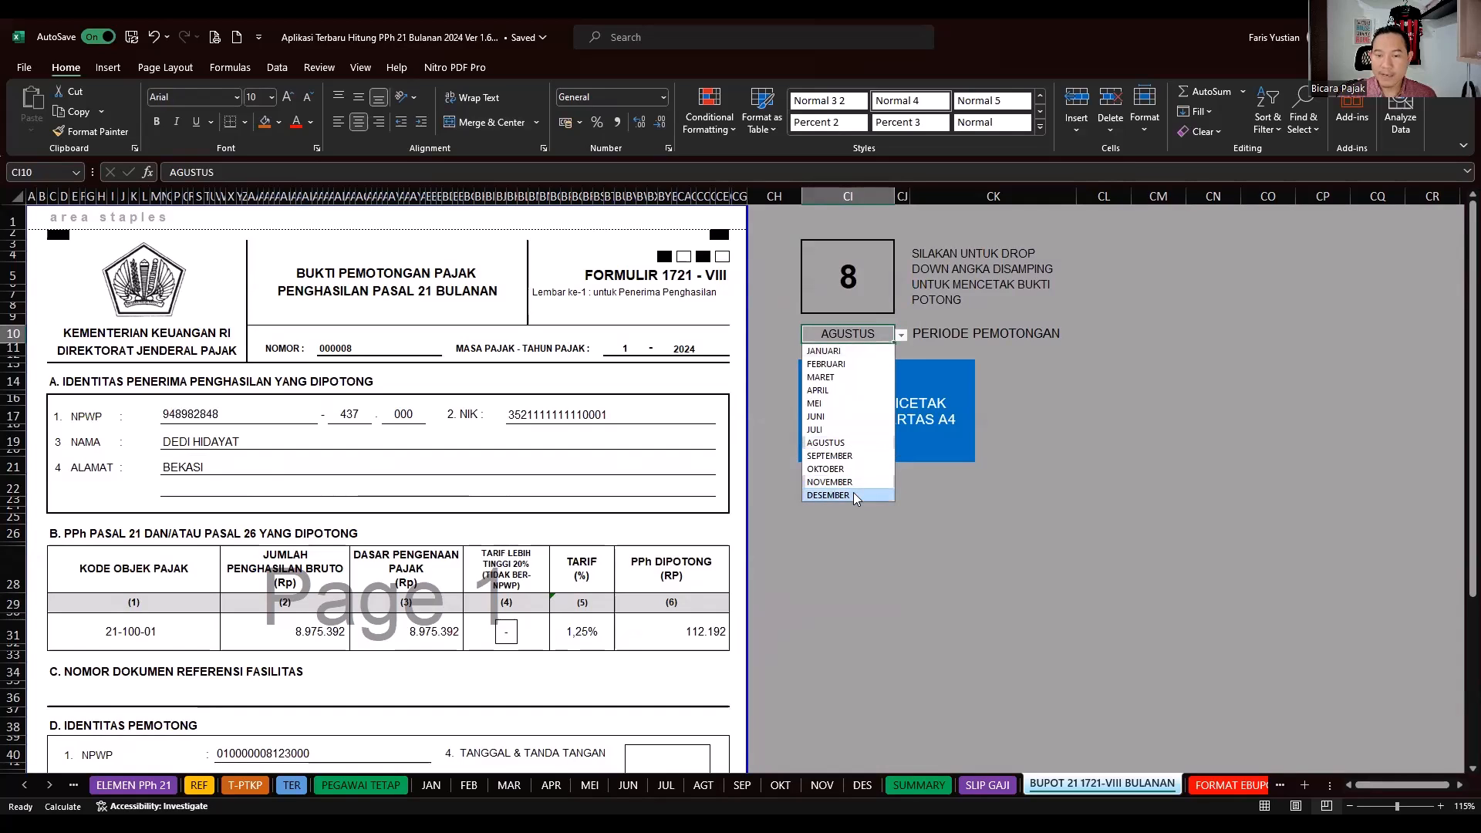
key("Return")
left_click(847, 518)
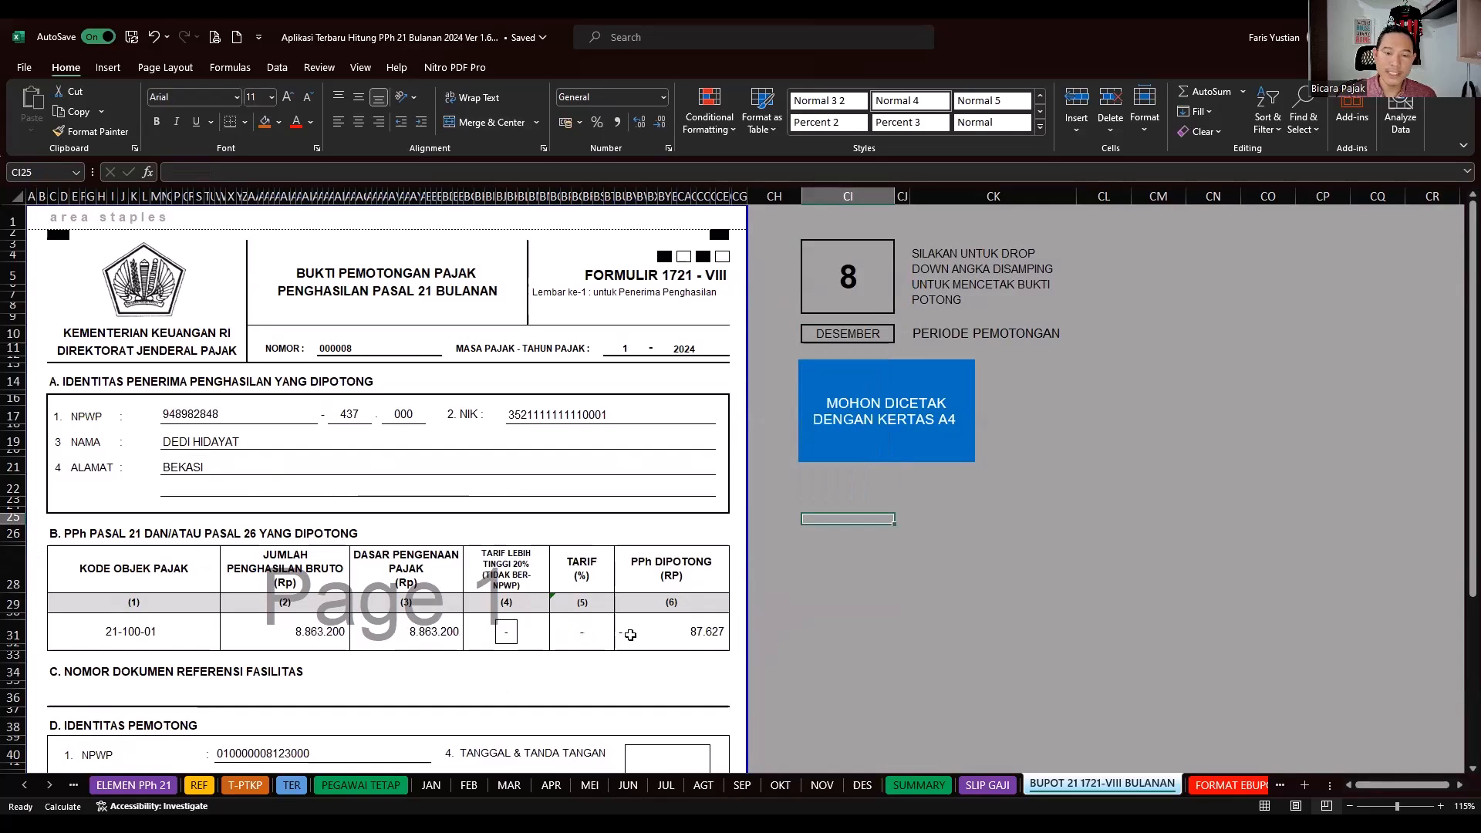
left_click(590, 634)
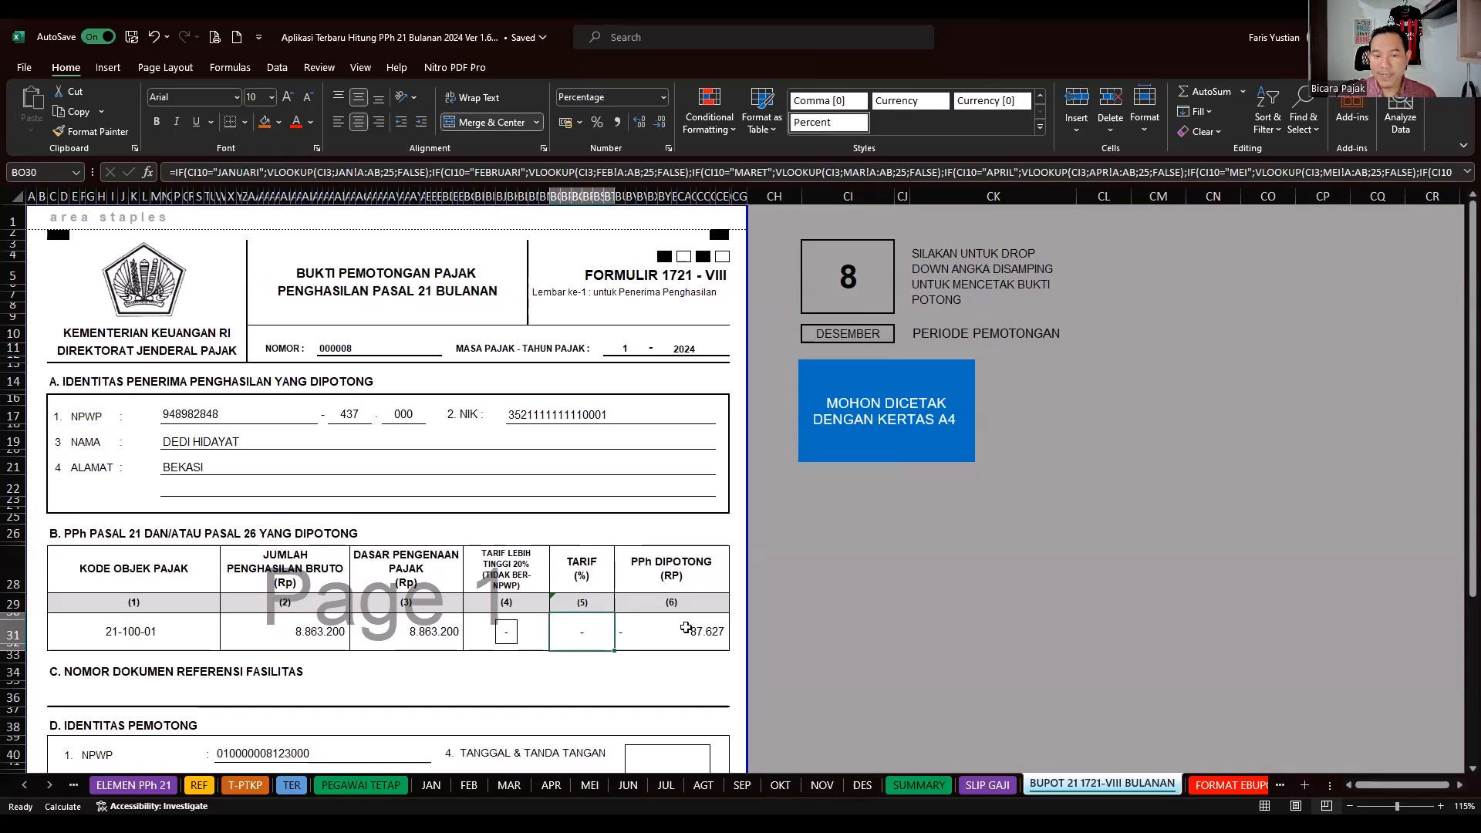
left_click(330, 636)
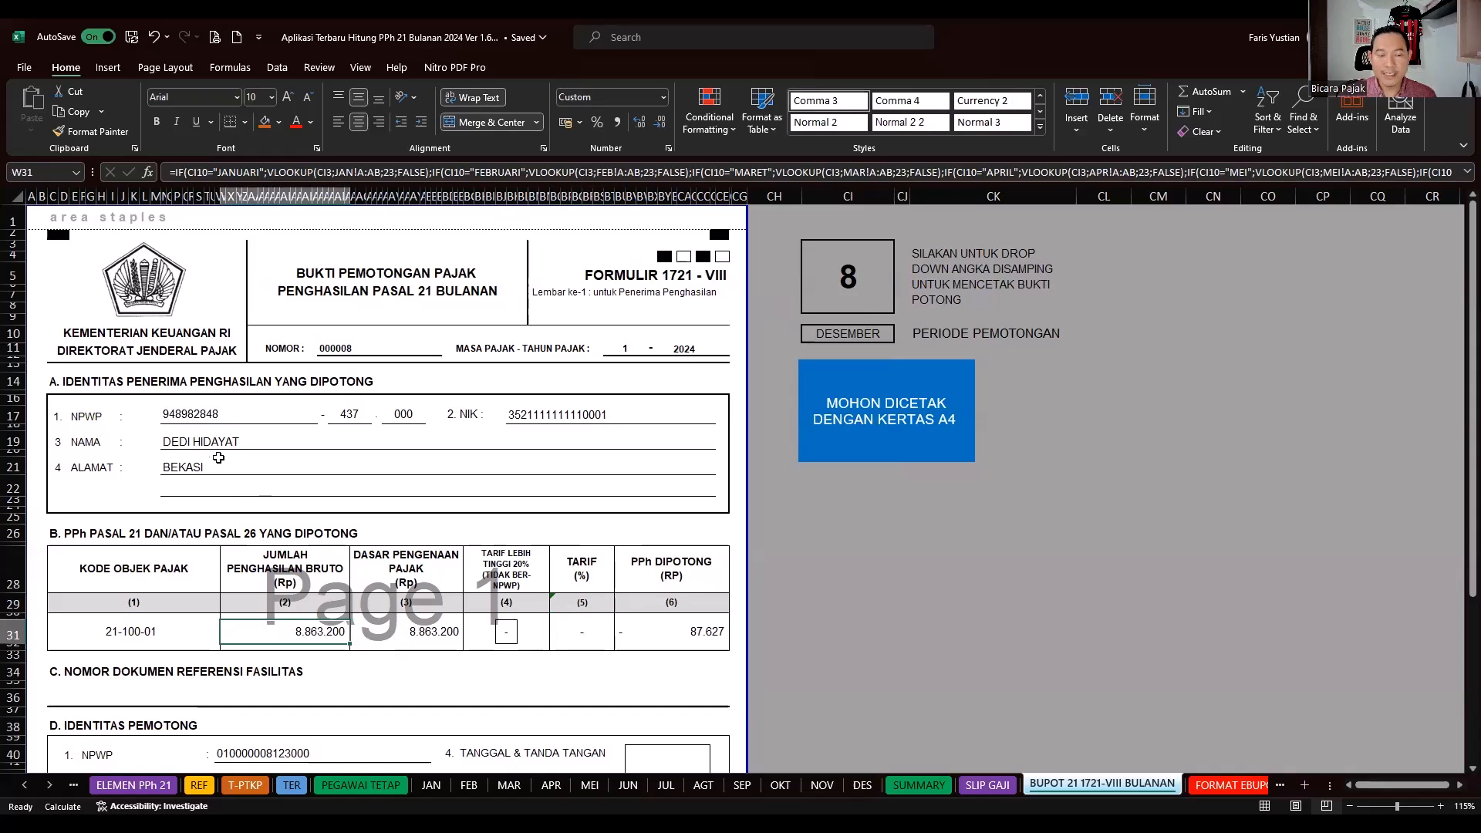
left_click(694, 630)
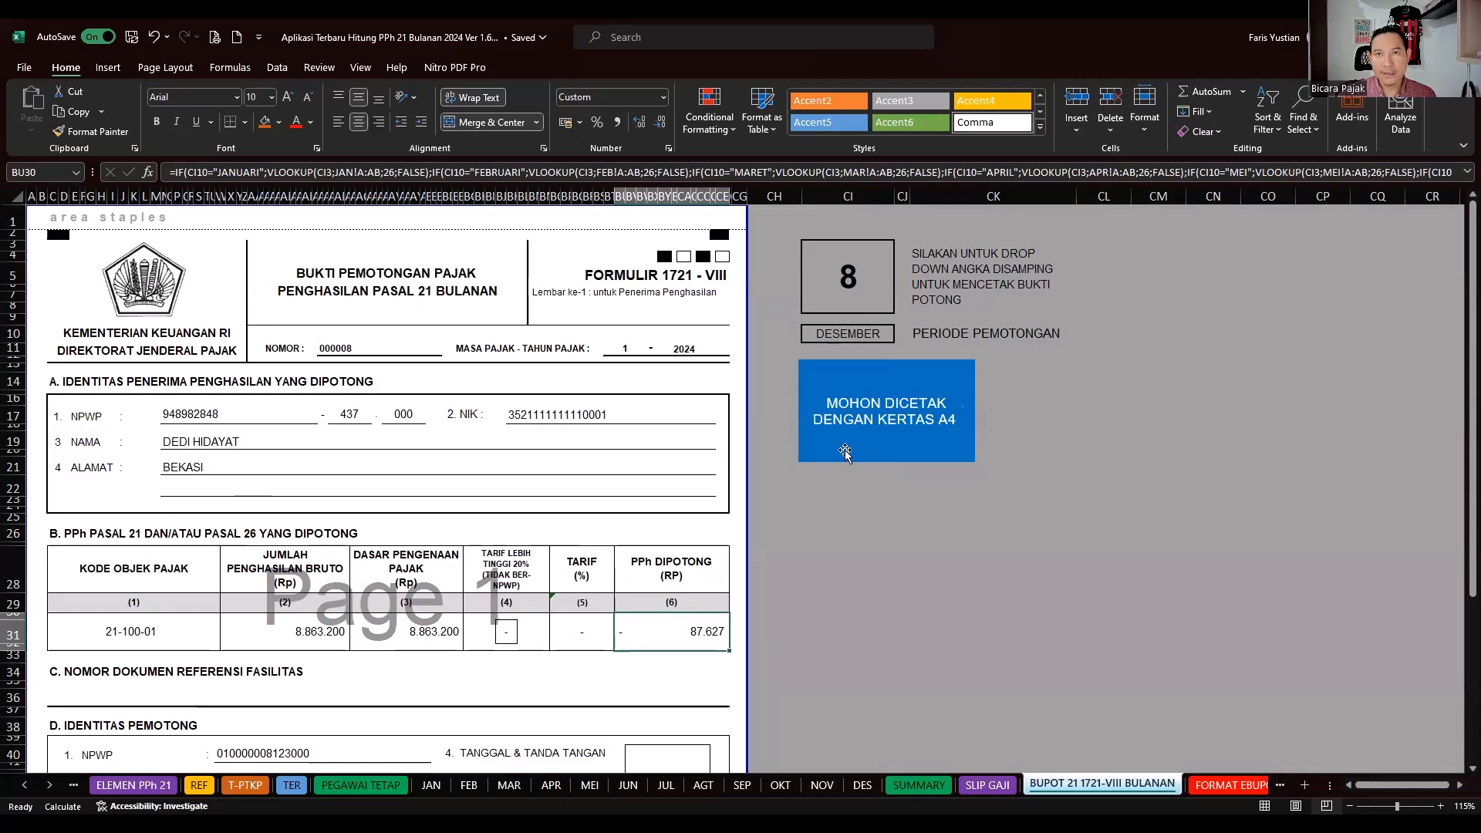
left_click(858, 334)
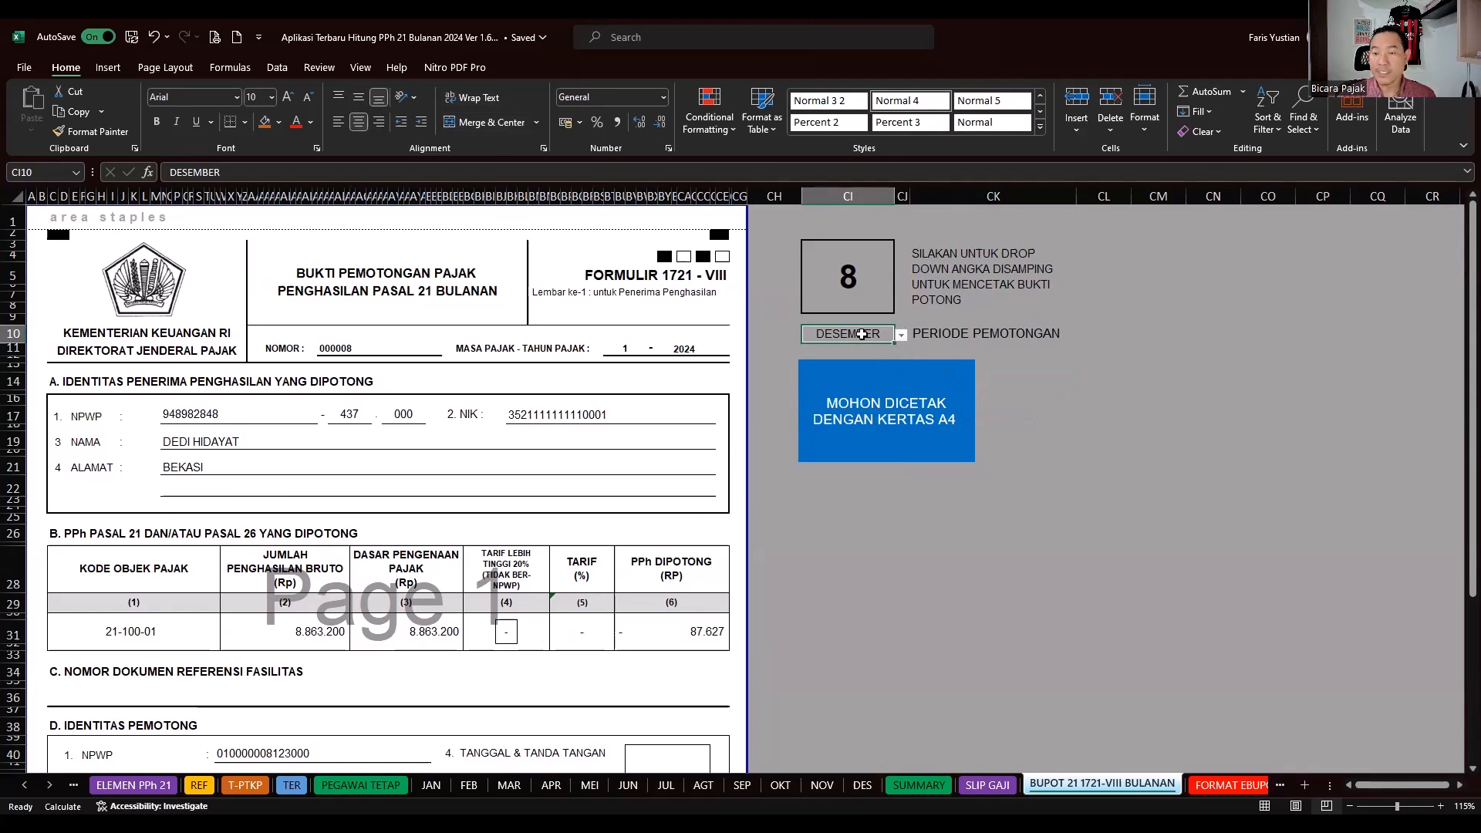
left_click(901, 336)
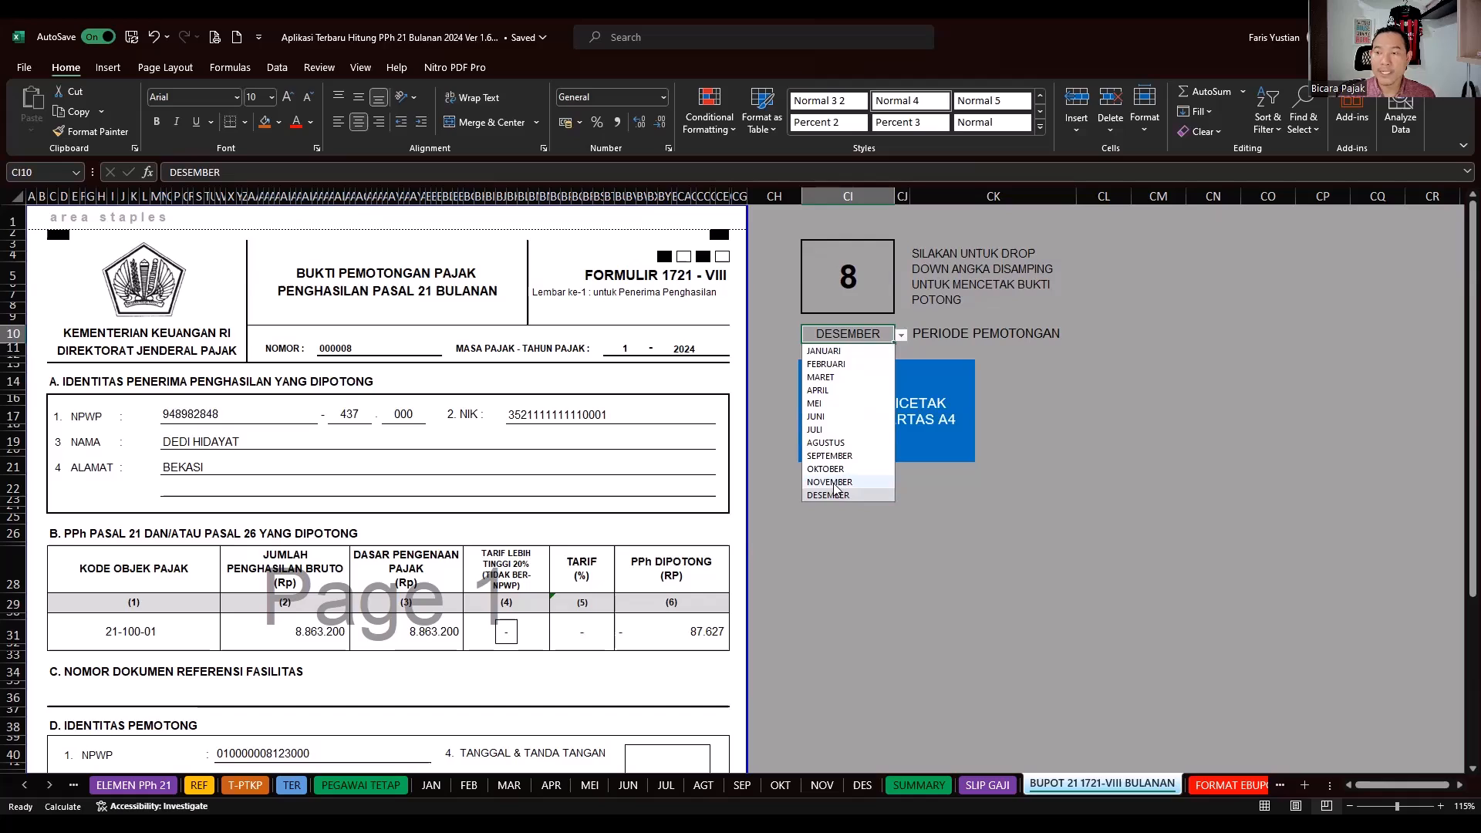
left_click(810, 578)
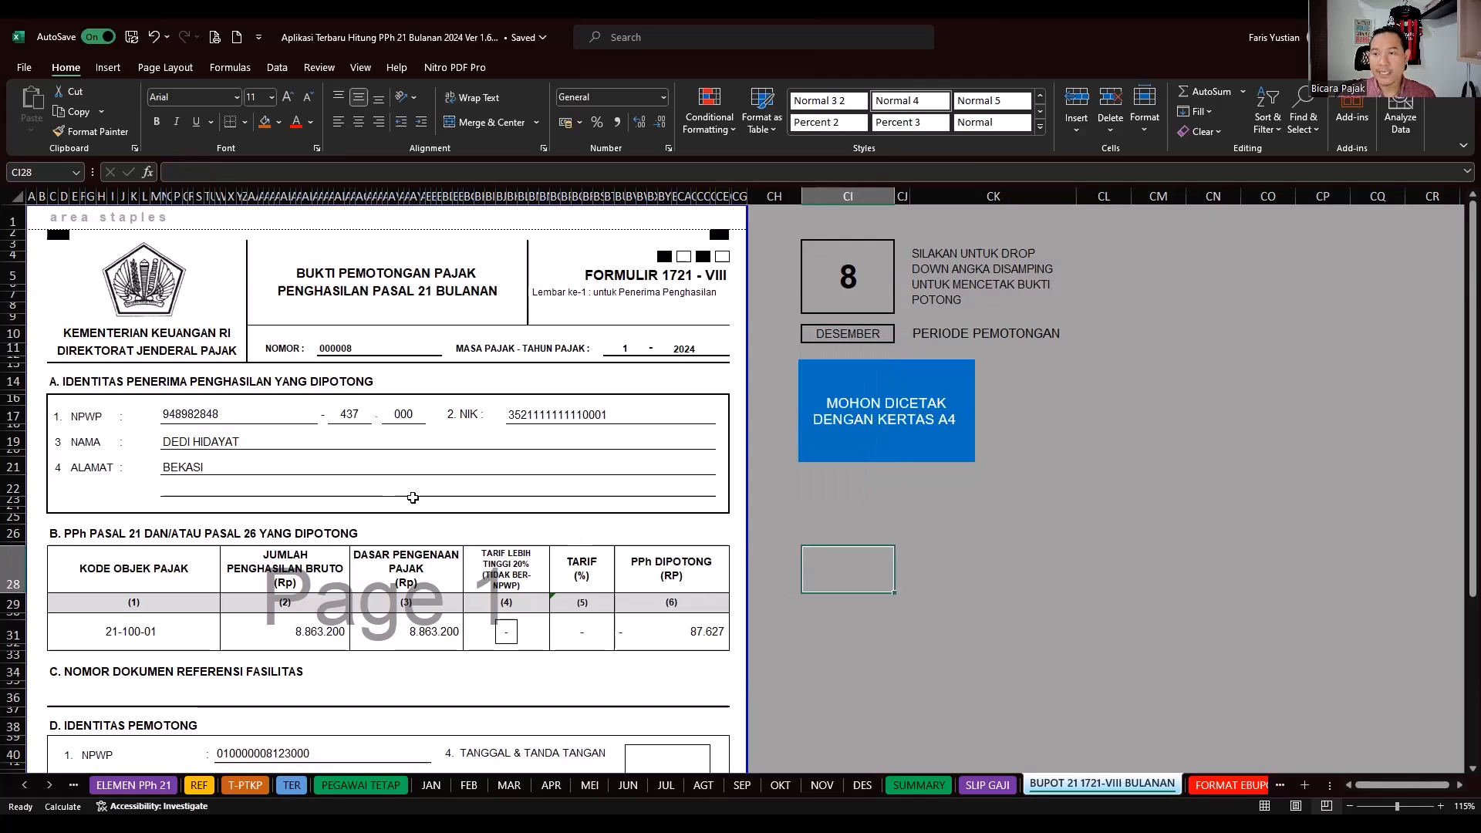
- Switch the withholding slip to employee number 6 and set its withholding period to APRIL
left_click(867, 285)
left_click(902, 246)
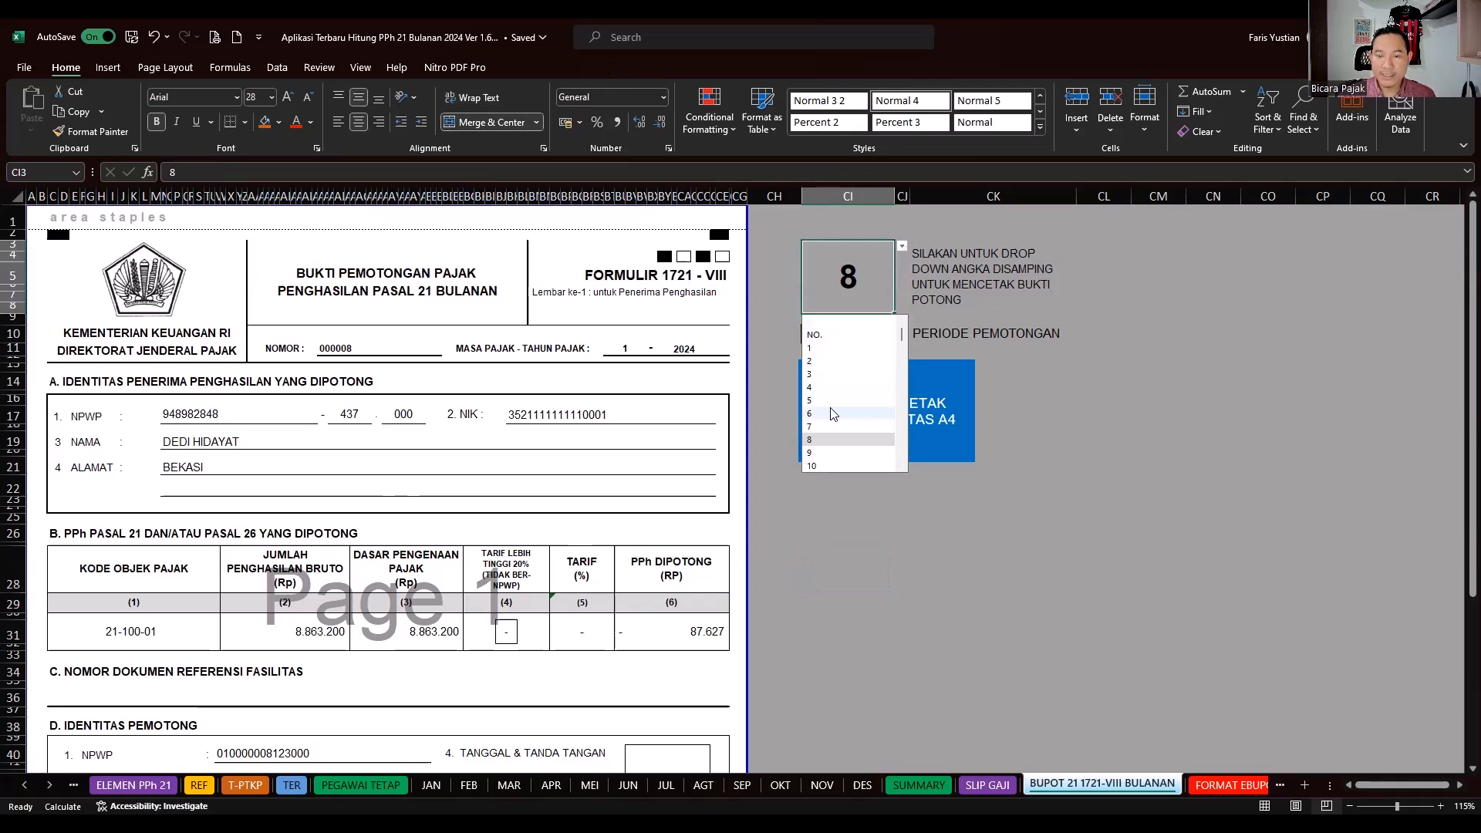
left_click(833, 413)
left_click(848, 333)
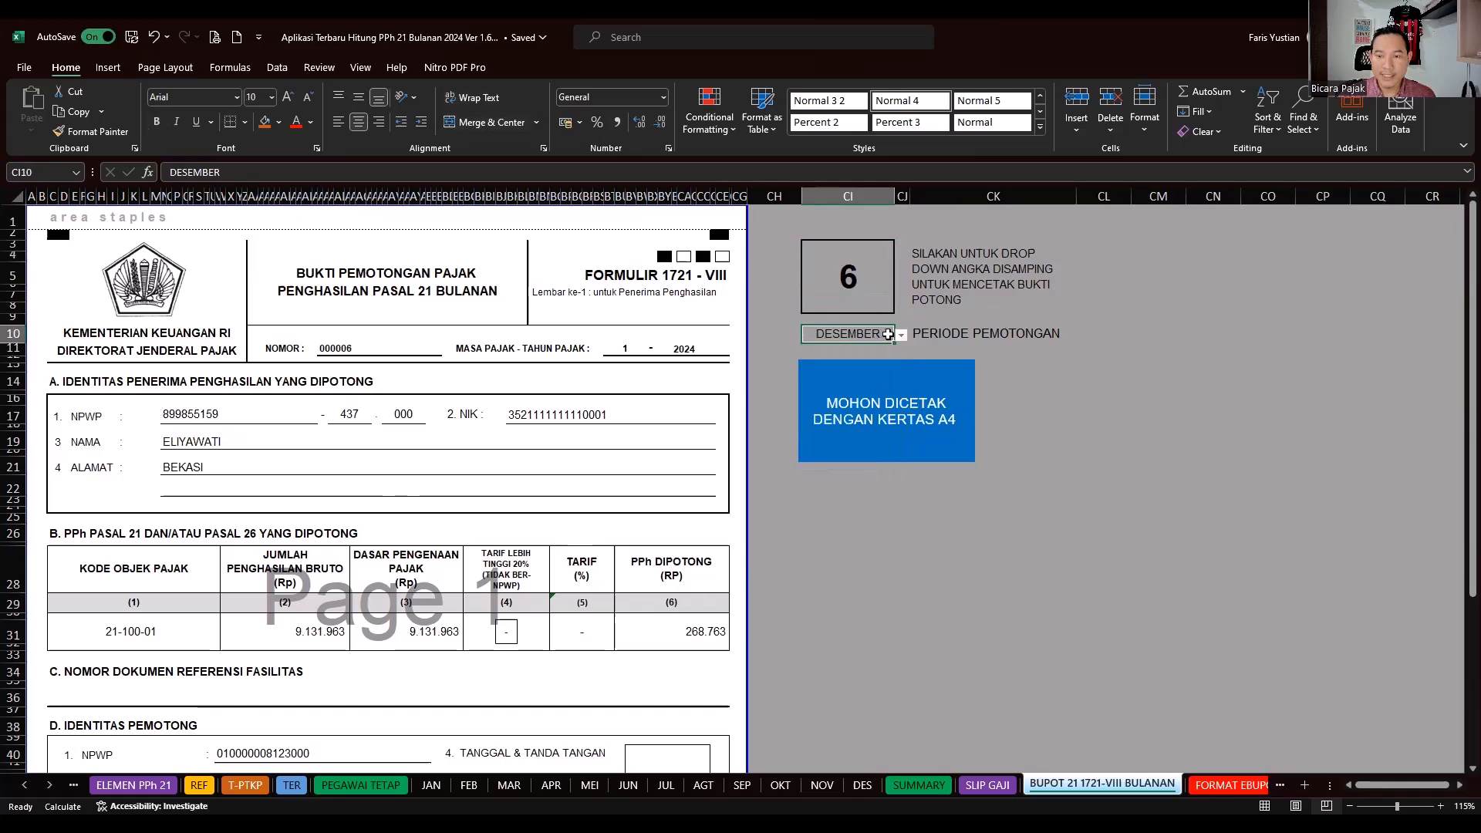
left_click(901, 336)
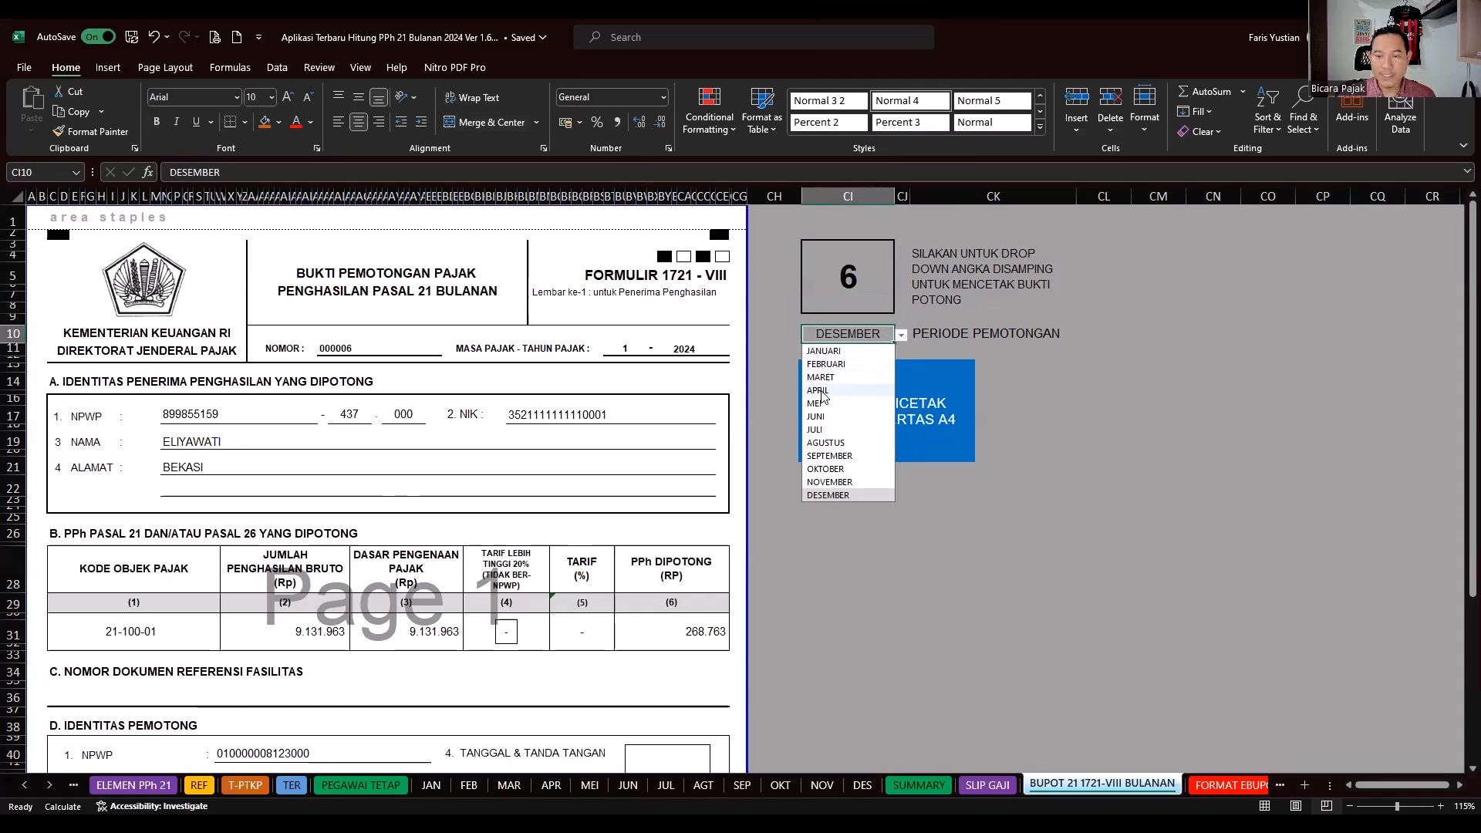
left_click(820, 392)
left_click(848, 575)
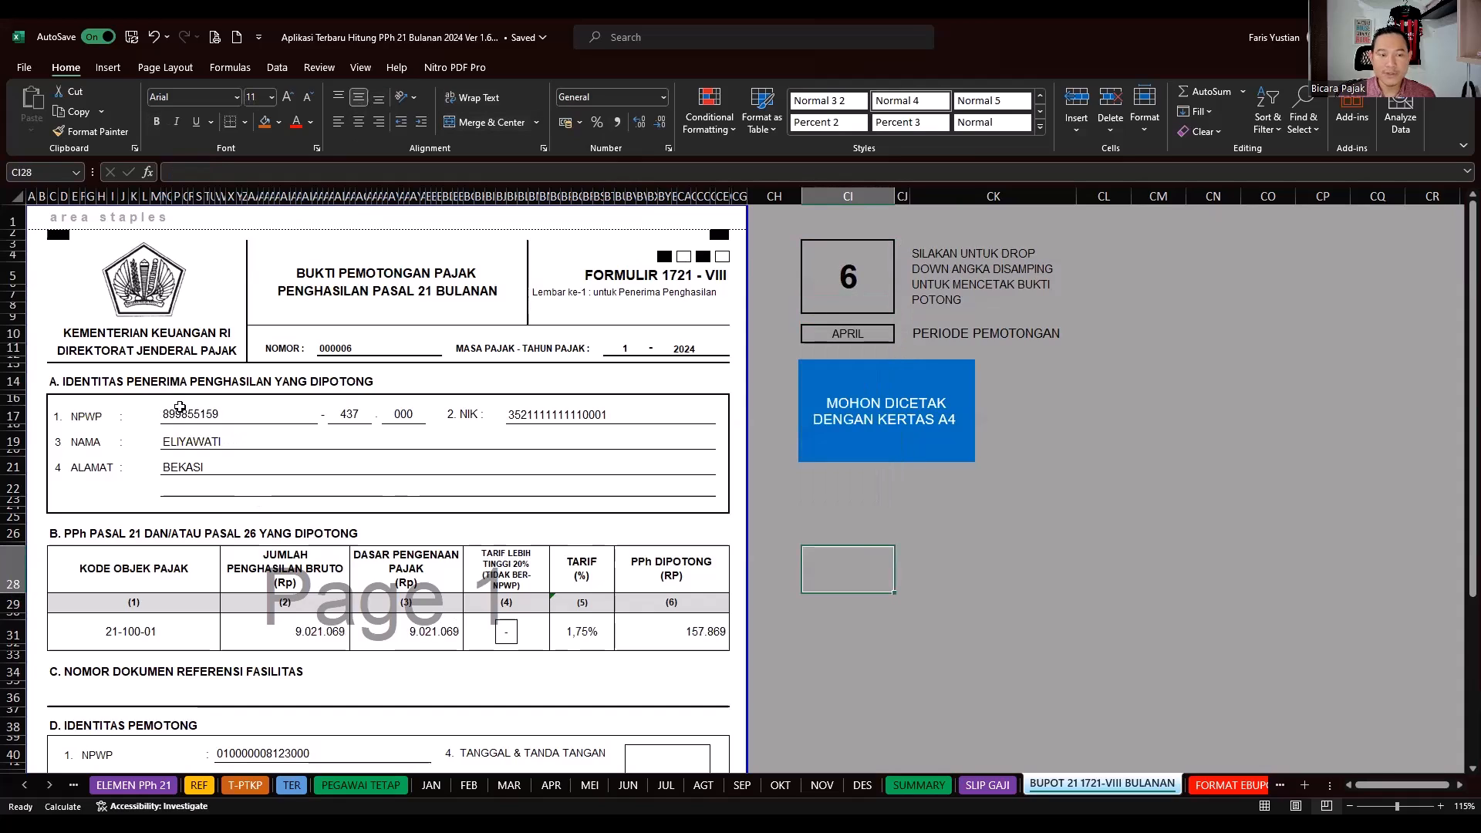
- Examine the withheld PPh, the withholder's identity, the slip number and the tax period on the slip for employee number 6
scroll(257, 524, "down", 6)
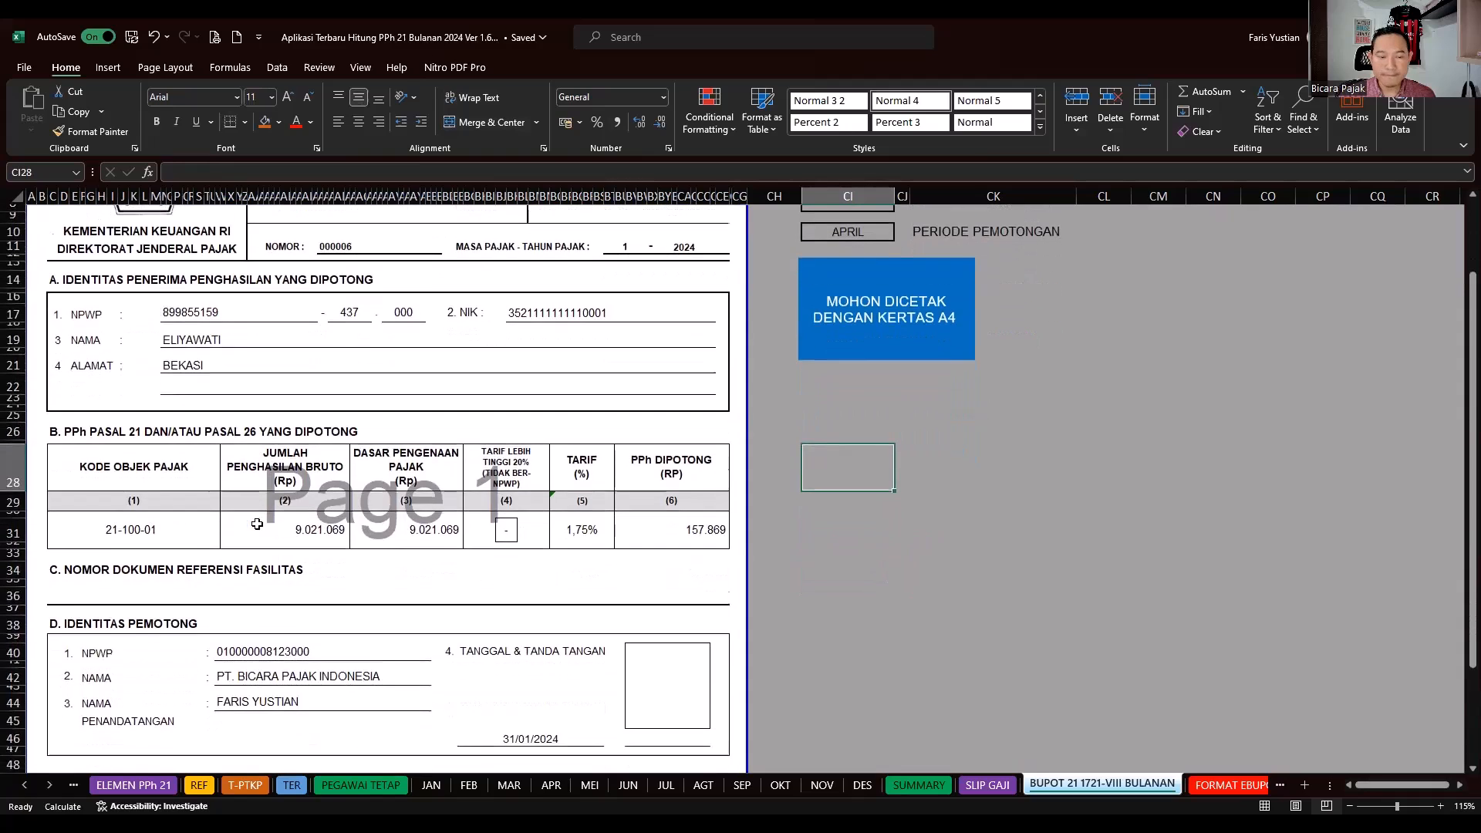
left_click(675, 535)
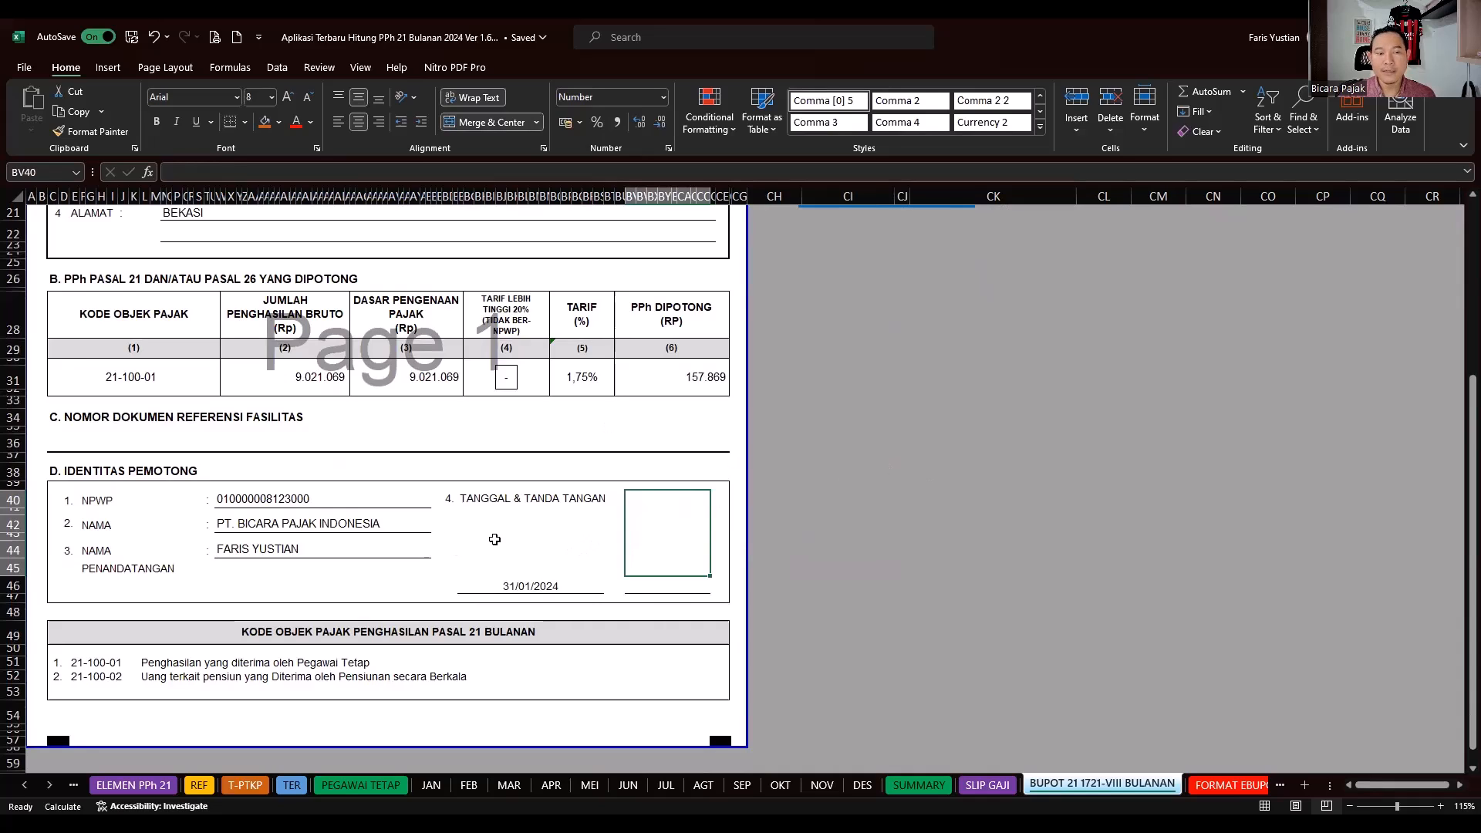
scroll(162, 549, "up", 3)
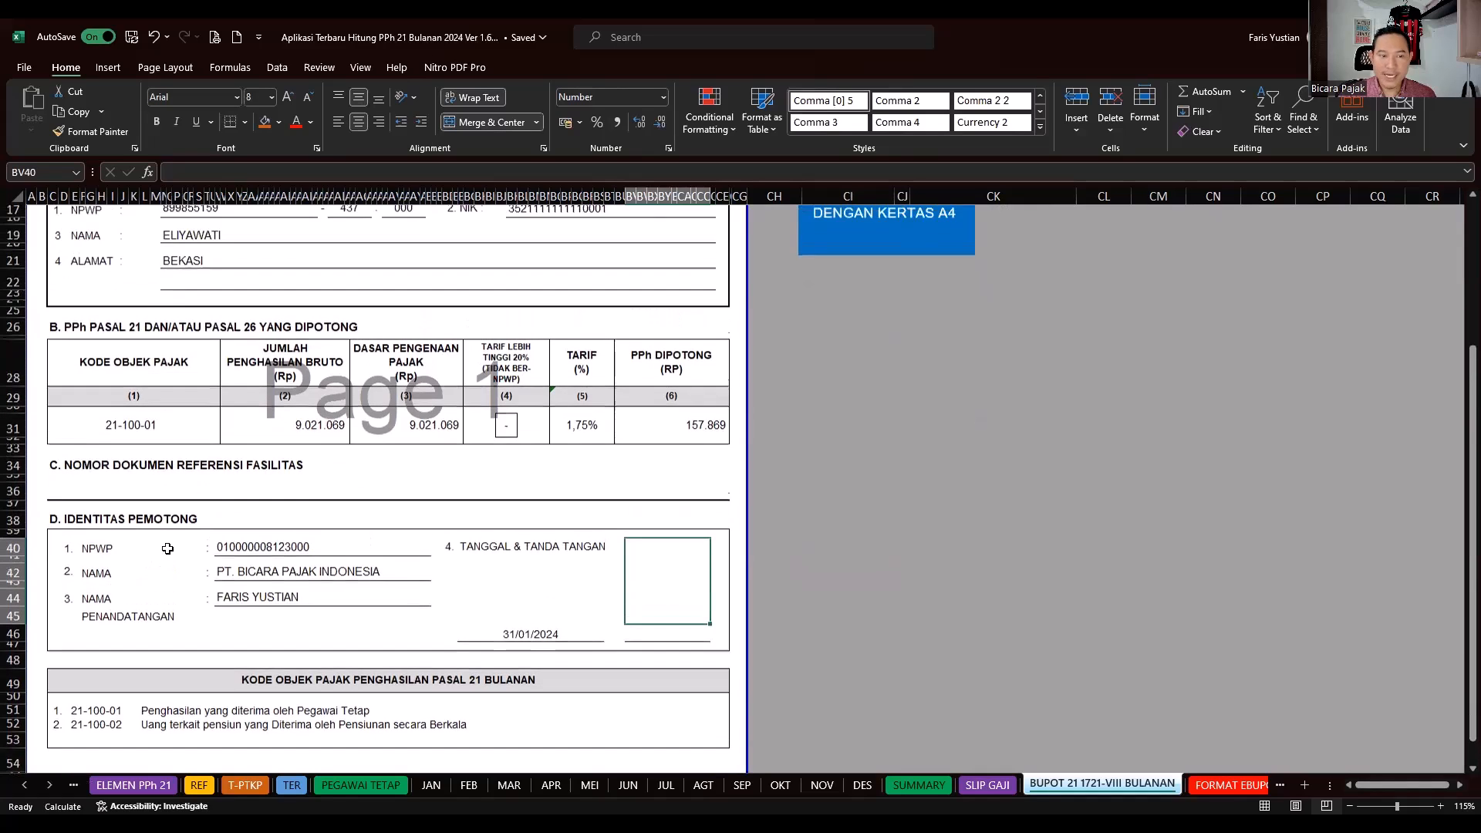
scroll(168, 549, "up", 3)
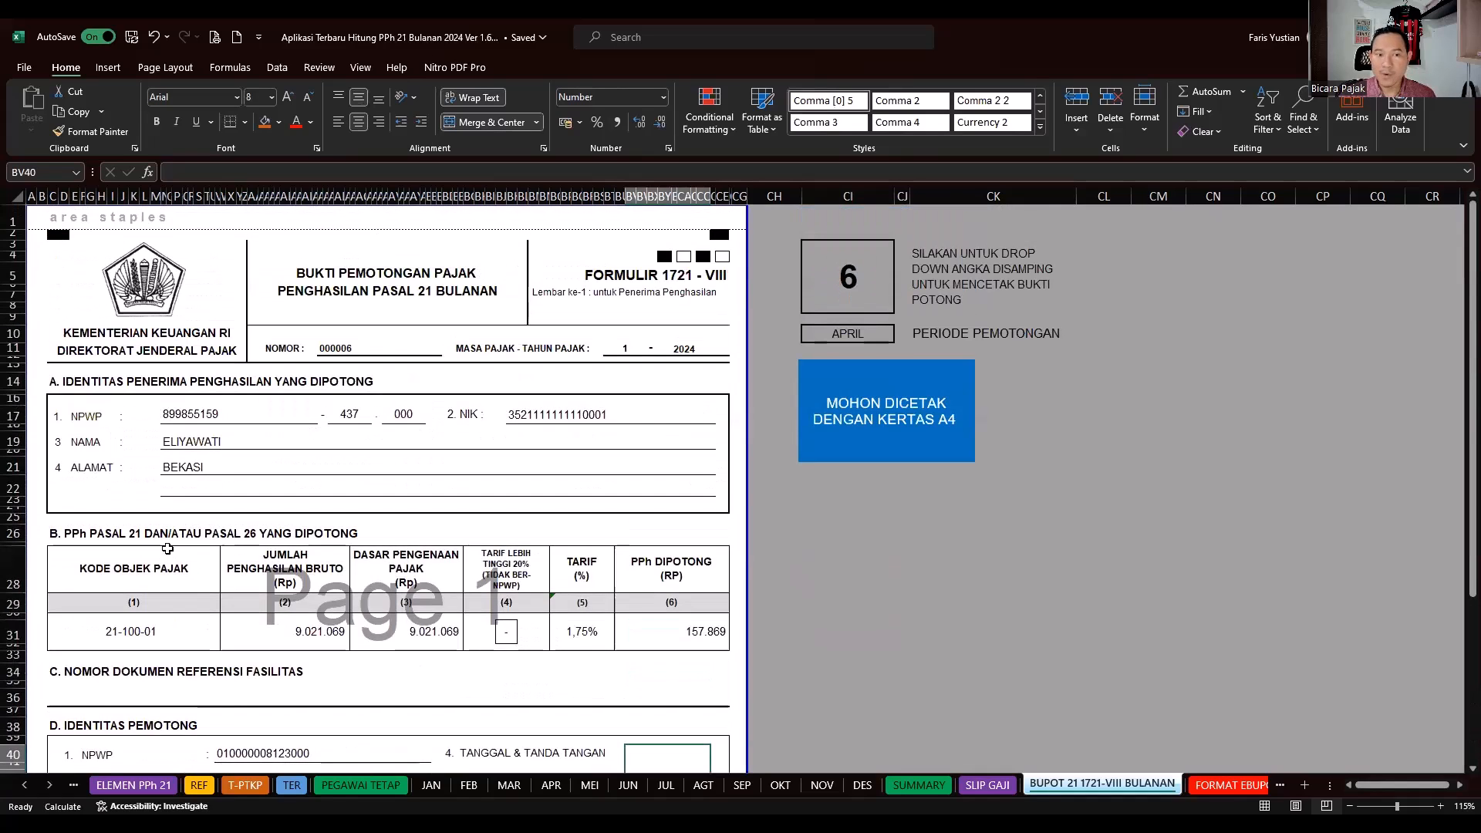
left_click(345, 348)
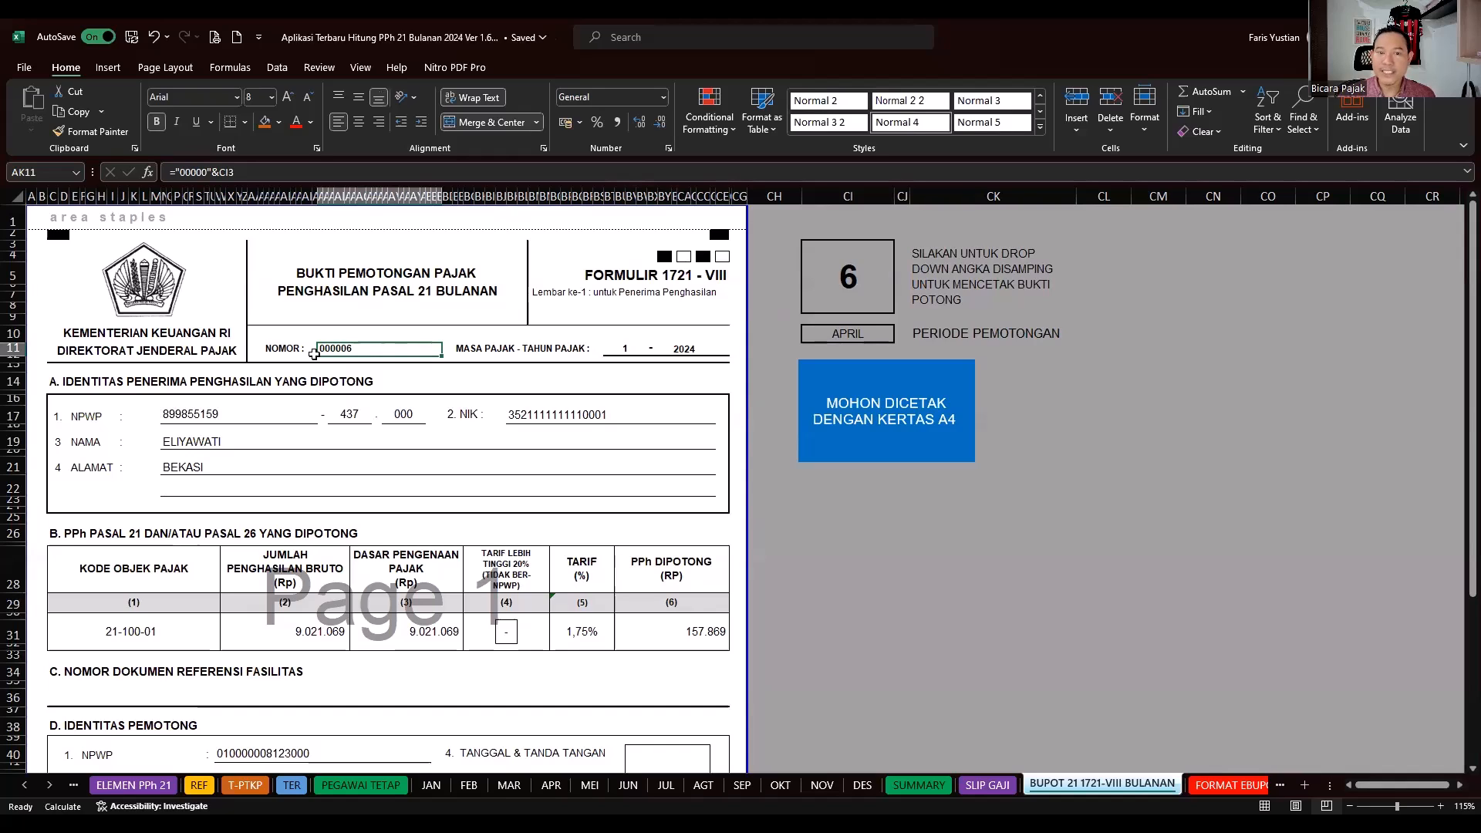
left_click(624, 352)
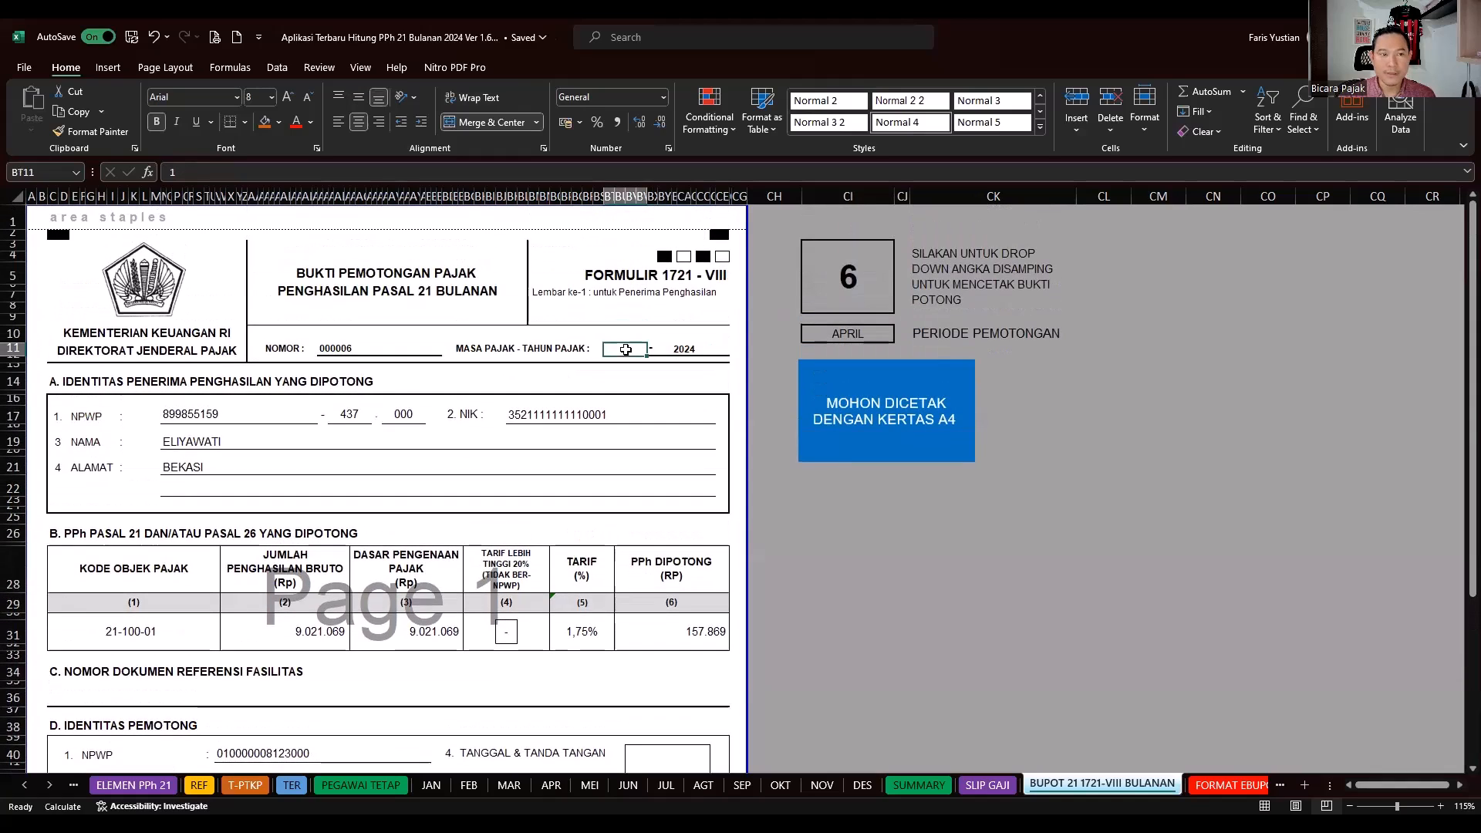
- Set the slip's withholding period to AGUSTUS
left_click(875, 333)
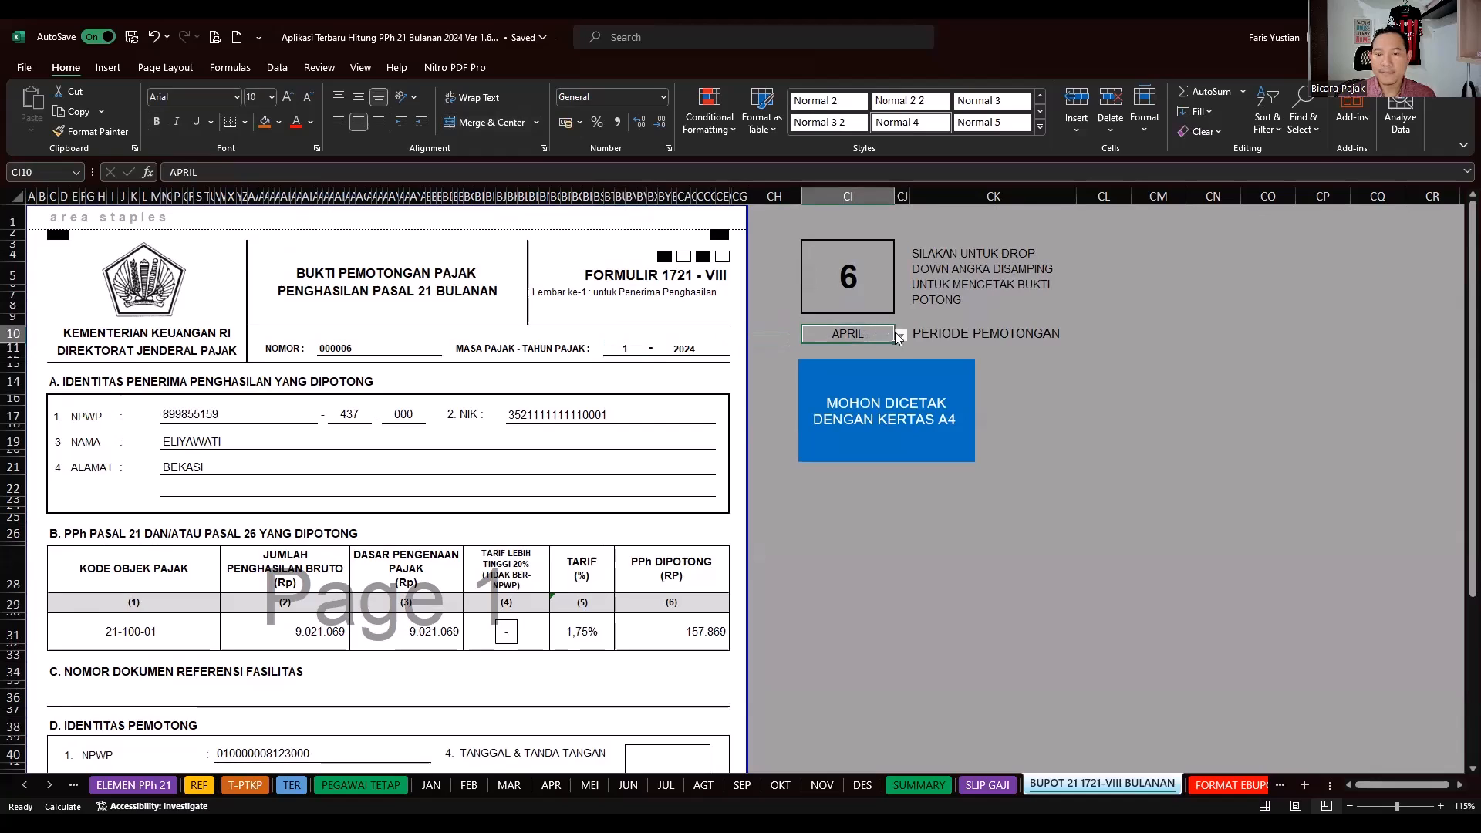
left_click(902, 337)
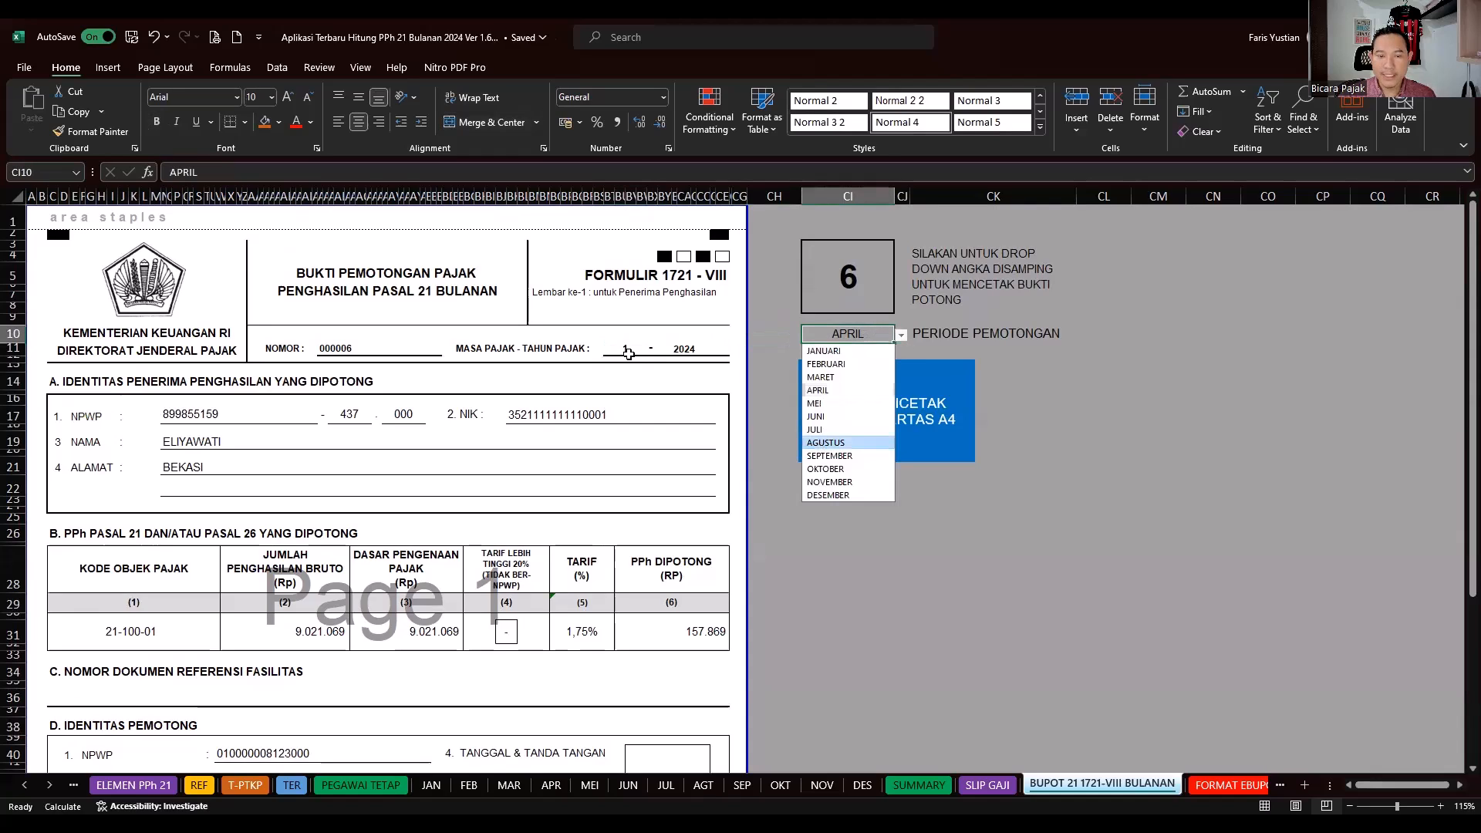
left_click(820, 443)
- Replace the Masa Pajak month in BT11 with a VLOOKUP function that uses the period cell CI10 as lookup value
left_click(619, 347)
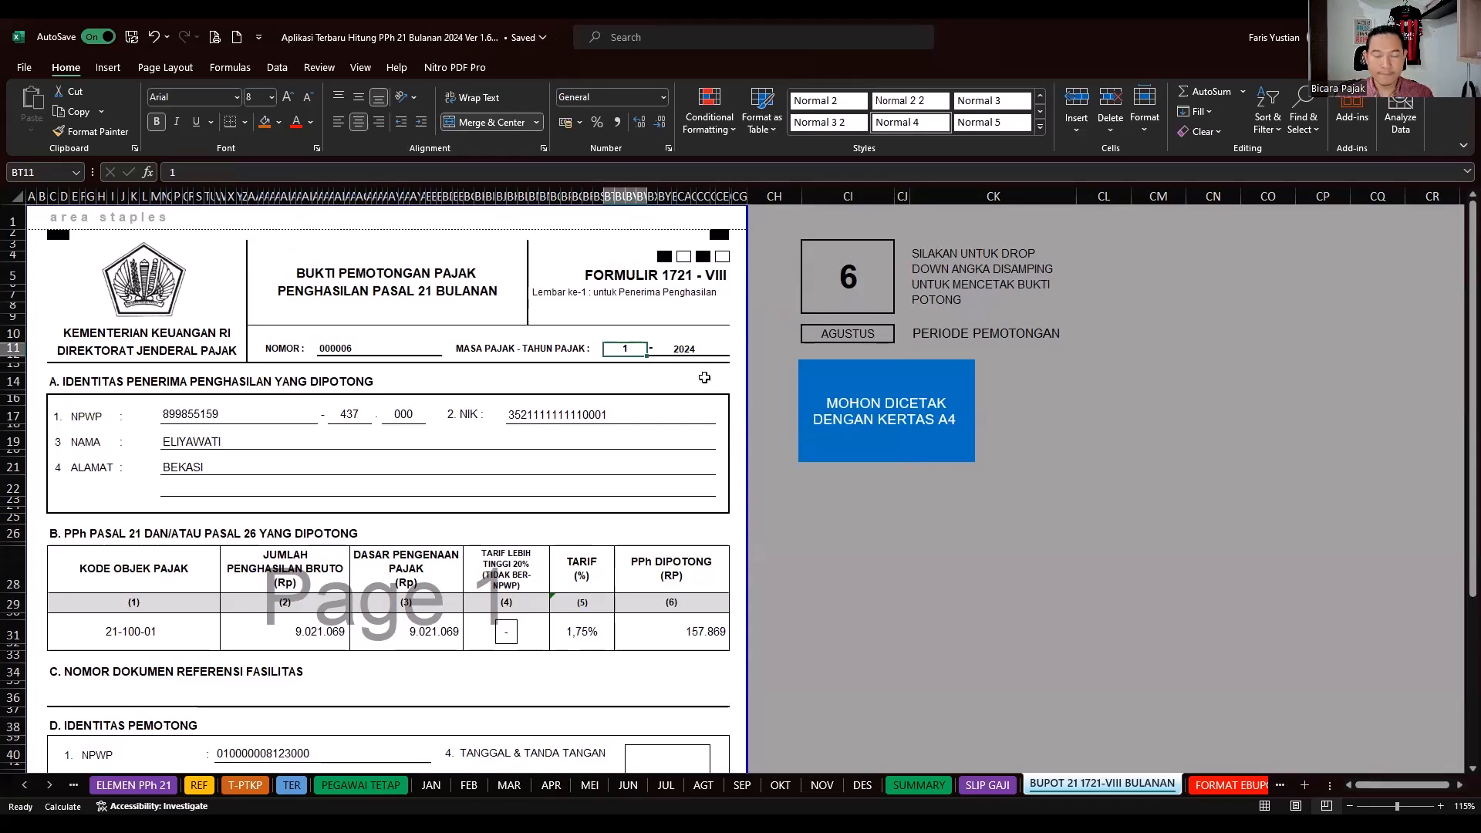
type("=")
left_click(76, 172)
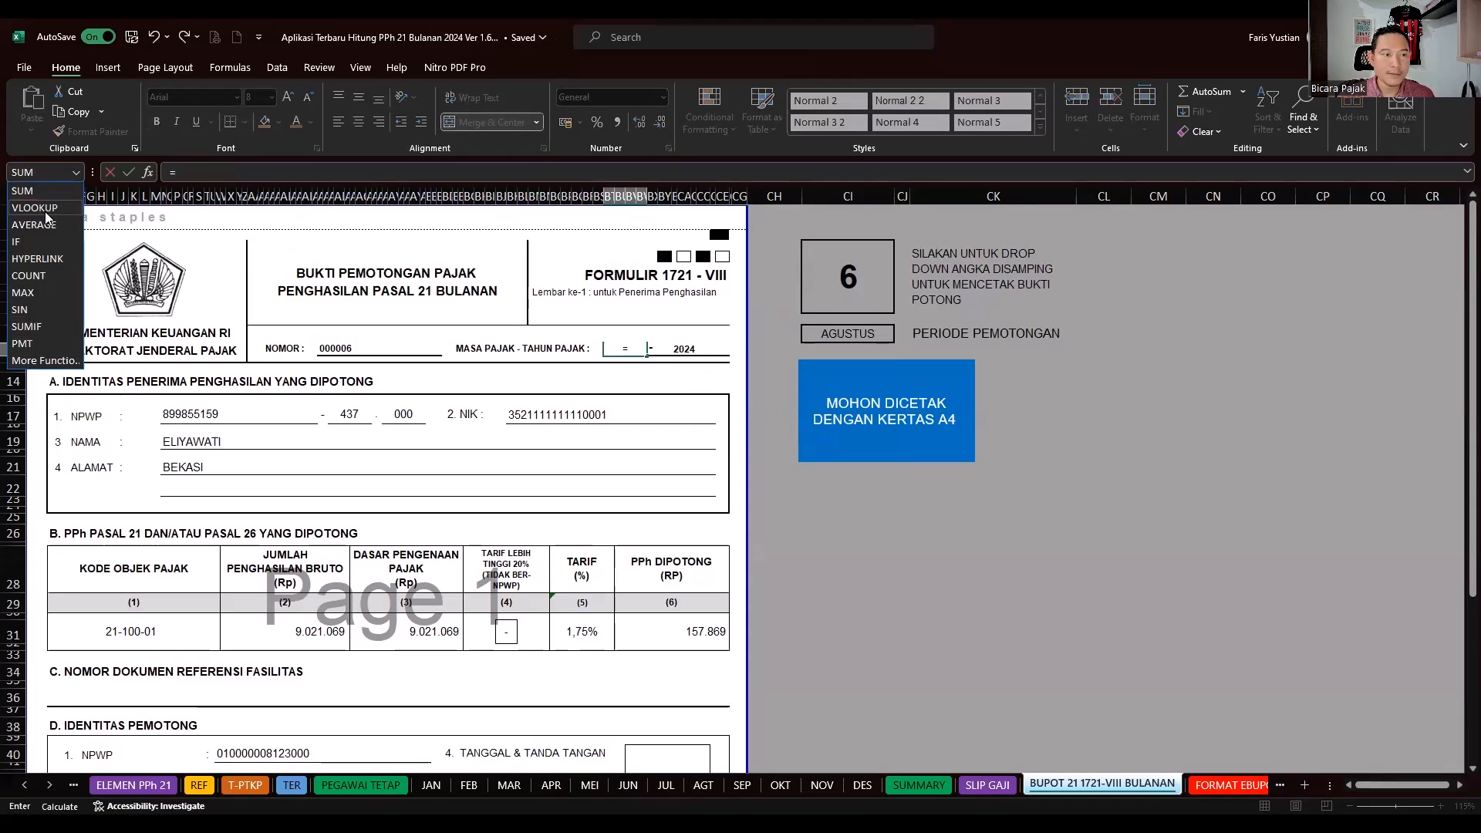
key("Return")
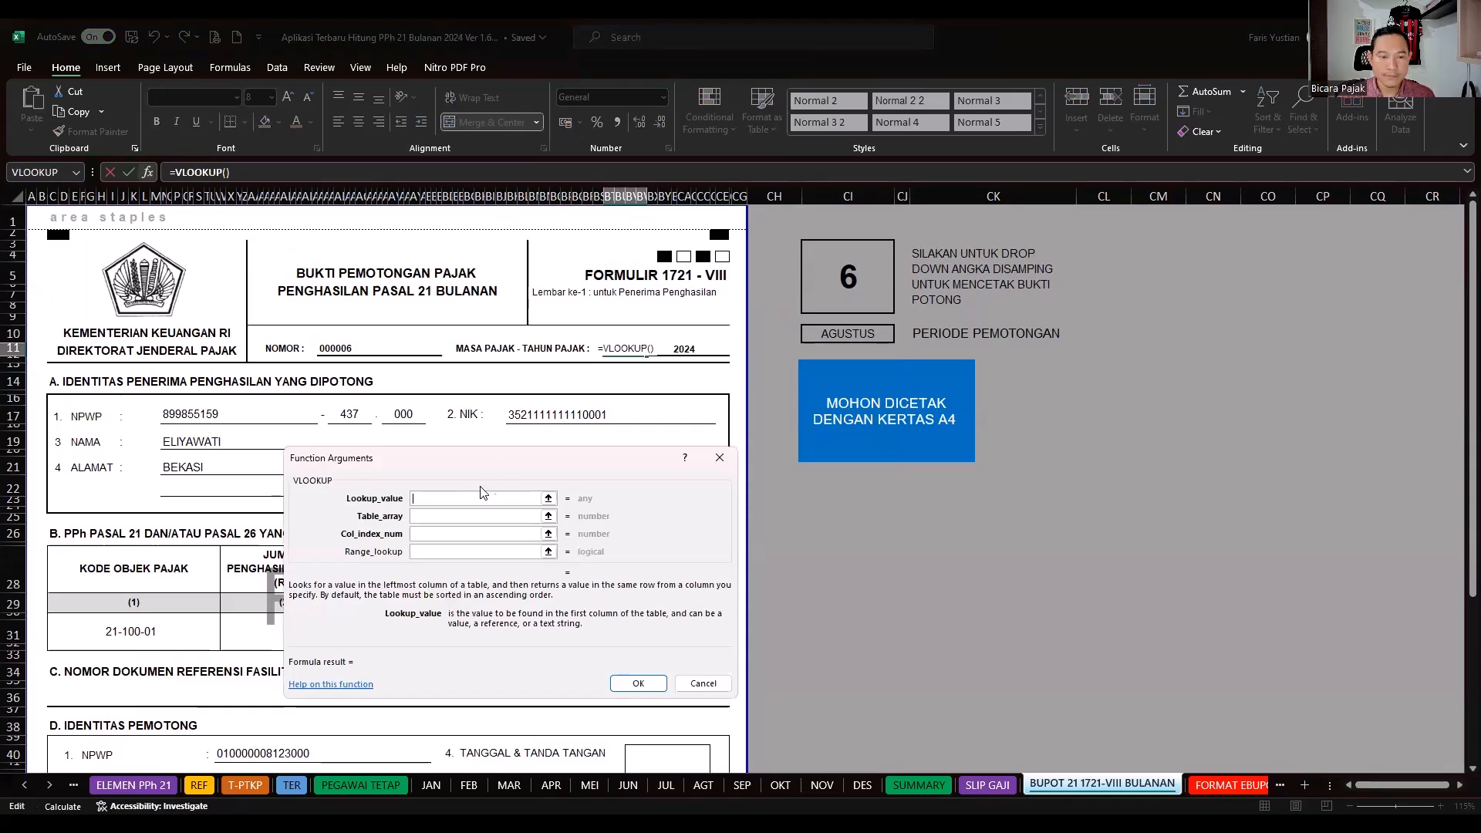
left_click(813, 334)
key("Tab")
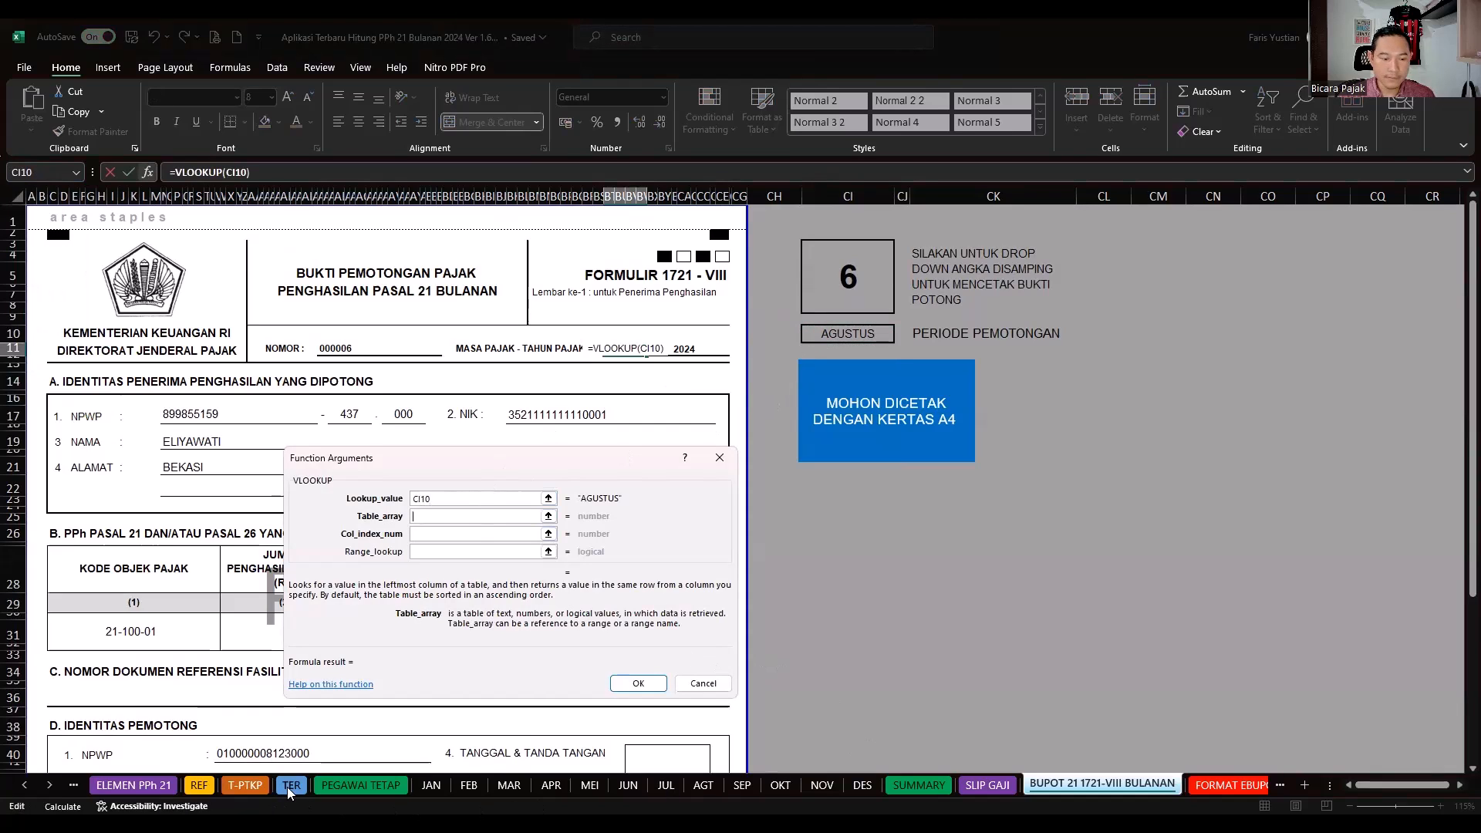
- Set the VLOOKUP table array to the PERIODE GAJI and NO data on the REF sheet, range REF!AG2:AH13
left_click(198, 784)
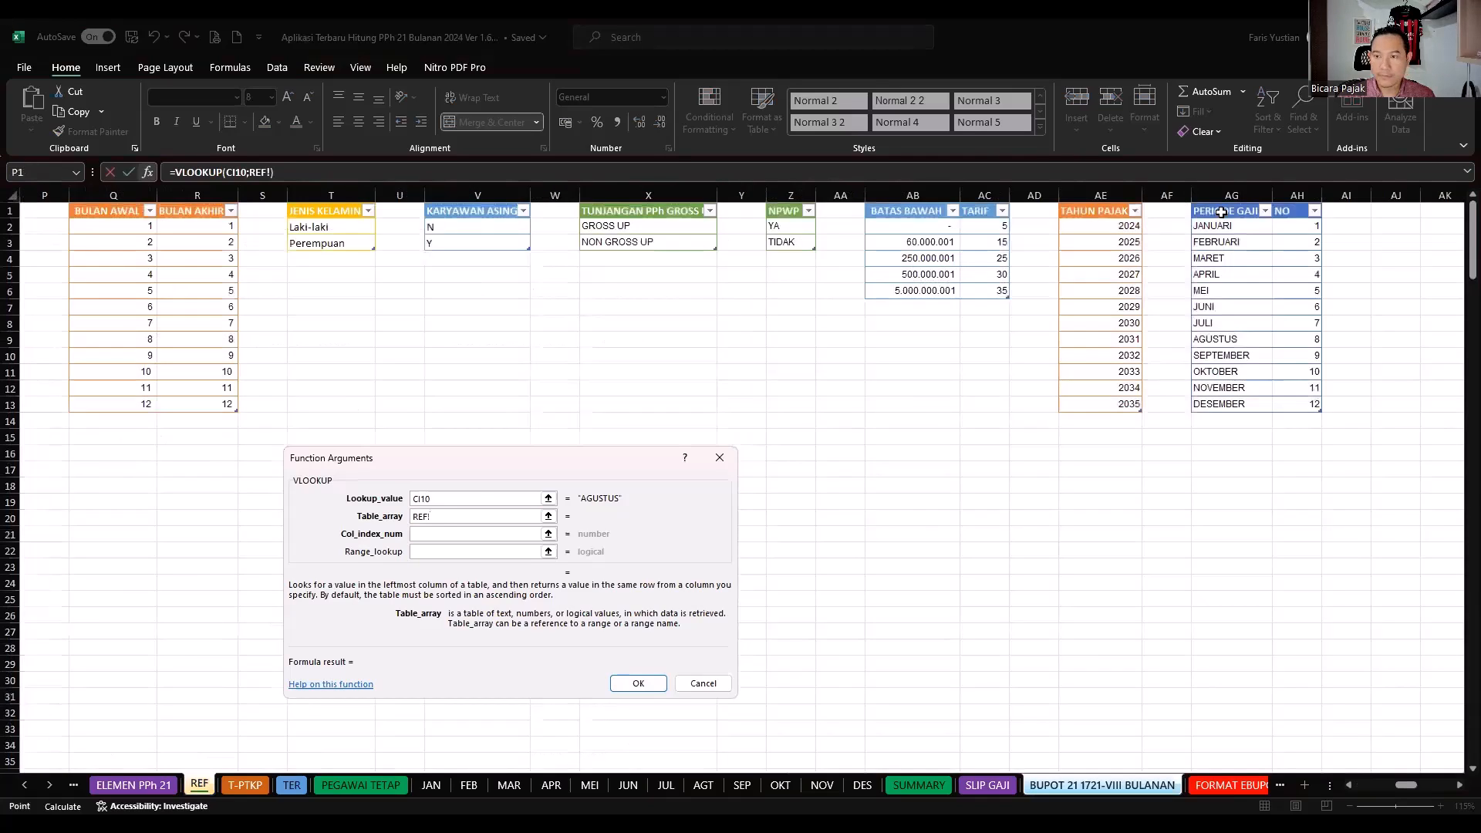
left_click(1221, 210)
key("ctrl+shift+Right")
key("ctrl+shift+Down")
left_click(1238, 203)
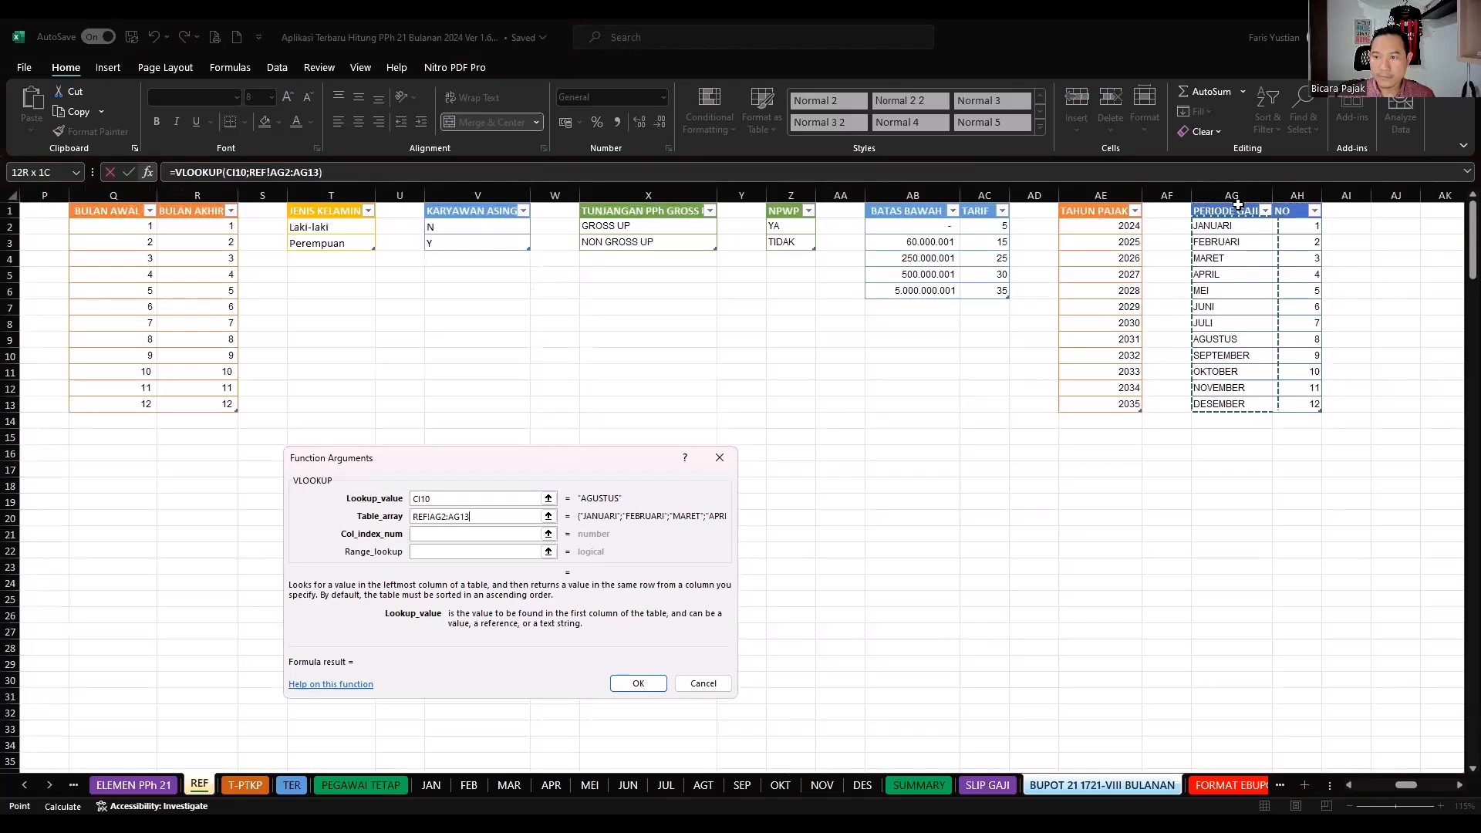
key("ctrl+shift+Right")
key("Return")
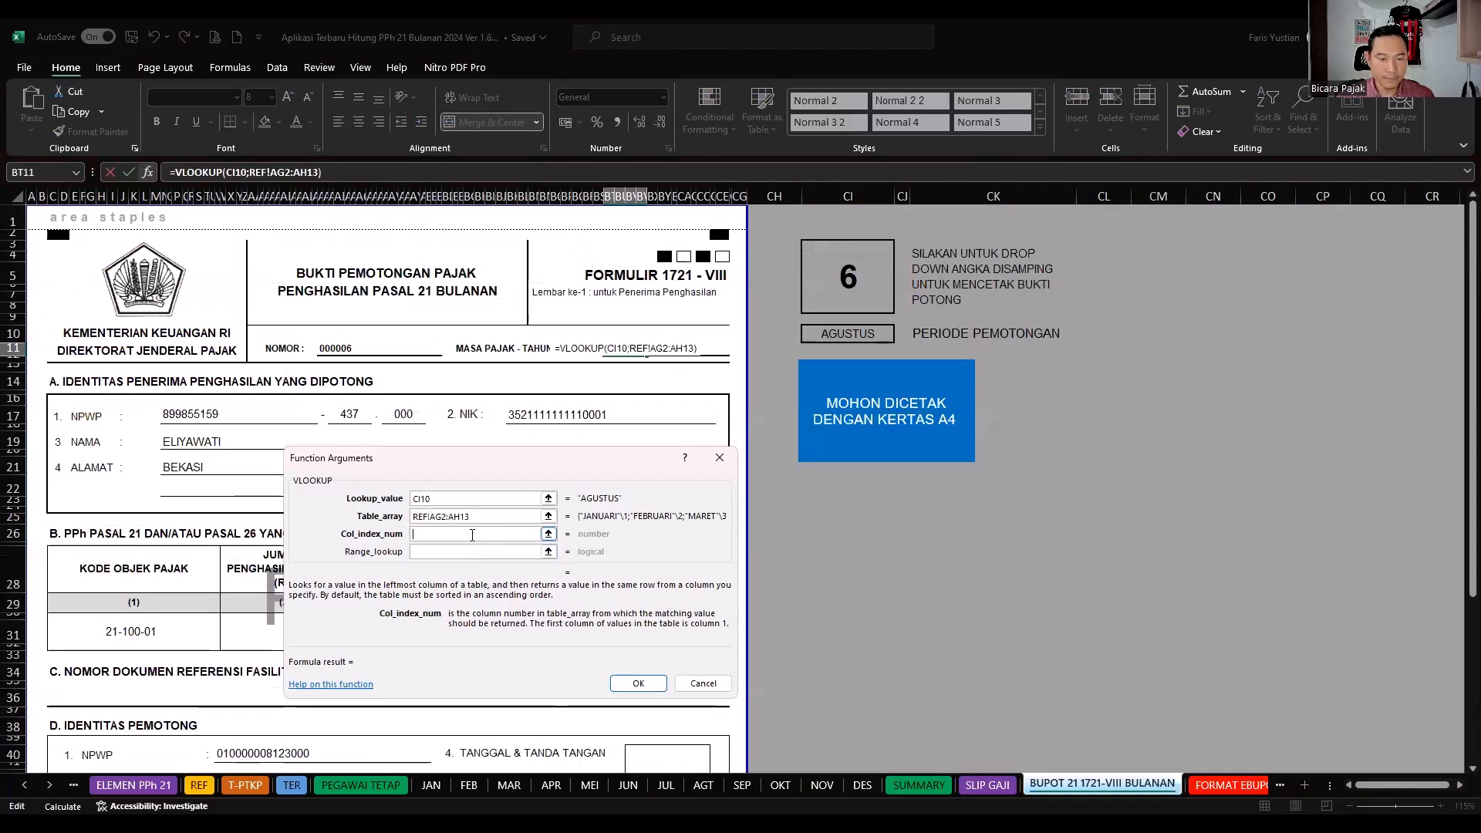
- Complete the VLOOKUP with column index 2 and range lookup FALSE, and confirm the formula
left_click(474, 533)
type("2")
key("Tab")
type("false")
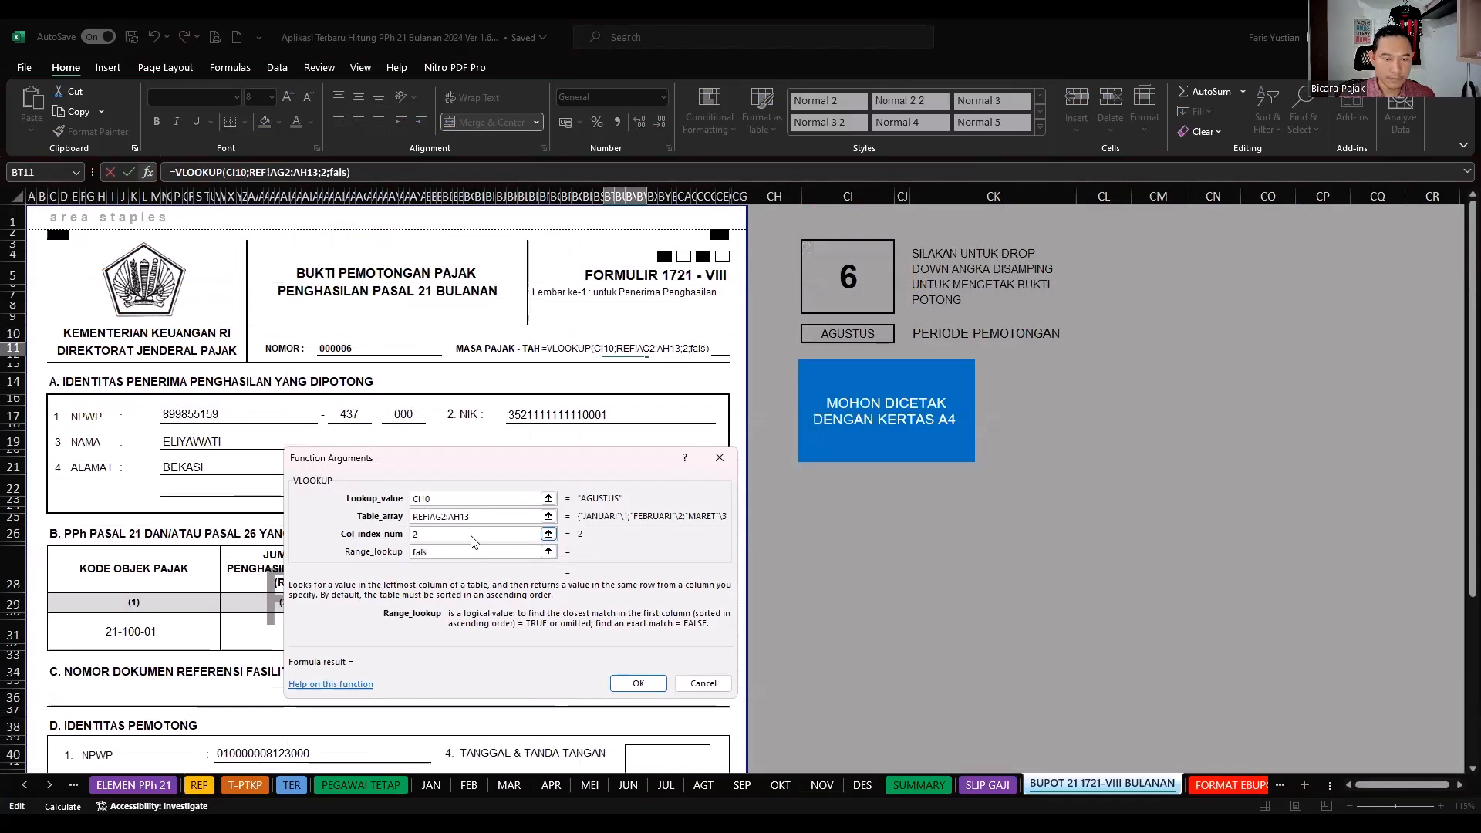
left_click(638, 684)
- Test the Masa Pajak formula by setting the withholding period to JANUARI and to FEBRUARI, checking the month cell each time
left_click(888, 334)
left_click(900, 336)
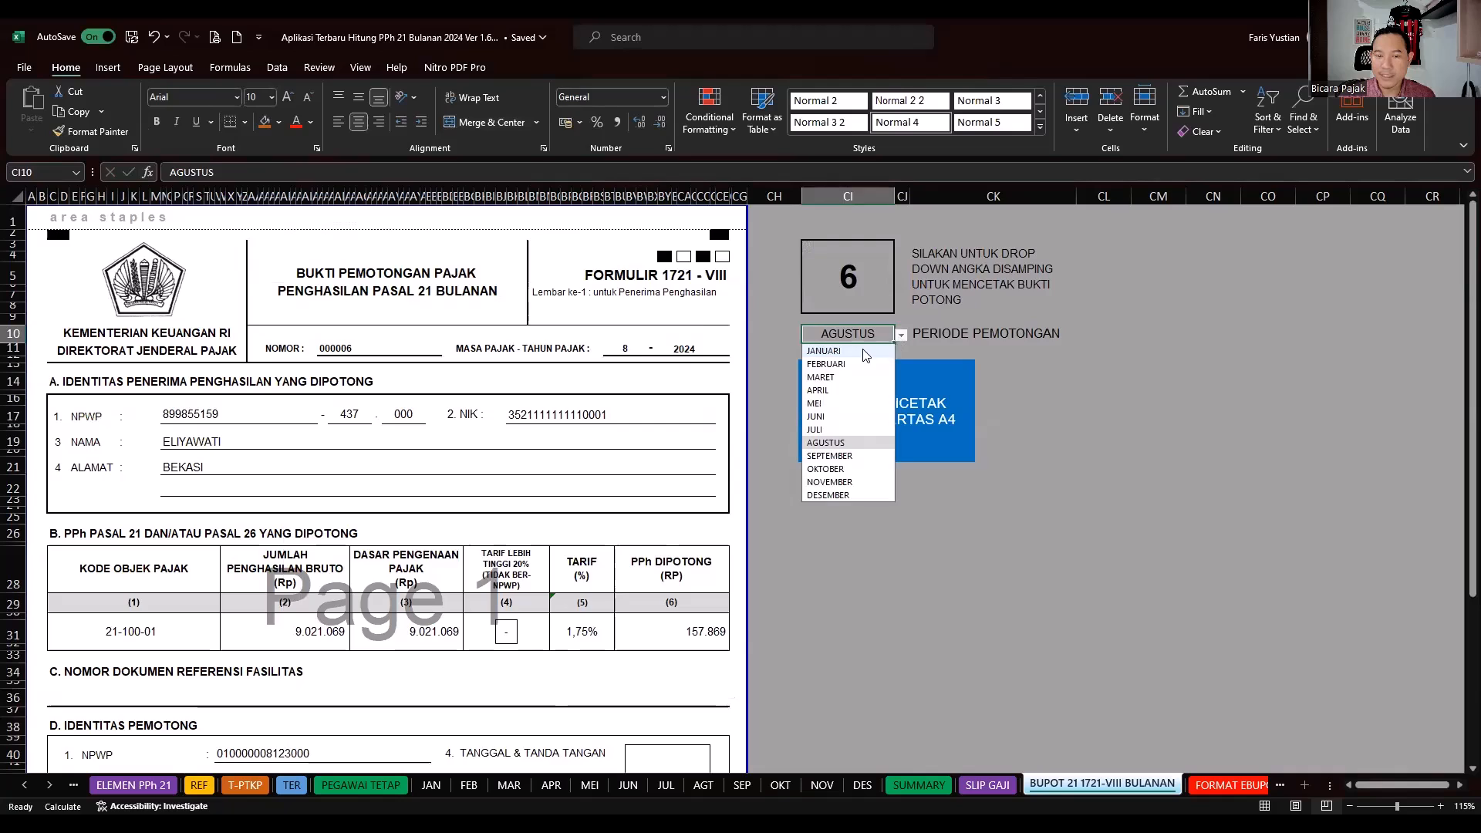
left_click(844, 350)
left_click(624, 349)
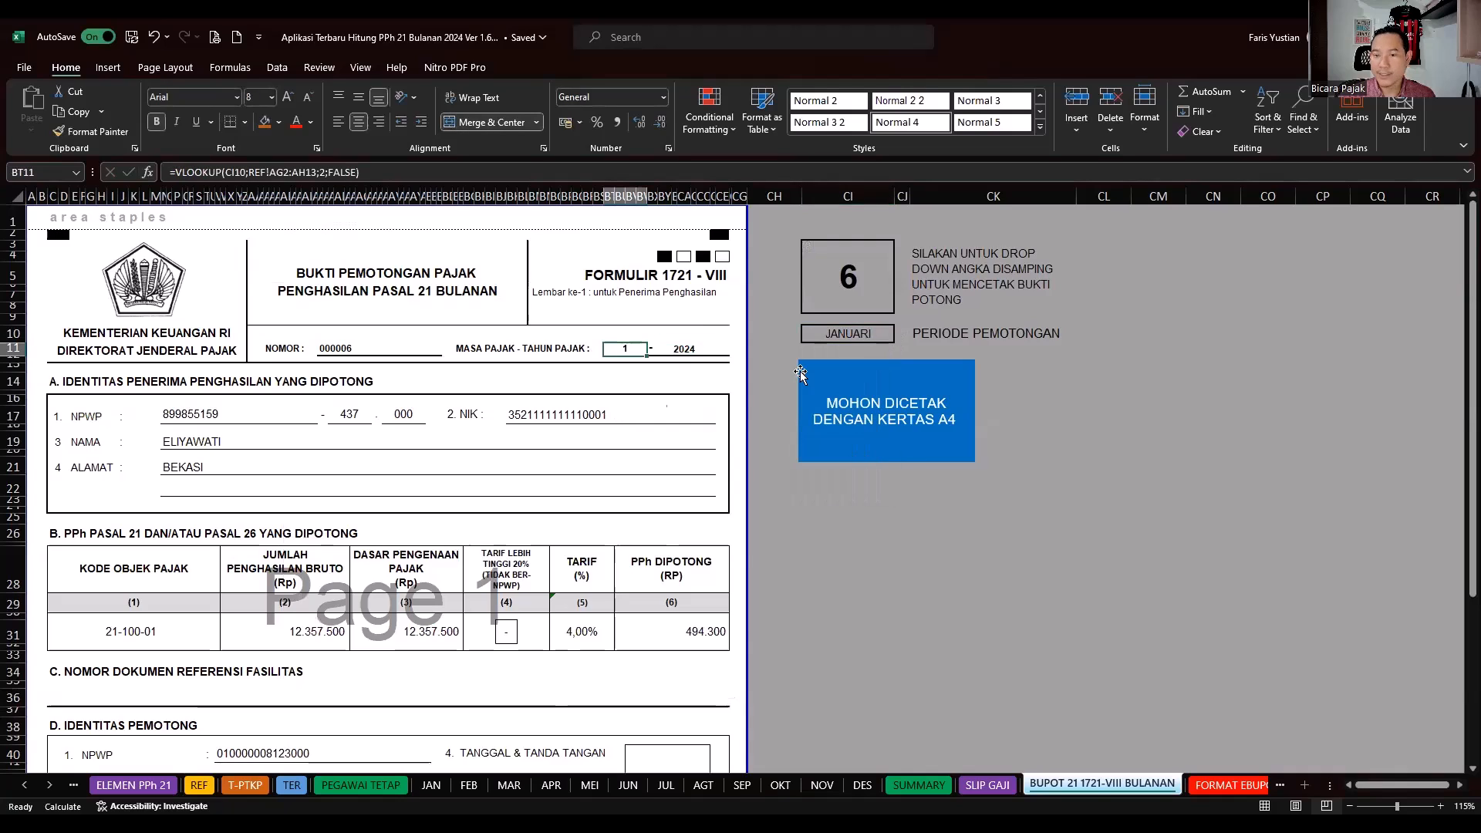
left_click(890, 335)
left_click(900, 336)
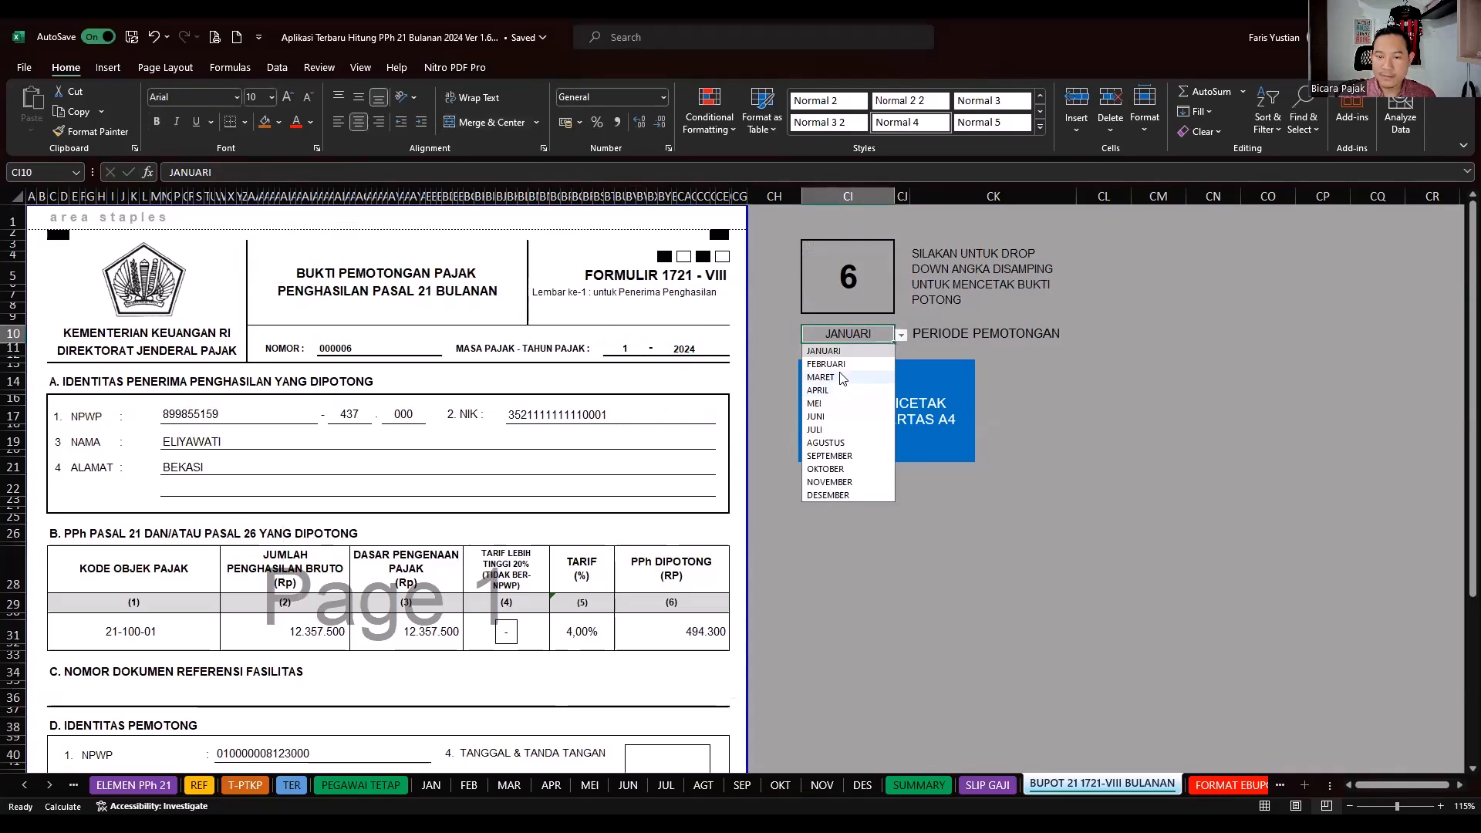
left_click(845, 361)
left_click(625, 349)
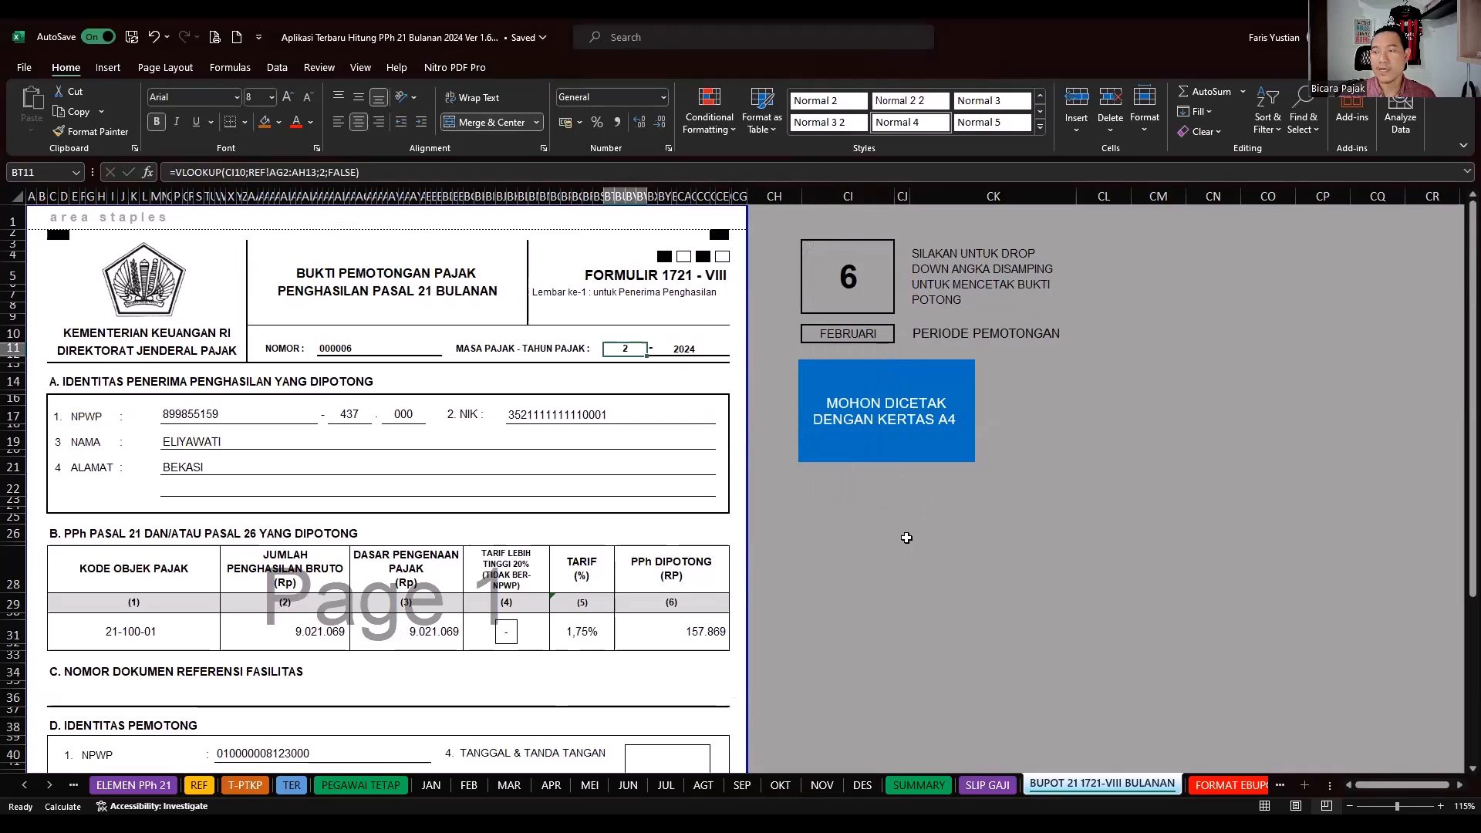
left_click(771, 358)
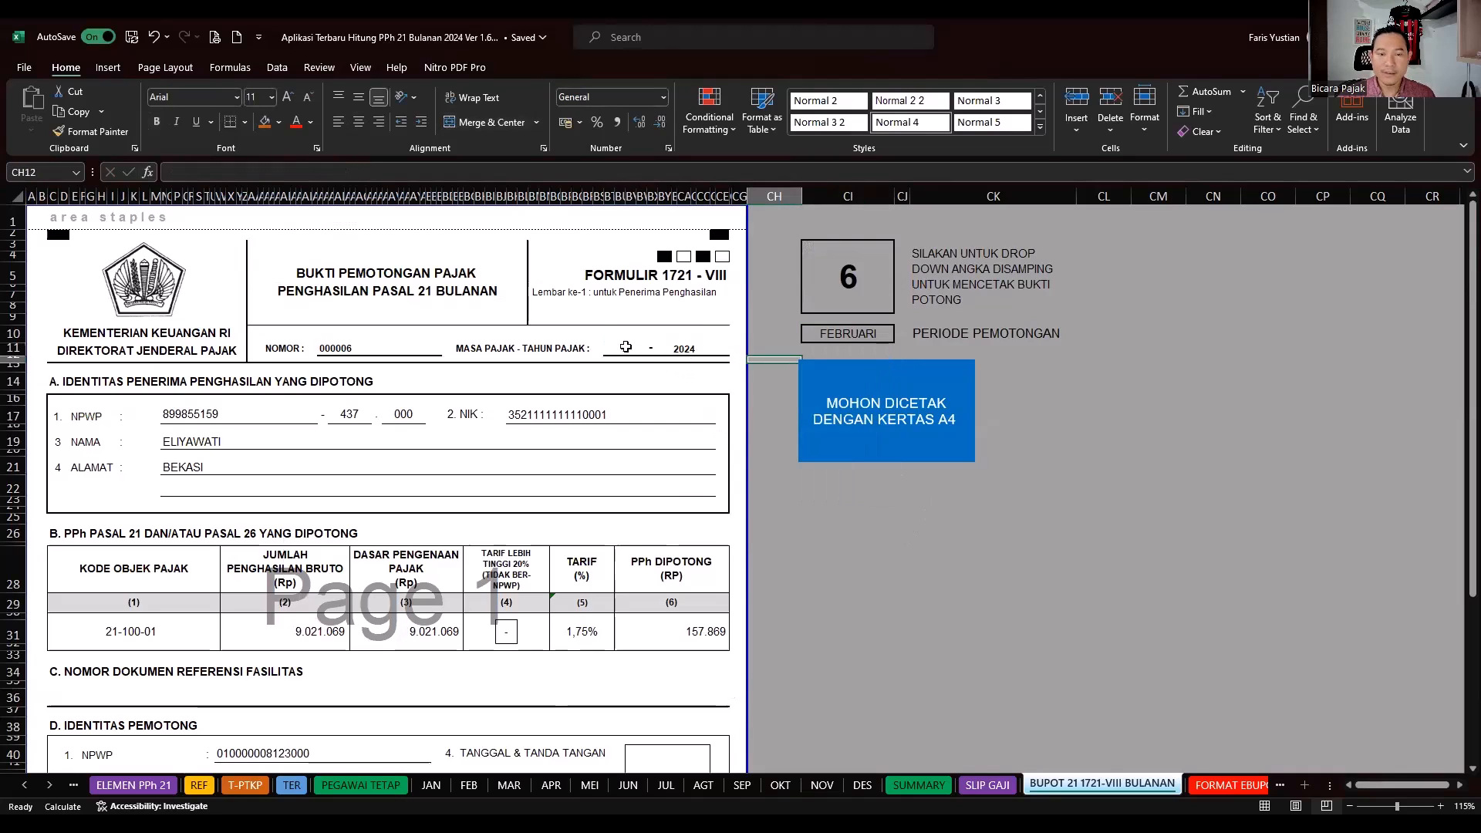
left_click(887, 536)
left_click(1102, 697)
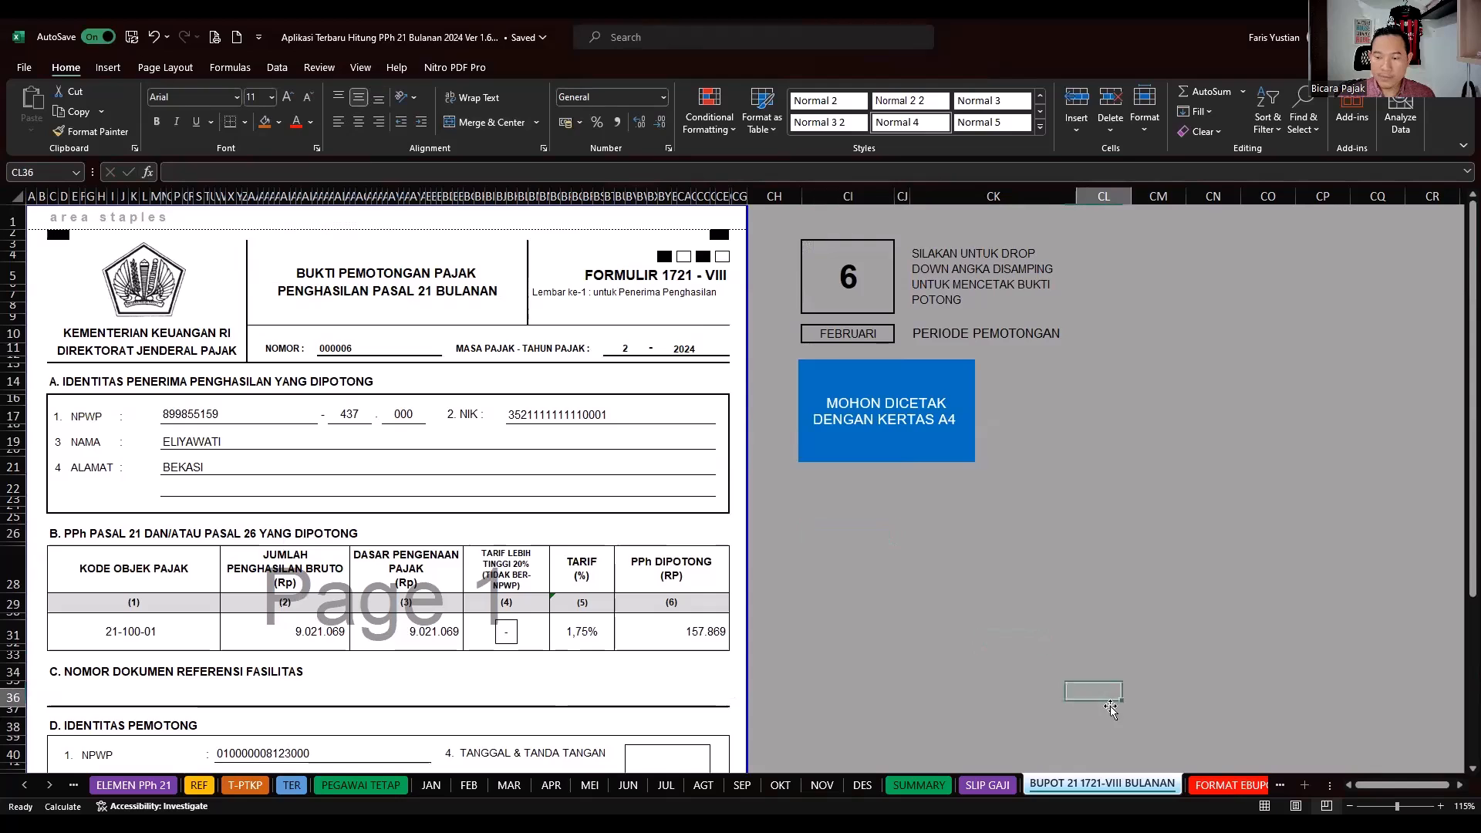
- Open the FORMAT EBUPOT 21 sheet and examine its employee rows and import columns
left_click(1229, 785)
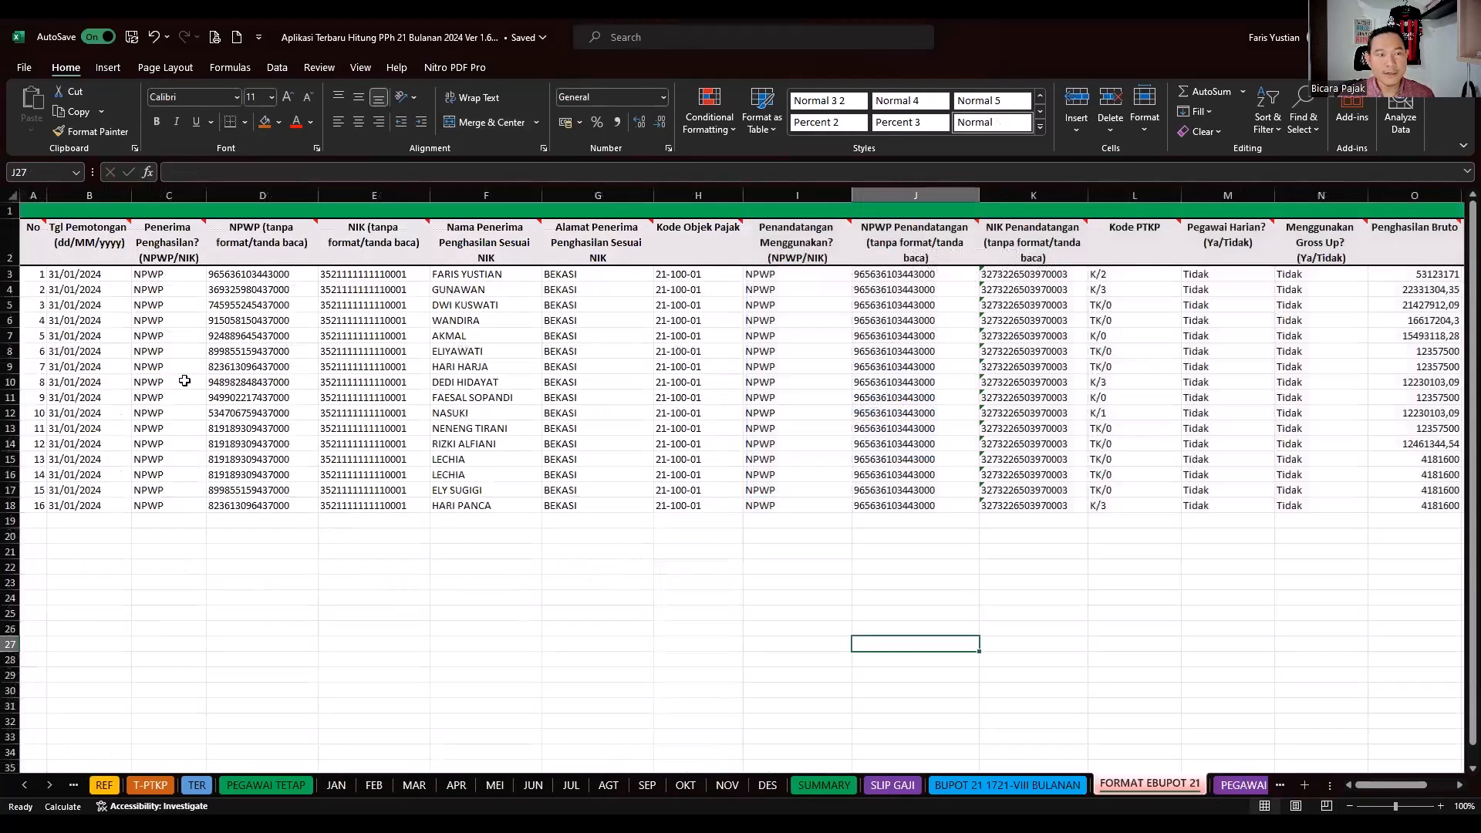
scroll(144, 416, "down", 1)
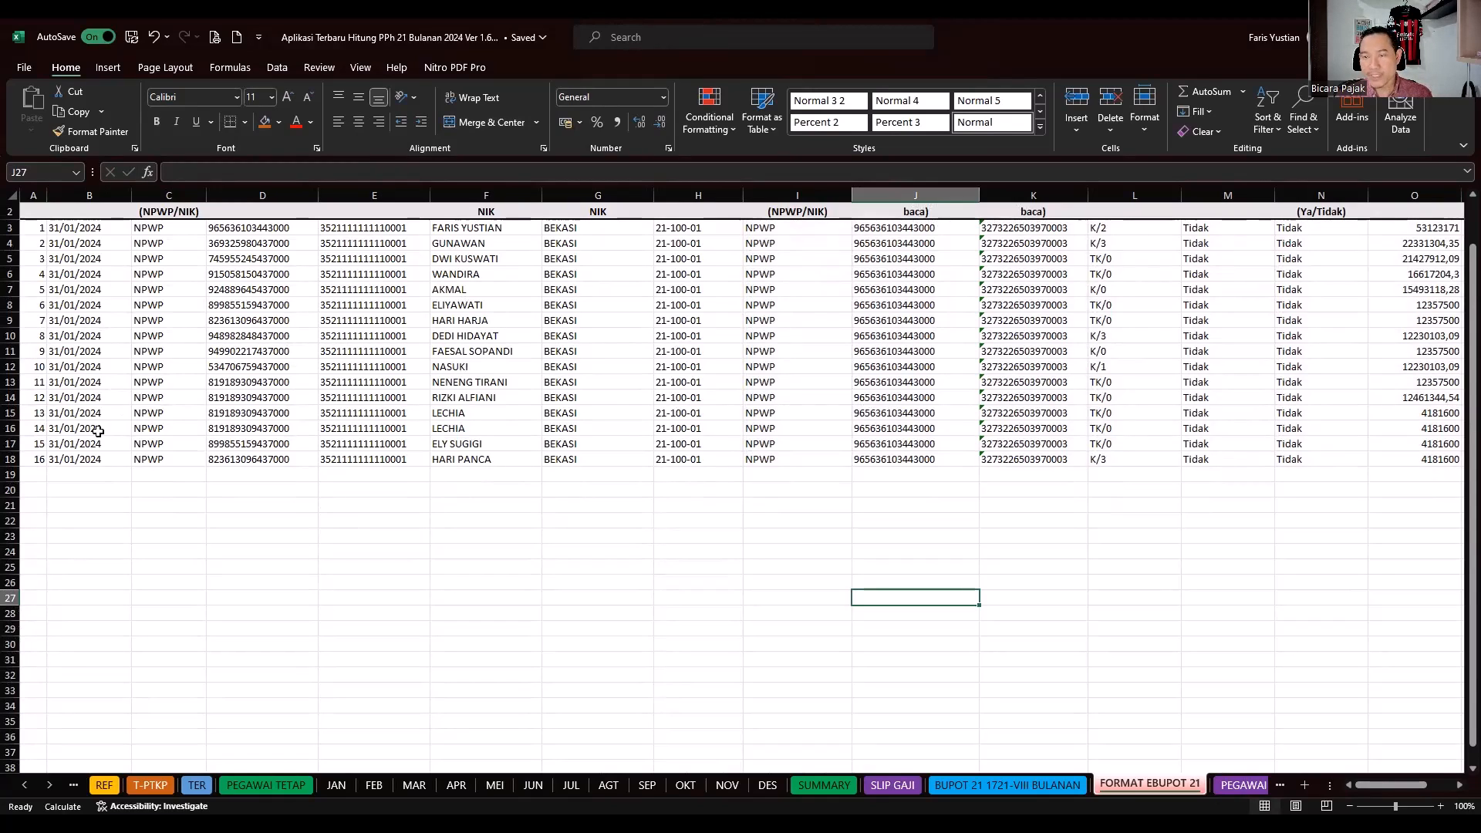
left_click(497, 383)
scroll(429, 425, "up", 1)
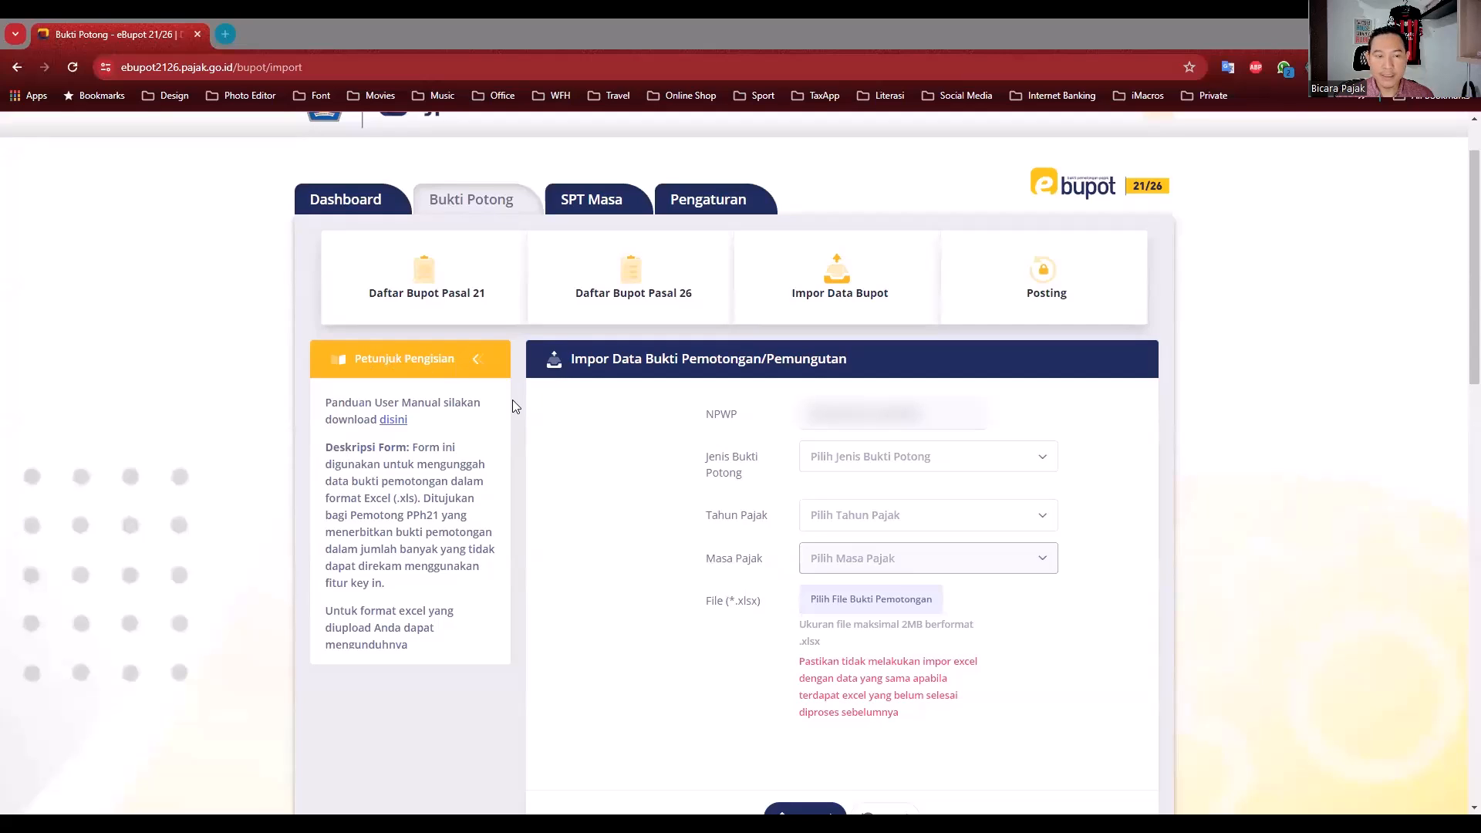
- Review the e-Bupot 21/26 import page, then open the Rekap sheet of FORMAT_UPLOAD_EBUPOT21 (1).xlsx in Excel
scroll(395, 407, "down", 3)
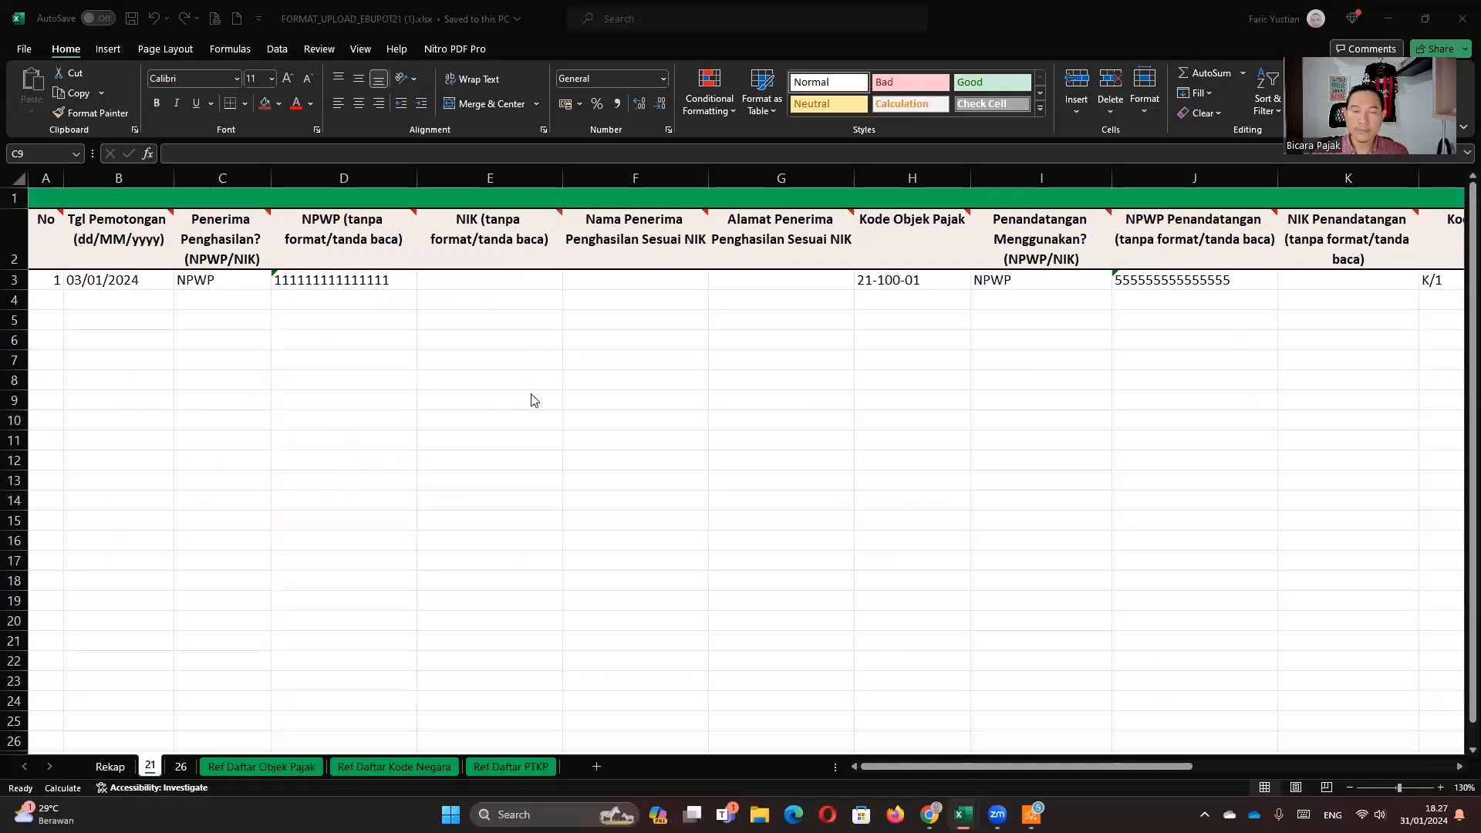
left_click(498, 318)
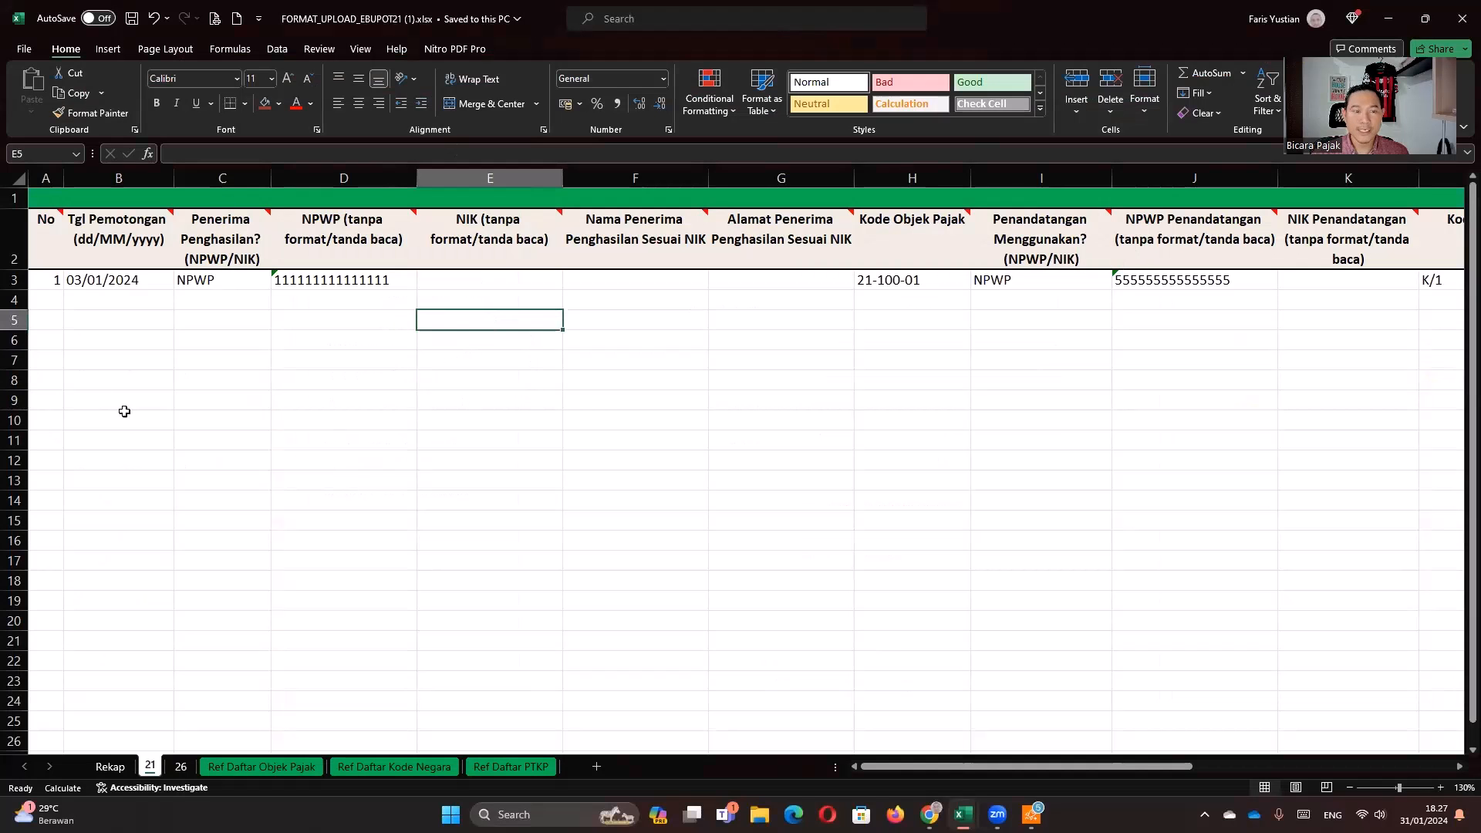
left_click(123, 765)
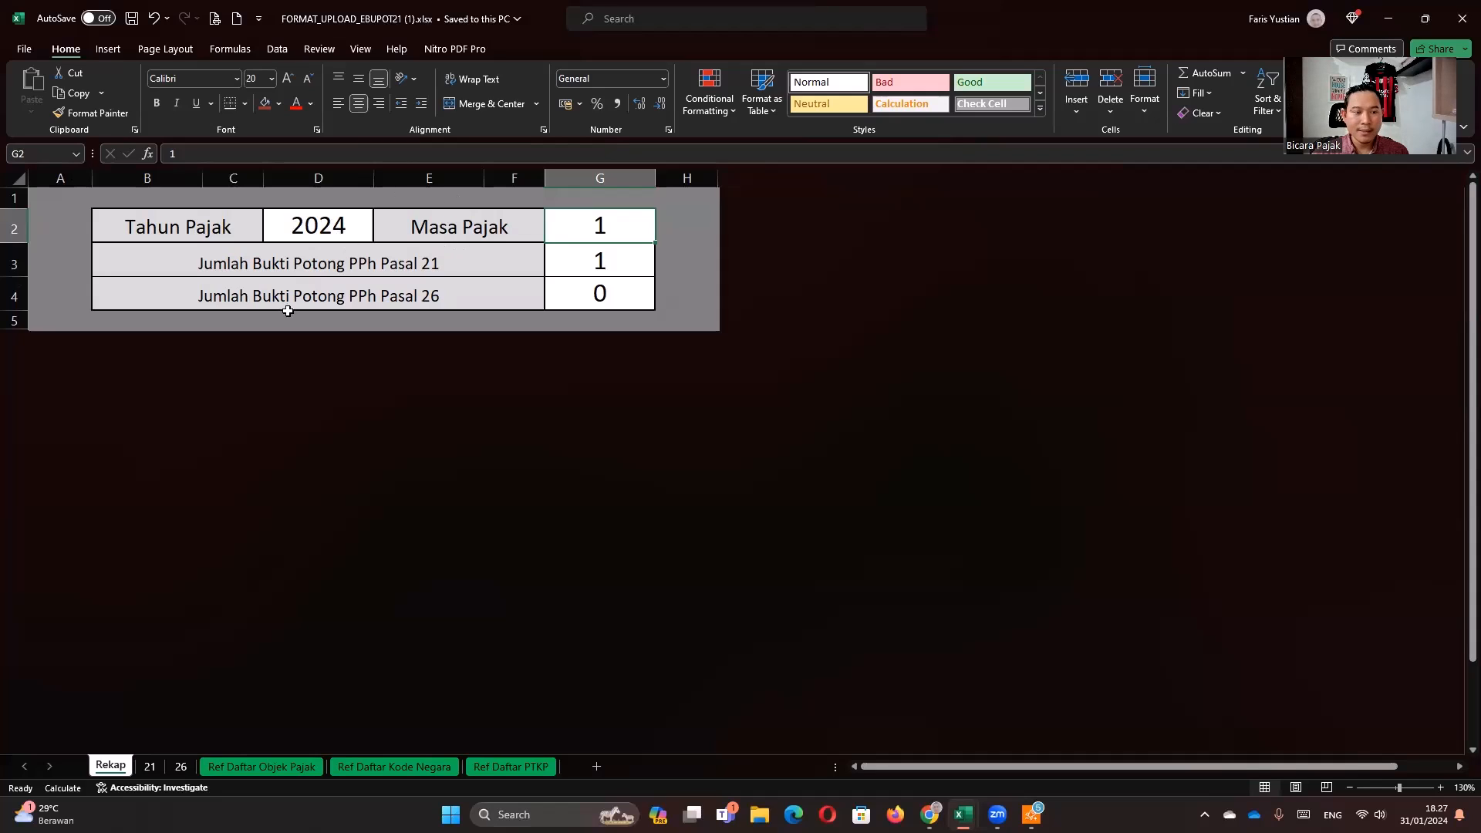
- Check the PPh 21 slip count on the Rekap sheet, then examine sheet 21's column headers and the date column's format note
left_click(591, 269)
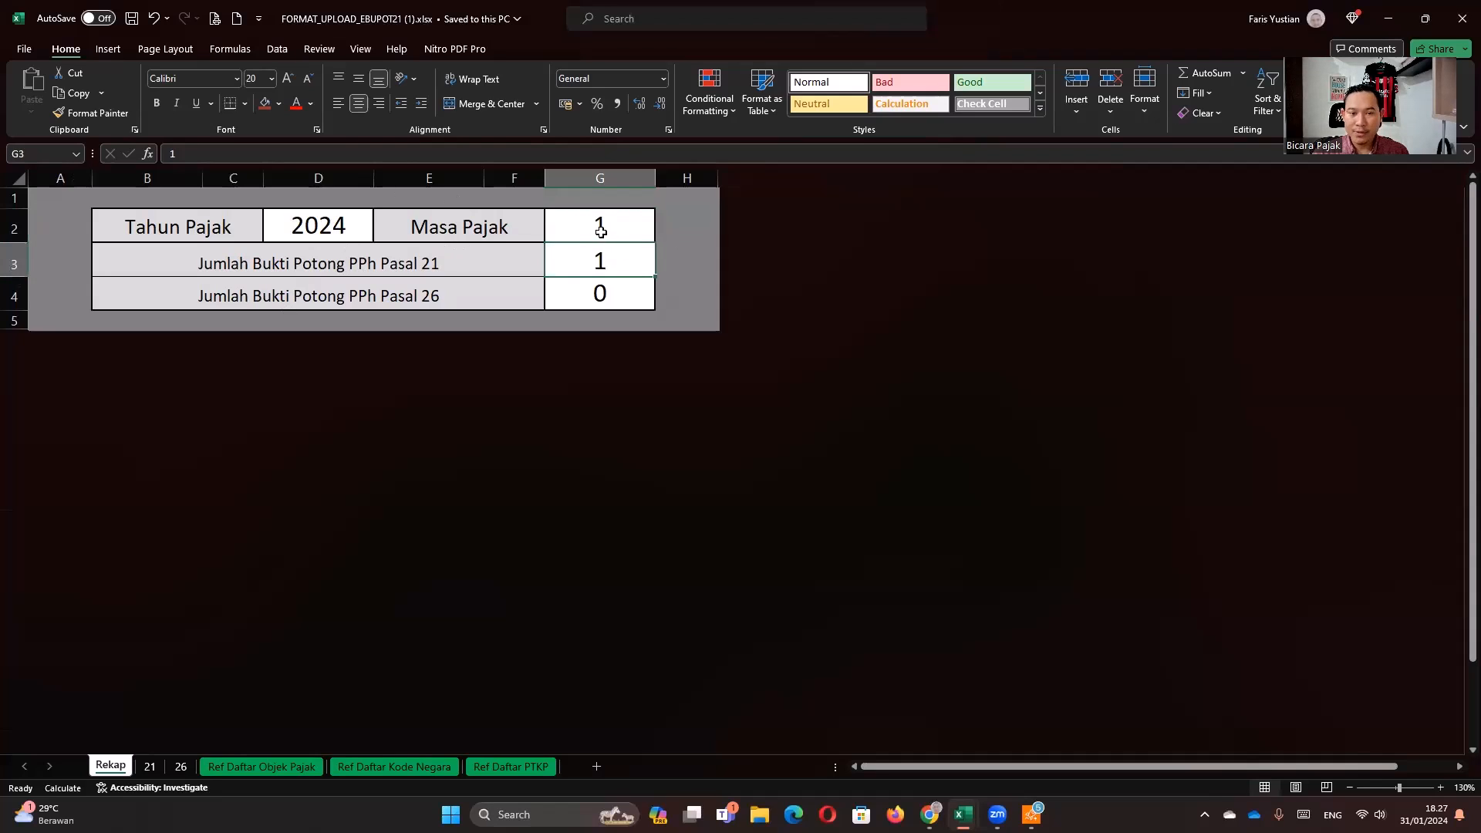
left_click(151, 767)
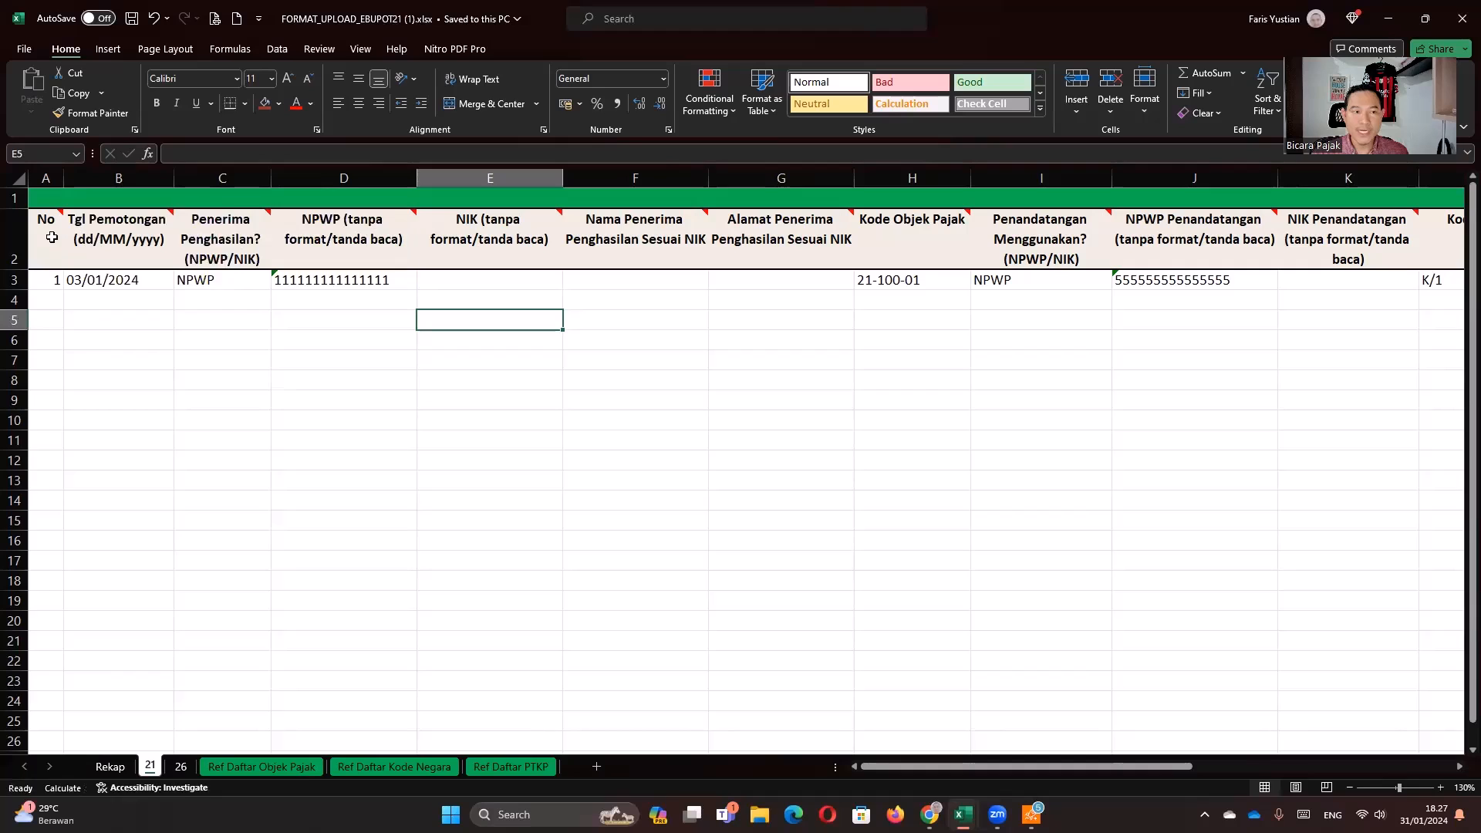
left_click(129, 234)
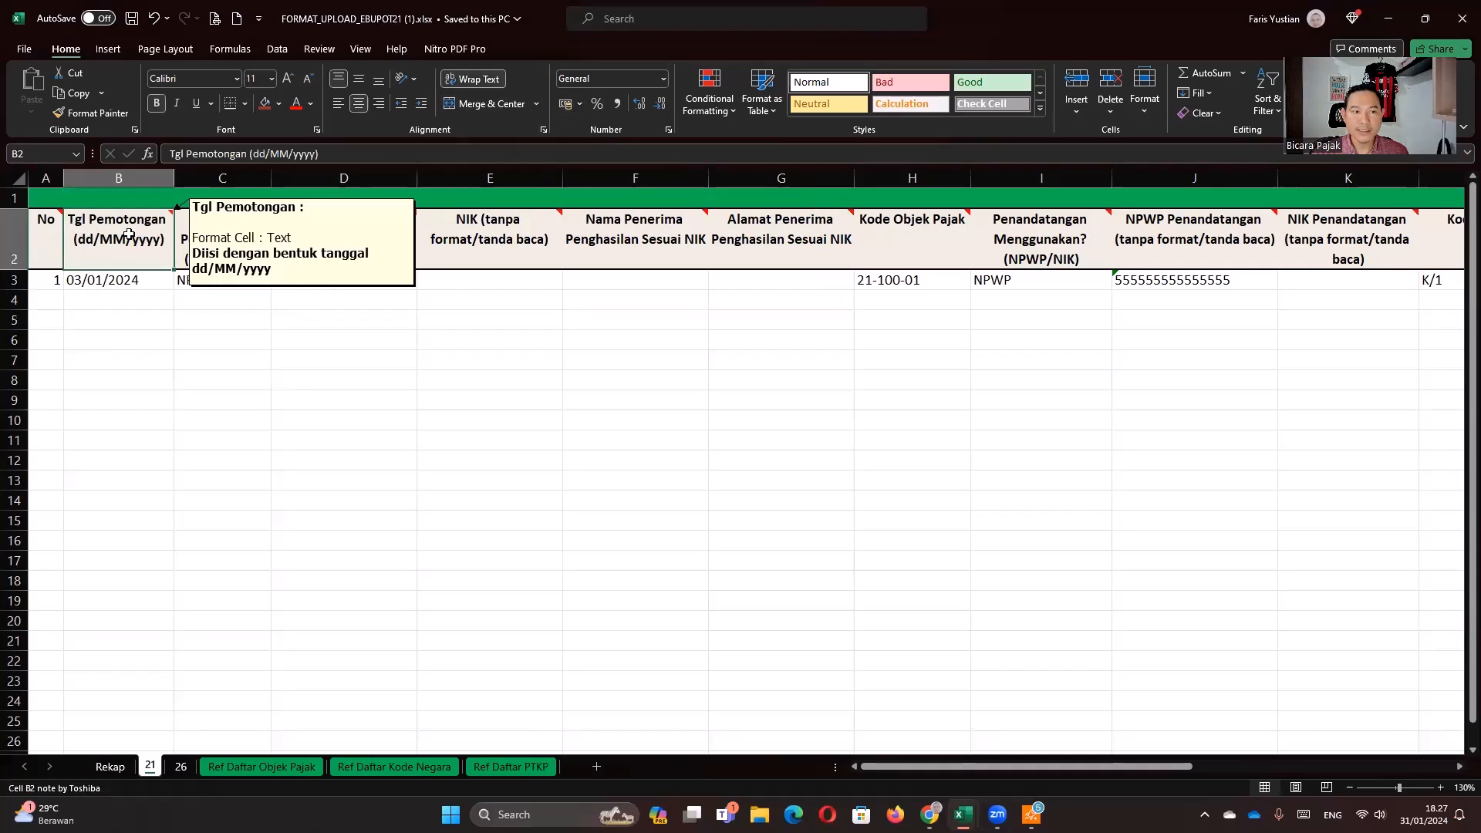
left_click(662, 80)
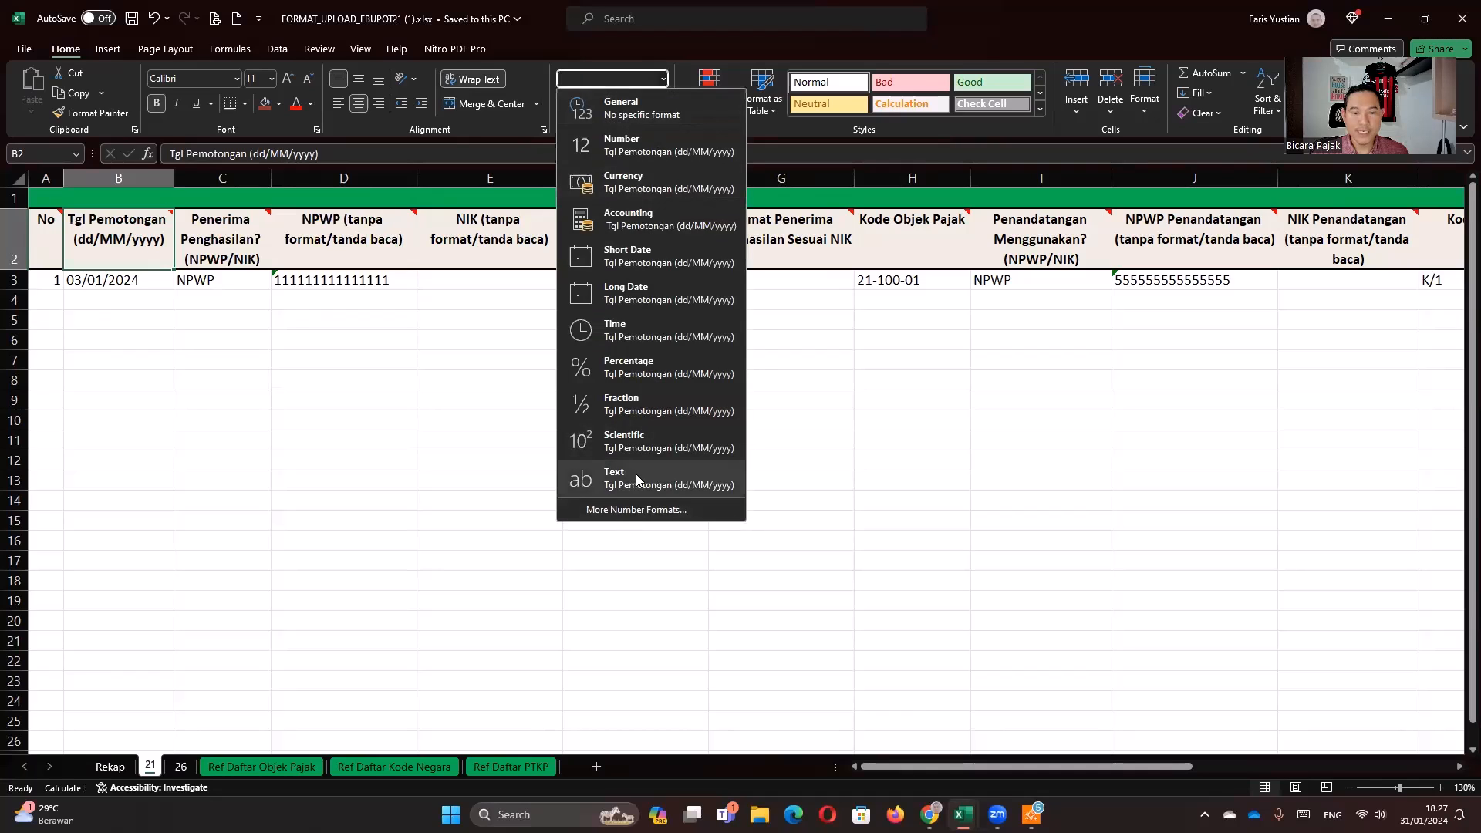
left_click(223, 268)
left_click(224, 253)
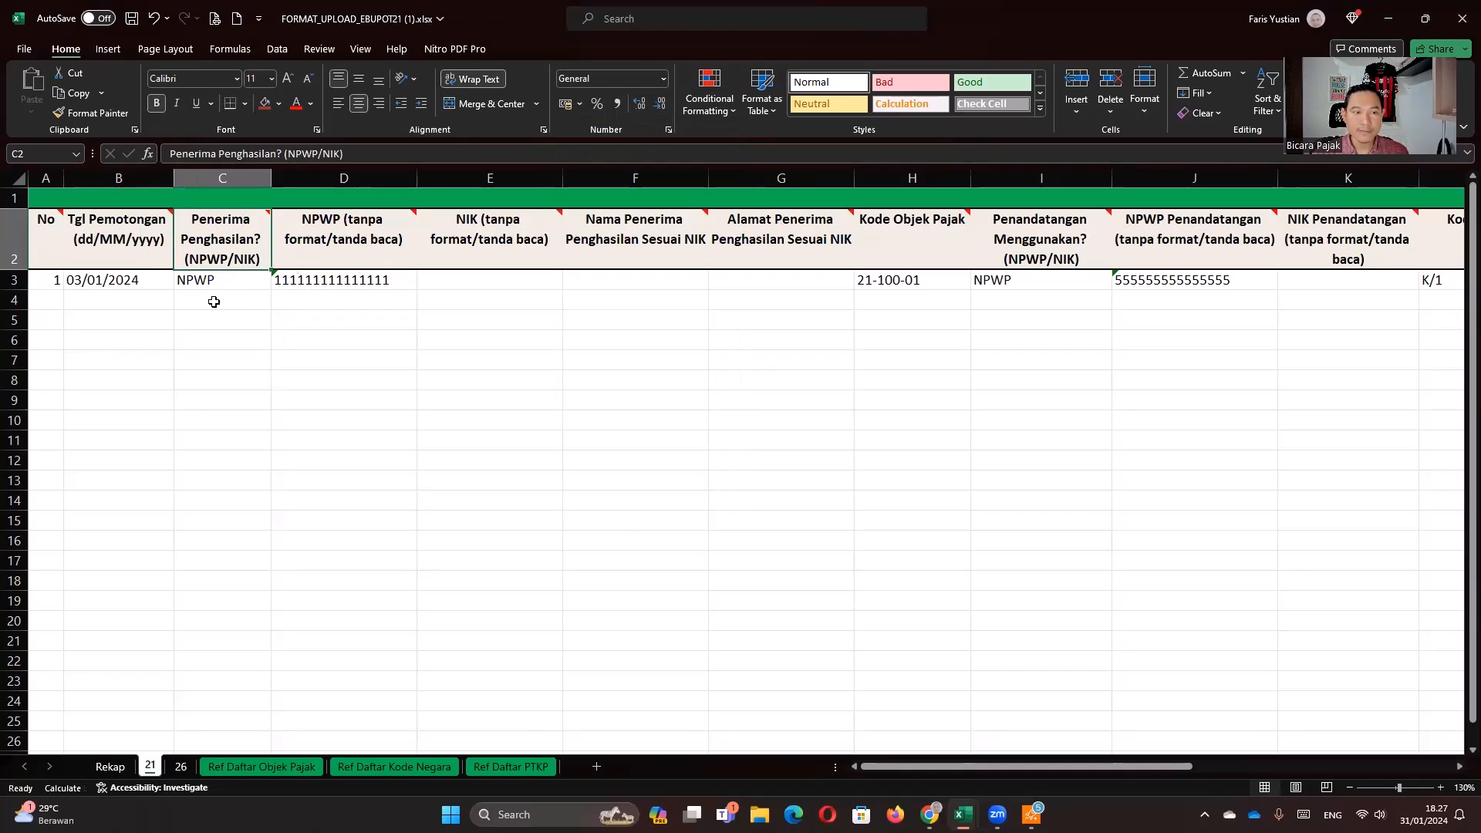
mouse_move(1098, 240)
left_click(489, 379)
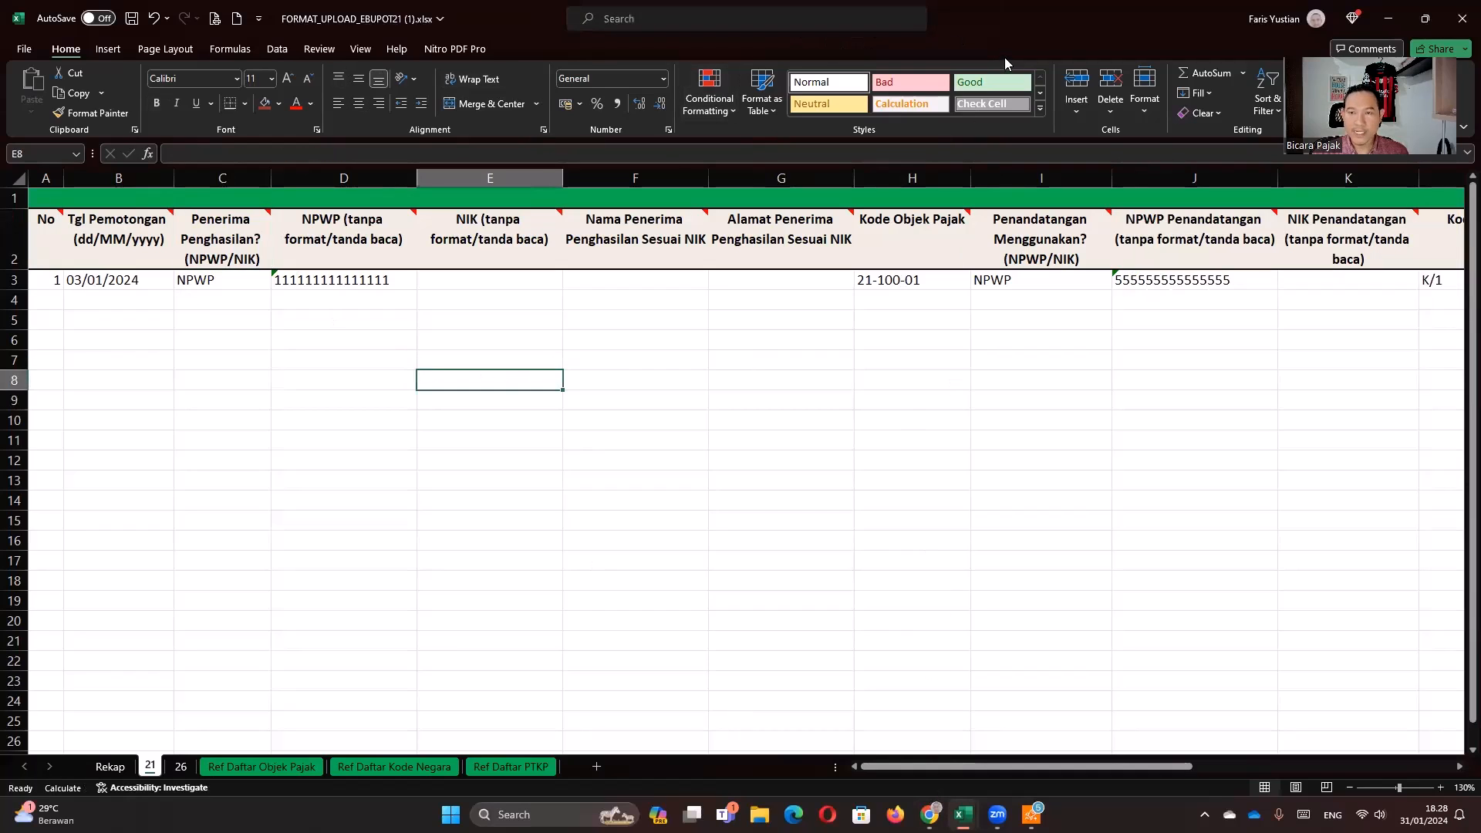
- Copy the first employee's entire row 3 from the FORMAT EBUPOT 21 sheet of the PPh 21 calculation workbook
mouse_move(962, 814)
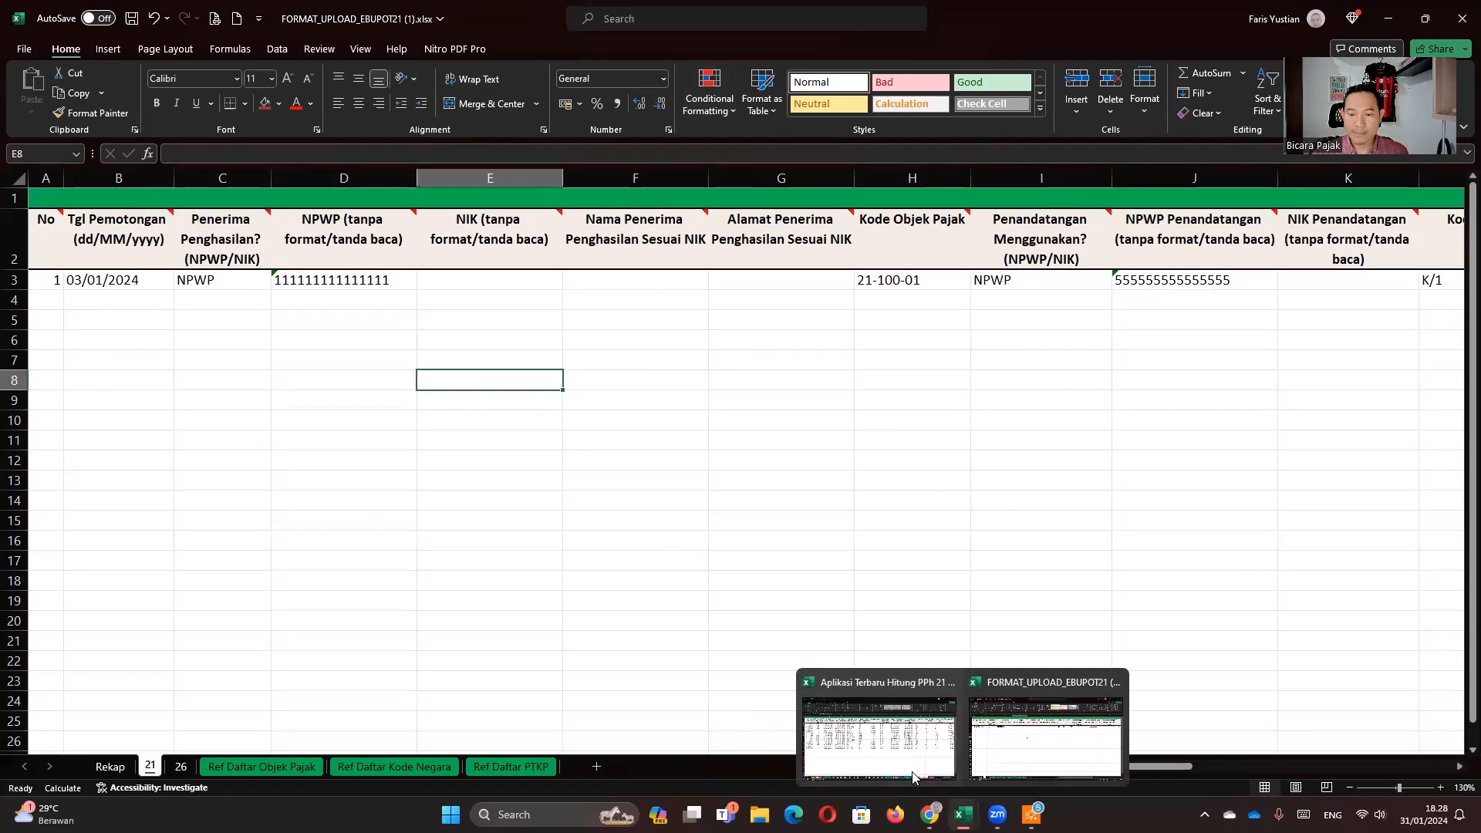
left_click(894, 740)
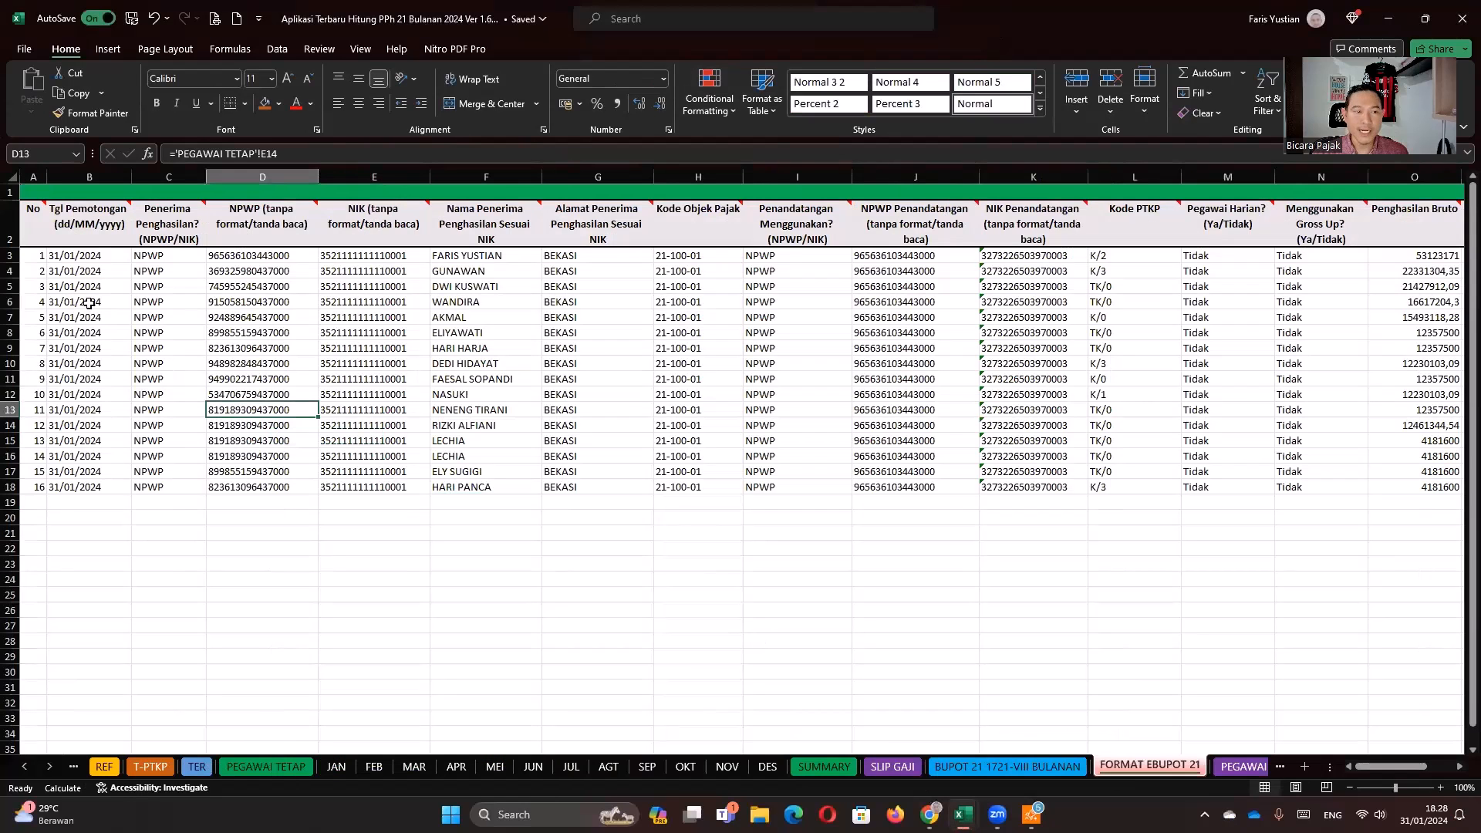
left_click(11, 255)
key("ctrl+c")
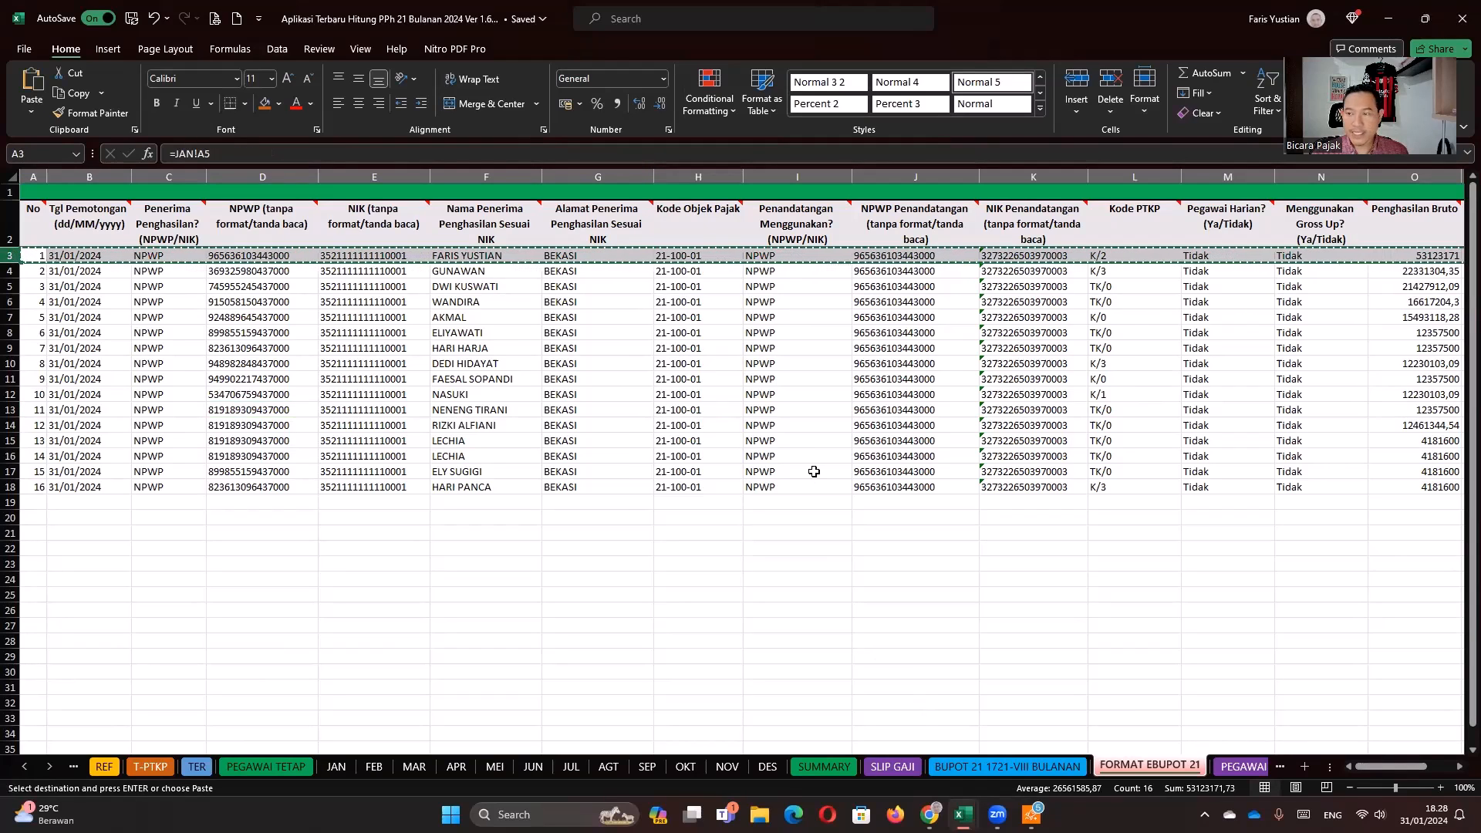
scroll(748, 471, "up", 2)
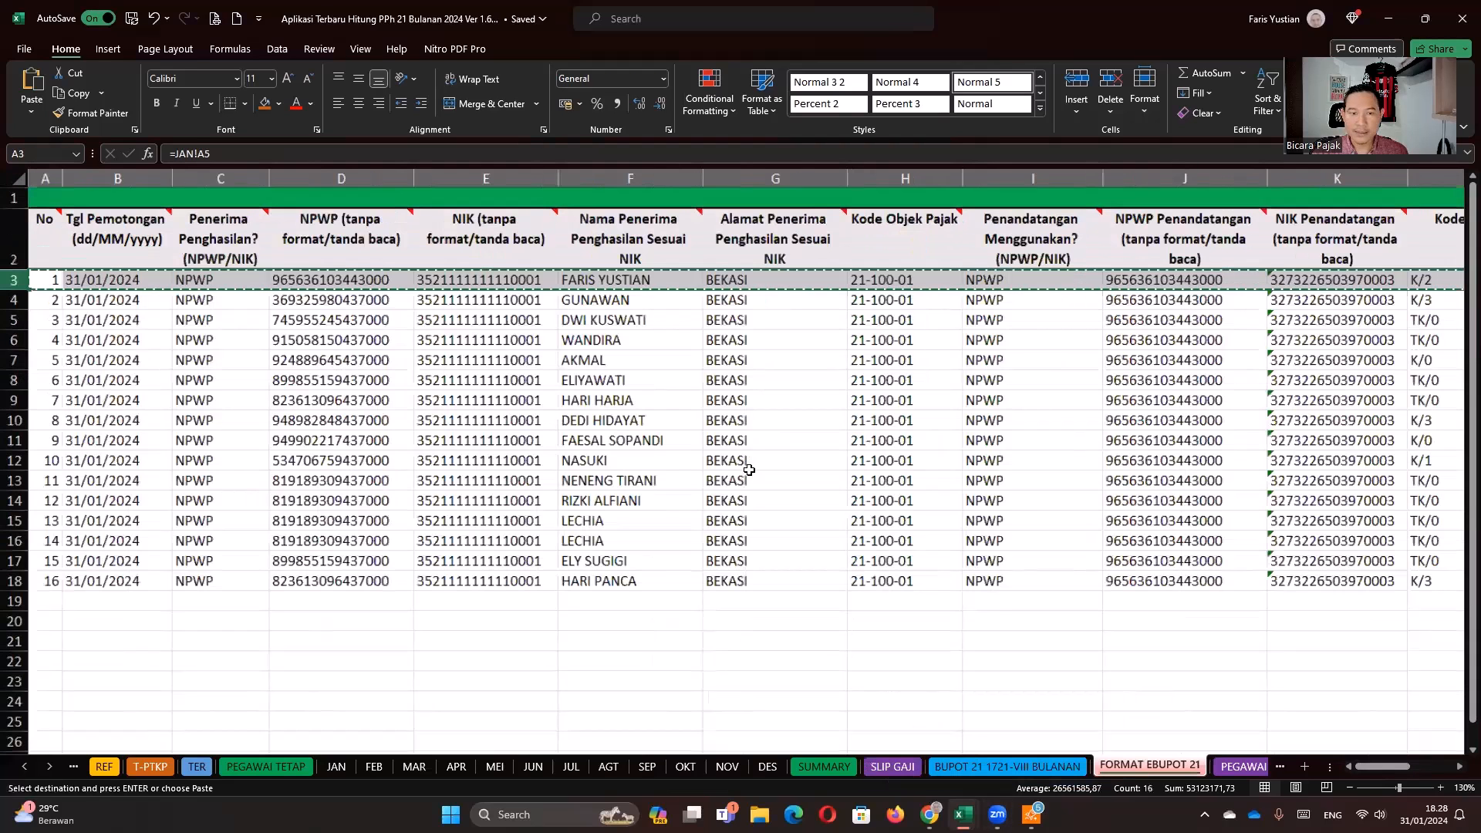
scroll(749, 470, "up", 1)
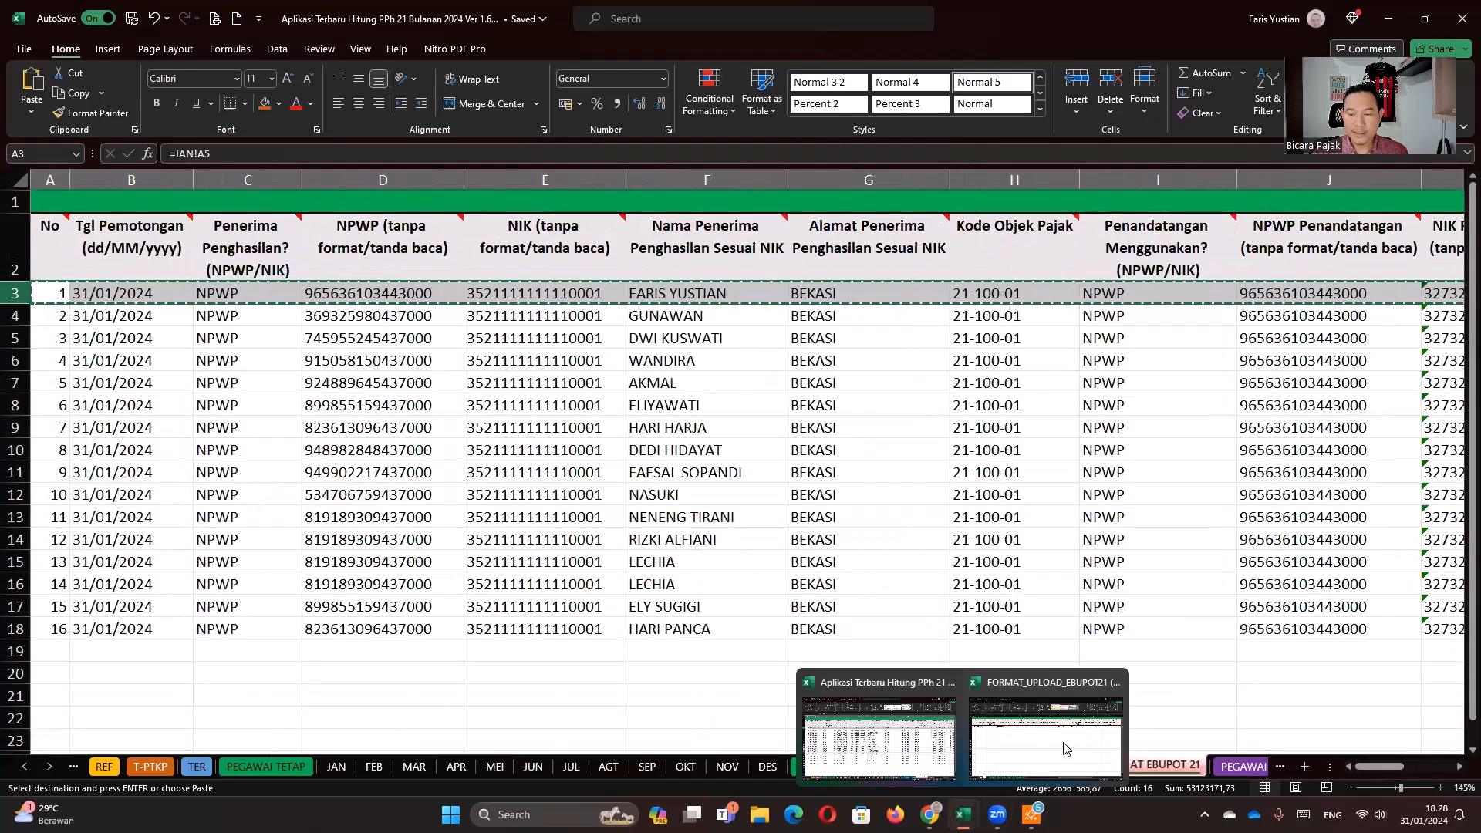
- Paste the copied employee row as values over sample row 3 on sheet 21 of FORMAT_UPLOAD_EBUPOT21 (1).xlsx
key("ctrl+Tab")
left_click(13, 280)
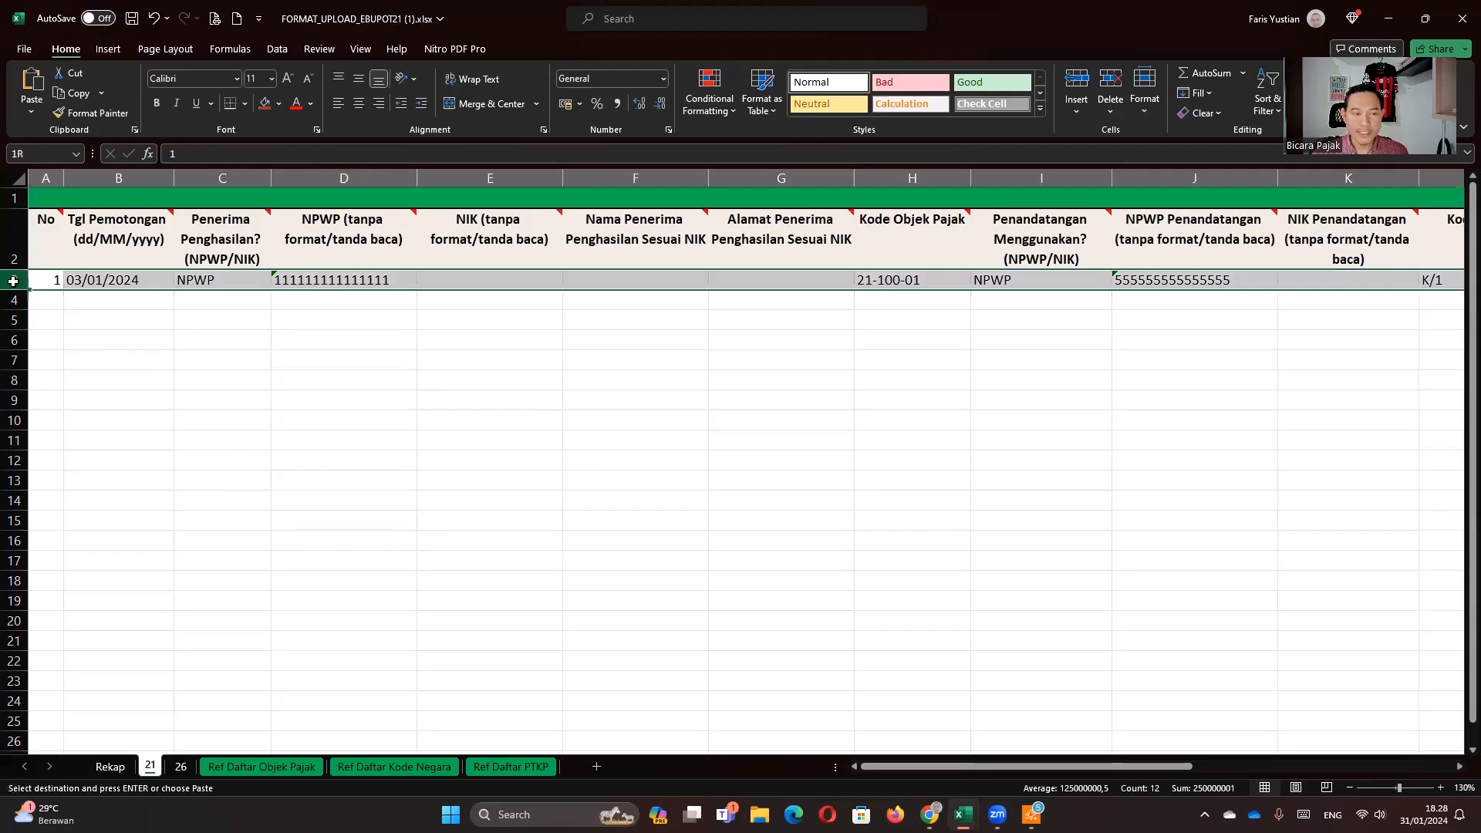
right_click(14, 281)
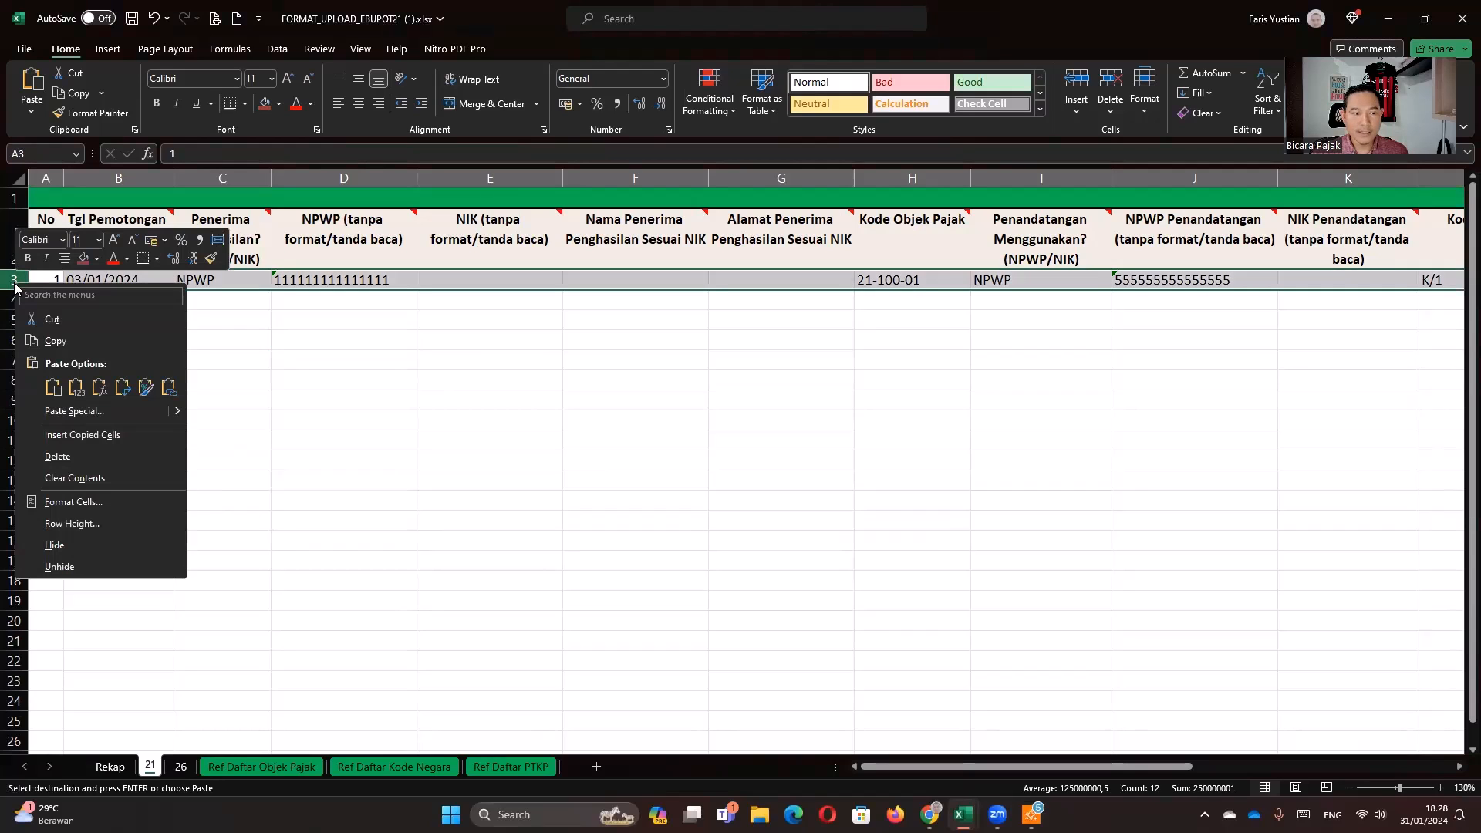
left_click(76, 388)
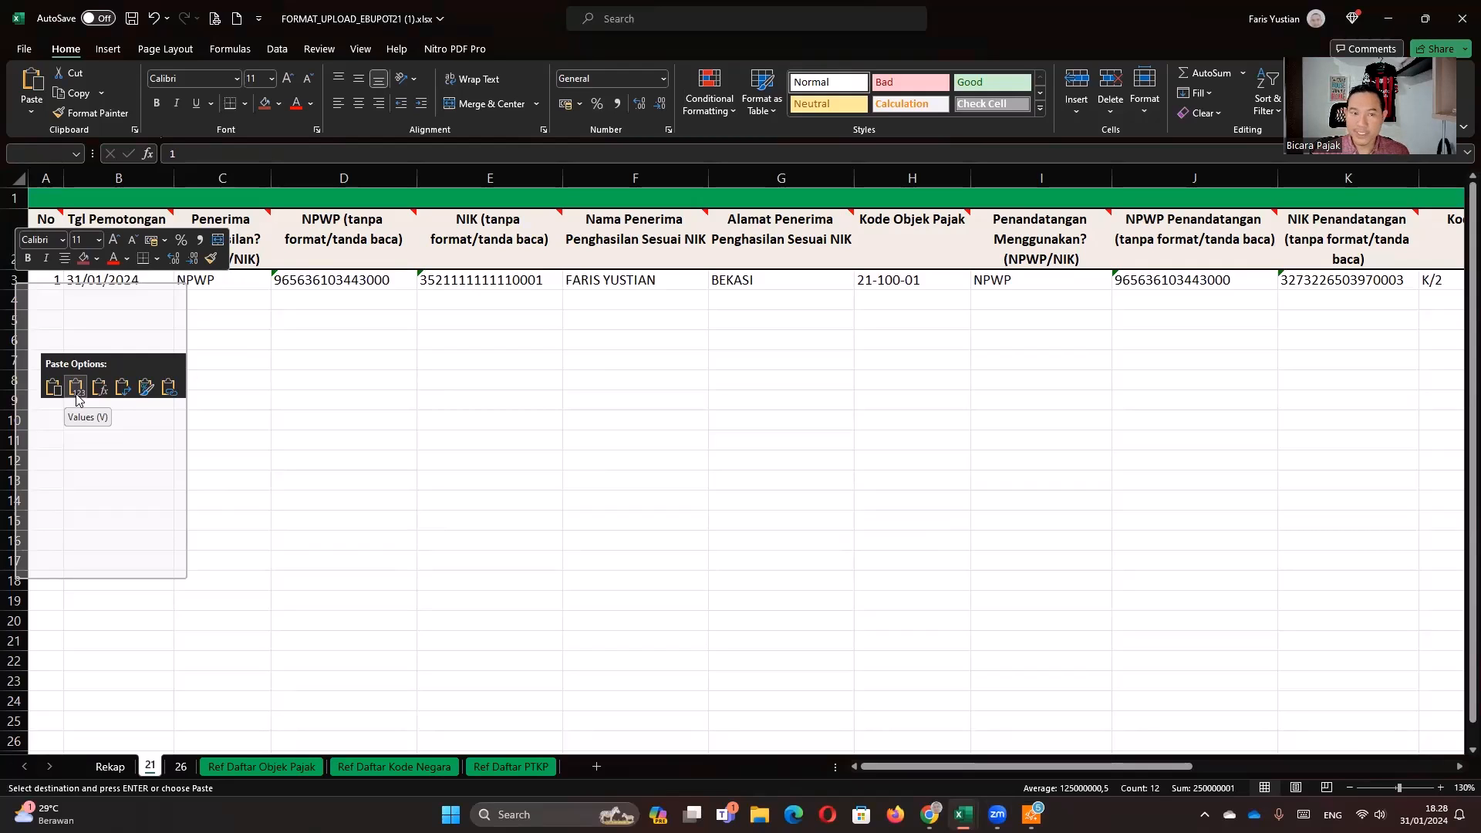
left_click(76, 387)
left_click(158, 376)
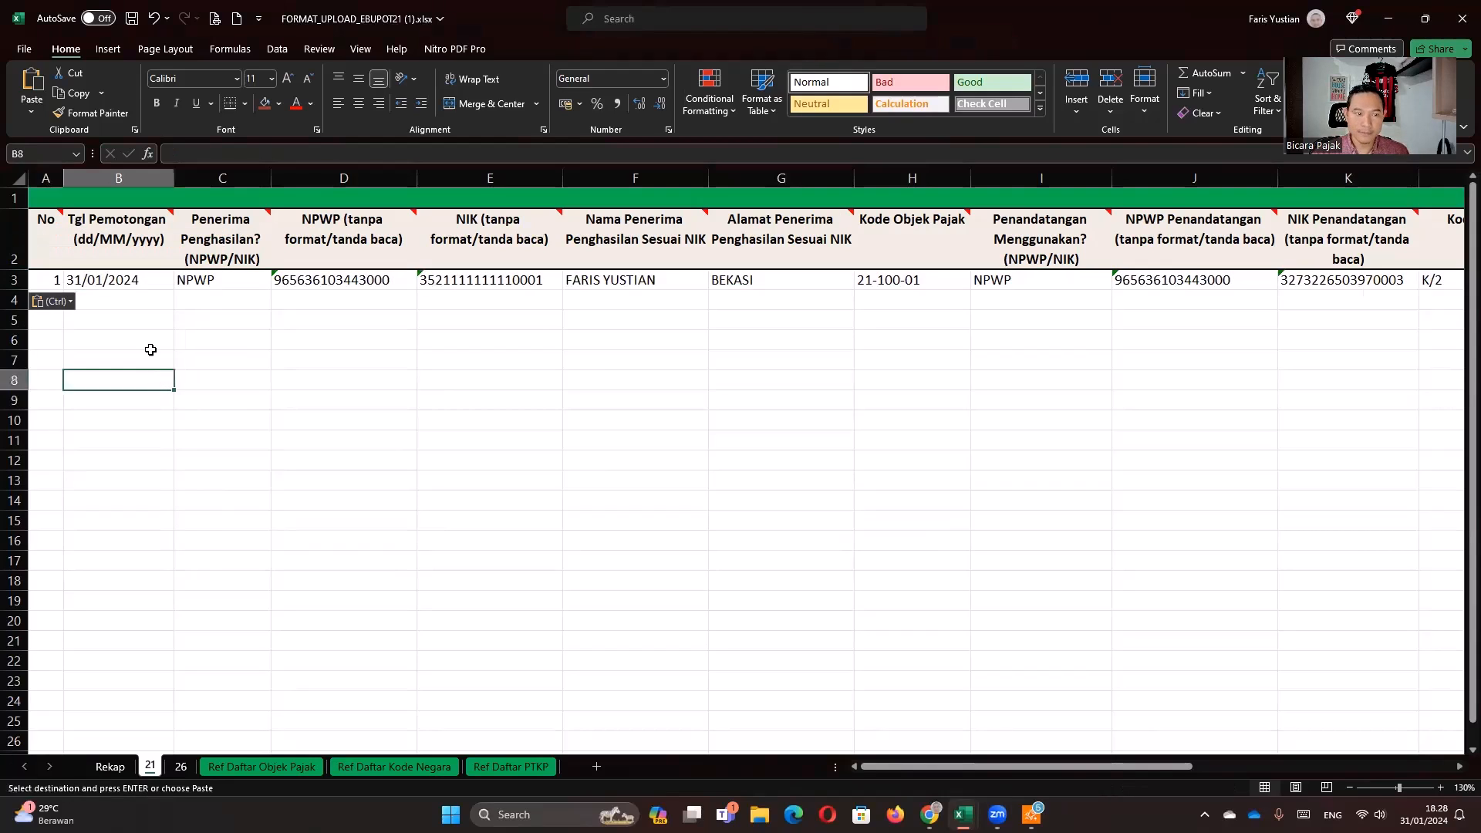
- Check the pasted row's number, date, NPWP and NIK cells against the format notes in their column headers
left_click(128, 284)
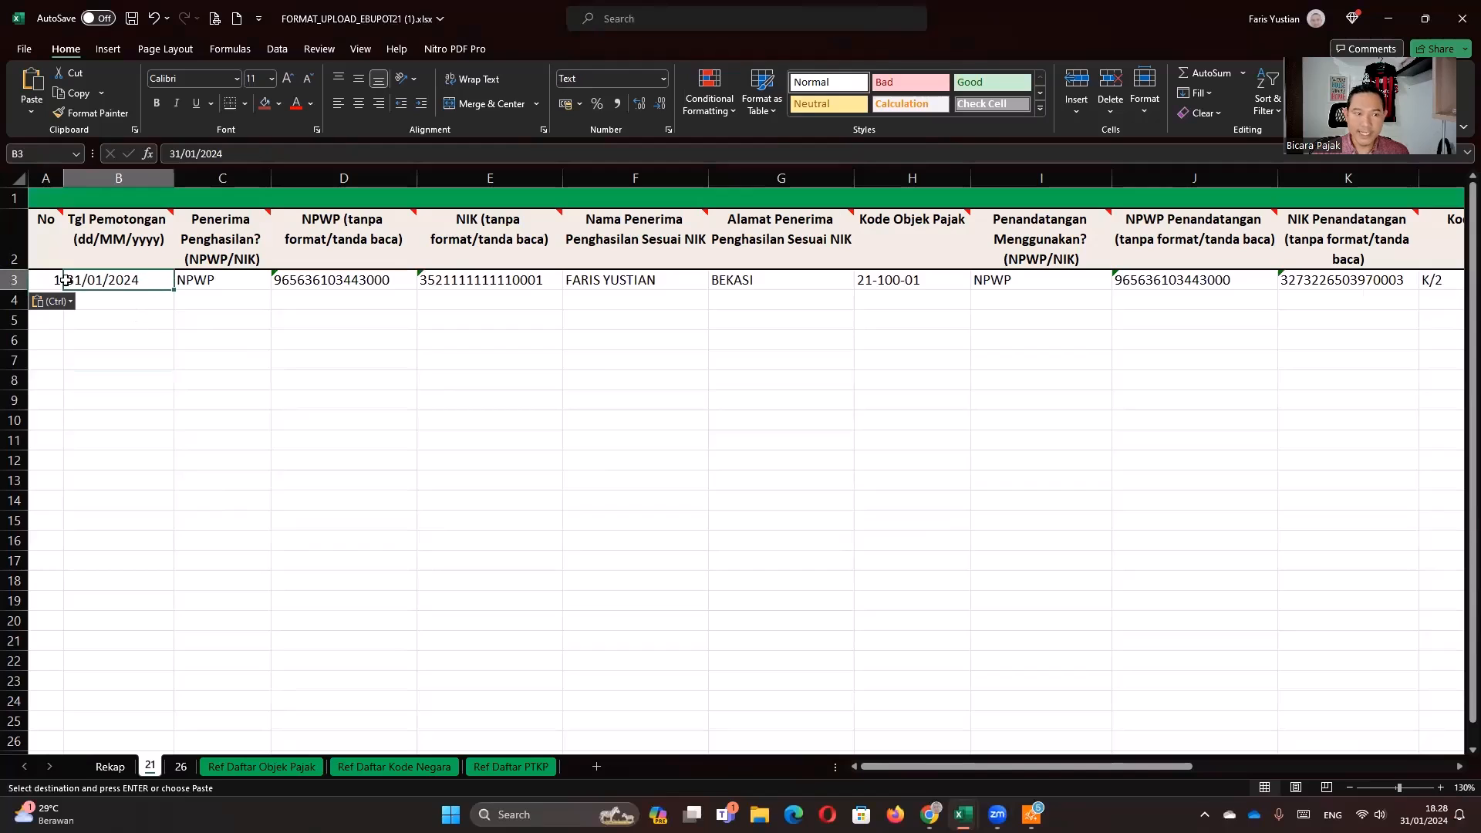
left_click(348, 437)
left_click(46, 284)
left_click(74, 283)
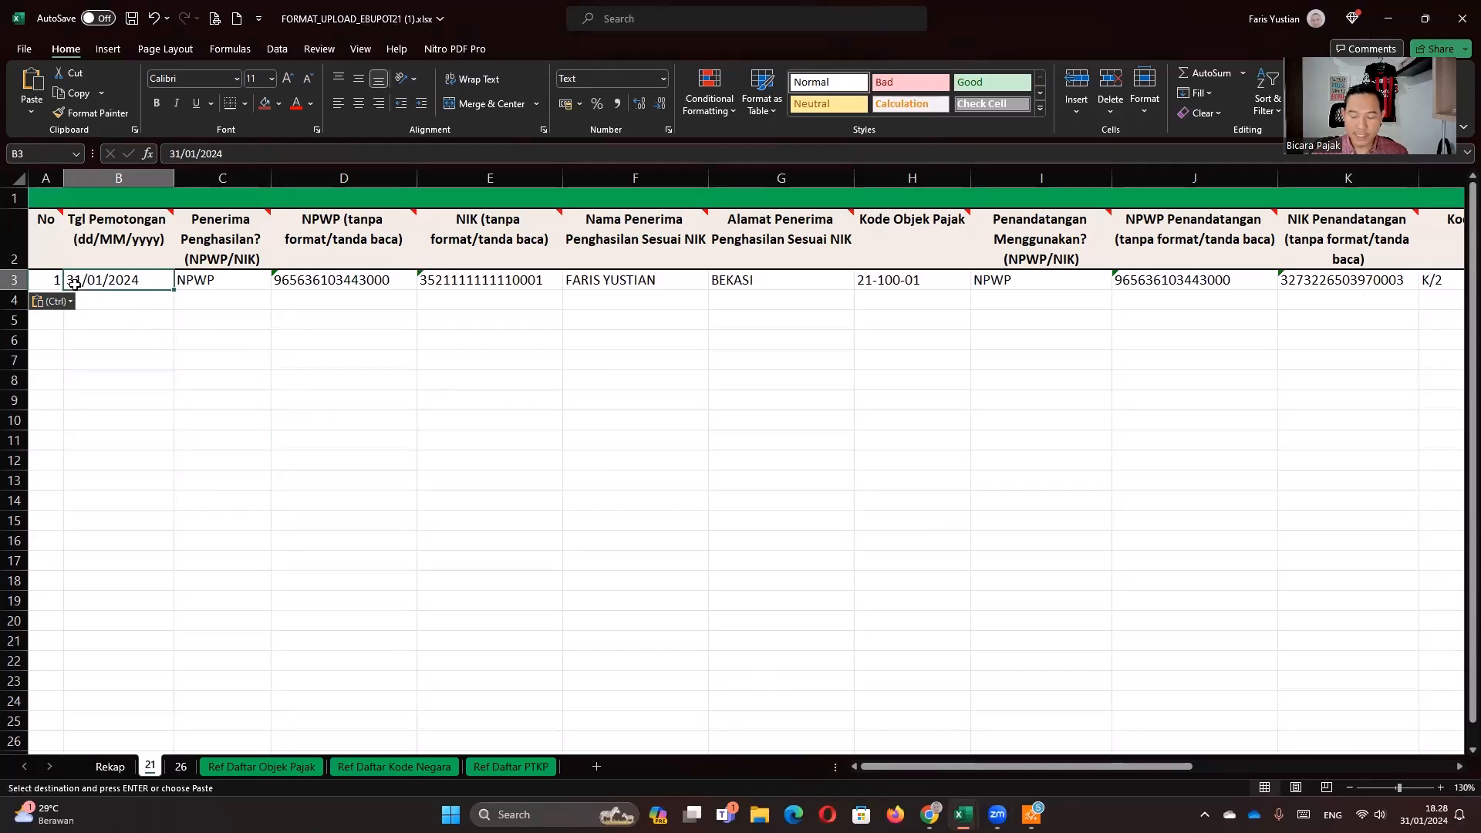
left_click(317, 283)
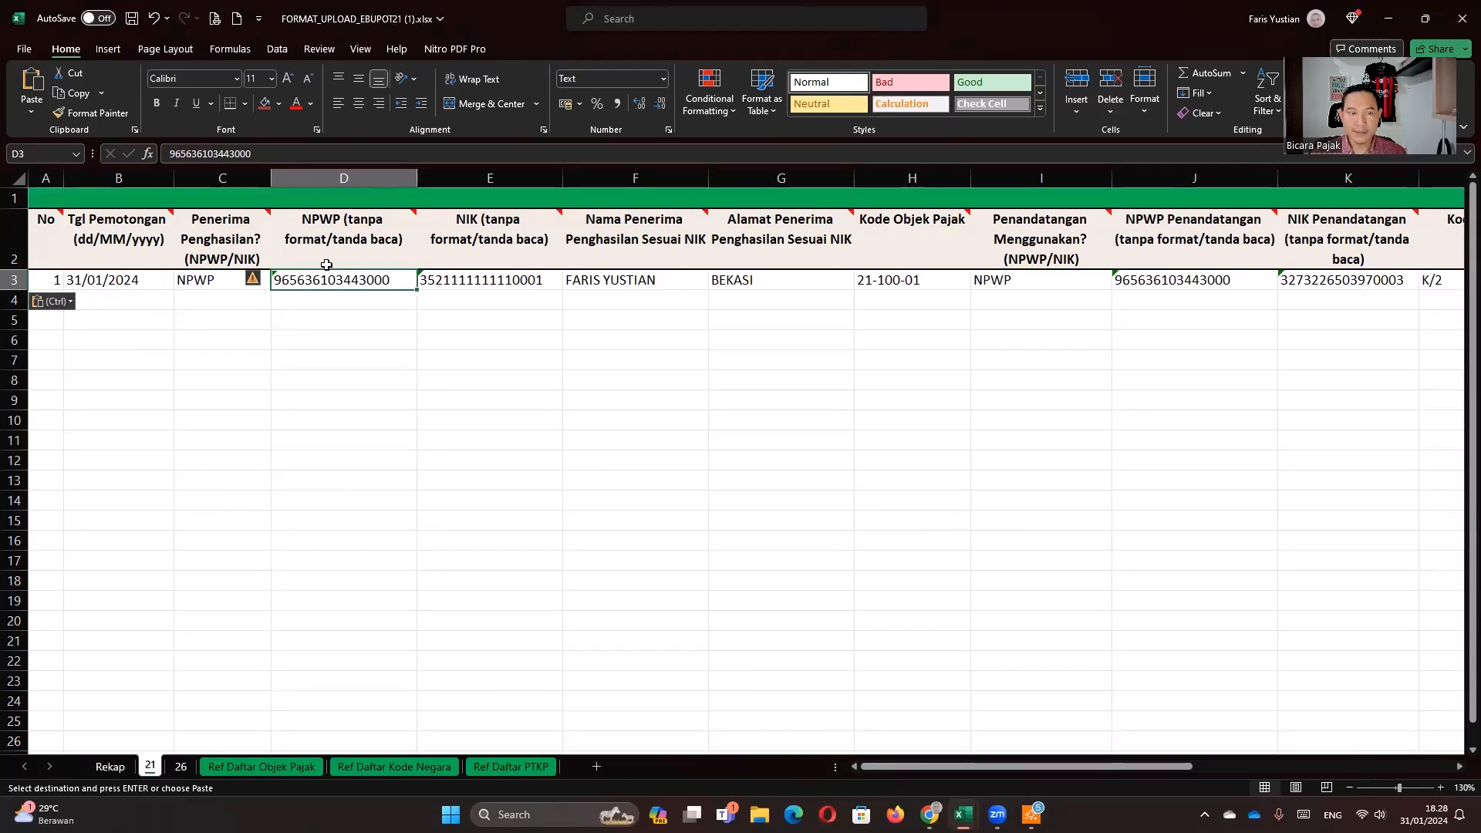
mouse_move(337, 250)
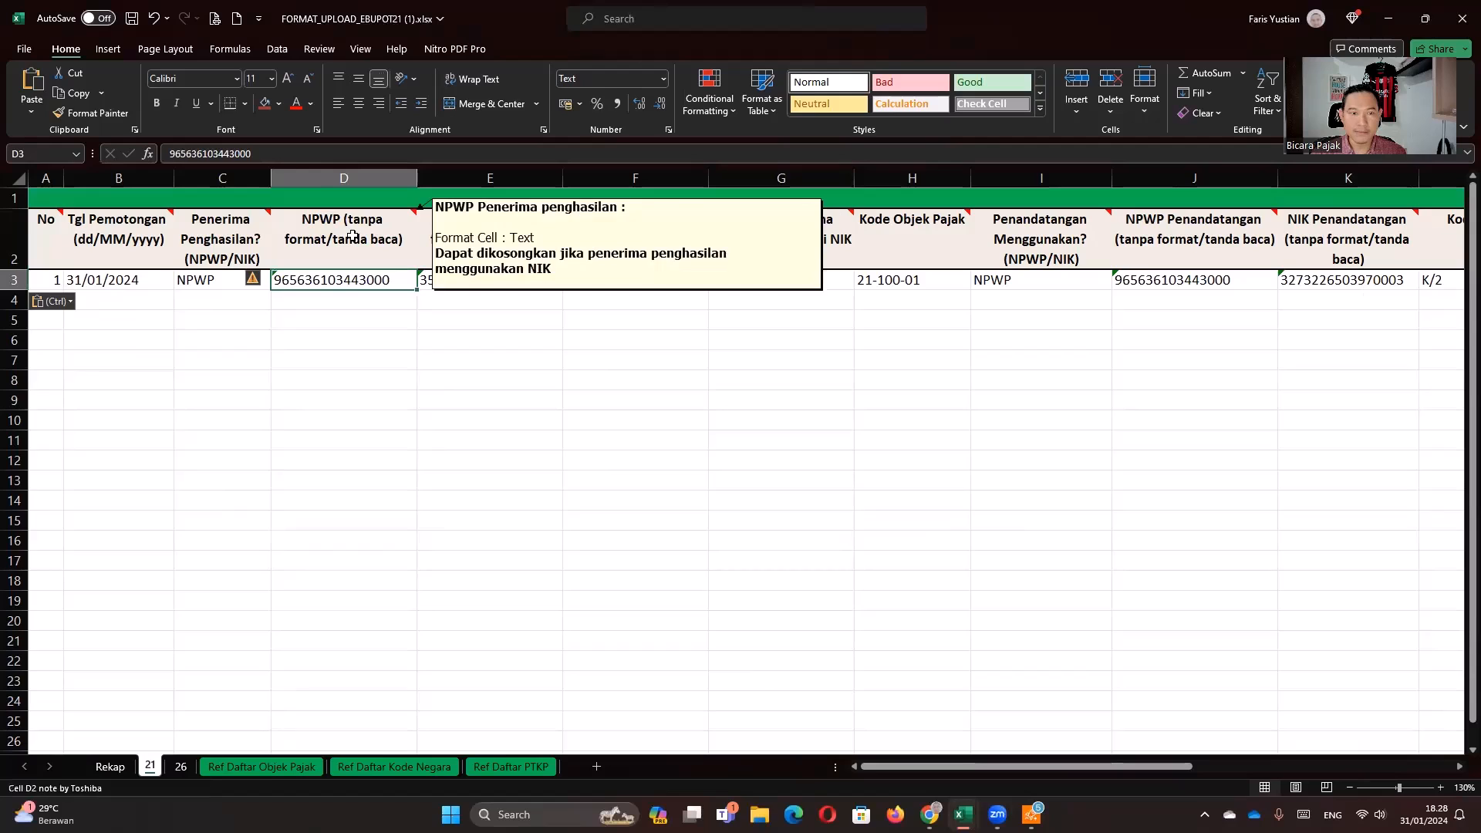
left_click(352, 236)
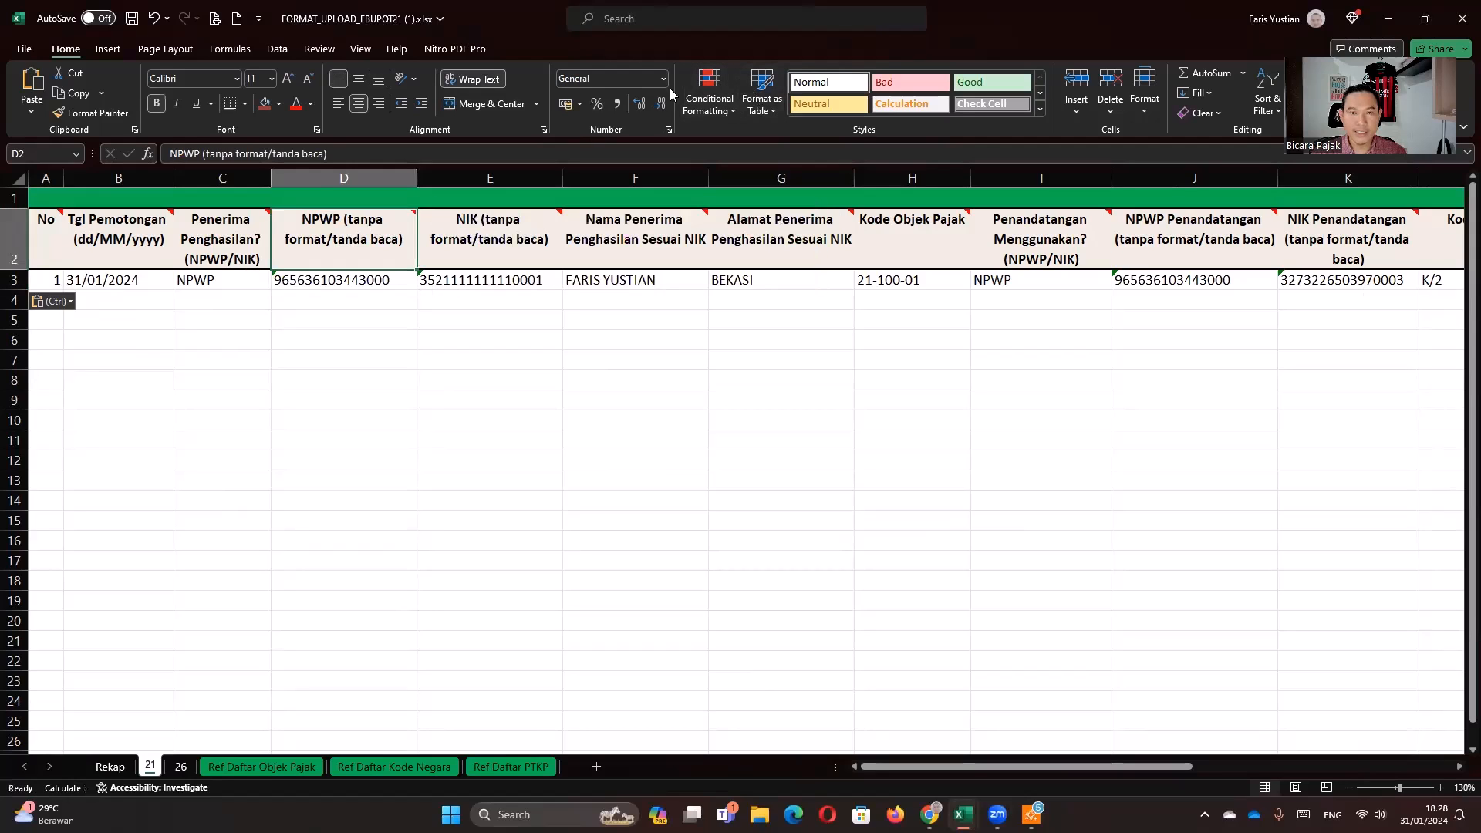
left_click(351, 284)
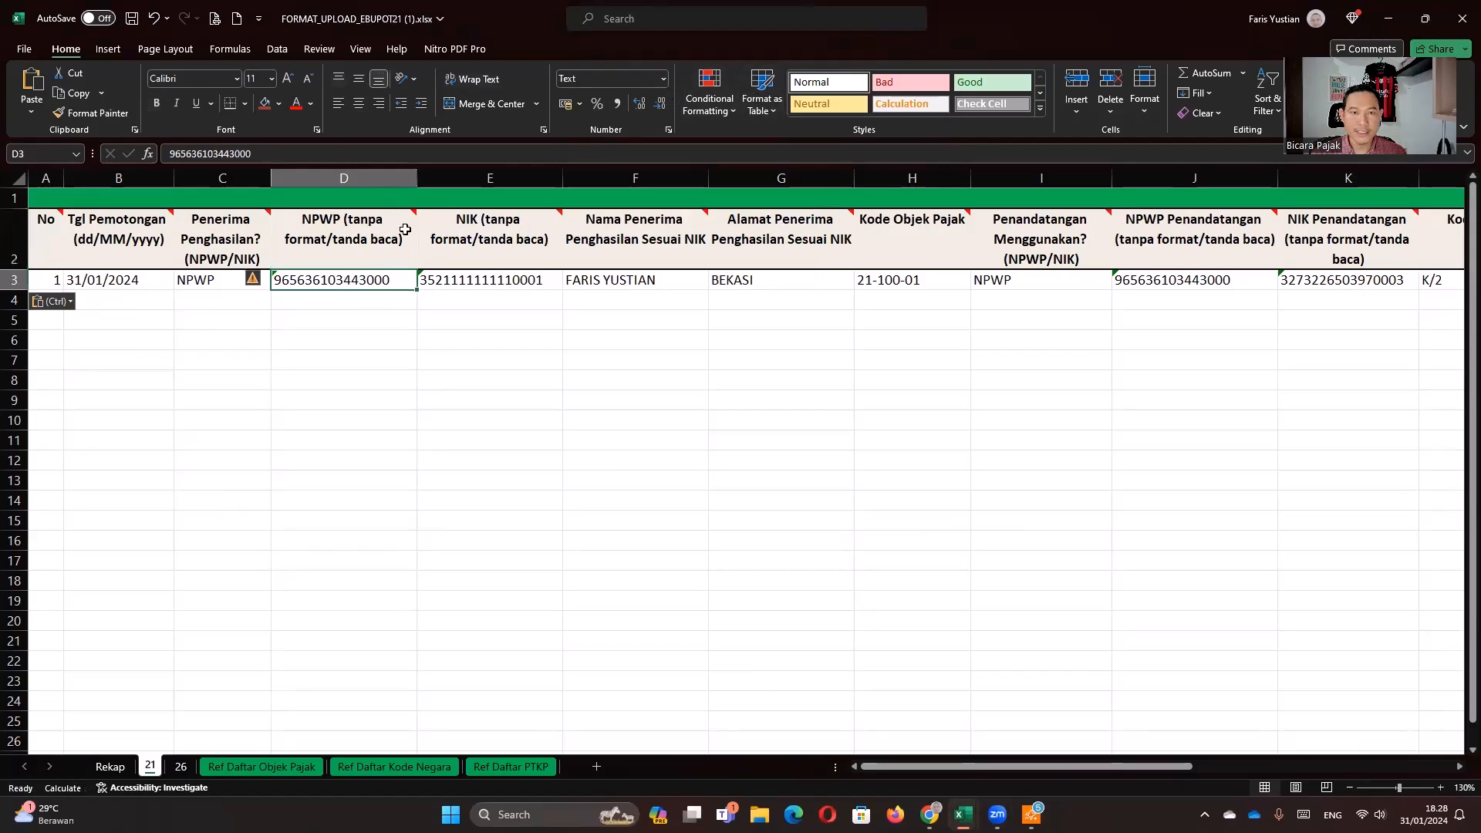
key("Right")
left_click(510, 232)
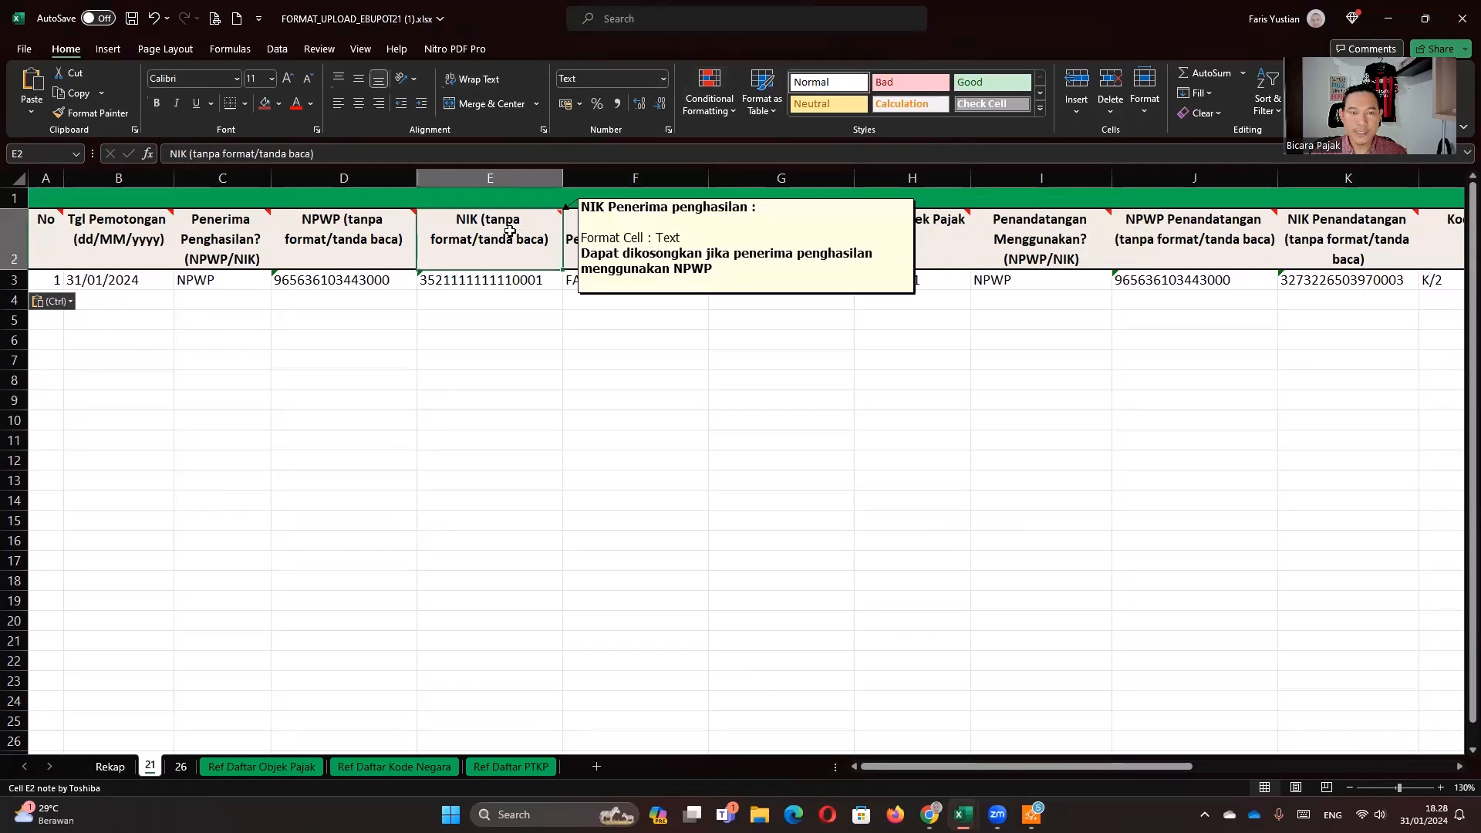
left_click(380, 279)
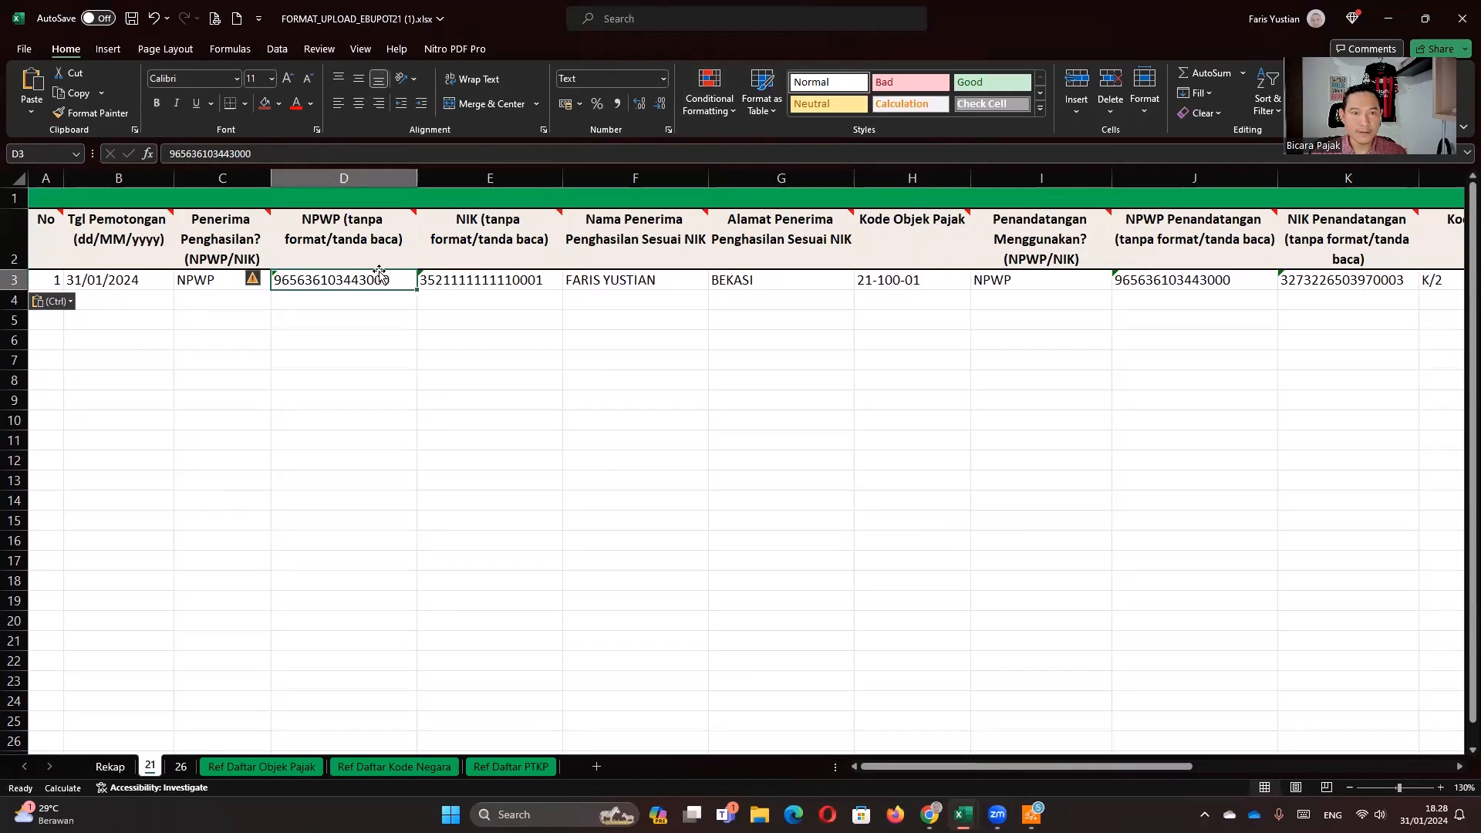
mouse_move(397, 246)
- Review the rest of the pasted row cell by cell, from NIK across to Mendapatkan Fasilitas
key("Right")
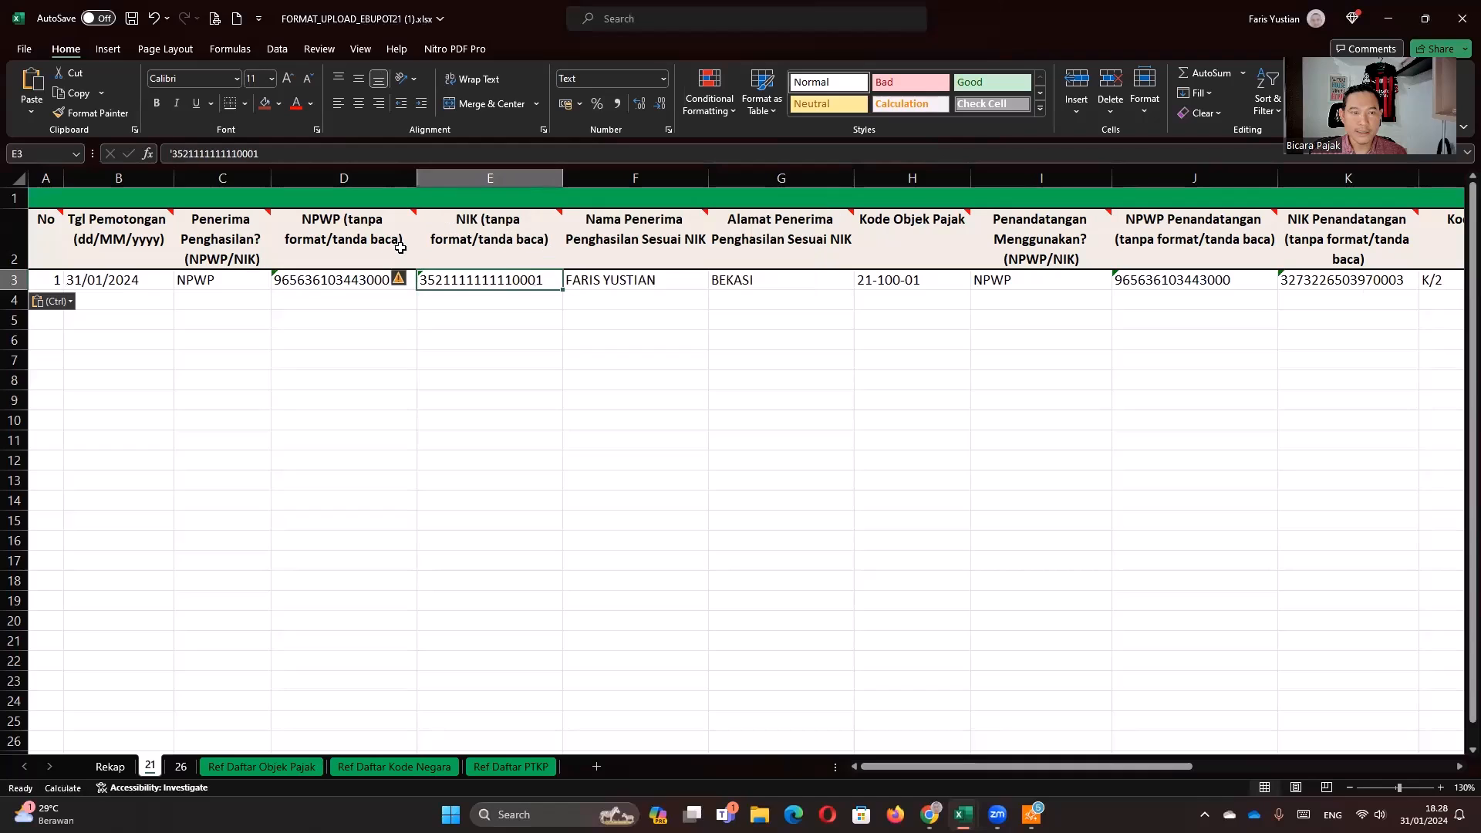
key("Right")
key("Right")
key("Right")
key("Right")
key("Right")
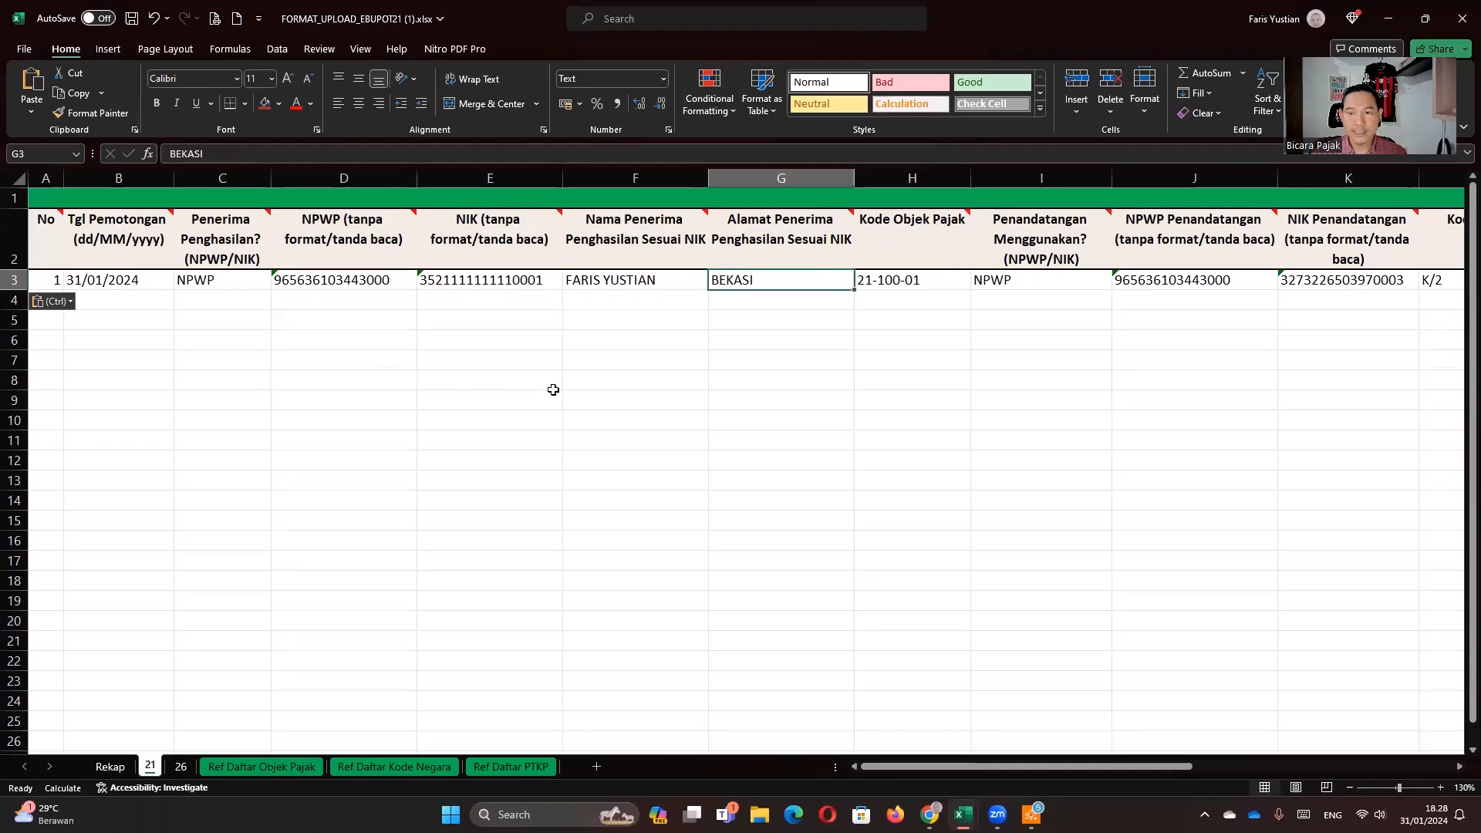
key("Right")
key("Right")
key("Right")
key("Right")
key("Right")
key("Right")
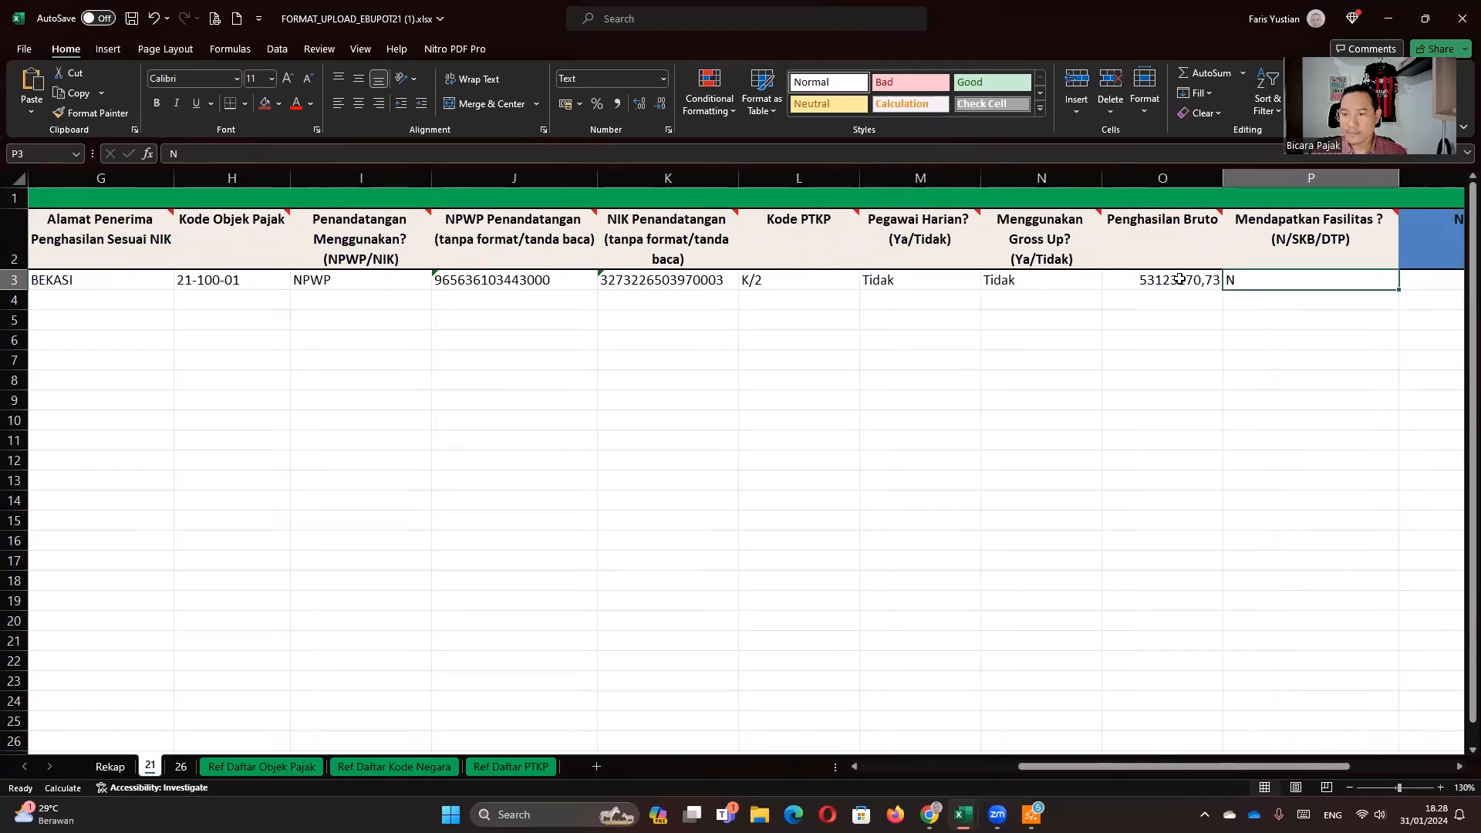
- Format the Penghasilan Bruto amount in cell O3 to show no decimal places
left_click(1180, 280)
left_click(661, 104)
left_click(661, 104)
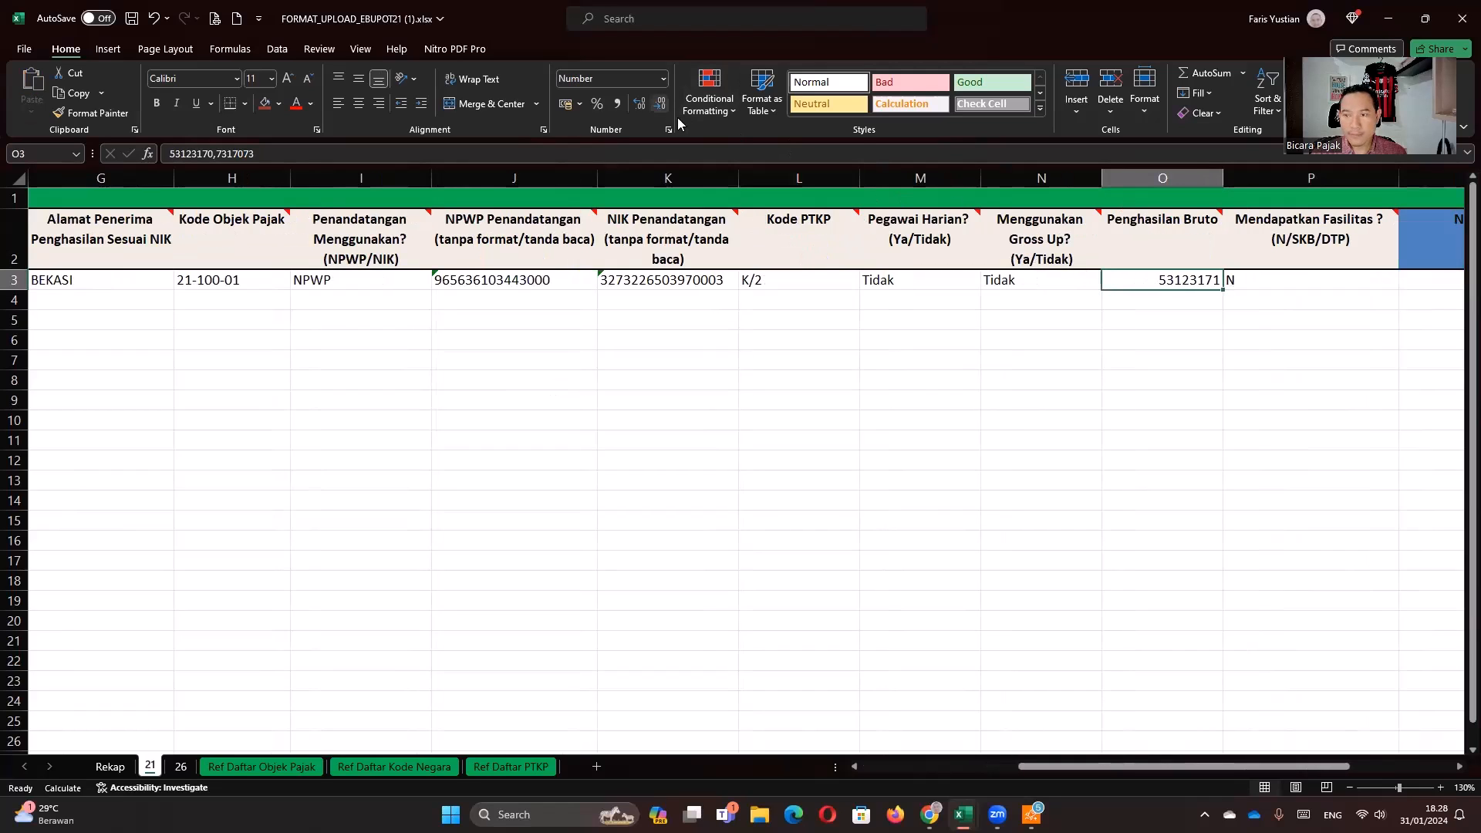
left_click(1272, 359)
left_click(1164, 284)
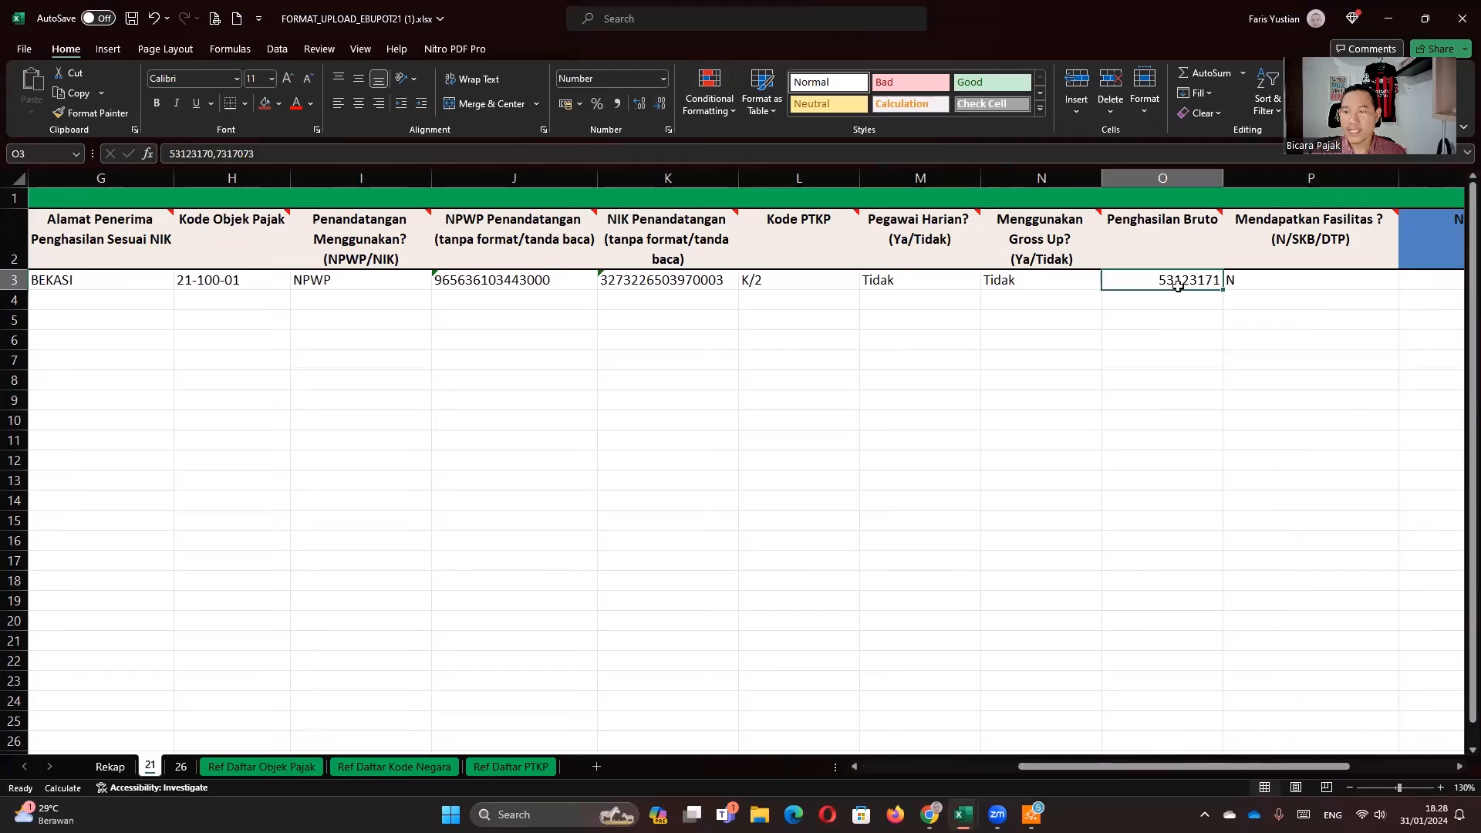
- Check the Mendapatkan Fasilitas and Nomor SKB/Nomor DTP cells of row 3, and return to the row's first cell
key("Tab")
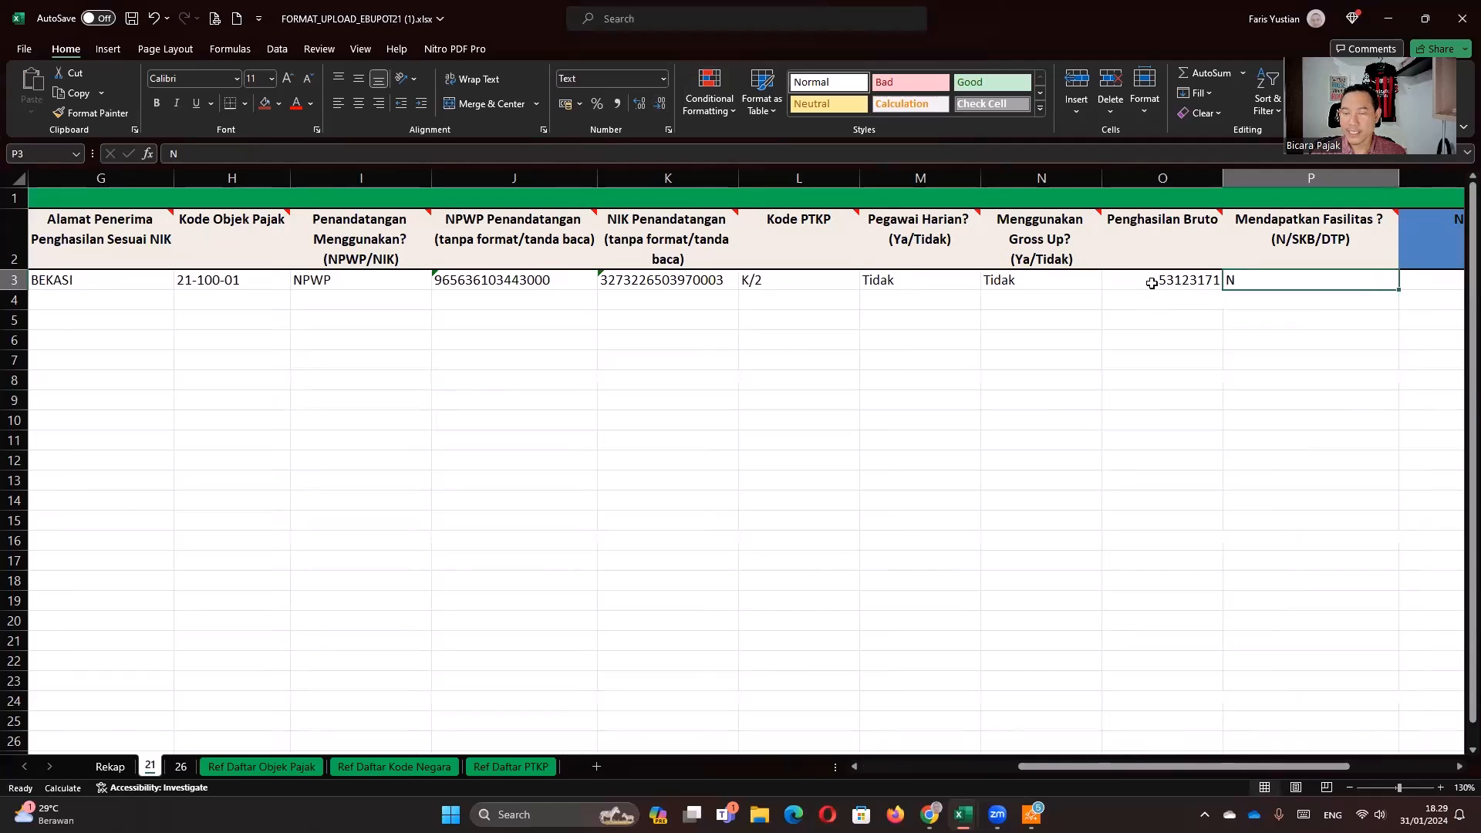
key("Tab")
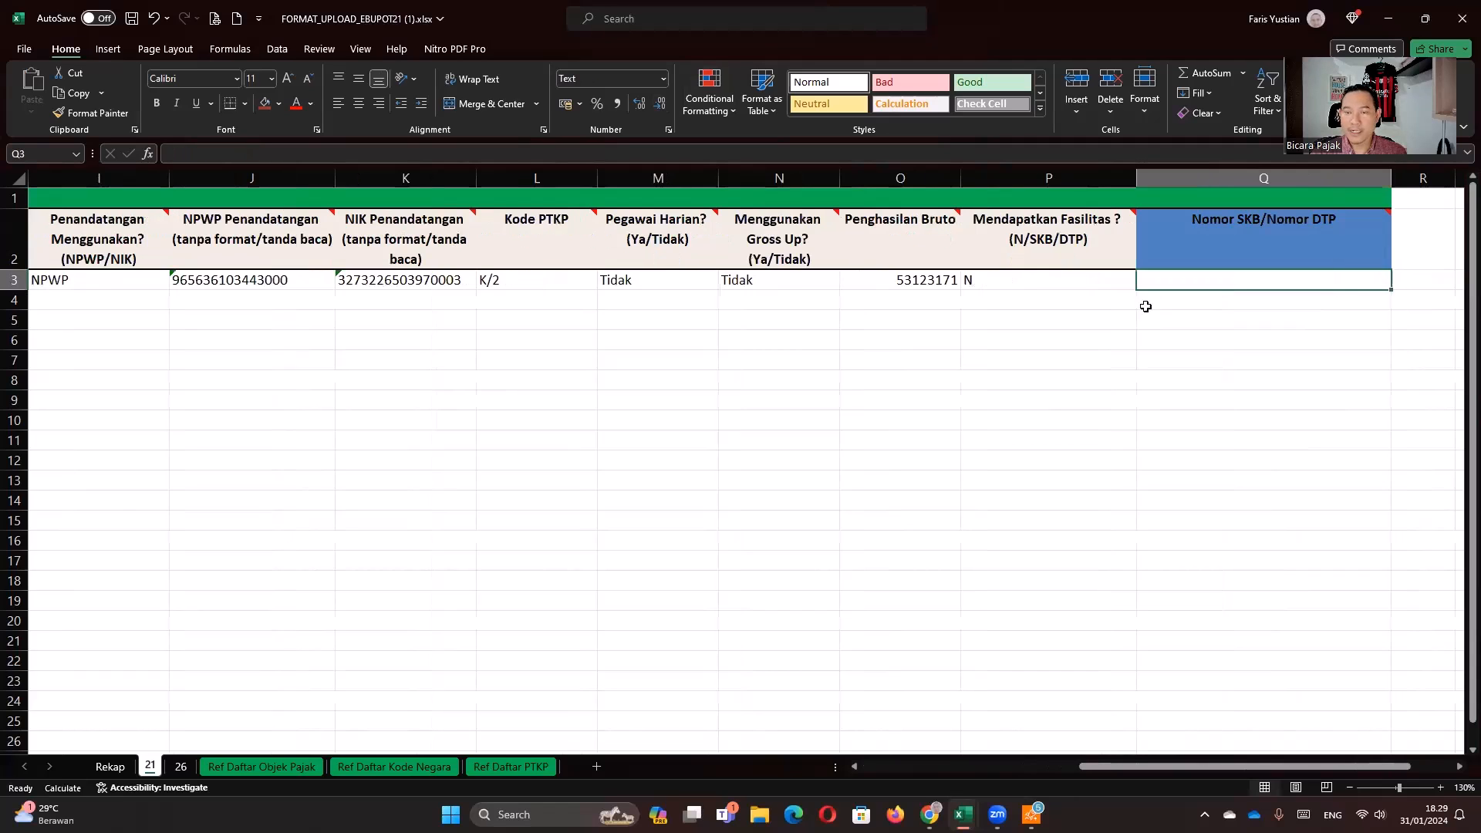
key("Left")
key("Left")
key("Left")
key("Left")
key("Left")
key("Left")
key("Left")
key("Left")
key("Left")
key("Left")
key("Left")
key("Left")
key("Left")
key("Left")
key("Left")
key("Left")
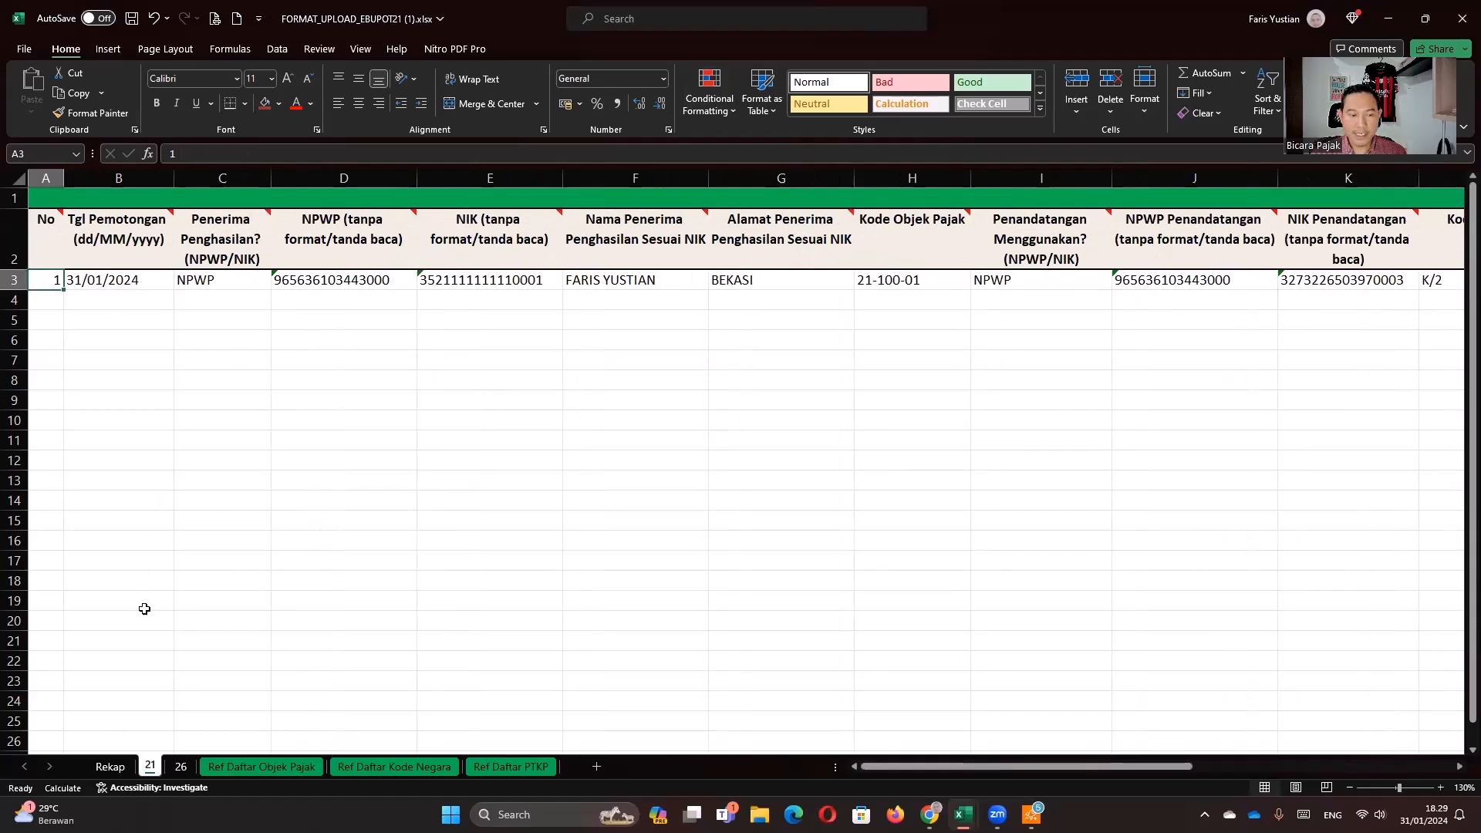
- Compare the Jumlah Bukti Potong PPh Pasal 21 value on the Rekap sheet with the rows on sheet 21
left_click(110, 766)
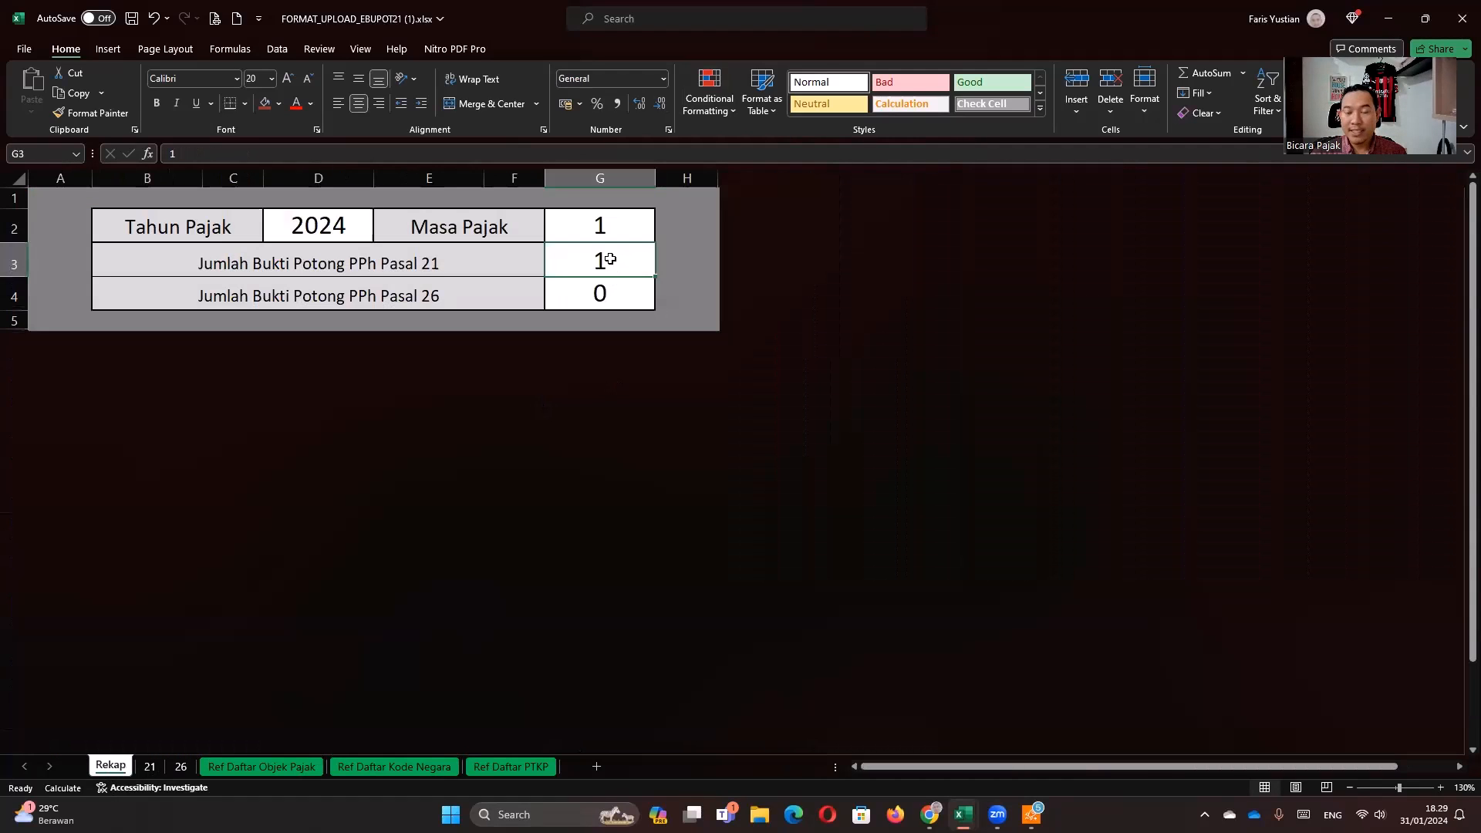
left_click(149, 766)
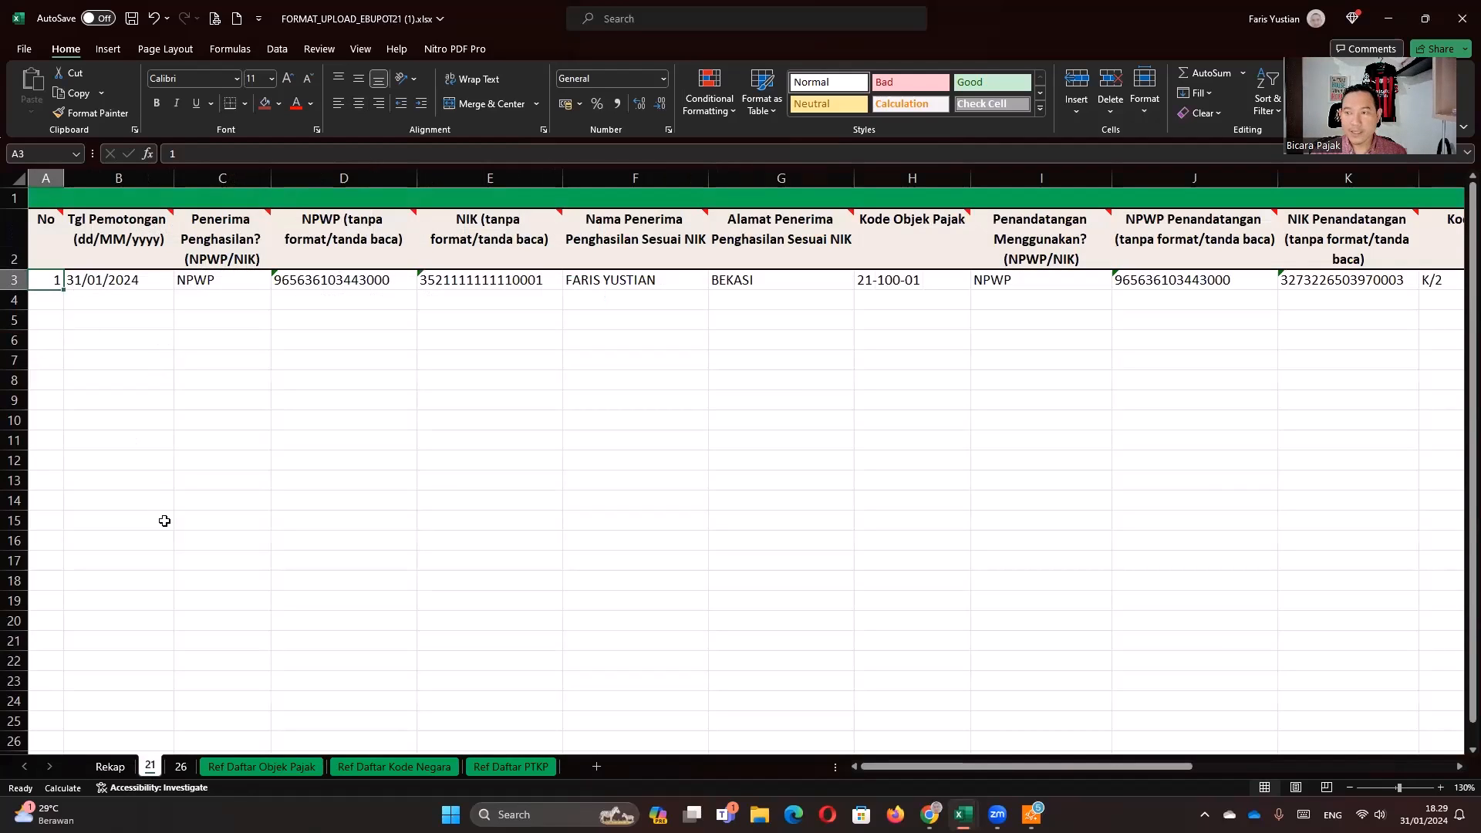
left_click(110, 766)
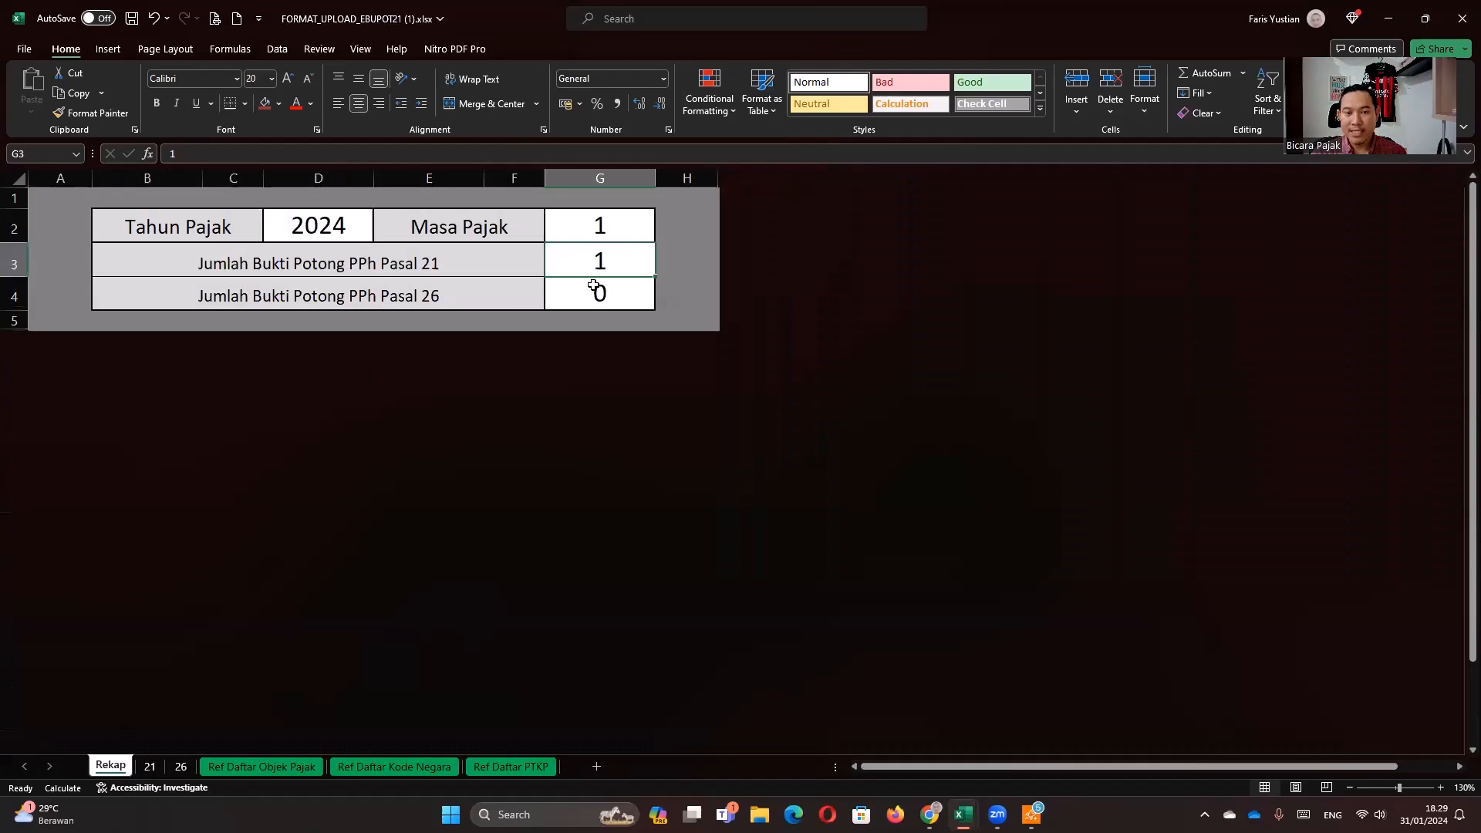
double_click(636, 269)
key("Return")
key("Up")
key("Up")
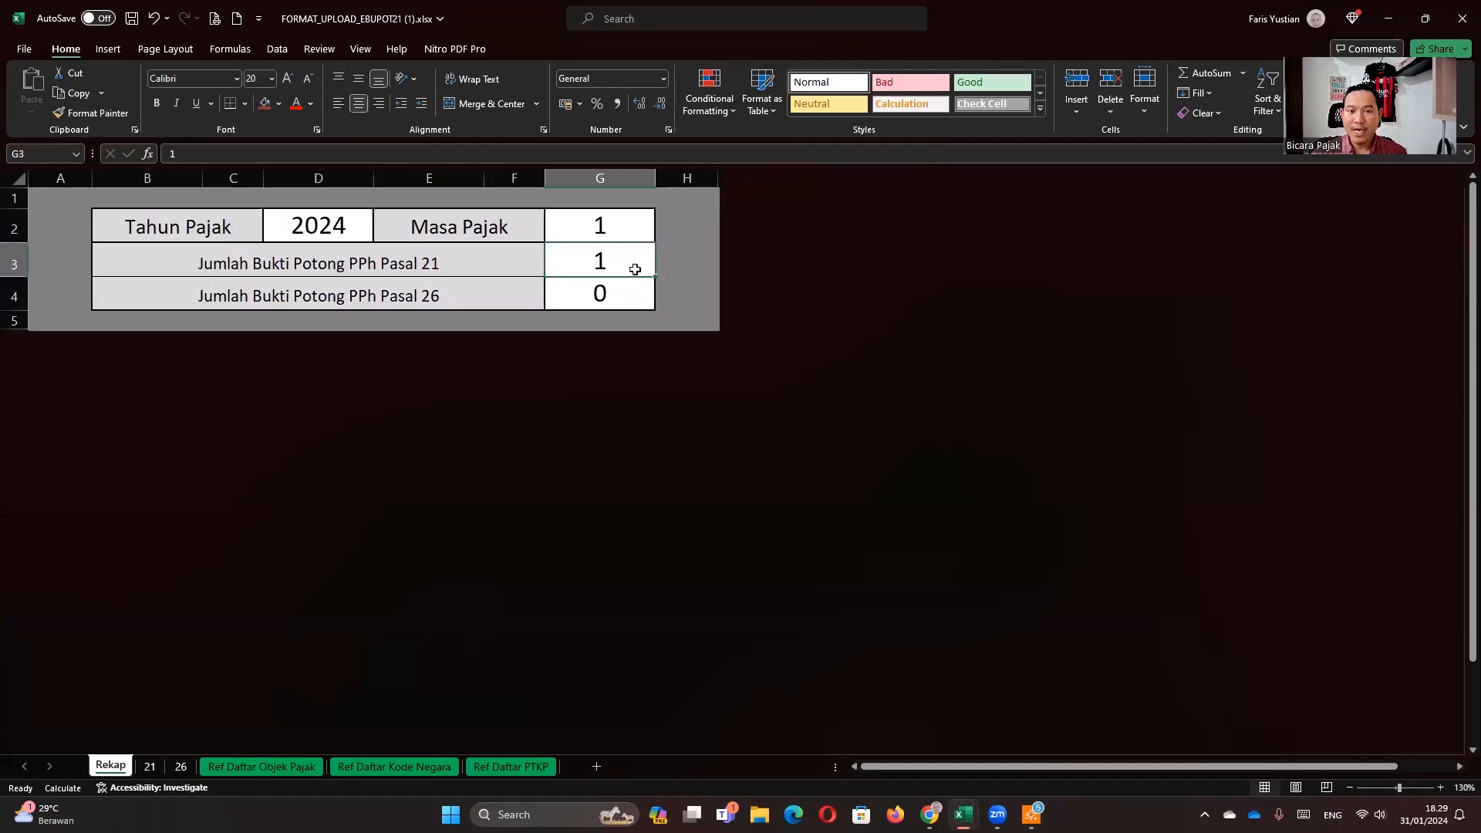
- Try 2 as the Masa Pajak in cell G2 of the Rekap sheet, and set it back to 1
type("2")
key("Return")
key("Up")
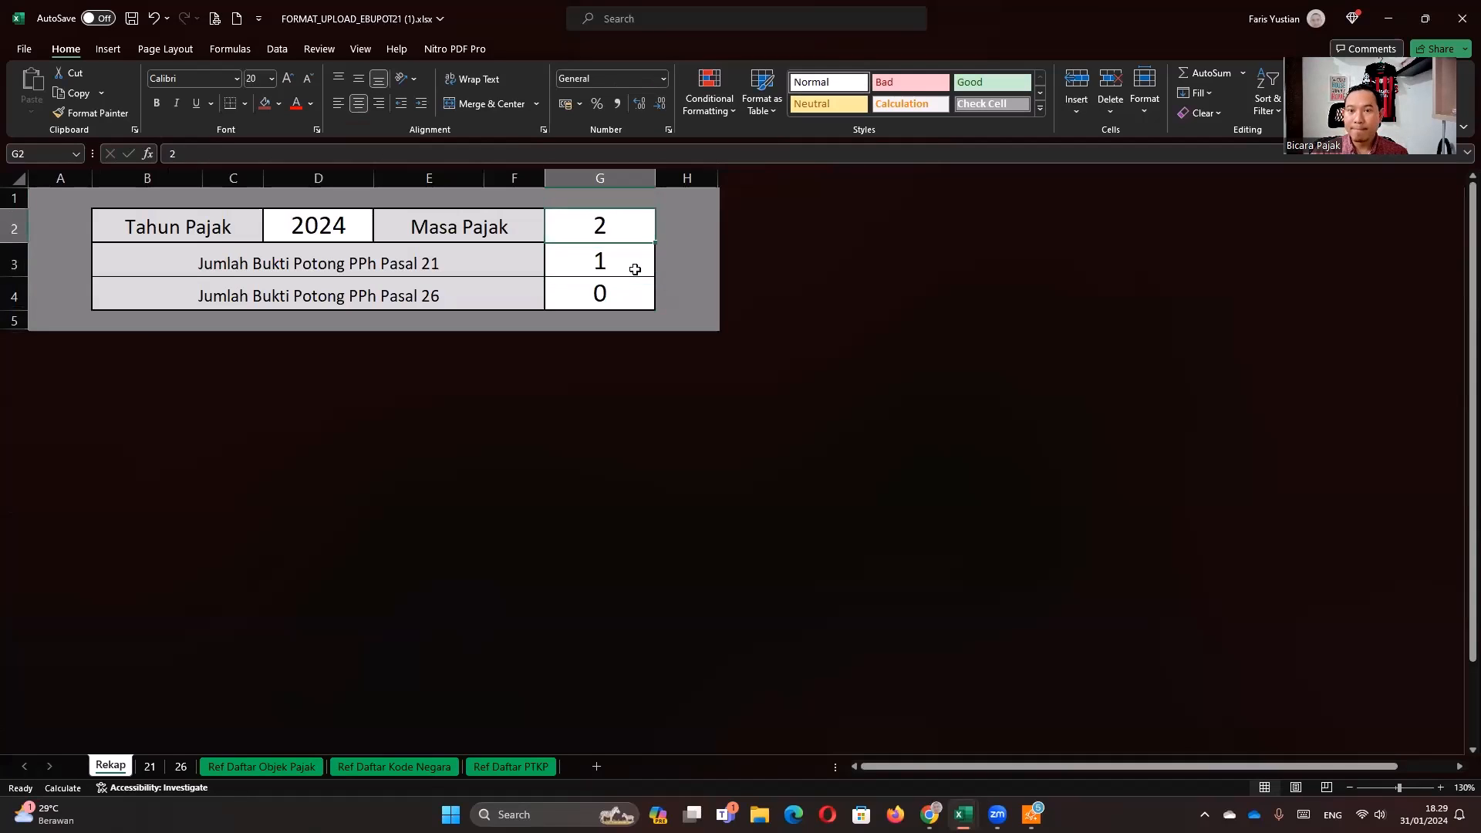
type("1")
key("Return")
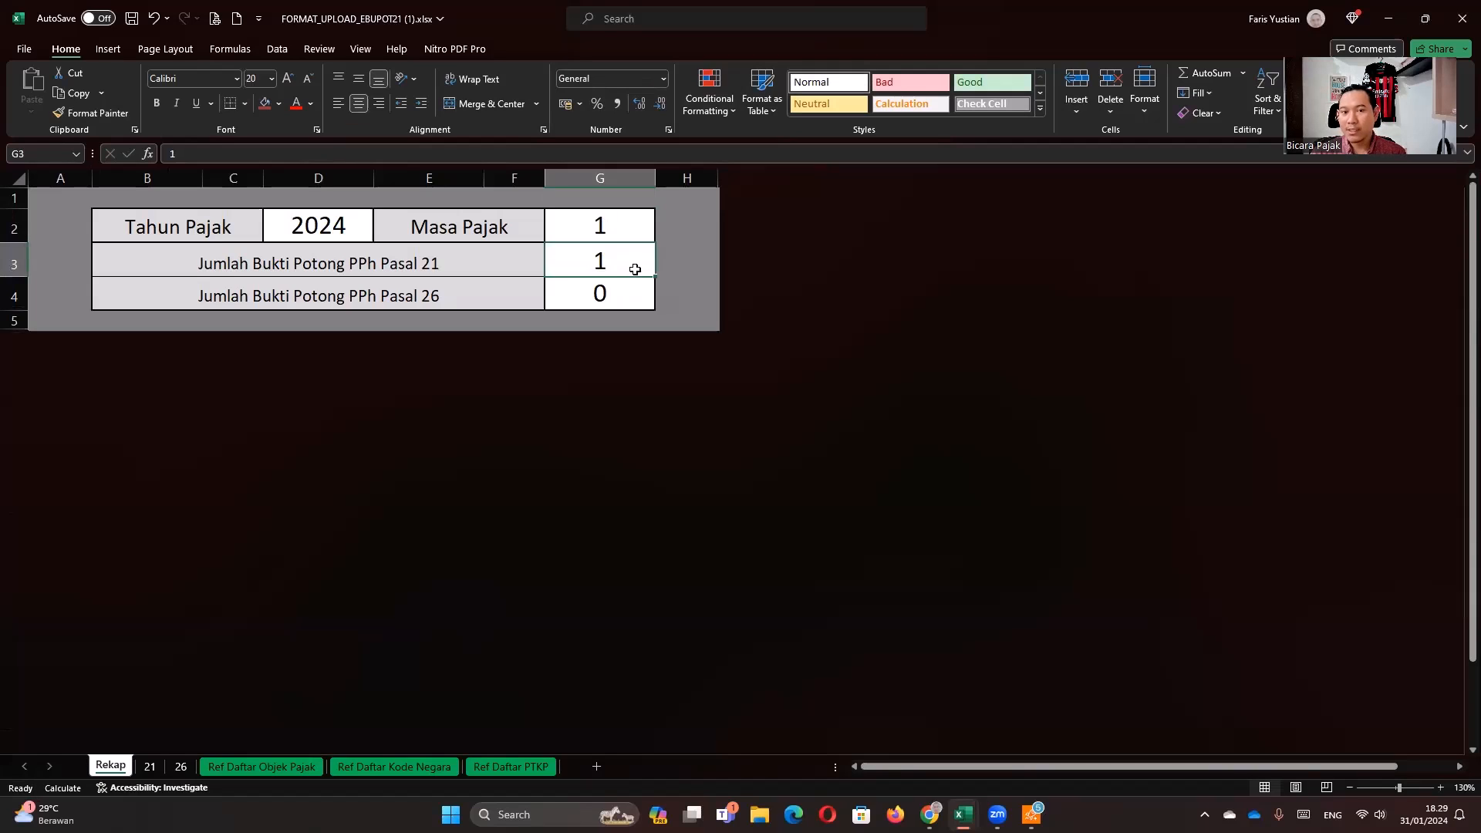
key("Up")
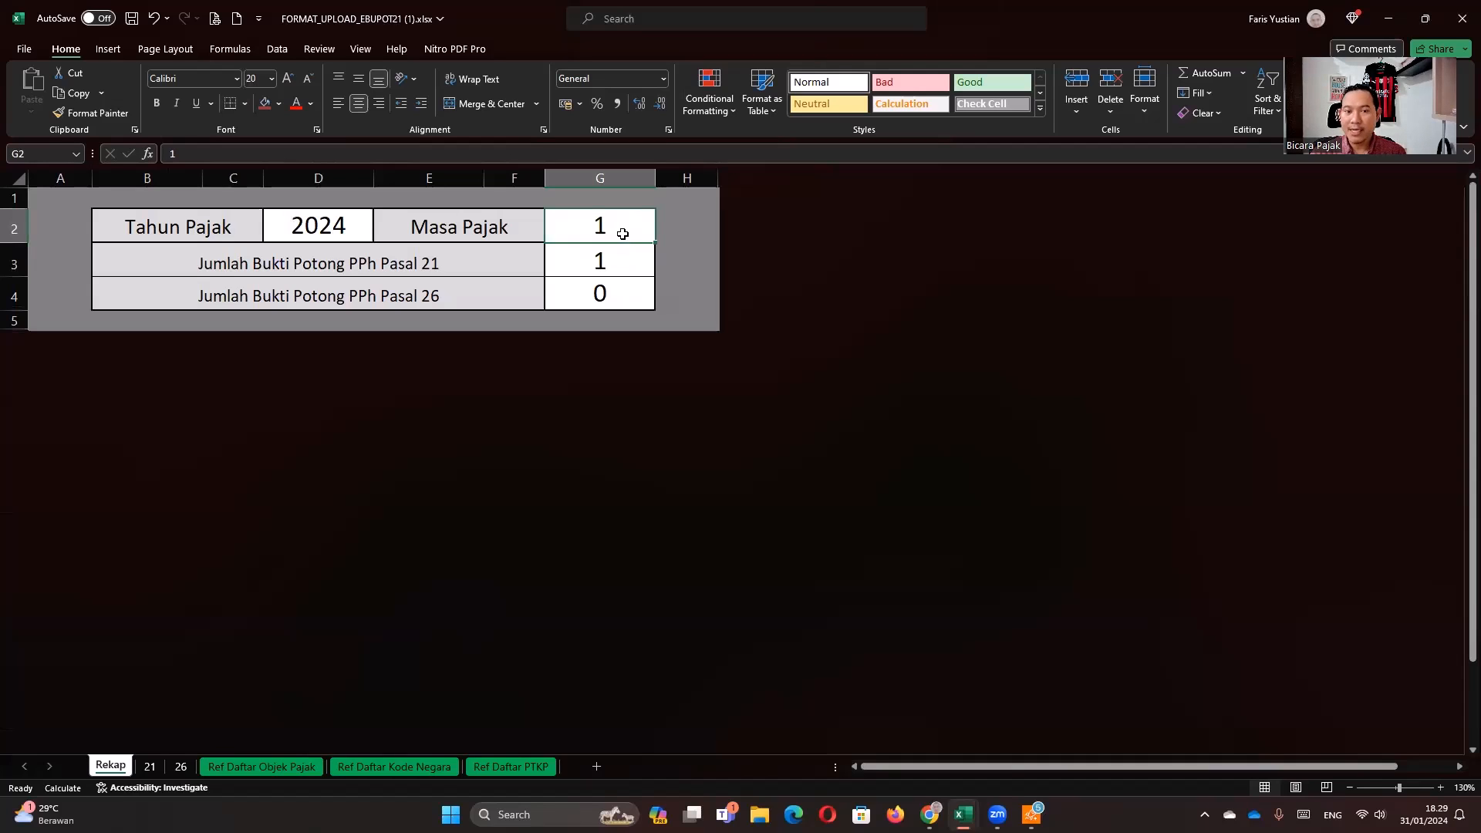
- Delete the sample entry in row 3 of sheet 26, in line with the PPh Pasal 26 count on the Rekap sheet
left_click(610, 260)
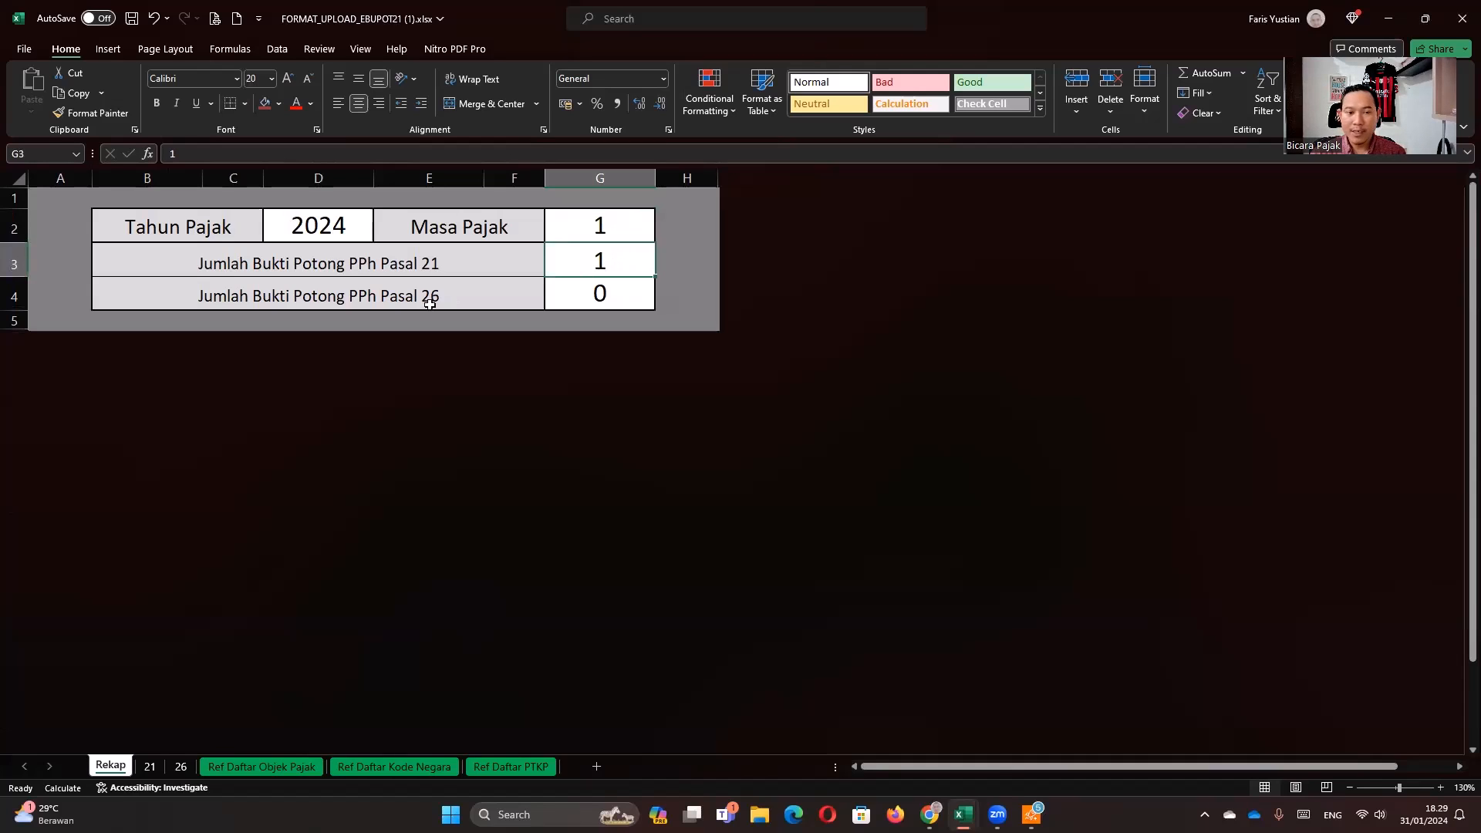
left_click(599, 294)
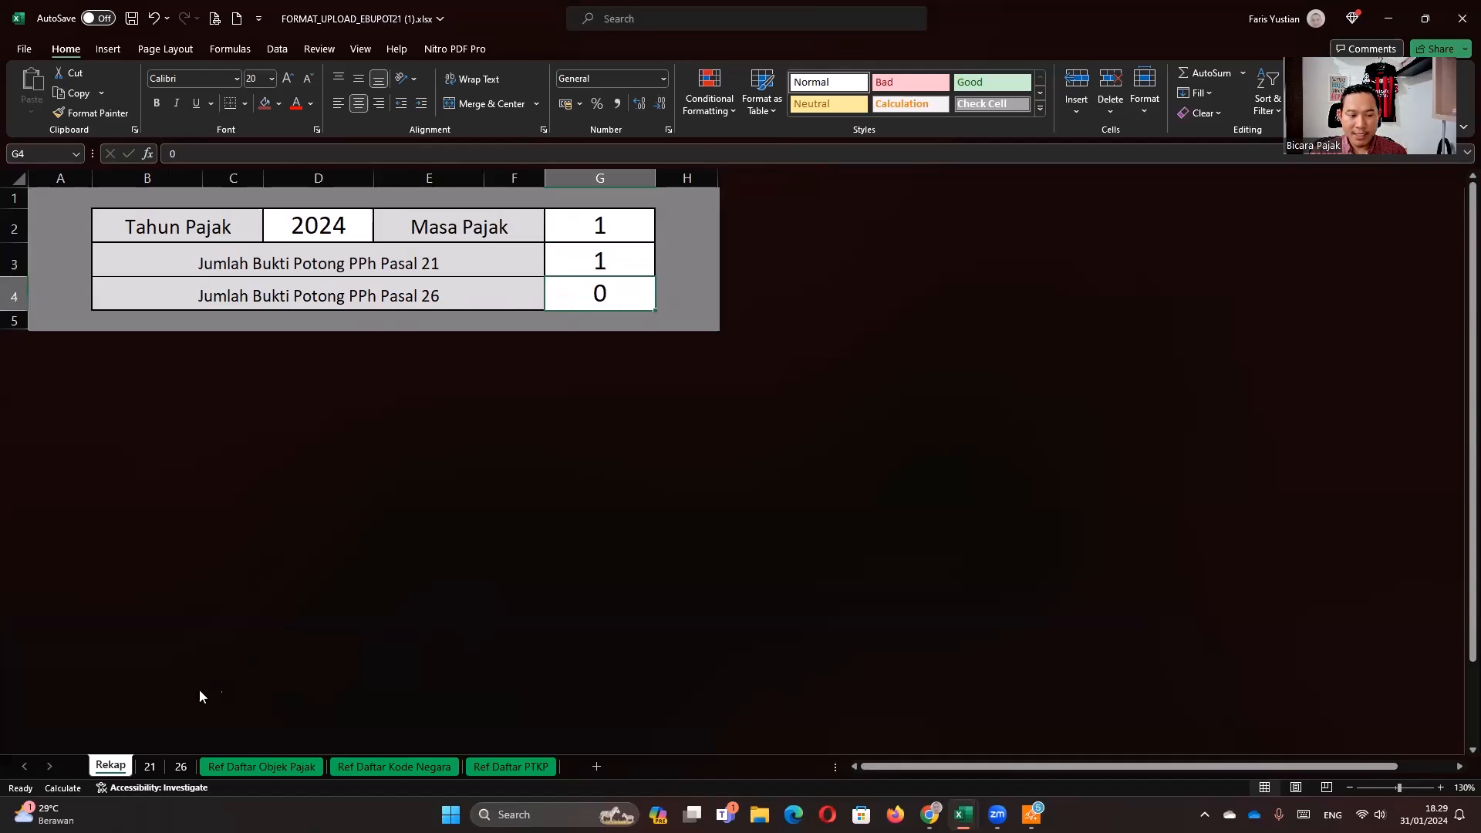
left_click(180, 765)
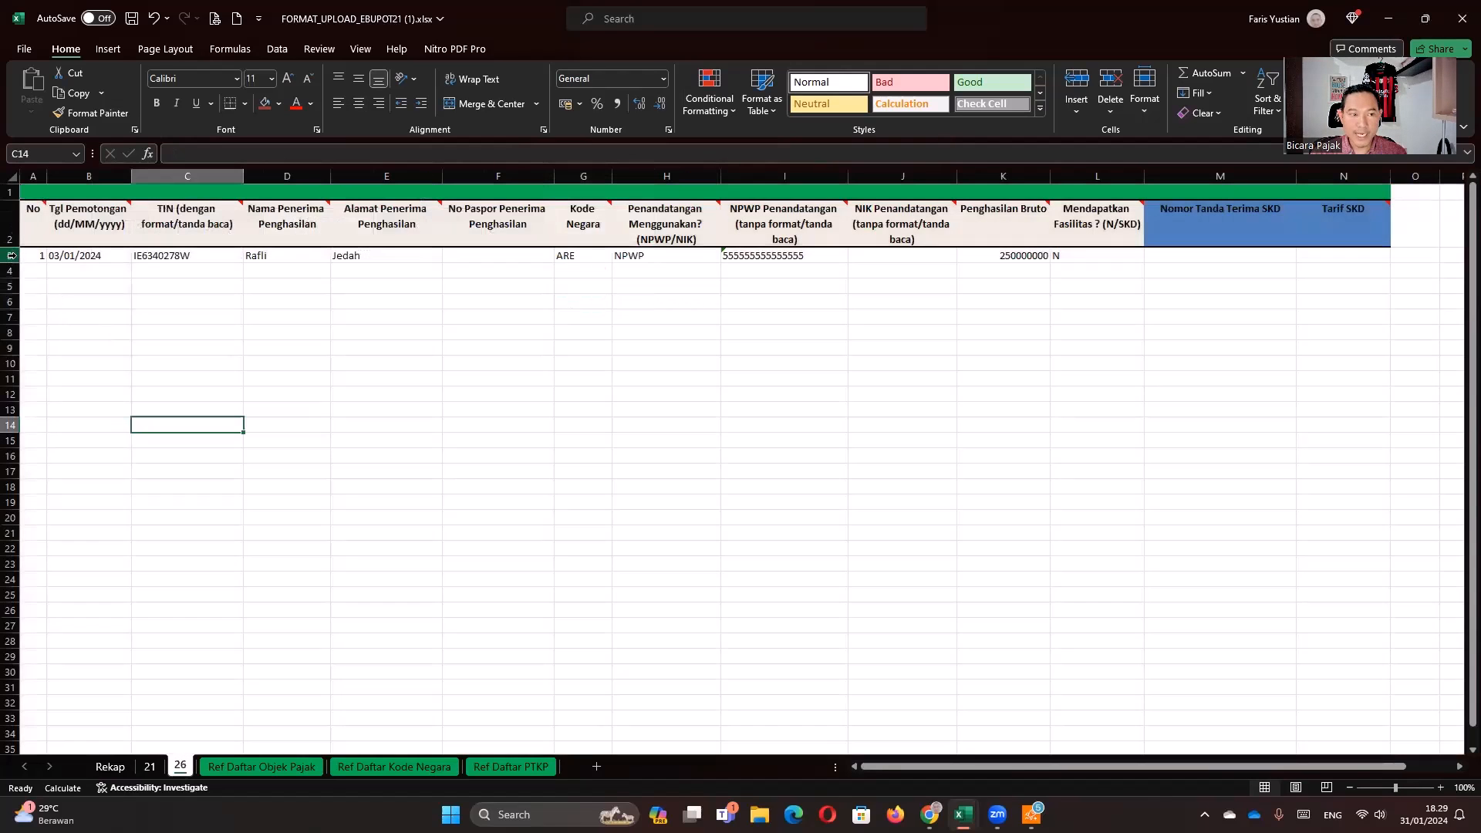
left_click(11, 256)
right_click(12, 255)
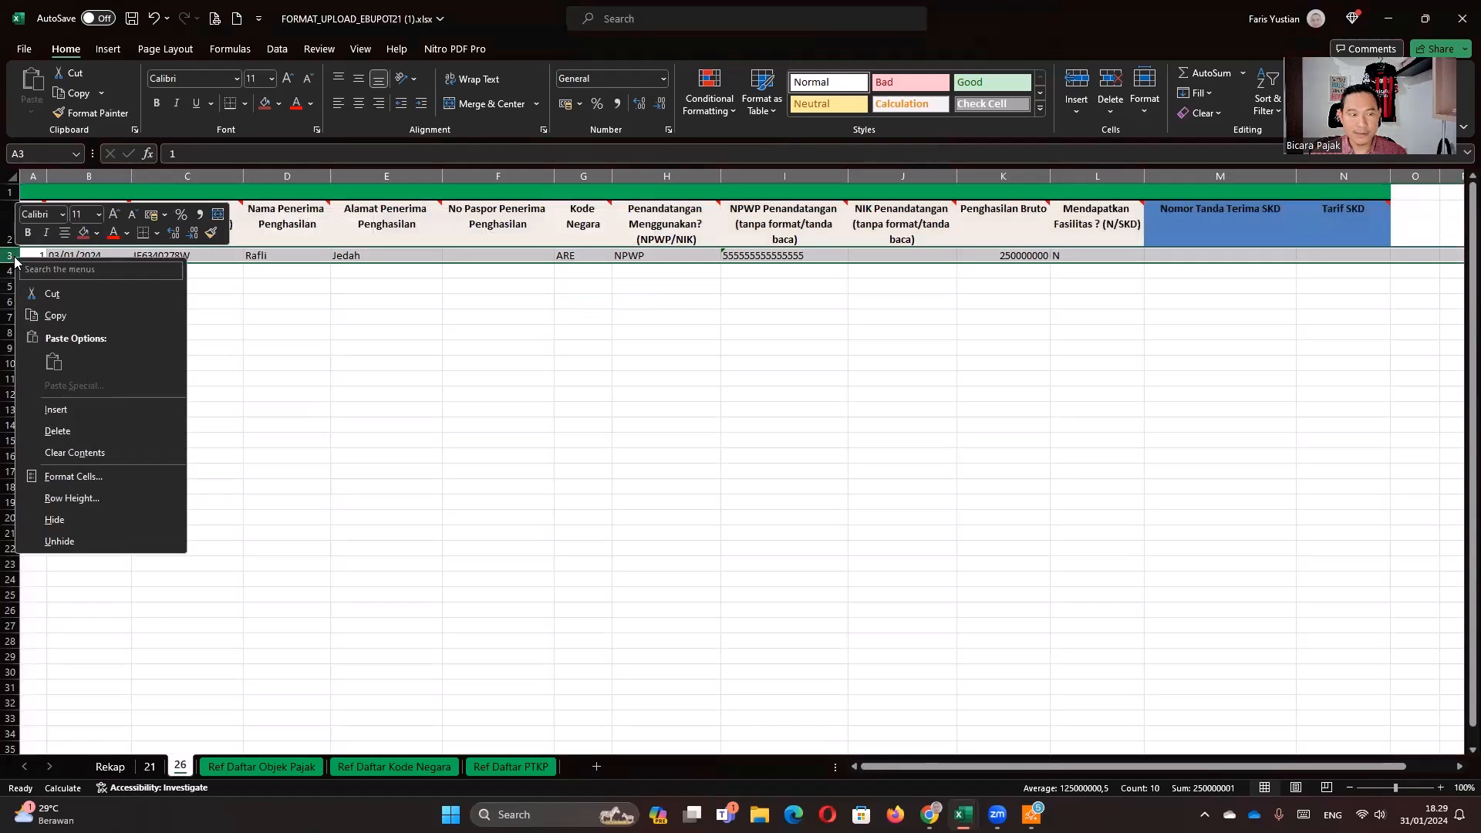
left_click(62, 430)
left_click(343, 440)
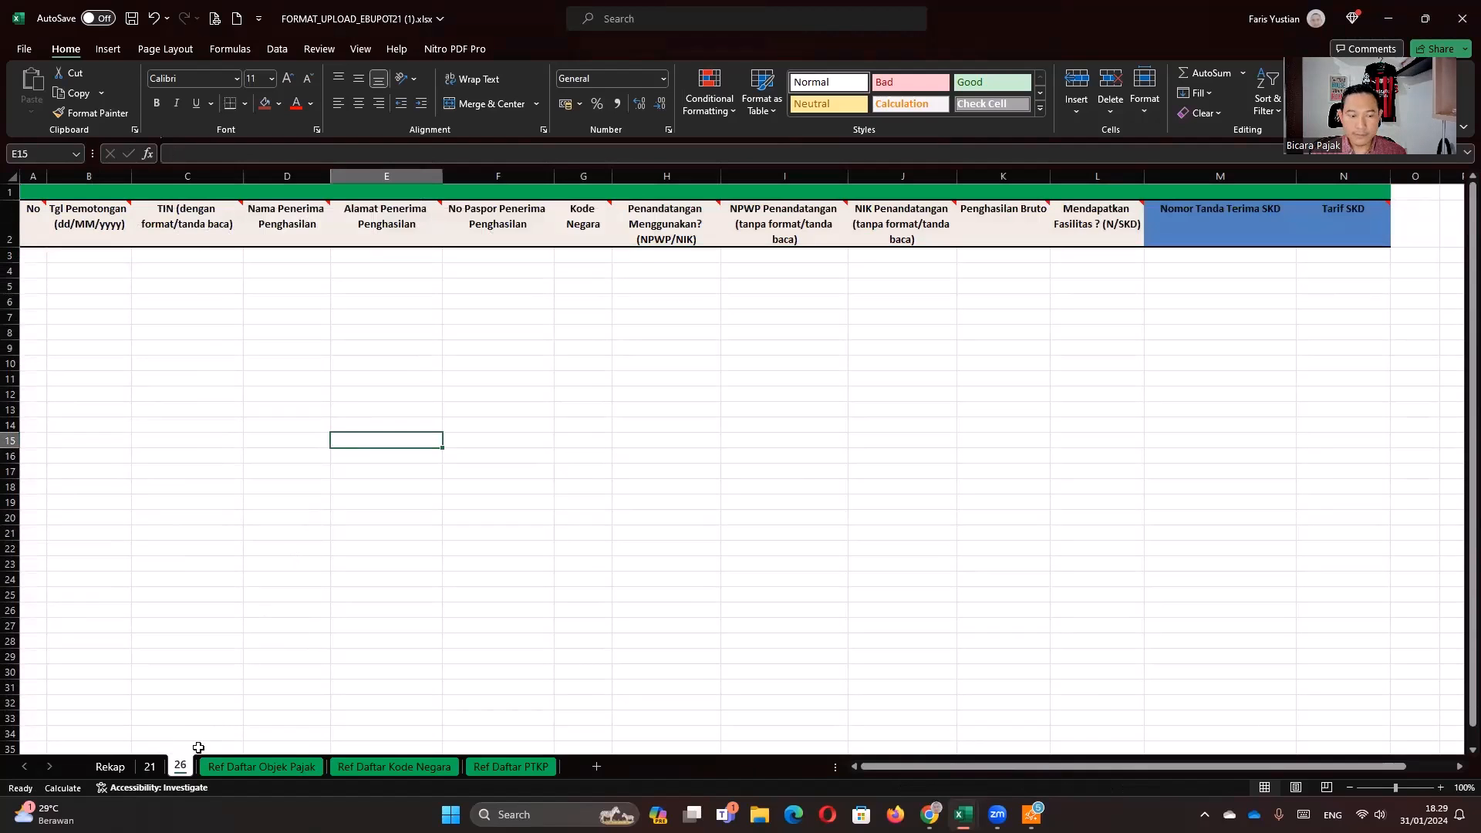
- Try writing the Tgl Pemotongan in cell B3 of sheet 21 with dashes, as 31-01-2024
left_click(110, 766)
left_click(149, 765)
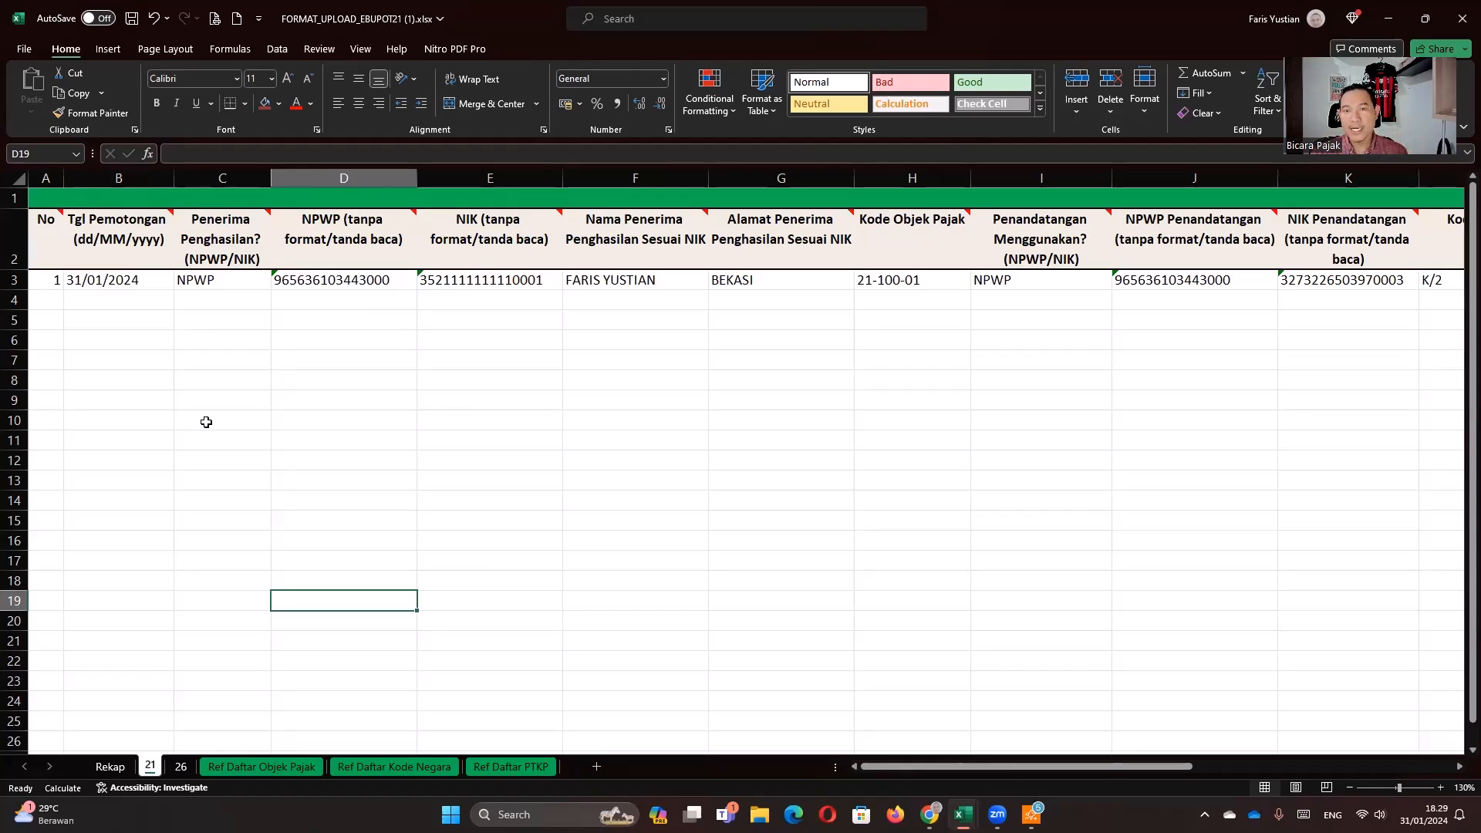
left_click(116, 279)
mouse_move(121, 232)
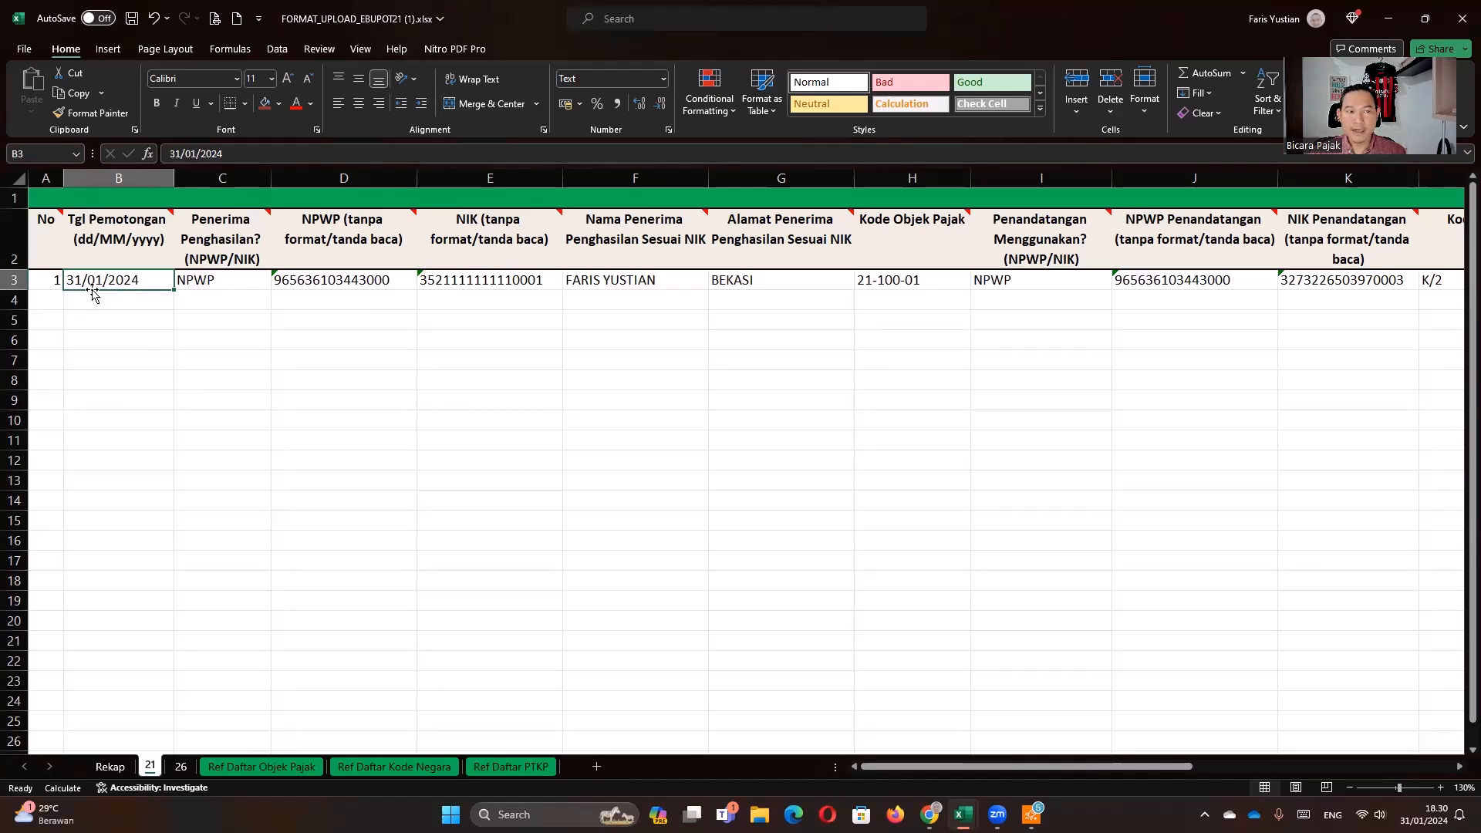
key("BackSpace")
type("-")
key("BackSpace")
type("-01-")
key("Return")
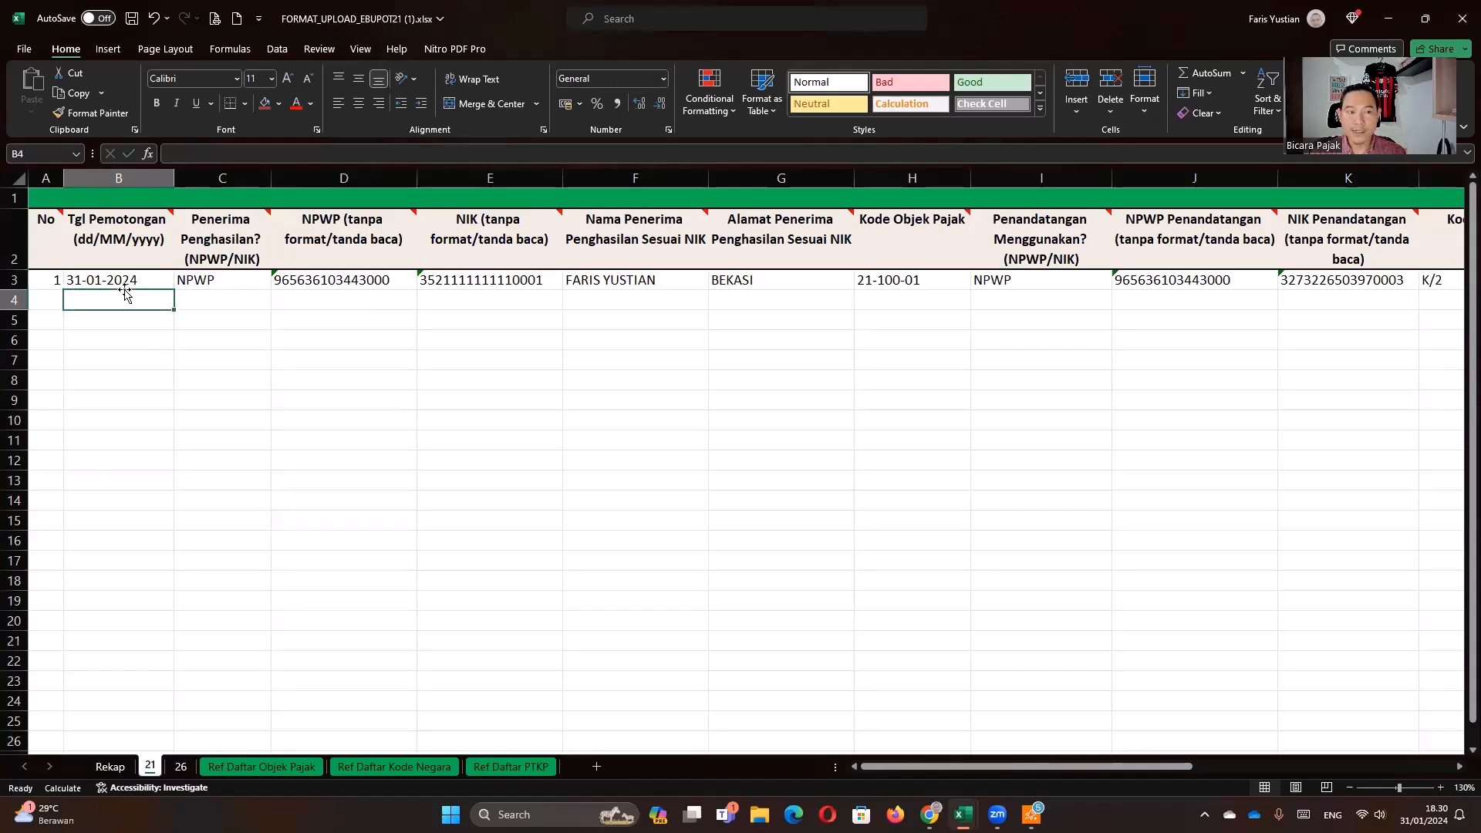
- Restore the slashes in the Tgl Pemotongan of cell B3, as 31/01/2024
left_click(128, 280)
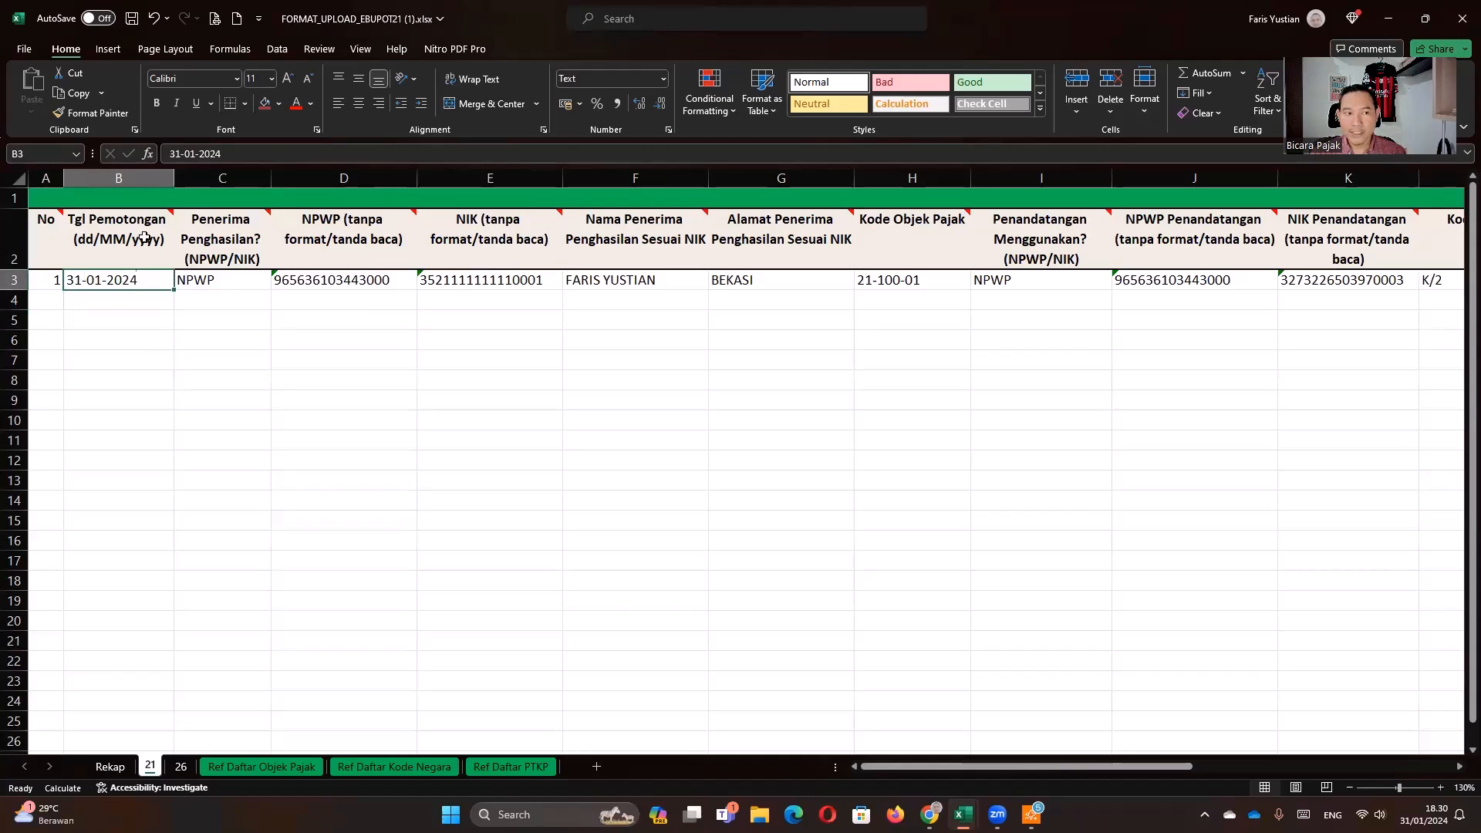
left_click(188, 152)
key("BackSpace")
type("/")
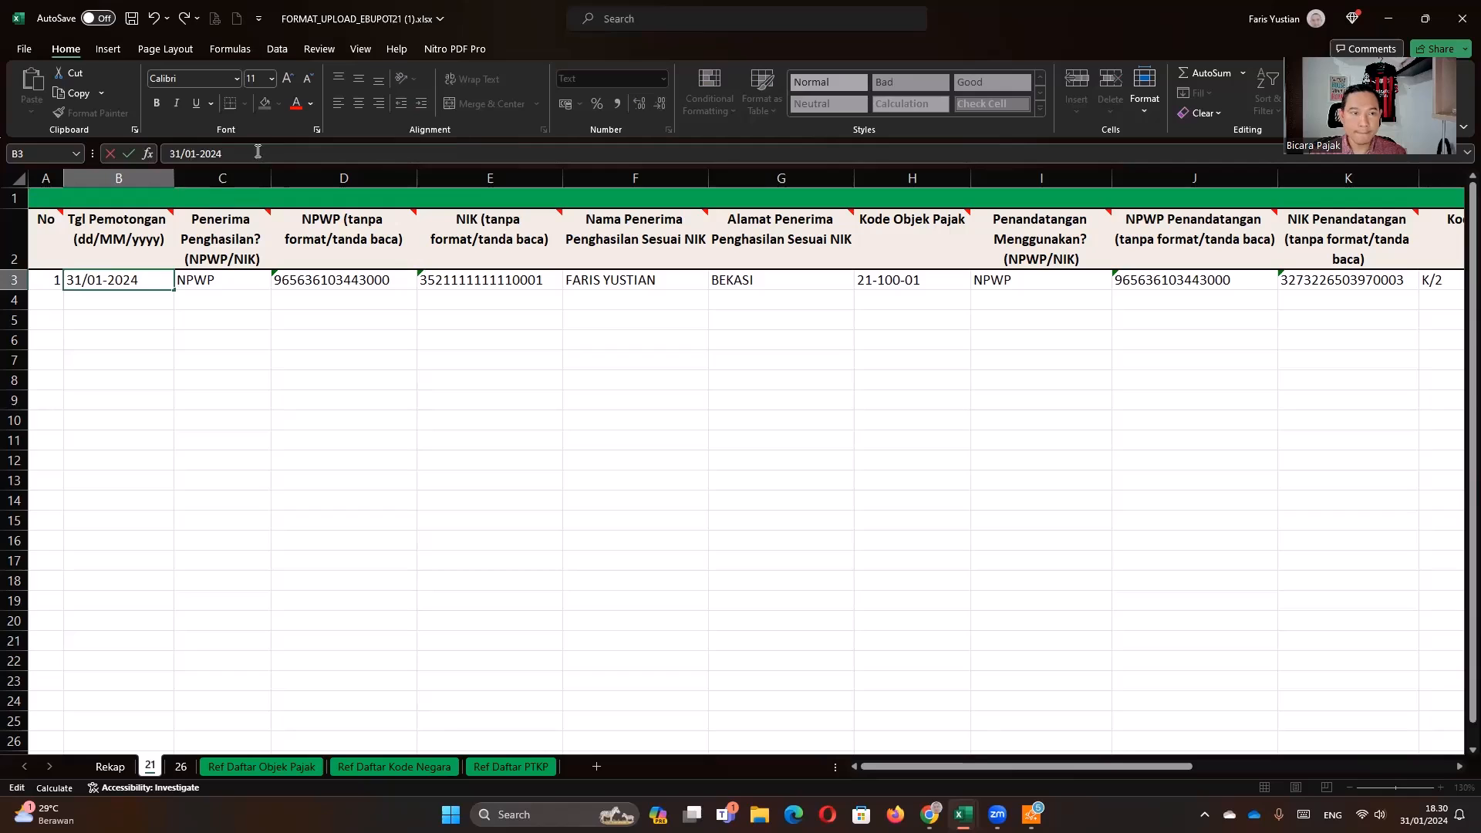
key("Right")
key("Right")
key("Right")
key("BackSpace")
type("/")
key("Return")
left_click(209, 306)
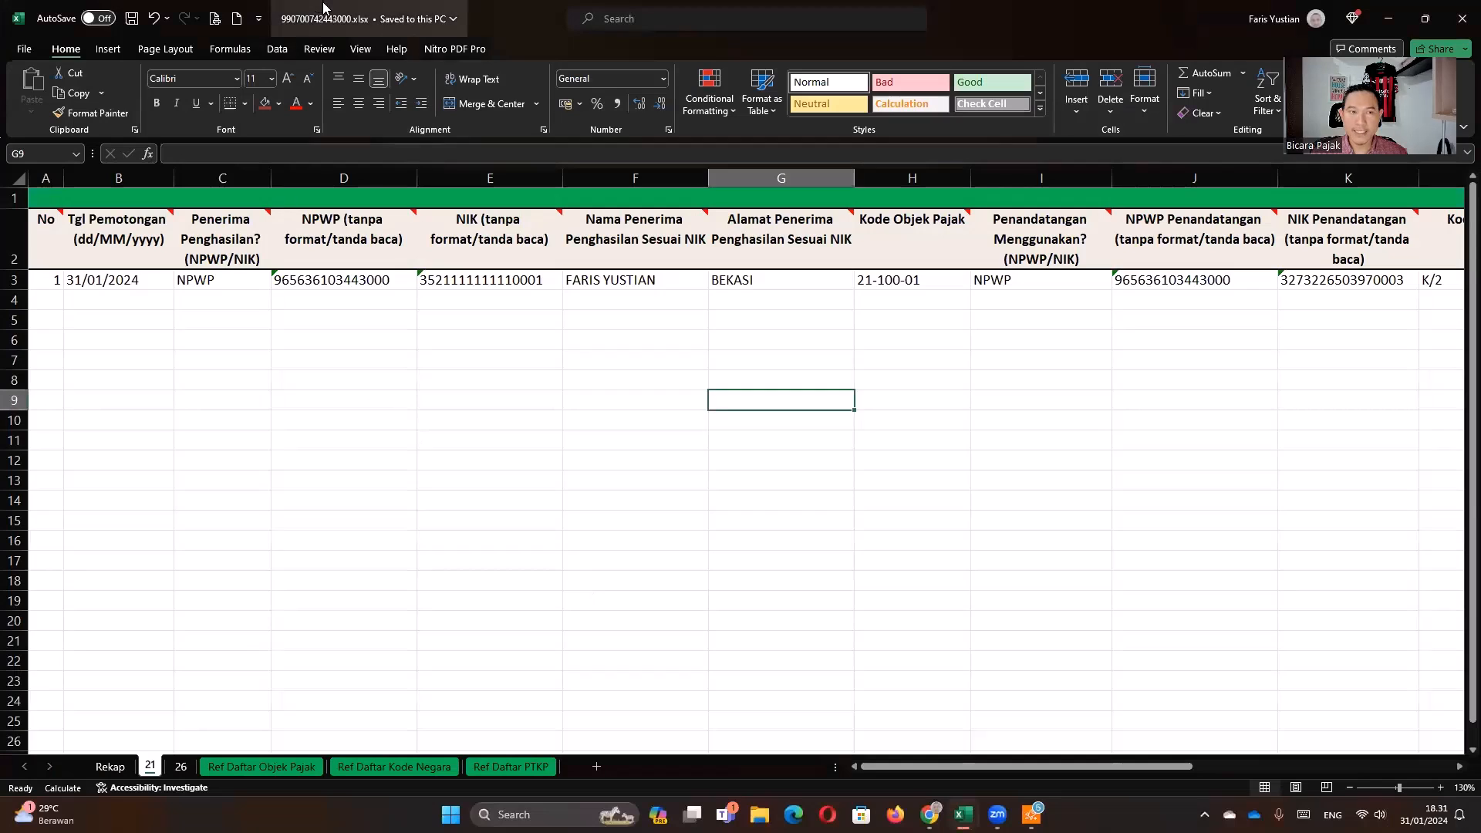
- Close the filled upload workbook named after the company's NPWP and return to the PPh 21 calculation workbook
left_click(379, 441)
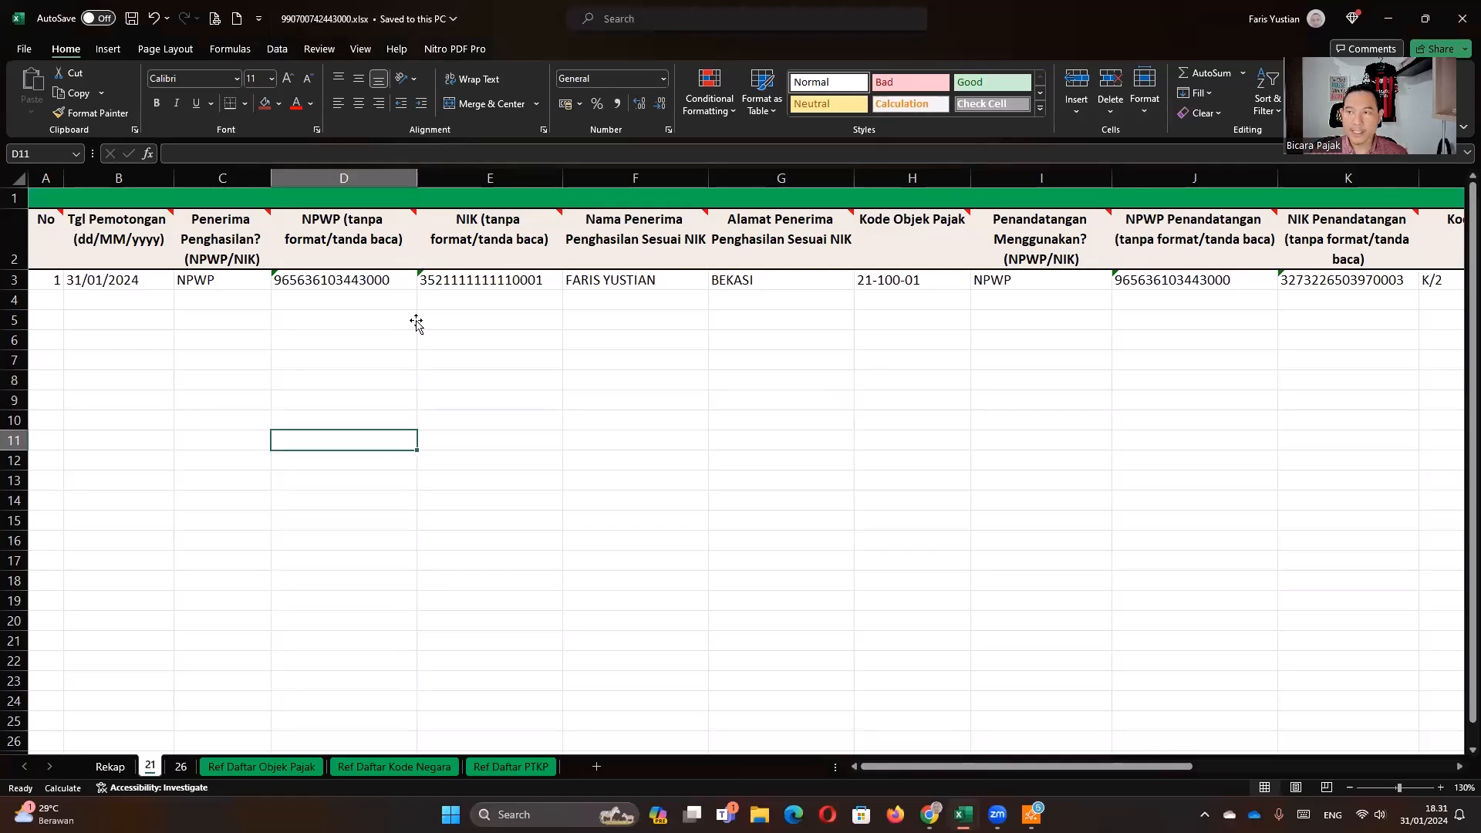
scroll(416, 324, "down", 2)
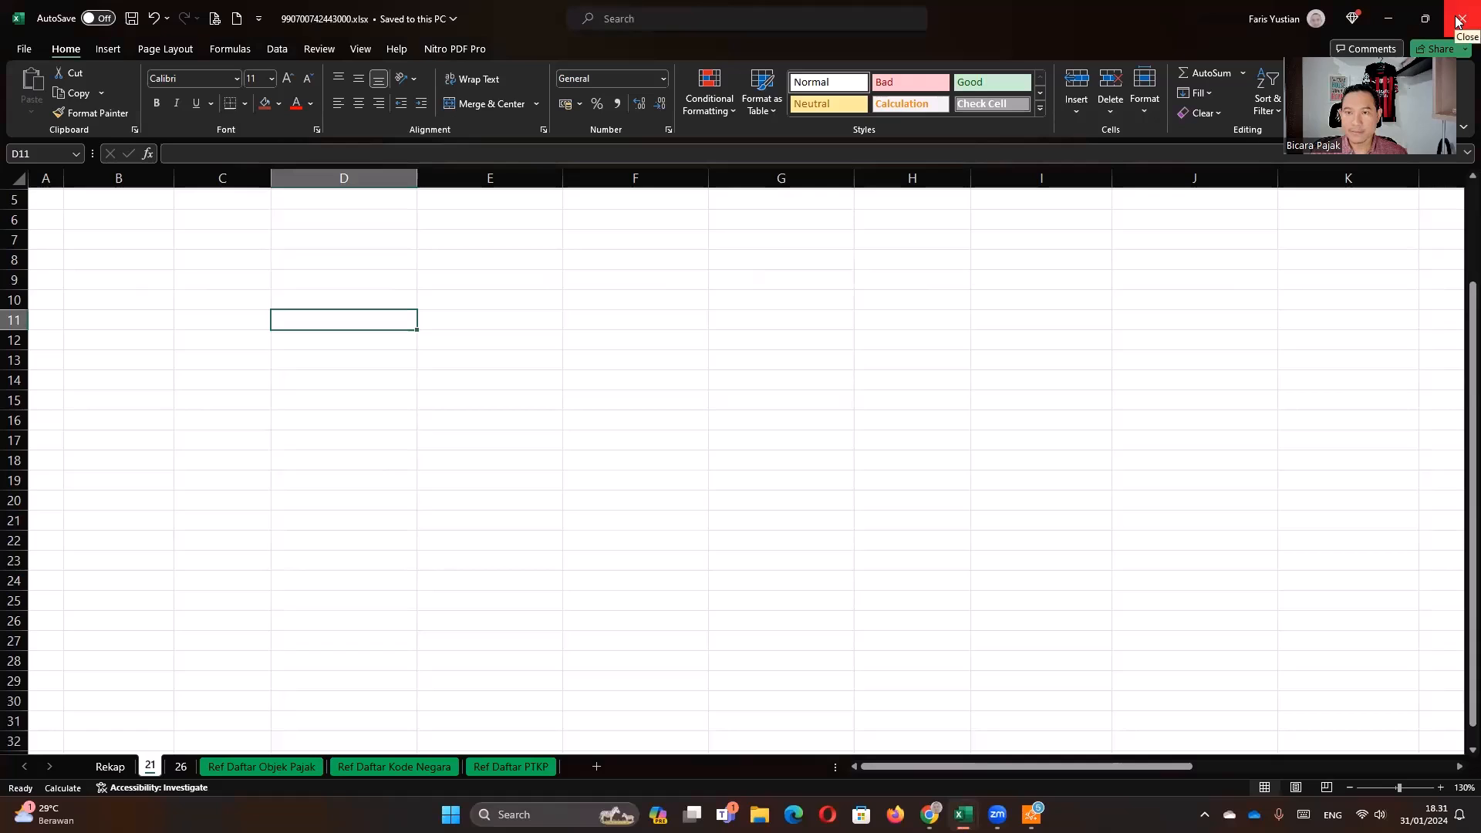
left_click(1459, 19)
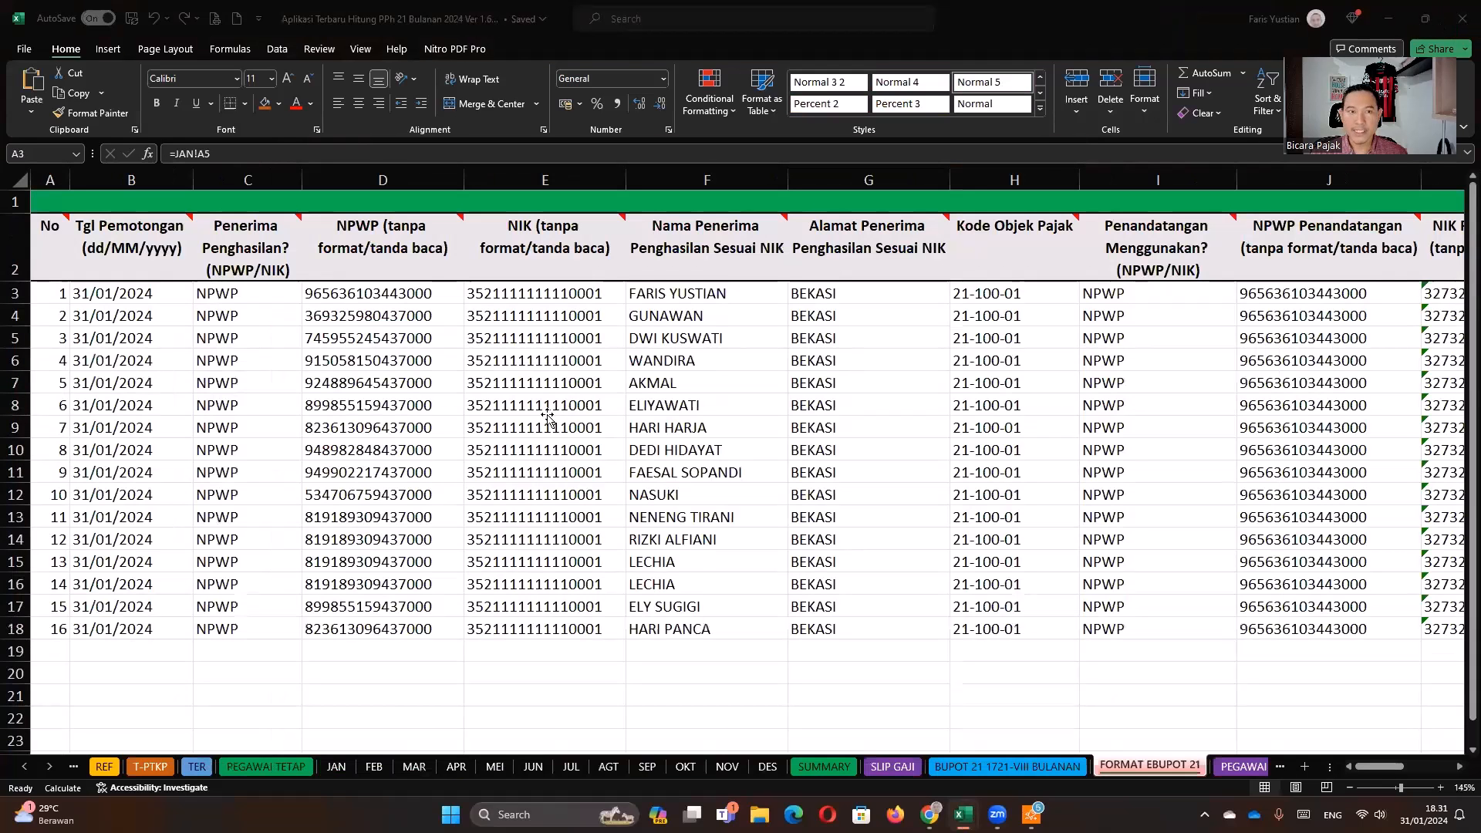
left_click(456, 447)
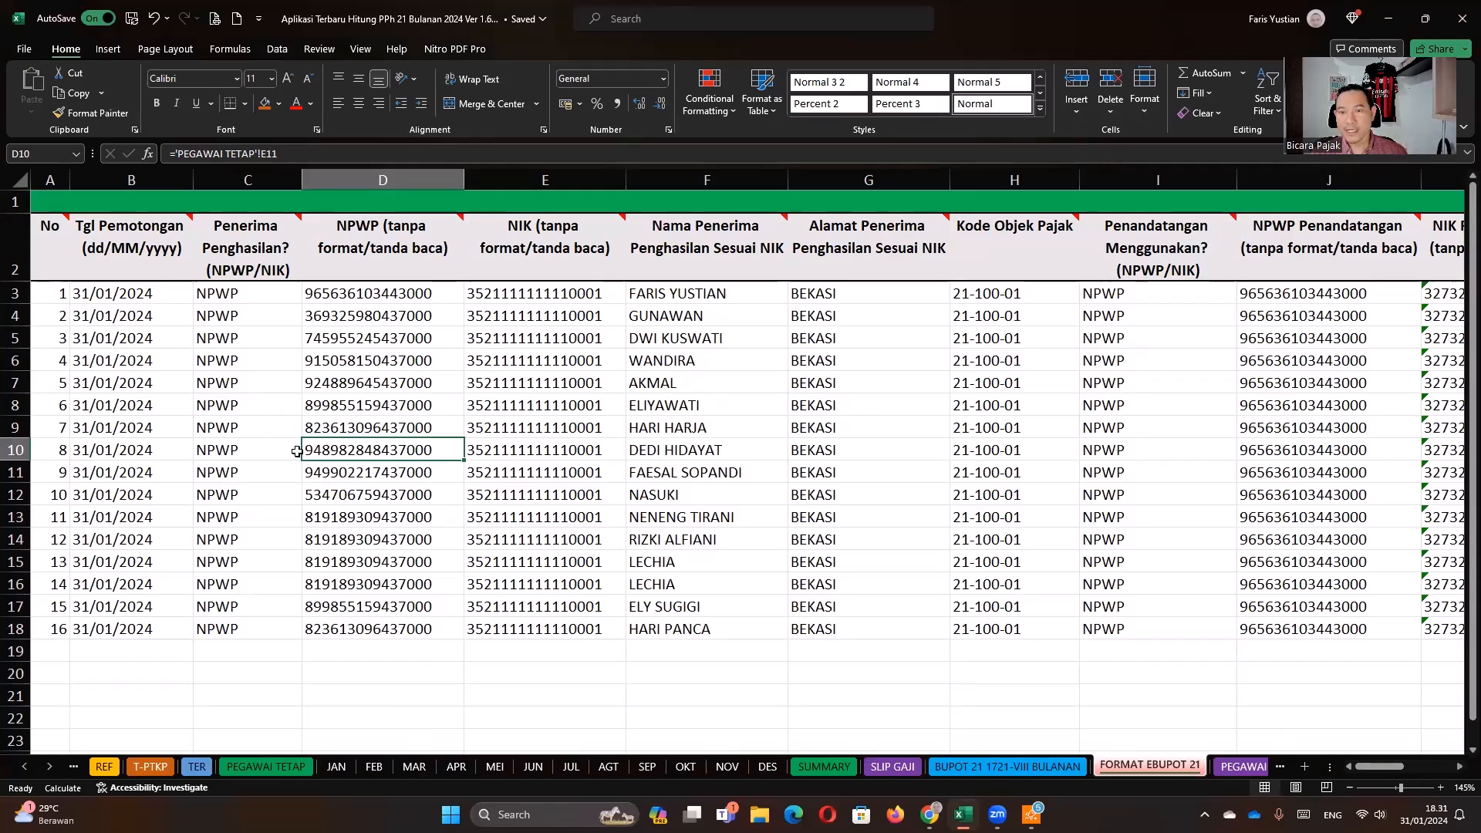
- Switch to the e-Bupot import form in Chrome and select Bulanan dan Final/Tidak Final, Tahun Pajak 2024 and Masa Pajak Januari
mouse_move(929, 814)
left_click(929, 737)
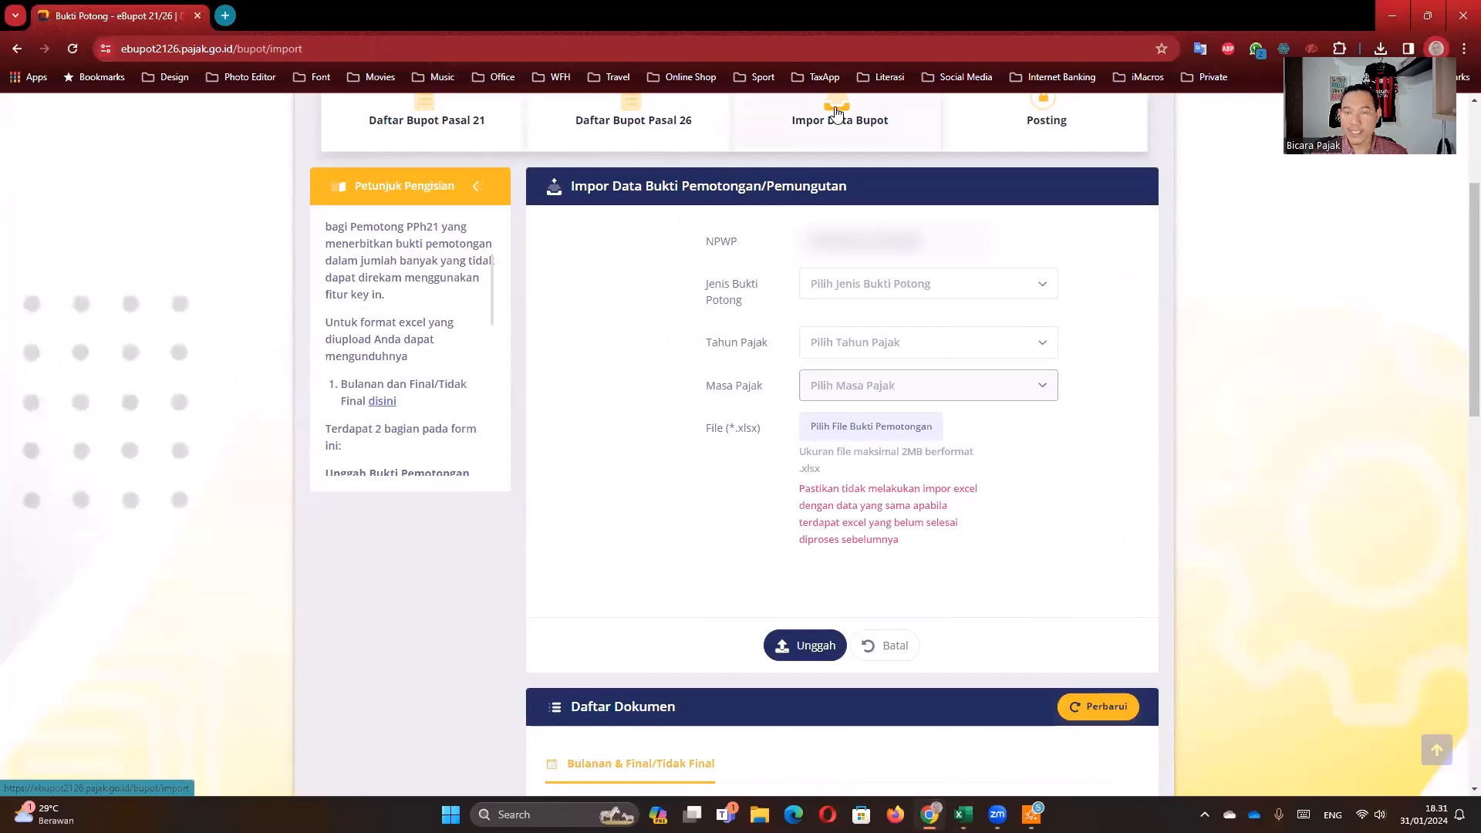
scroll(839, 122, "down", 1)
scroll(661, 301, "down", 3)
scroll(694, 270, "up", 2)
left_click(859, 240)
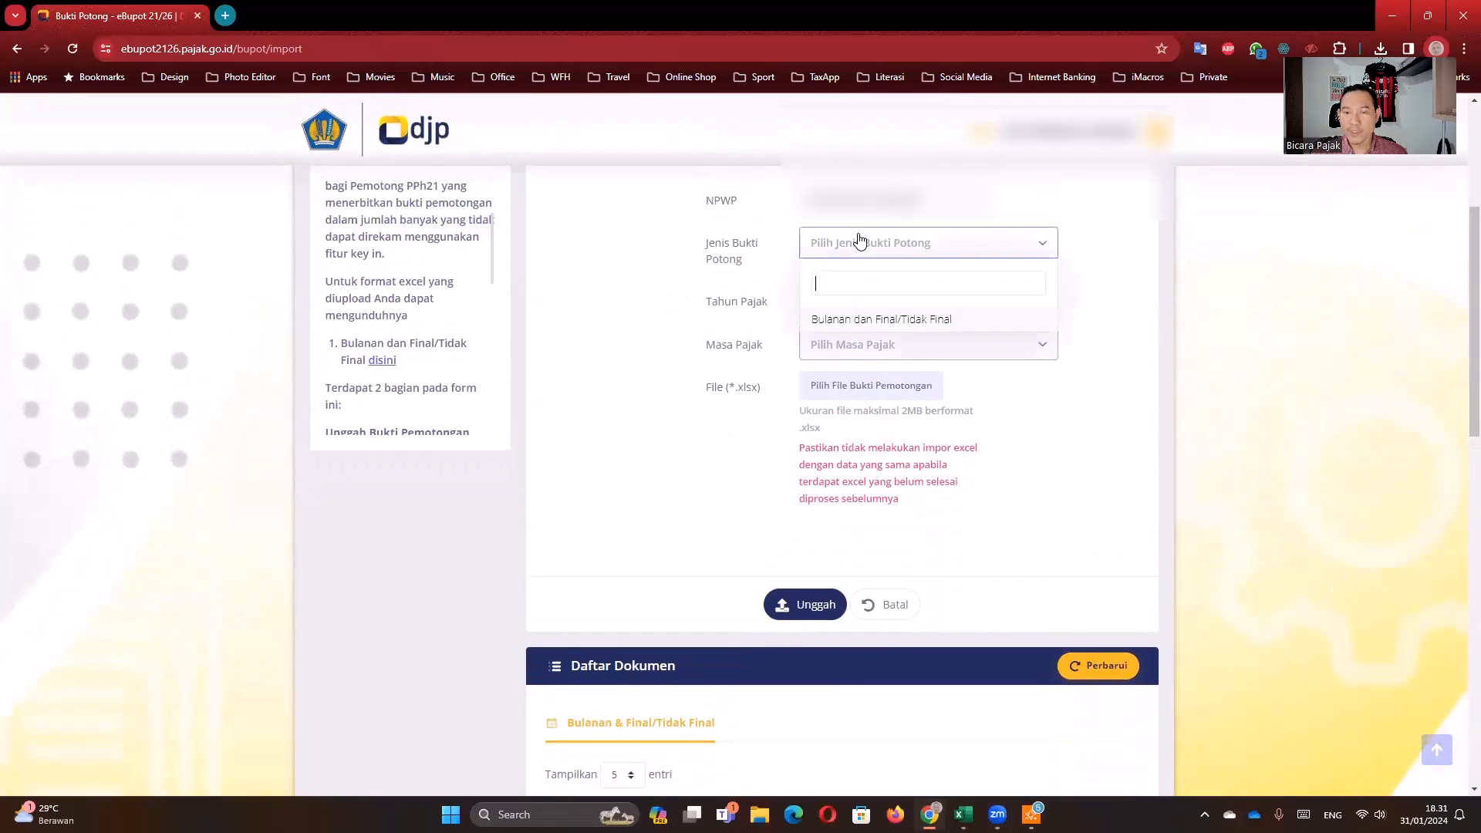
left_click(848, 321)
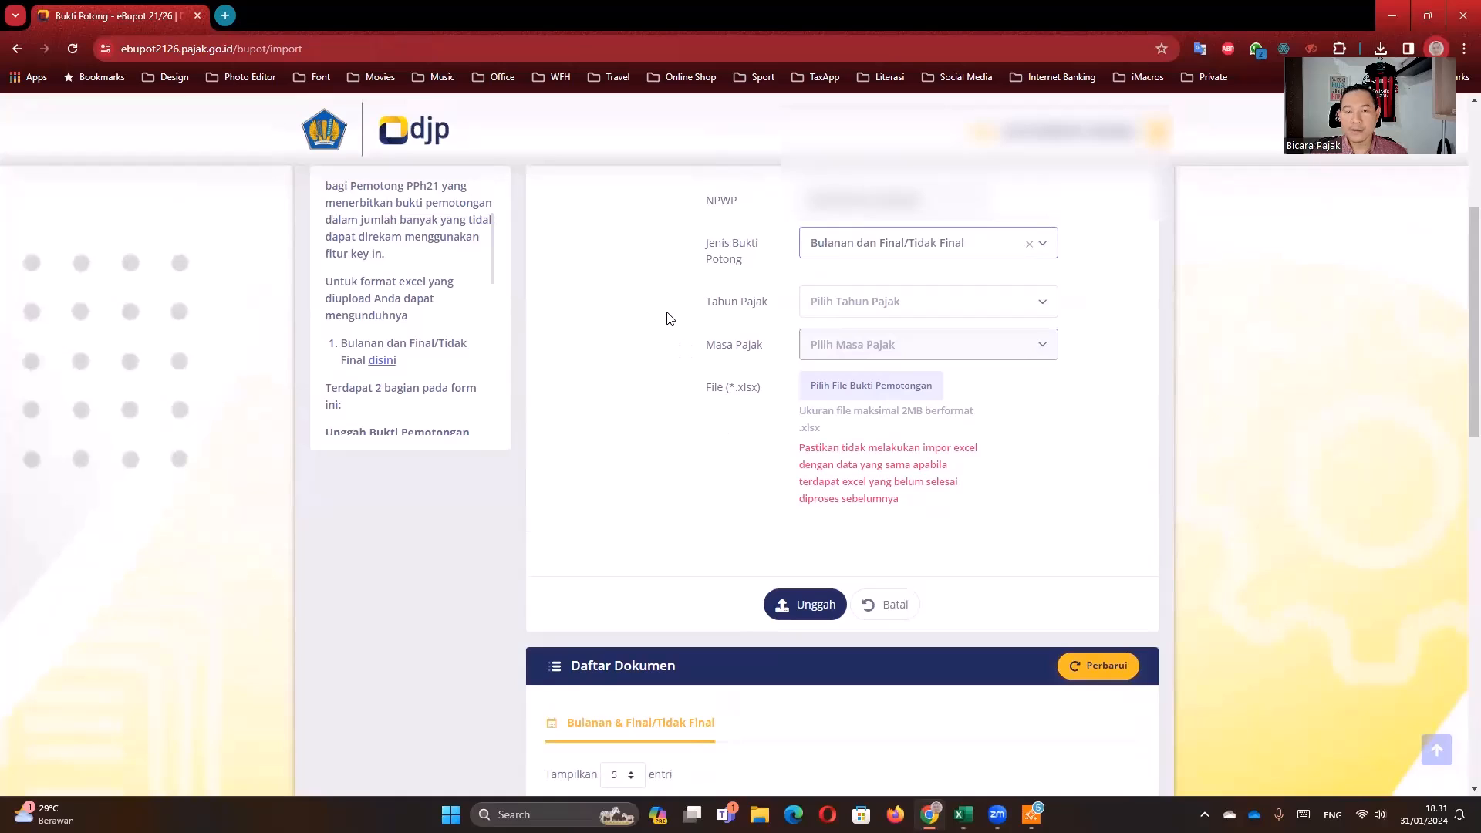
left_click(835, 312)
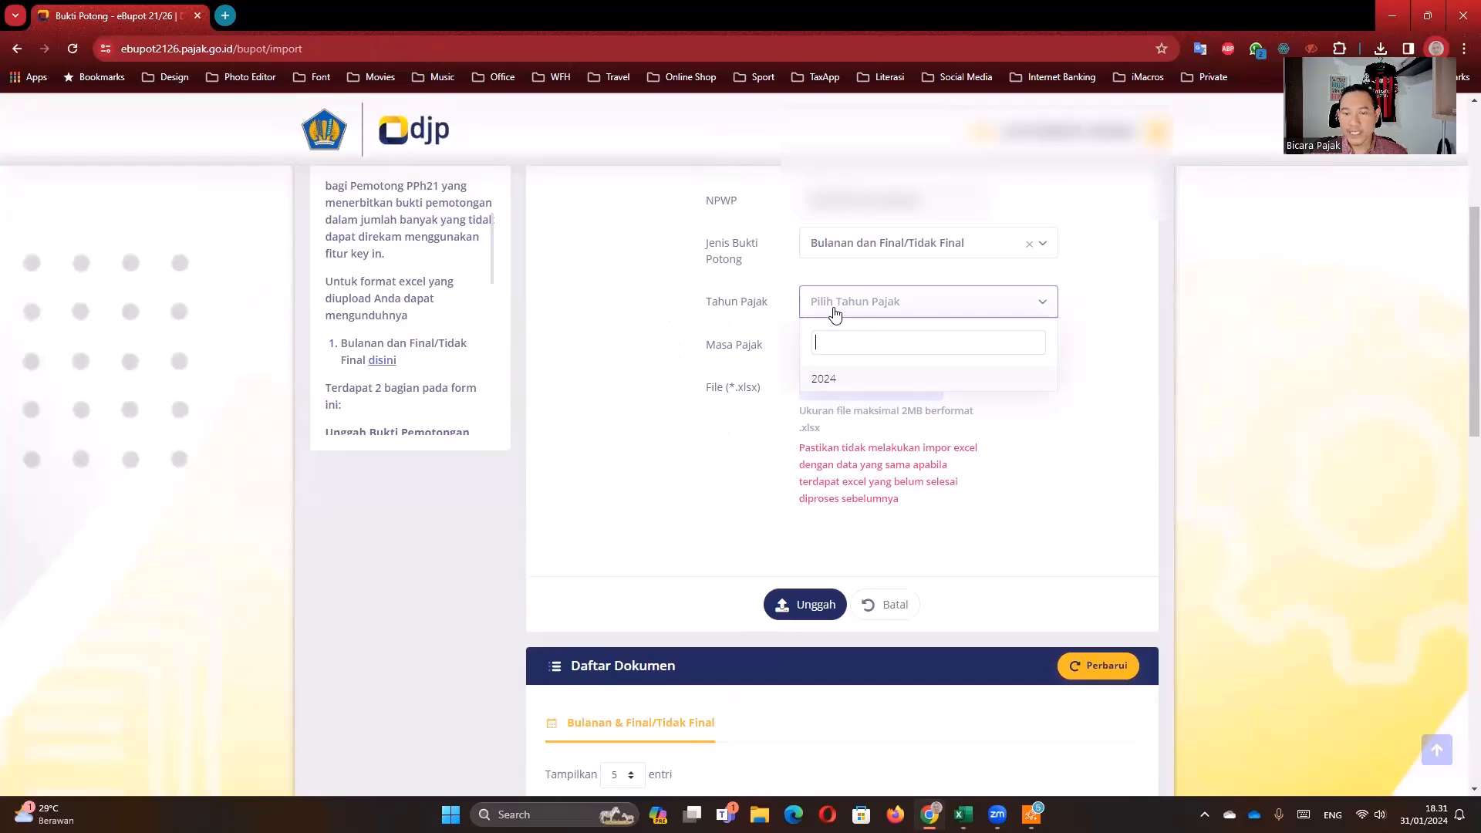
left_click(830, 381)
left_click(857, 355)
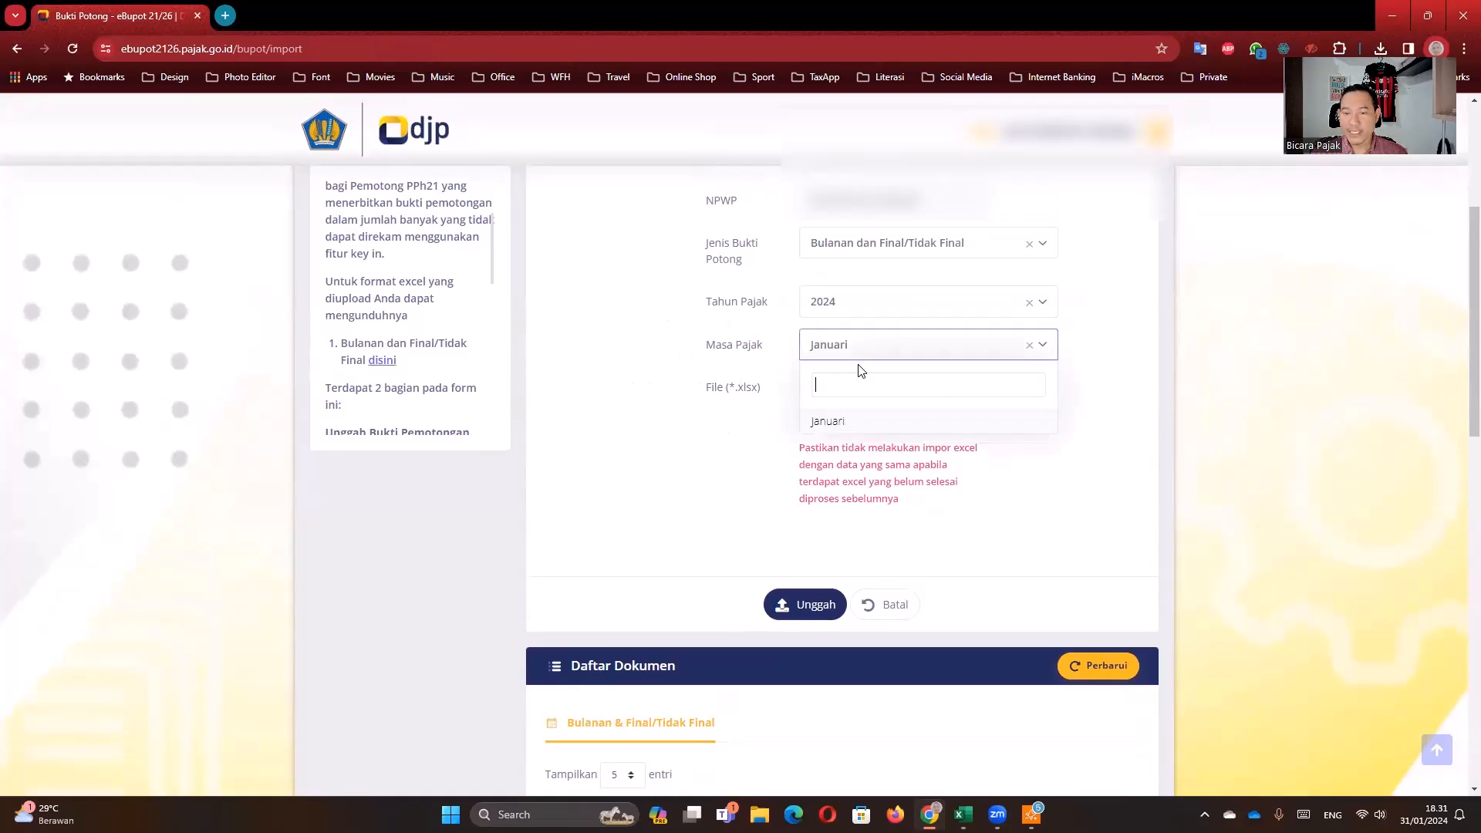
left_click(848, 421)
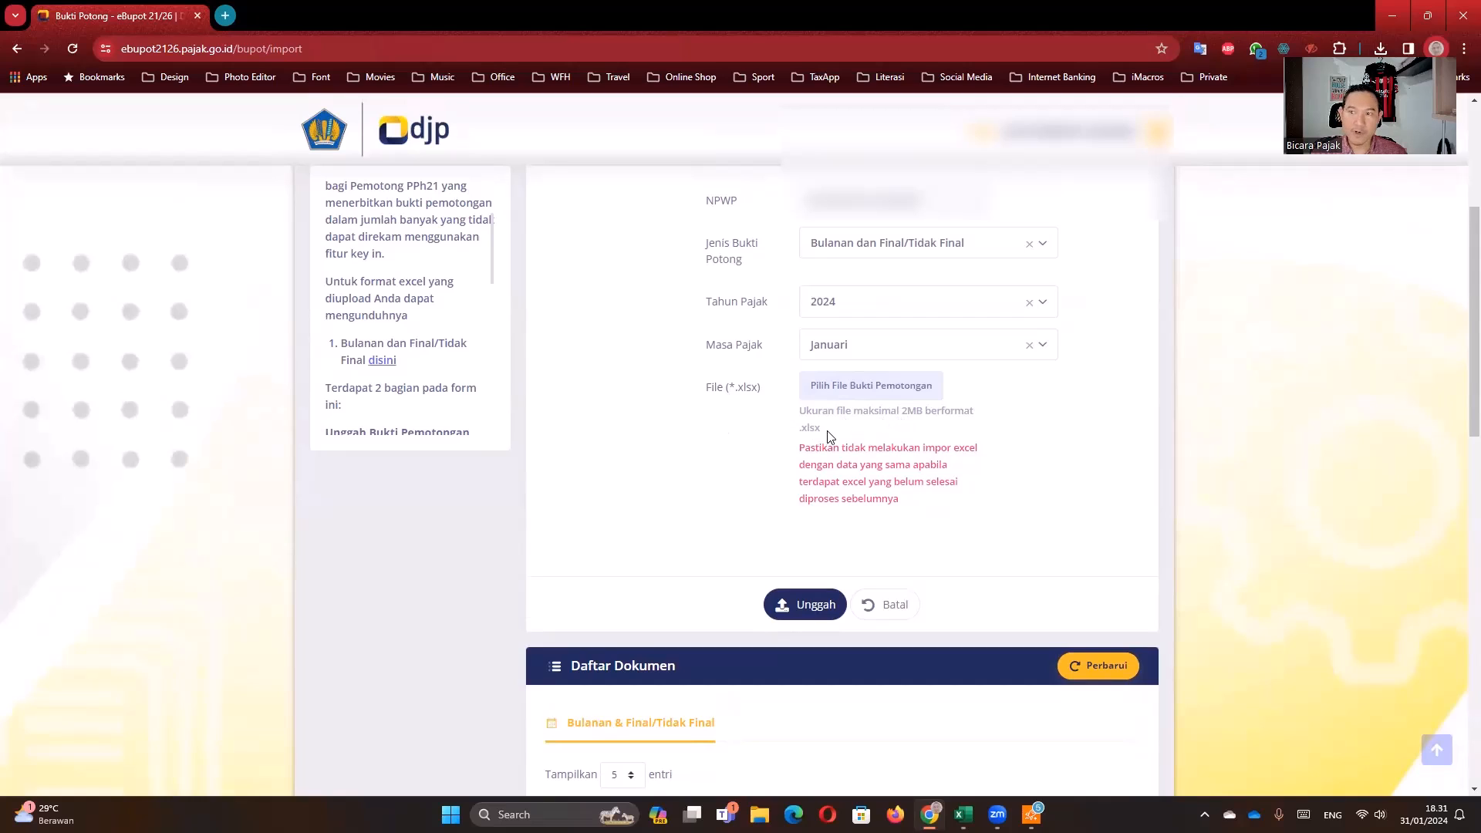
- Attach the NPWP-named Excel file from the Downloads folder to the import form and upload it
left_click(837, 383)
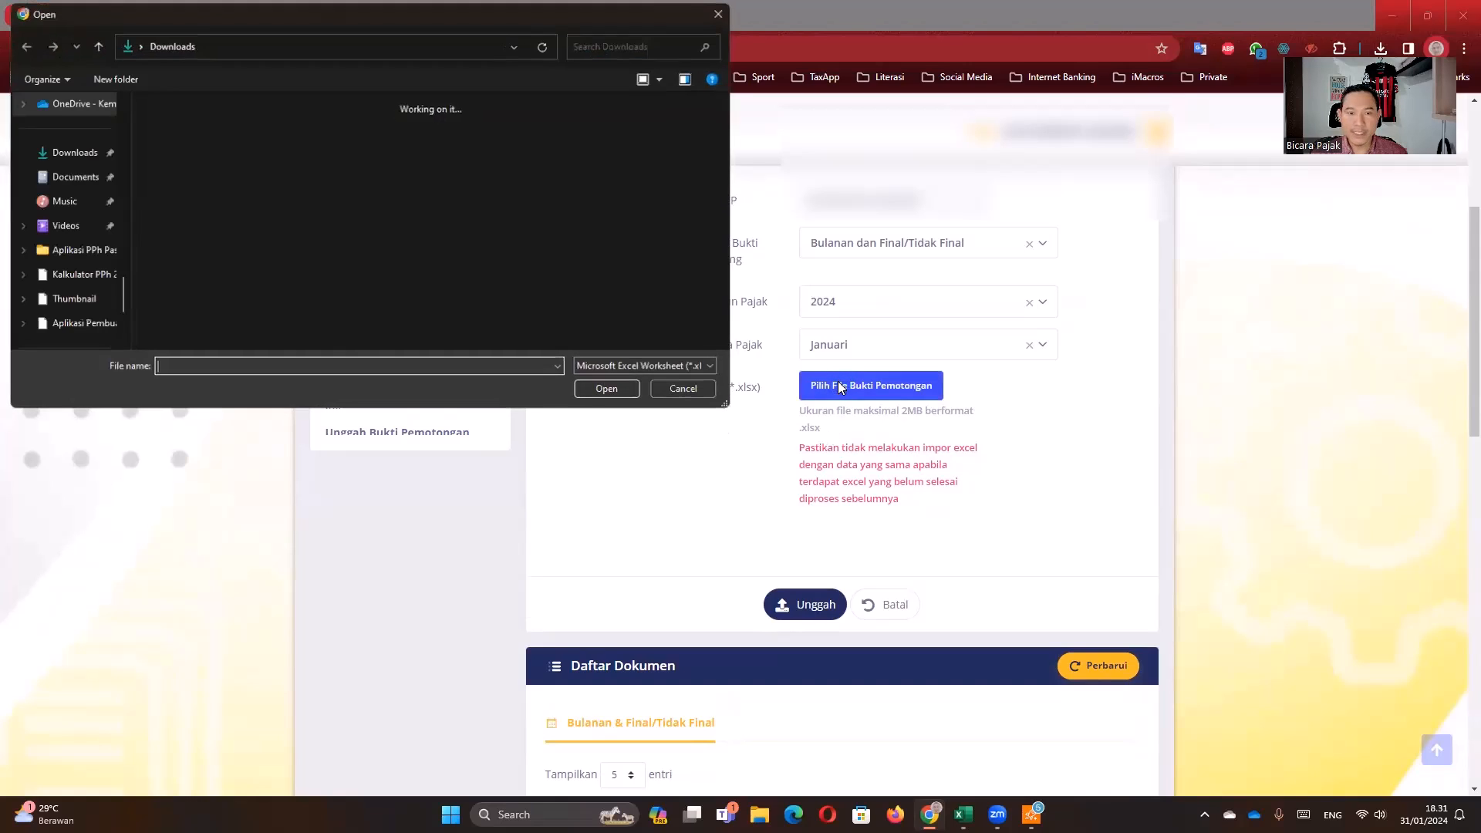
left_click(182, 176)
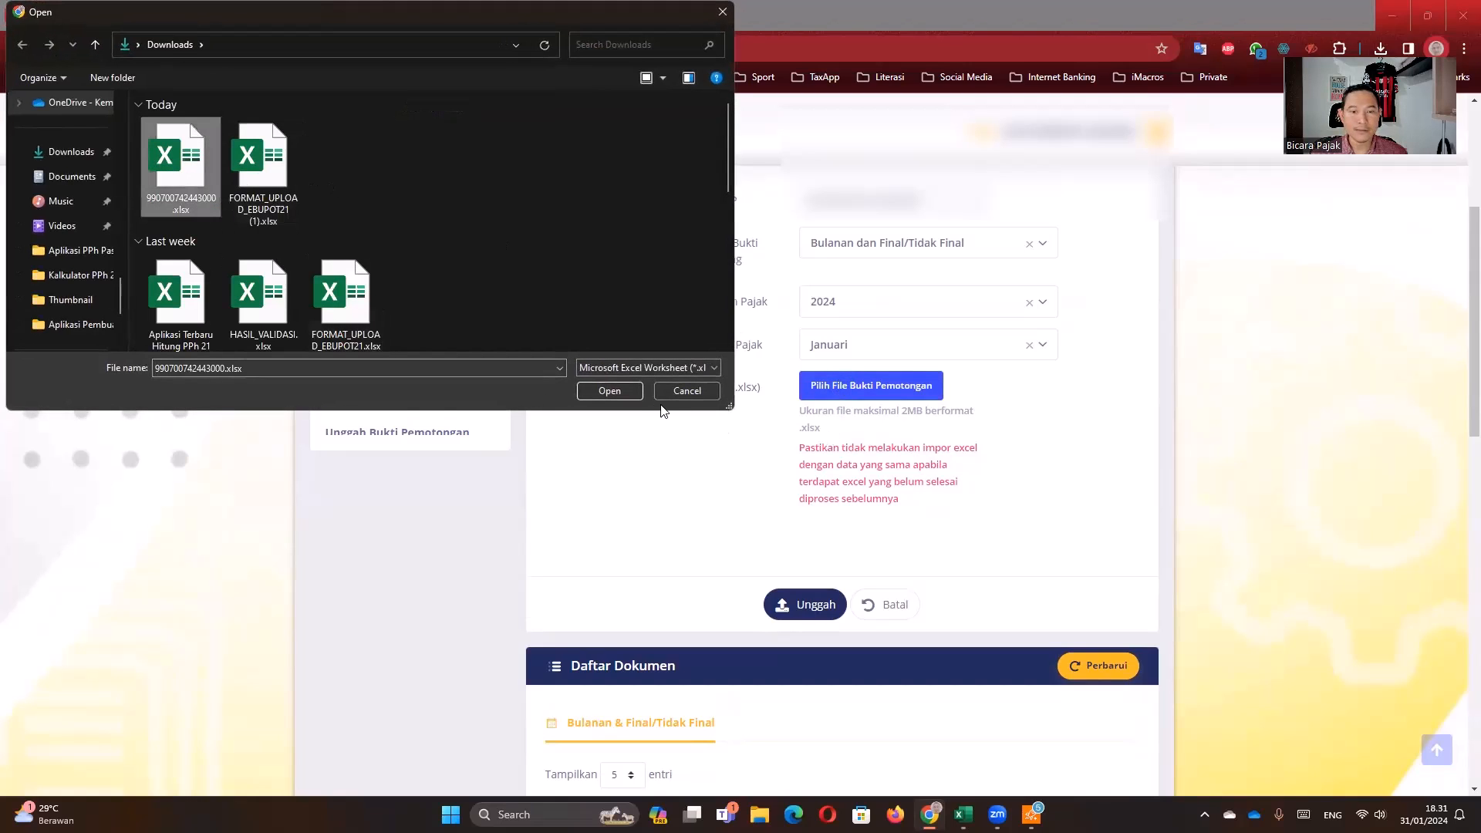
left_click(608, 391)
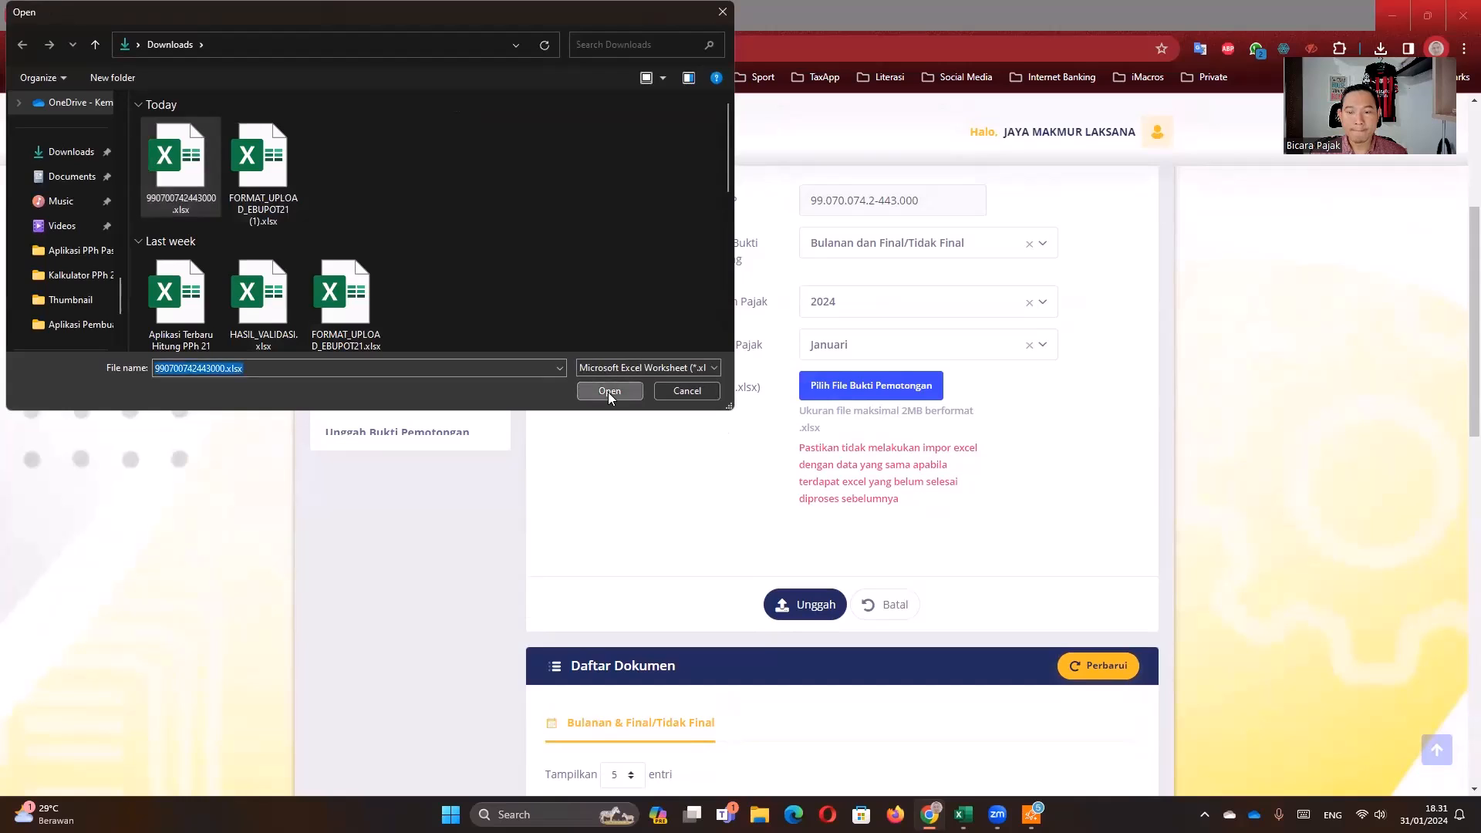
scroll(560, 414, "down", 1)
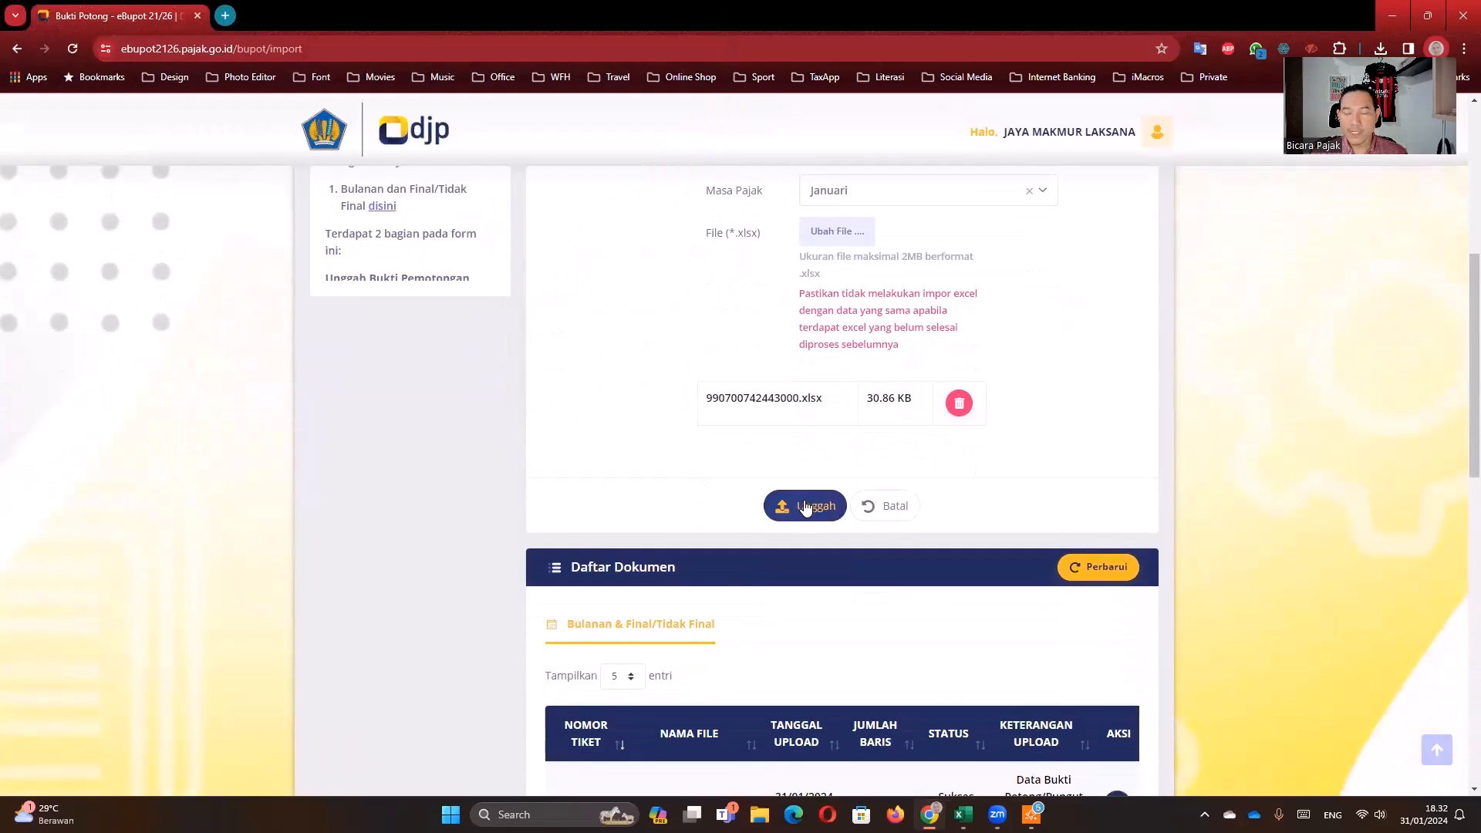
left_click(805, 506)
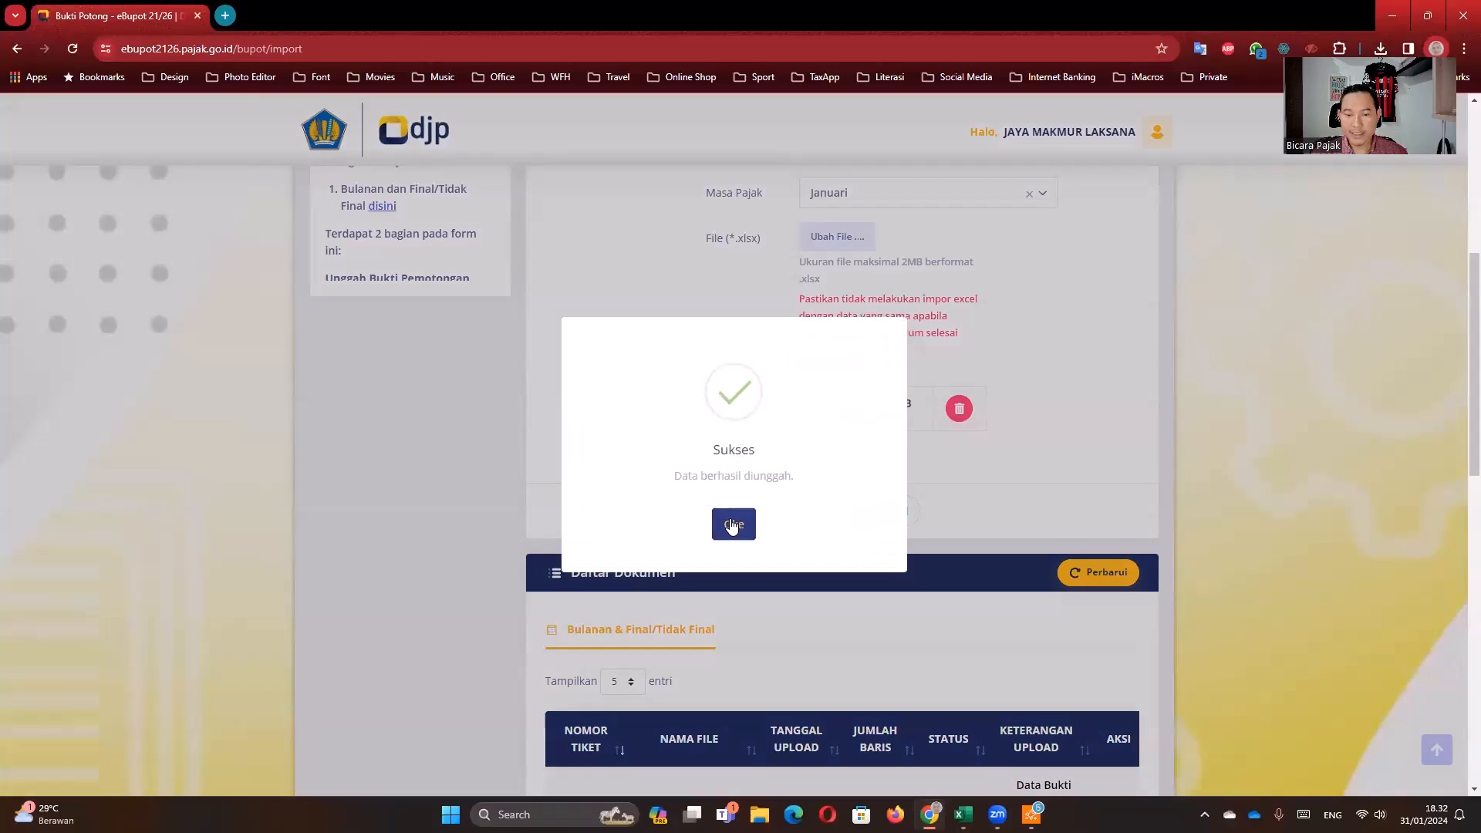
left_click(734, 511)
- Check the newest upload in Daftar Dokumen, including its upload date, status and Detil Validasi, and return to the Bukti Potong options
scroll(730, 519, "down", 2)
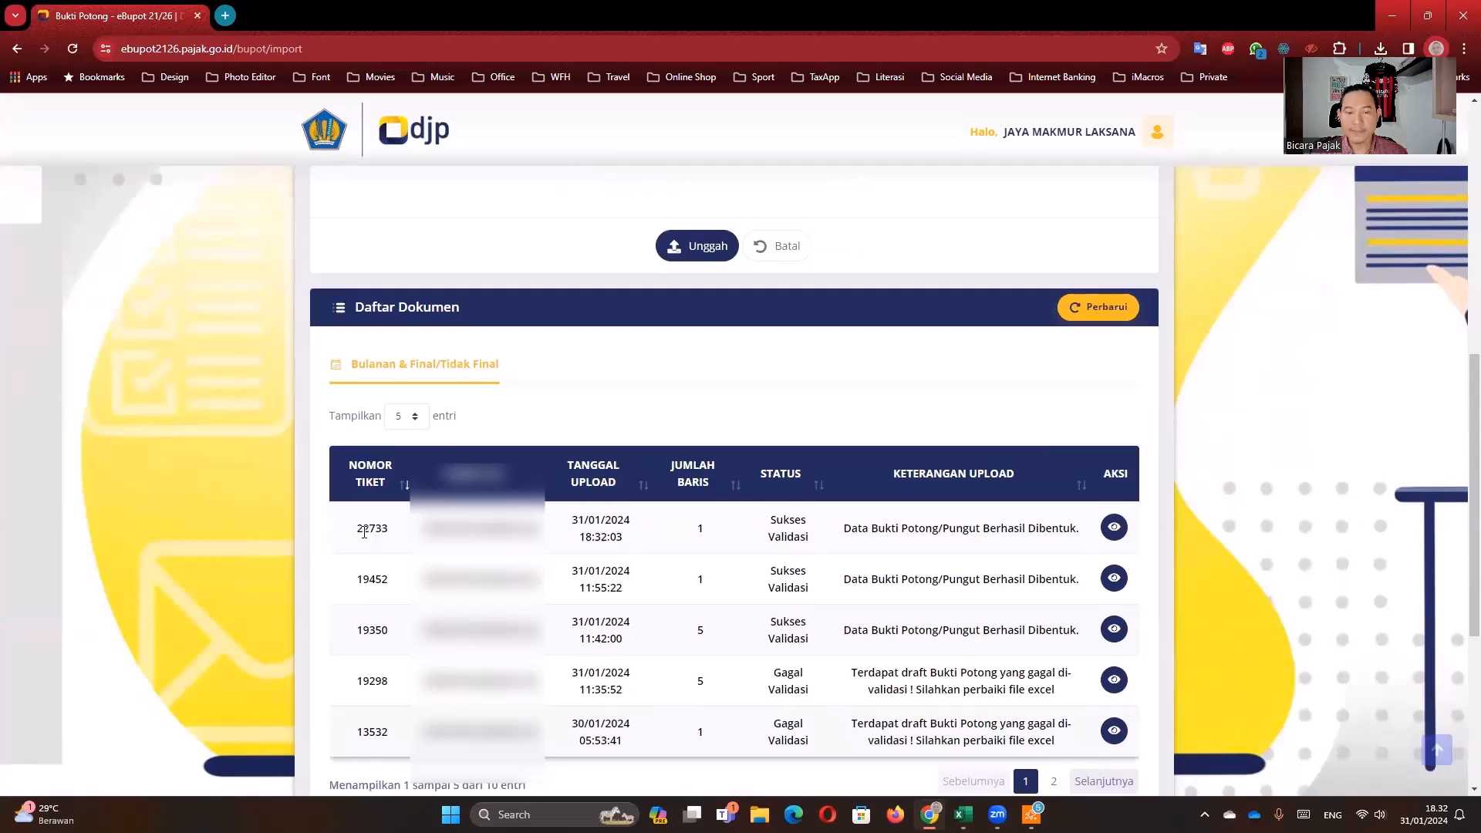
left_click_drag(574, 519, 643, 549)
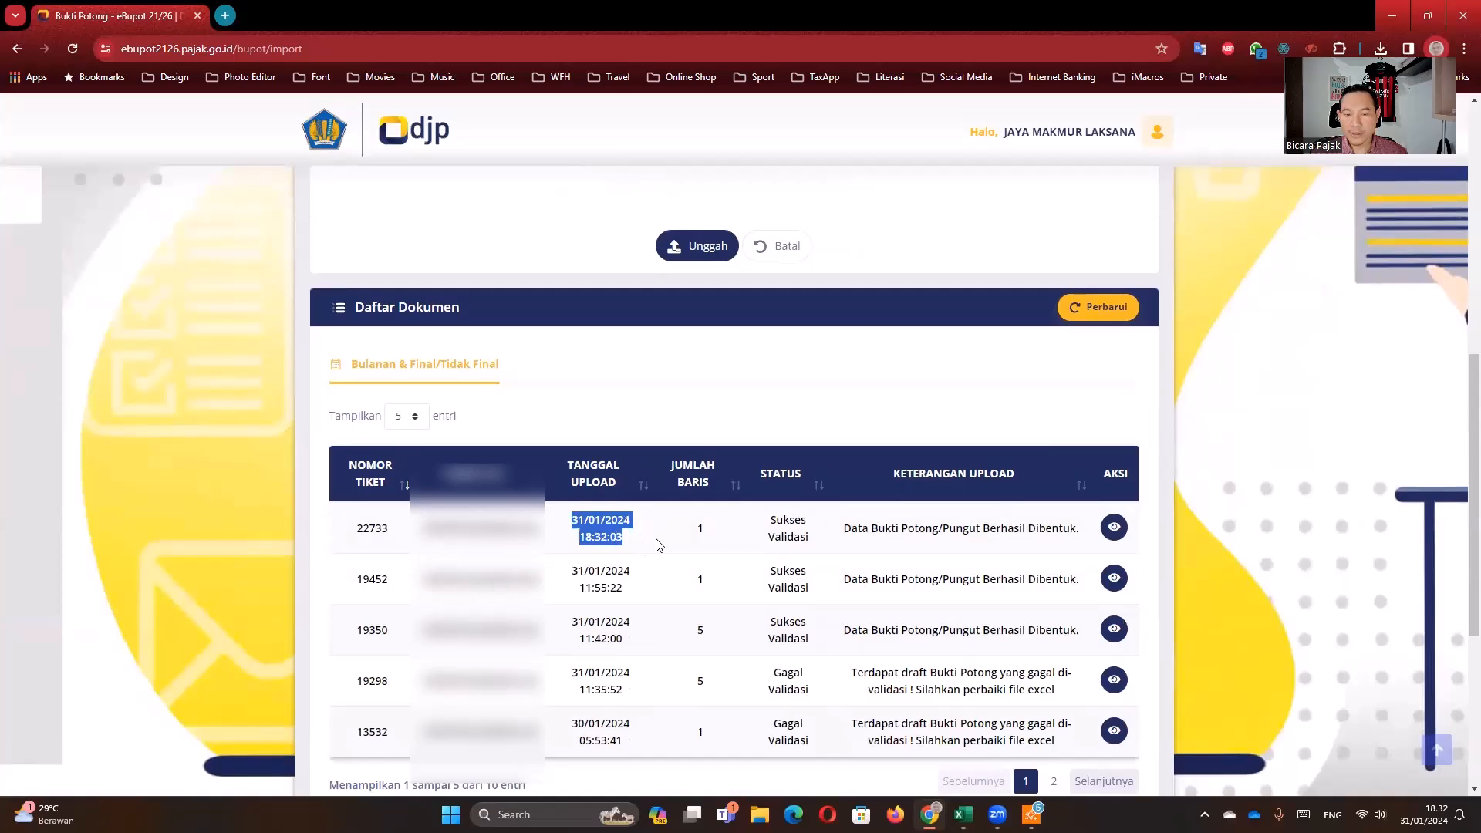
left_click(663, 544)
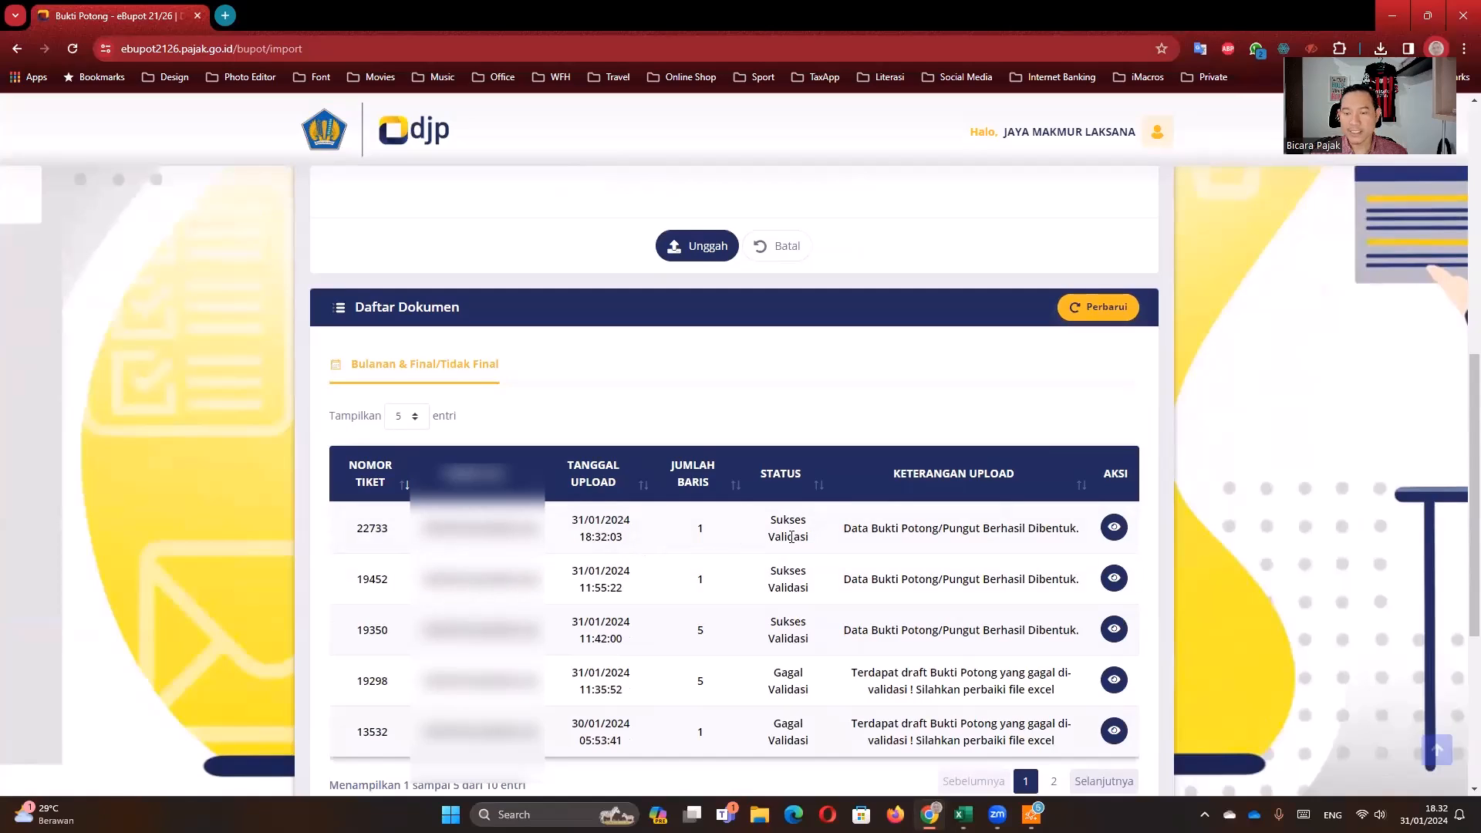
left_click(1112, 529)
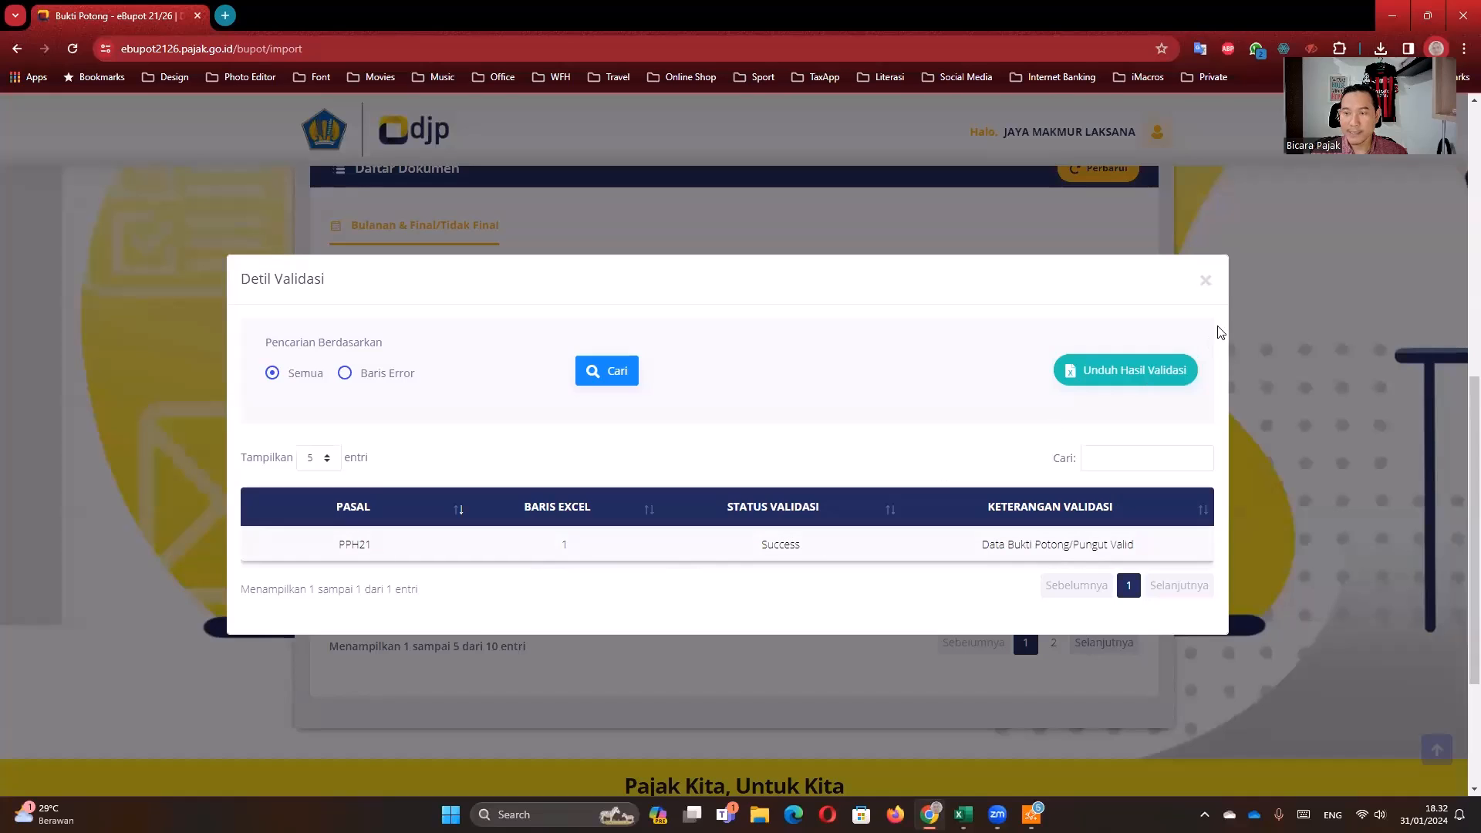
left_click(1205, 280)
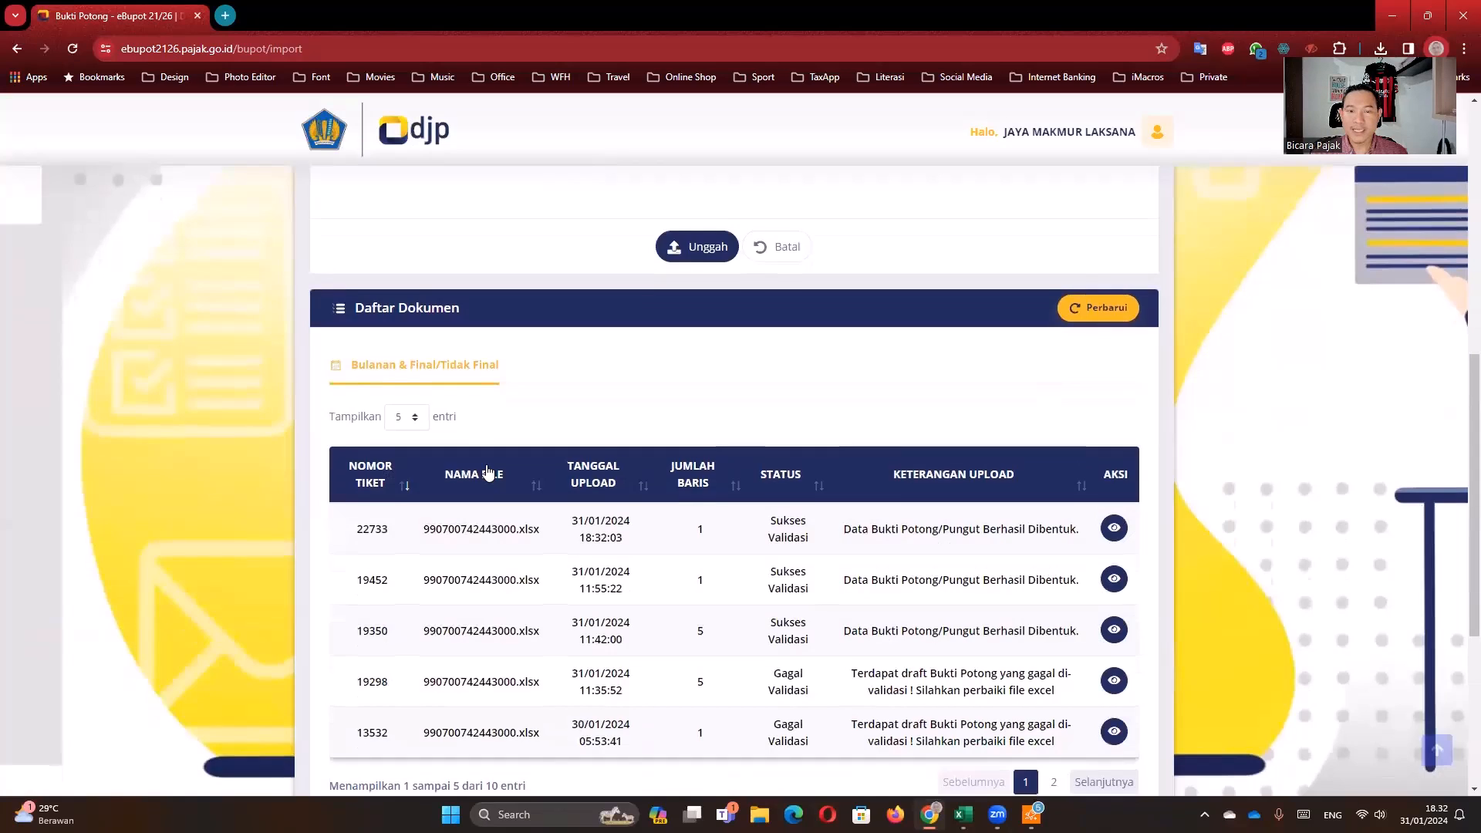
scroll(486, 473, "up", 7)
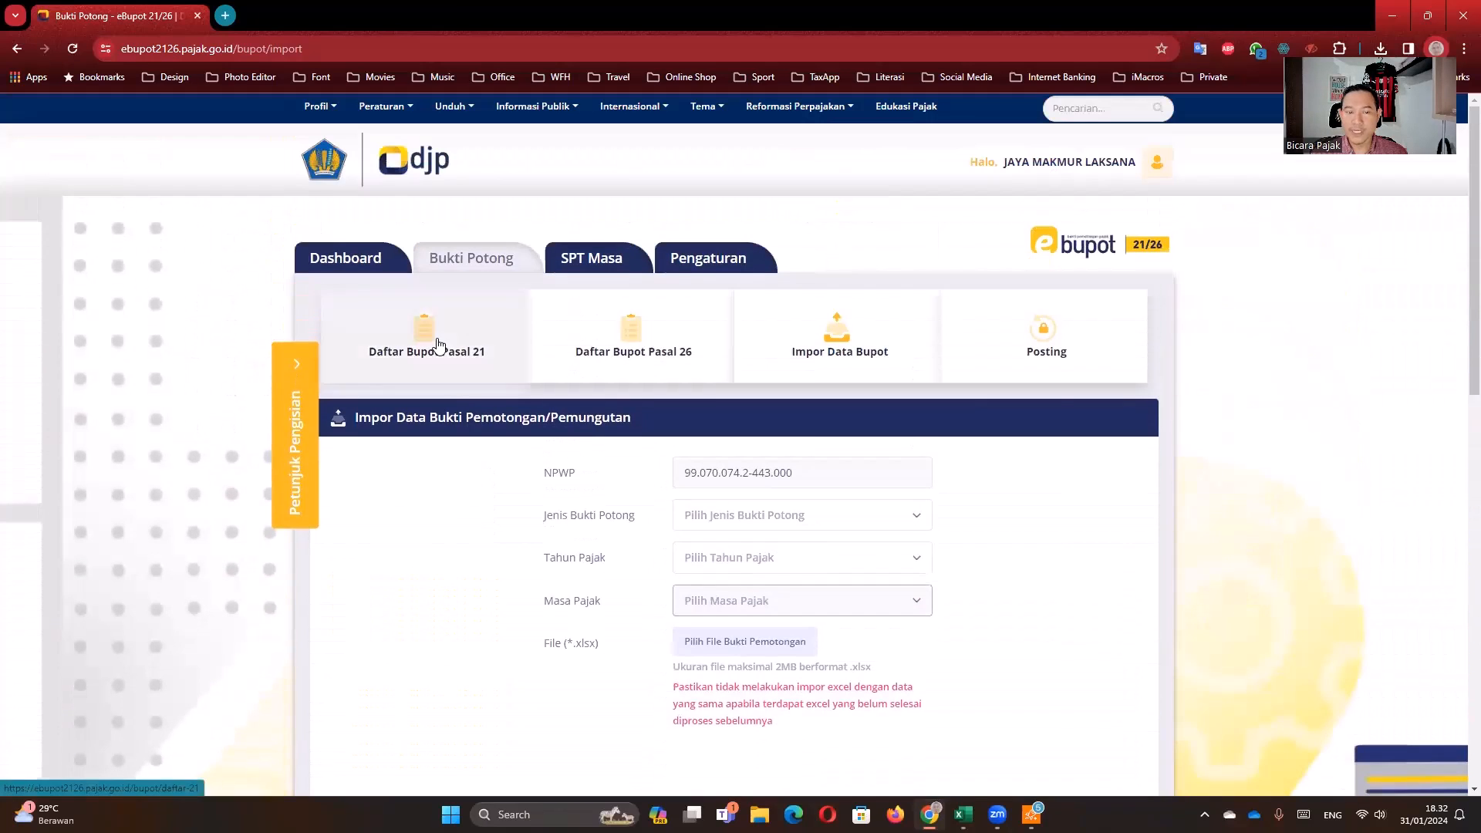
- Open the Daftar Bupot Pasal 21 list and view the PDF of the Belum Posting slip through its income and tax section
left_click(432, 349)
scroll(421, 375, "down", 2)
scroll(421, 420, "down", 2)
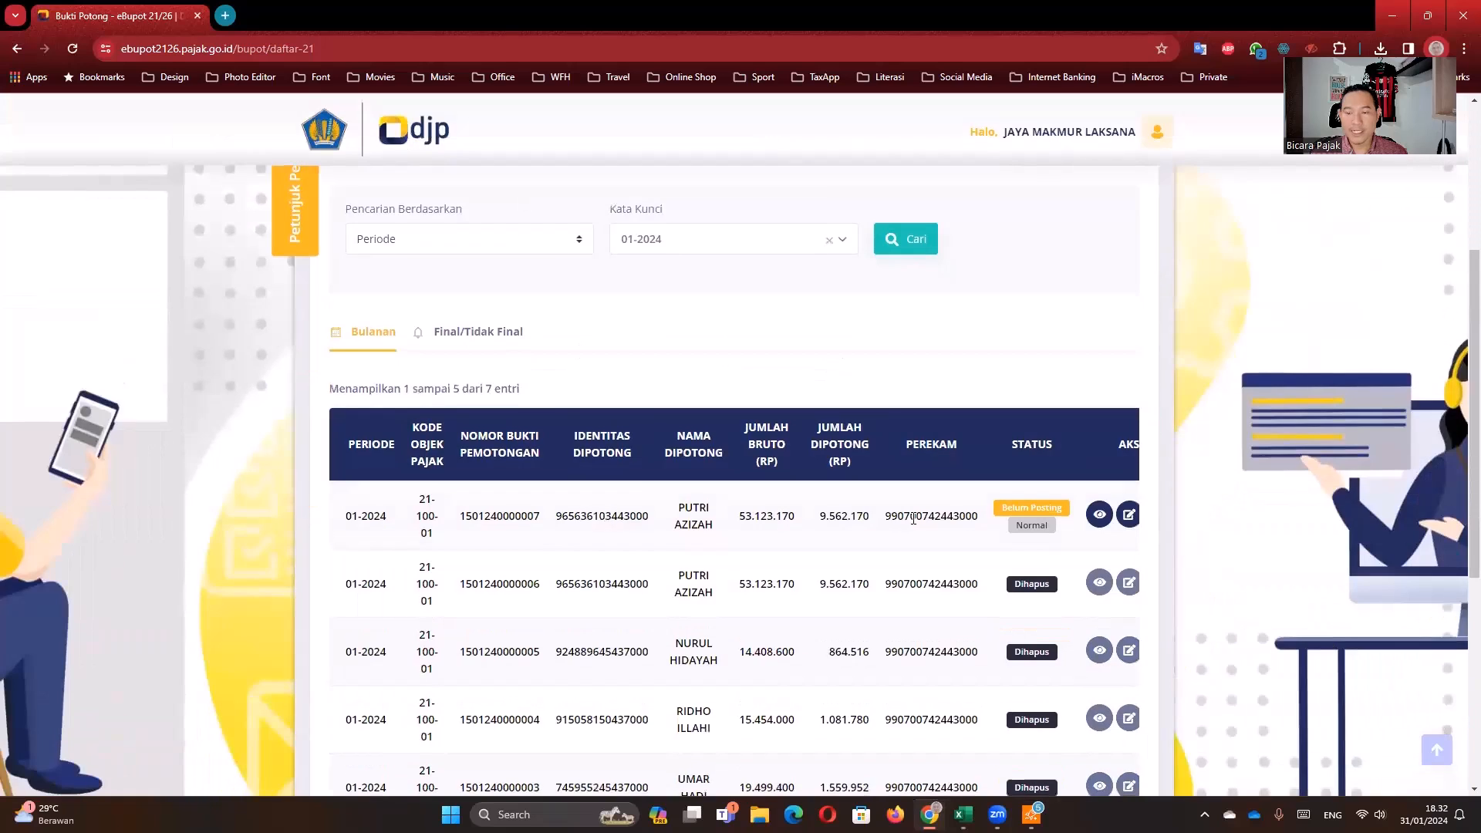
scroll(1120, 591, "up", 1)
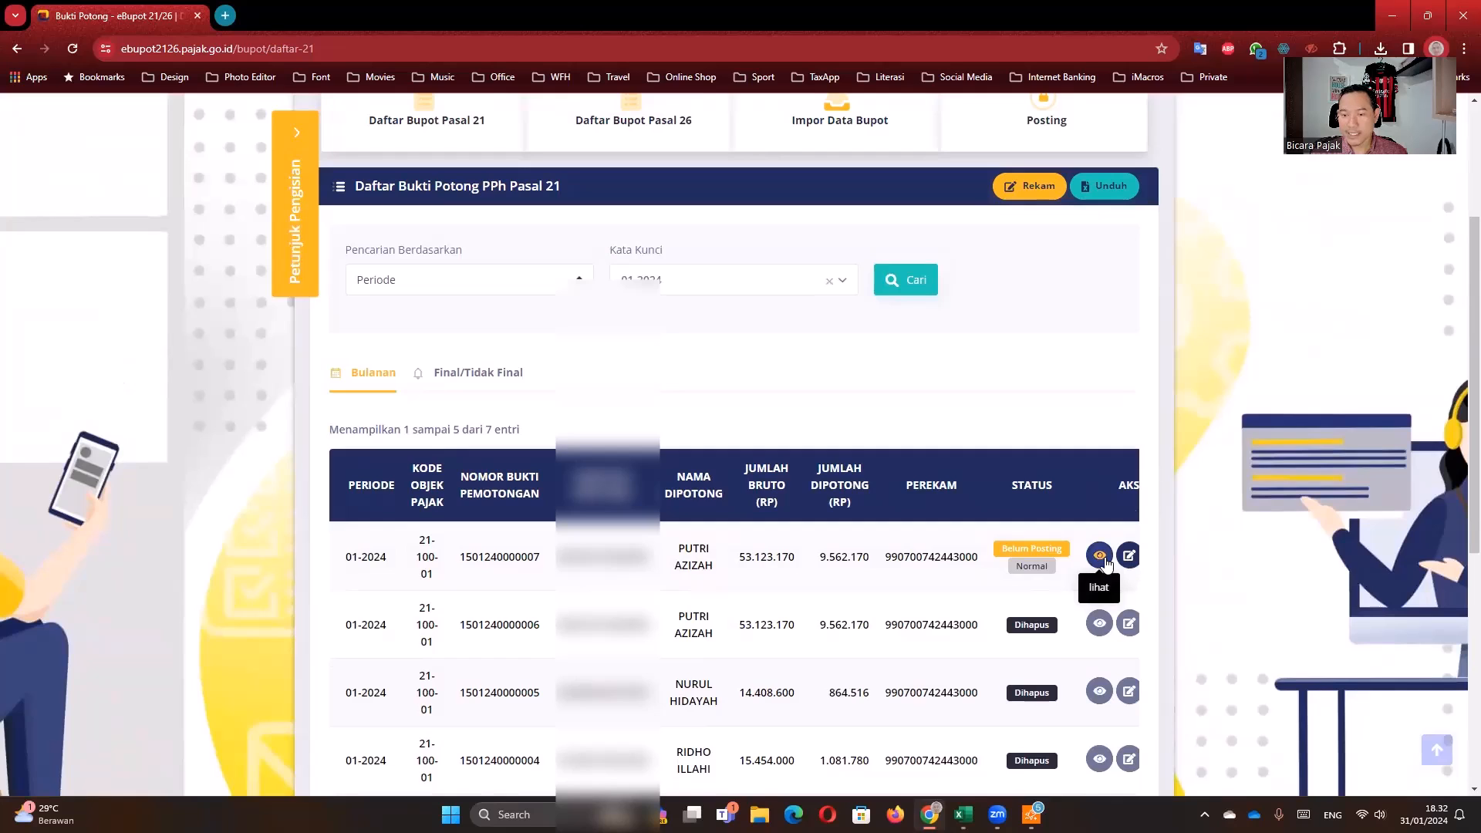
left_click(1099, 555)
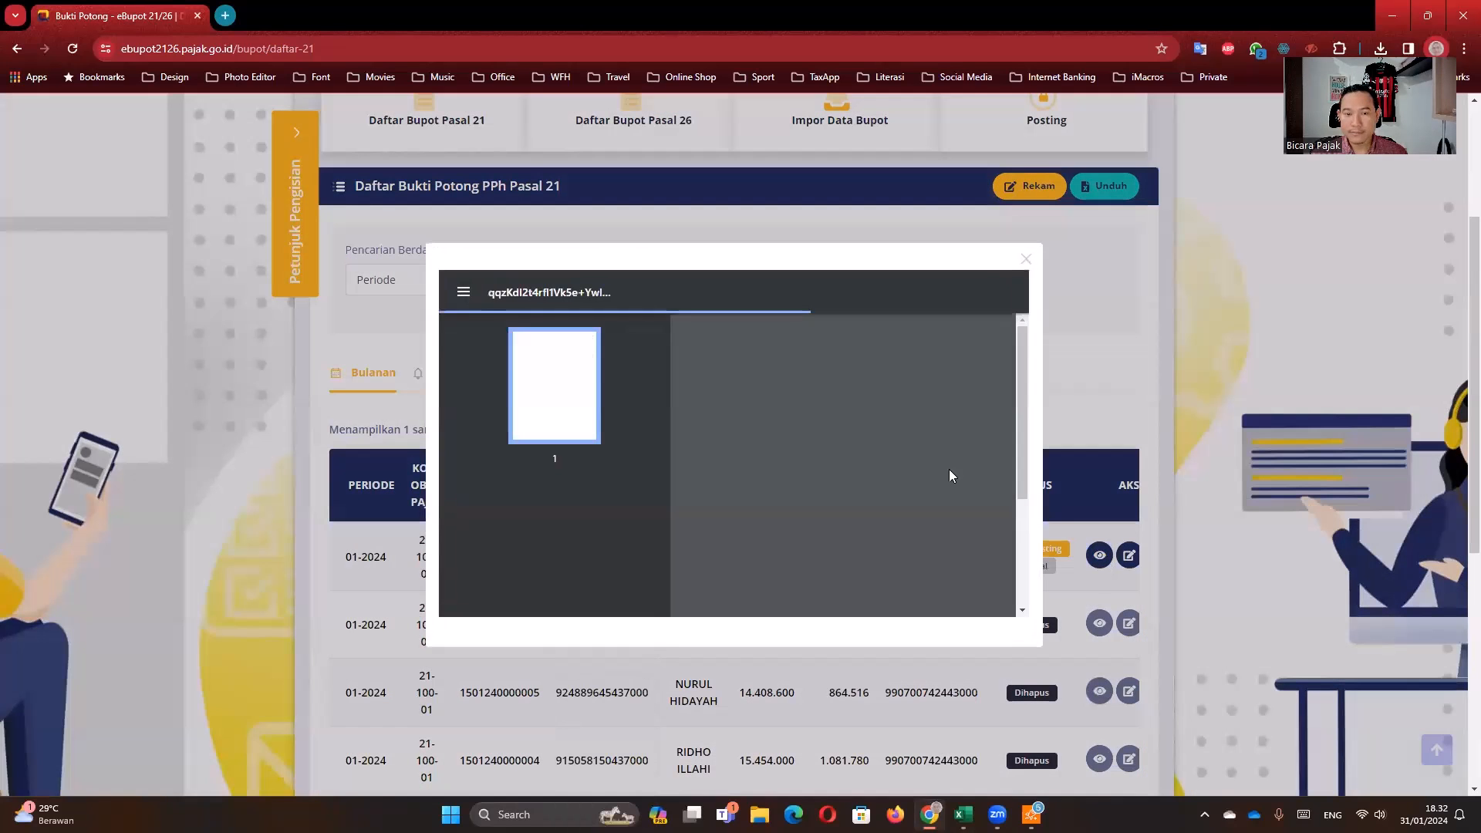
scroll(890, 446, "down", 5)
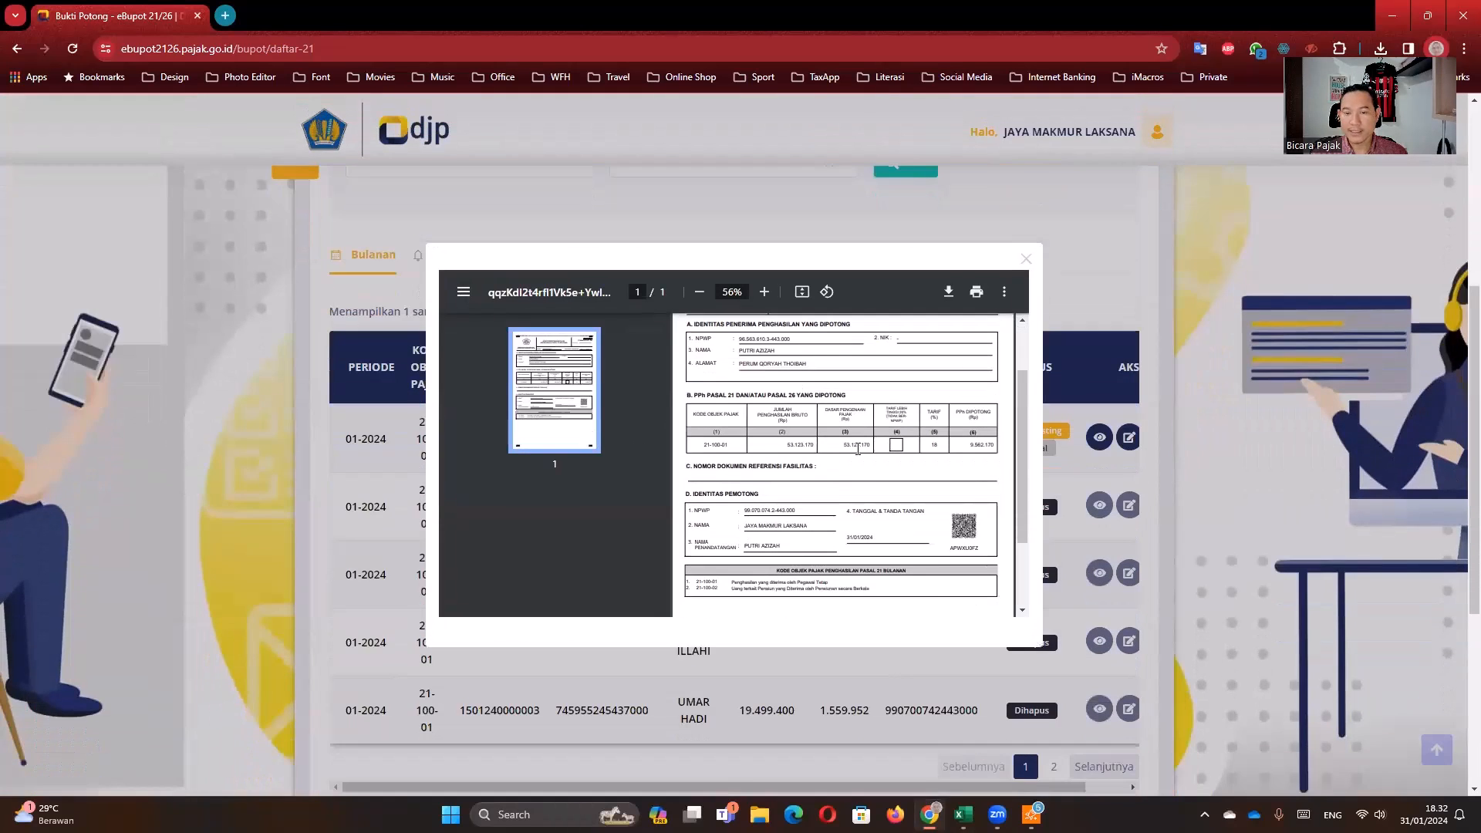
scroll(890, 446, "up", 5)
left_click(1026, 258)
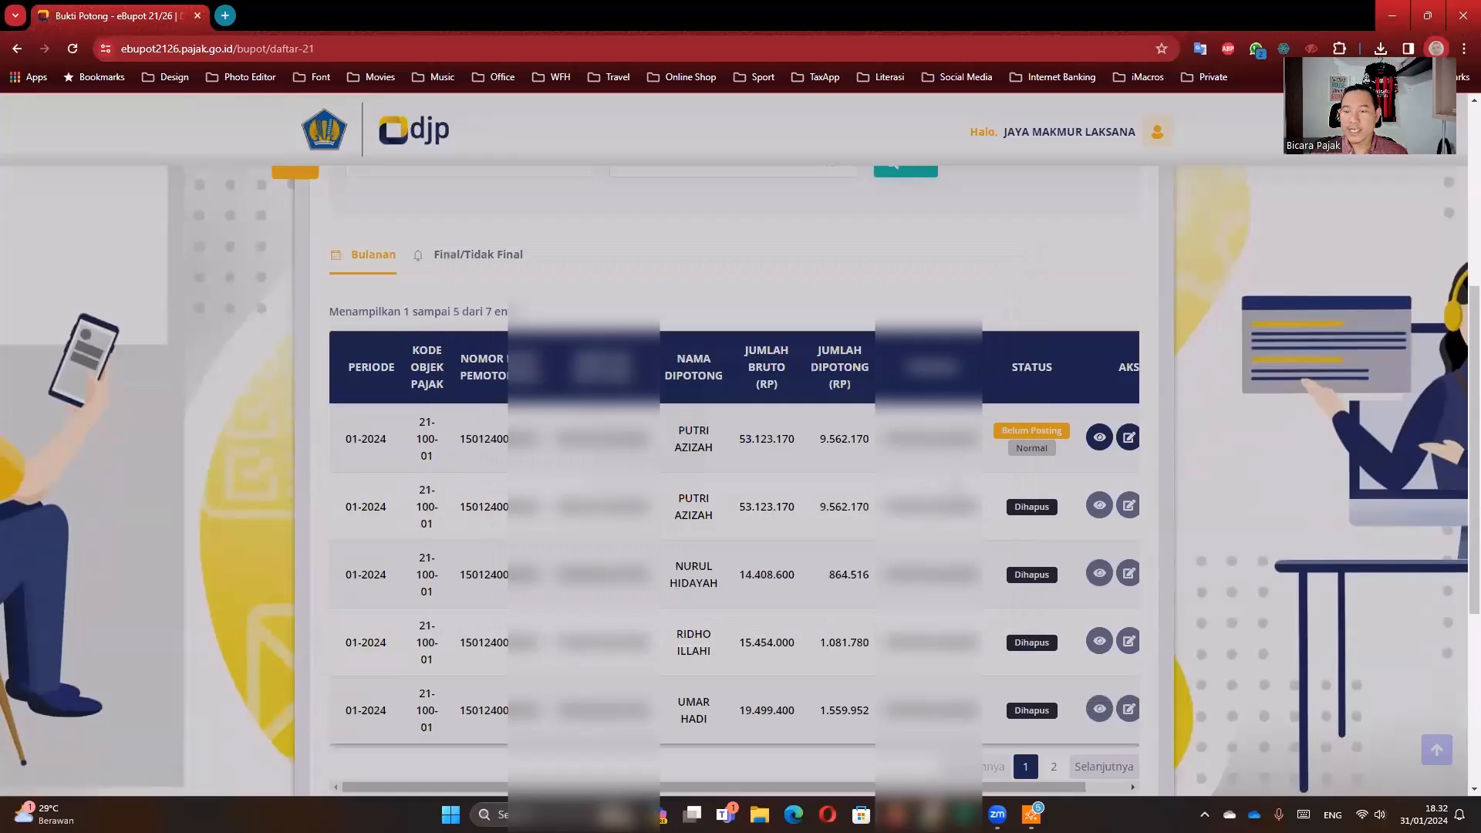
left_click_drag(1007, 785, 1048, 786)
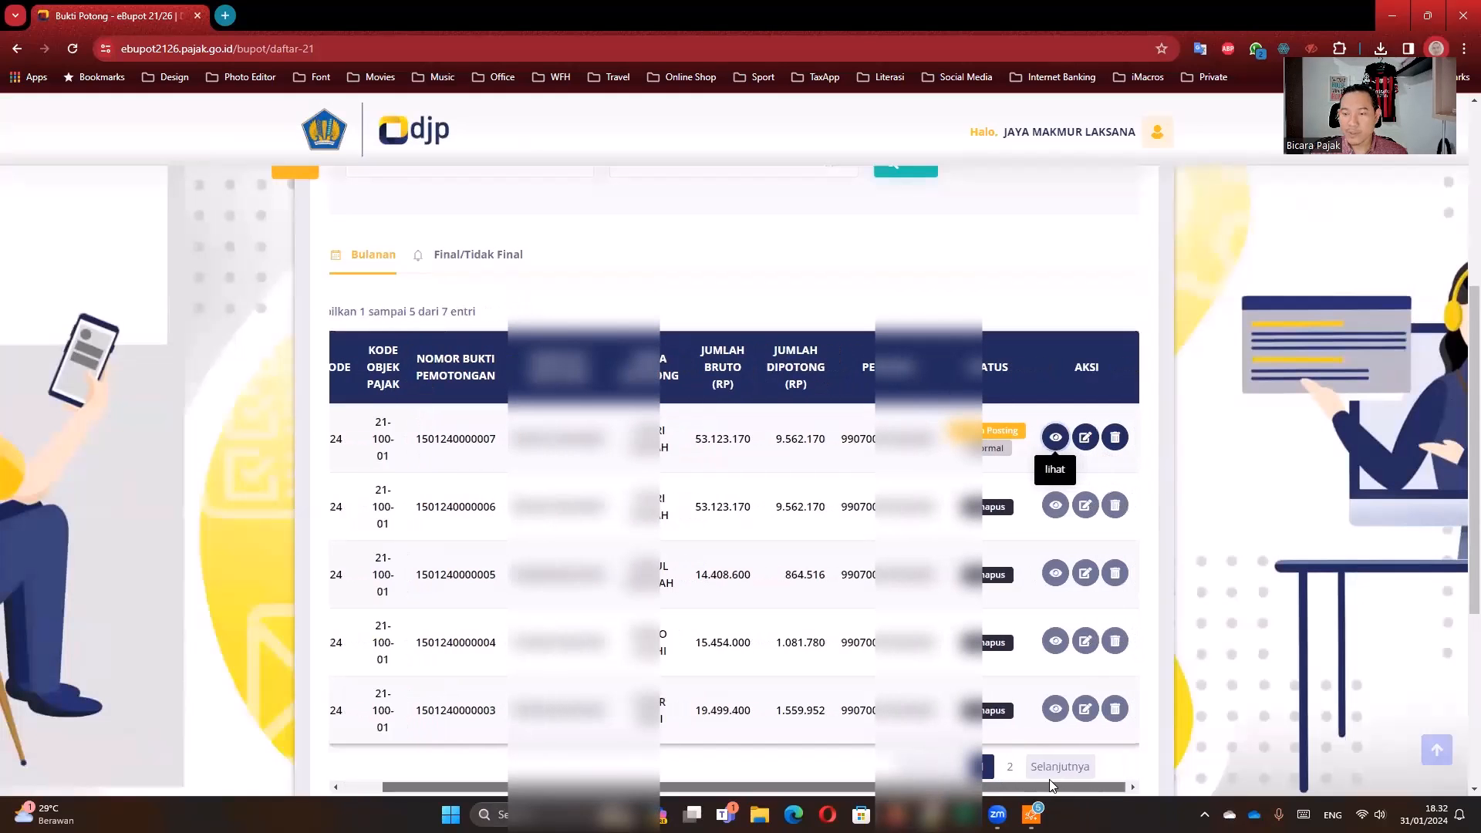
left_click(1114, 440)
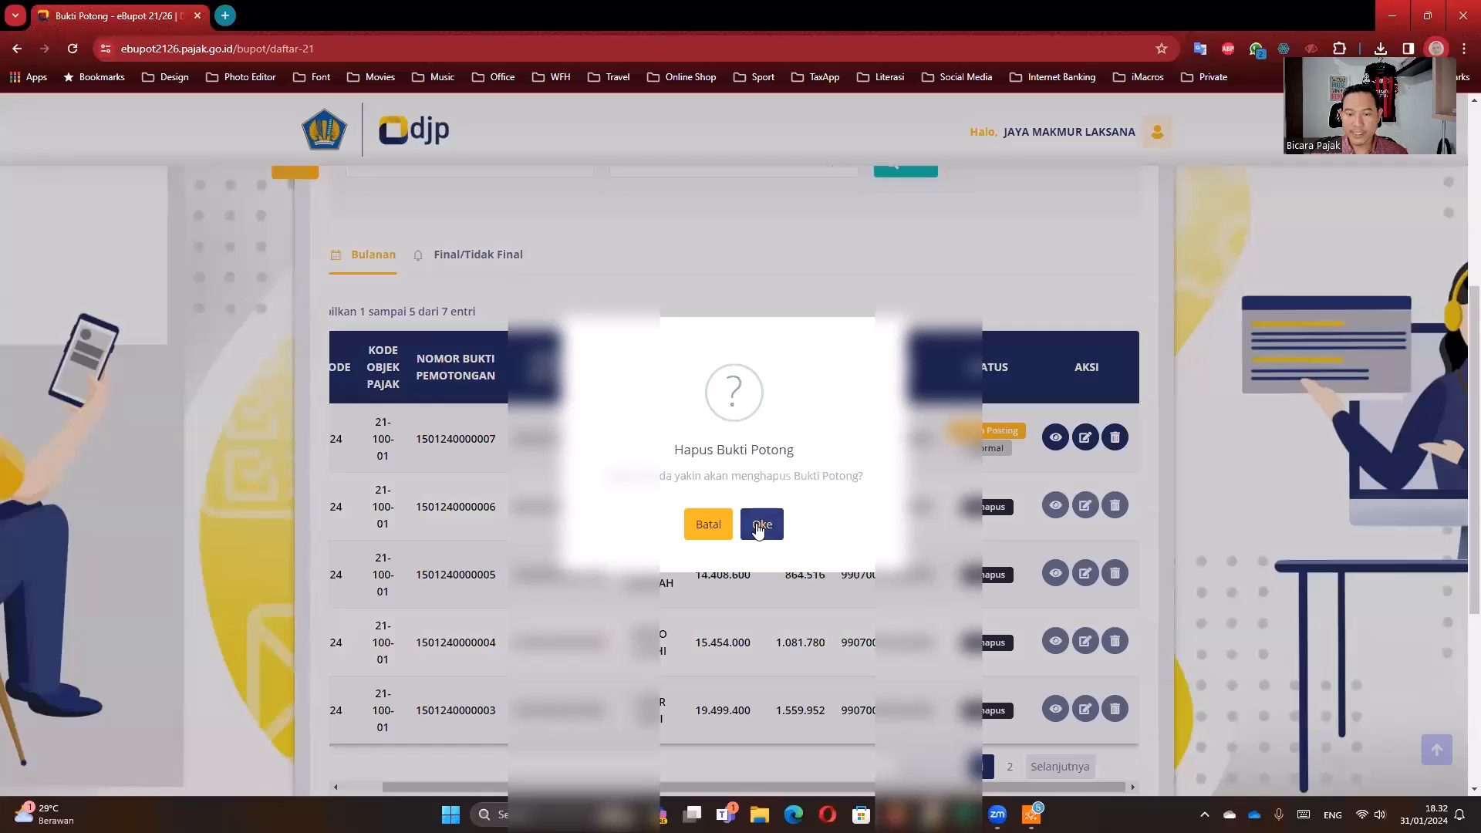
left_click(760, 524)
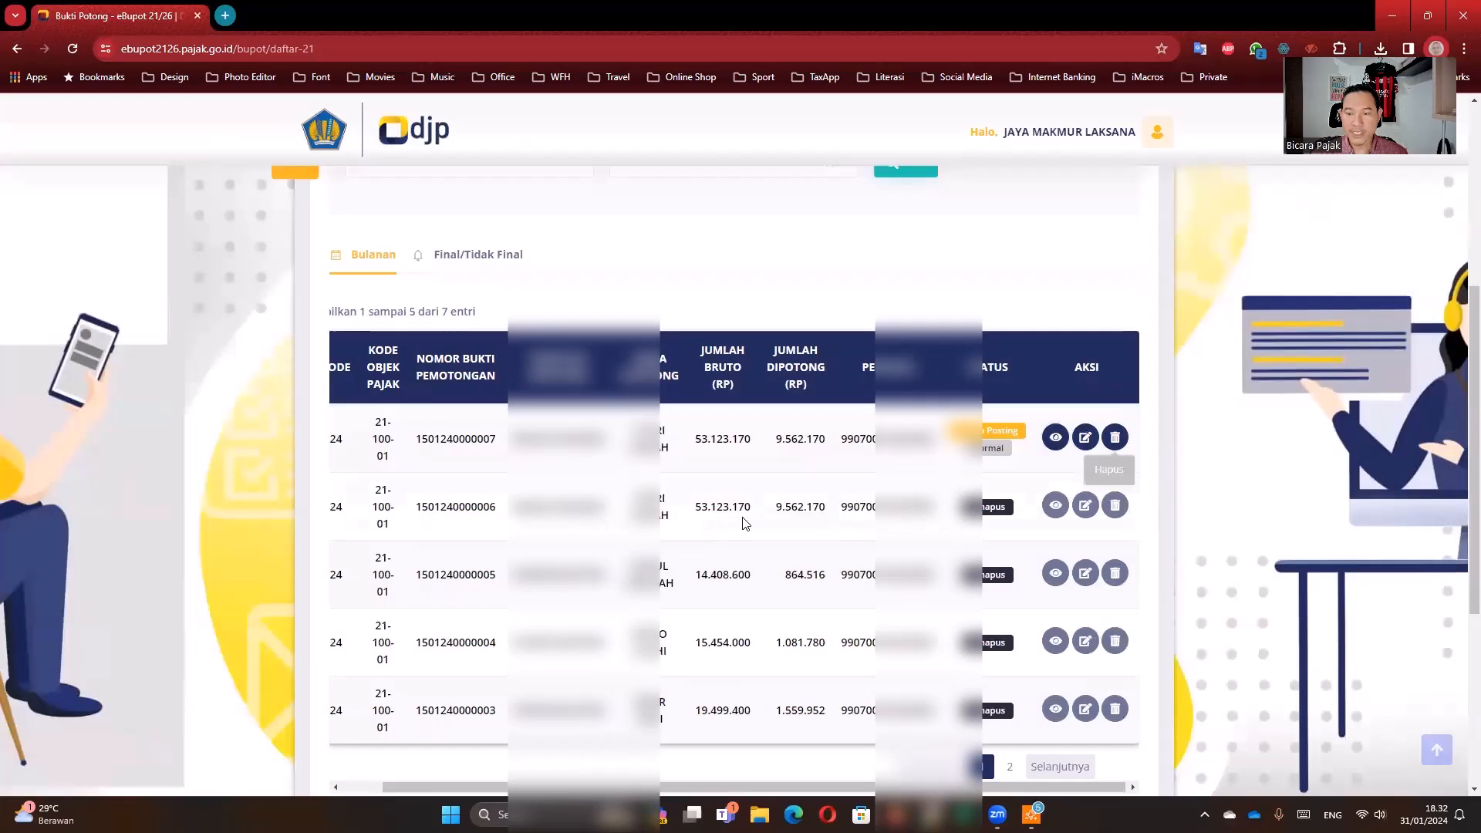
- Open the Belum Posting slip for editing, review its tax object, PPh Pasal 21 calculation and signatory sections, and leave without saving
left_click(1085, 439)
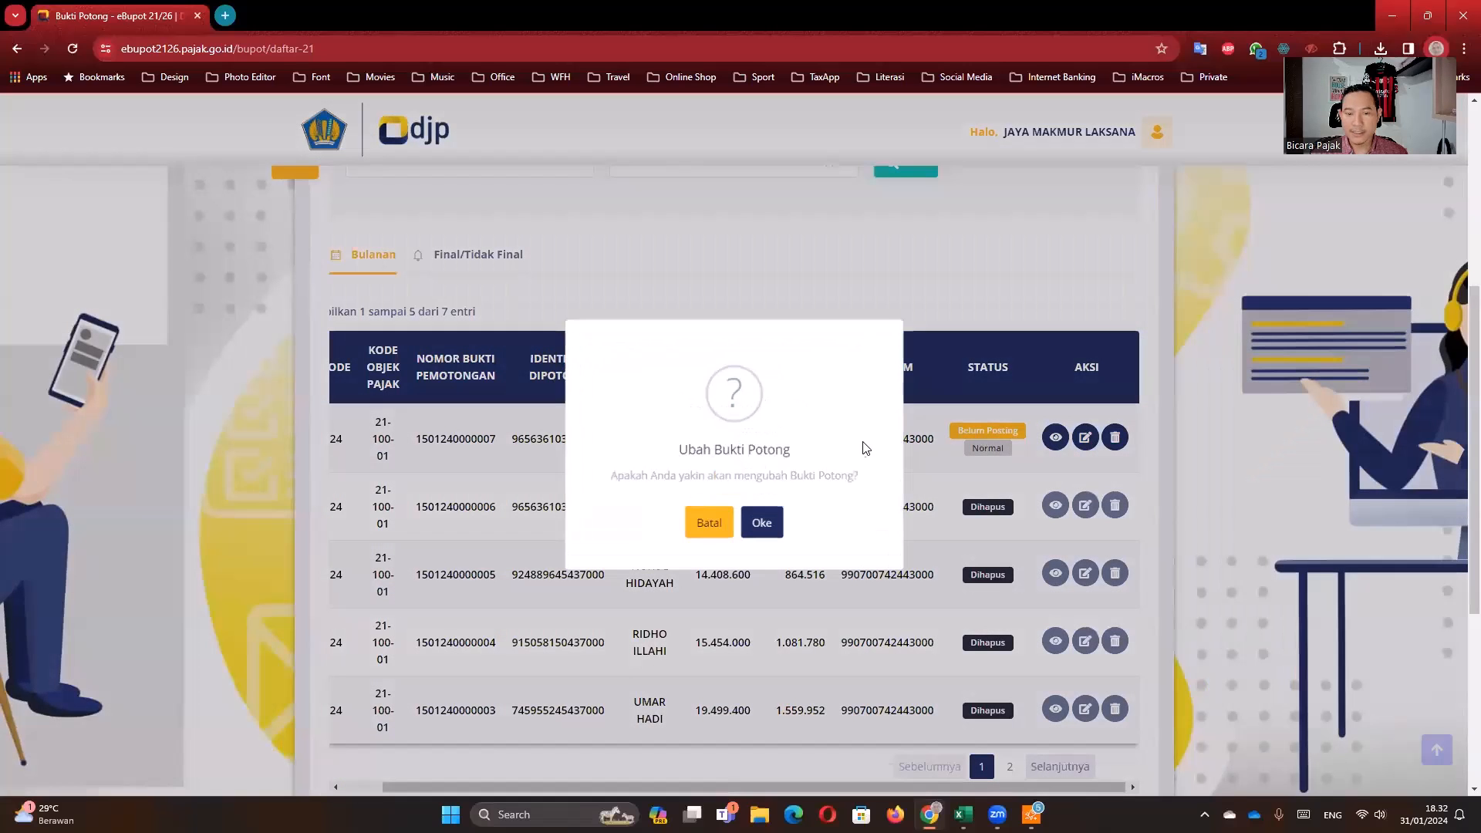
left_click(762, 524)
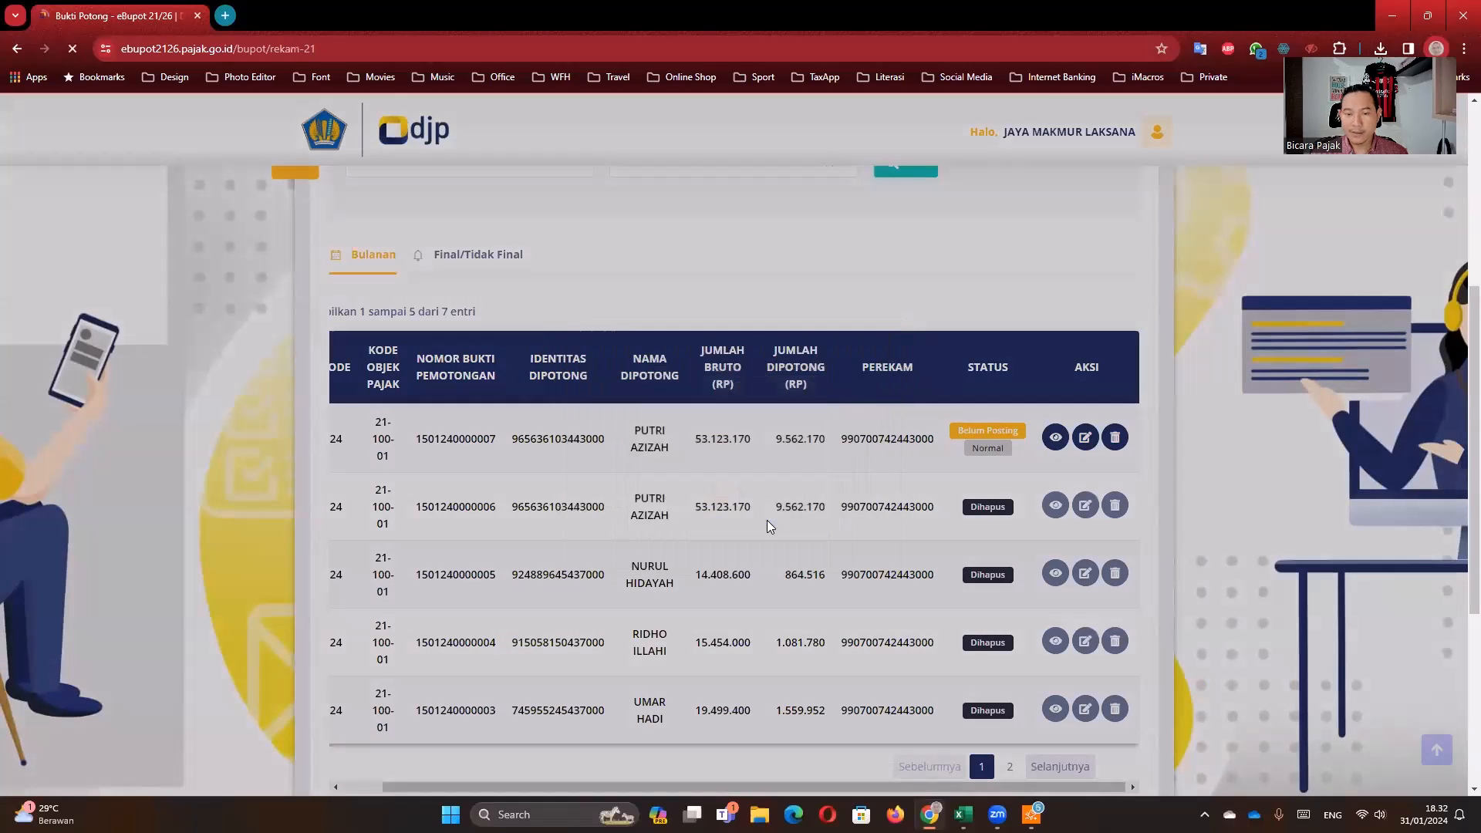
scroll(663, 524, "down", 5)
scroll(667, 530, "down", 6)
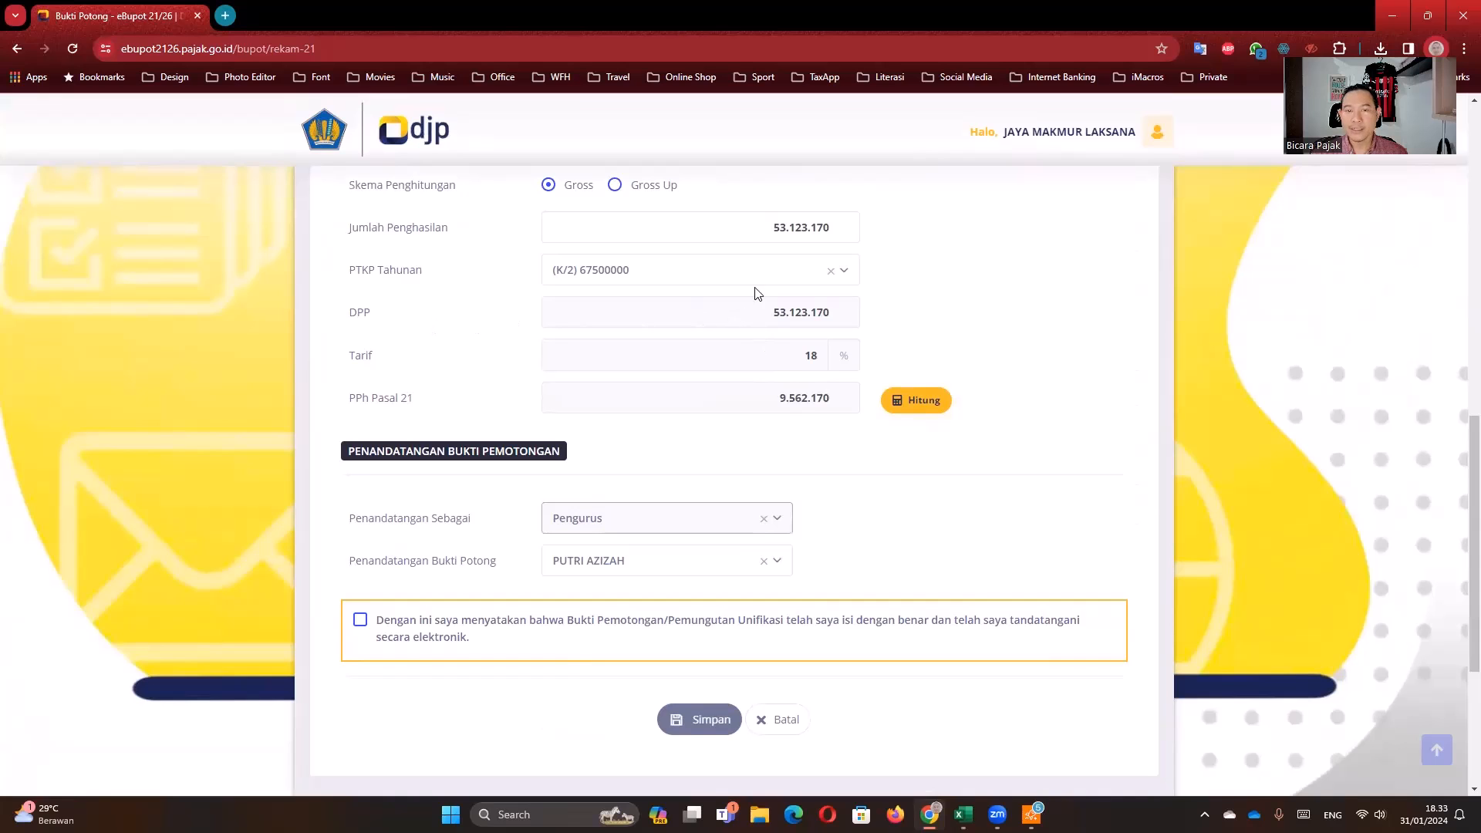
scroll(759, 307, "up", 3)
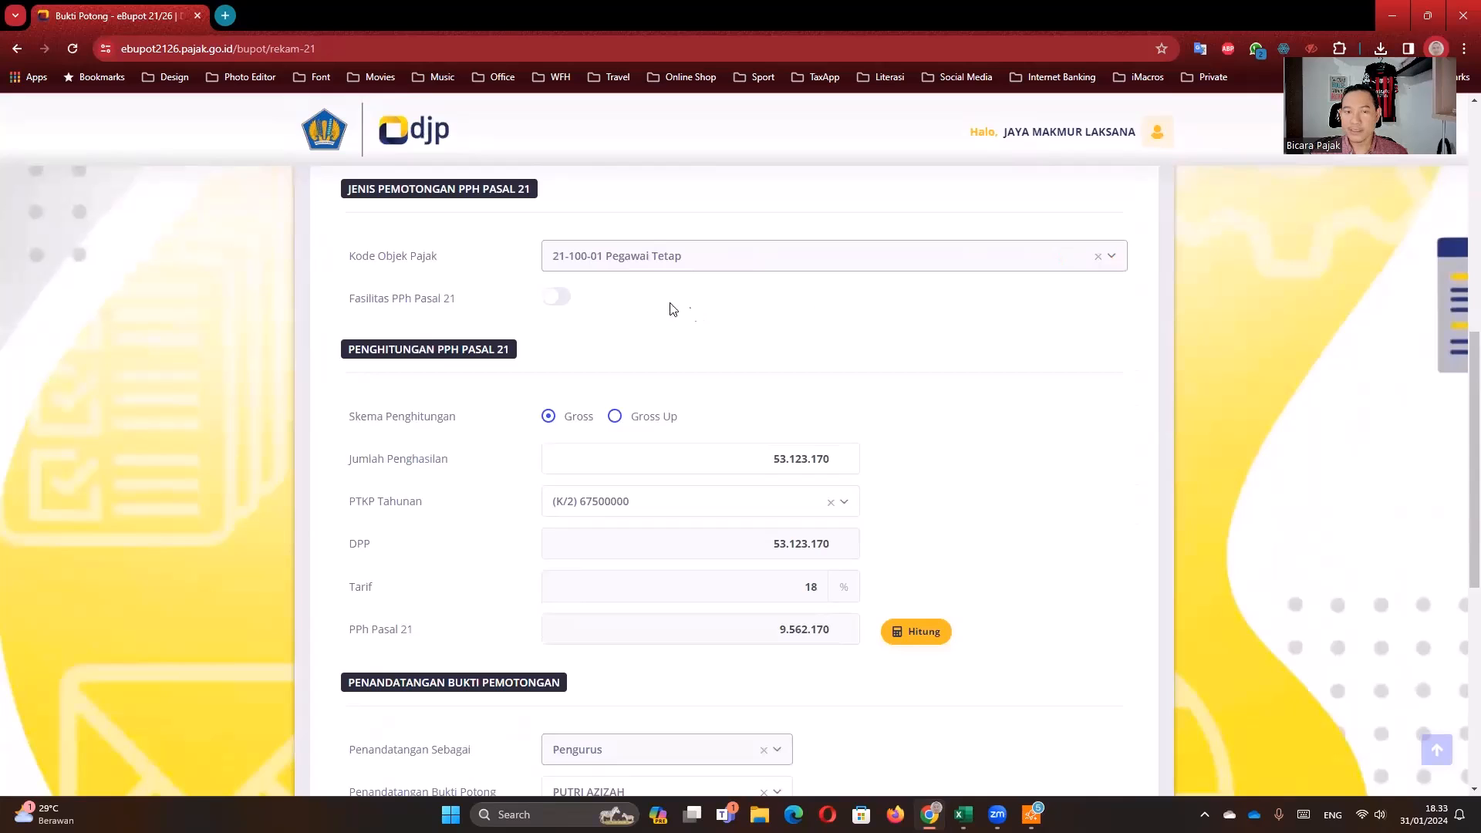
scroll(948, 438, "up", 1)
scroll(948, 439, "down", 3)
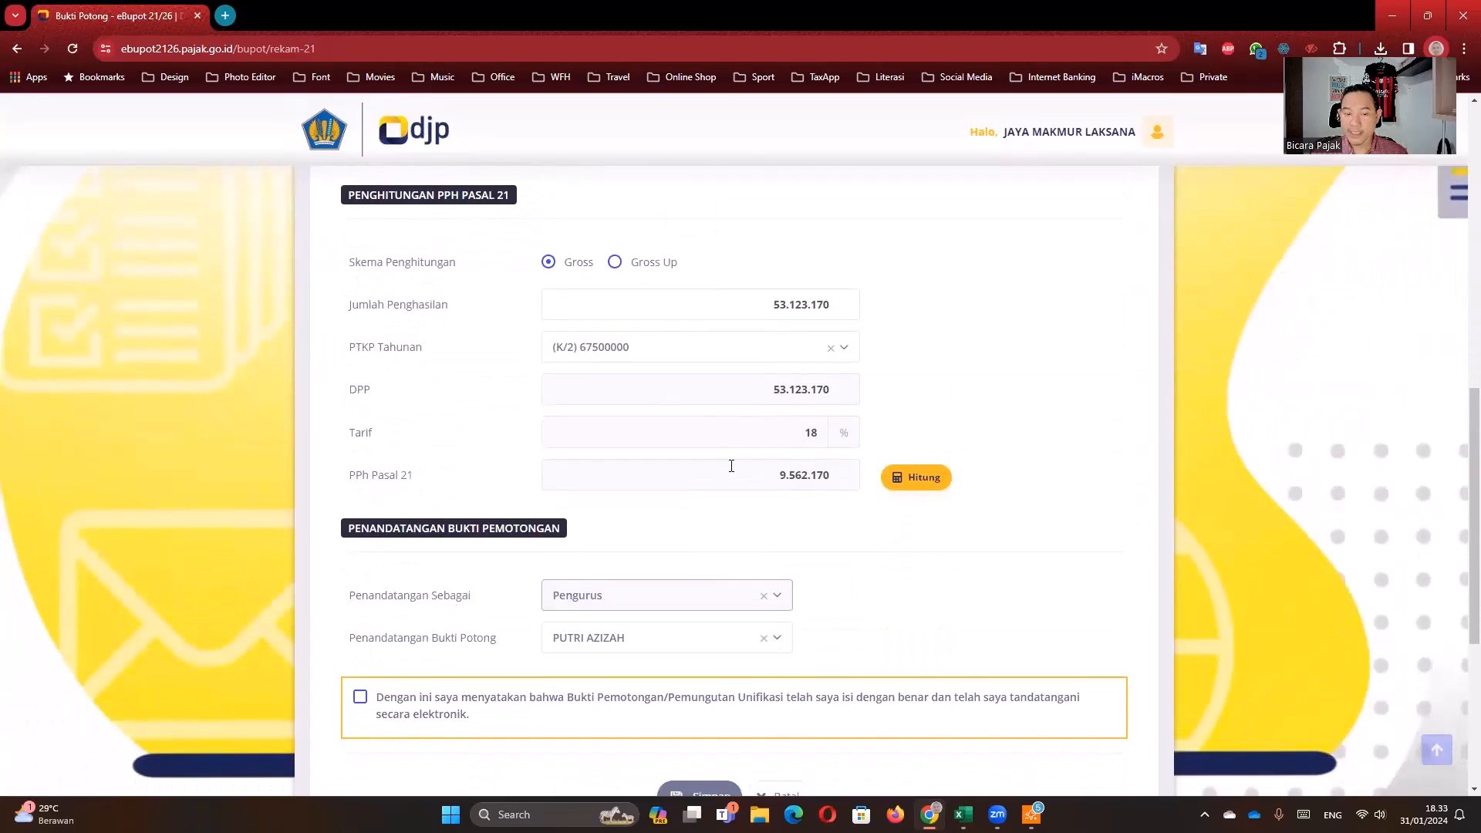
scroll(723, 464, "up", 4)
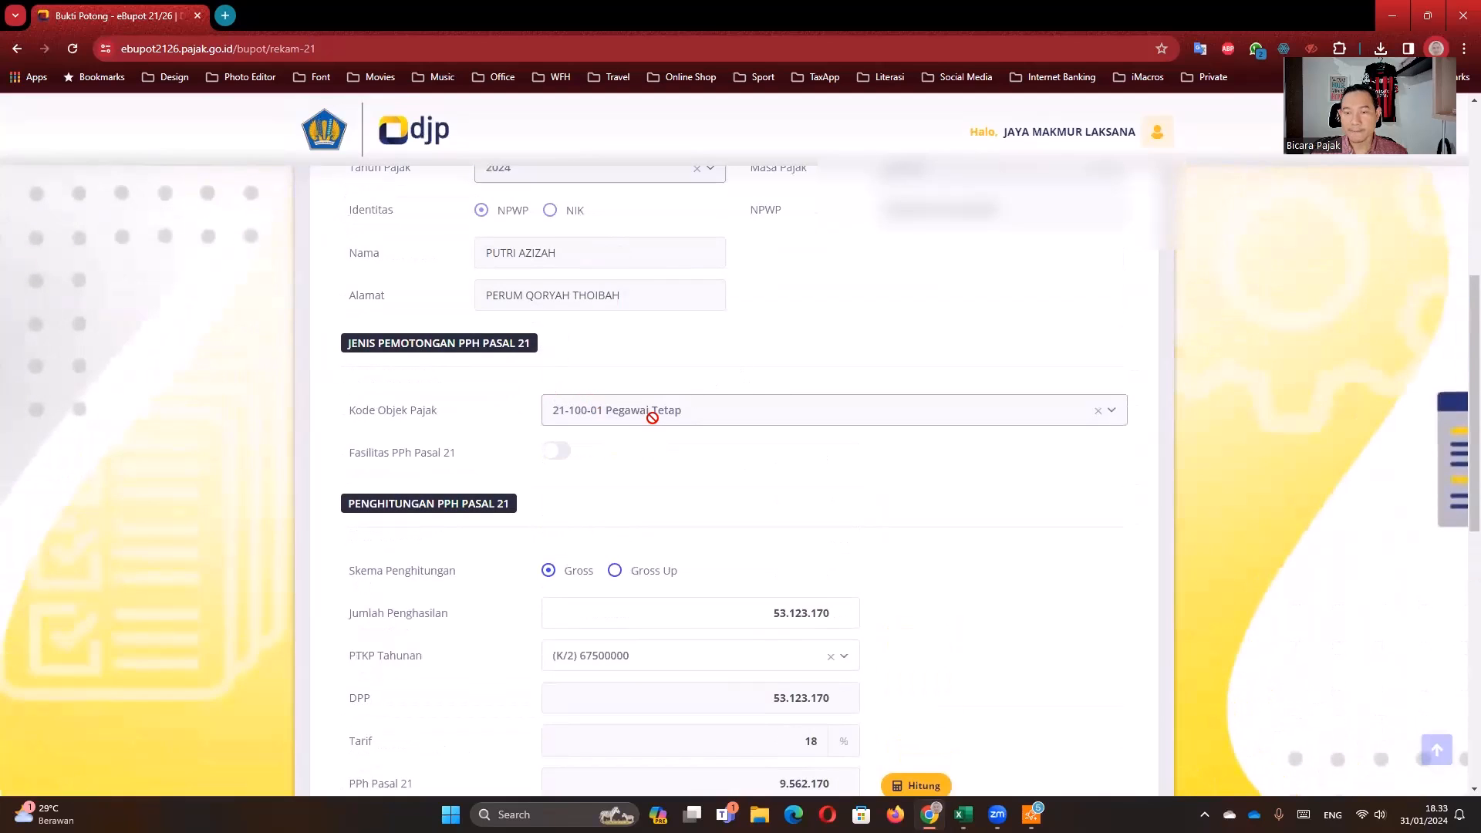
scroll(651, 417, "down", 7)
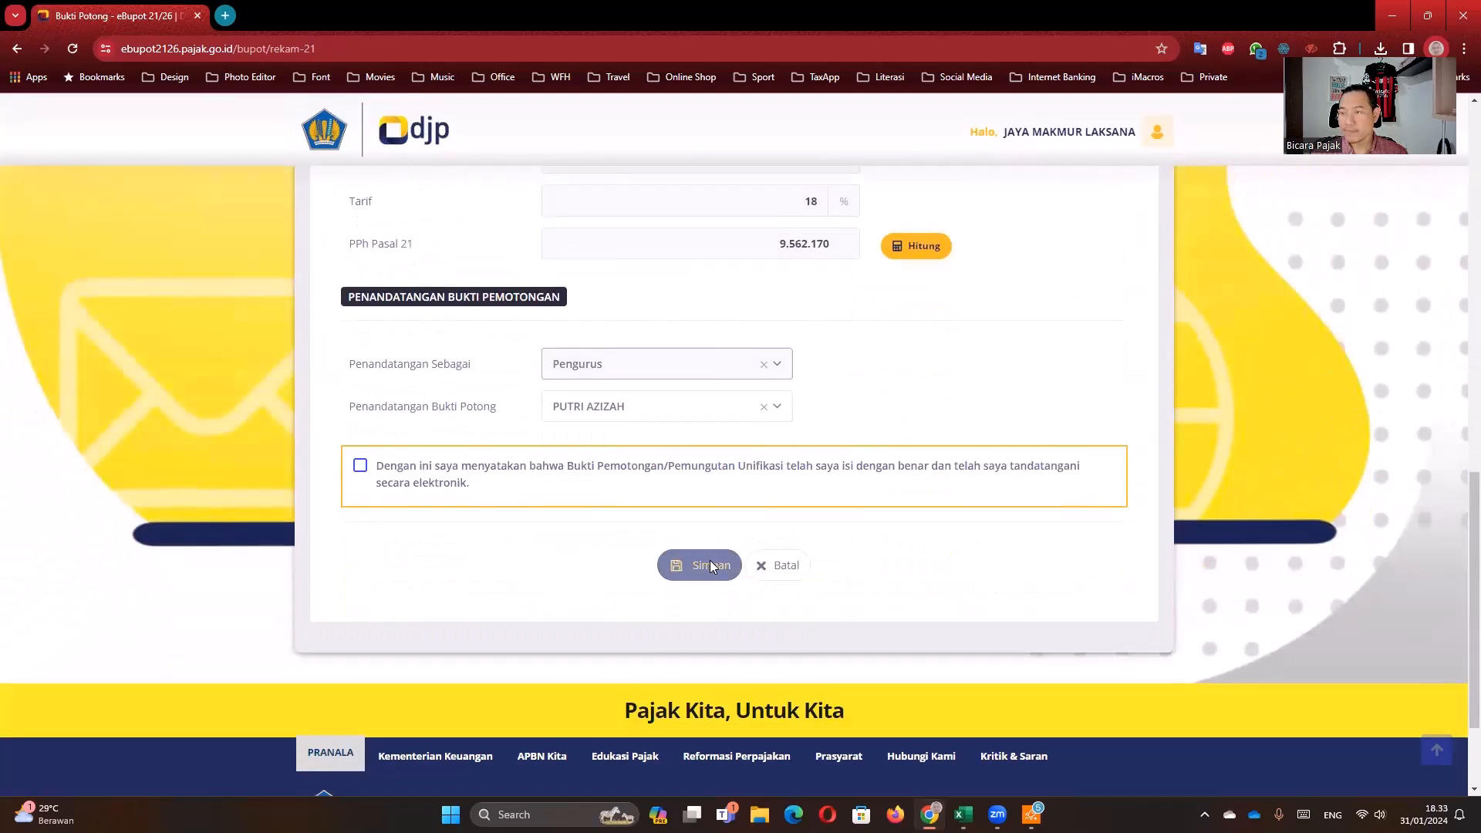
left_click(779, 569)
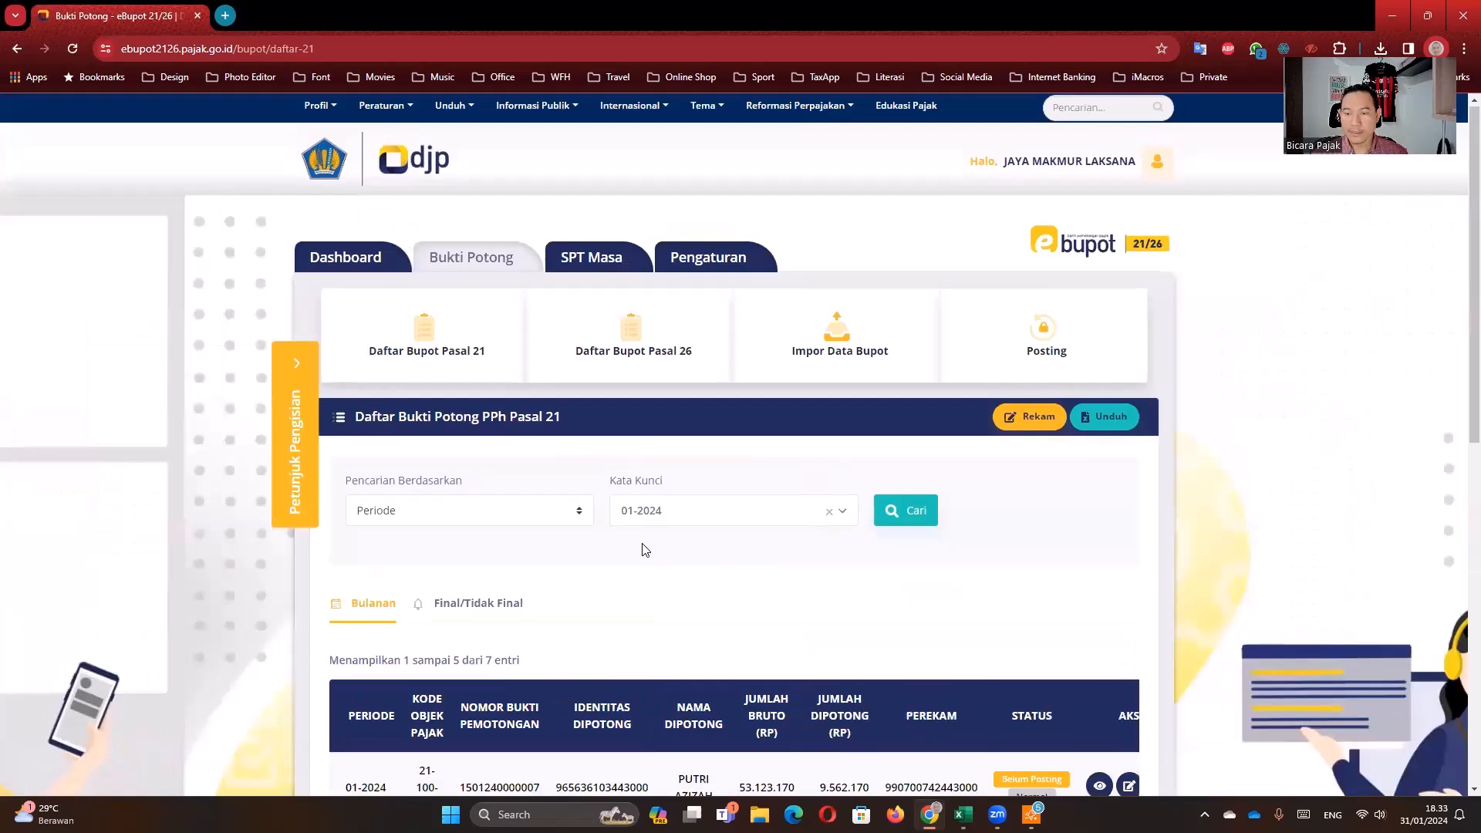
- Delete the Belum Posting slip from the Bulanan list and check its status in the refreshed list
scroll(645, 549, "down", 6)
left_click_drag(956, 709, 1000, 709)
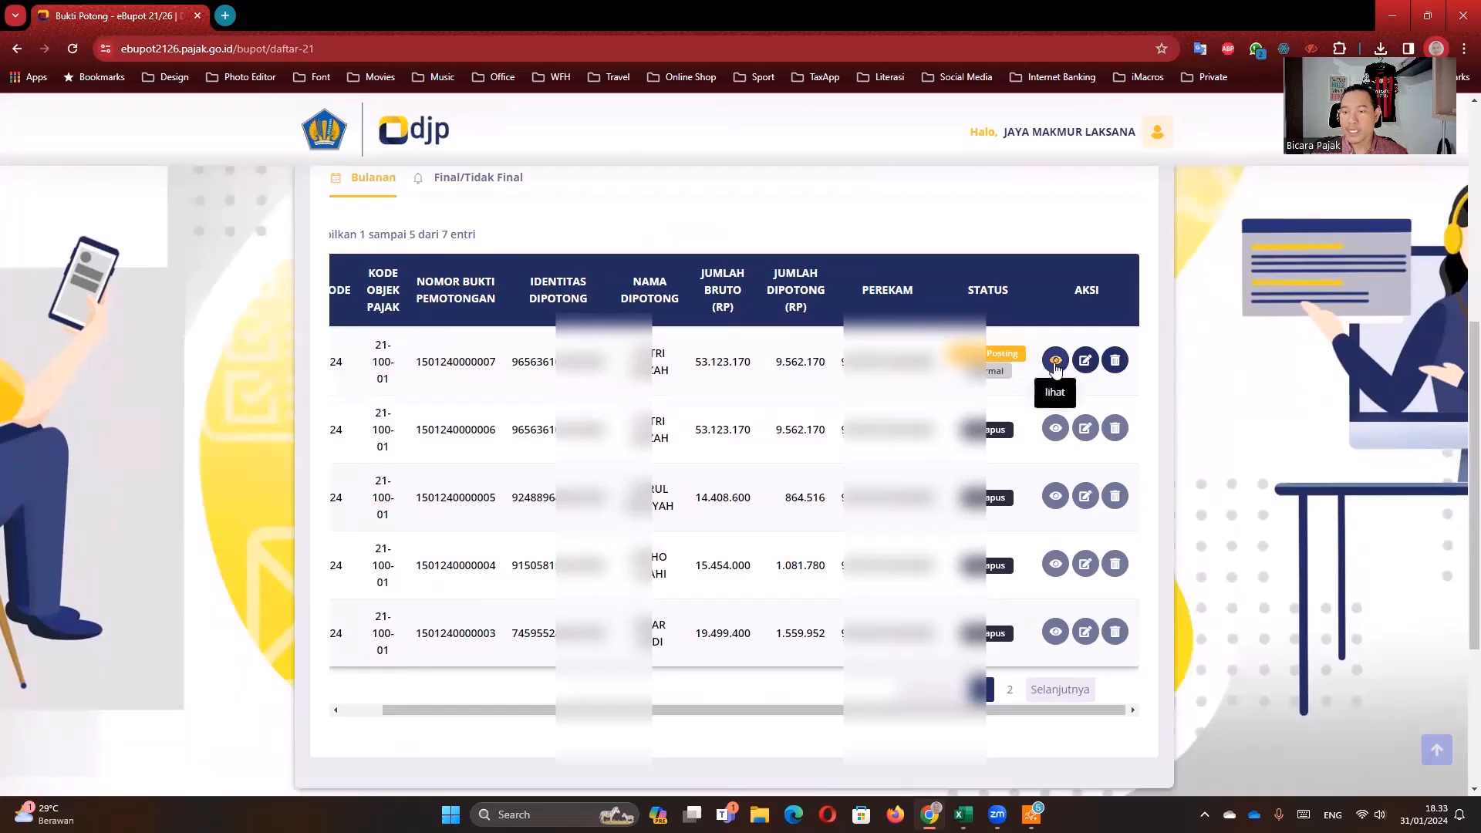
left_click(1111, 368)
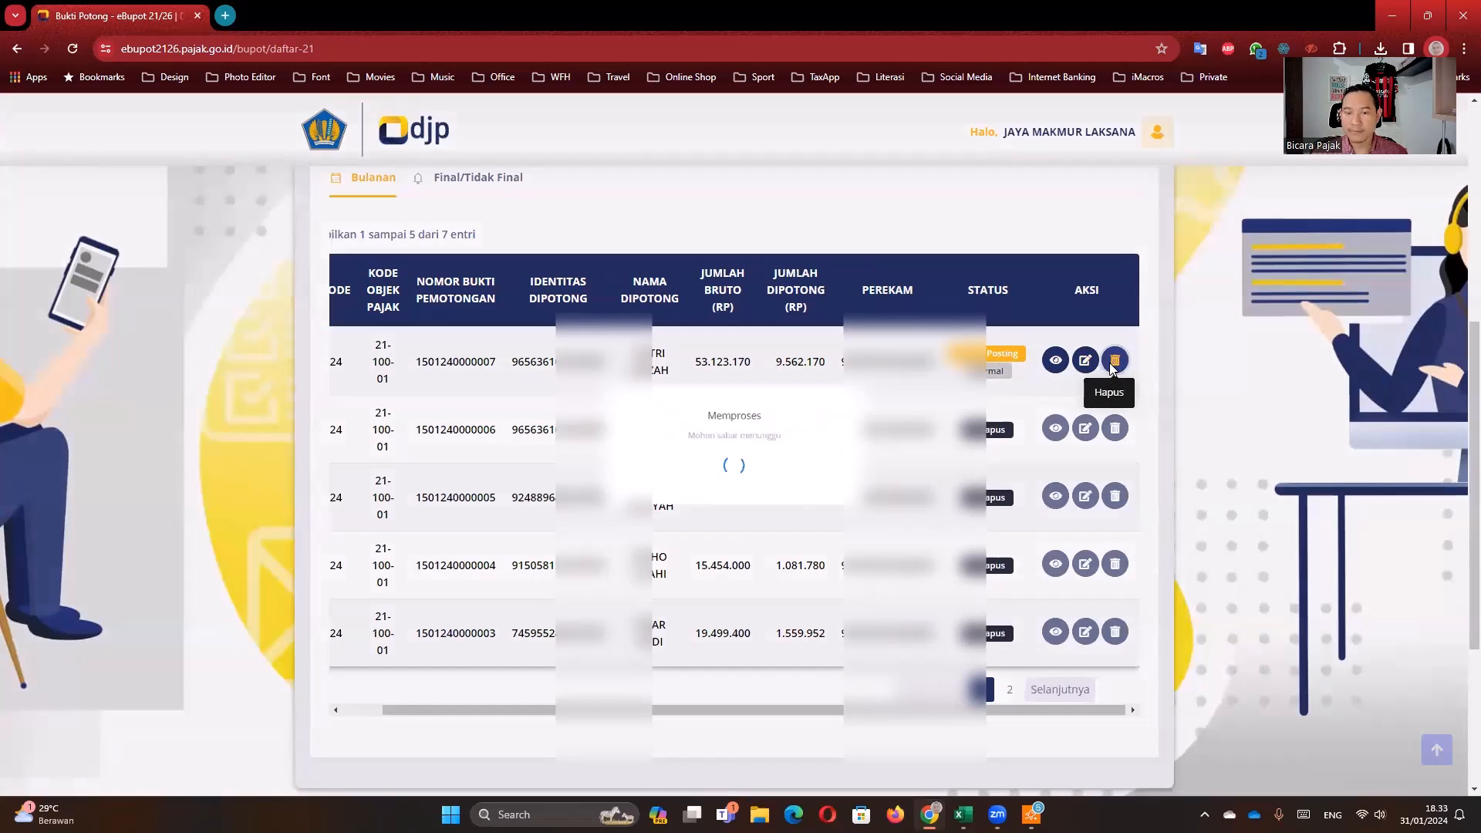
left_click(671, 532)
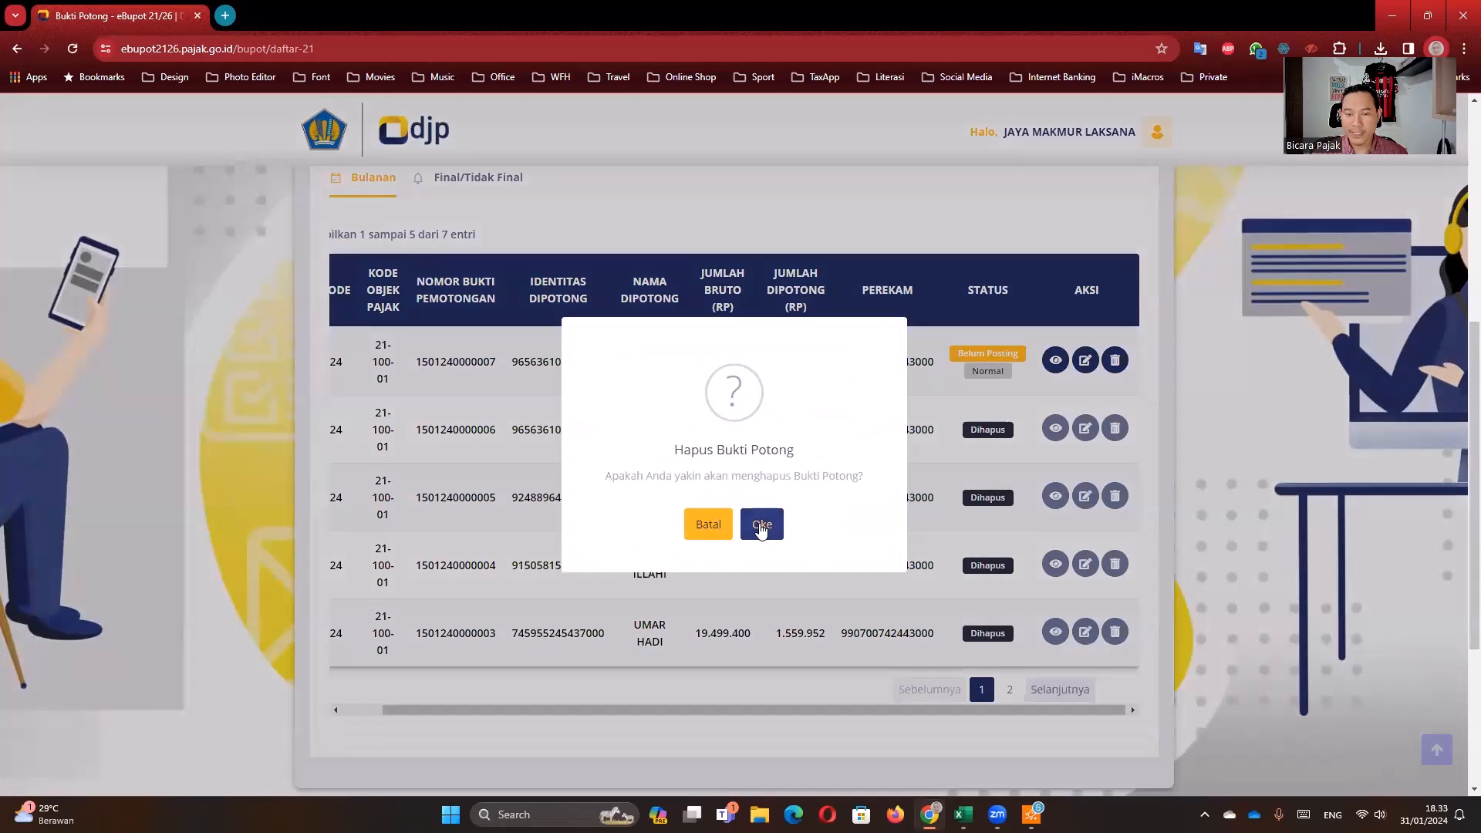
left_click(759, 523)
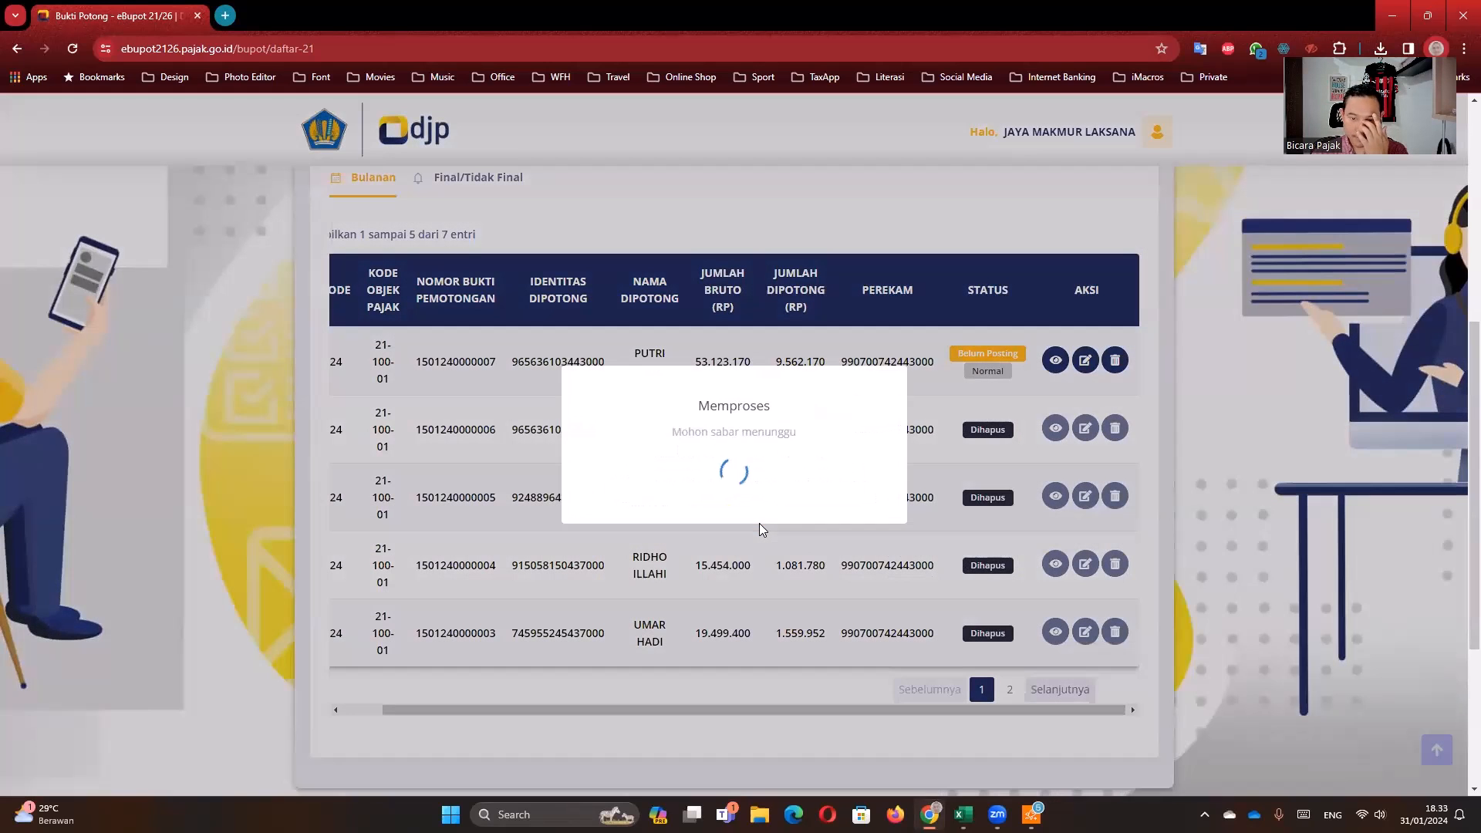
left_click(735, 524)
scroll(741, 522, "down", 3)
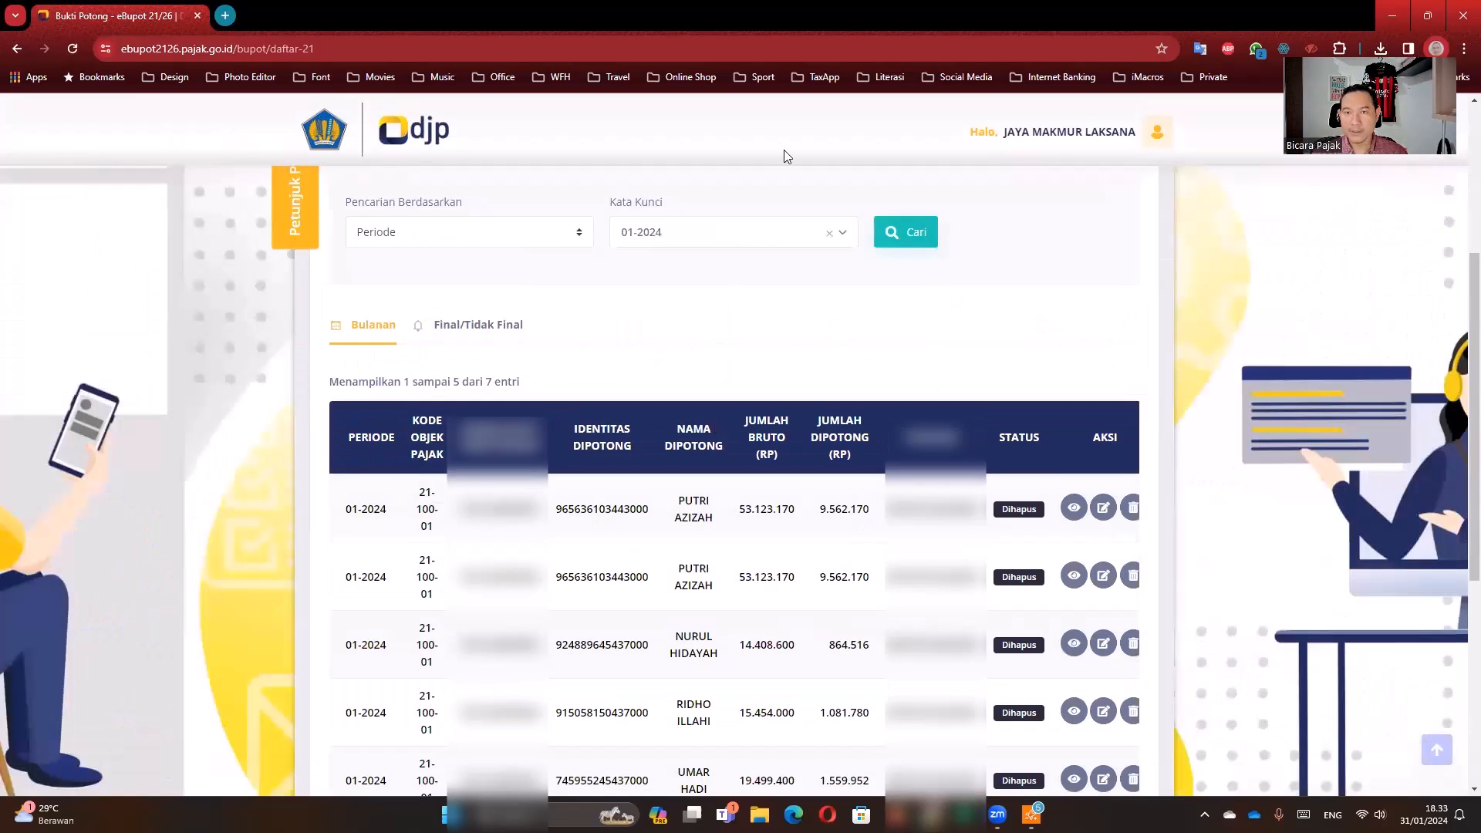
scroll(740, 509, "down", 3)
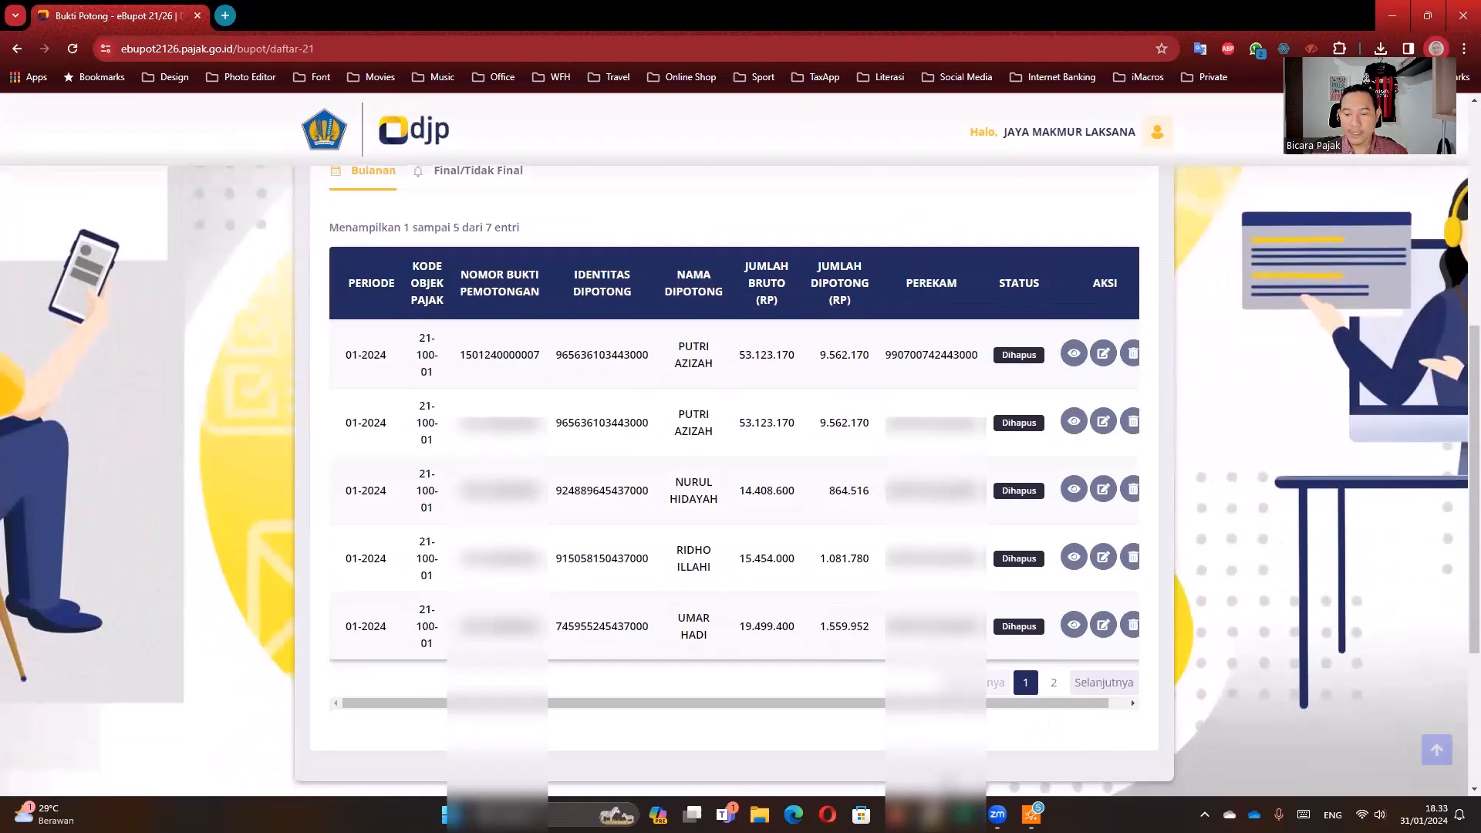
- Switch to the PPh 21 calculation workbook in Excel and review the FORMAT EBUPOT 21 columns from Tgl Pemotongan to Kode Objek Pajak
key("alt+Tab")
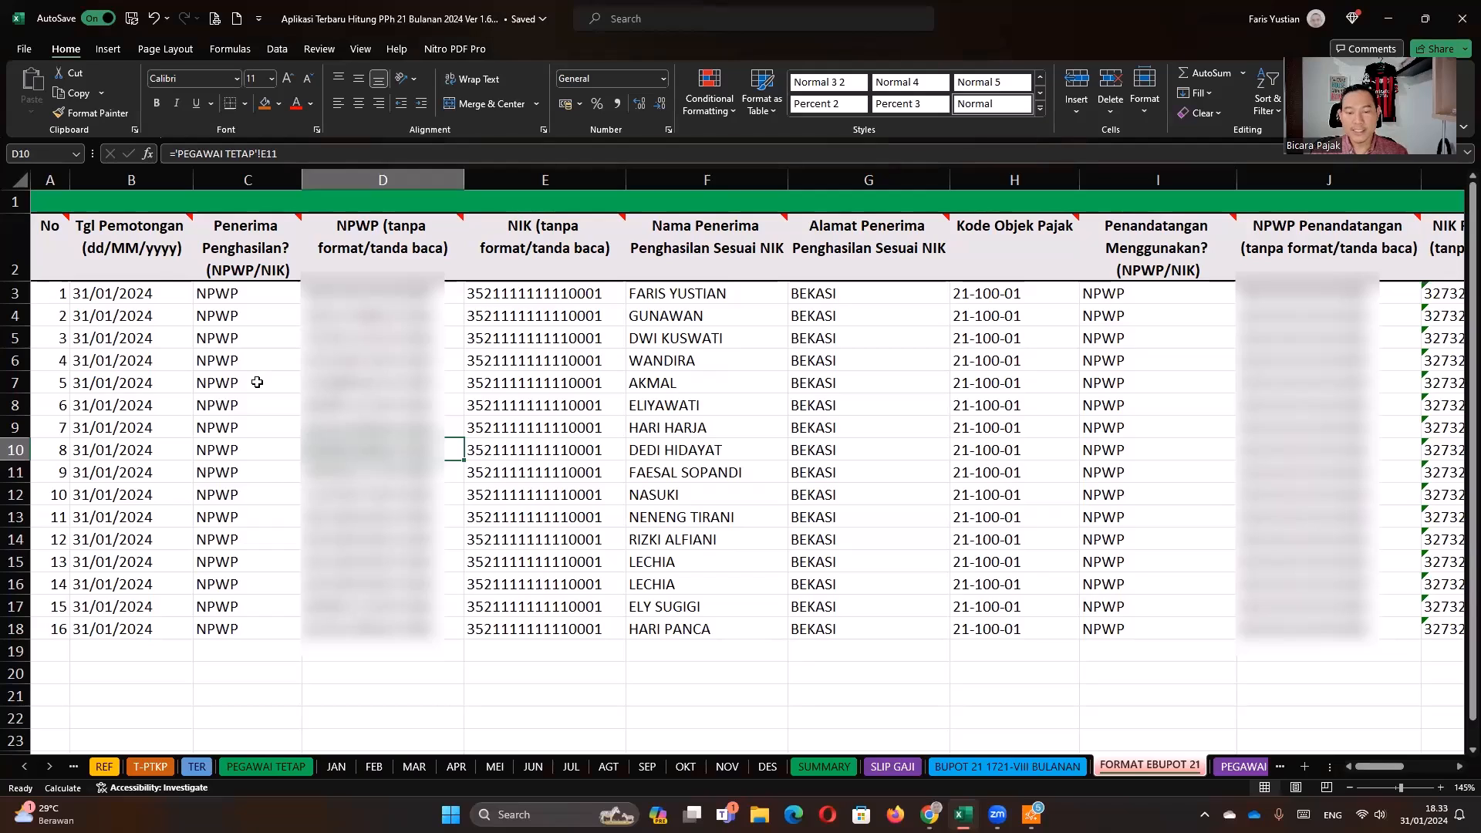
left_click(582, 472)
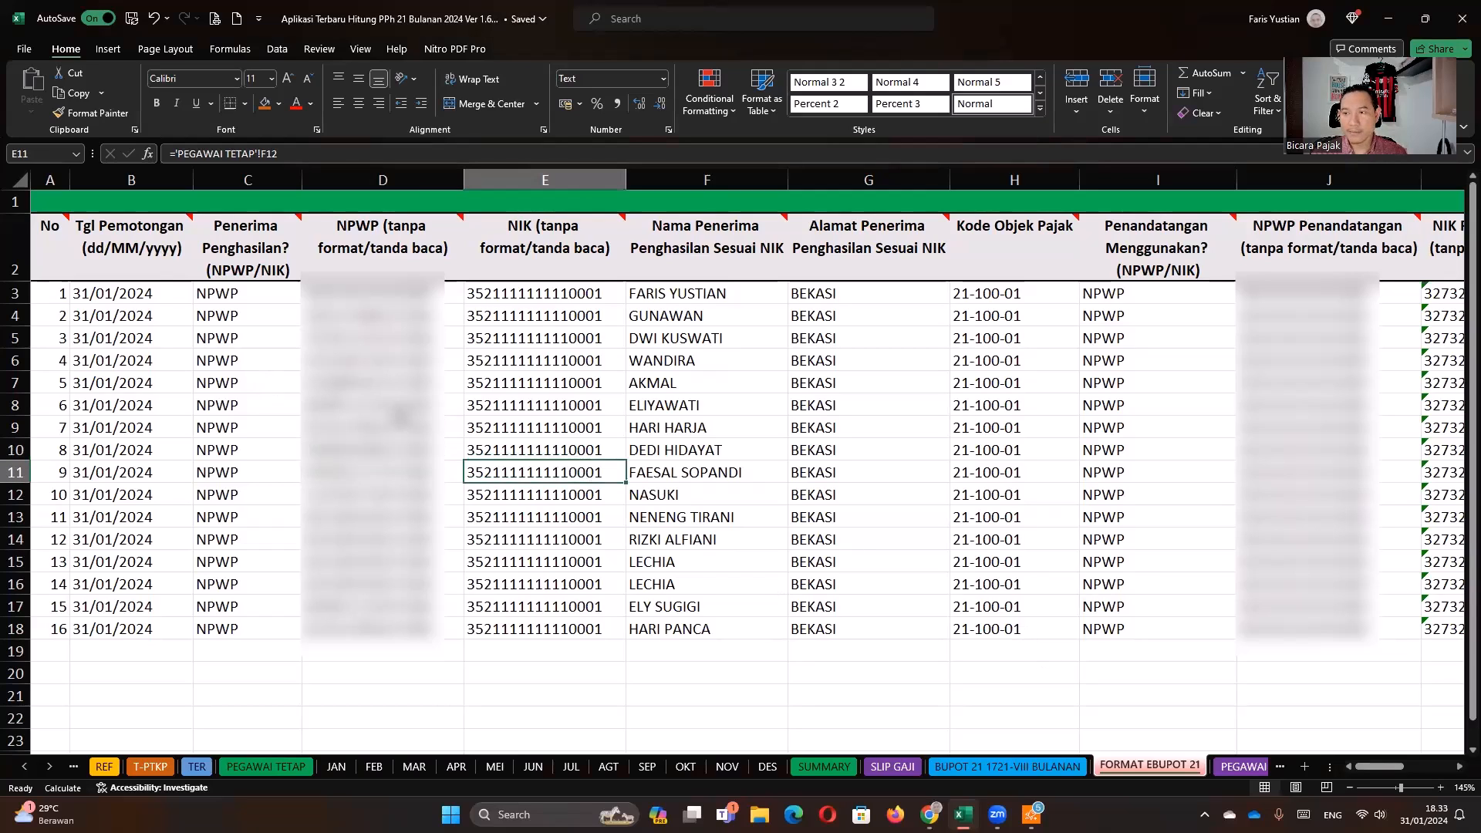
left_click(316, 380)
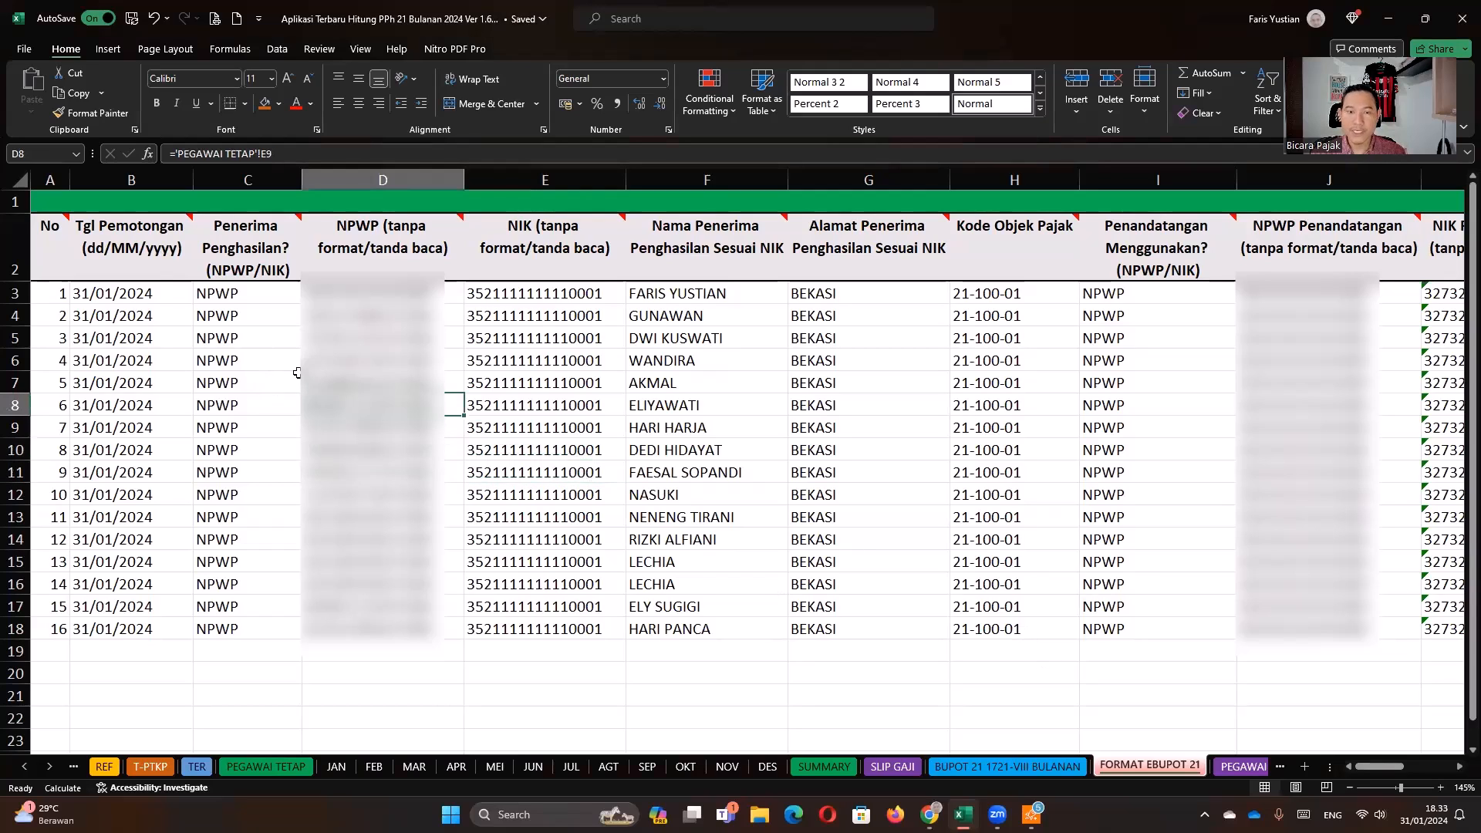
left_click(246, 359)
left_click(132, 294)
left_click(185, 448)
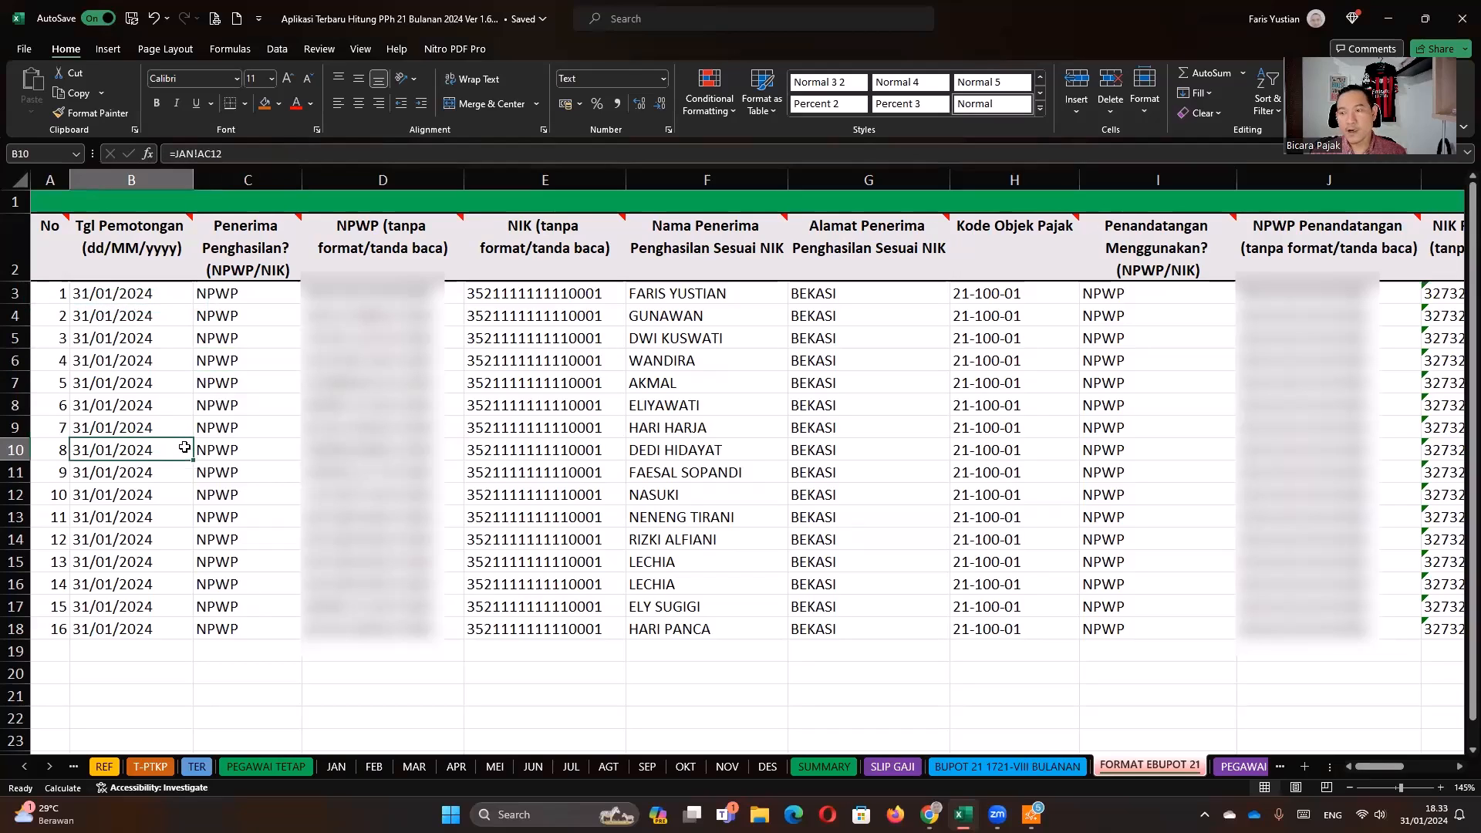
key("Right")
key("Right")
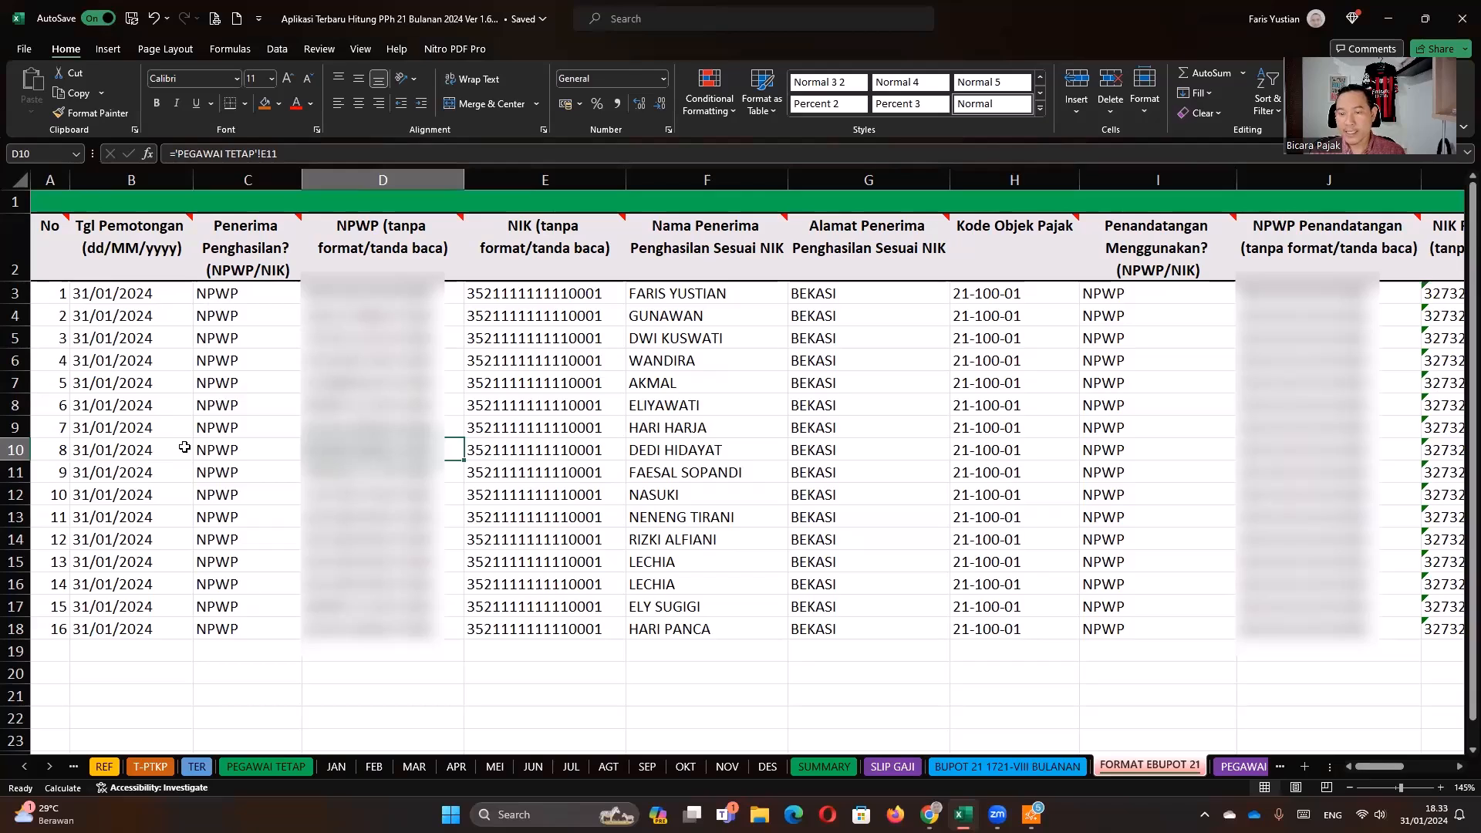
key("Right")
key("Right")
key("Right")
key("Right")
left_click(1035, 340)
left_click(1028, 288)
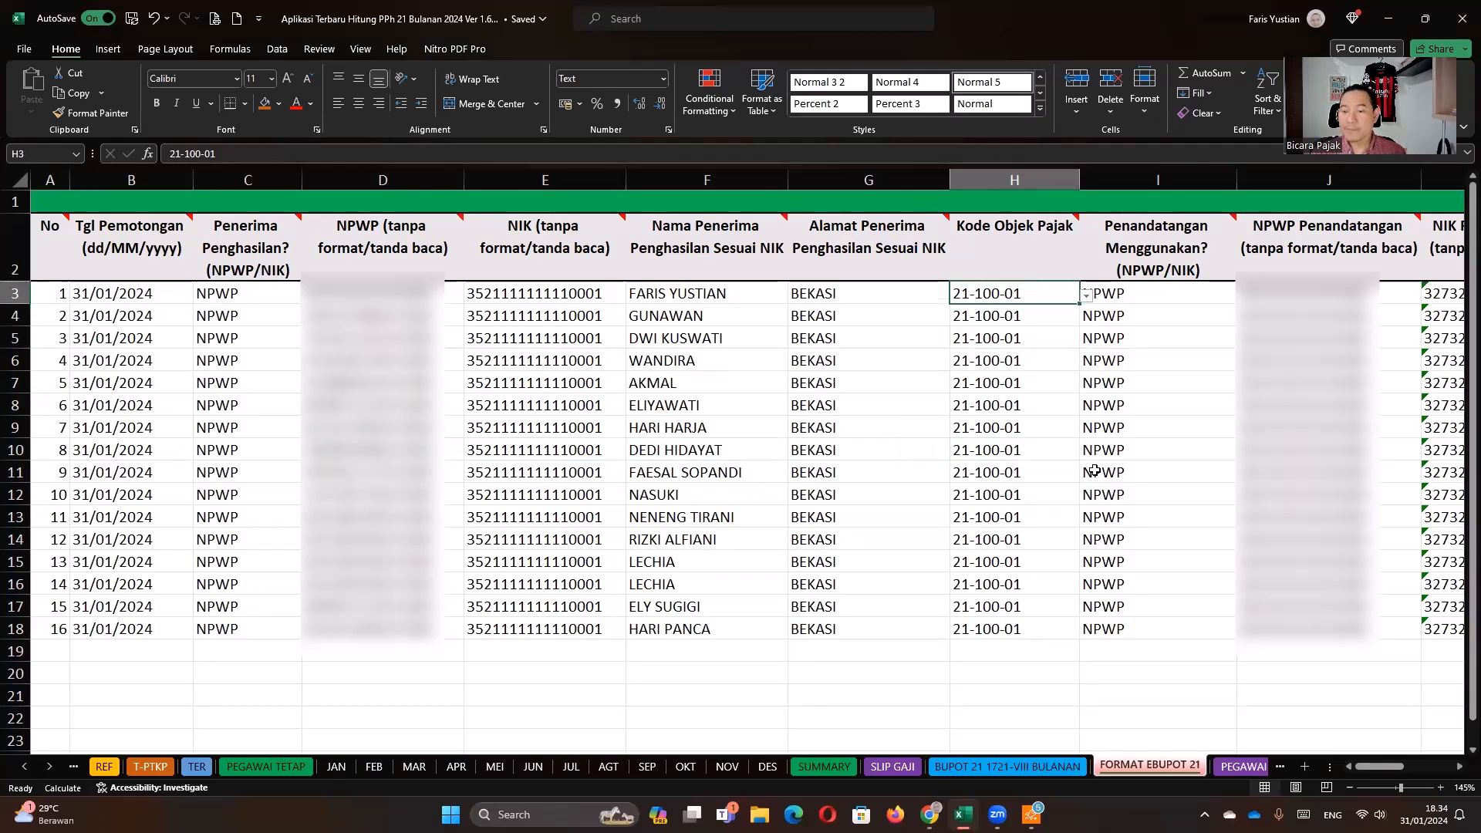
- Look through the tax object codes and names on the Ref Daftar Objek Pajak sheet, from Pegawai Tetap down to Tenaga Ahli
left_click(1241, 767)
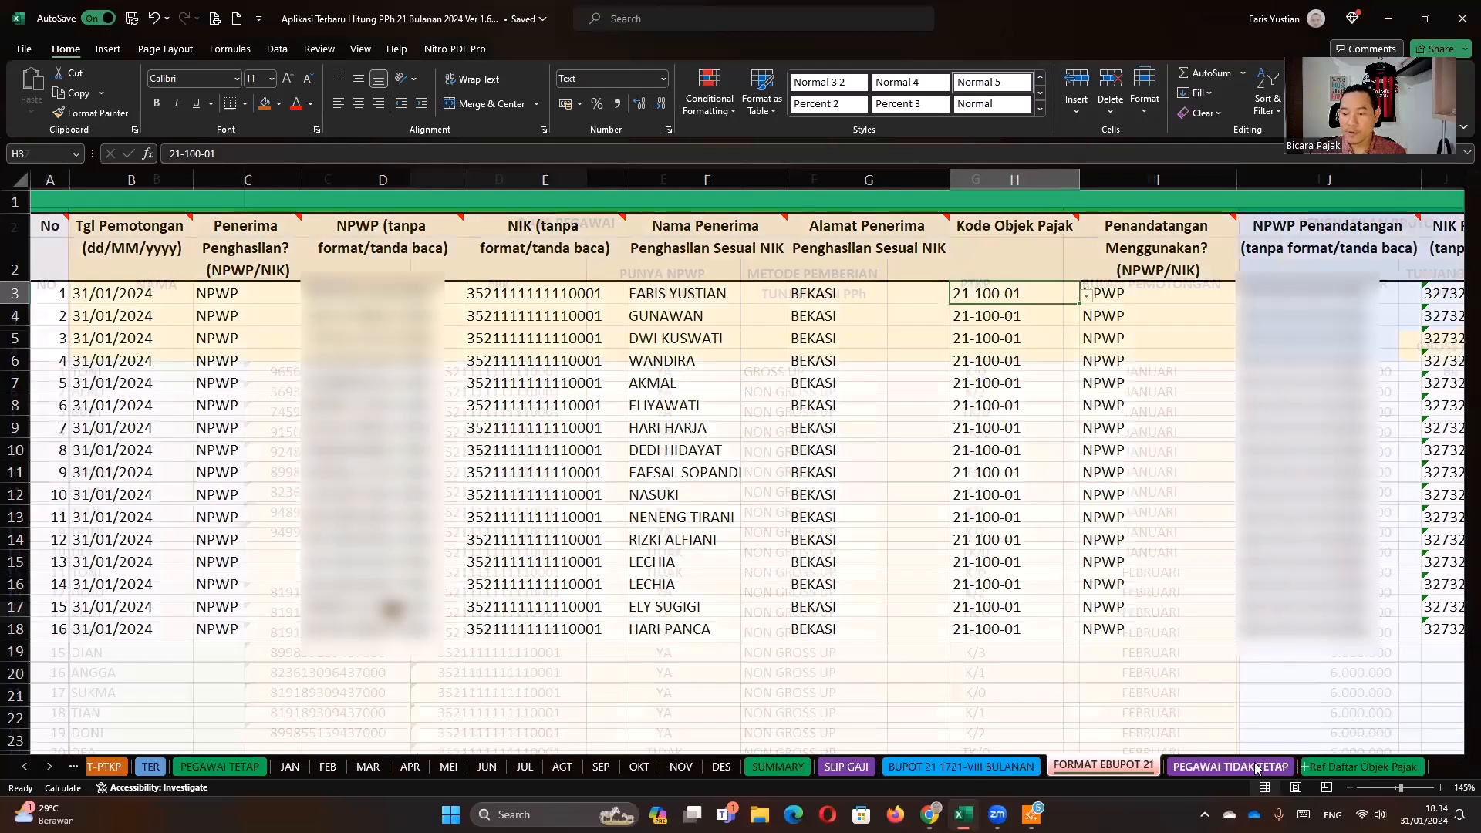
left_click(1256, 768)
left_click(900, 457)
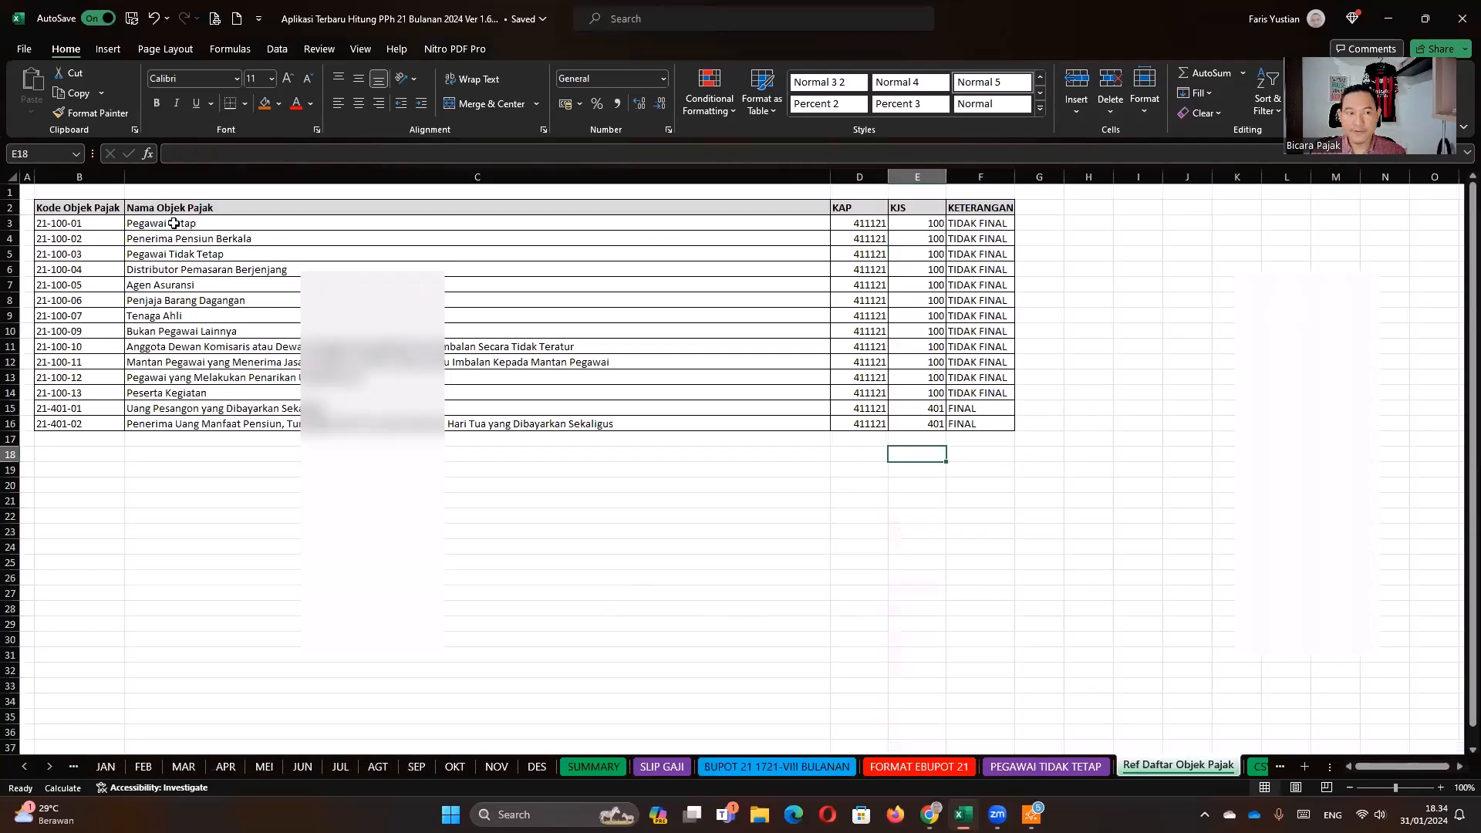
left_click(92, 224)
key("Right")
key("Down")
key("Down")
key("Down")
key("Down")
key("Down")
key("Down")
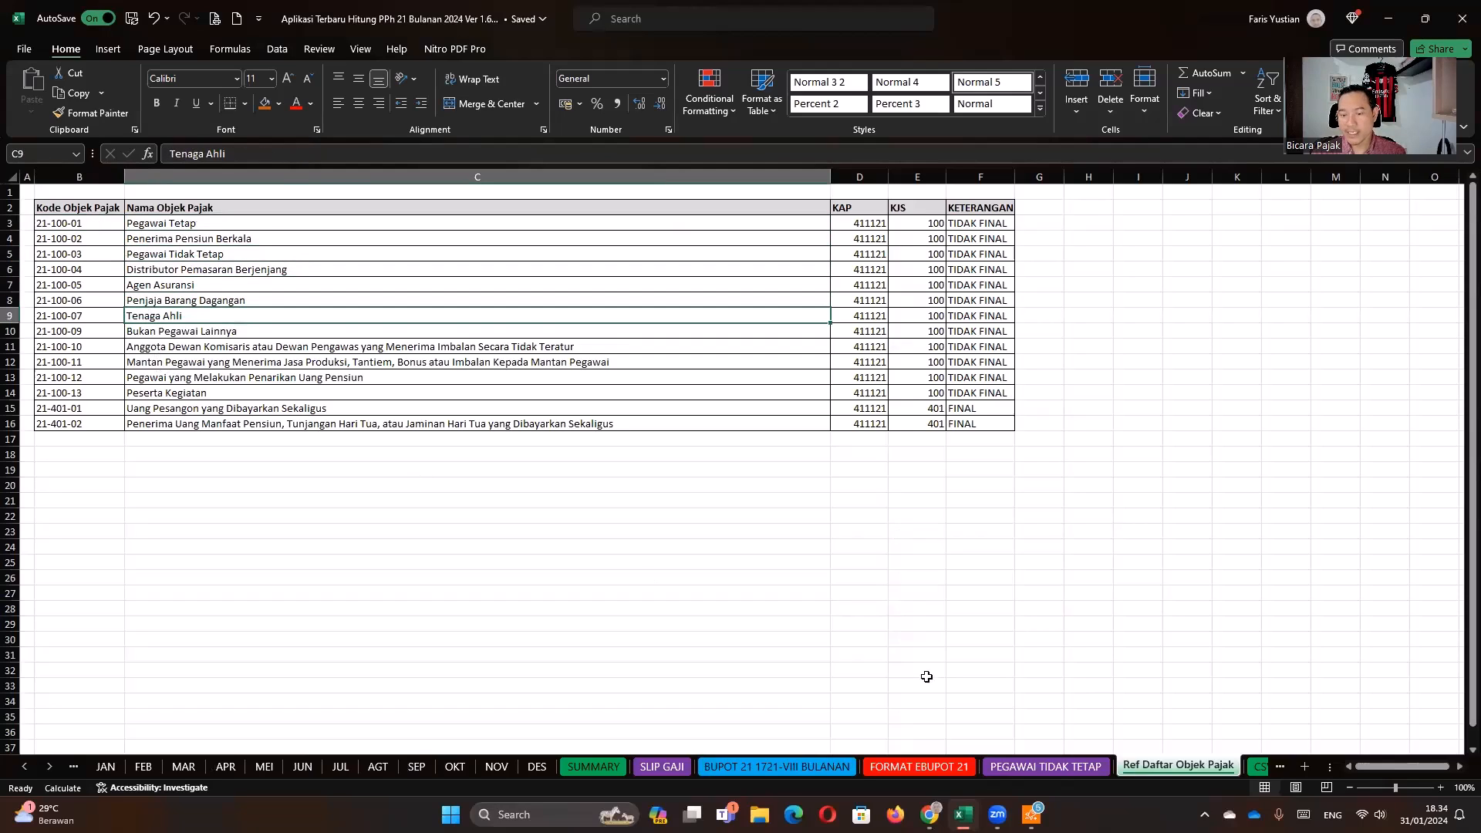
left_click(1008, 681)
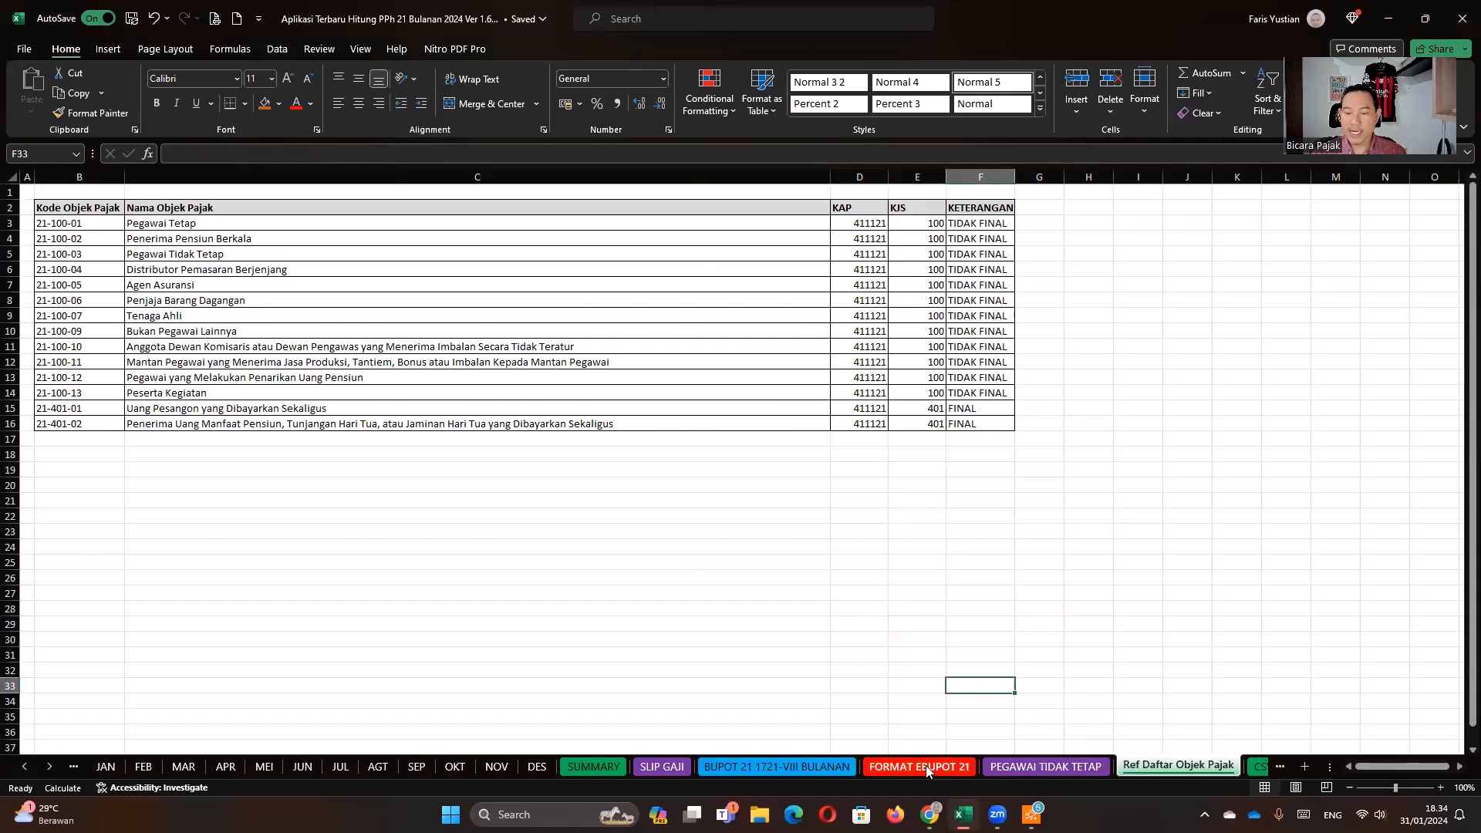
- Compare the Kode Objek Pajak choices on the FORMAT EBUPOT 21 sheet with the Ref Daftar Objek Pajak list, including Tenaga Ahli
left_click(928, 766)
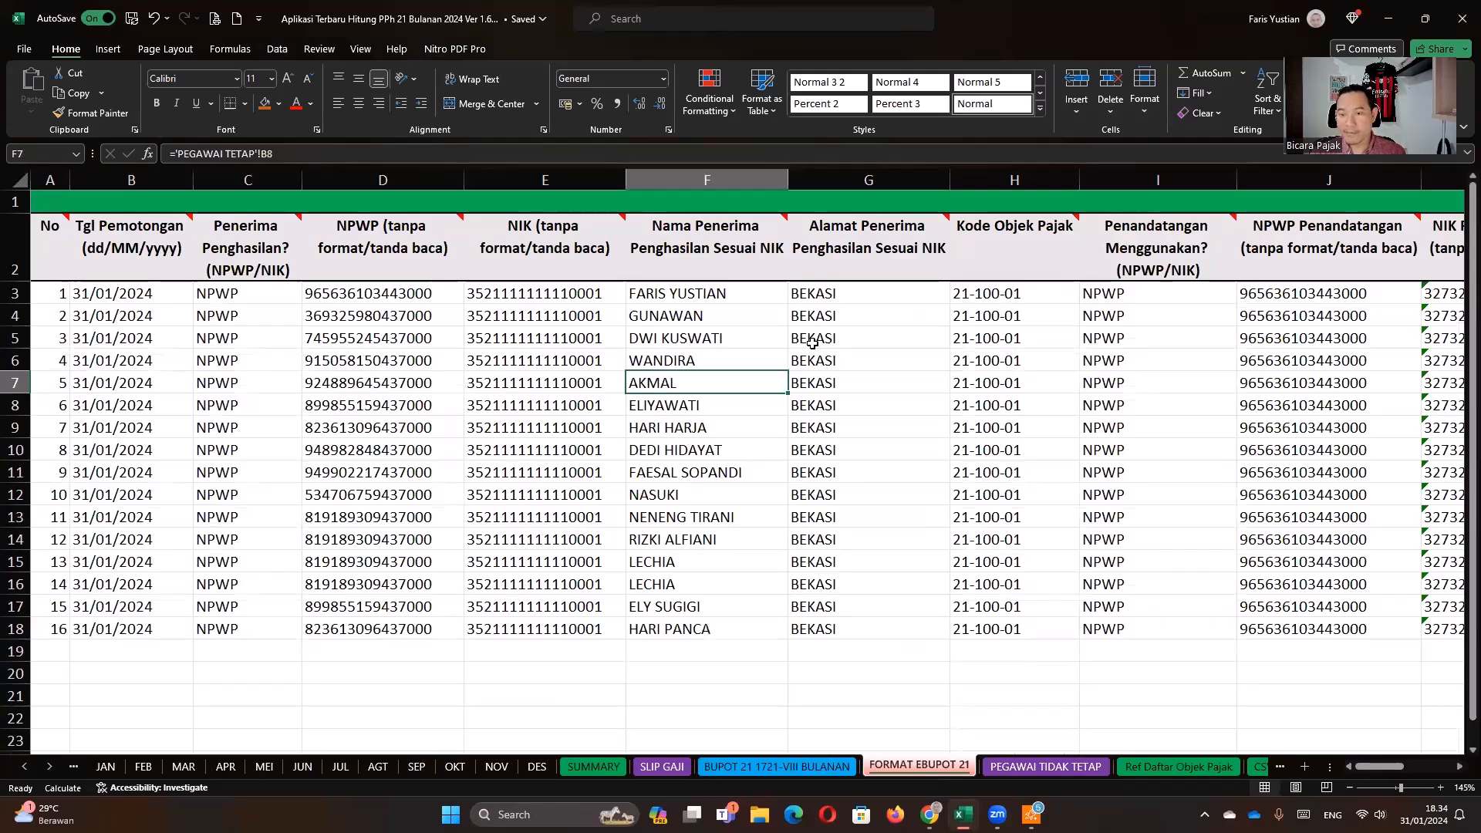
key("Right")
key("Right")
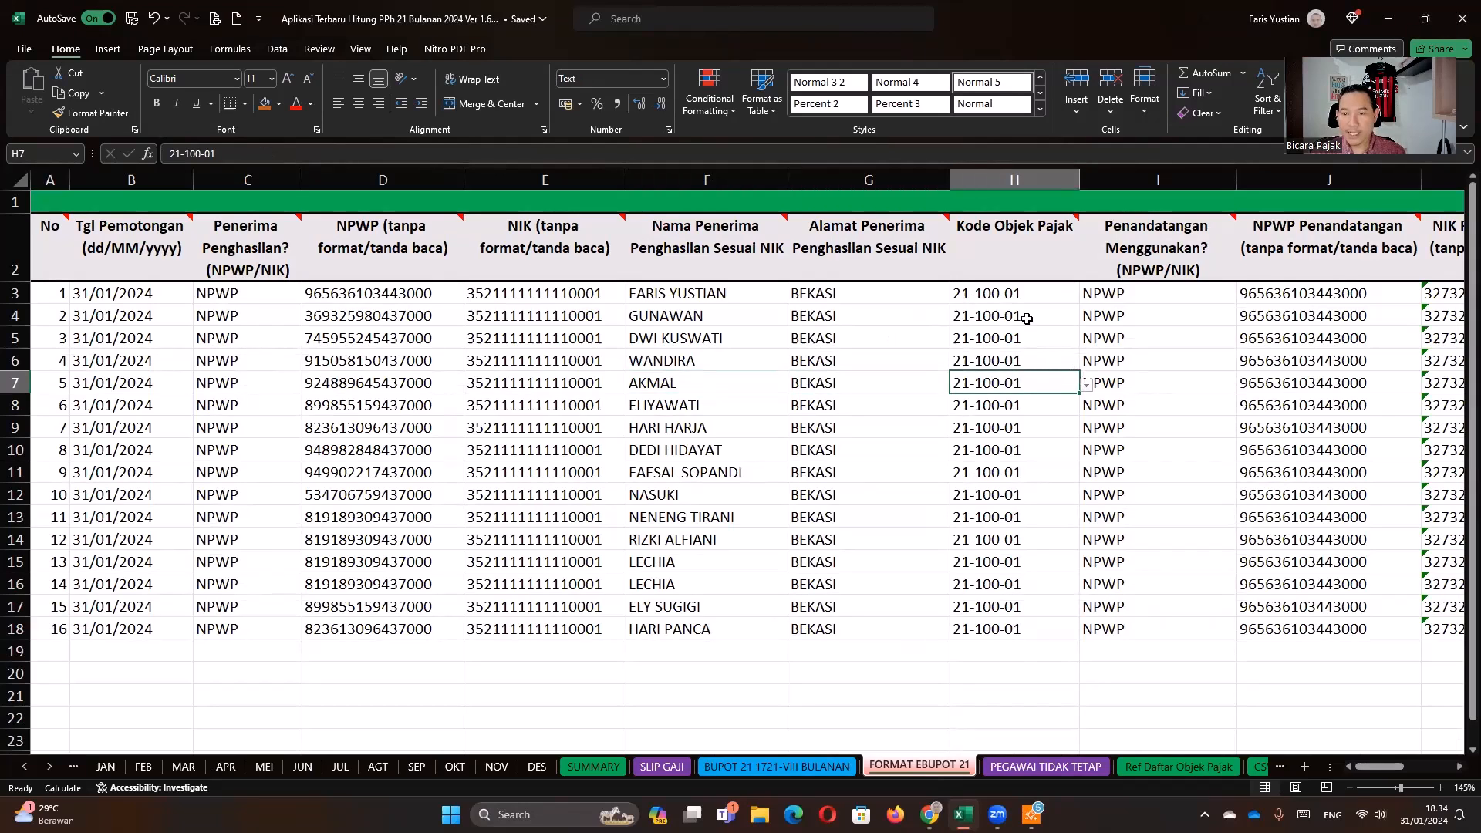
left_click(1026, 318)
left_click(1086, 317)
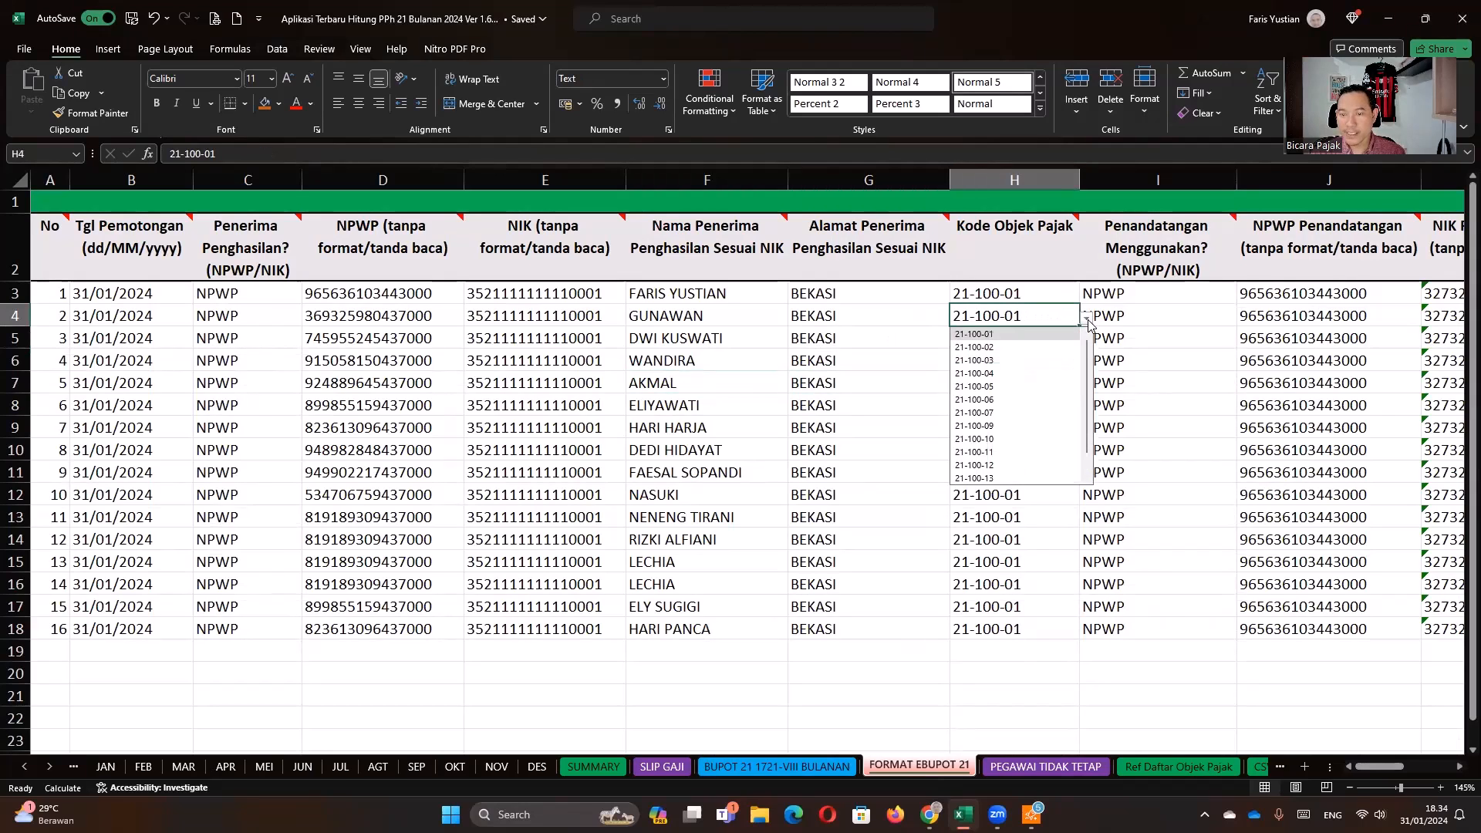
left_click(1191, 569)
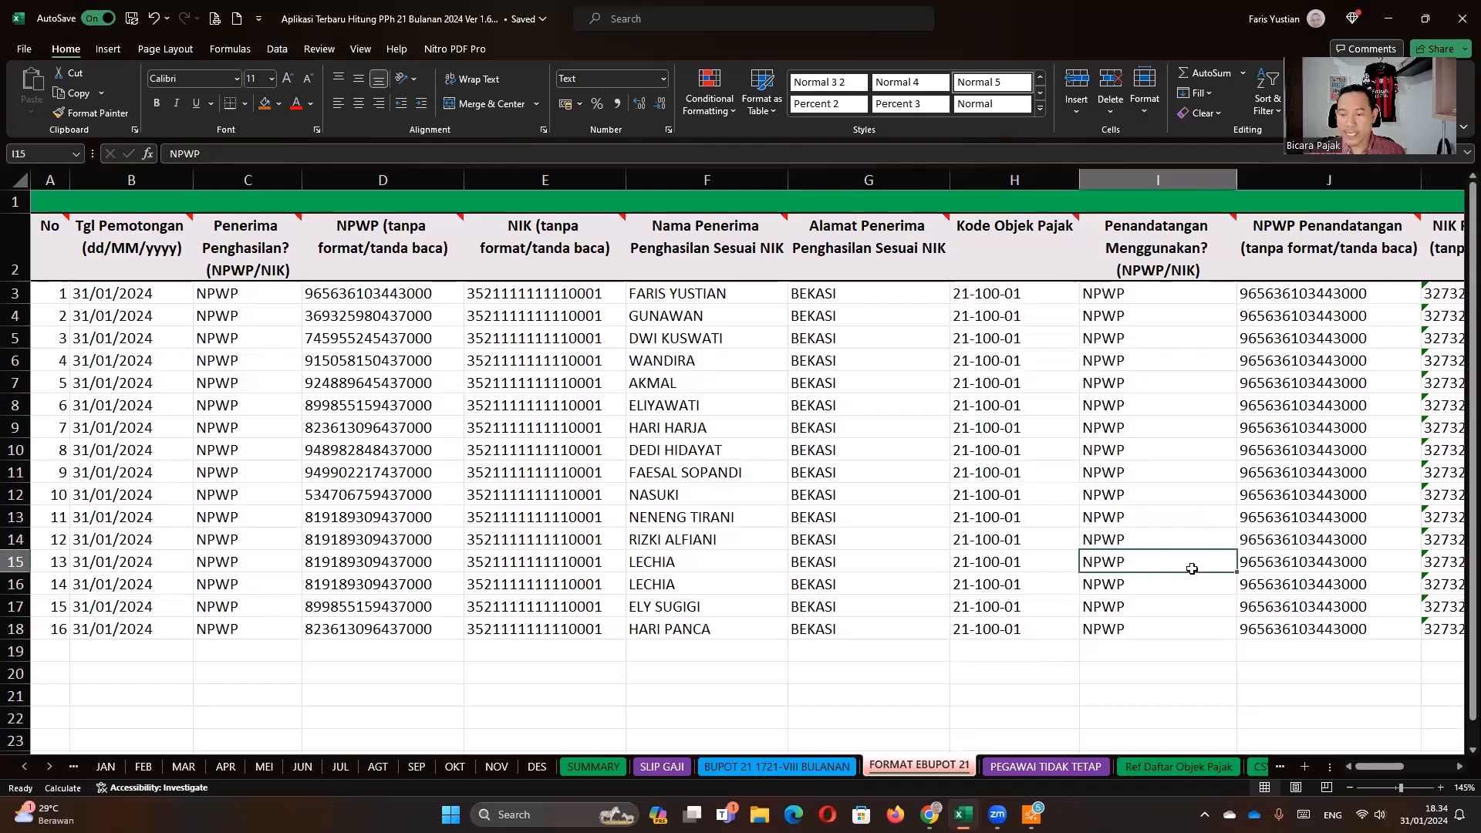
left_click(1164, 767)
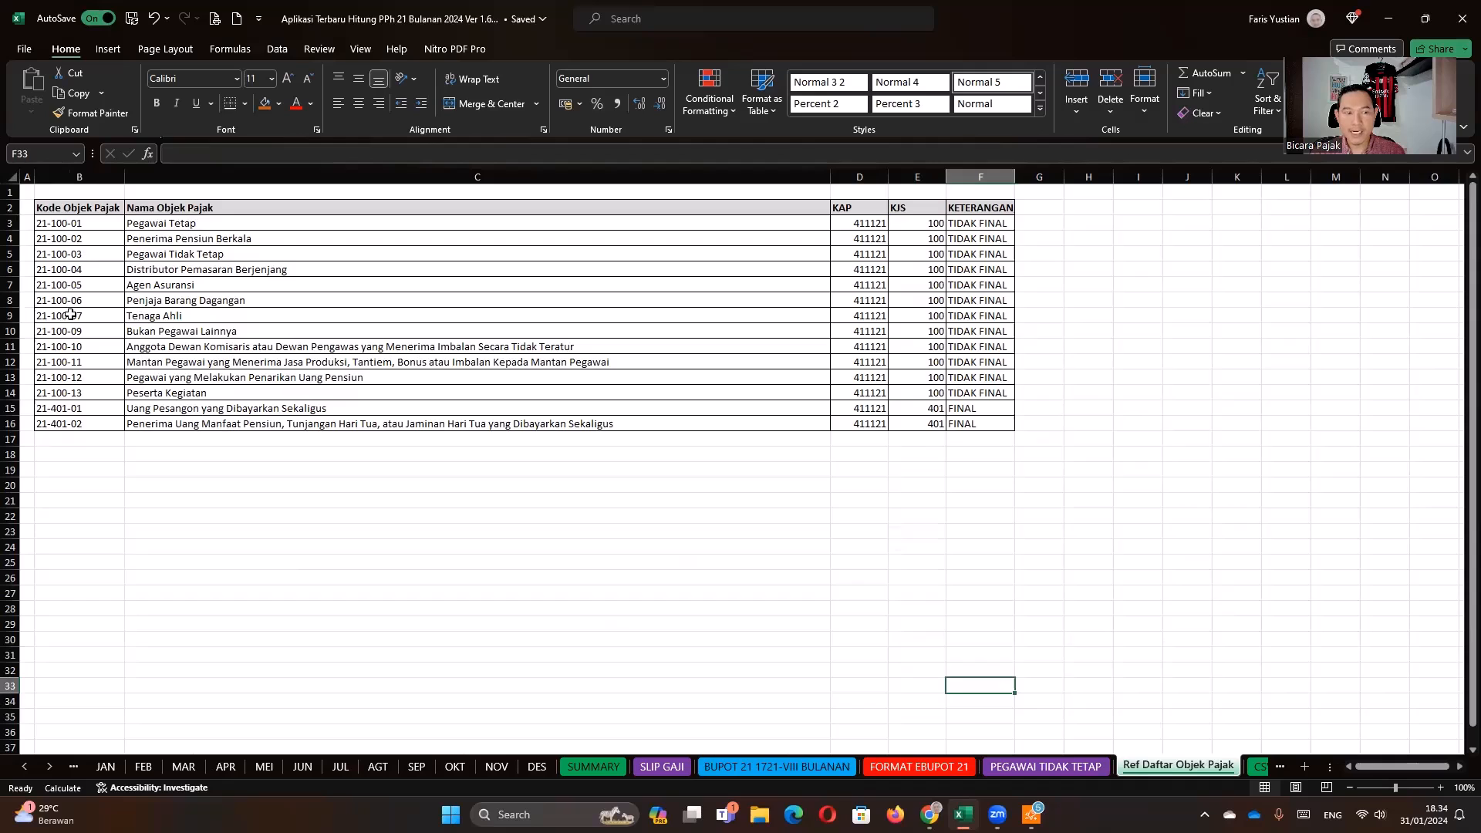
left_click(94, 317)
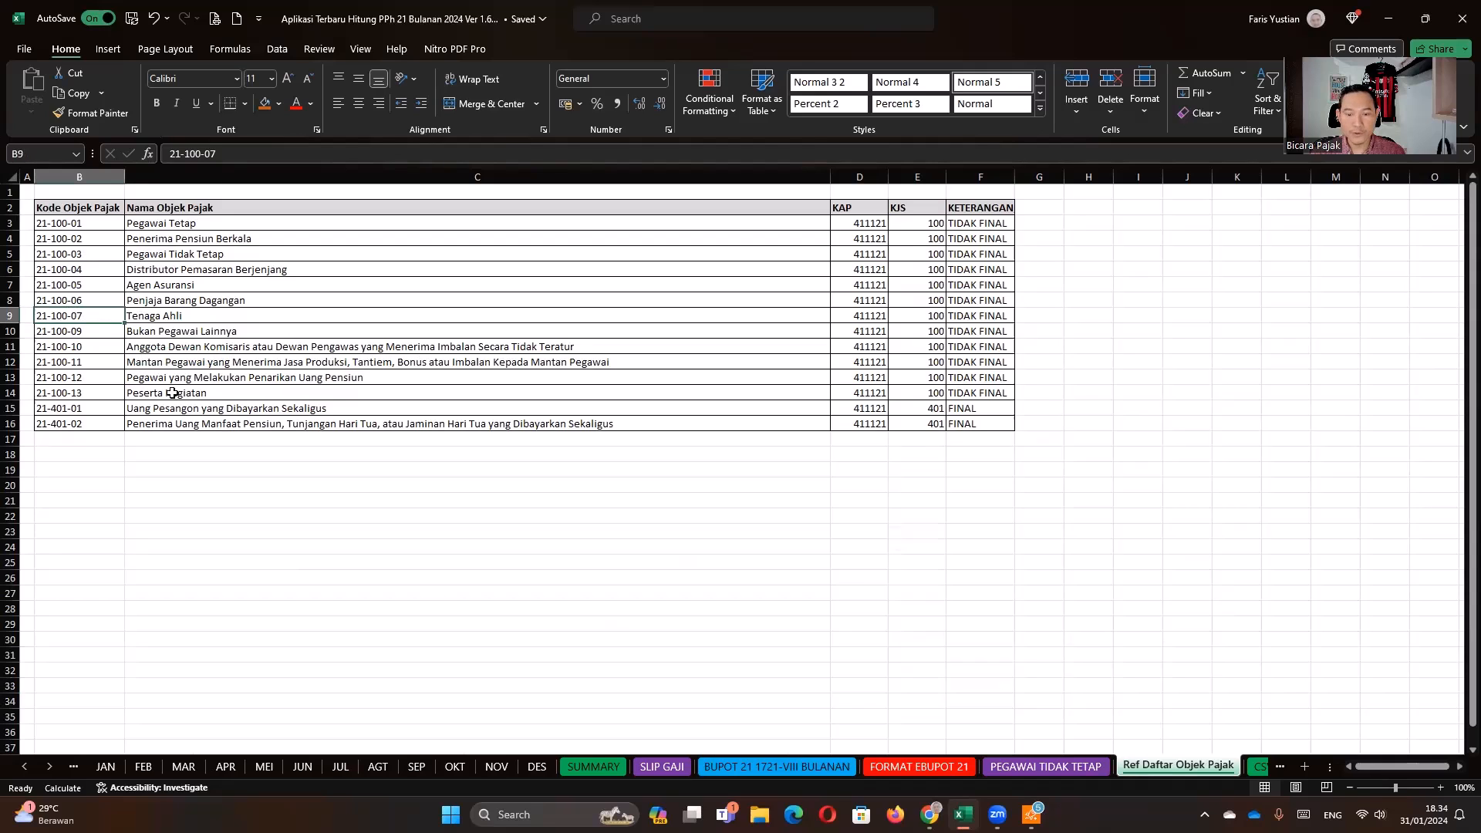
- On FORMAT EBUPOT 21, set the Kode Objek Pajak to 21-100-03 in row 6 and 21-100-07 in row 7
left_click(945, 773)
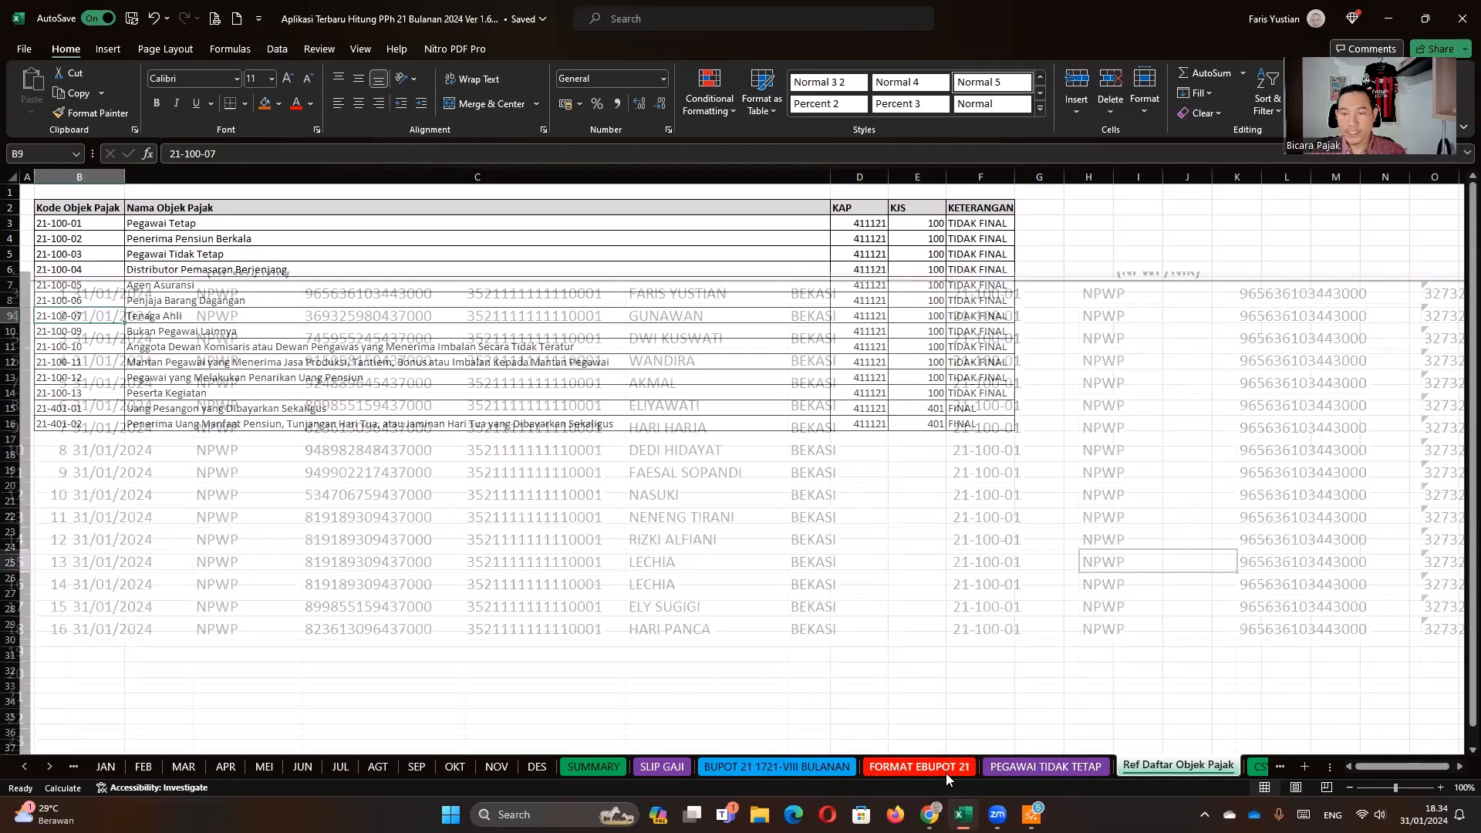
left_click(1008, 368)
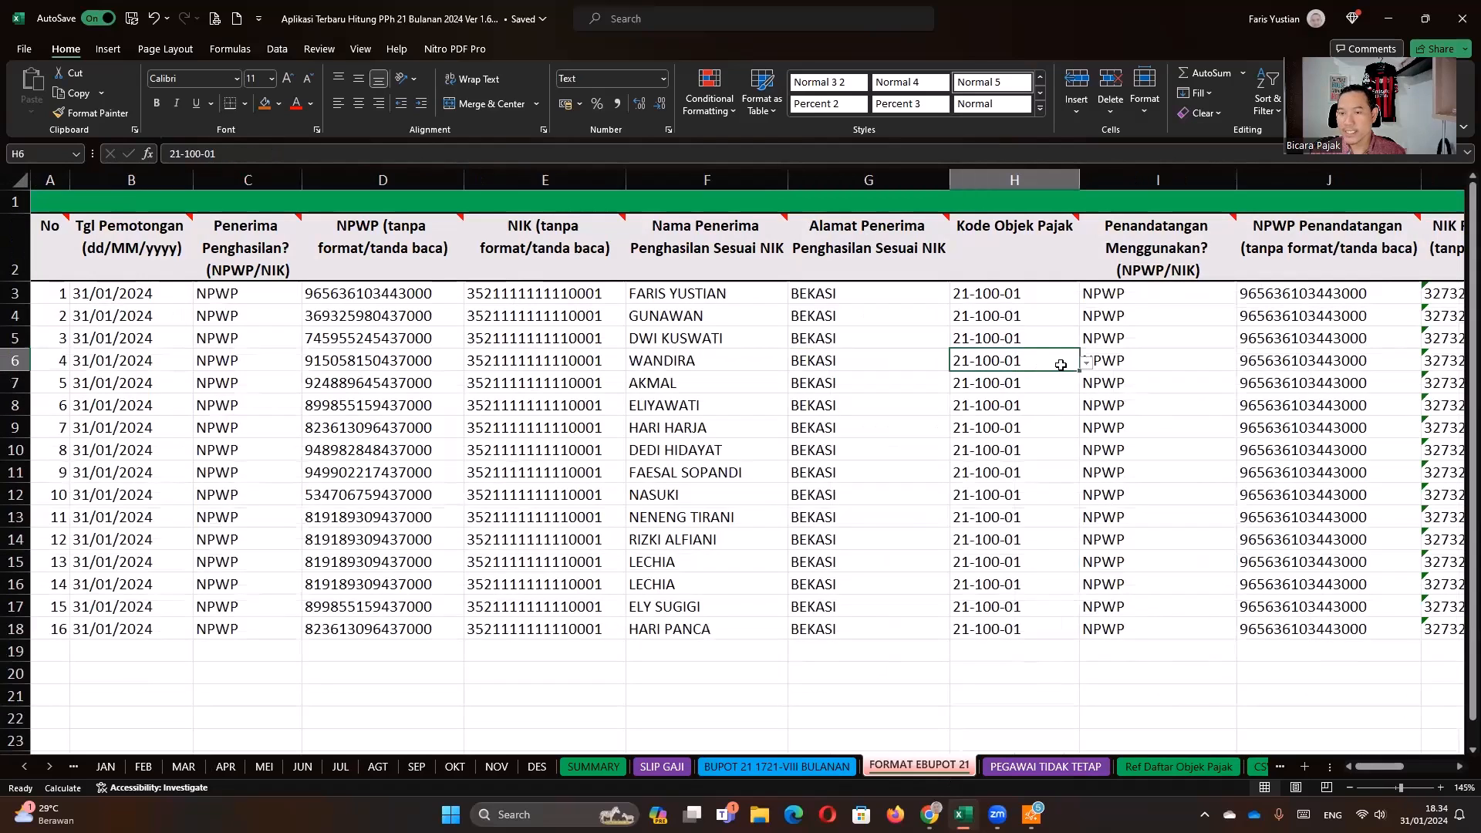
left_click(1086, 363)
left_click(1002, 405)
left_click(1041, 472)
left_click(1026, 385)
left_click(1087, 388)
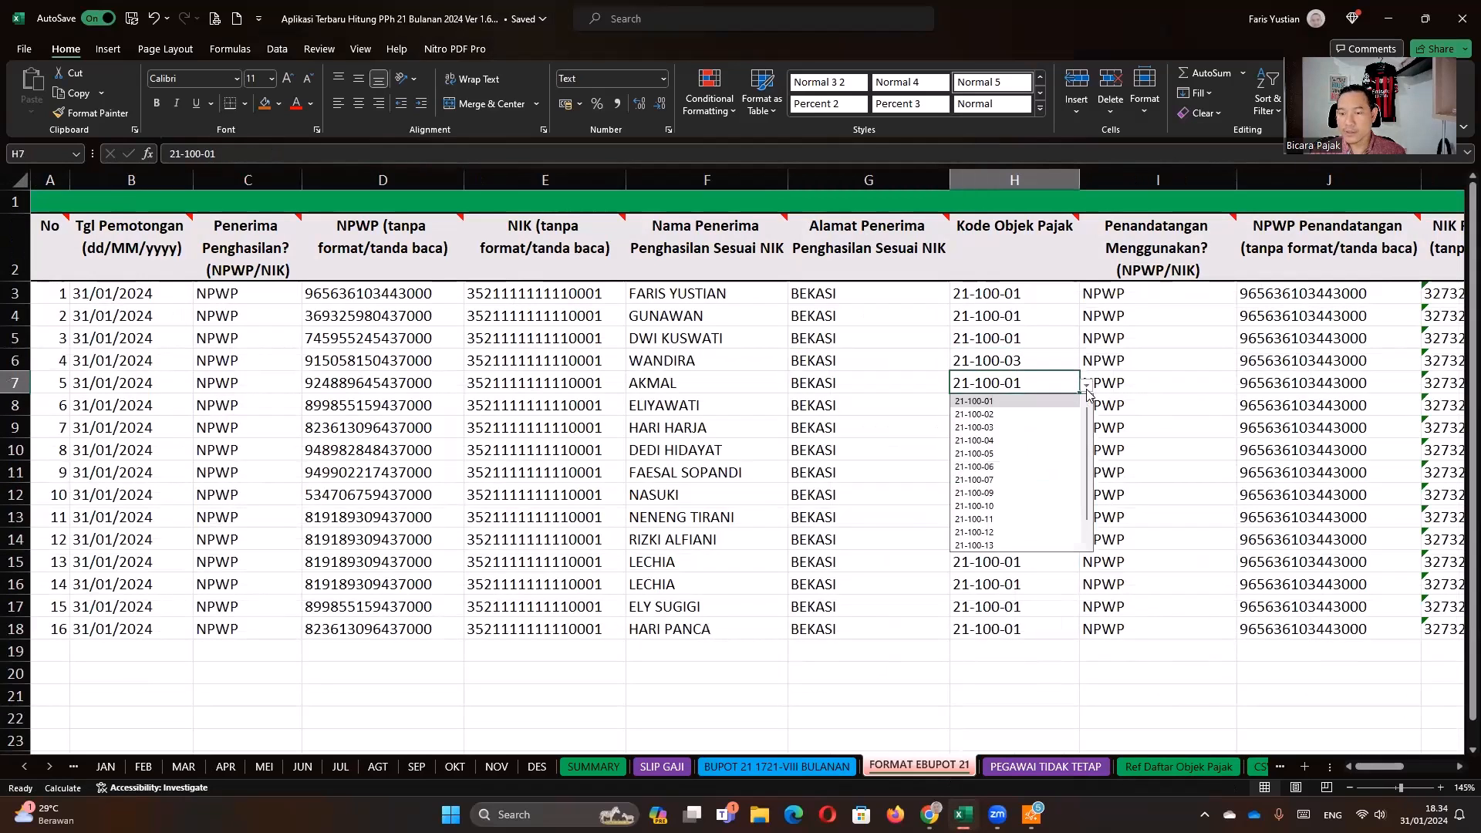
left_click(974, 479)
left_click(1095, 450)
left_click(970, 451)
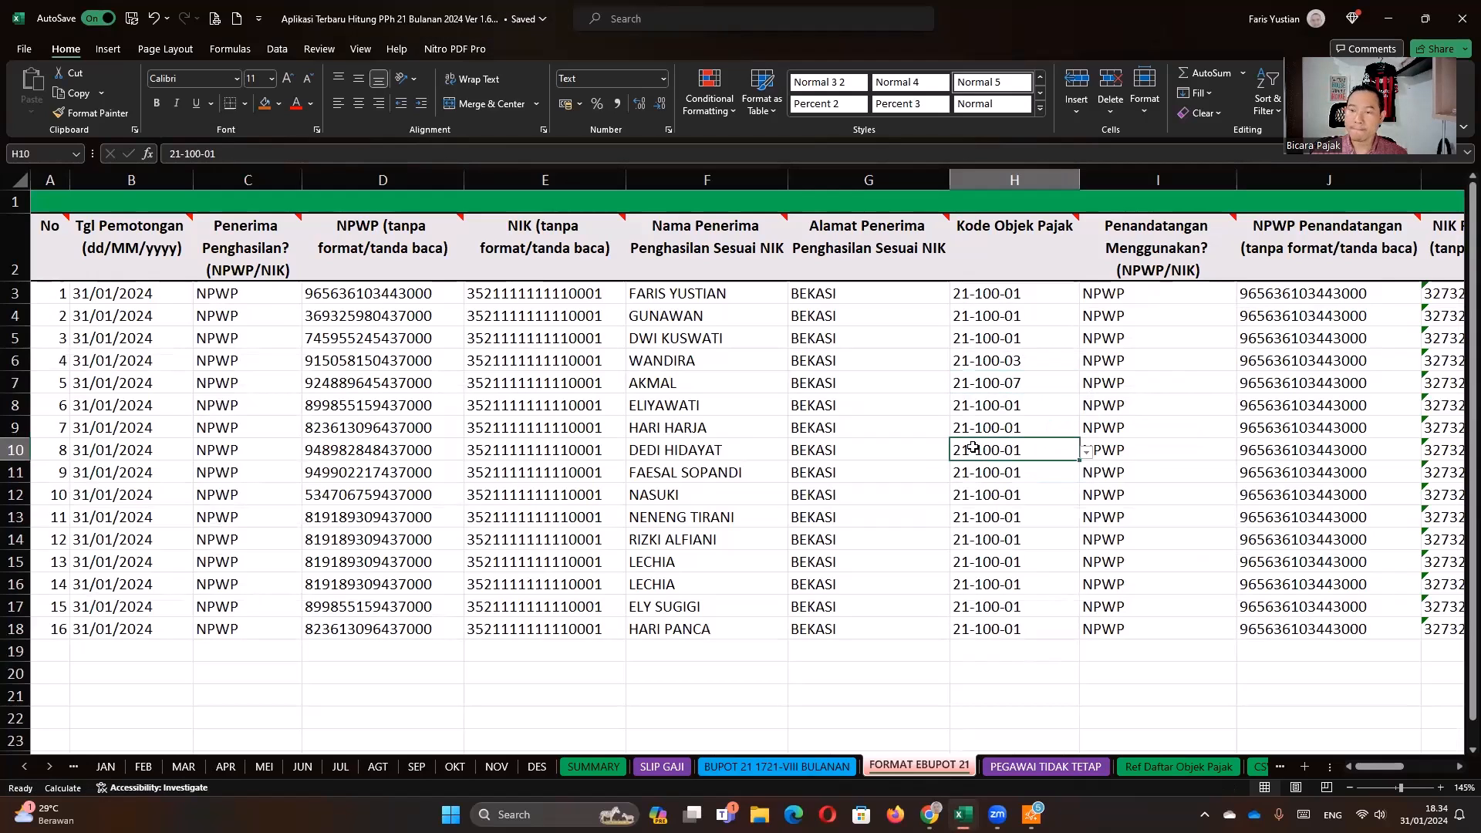
- Review the upload format columns from Kode Objek Pajak through Kode PTKP to Penghasilan Bruto
left_click(1008, 360)
key("Right")
key("Right")
key("Right")
key("Right")
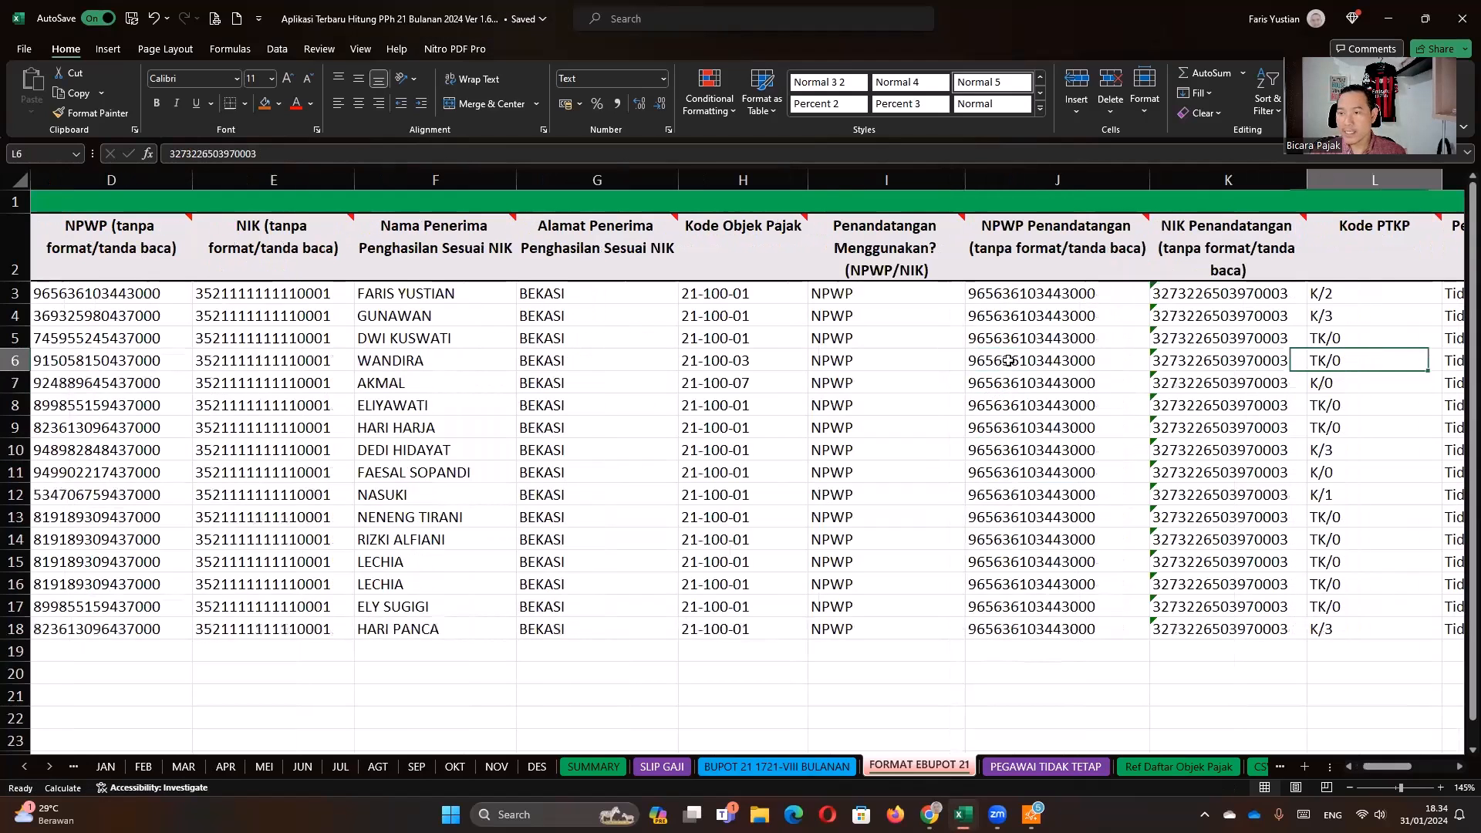
key("Right")
key("Right")
key("Right")
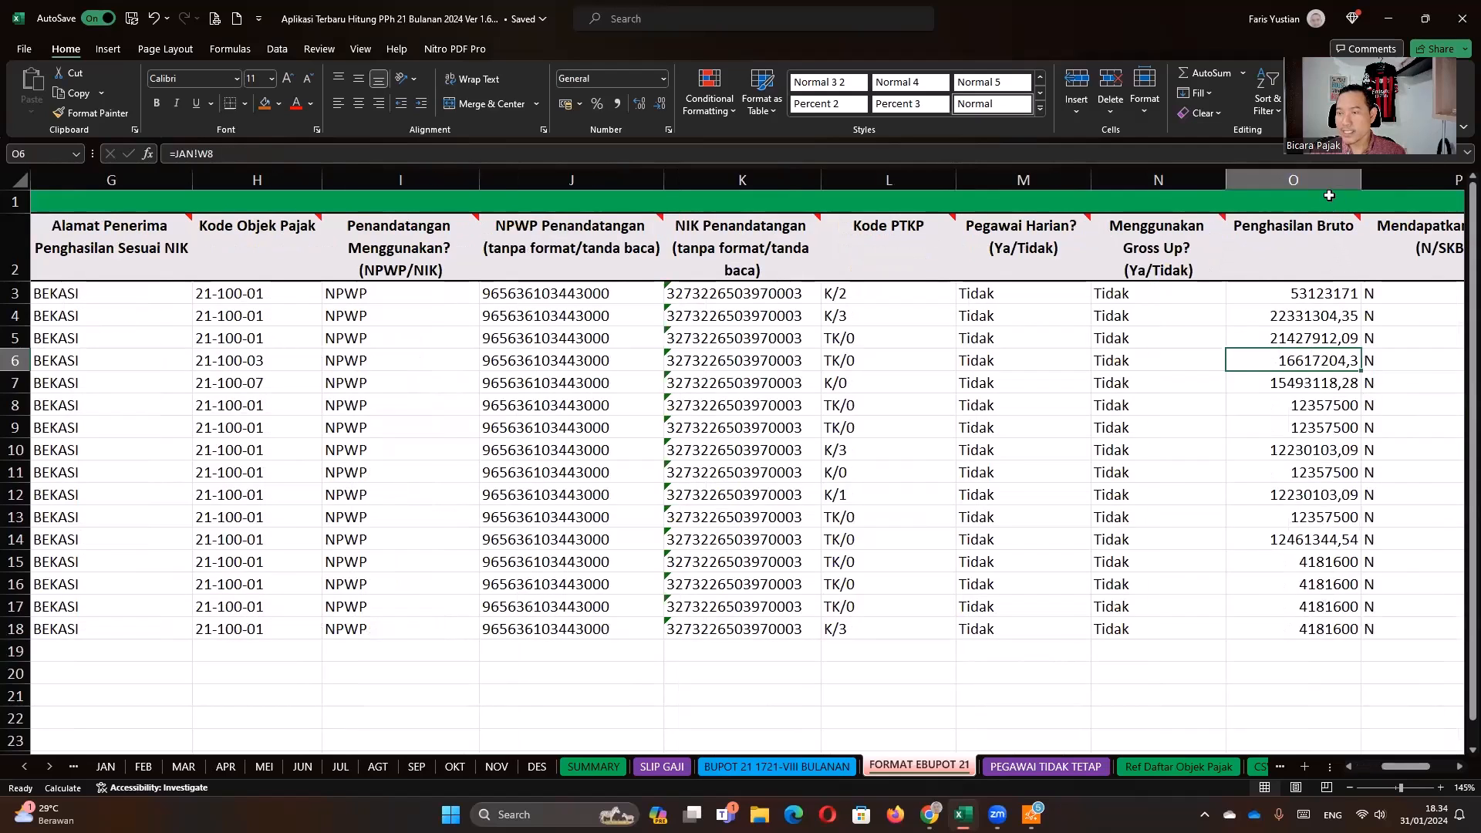
- Try to remove the decimals from the Penghasilan Bruto amounts in rows 3 to 18 together
left_click(1328, 196)
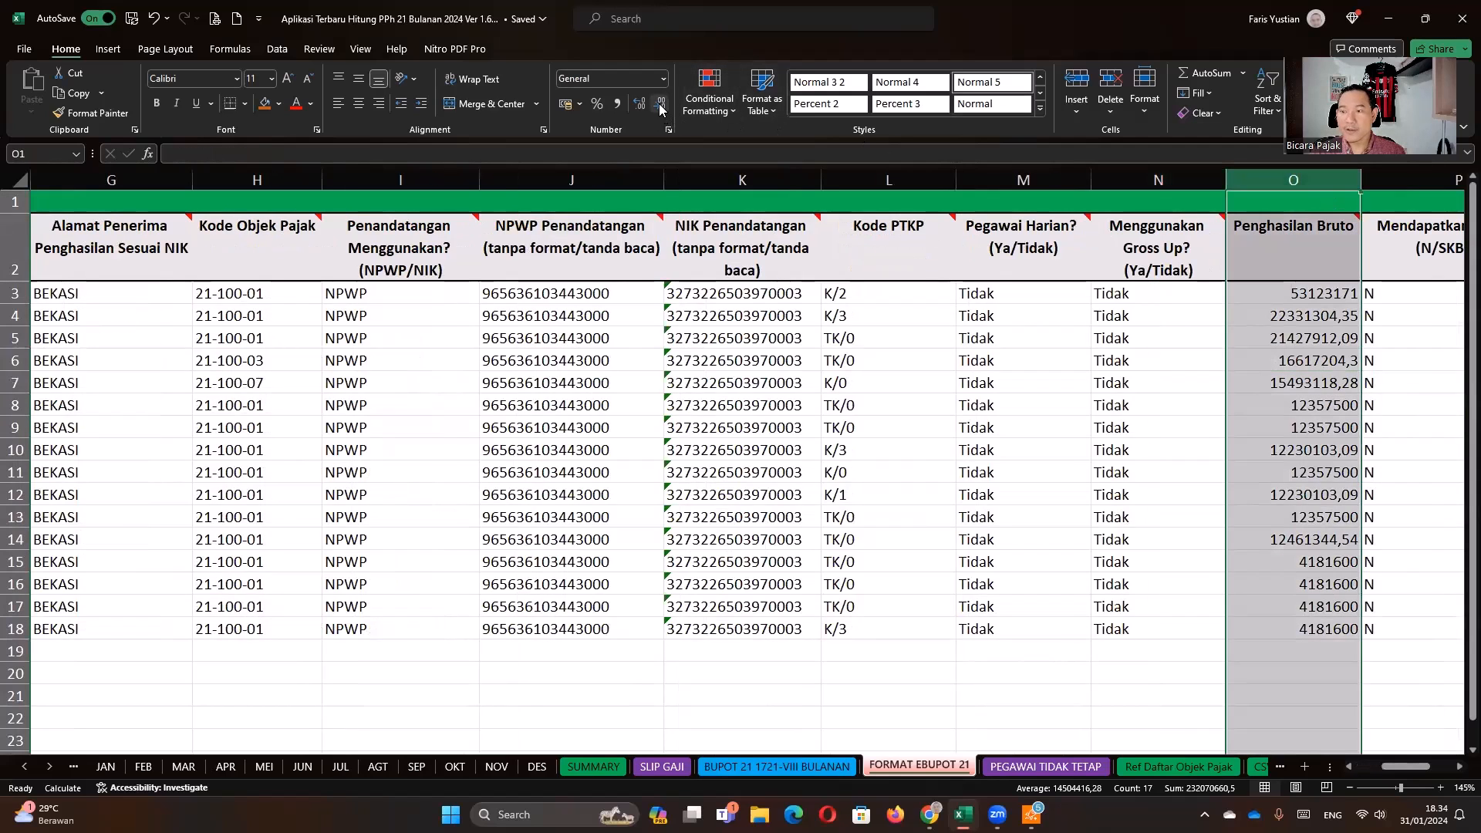
left_click_drag(1311, 293, 1331, 628)
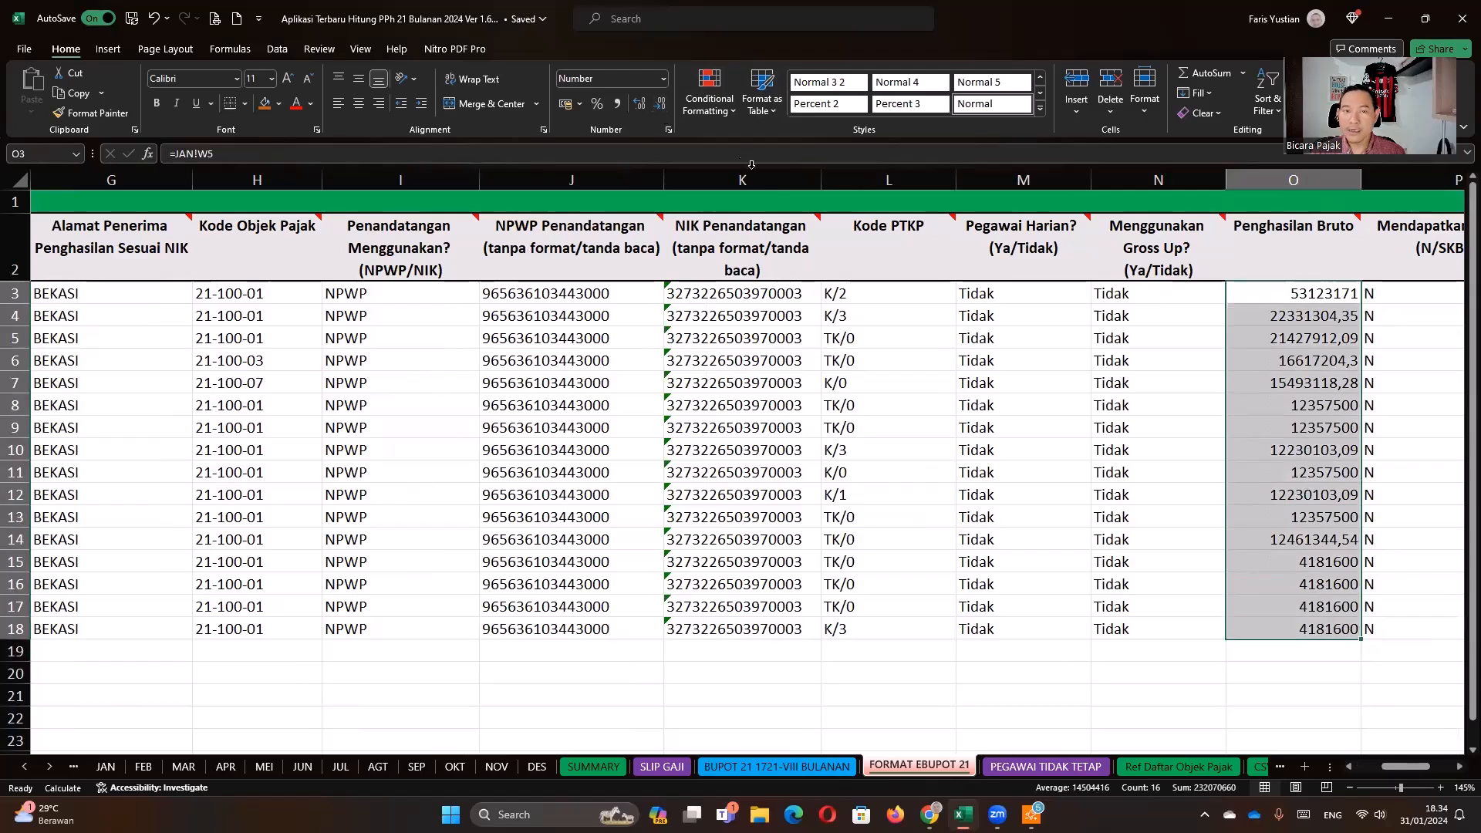
left_click(1303, 360)
left_click_drag(1320, 289, 1346, 627)
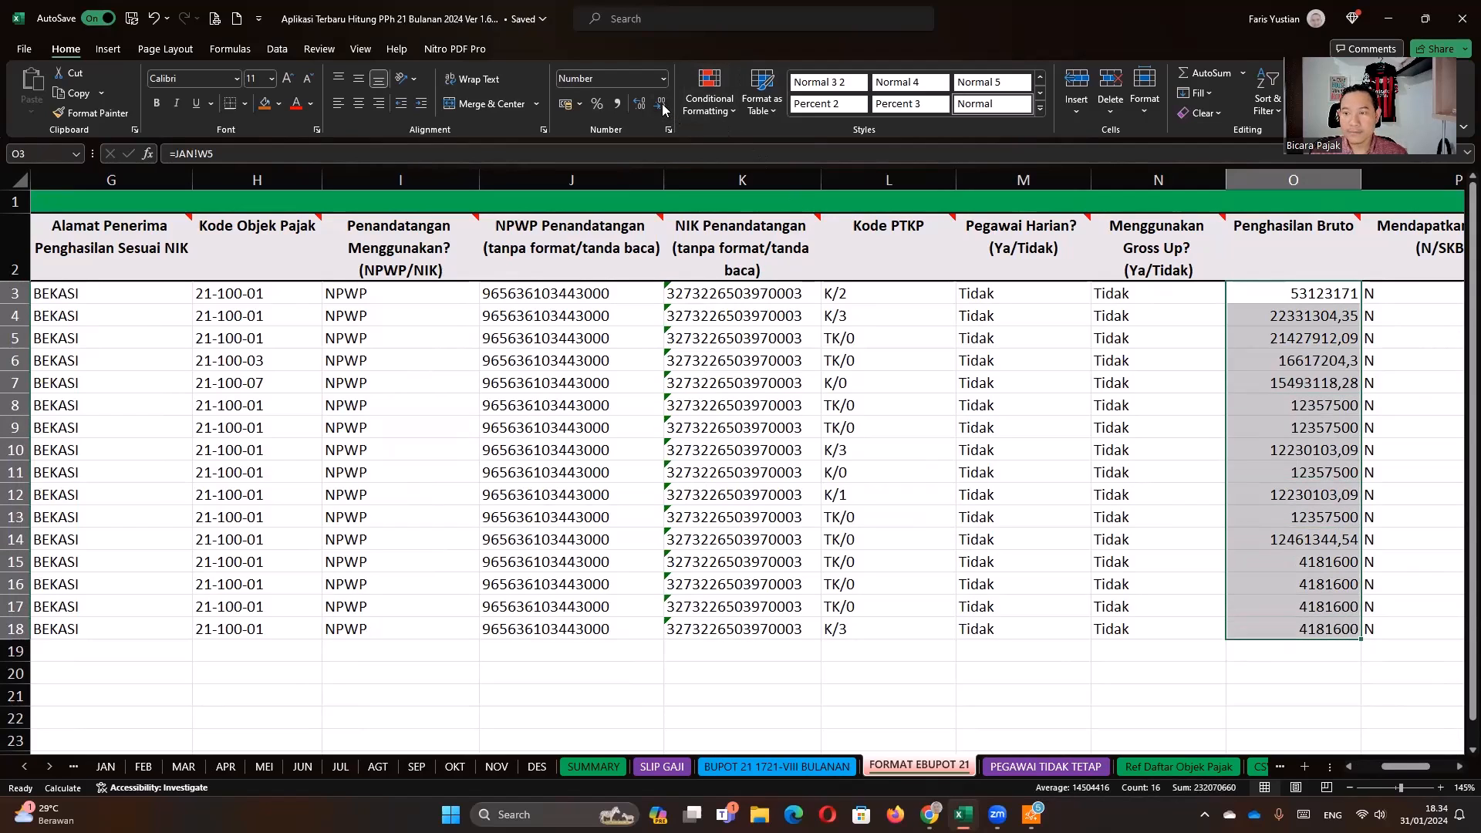
- Remove the decimals one by one from the Penghasilan Bruto amounts in rows 5, 7, 6, 10 and 14
left_click(1327, 337)
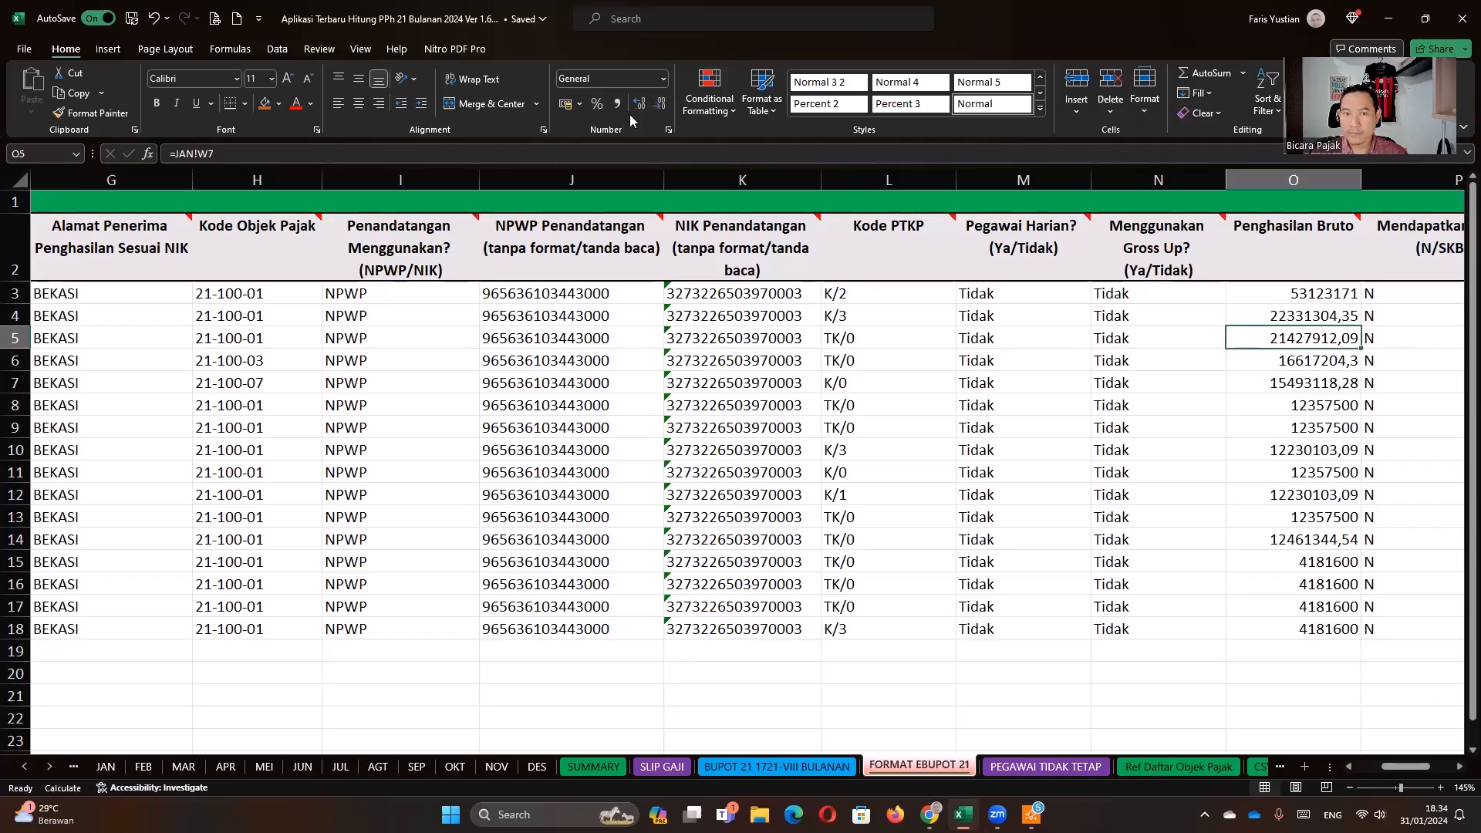
left_click(661, 108)
left_click(661, 108)
left_click(1284, 382)
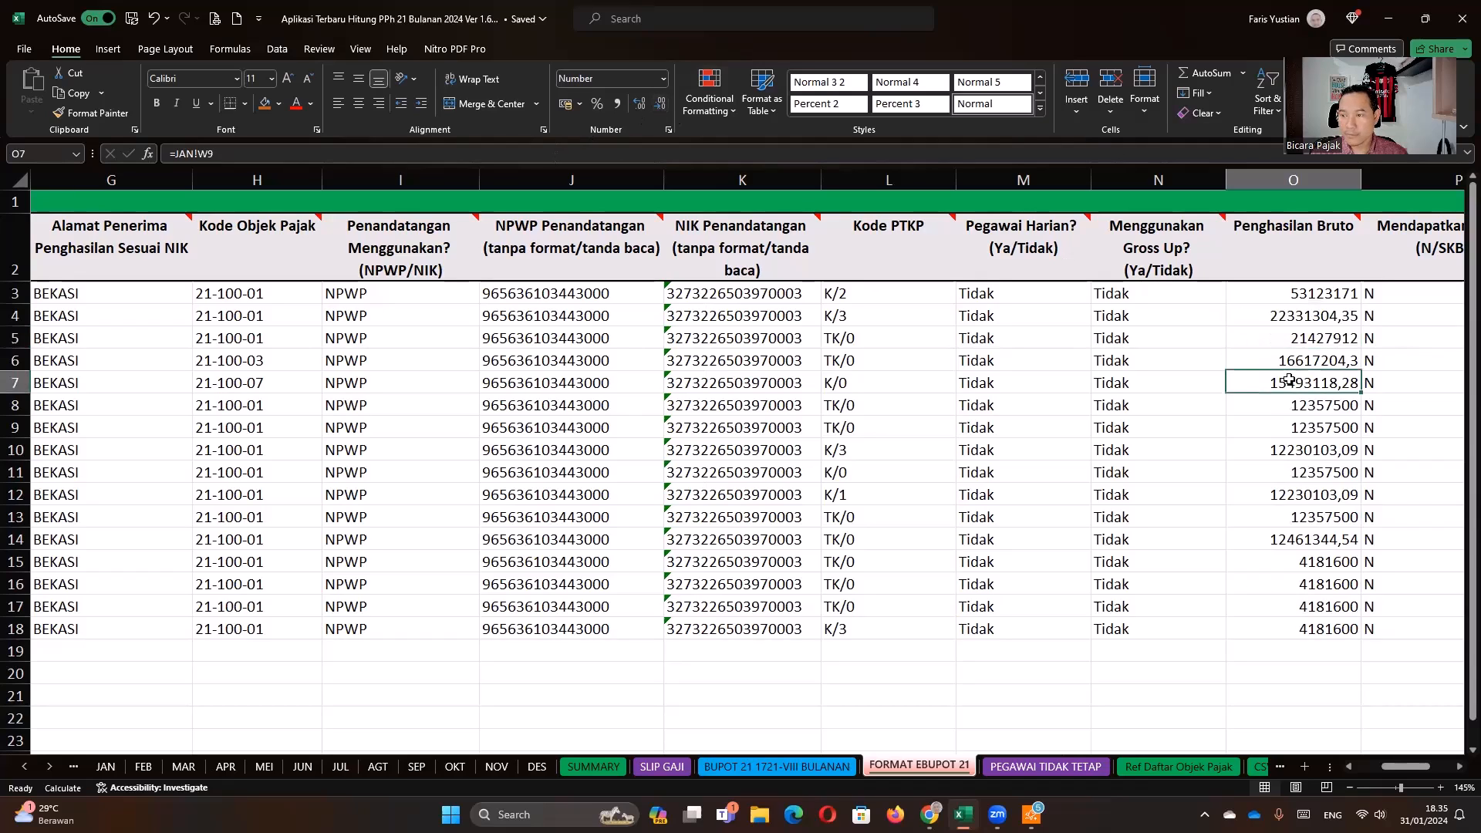
left_click(661, 108)
left_click(660, 108)
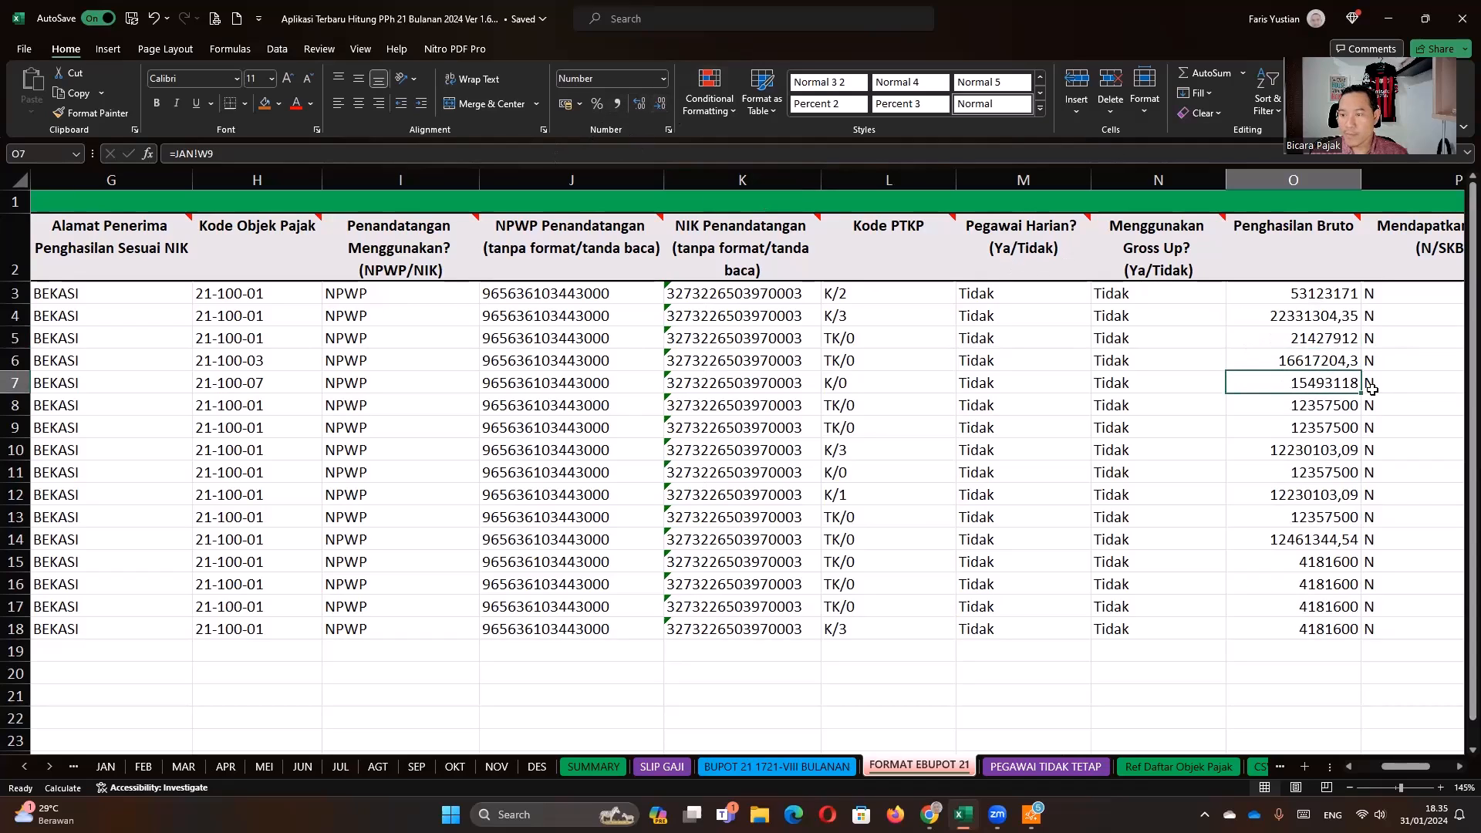
left_click(1336, 359)
left_click(661, 108)
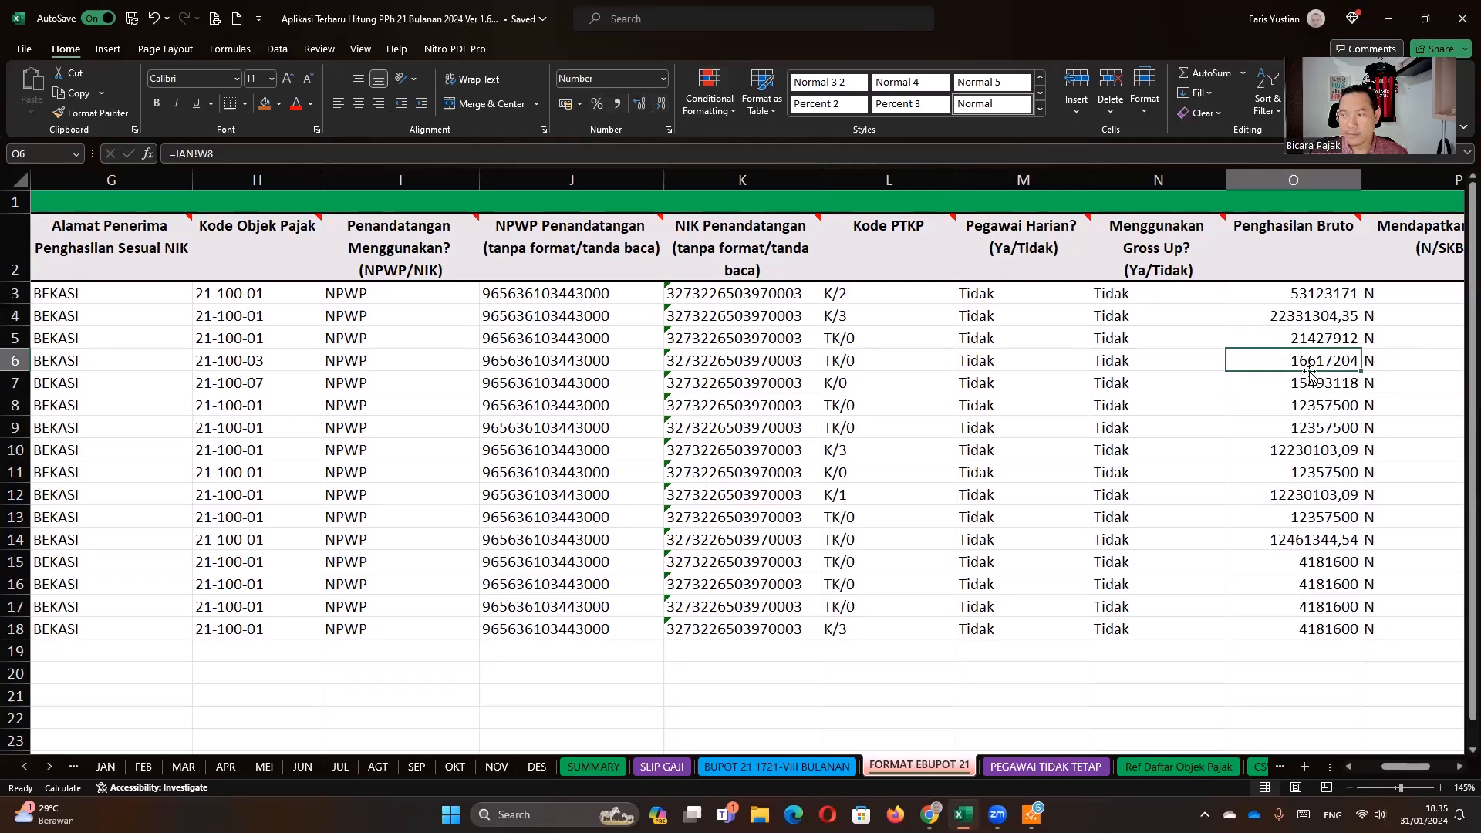
left_click(1330, 445)
left_click(660, 108)
left_click(661, 108)
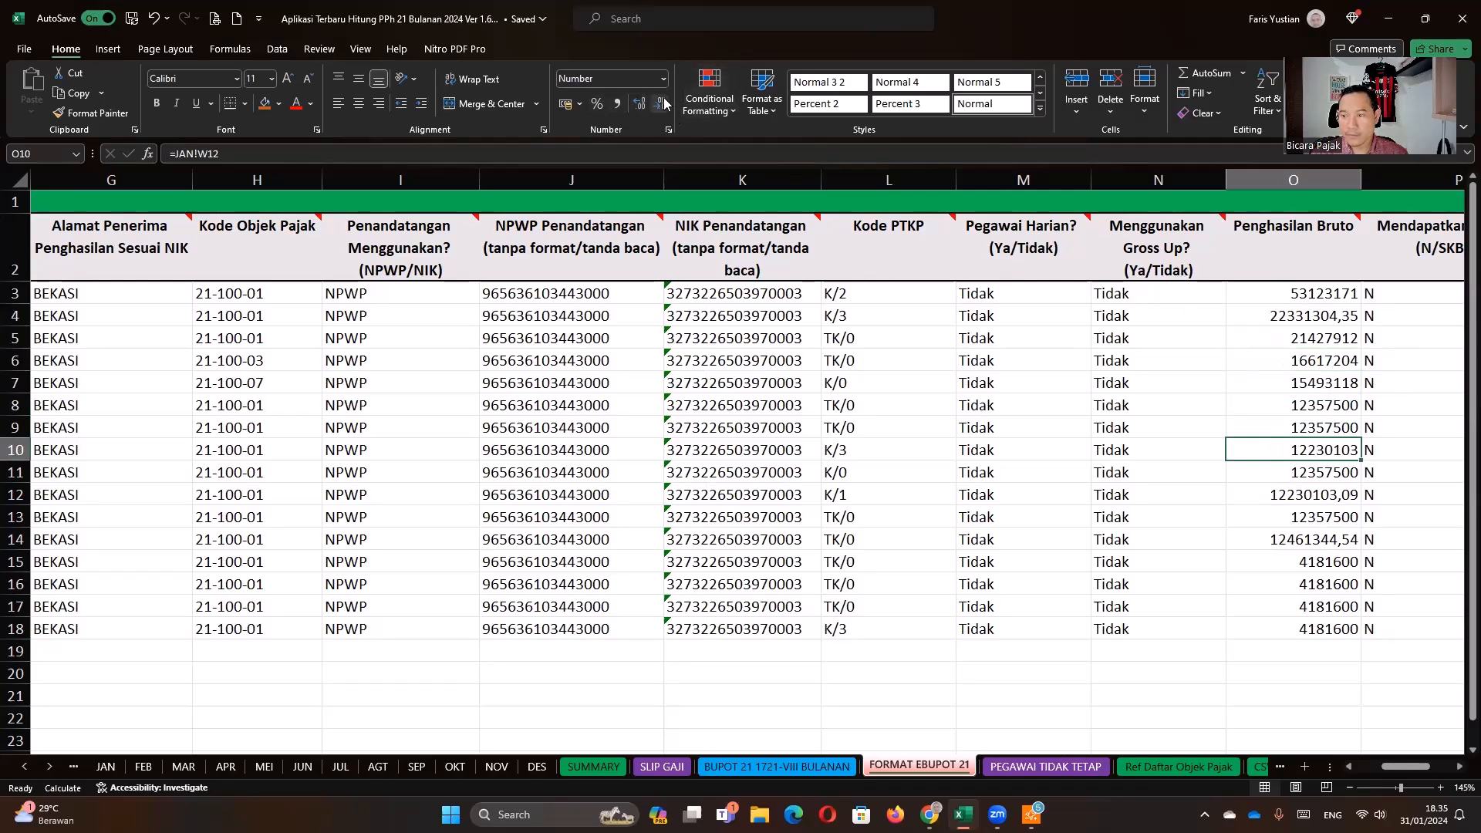
left_click(1277, 539)
left_click(659, 108)
left_click(660, 108)
left_click(1293, 449)
- Reset the Penghasilan Bruto amounts in rows 3 to 18 to General format and reduce them all to zero decimals
left_click_drag(1295, 293, 1322, 629)
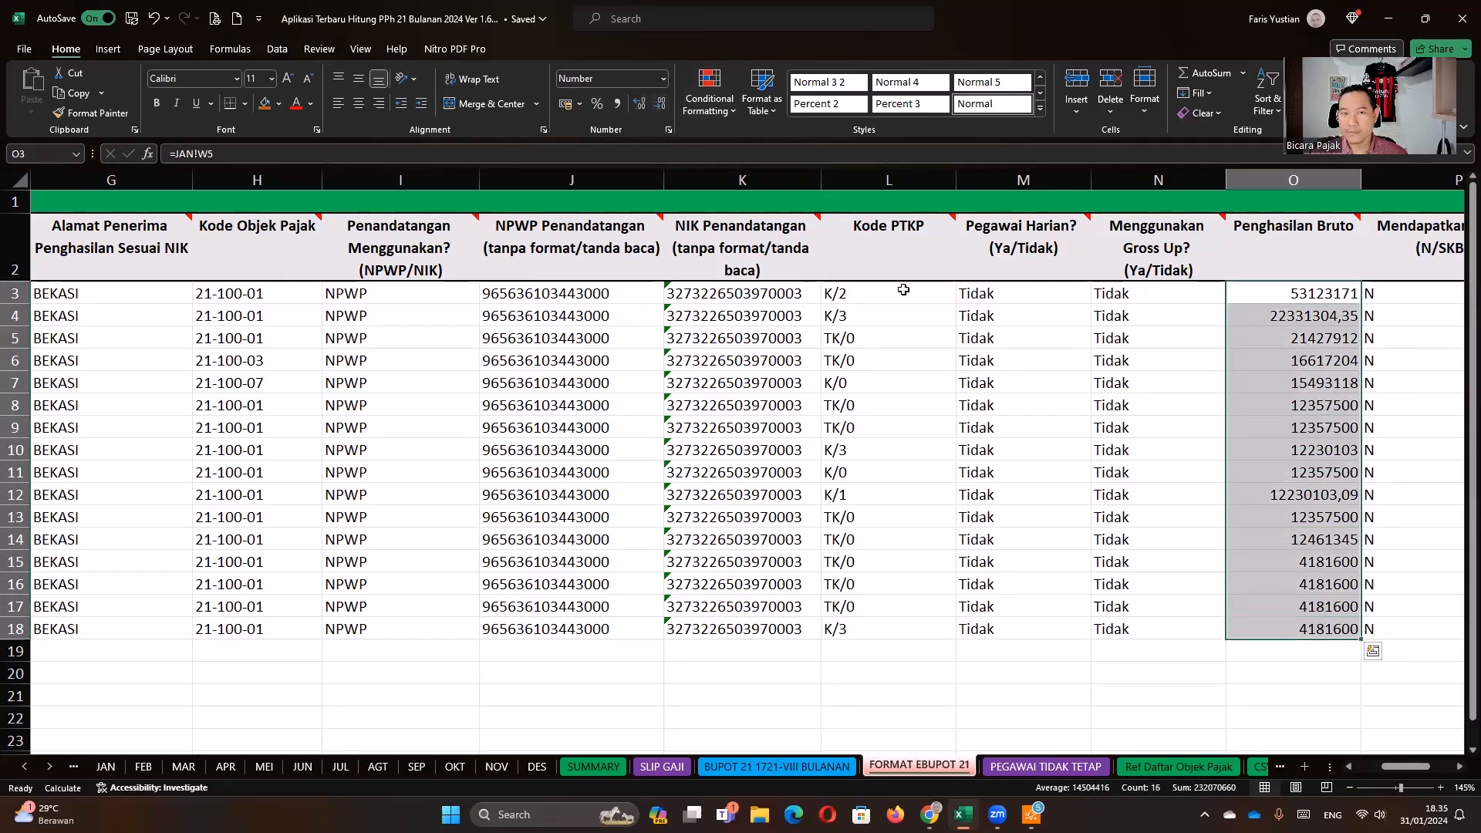
left_click(664, 79)
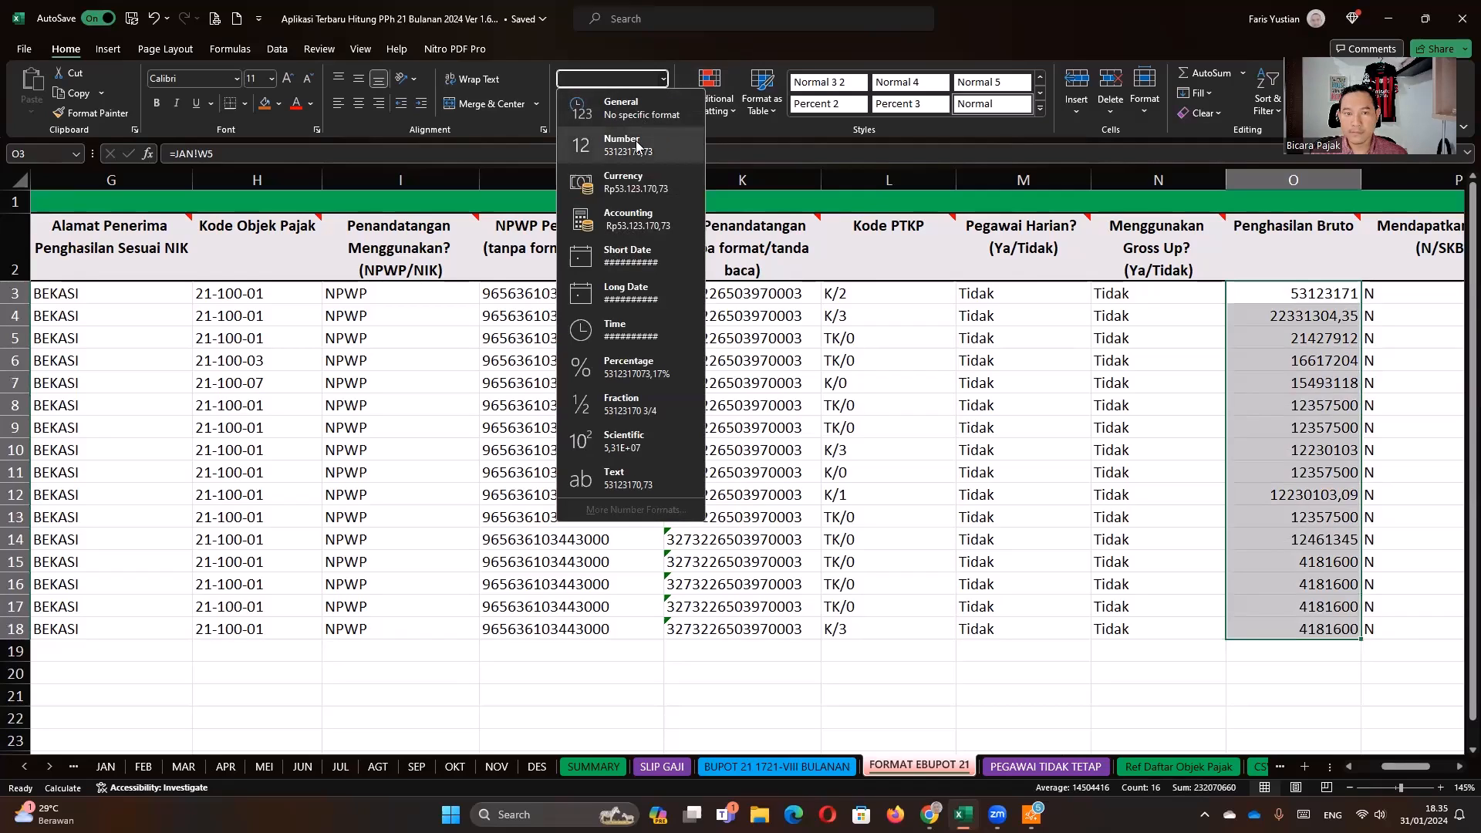
left_click(635, 112)
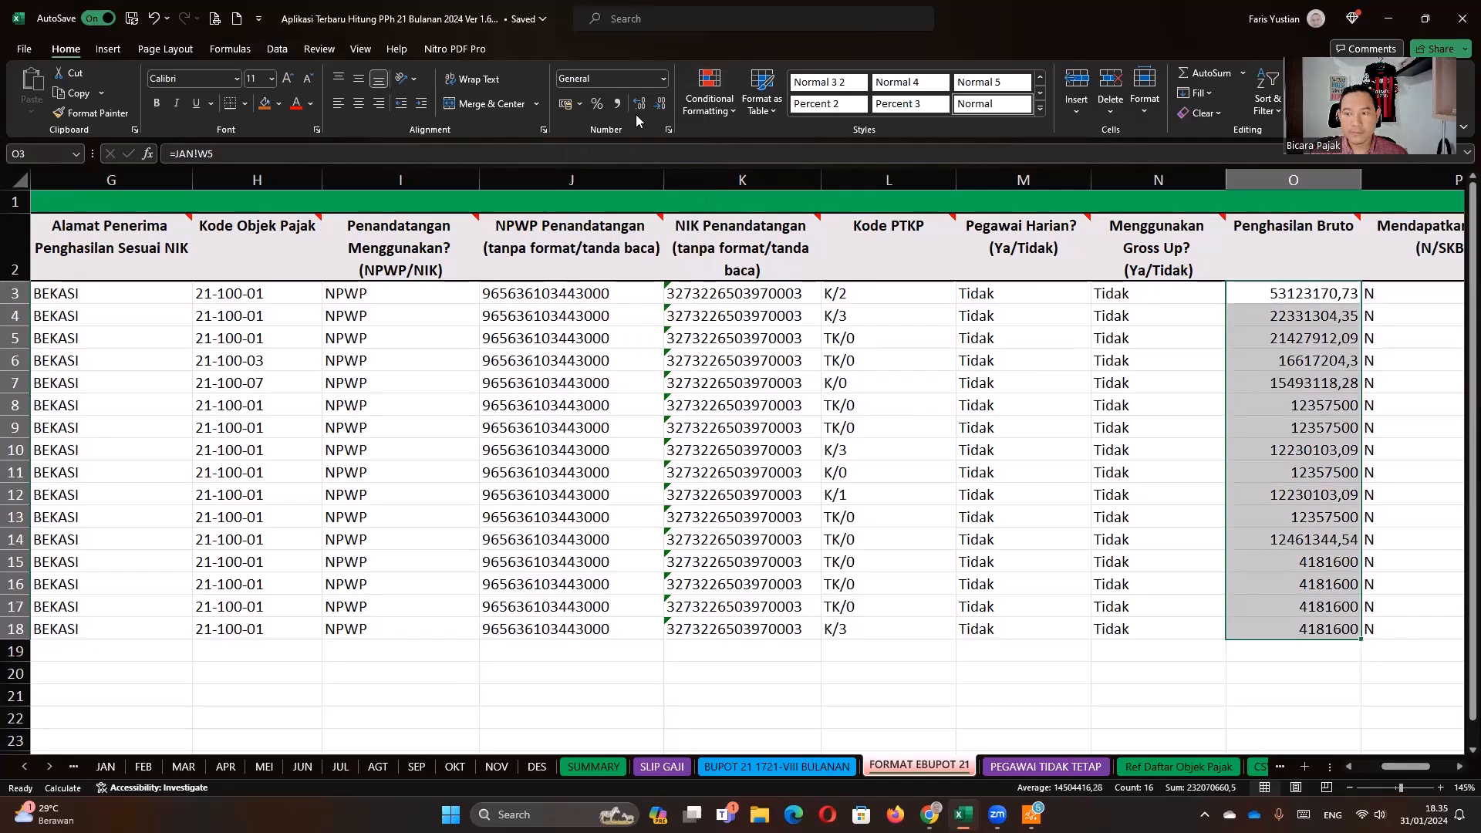
left_click(657, 107)
left_click(657, 107)
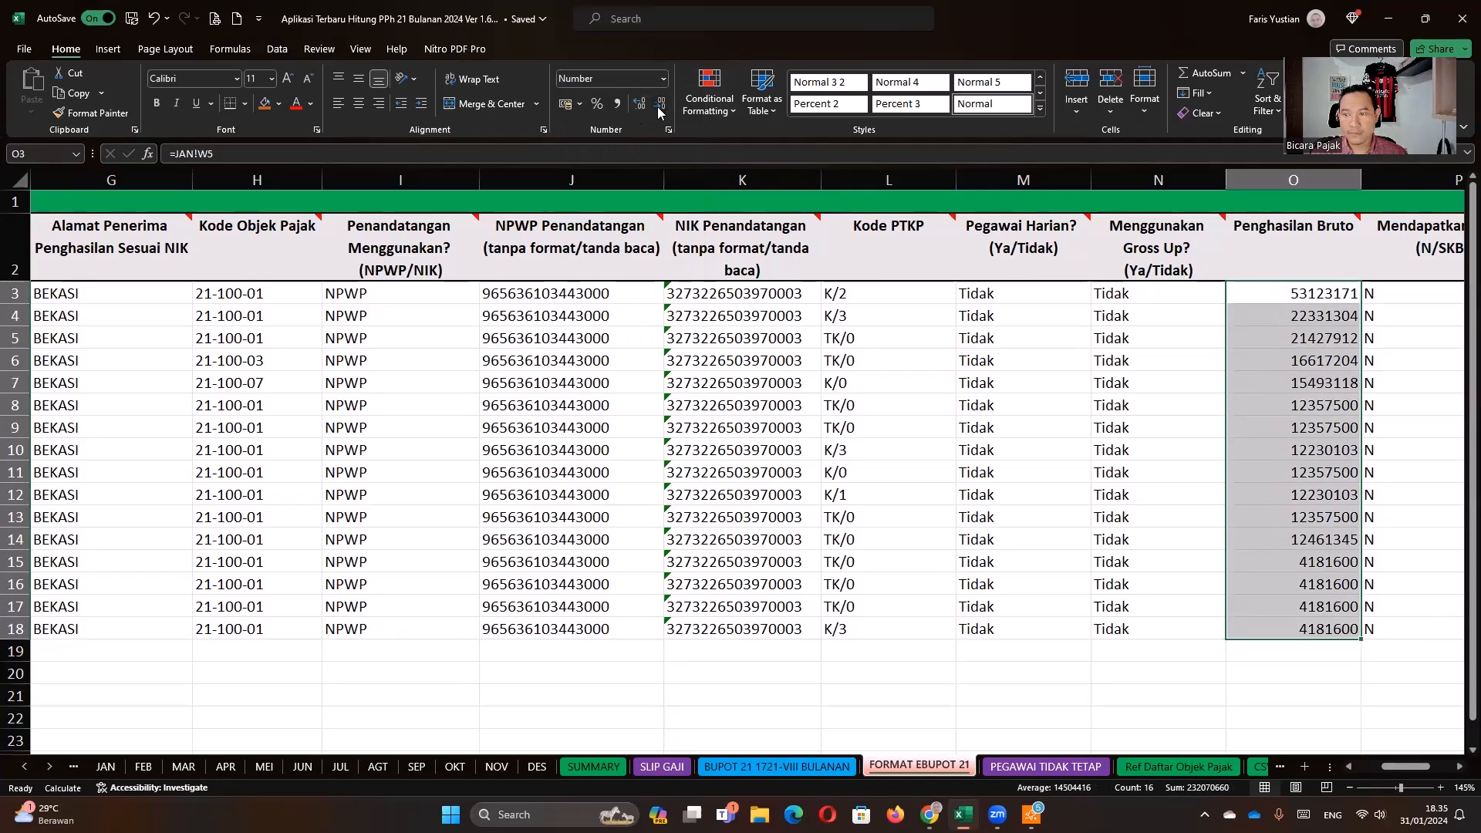
left_click(1272, 447)
left_click(1284, 522)
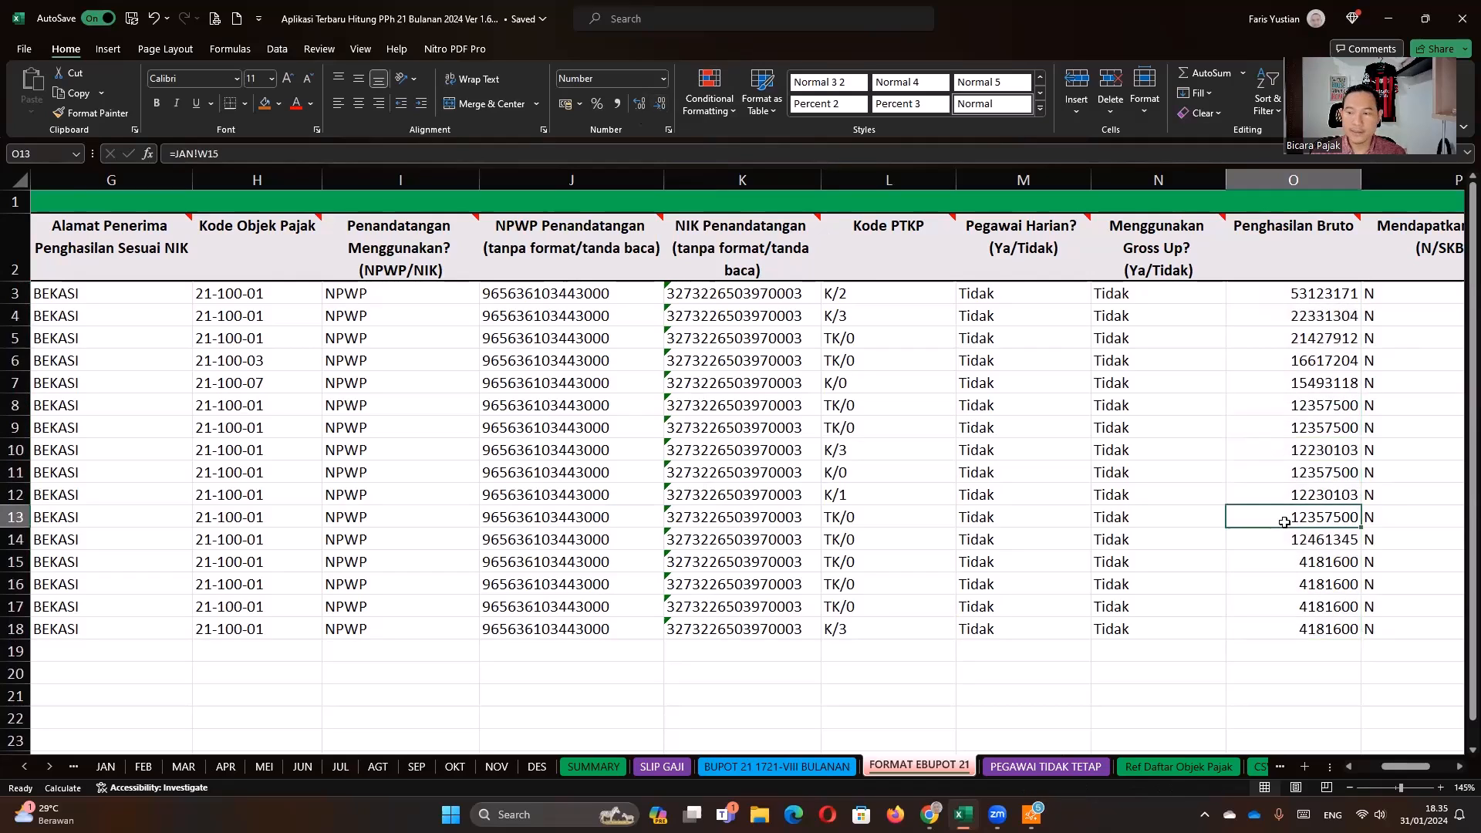
- Select the filled recipient rows 3 to 18 on the FORMAT EBUPOT 21 sheet
key("Left")
key("Left")
key("Left")
key("Left")
key("Left")
key("Left")
key("Left")
key("Left")
key("Left")
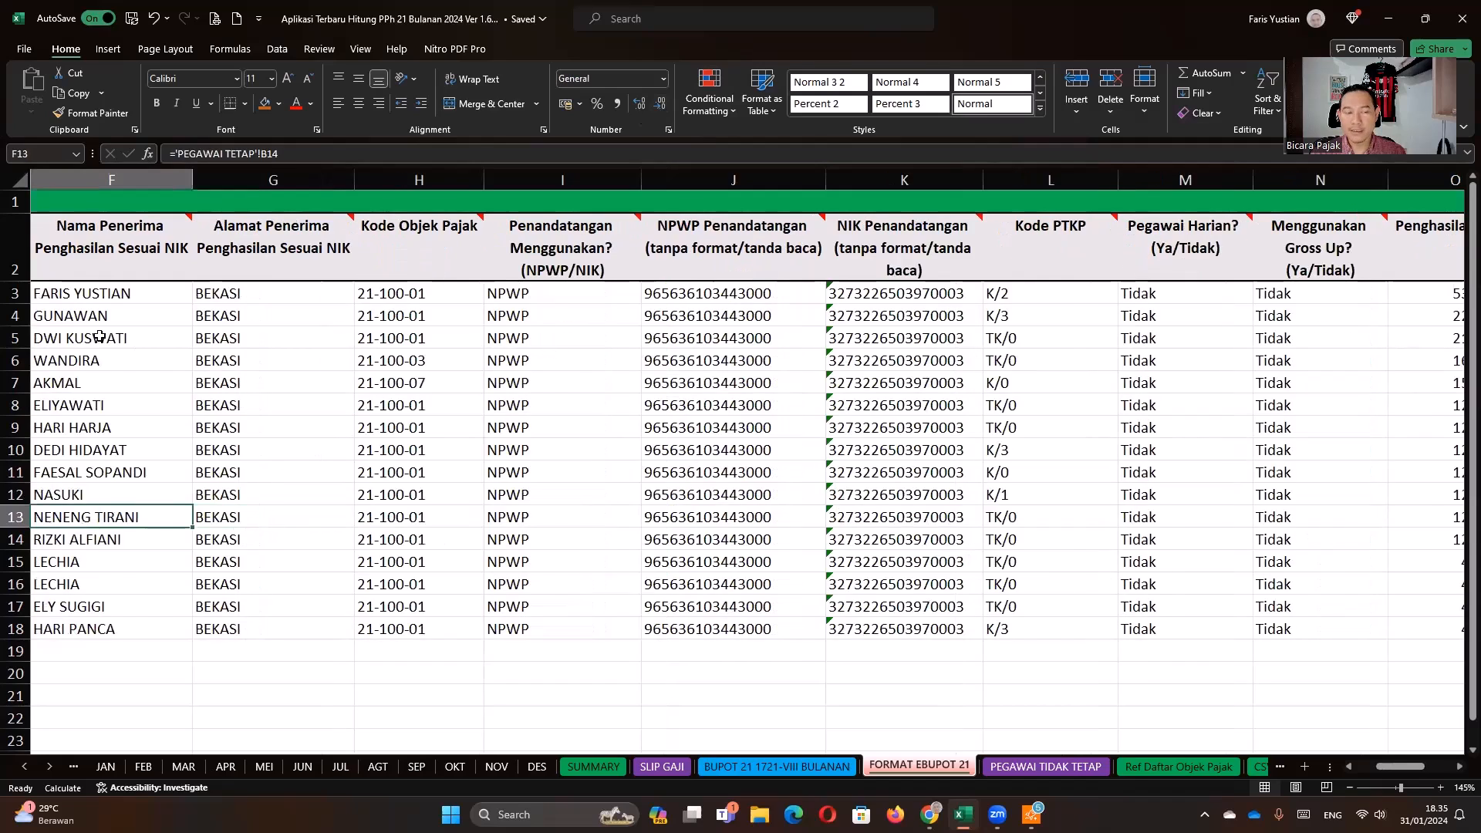
key("Left")
key("Home")
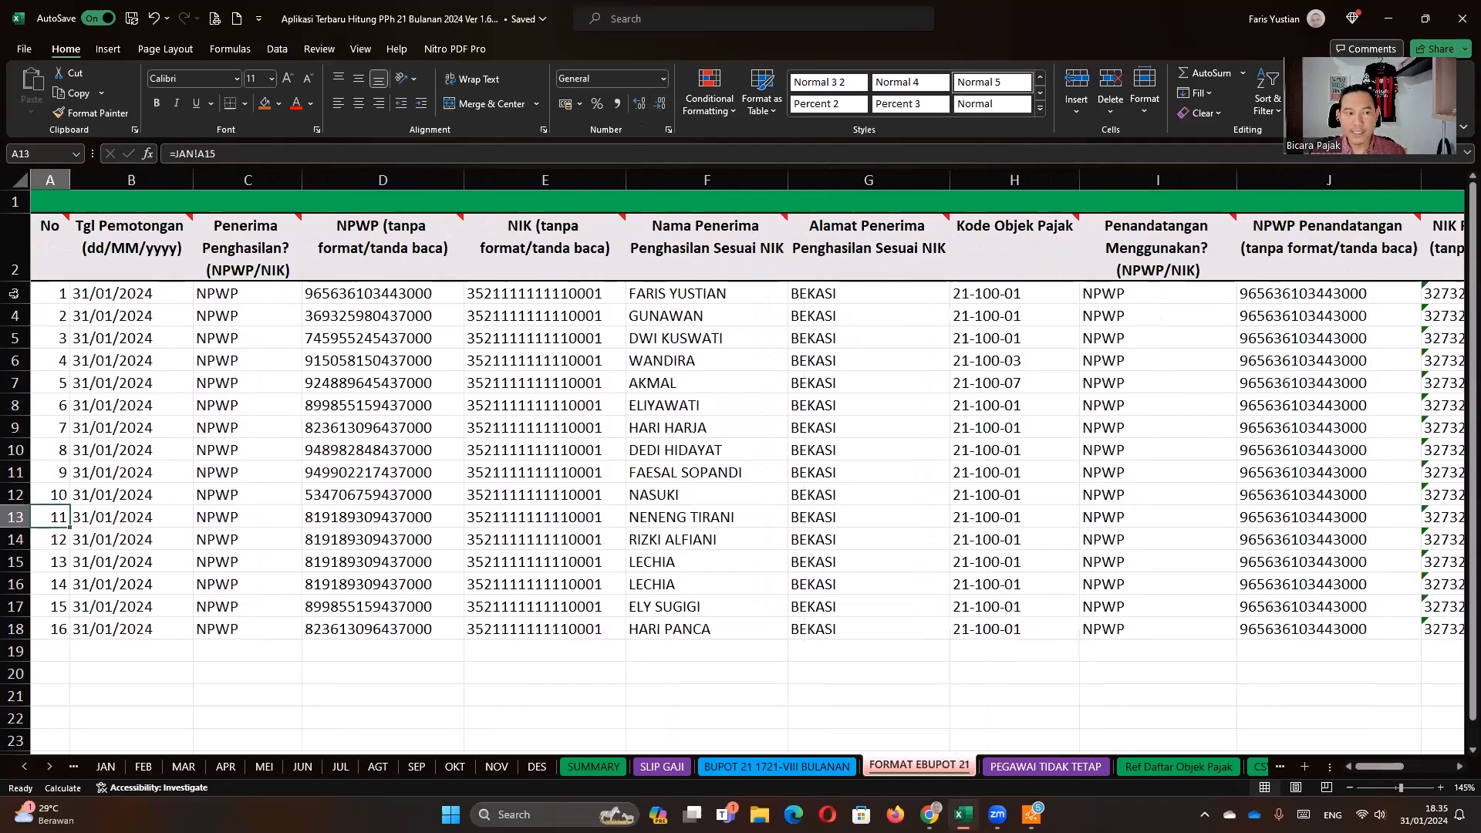
left_click_drag(17, 293, 38, 628)
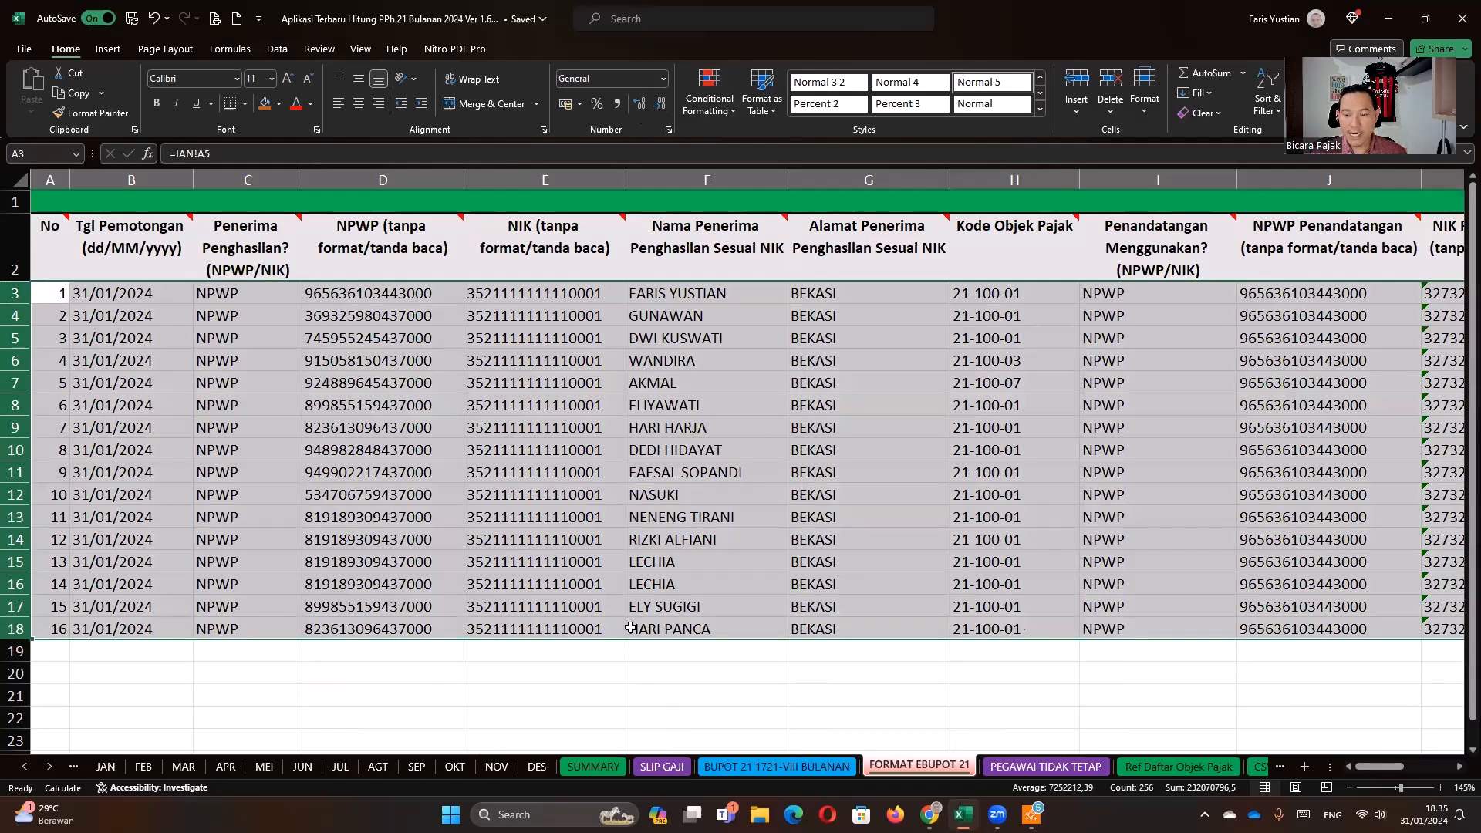
left_click(963, 814)
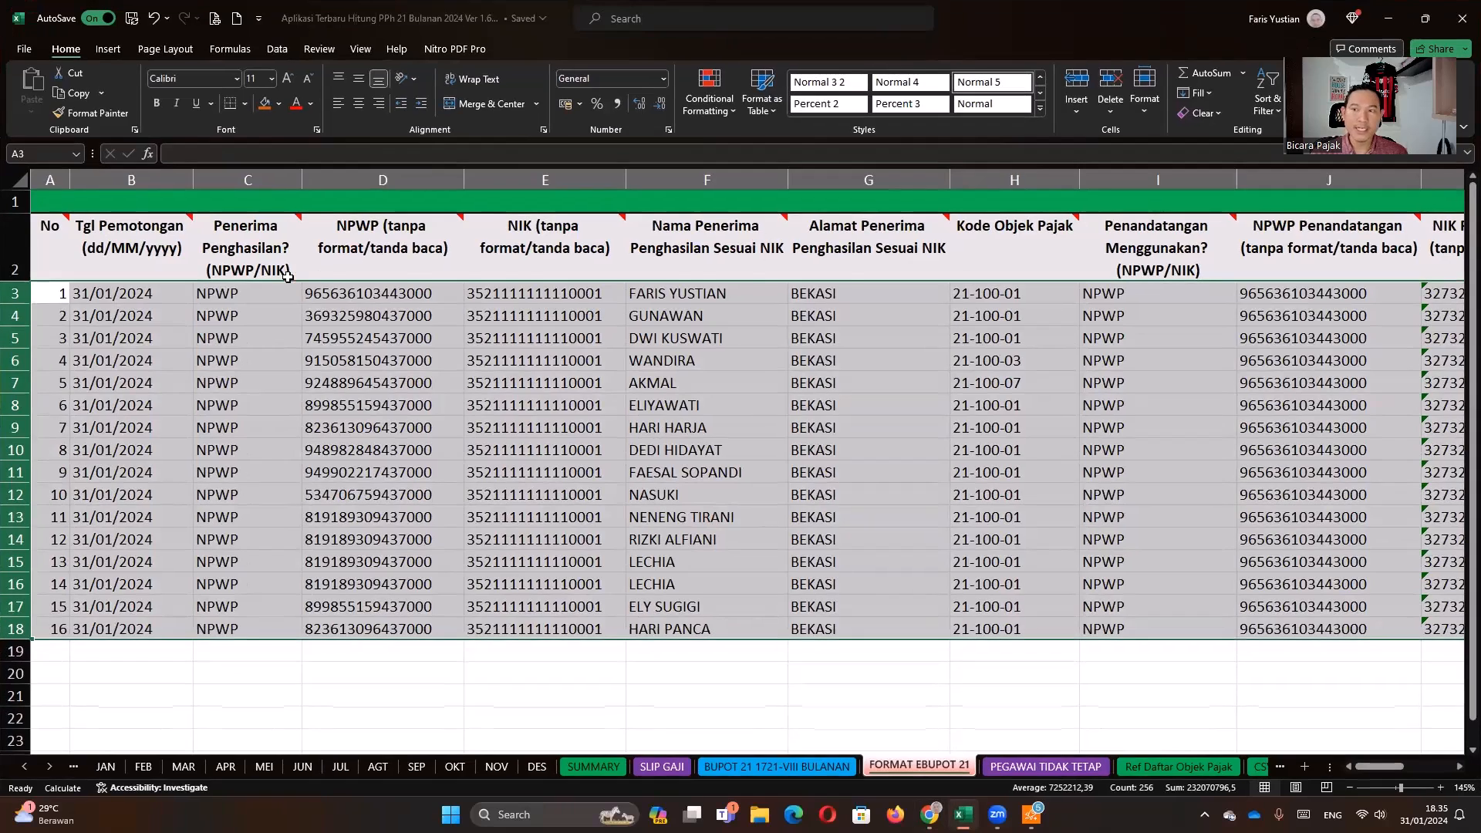
mouse_move(283, 275)
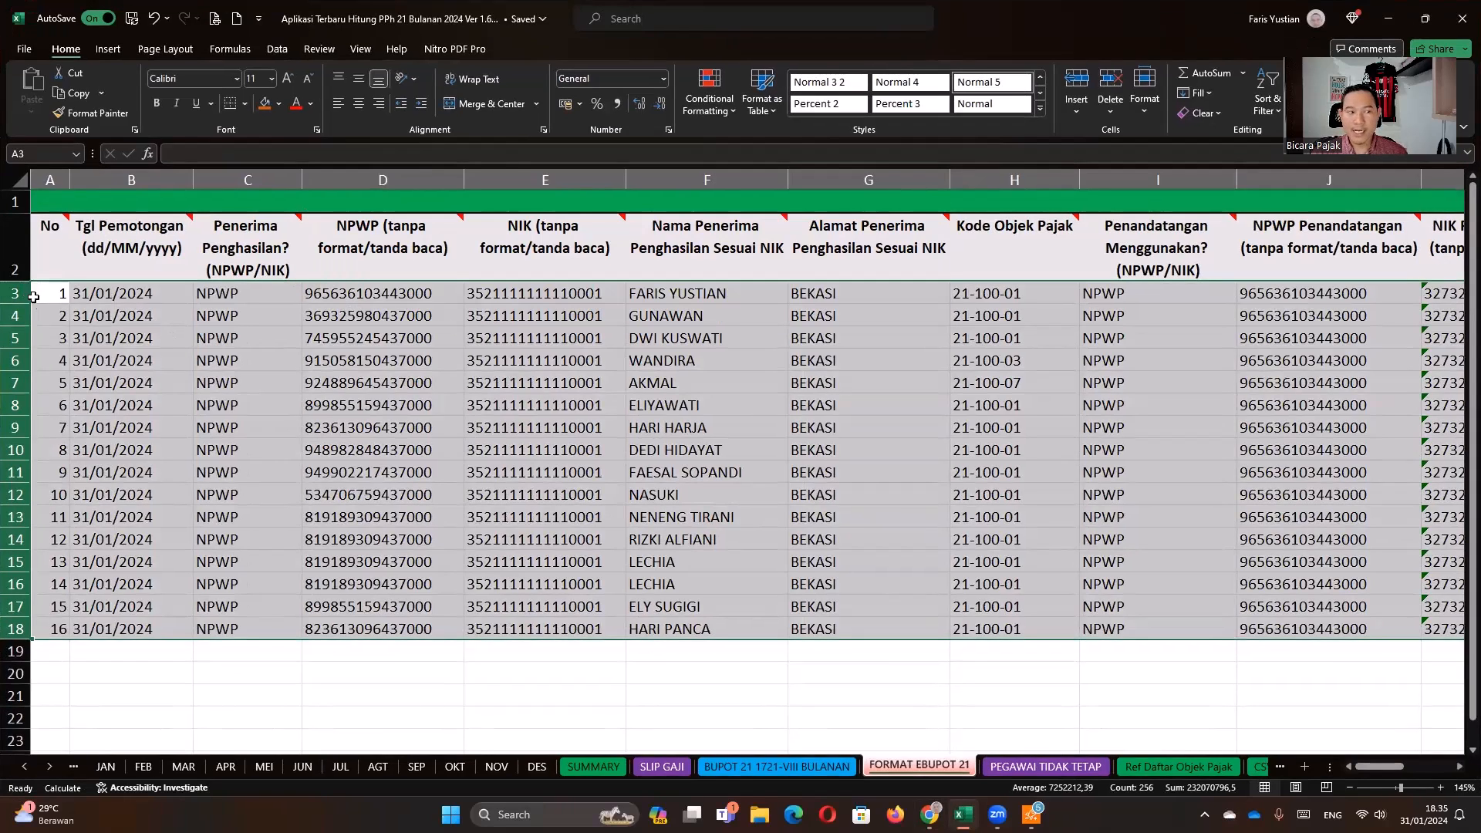
right_click(35, 300)
key("Escape")
left_click(43, 299)
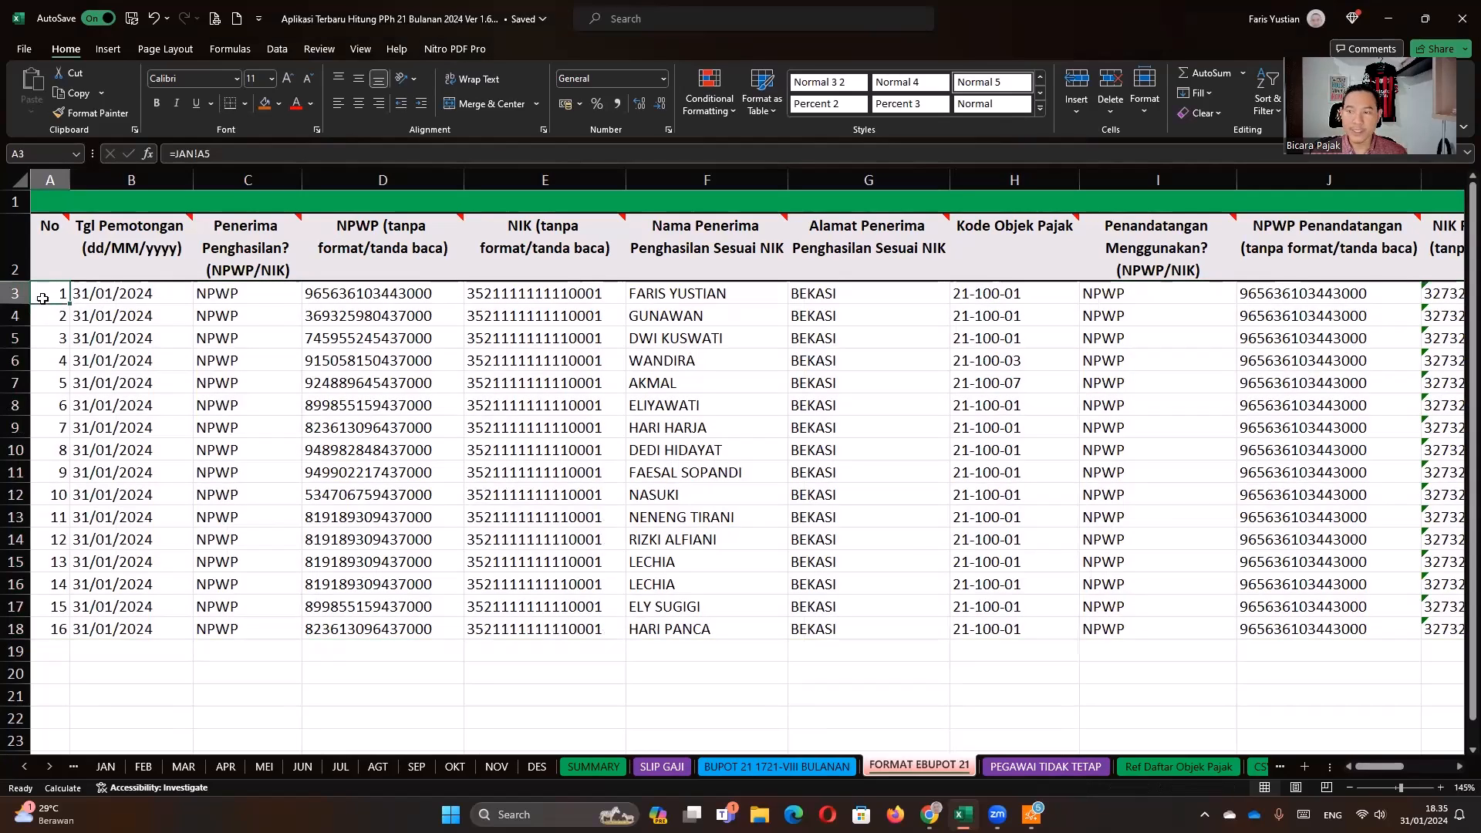
left_click(191, 325)
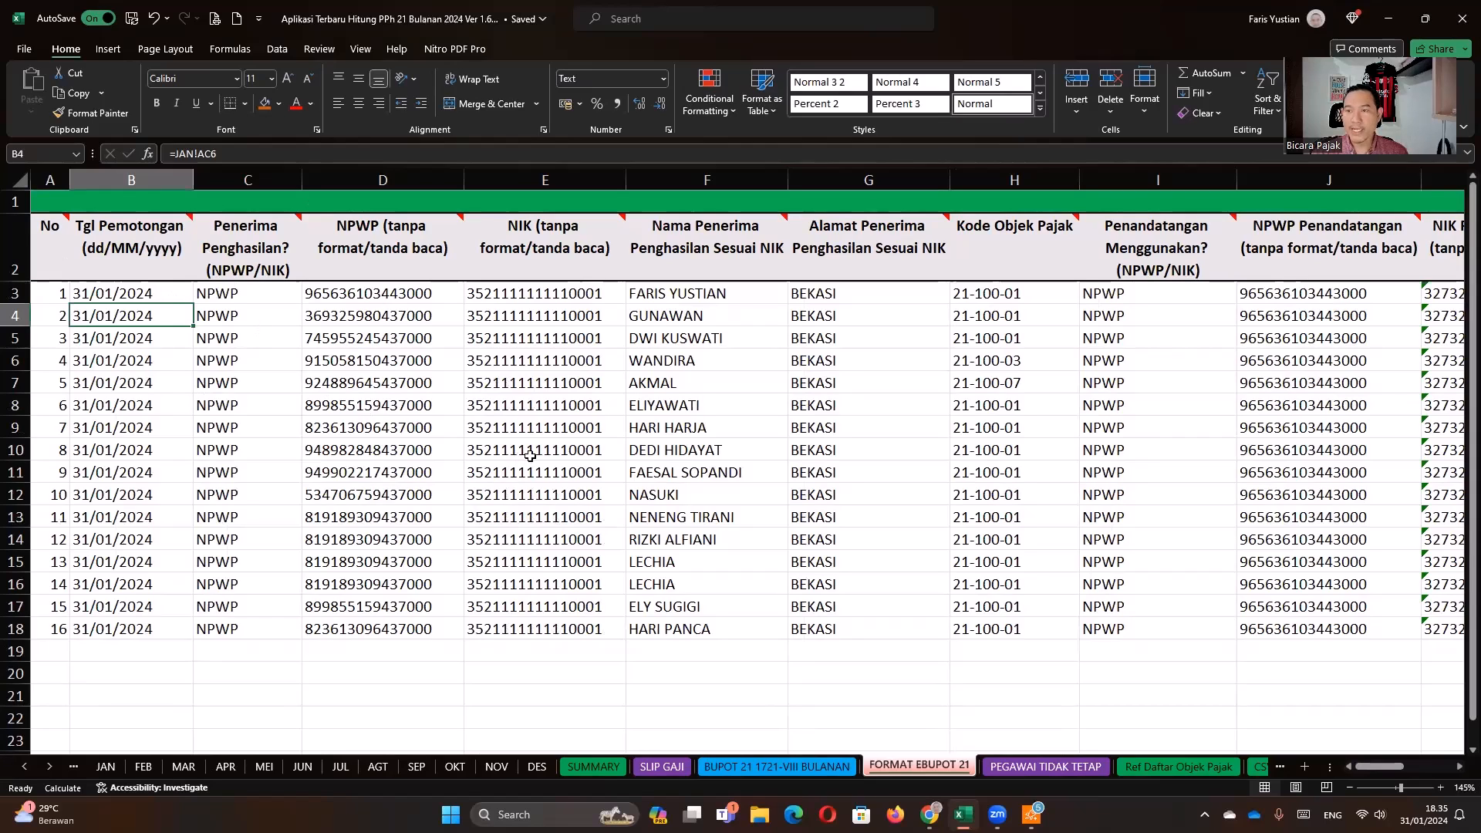
left_click(126, 287)
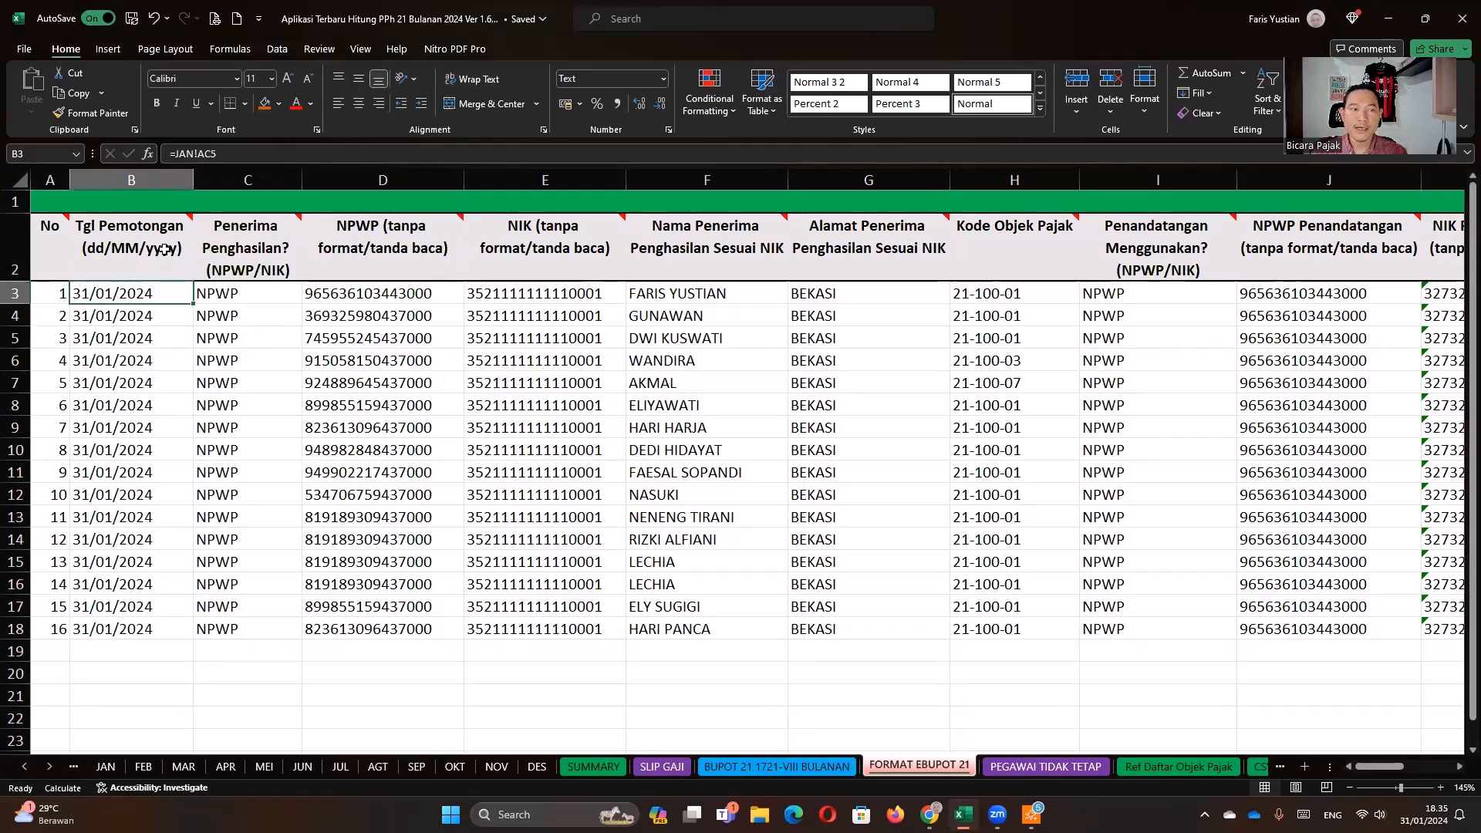
left_click(678, 294)
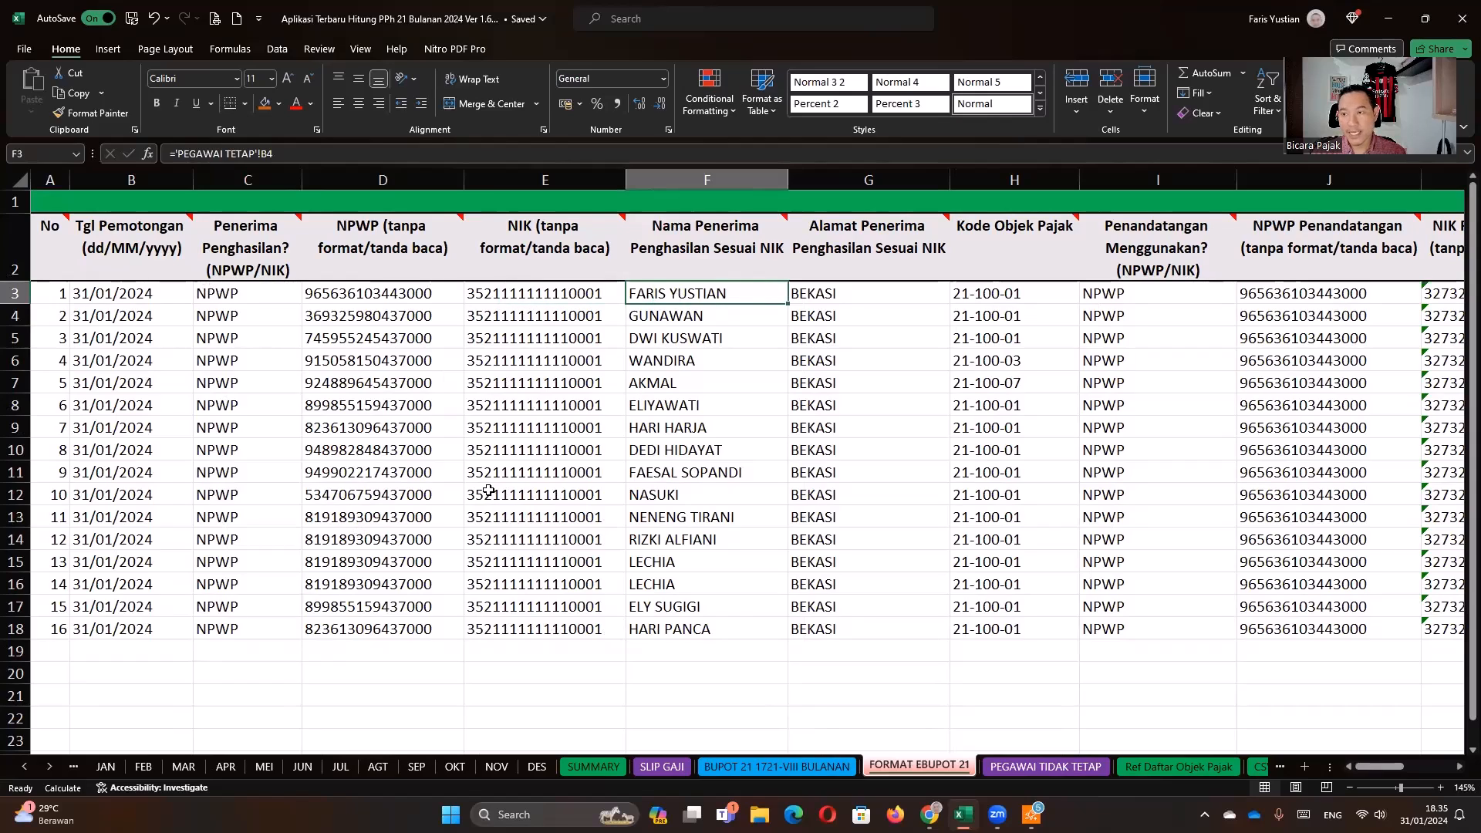
left_click(539, 523)
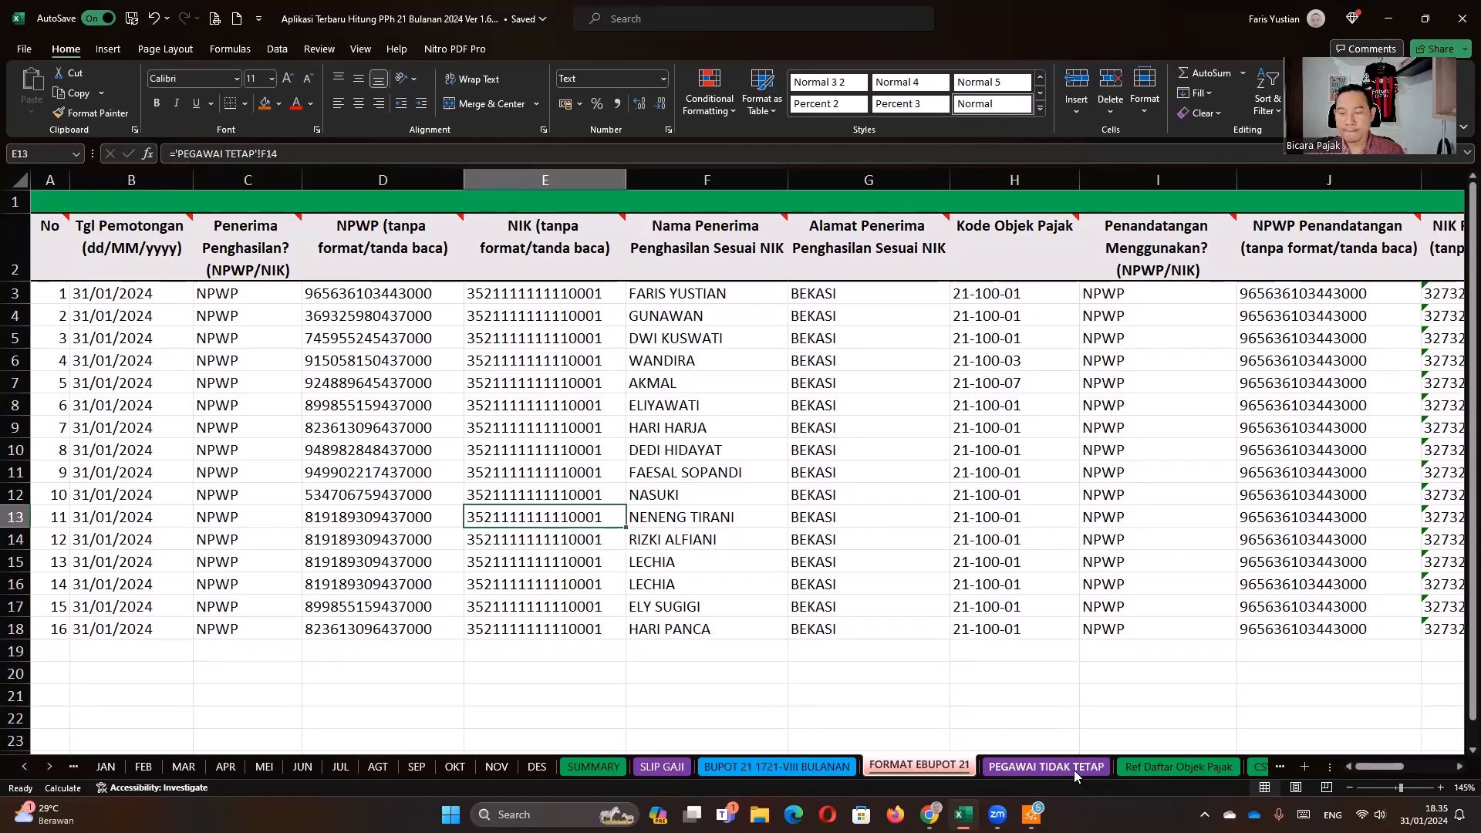
- Open the PEGAWAI TIDAK TETAP sheet and review its NPWP, NIK, Punya NPWP, Metode Pemberian Tunjangan PPh and PTKP columns
left_click(1045, 765)
left_click(373, 550)
left_click(340, 532)
left_click(324, 451)
left_click(304, 414)
key("Left")
key("Left")
key("Right")
key("Right")
key("Right")
key("Right")
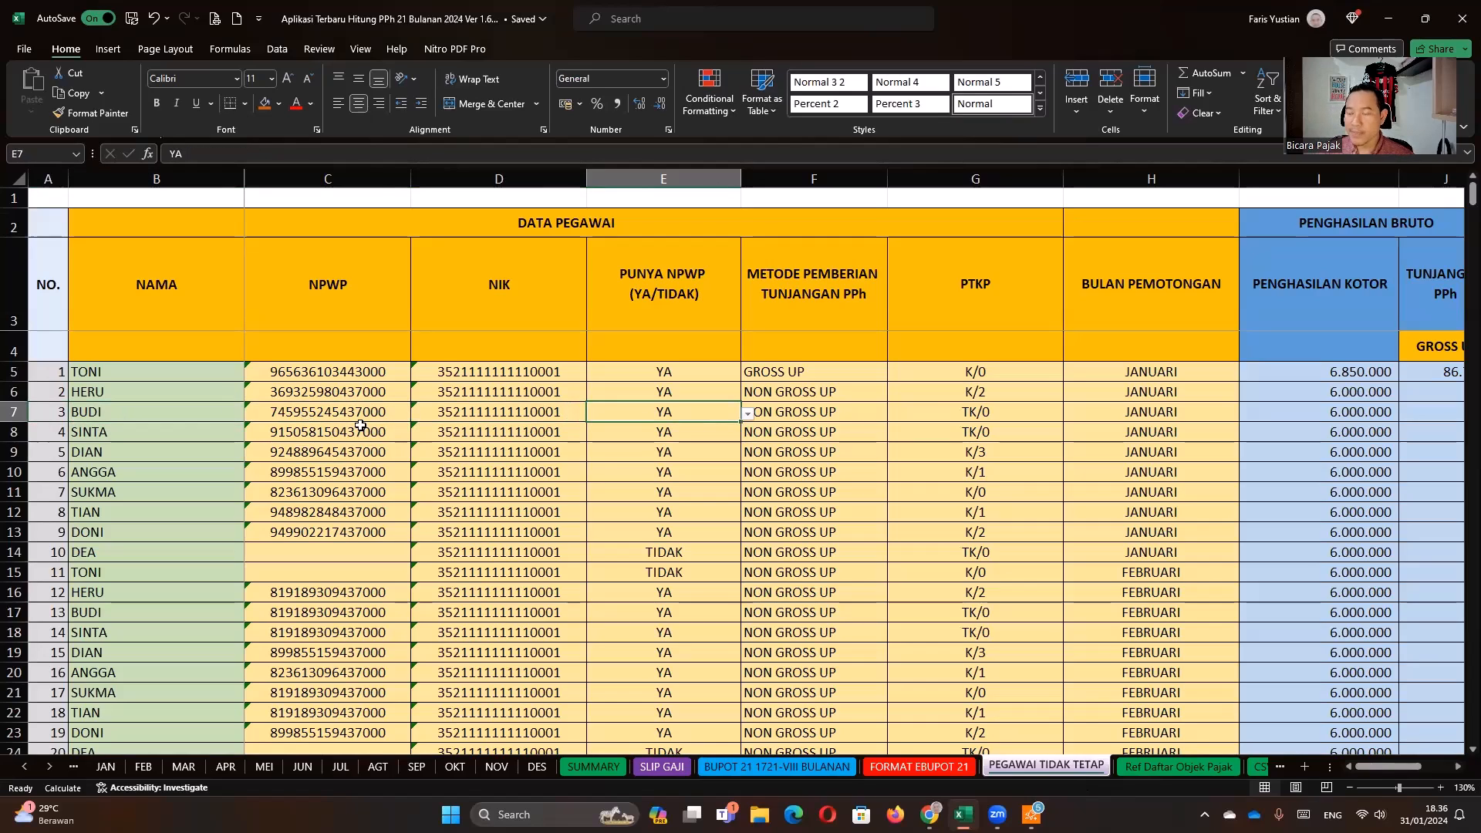
key("Right")
key("Right")
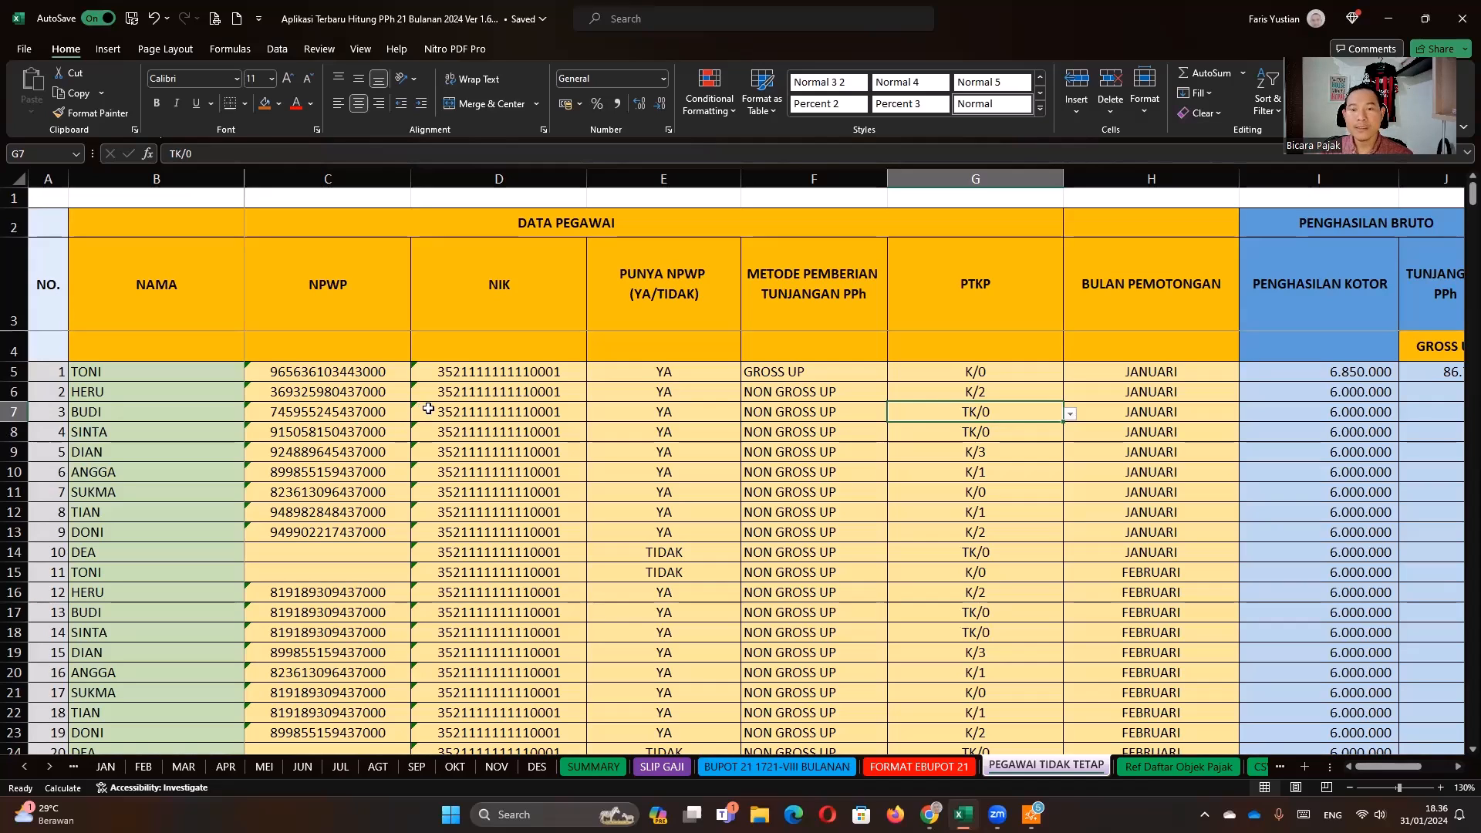
left_click(678, 413)
left_click(795, 418)
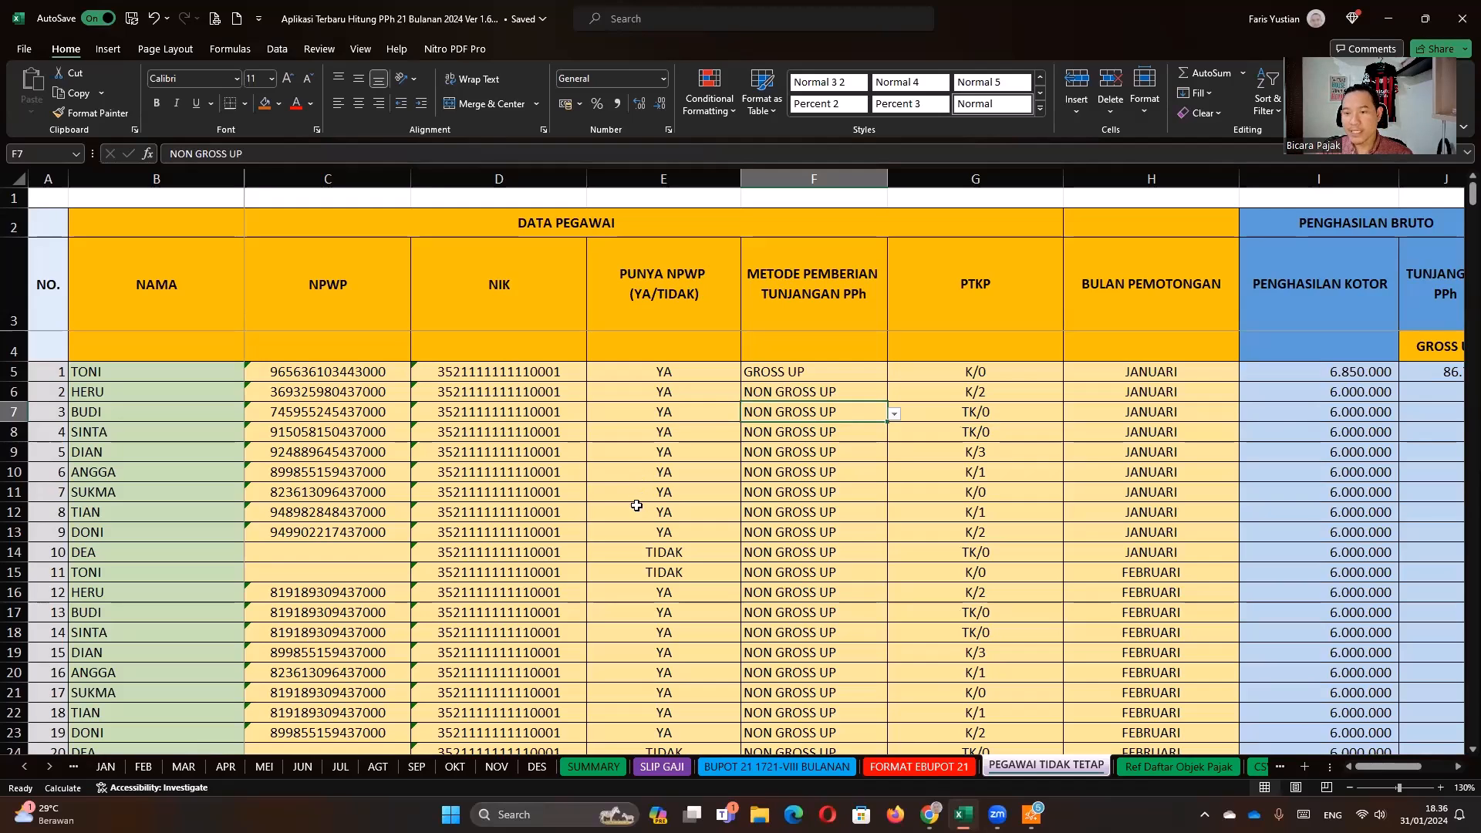
- Examine the Penghasilan Bruto, Kategori TER, Tarif Efektif Rata-Rata and PPh 21 Terutang Sebulan columns on the PEGAWAI TIDAK TETAP sheet
key("Right")
key("Right")
key("Right")
key("Right")
key("Right")
key("Right")
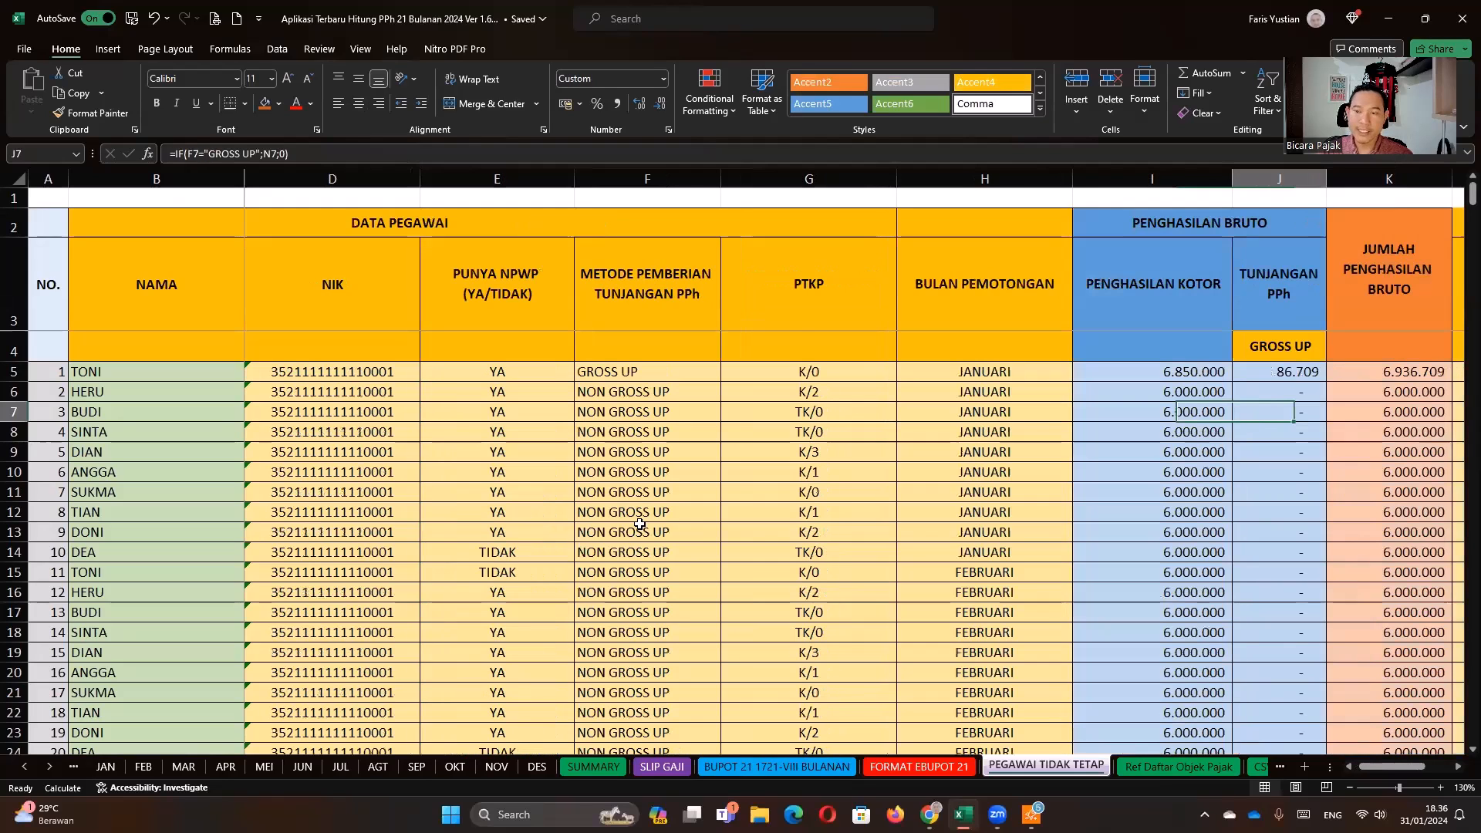
scroll(640, 525, "right", 1)
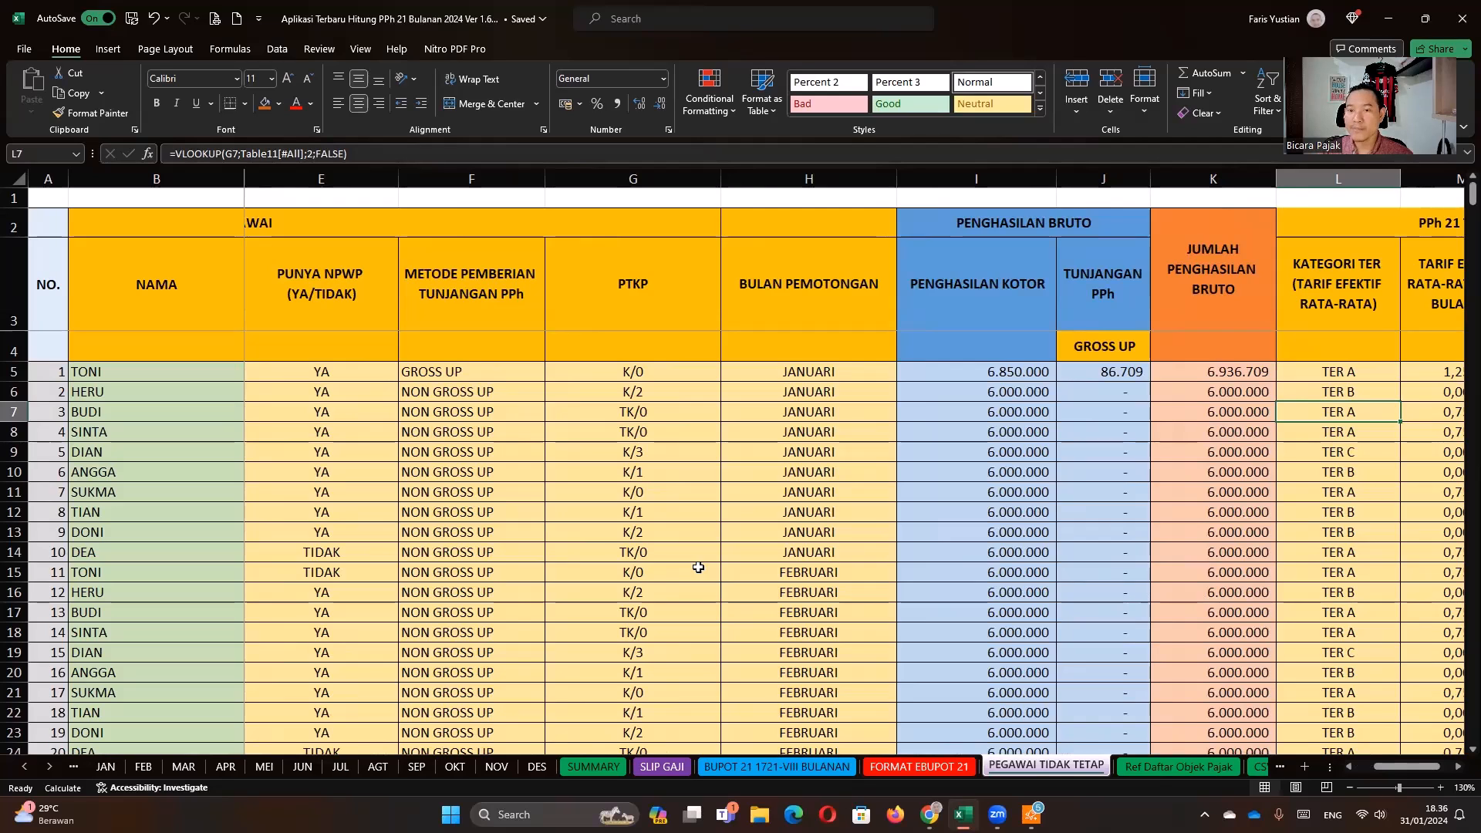
key("Right")
key("Right")
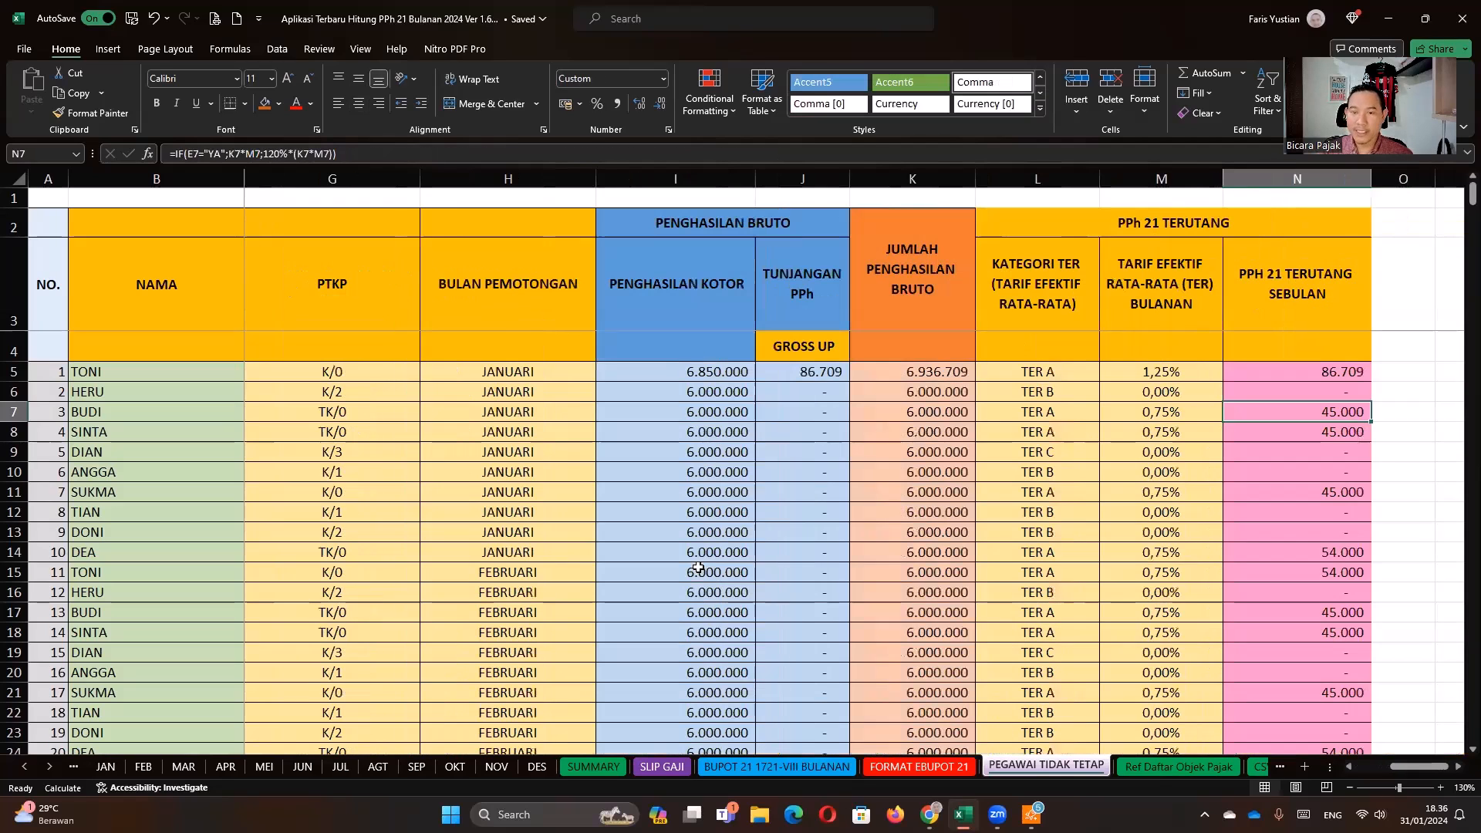
left_click(1102, 547)
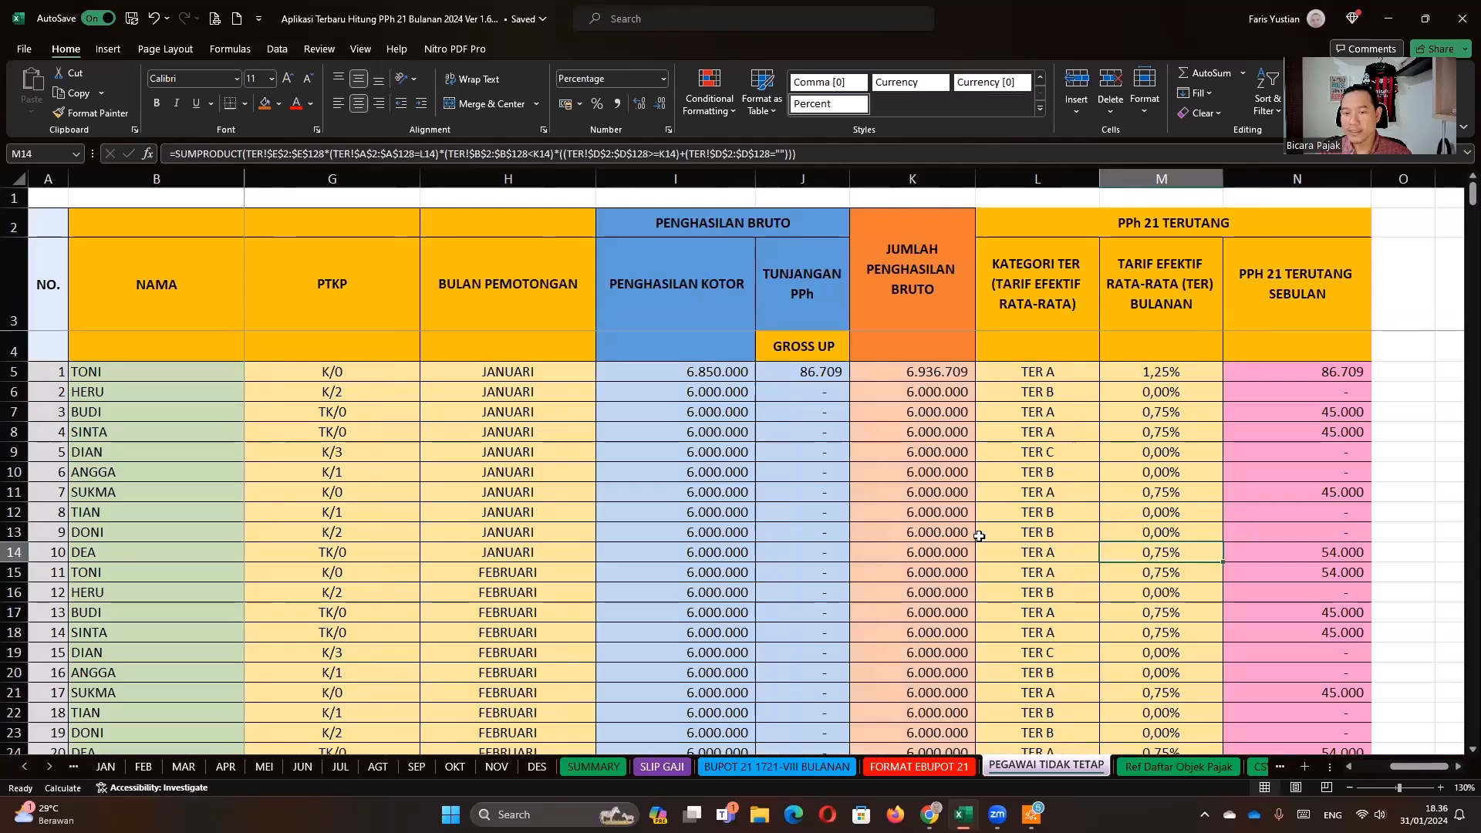
scroll(848, 532, "down", 3)
scroll(698, 512, "up", 3)
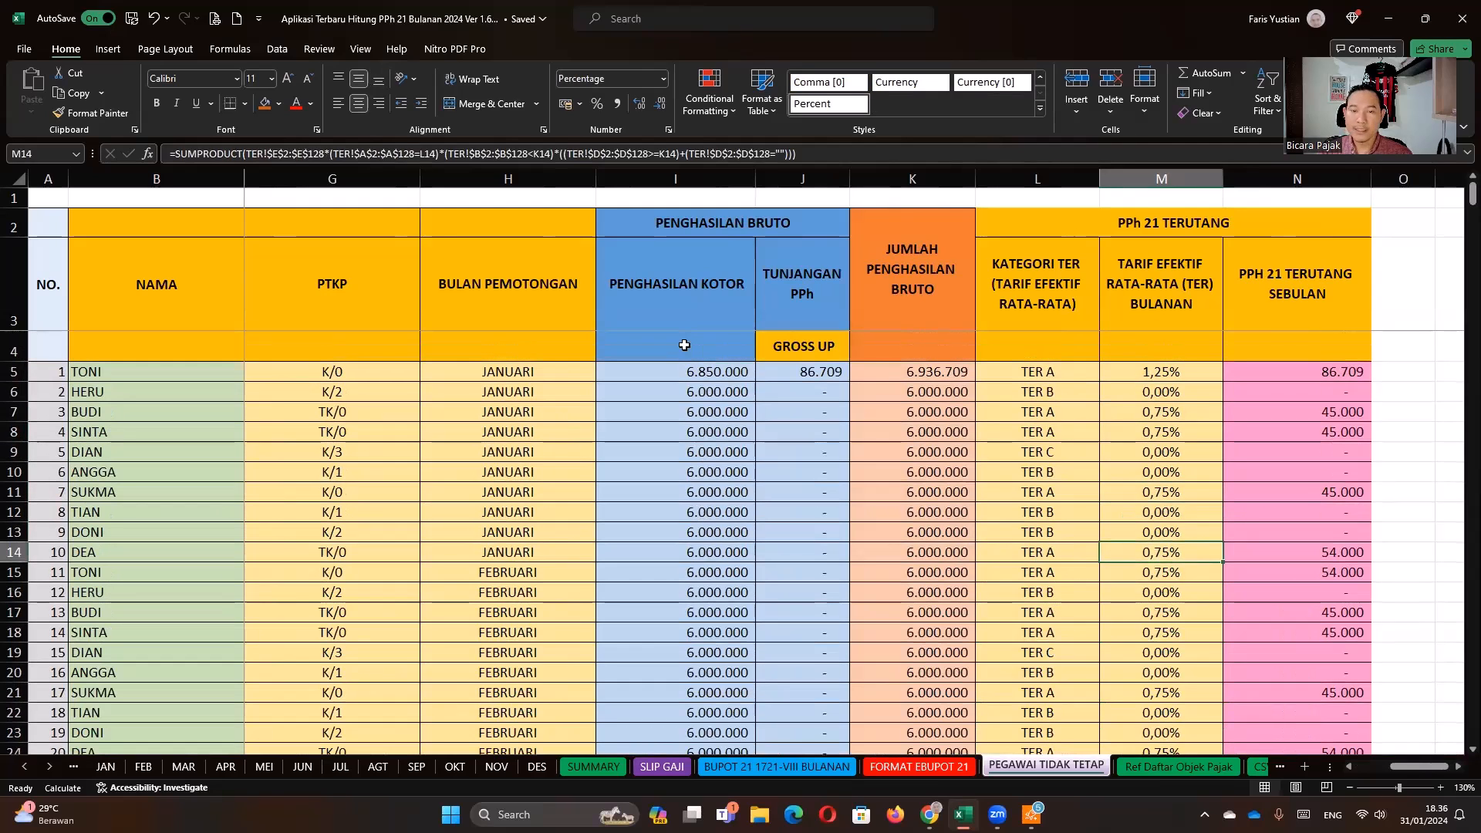
- Inspect the Penghasilan Kotor column, checking its header and the income entries in rows 5, 6, 7 and 14
left_click(673, 301)
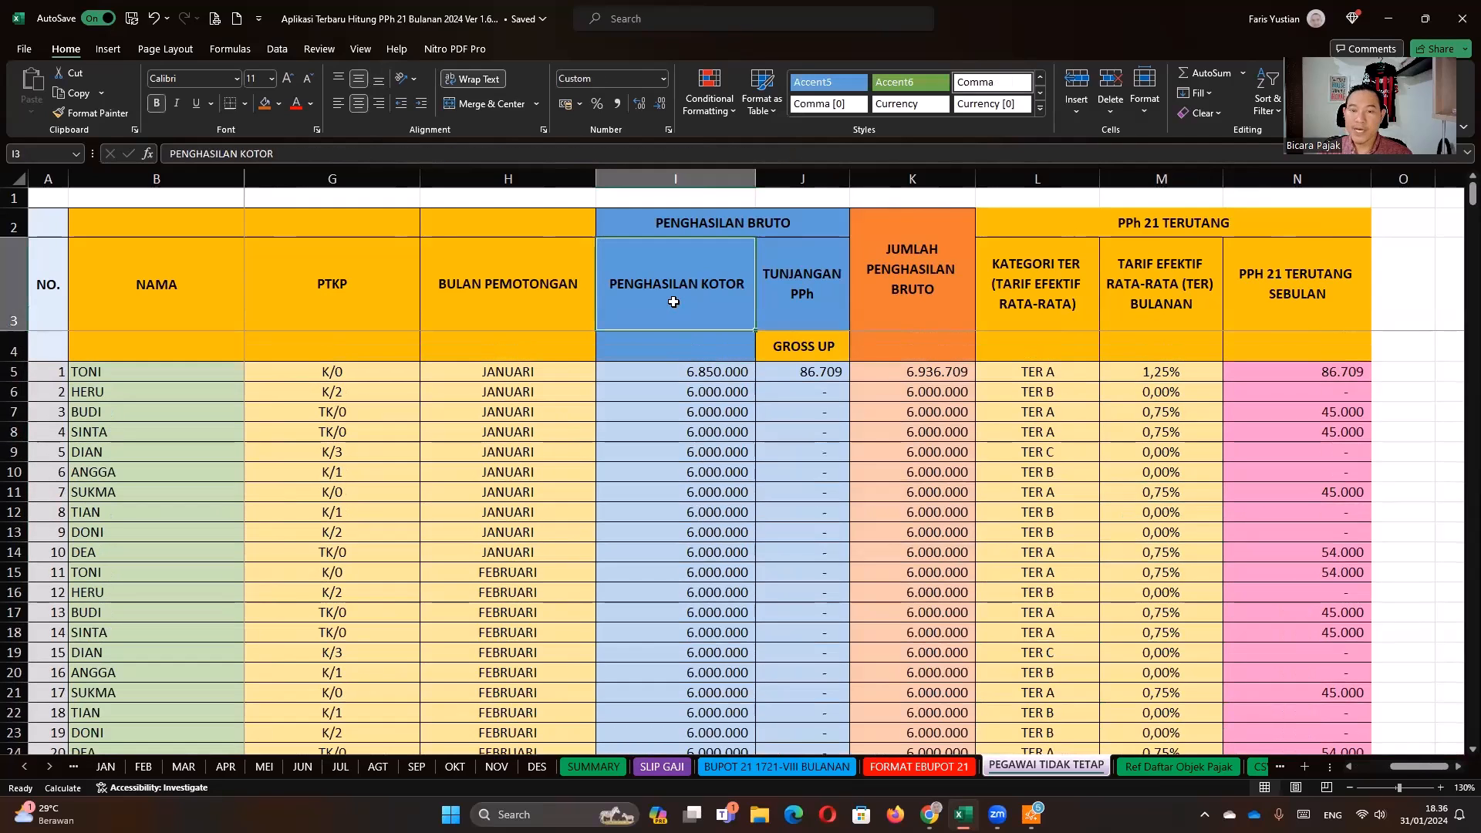
left_click(682, 373)
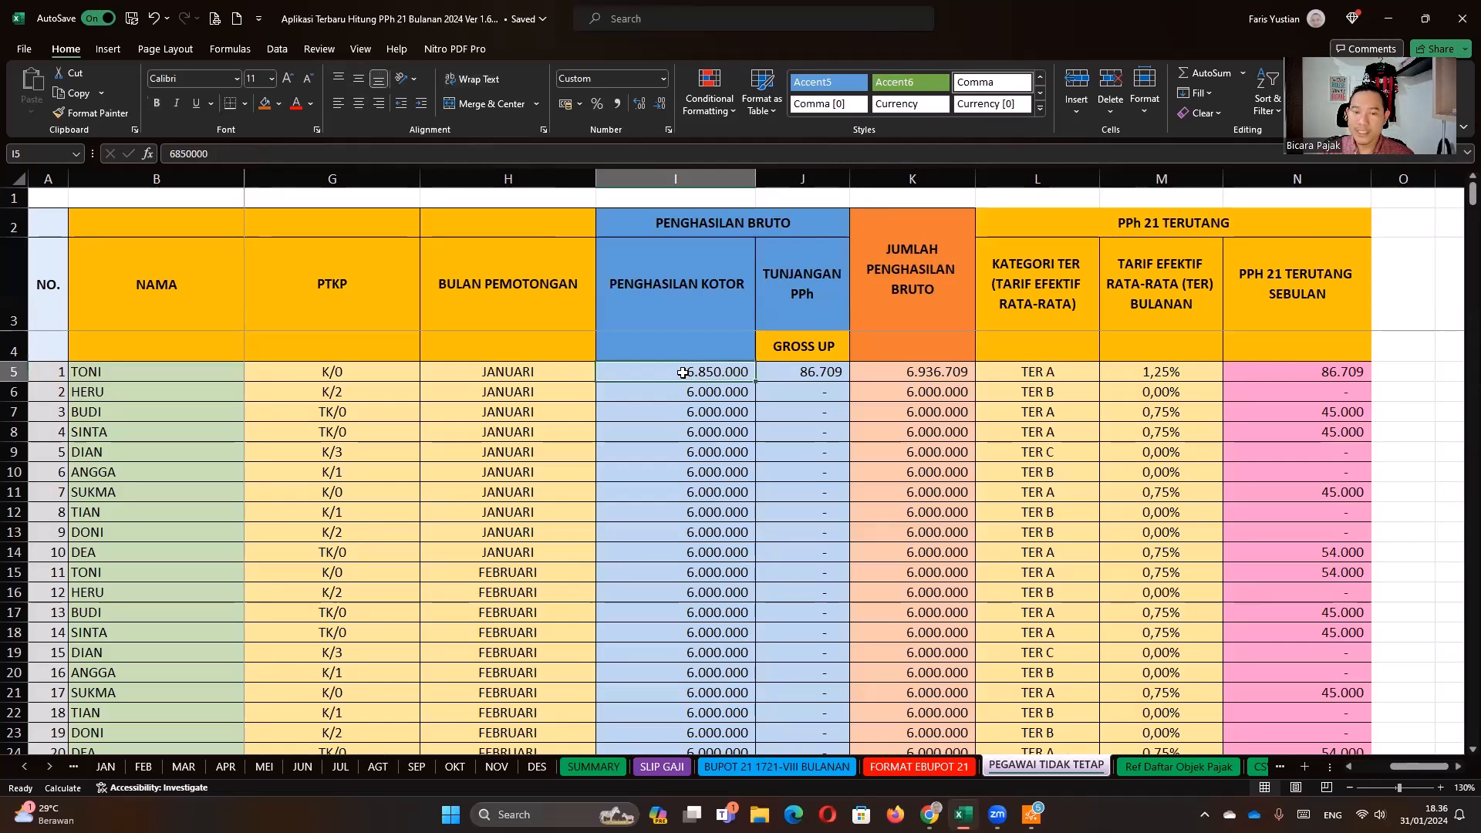
left_click(683, 548)
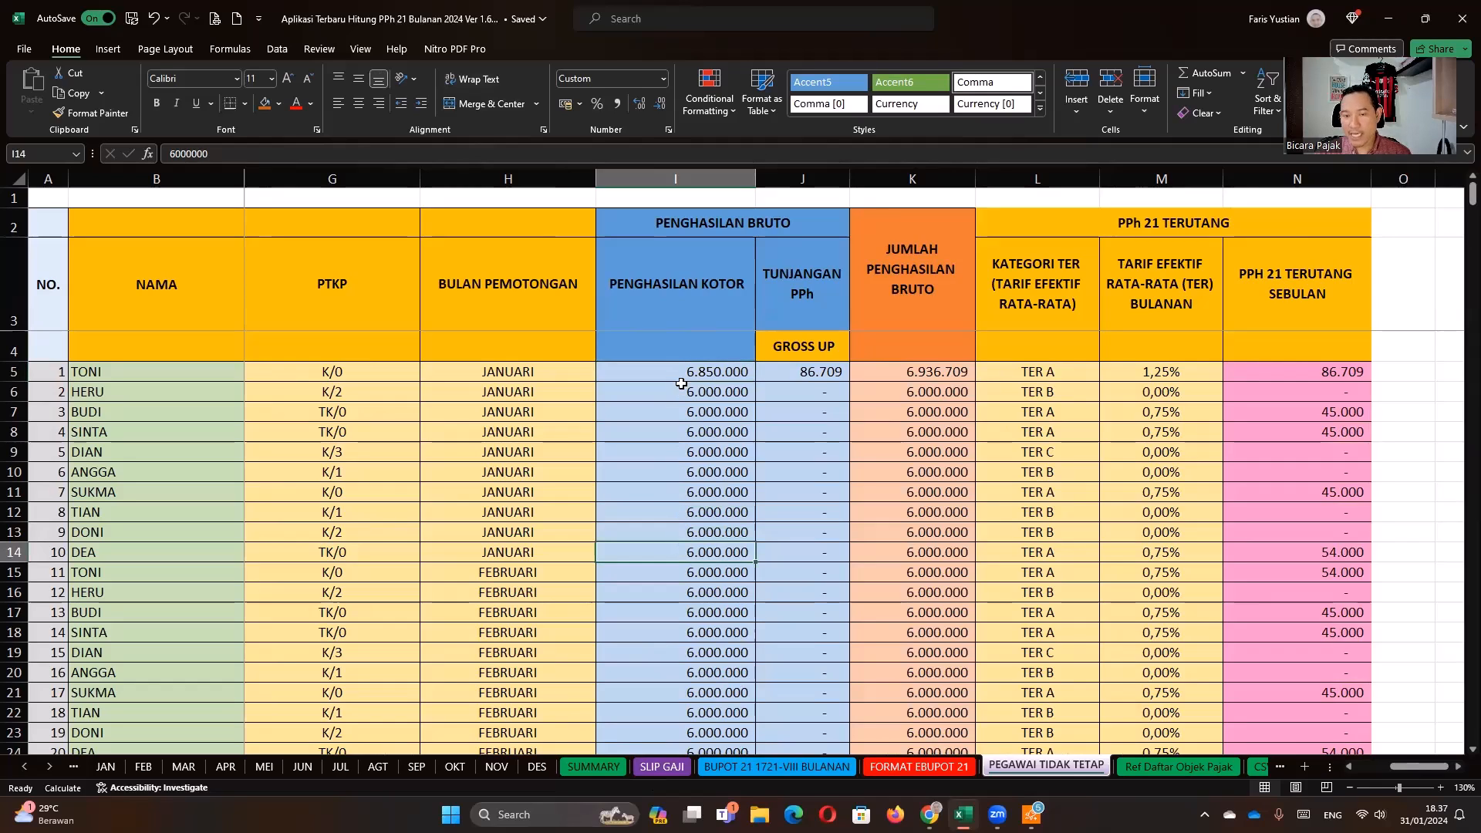
left_click(680, 384)
left_click(676, 412)
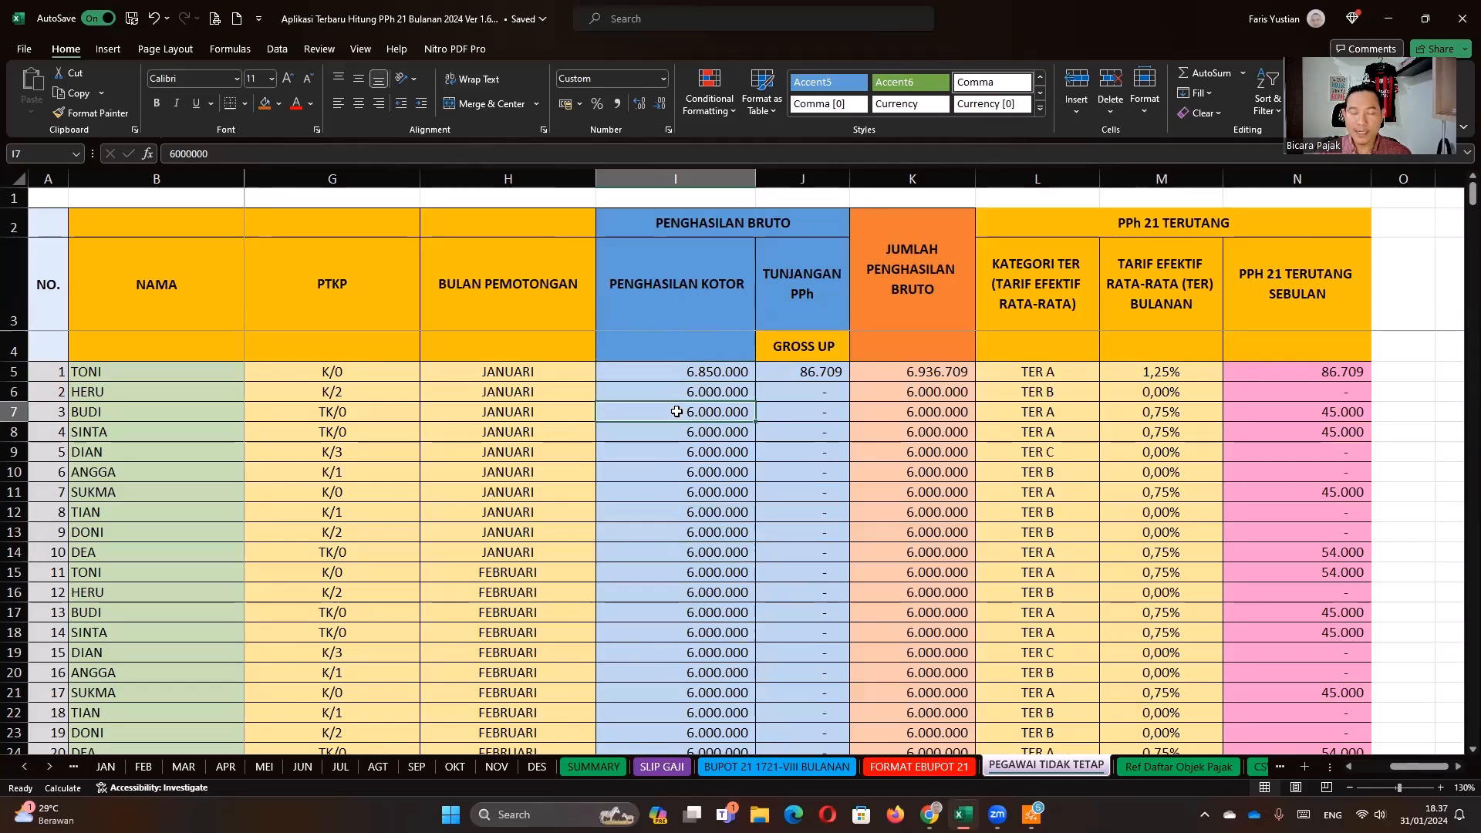
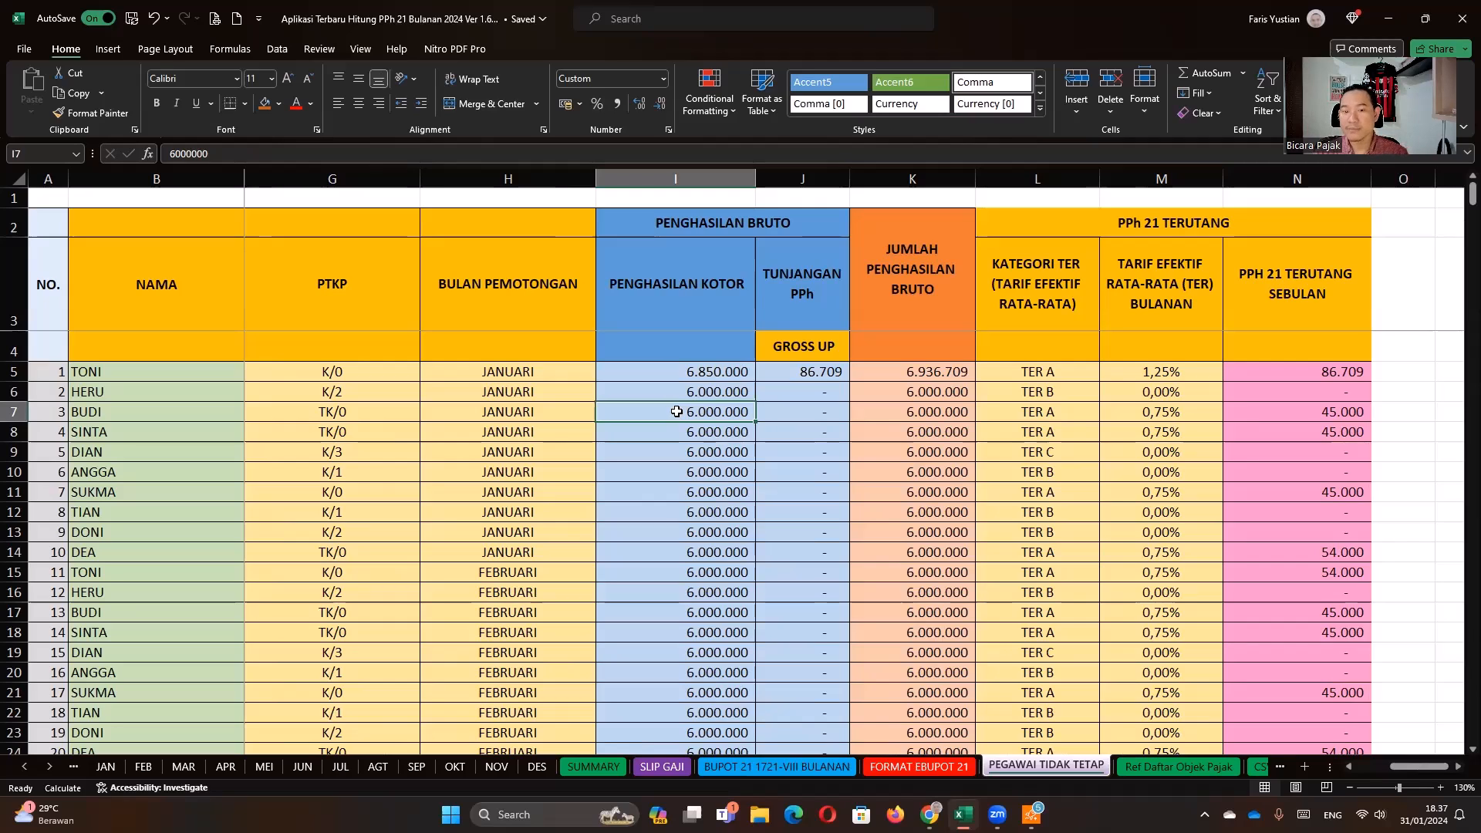
left_click(717, 373)
left_click(683, 337)
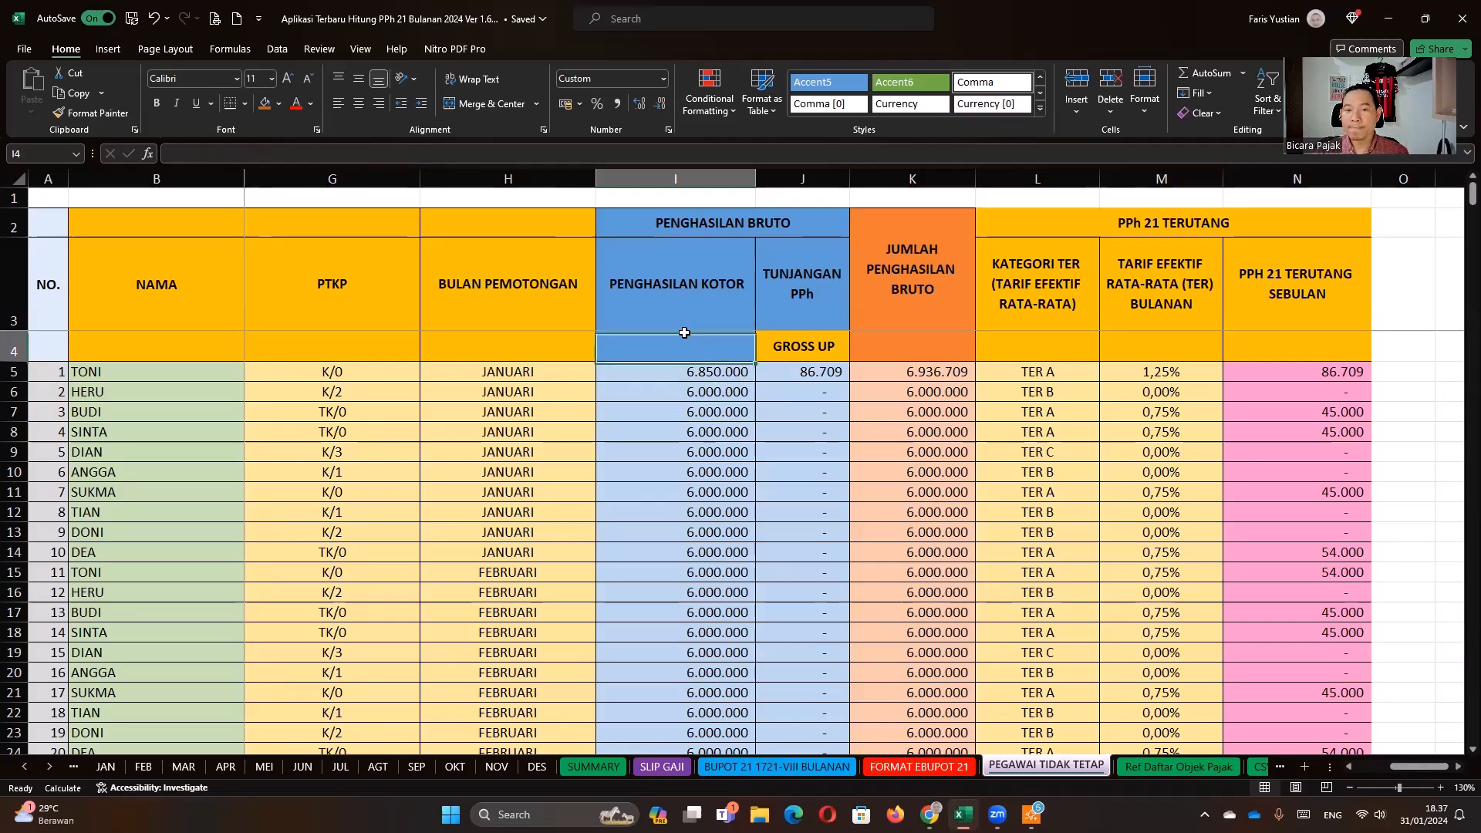
left_click(670, 376)
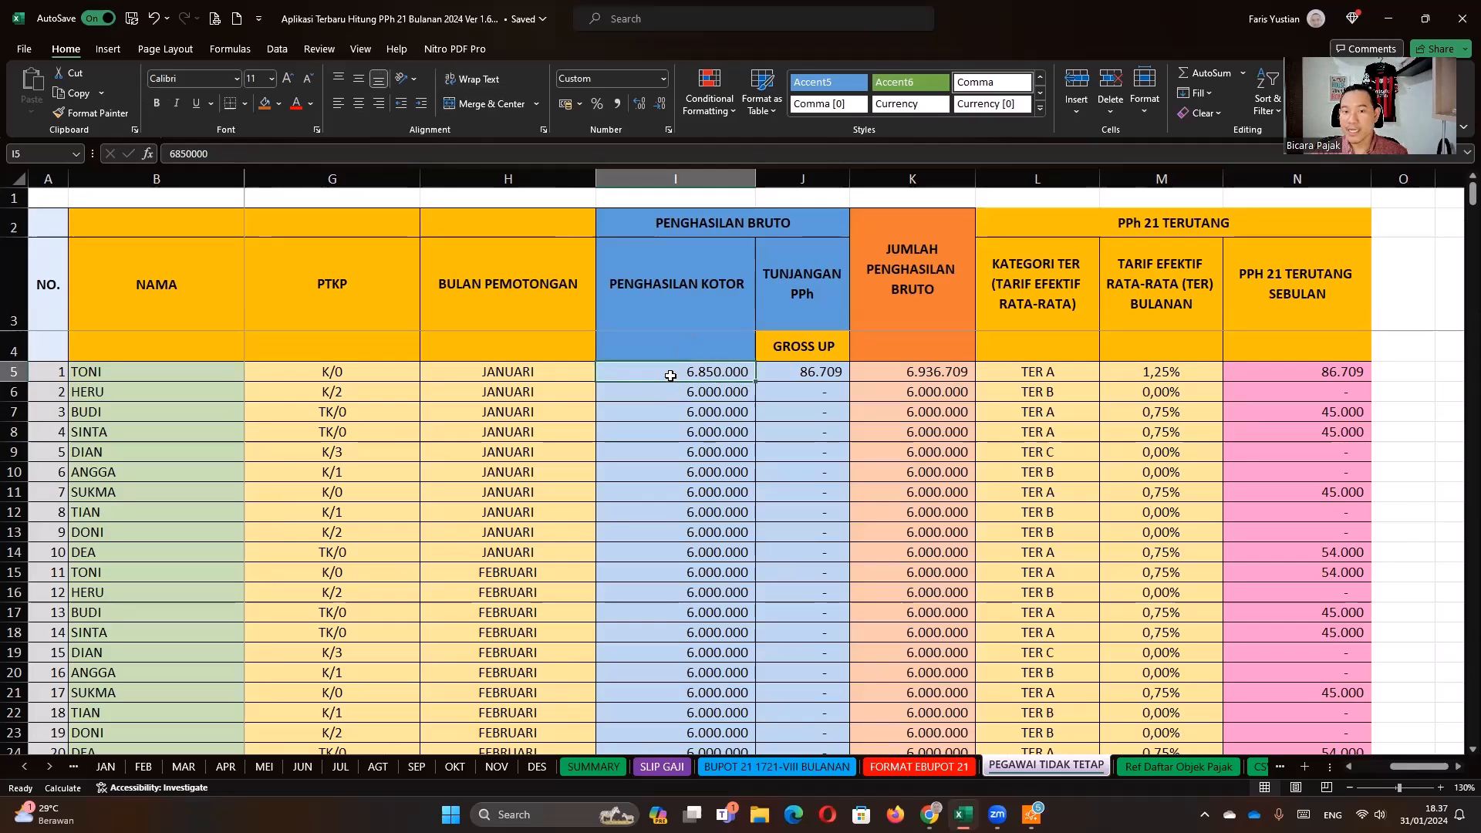
- Trace row 5 from its Tunjangan PPh formula and Jumlah Penghasilan Bruto back to its Metode Pemberian Tunjangan PPh entry
key("Right")
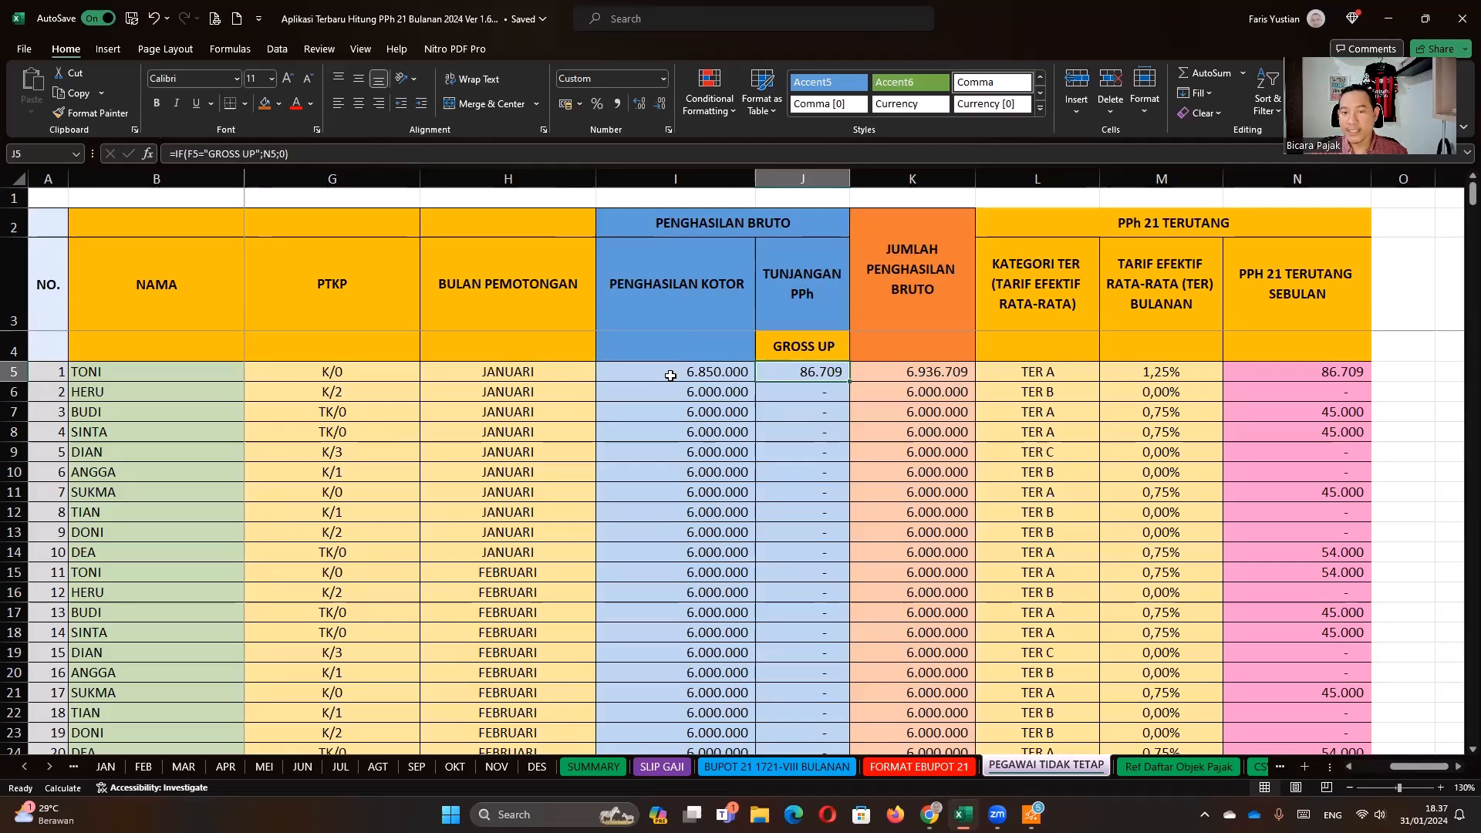
key("Right")
key("Left")
key("Left")
key("Left")
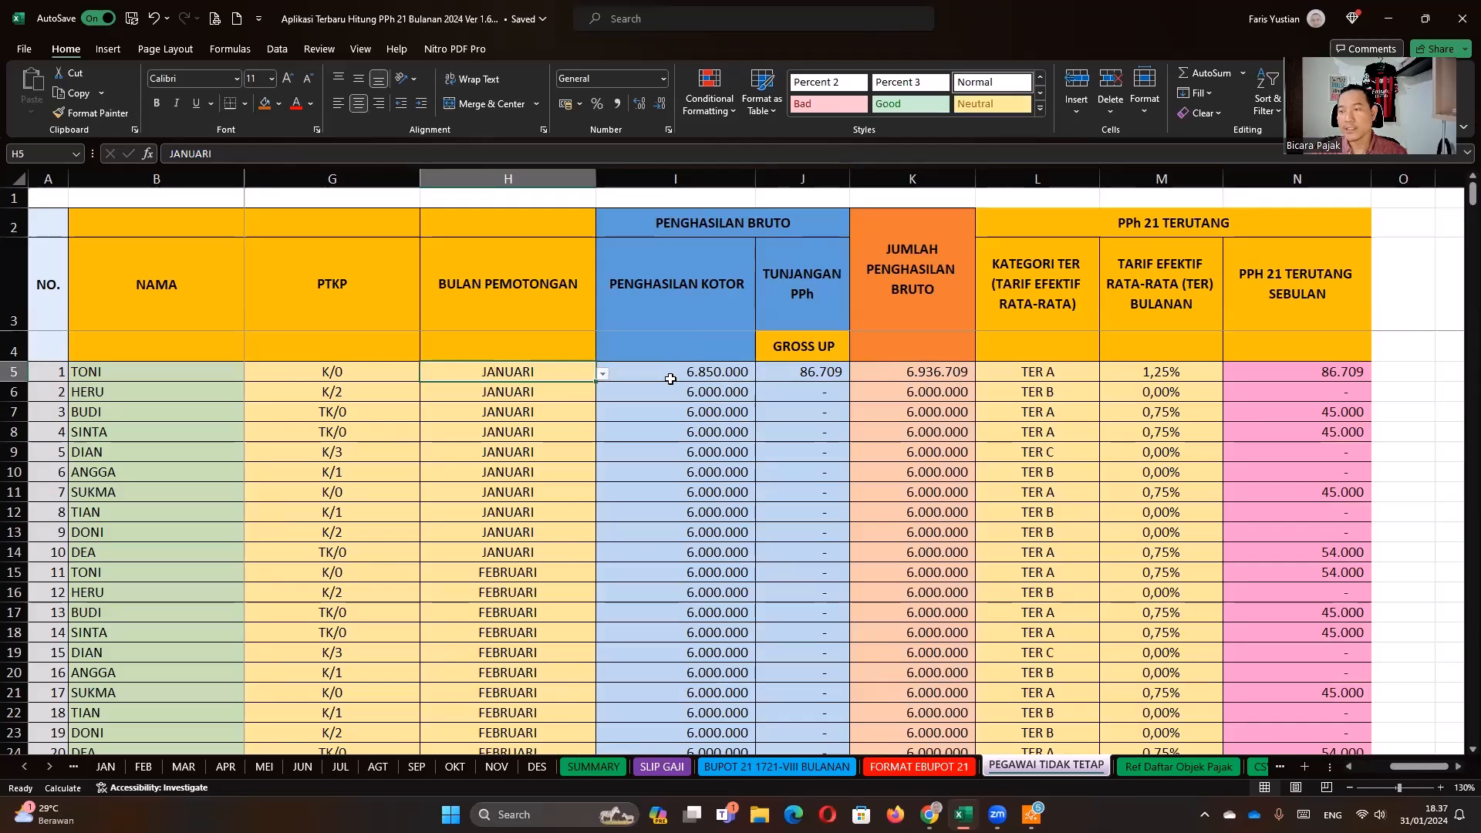
key("Left")
key("Left")
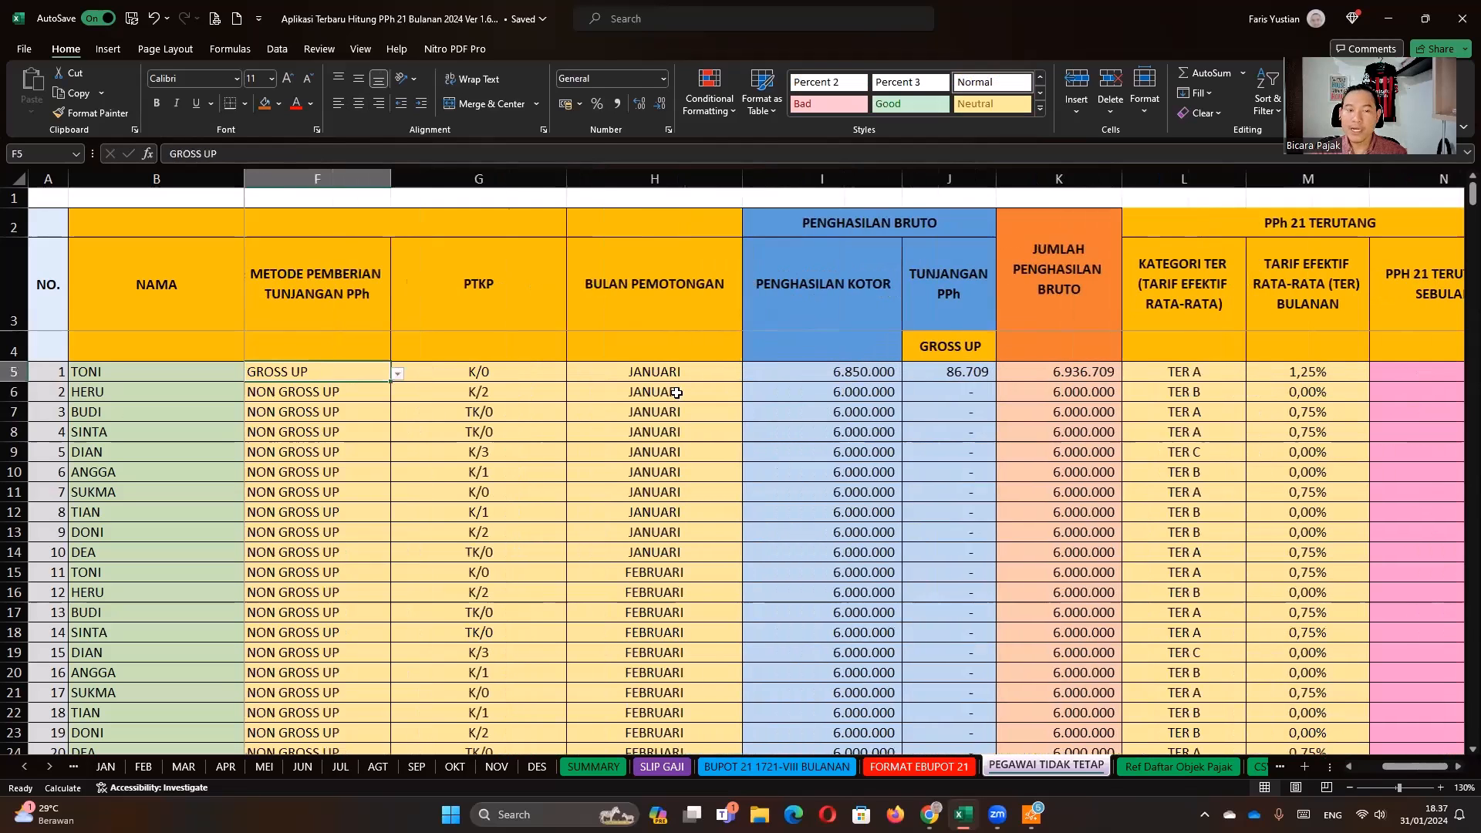
- Fill GROSS UP from F5 down the whole Metode Pemberian Tunjangan PPh column
left_click(495, 391)
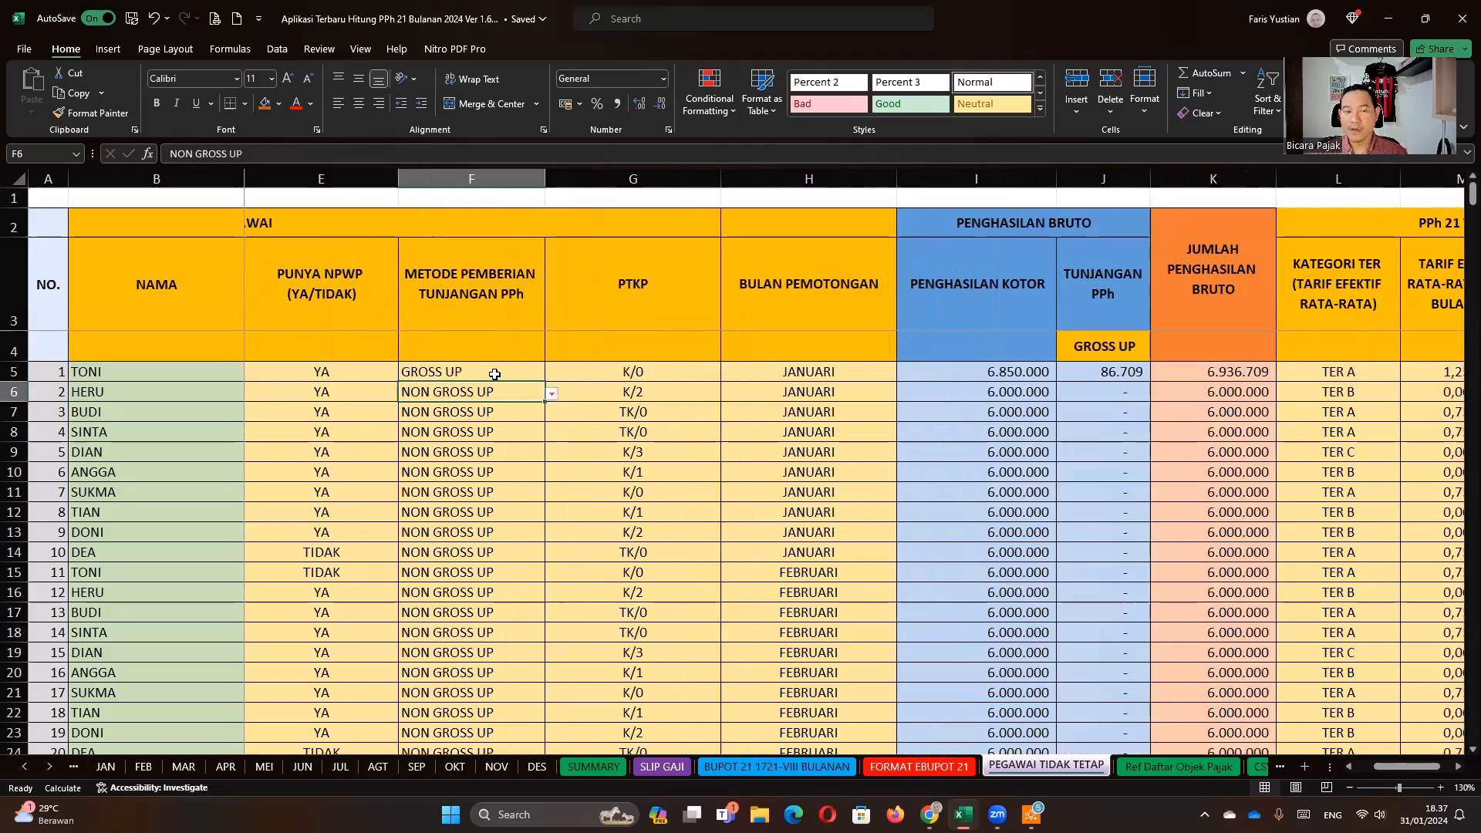
left_click(509, 375)
double_click(546, 380)
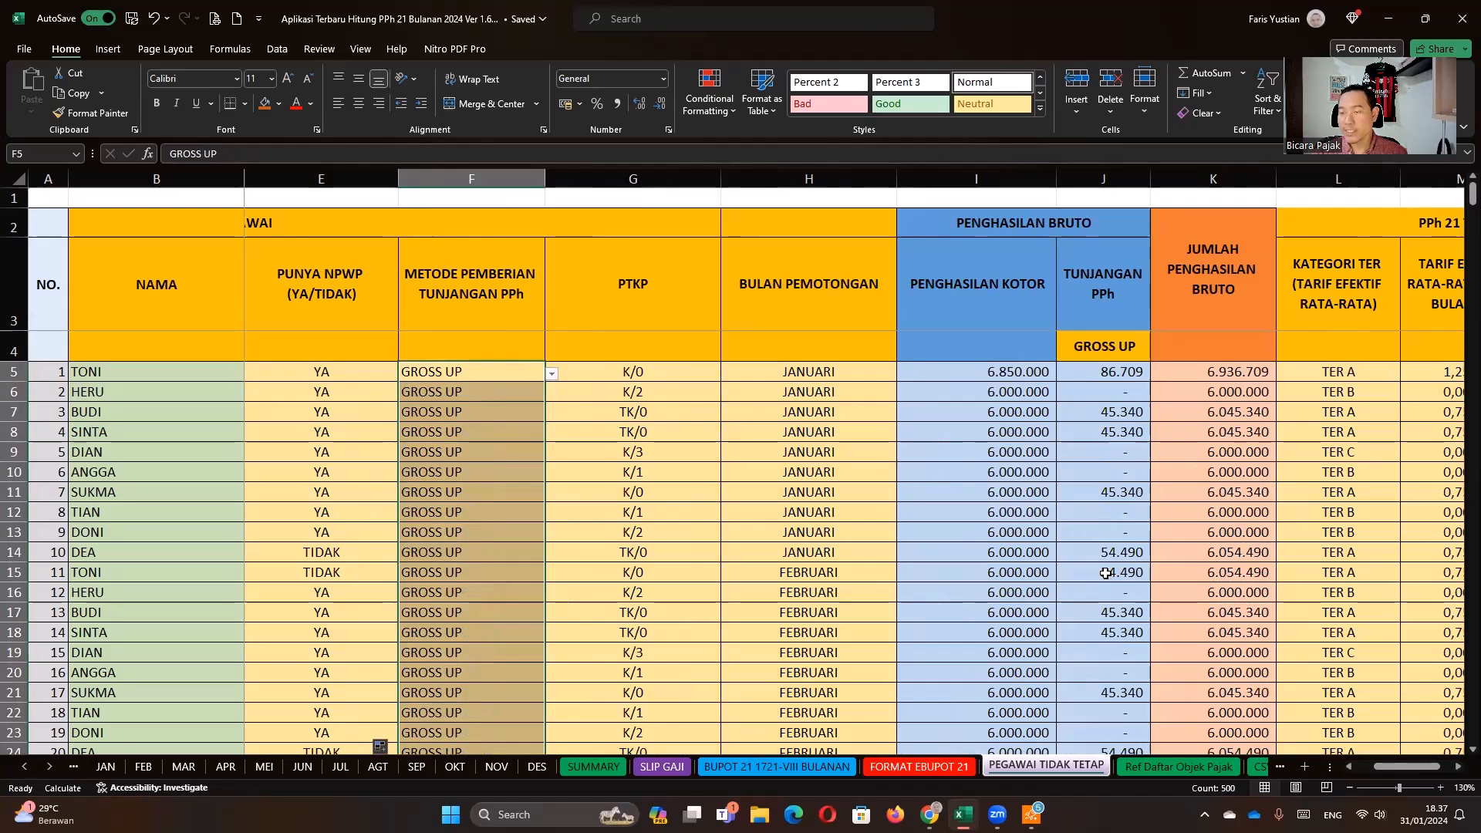
- Set the allowance method in F5 to NON GROSS UP and fill it down the Metode Pemberian Tunjangan PPh column
left_click(552, 374)
left_click(436, 402)
left_click(540, 377)
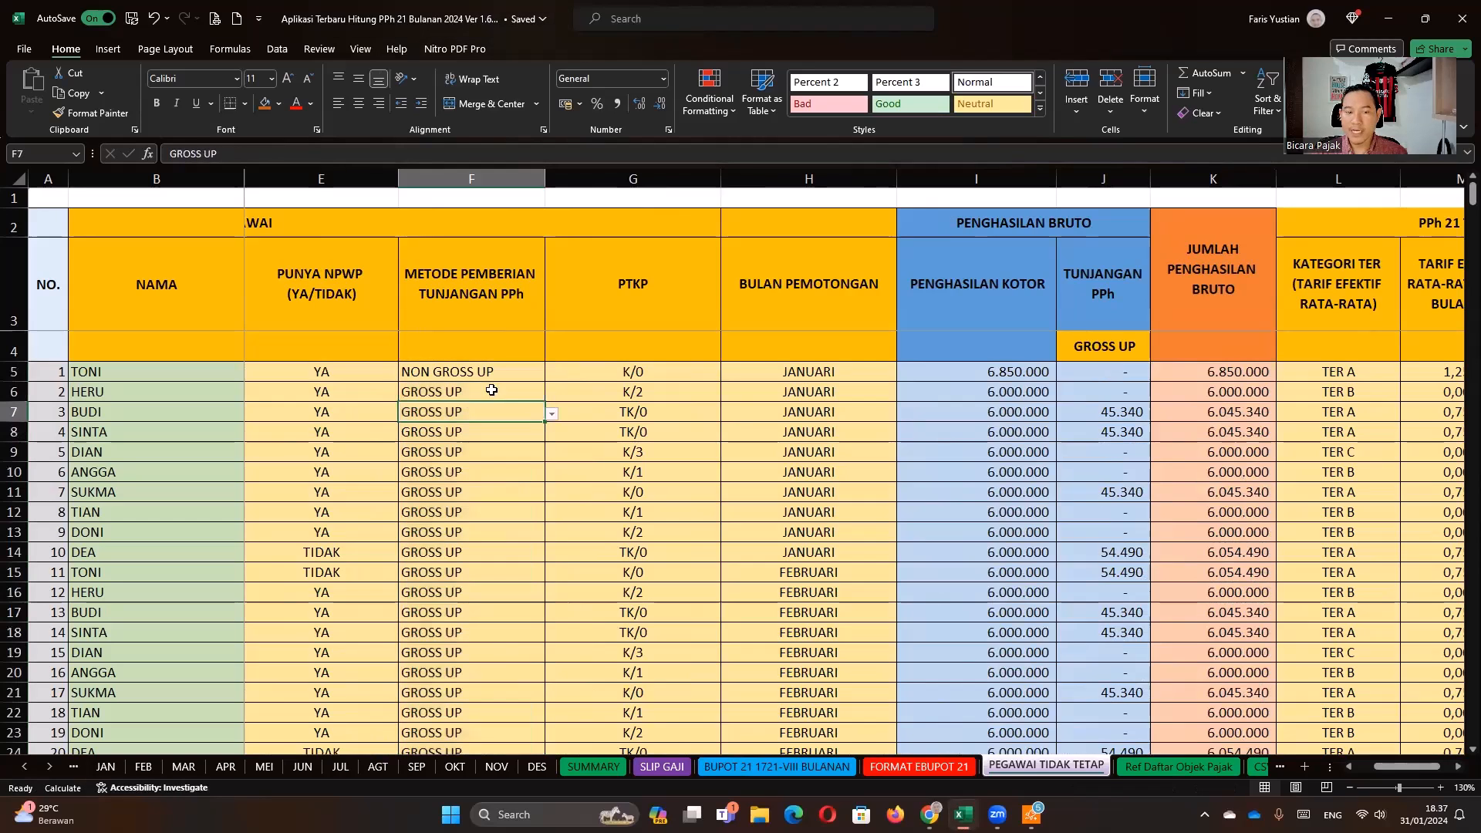
double_click(544, 380)
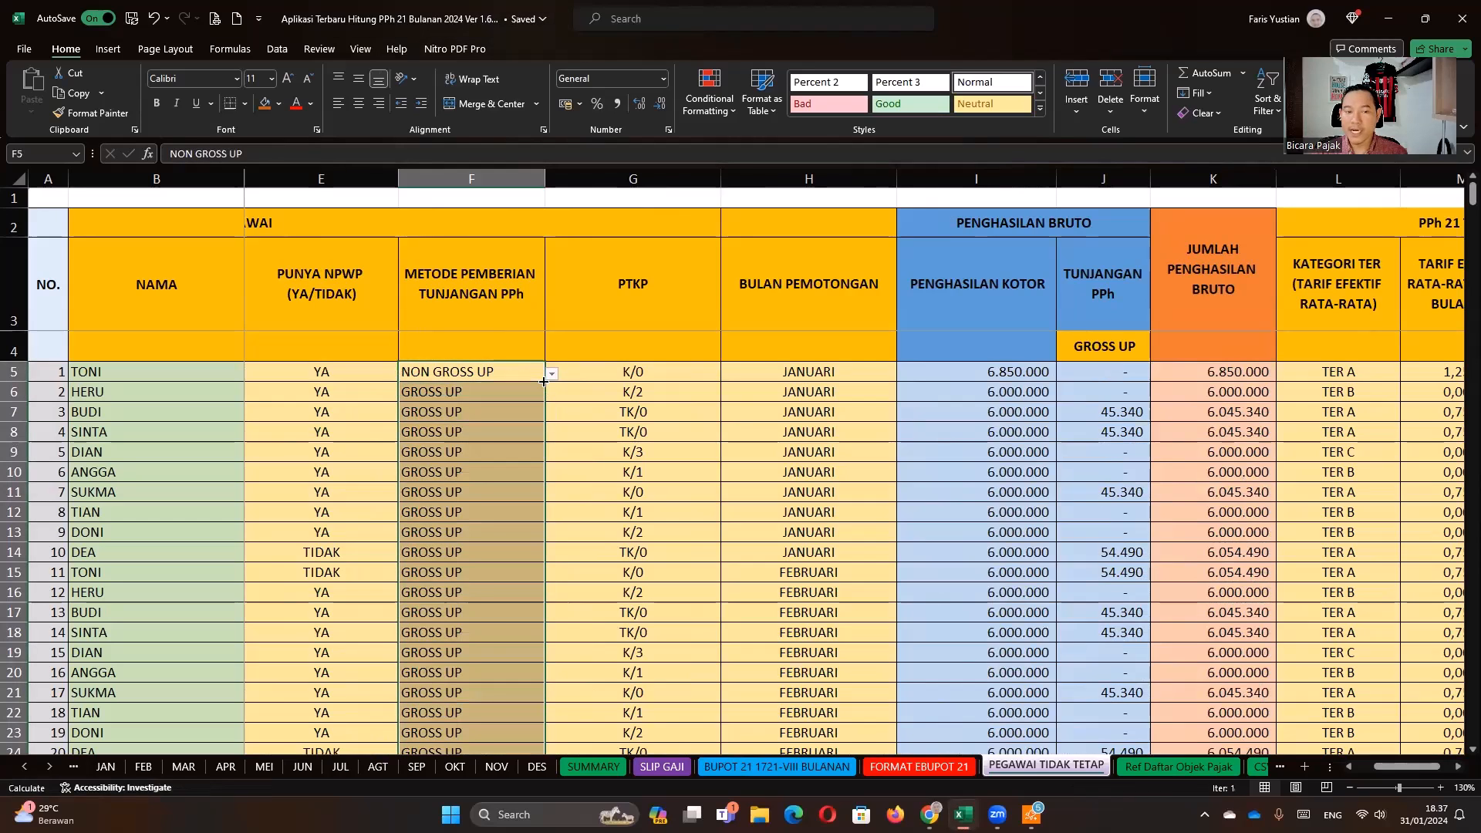
left_click(1101, 448)
- View the Ref Daftar Objek Pajak sheet and examine the Jumlah Bruto formulas and Tahun Pajak on the CSV Bulanan sheet
left_click(1185, 765)
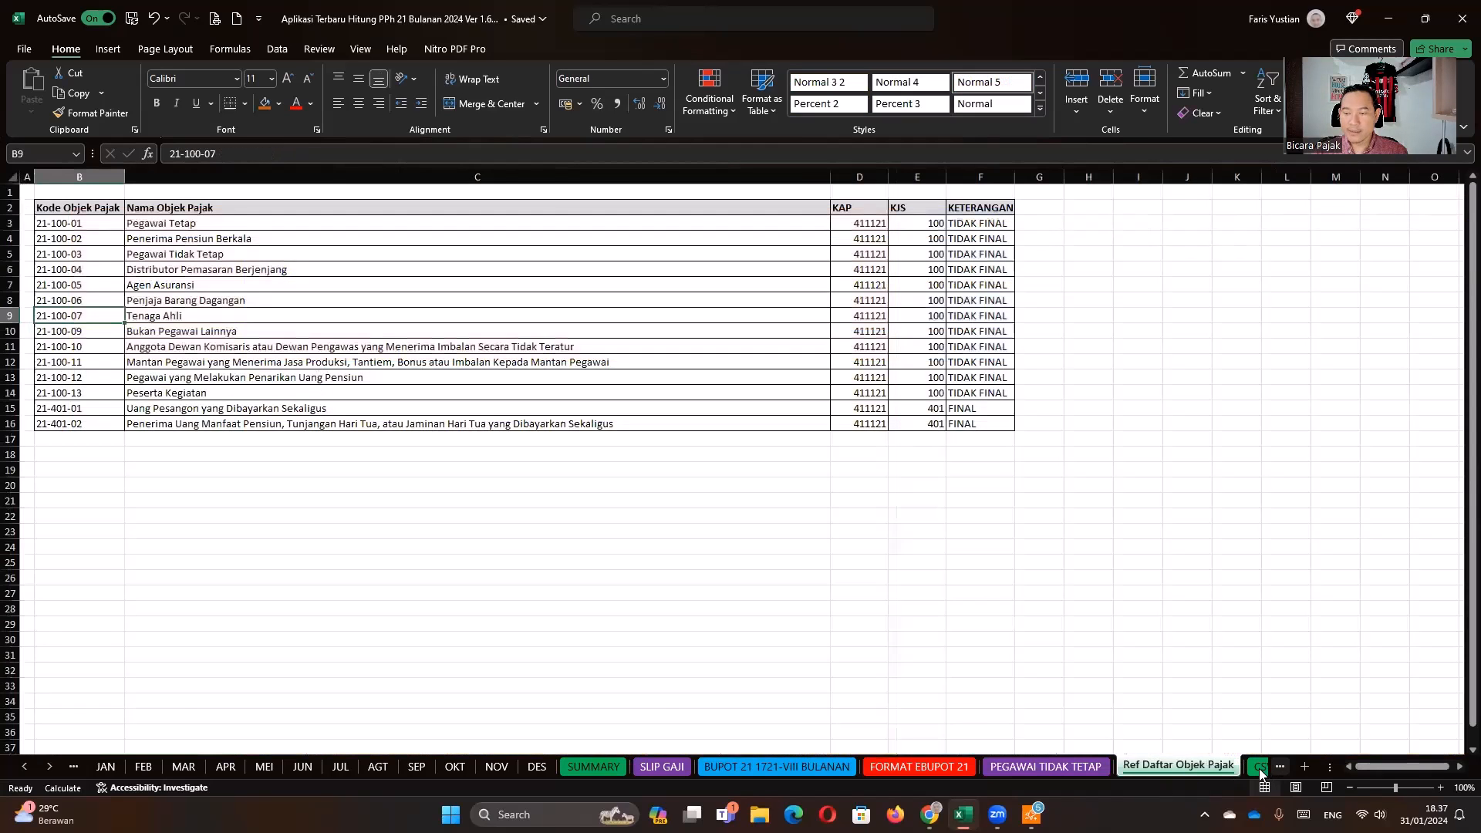
left_click(1258, 765)
left_click(698, 540)
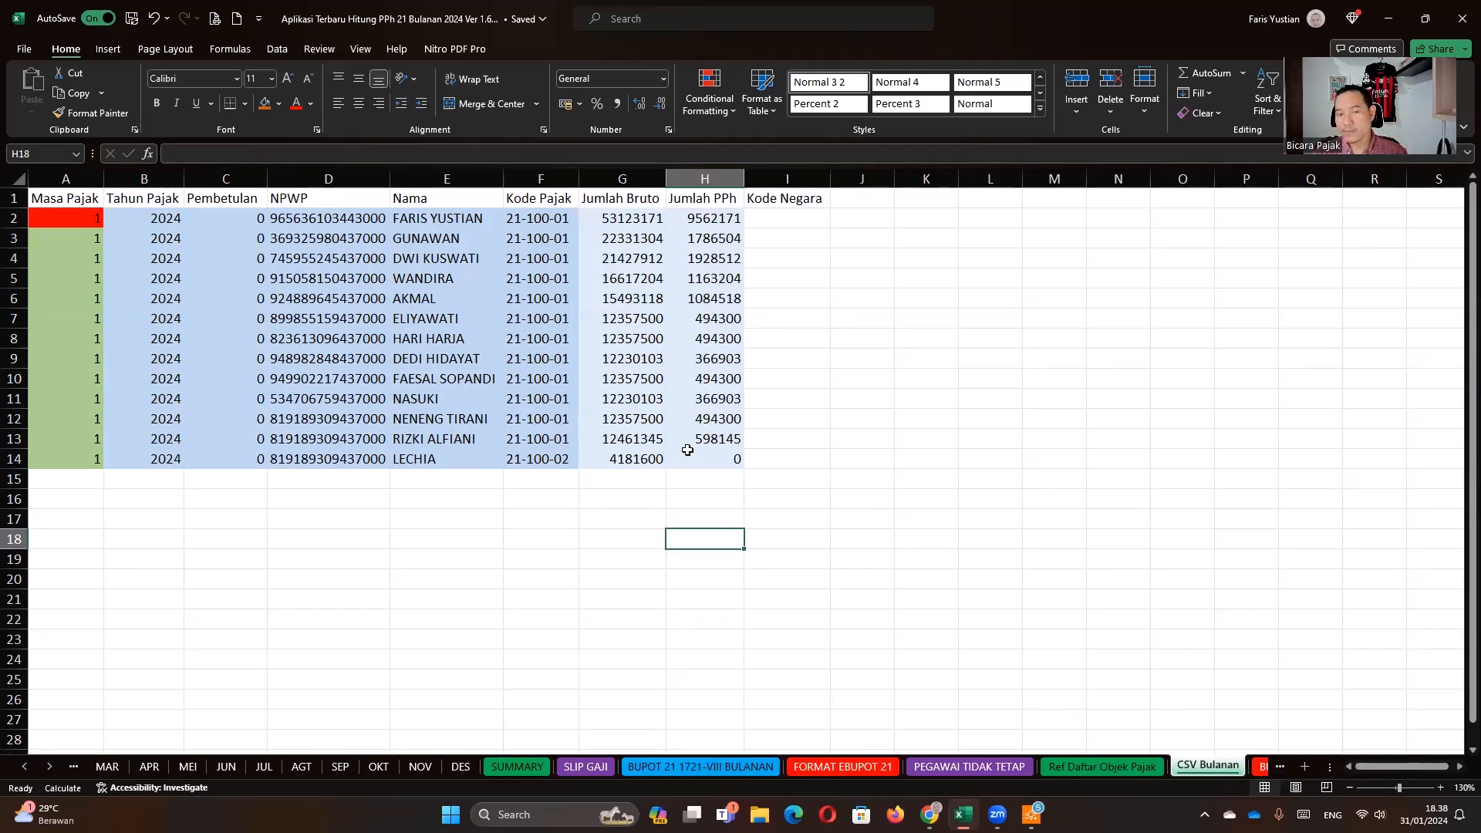
left_click(669, 407)
left_click(620, 437)
left_click(616, 456)
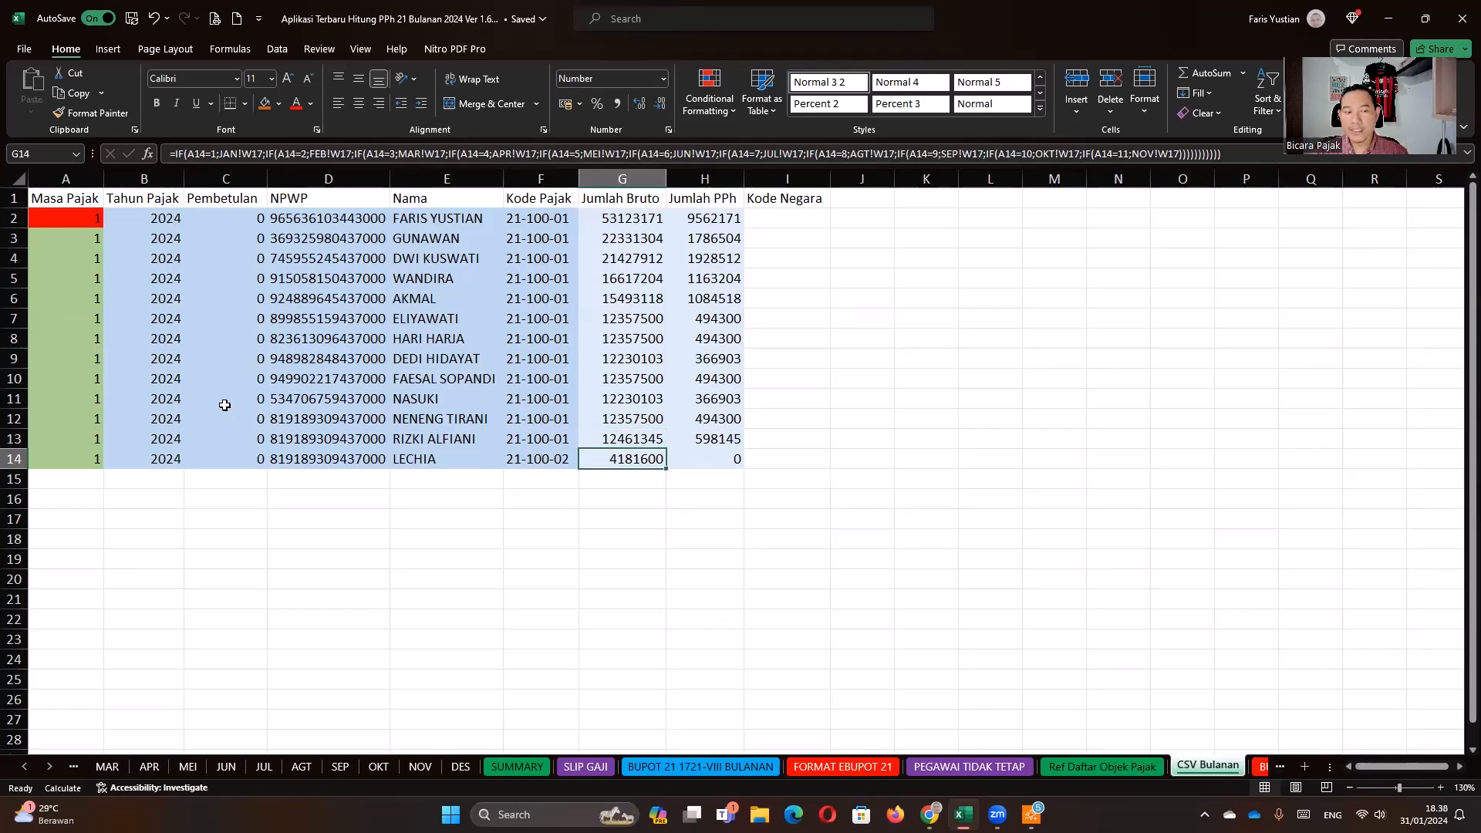
left_click(166, 407)
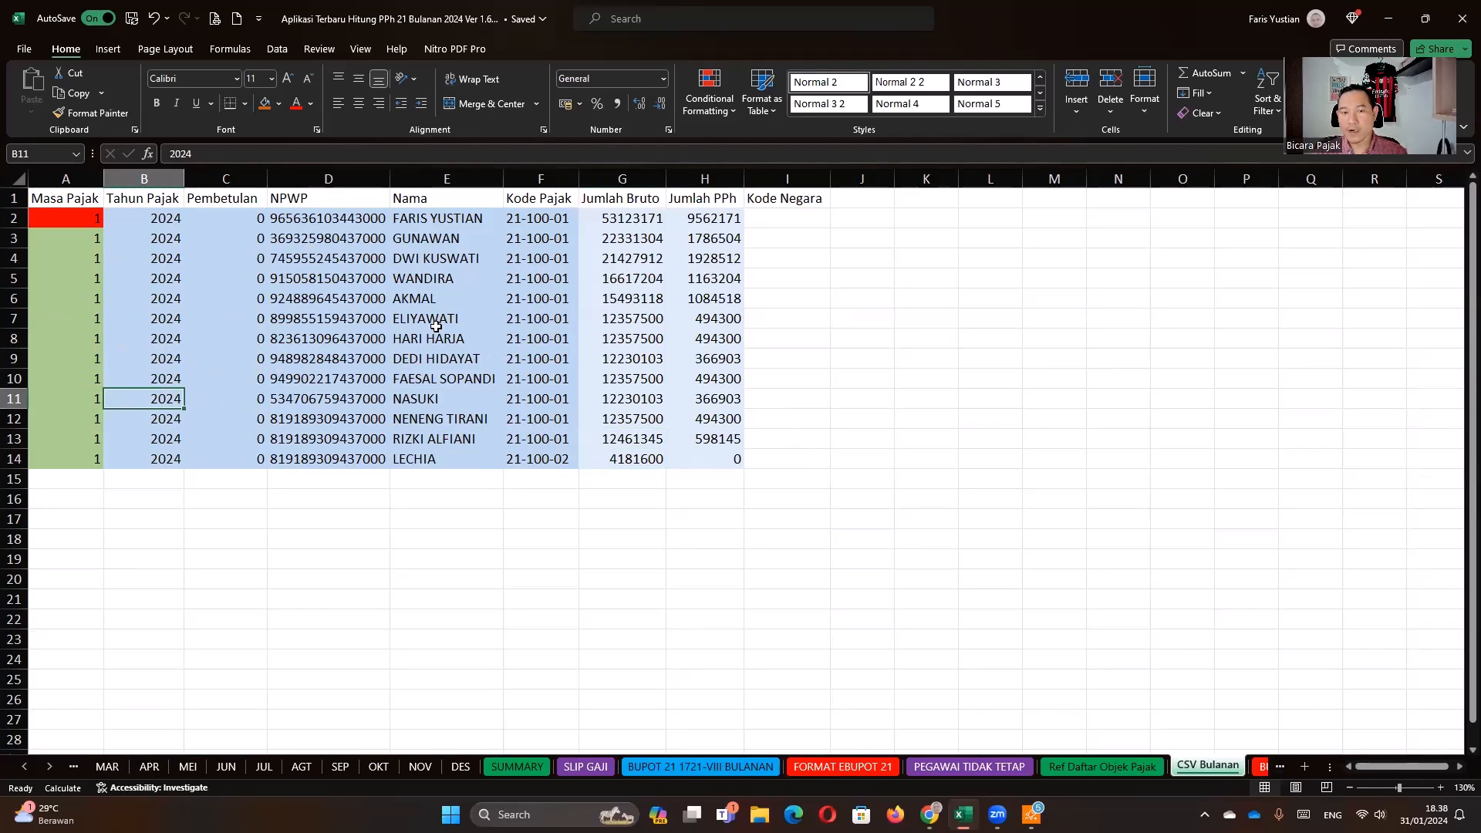
- Open the BUKAN PEGAWAI sheet and review row 12 across the columns from Alamat to Punya NPWP
left_click(1262, 767)
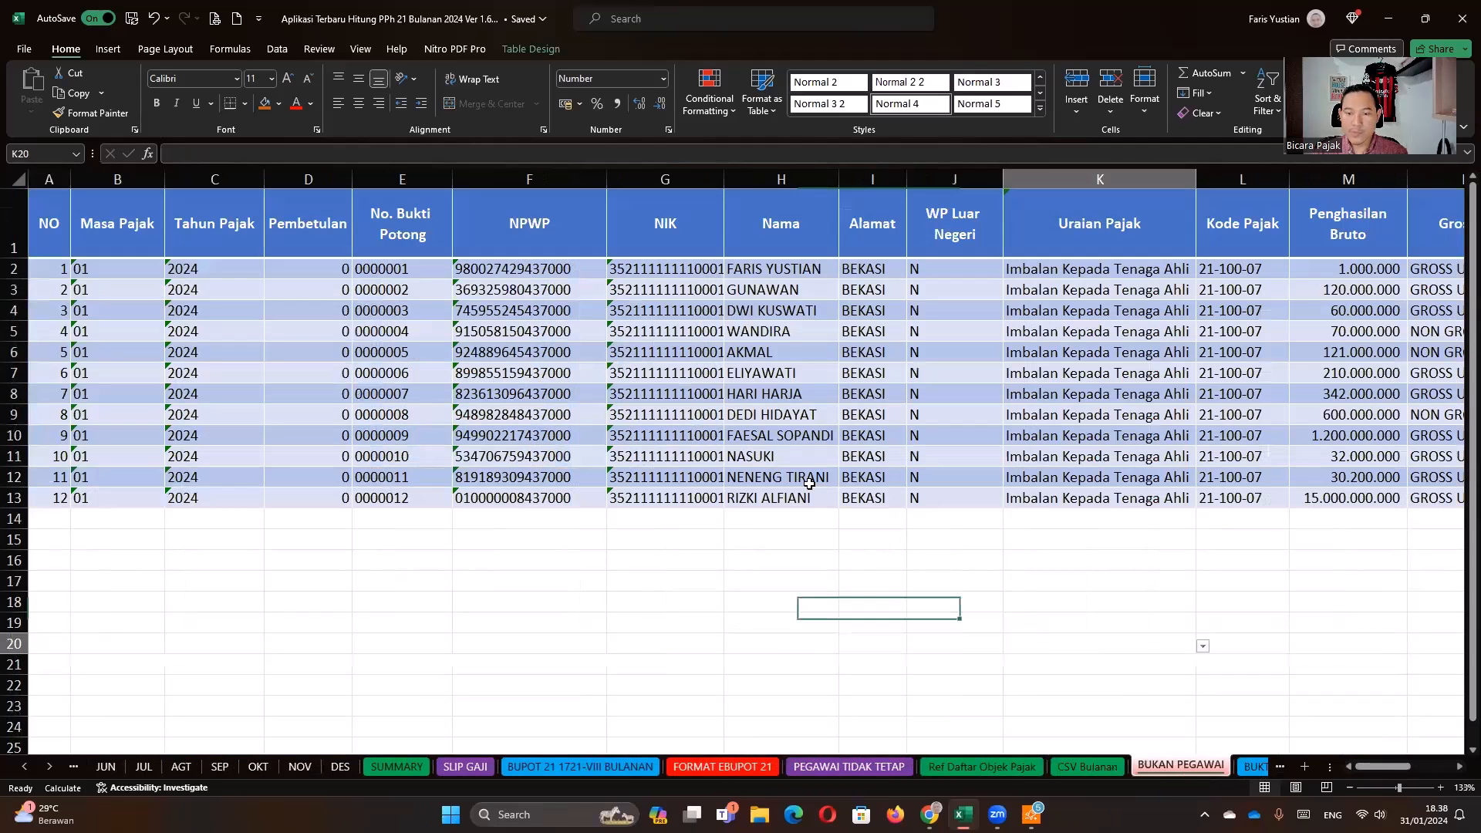
left_click(879, 479)
left_click(993, 477)
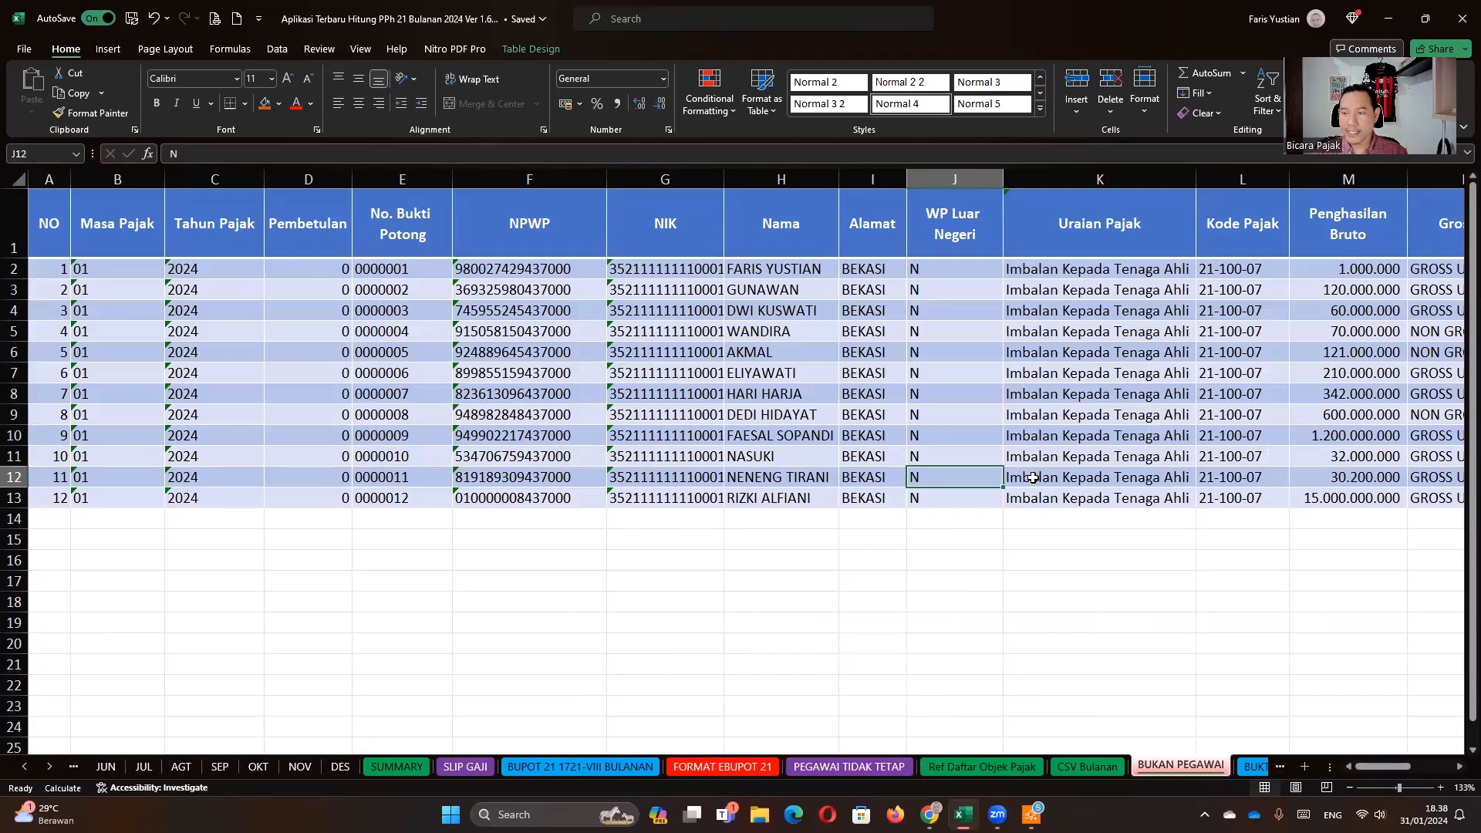
key("Right")
key("Right")
key("Right")
key("Right")
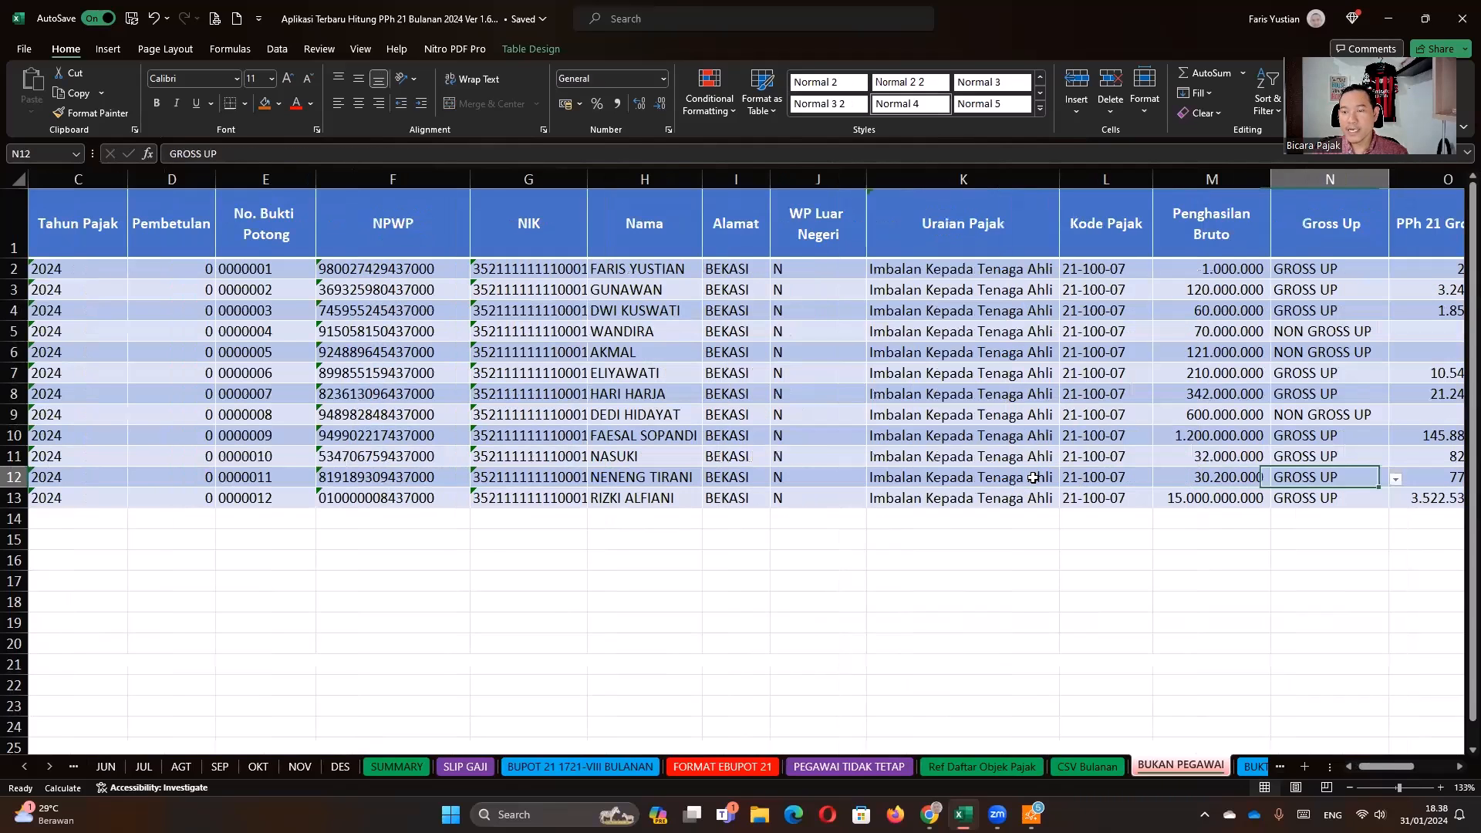
key("Right")
key("Right")
key("Right")
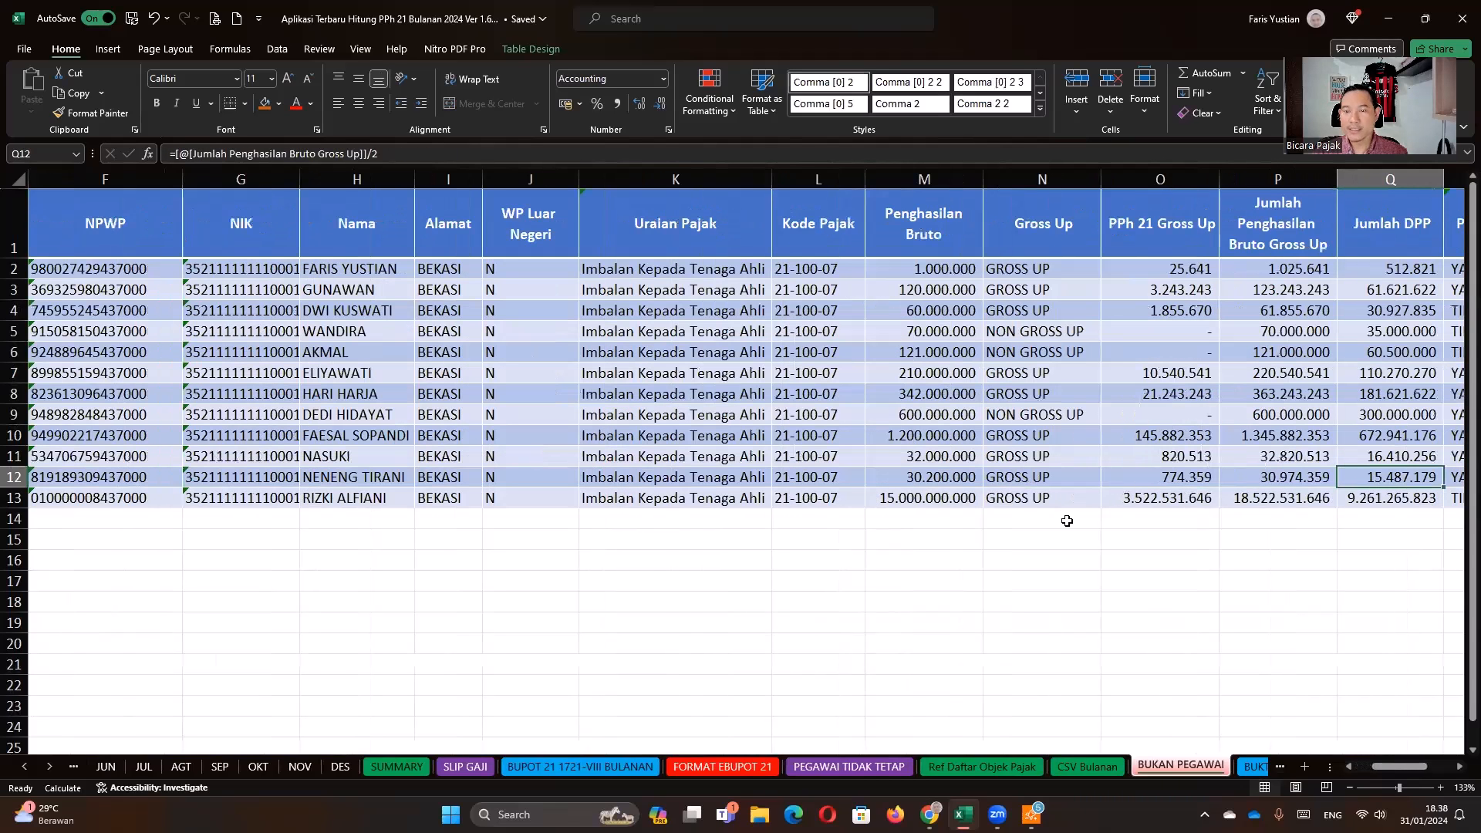
key("Right")
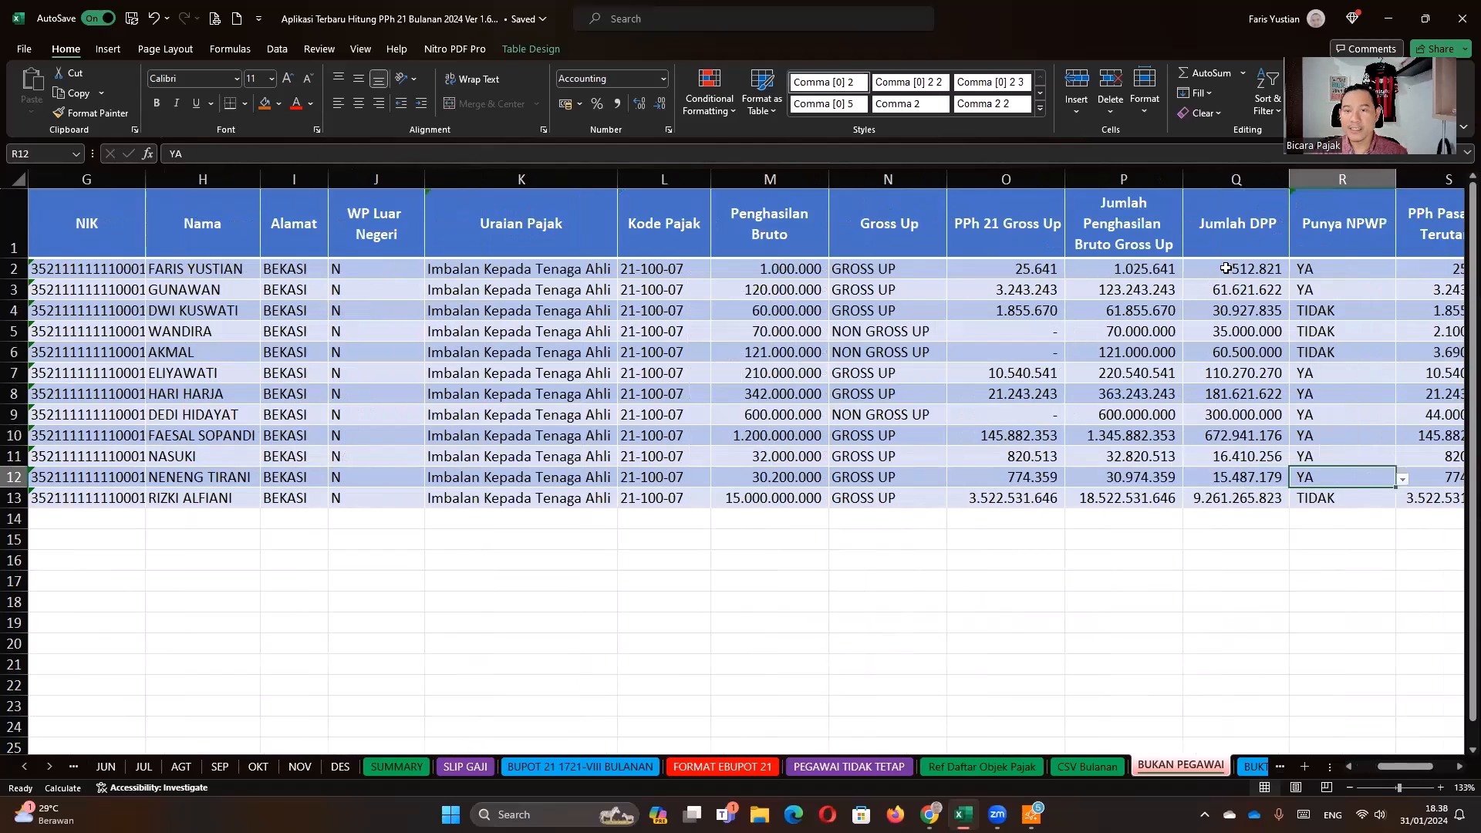
- Inspect the Jumlah DPP formula in row 2 and the Penghasilan Bruto amounts on the BUKAN PEGAWAI sheet
left_click(1225, 267)
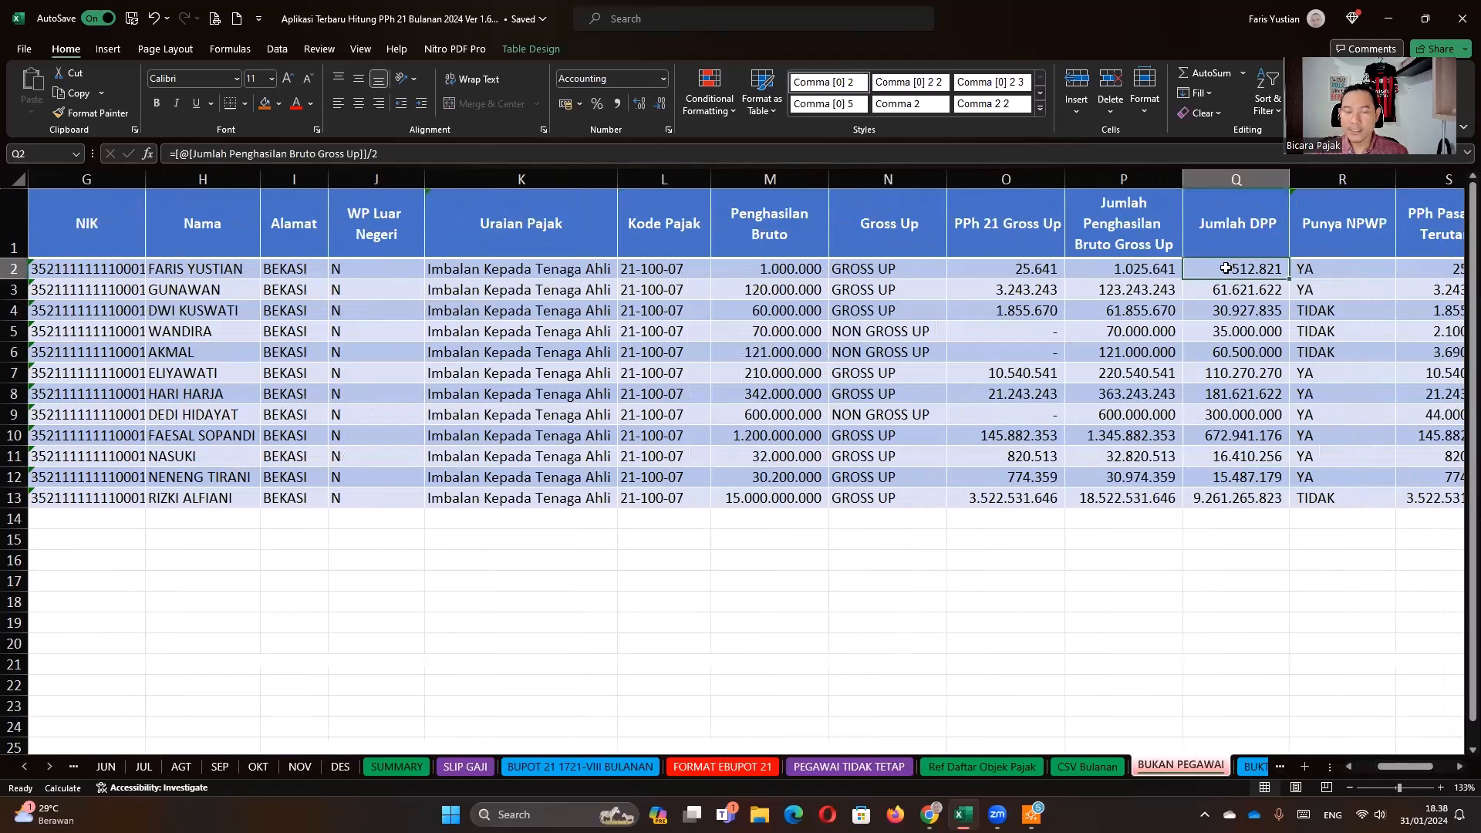
left_click(785, 332)
left_click(765, 372)
left_click(761, 397)
- Show the available Uraian Pajak options for row 2, leaving Imbalan Kepada Tenaga Ahli selected
left_click(503, 395)
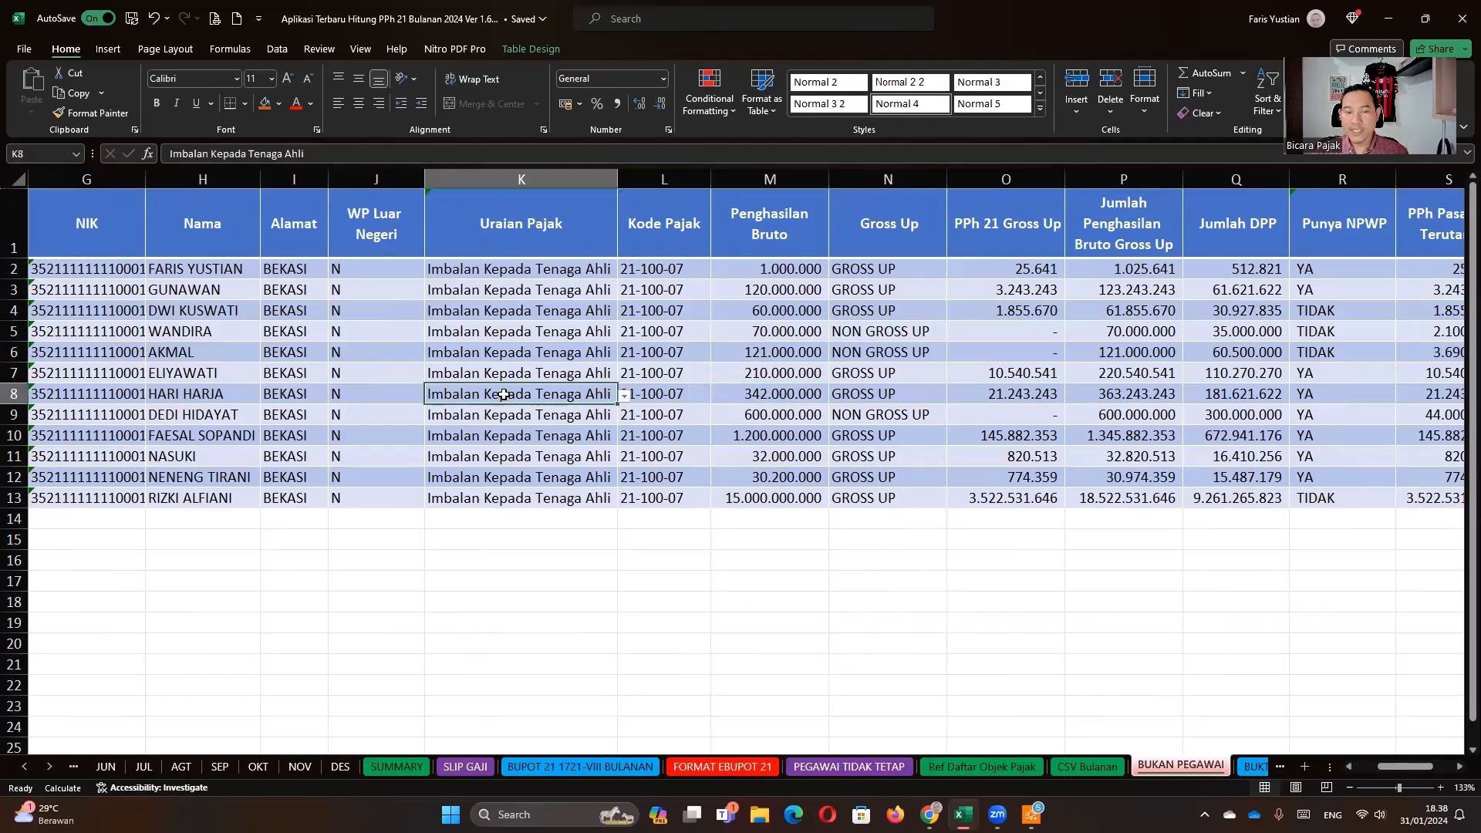
left_click(552, 270)
left_click(625, 272)
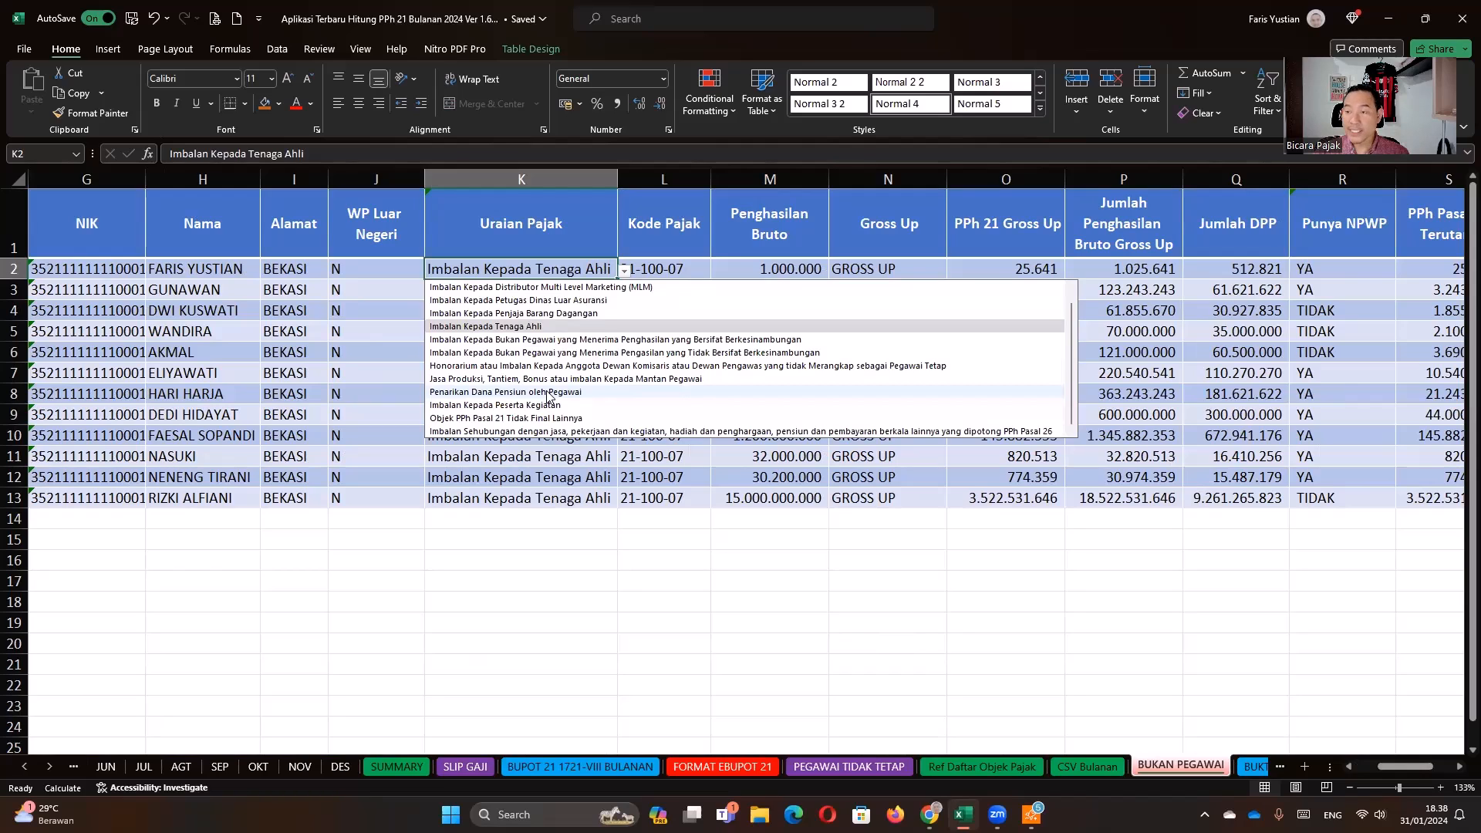
left_click(580, 474)
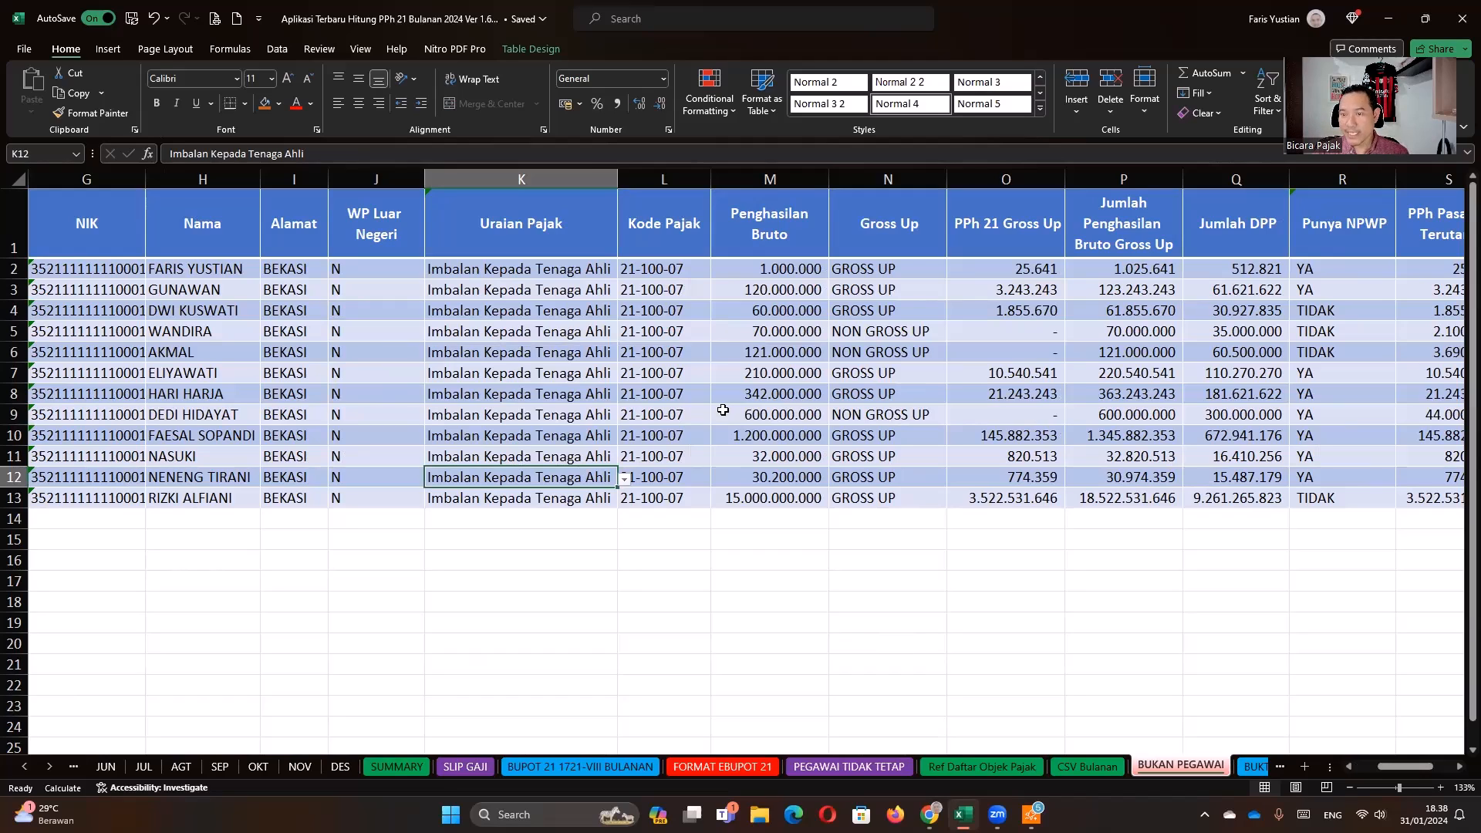
- Review row 12 up to Jumlah Penghasilan Bruto Gross Up, and glance at the CSV 1721 BP Non Final and BUKTI POTONG 1721-VI NON FINAL sheets
key("Right")
key("Right")
key("Right")
key("Right")
key("Right")
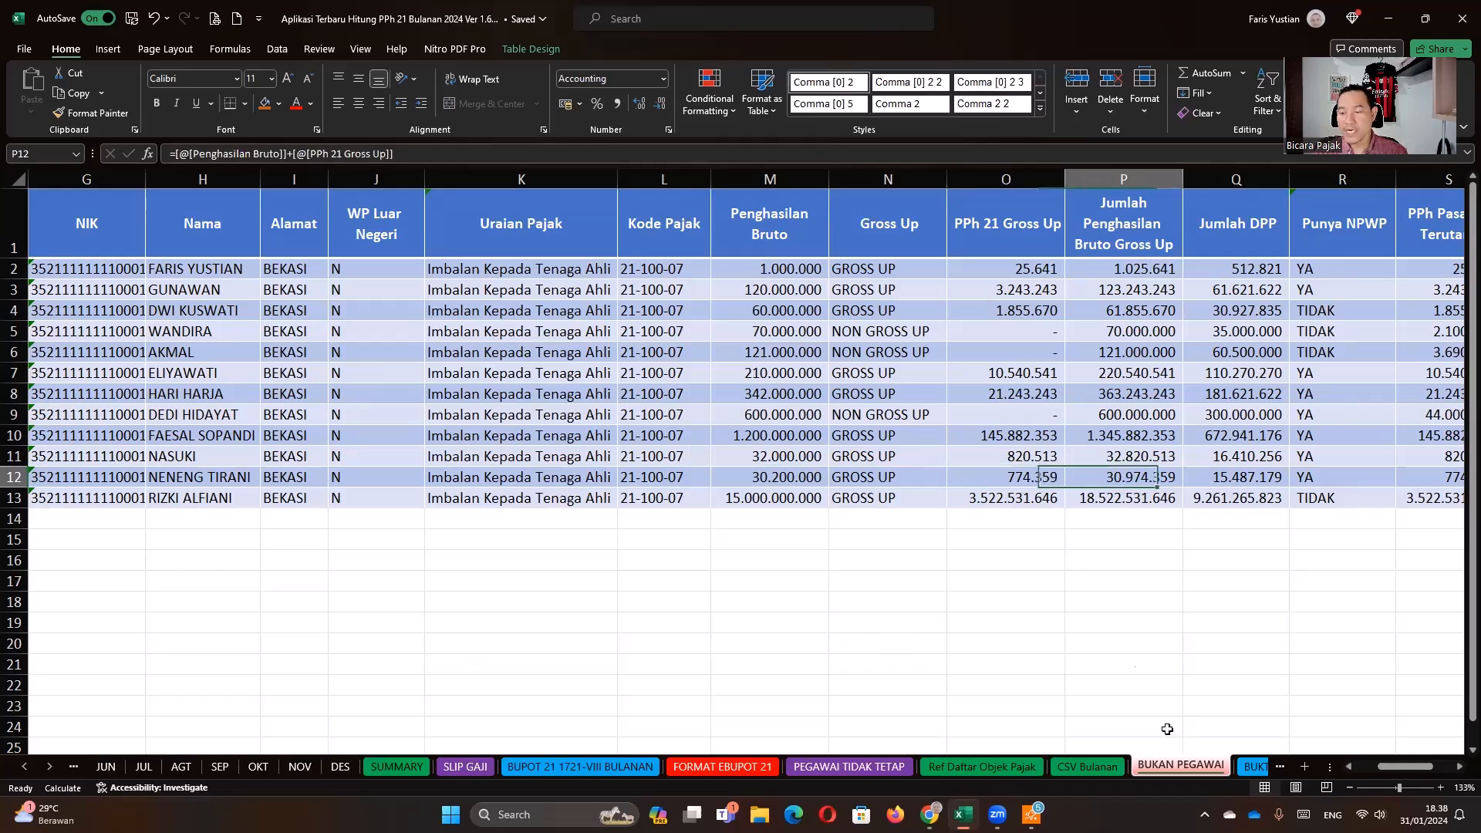
left_click(1254, 765)
left_click(1250, 765)
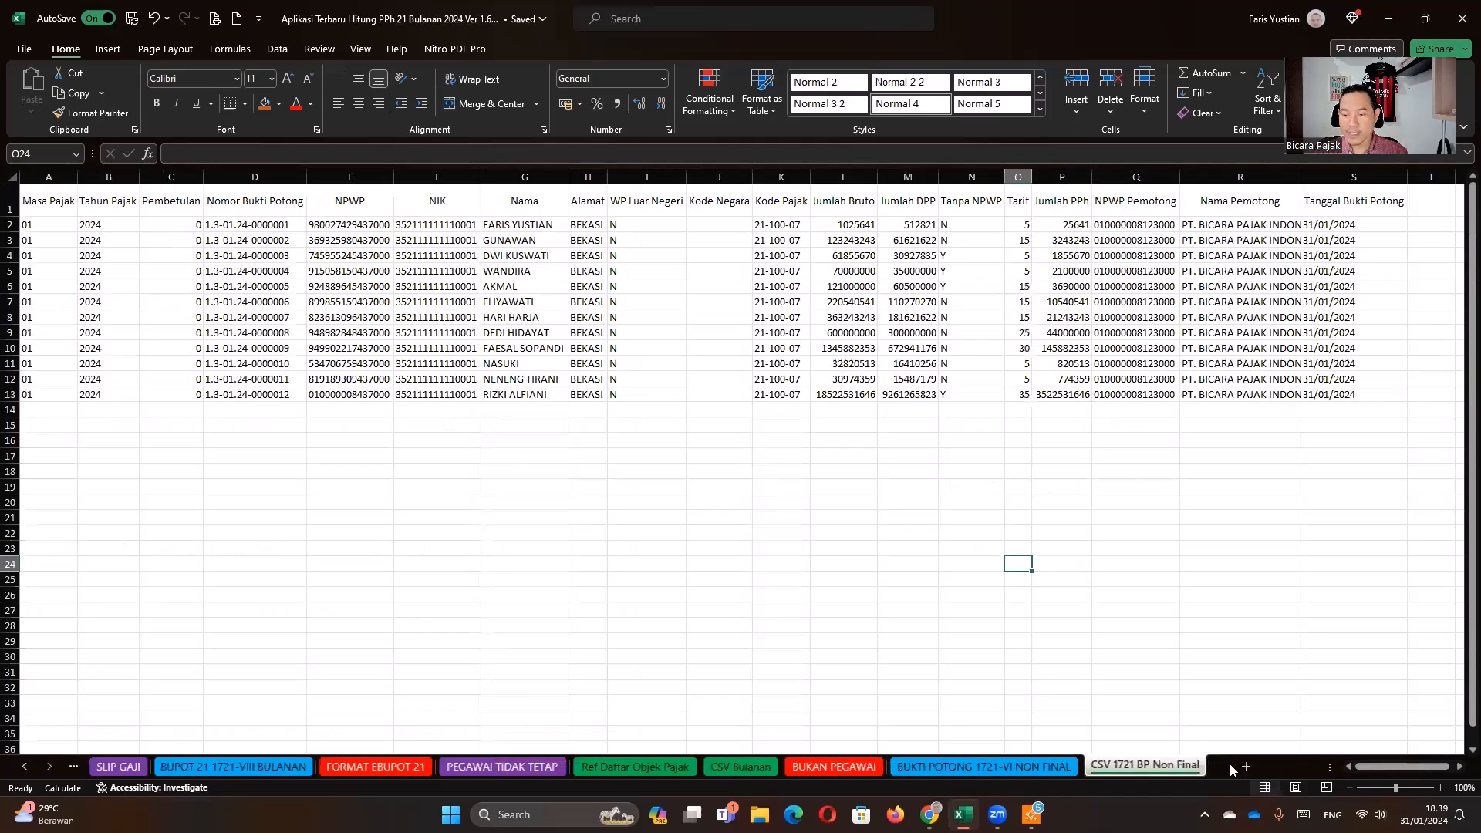
left_click(864, 766)
left_click(995, 768)
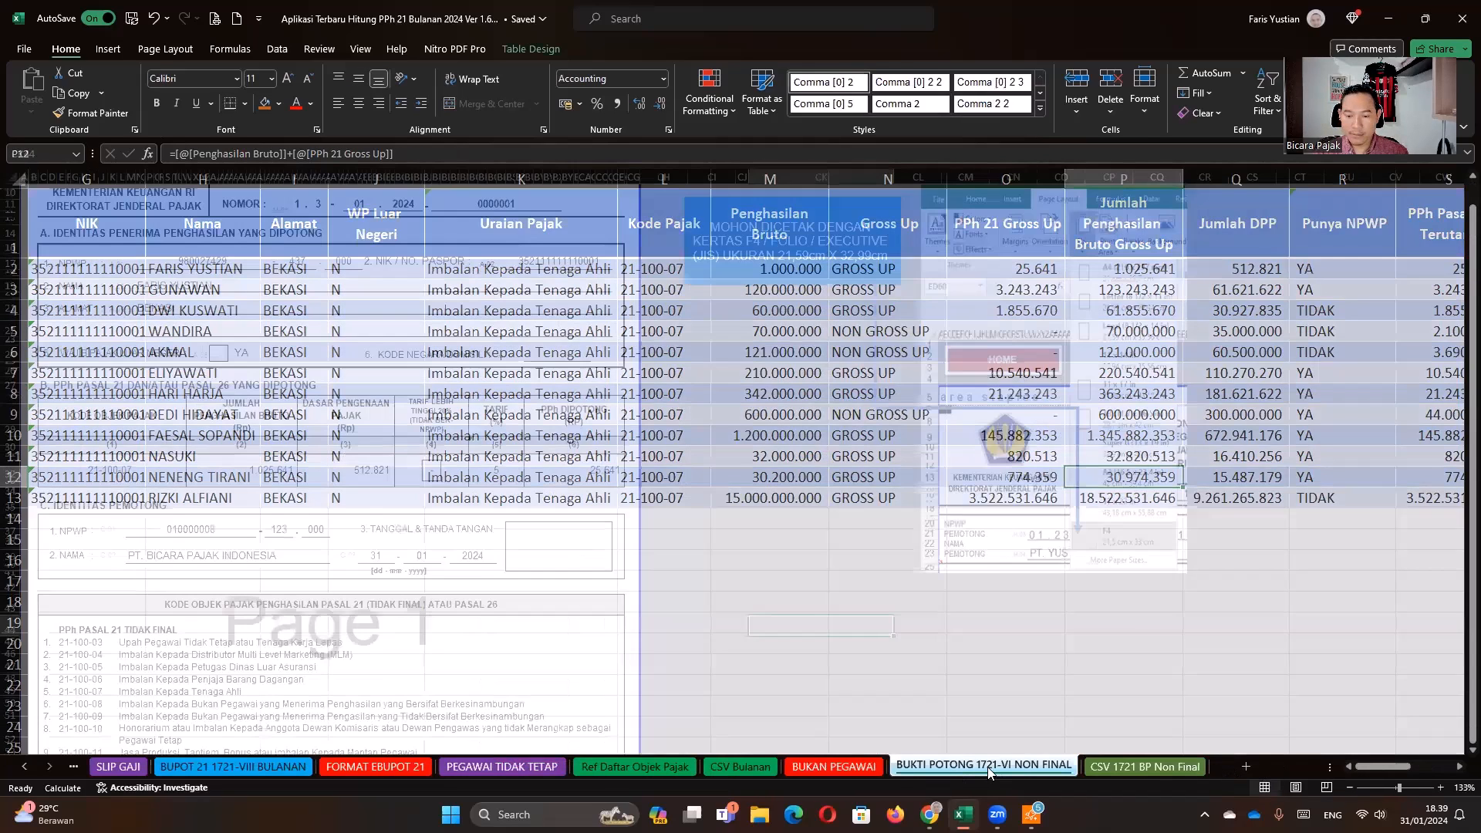
left_click(848, 767)
- Examine sample Penghasilan Bruto, Gross Up, Jumlah DPP and Punya NPWP cells on the BUKAN PEGAWAI sheet
left_click(733, 420)
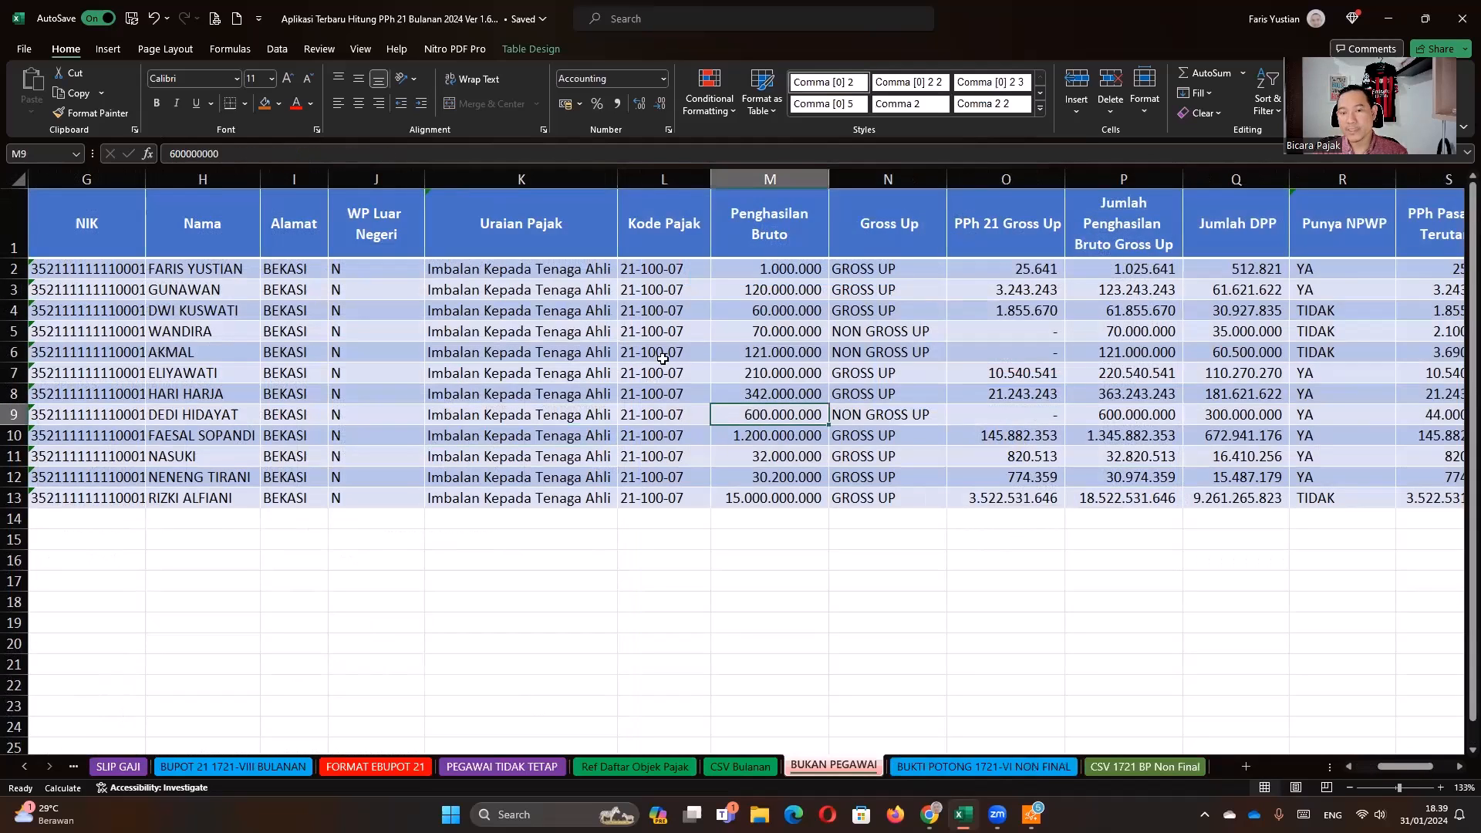
left_click(864, 372)
left_click(1203, 368)
left_click(1304, 353)
left_click(1234, 310)
left_click(1234, 265)
left_click(893, 273)
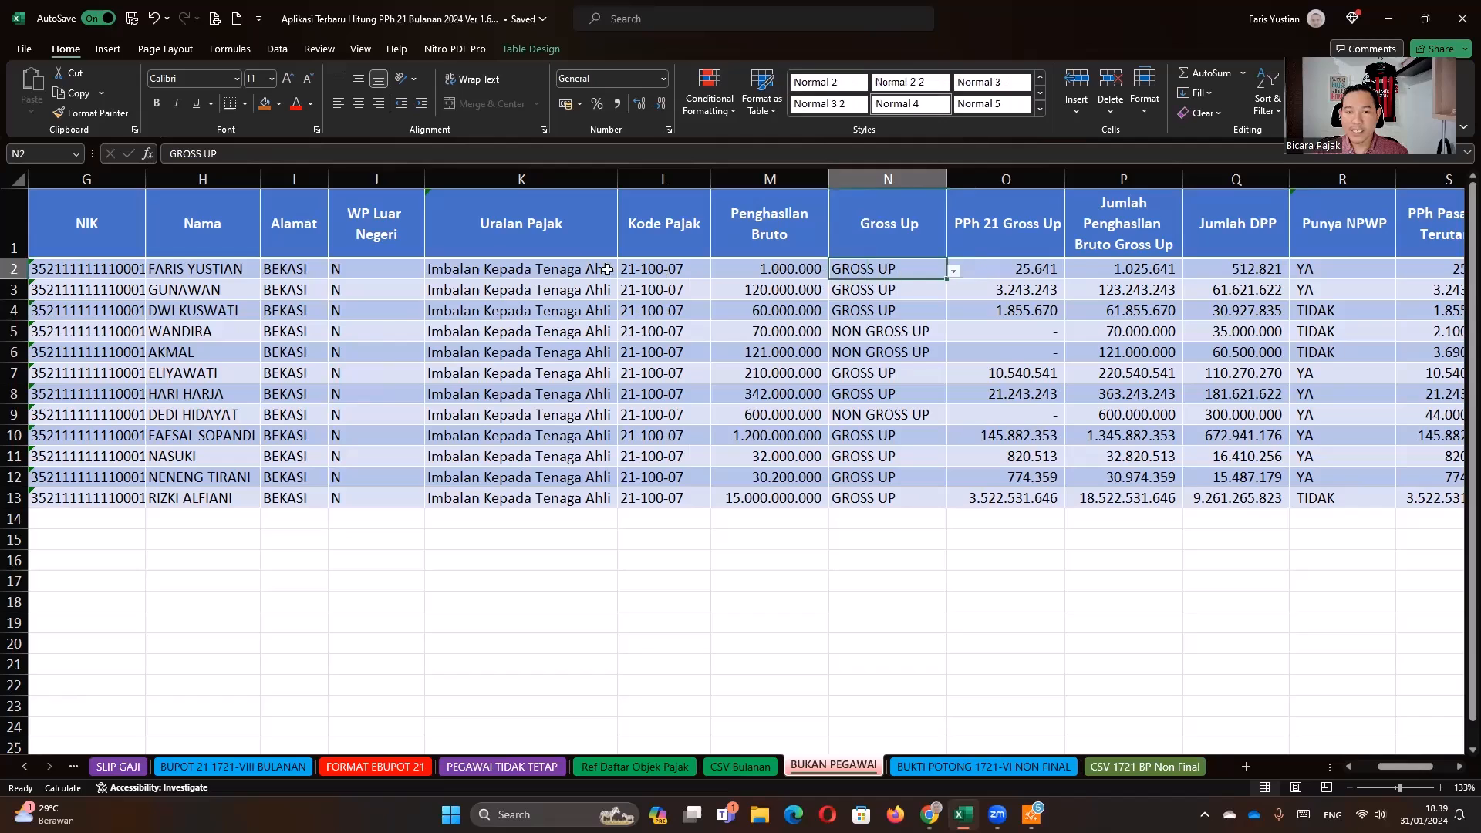
- Set the Uraian Pajak in row 13 to Jasa Produksi, Tantiem, Bonus atau imbalan Kepada Mantan Pegawai
left_click(604, 269)
left_click(560, 496)
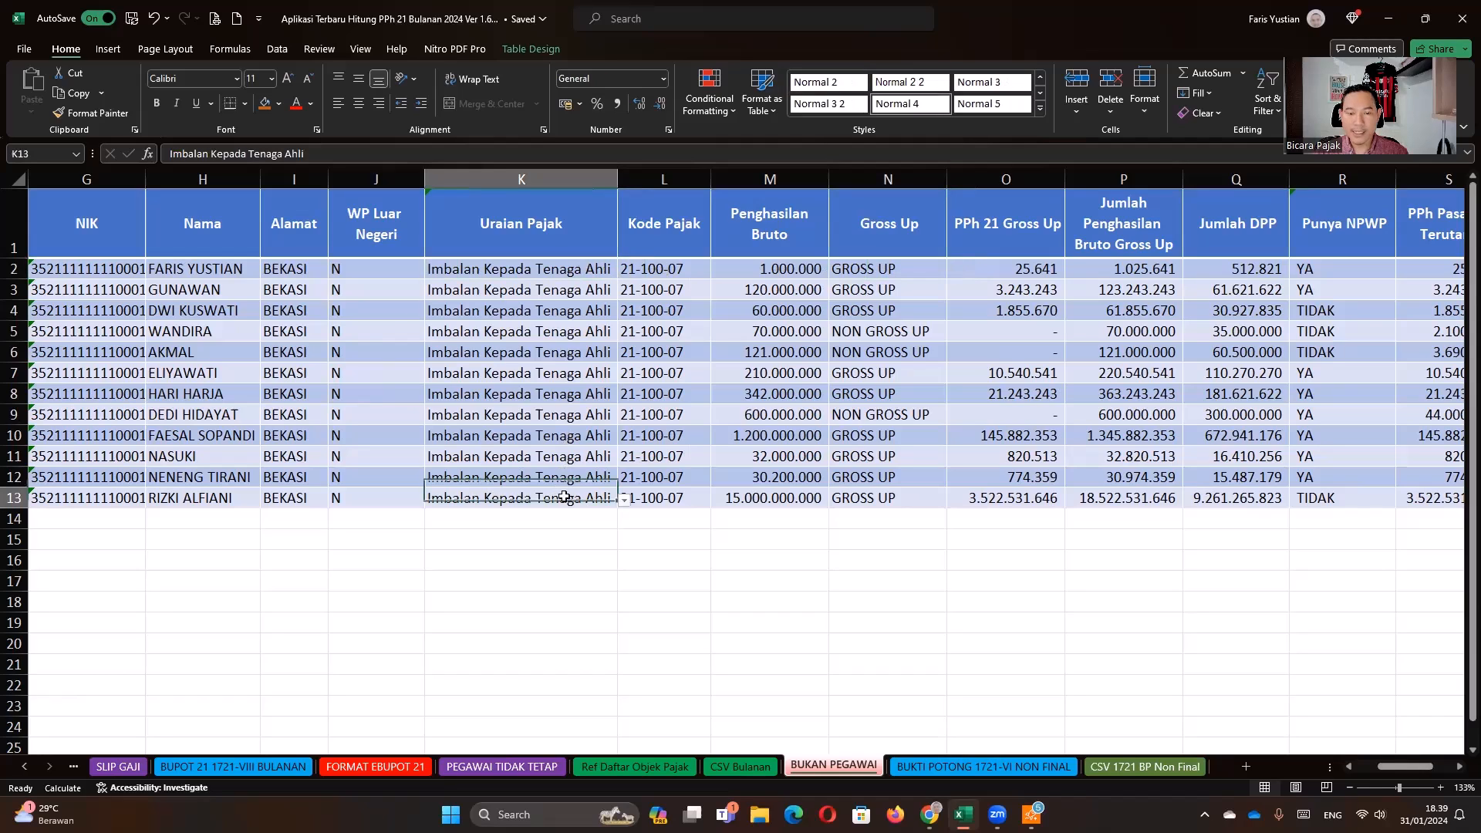
left_click(625, 499)
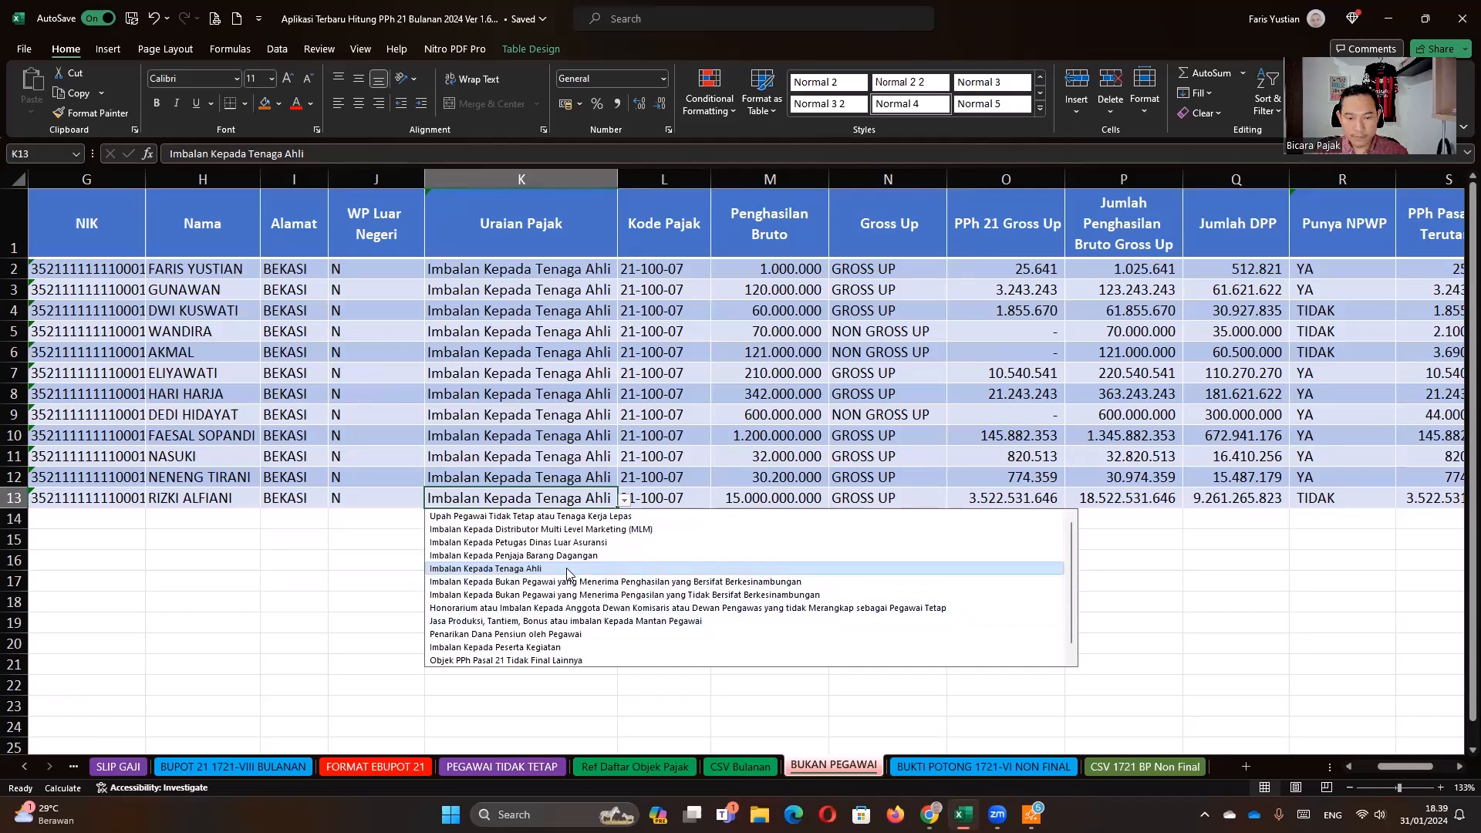
left_click(564, 622)
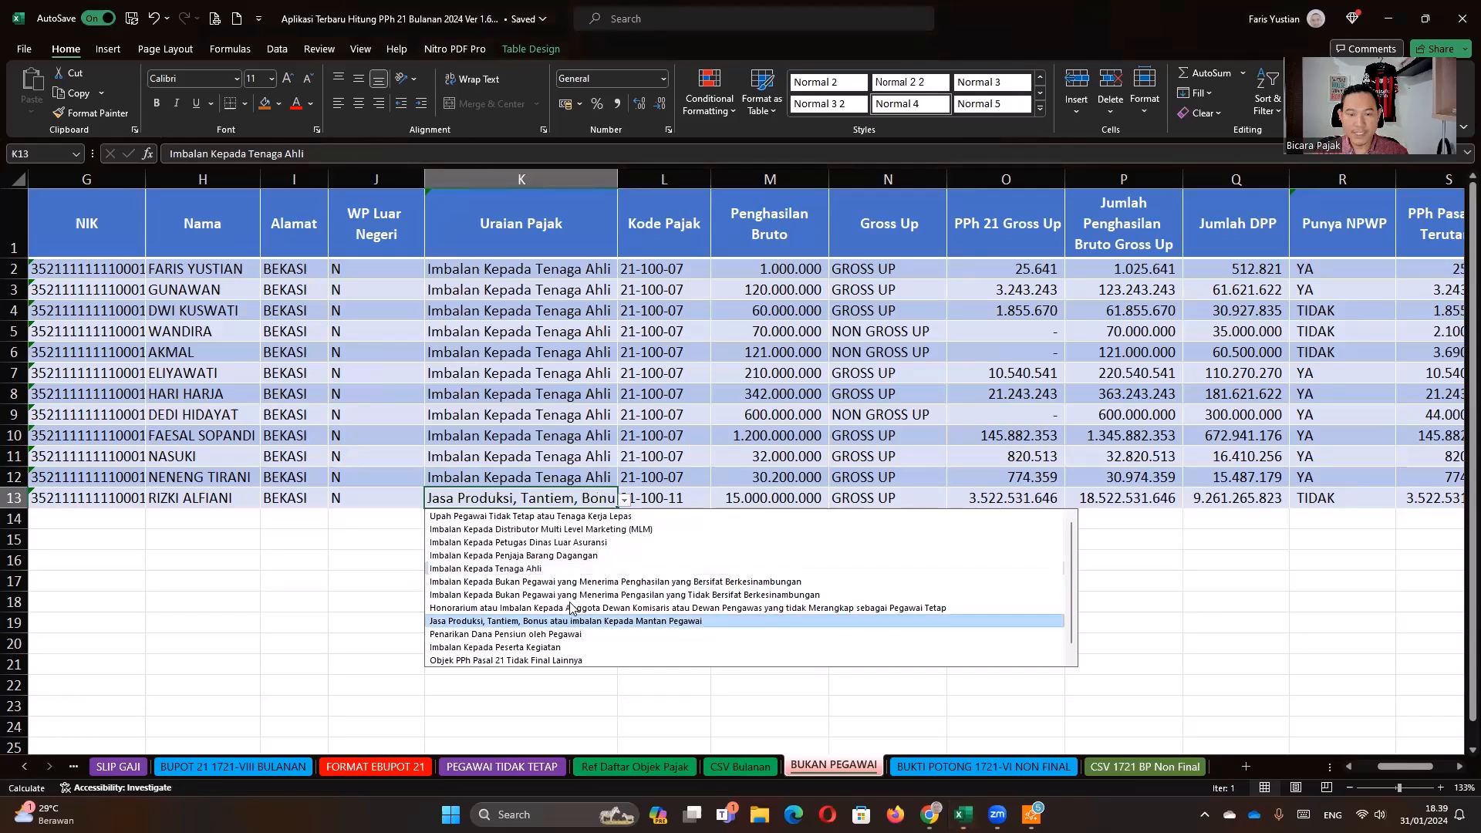
- Inspect the Jumlah DPP formula in row 13 together with its neighbouring gross-up and Punya NPWP cells
key("Right")
key("Right")
key("Right")
key("Right")
key("Right")
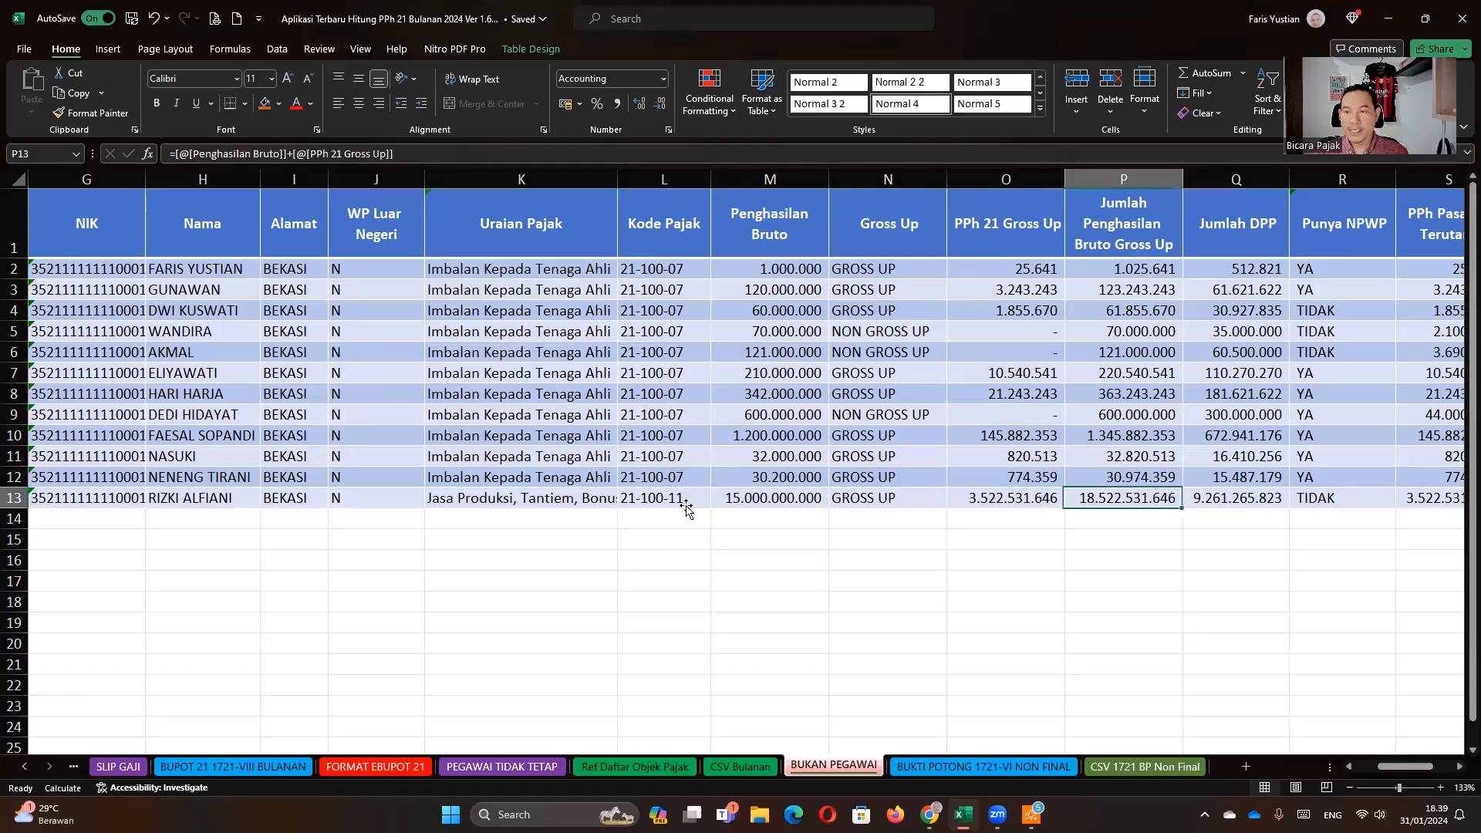
key("Right")
left_click(414, 152)
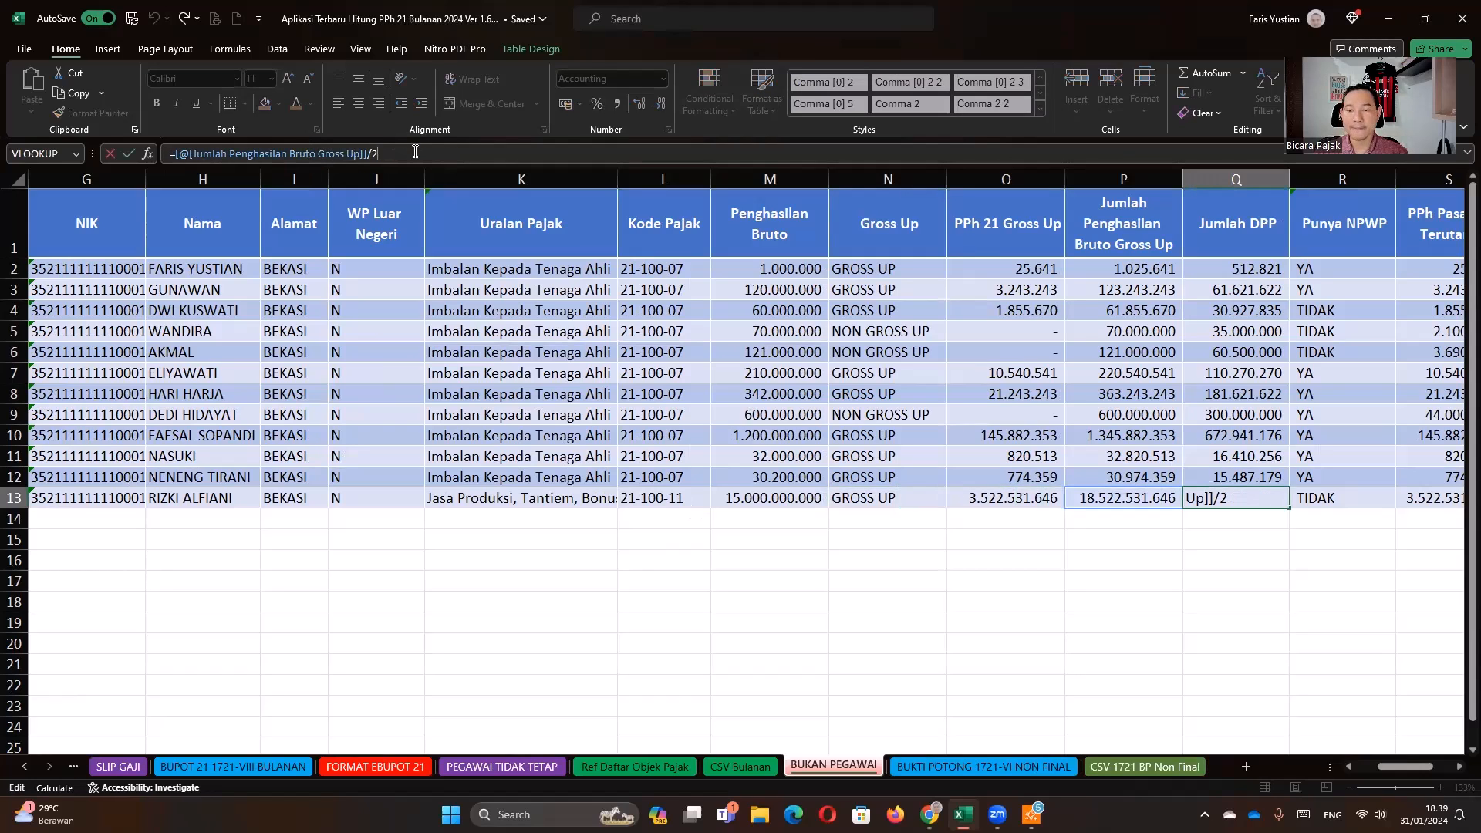
key("Return")
left_click(1149, 540)
left_click(1132, 500)
key("Right")
key("Right")
scroll(1131, 500, "right", 1)
left_click(1131, 501)
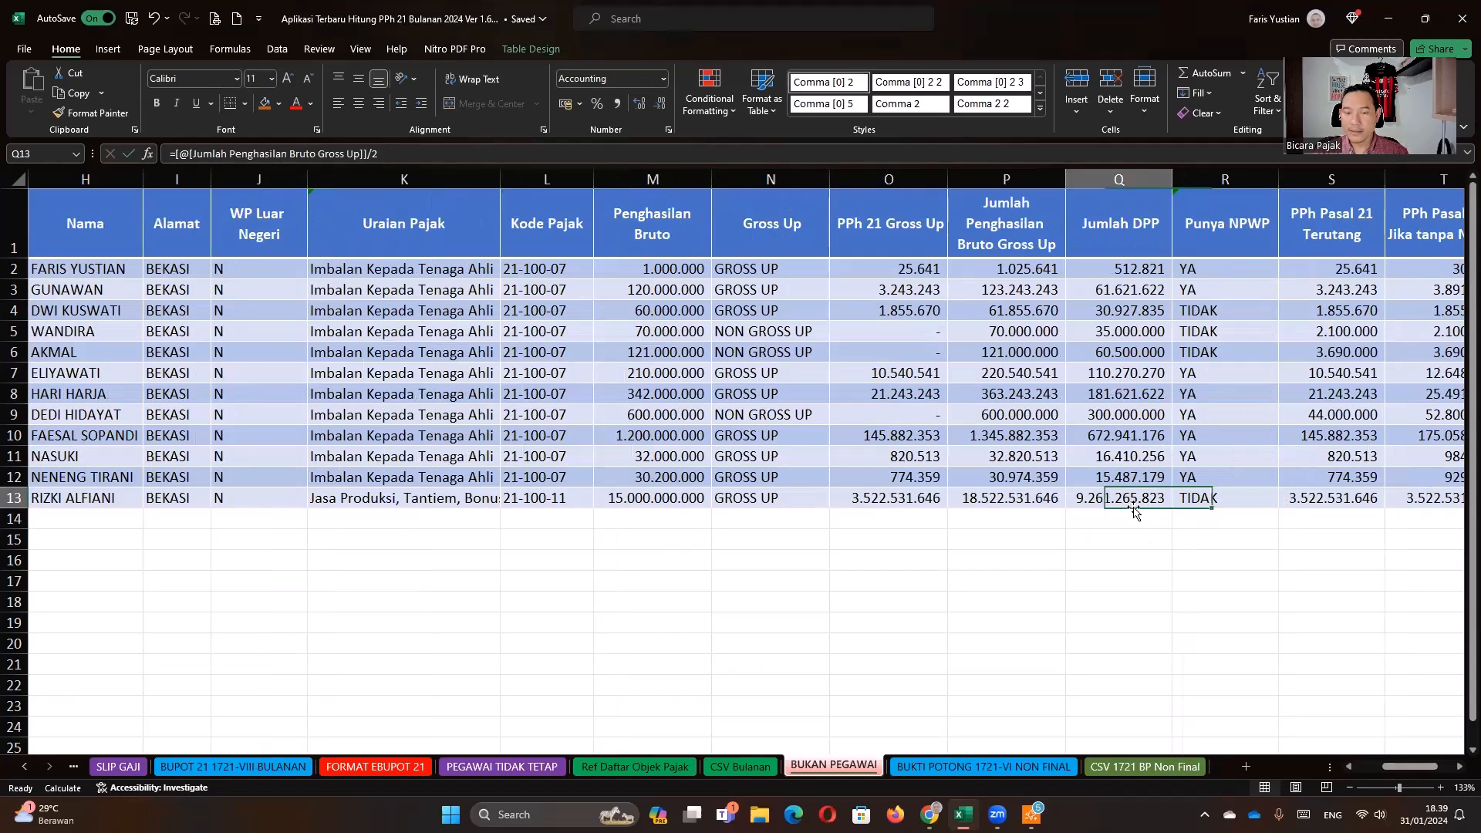
key("Left")
key("Right")
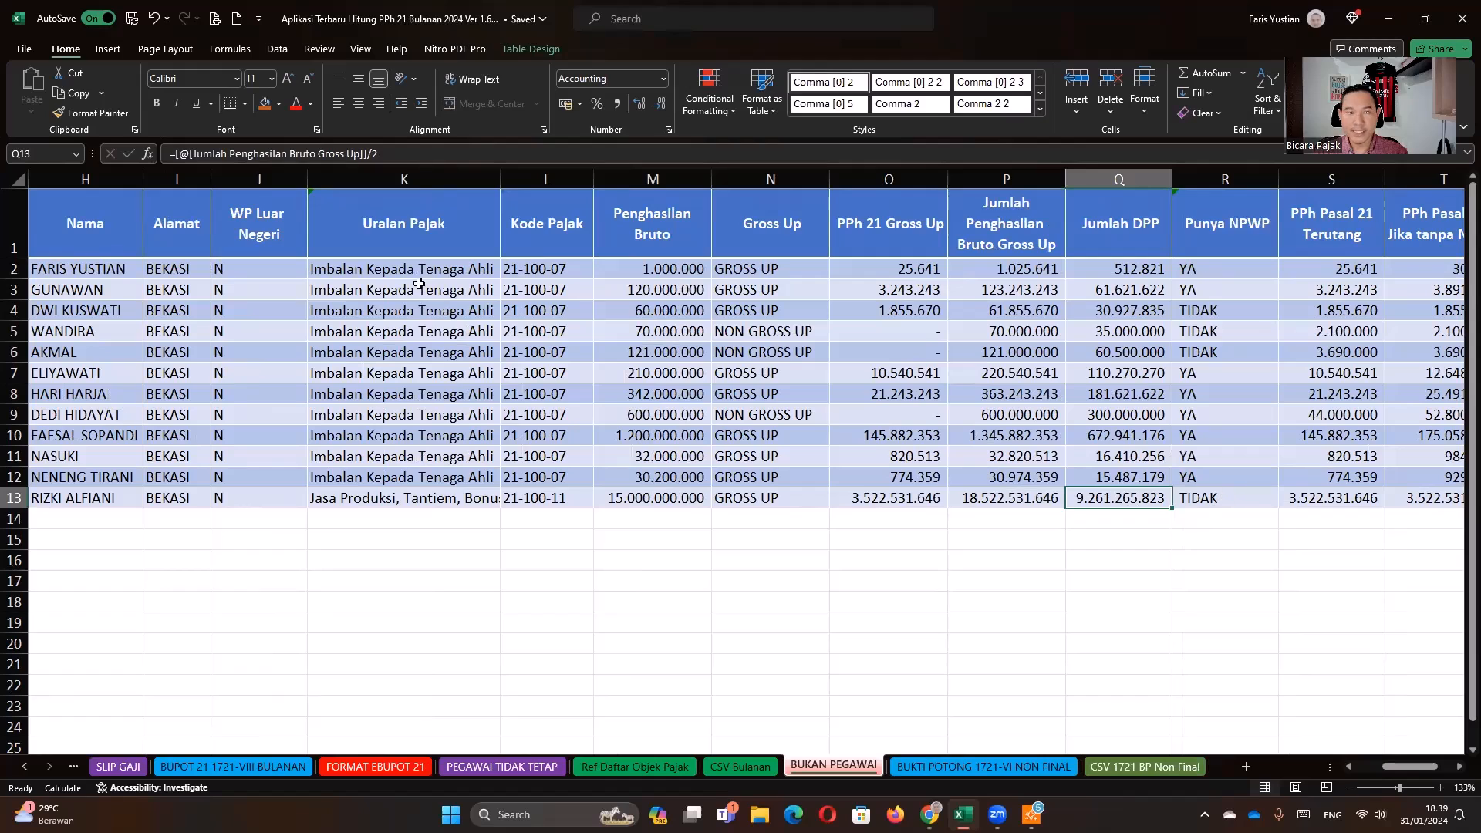
- Remove the /2 from the Jumlah DPP formula in row 13 and check the gross-up total beside it
left_click(413, 152)
key("BackSpace")
key("BackSpace")
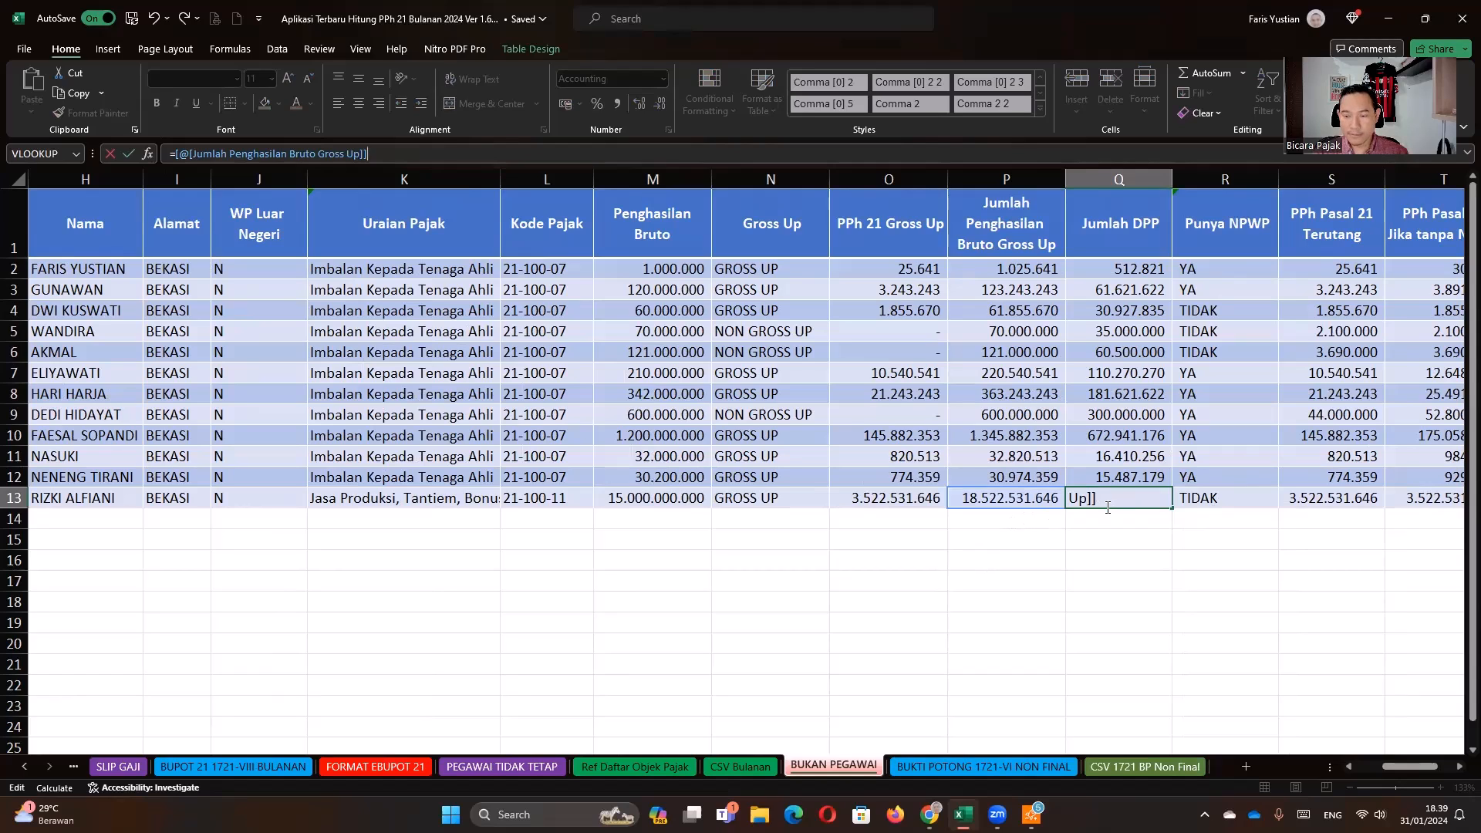
key("ctrl+Return")
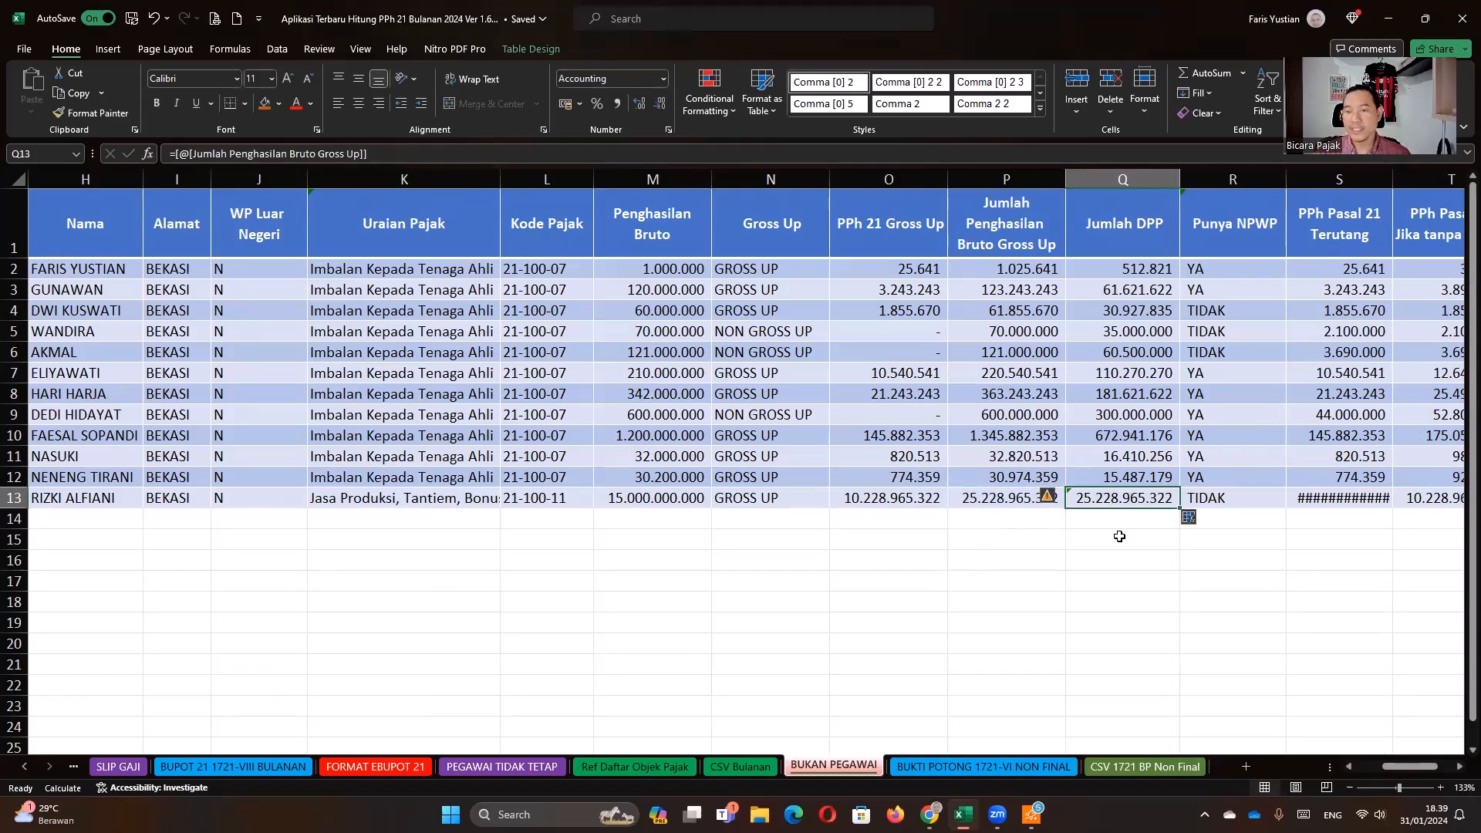
left_click(679, 488)
left_click(1127, 494)
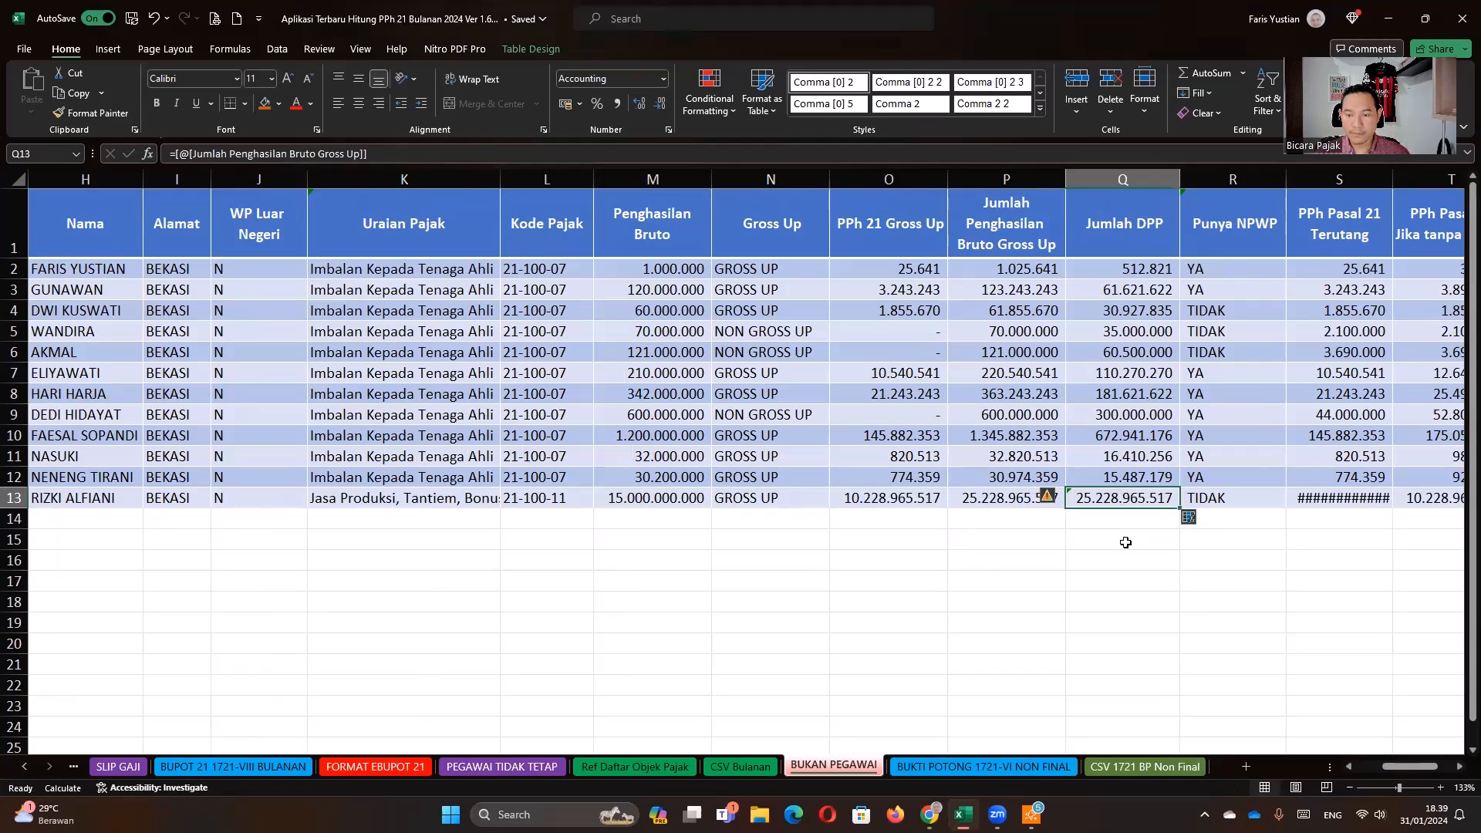
left_click(1004, 503)
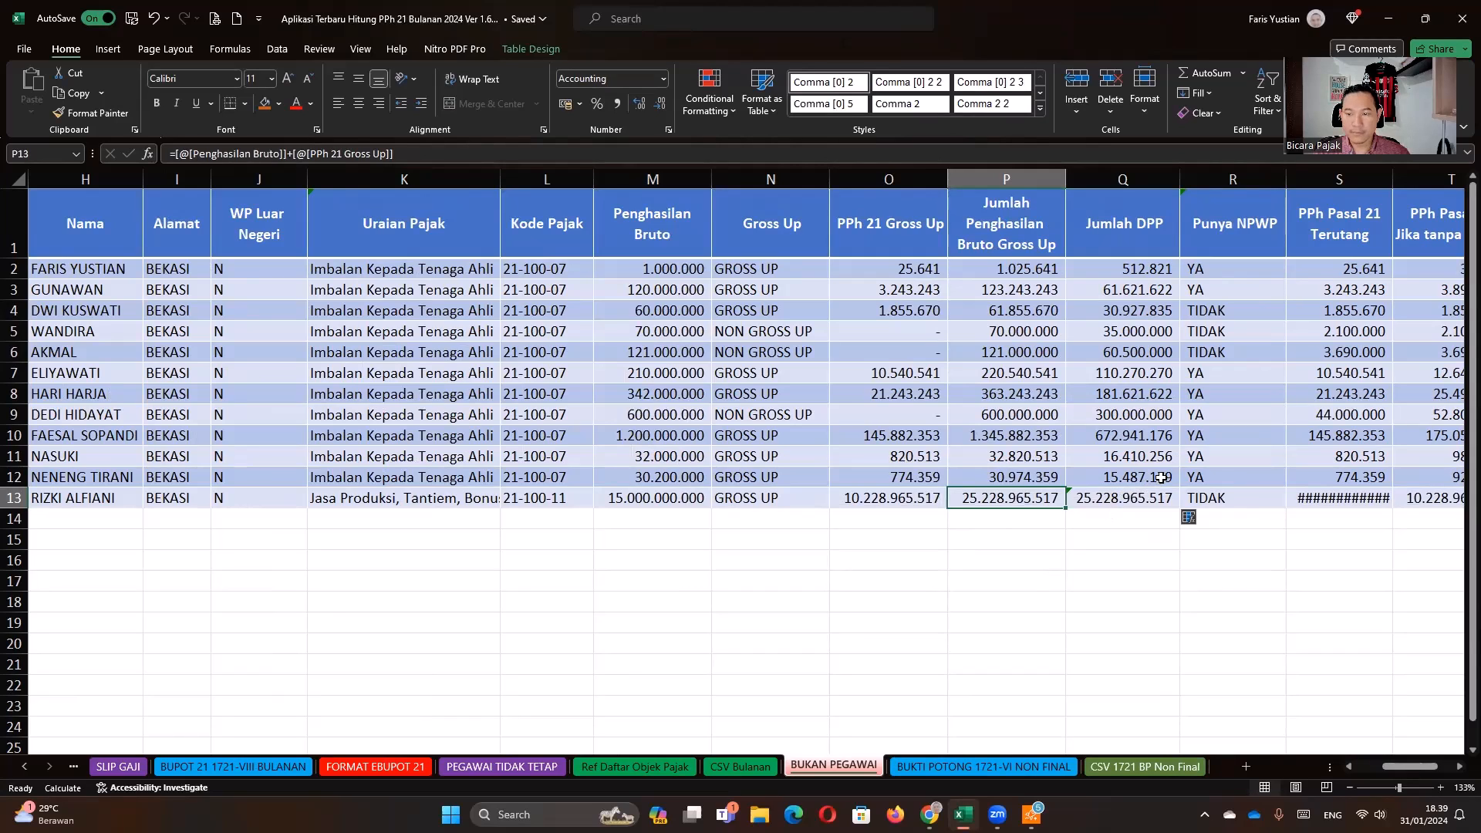
- Set the Uraian Pajak in row 13 back to Imbalan Kepada Tenaga Ahli
left_click(459, 495)
left_click(505, 502)
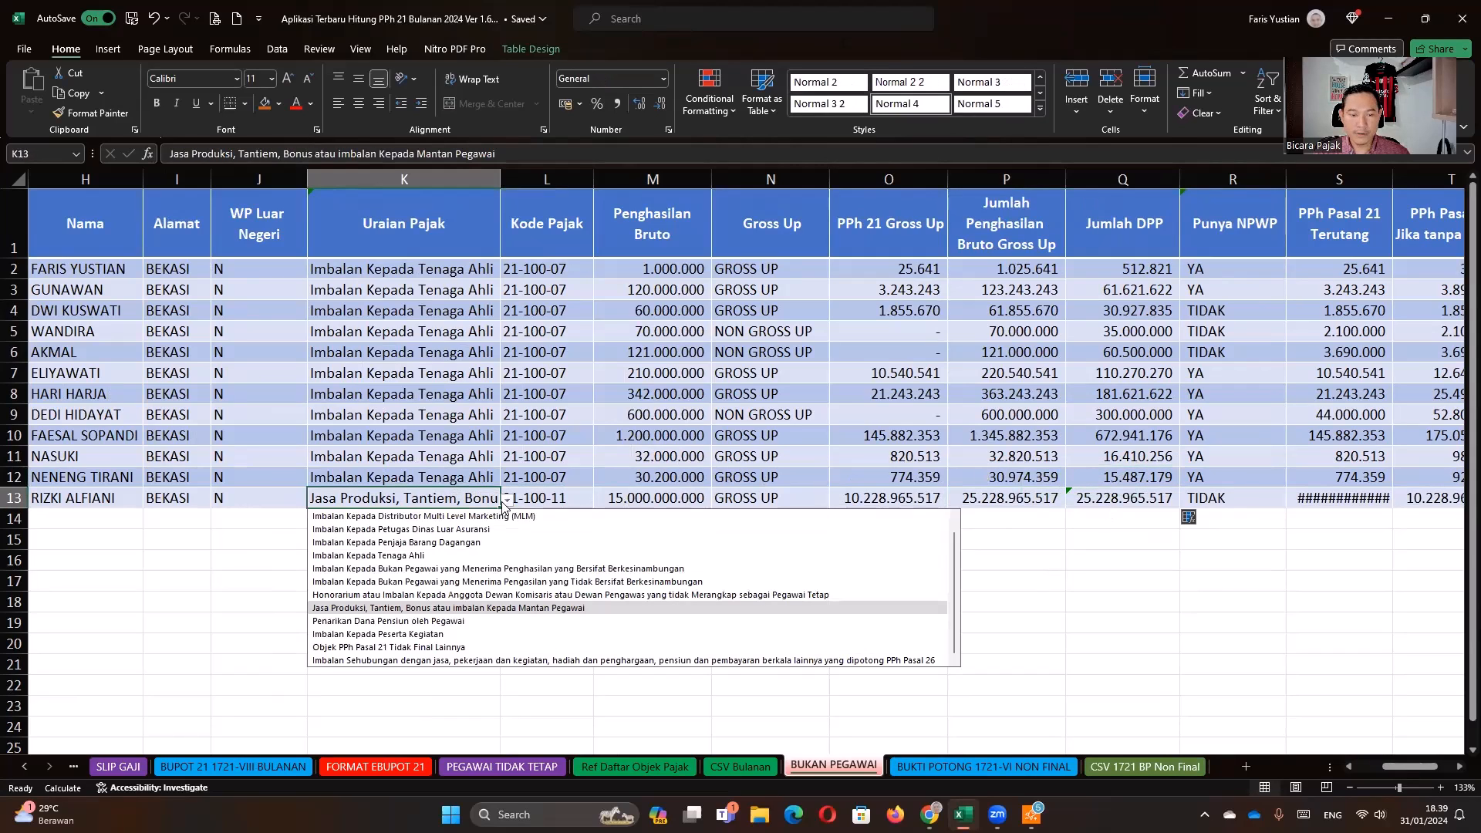
scroll(432, 532, "up", 1)
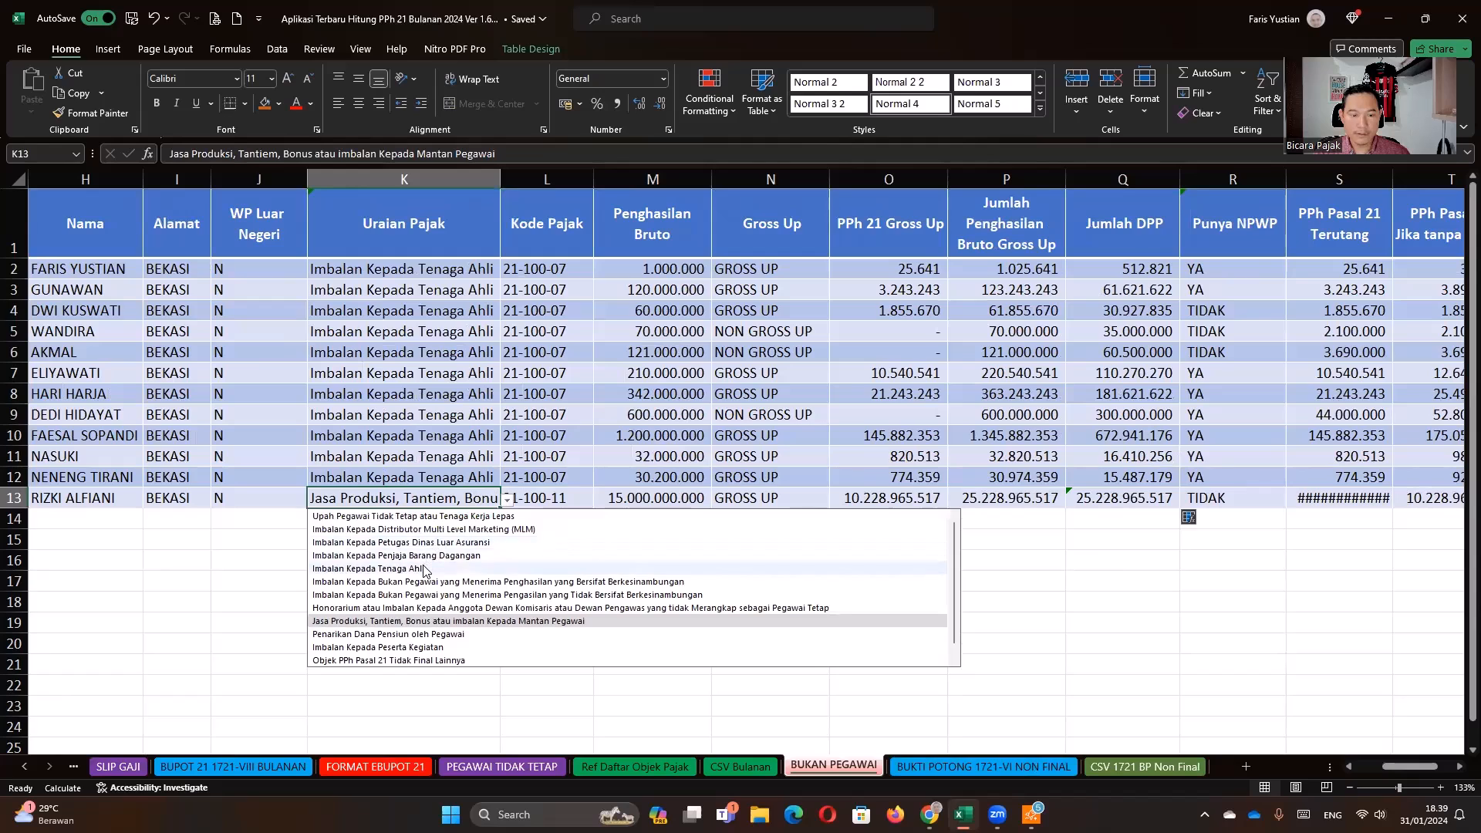
left_click(370, 569)
- Fill the halved Jumlah DPP formula from row 12 down into row 13
left_click(1121, 556)
left_click(1137, 478)
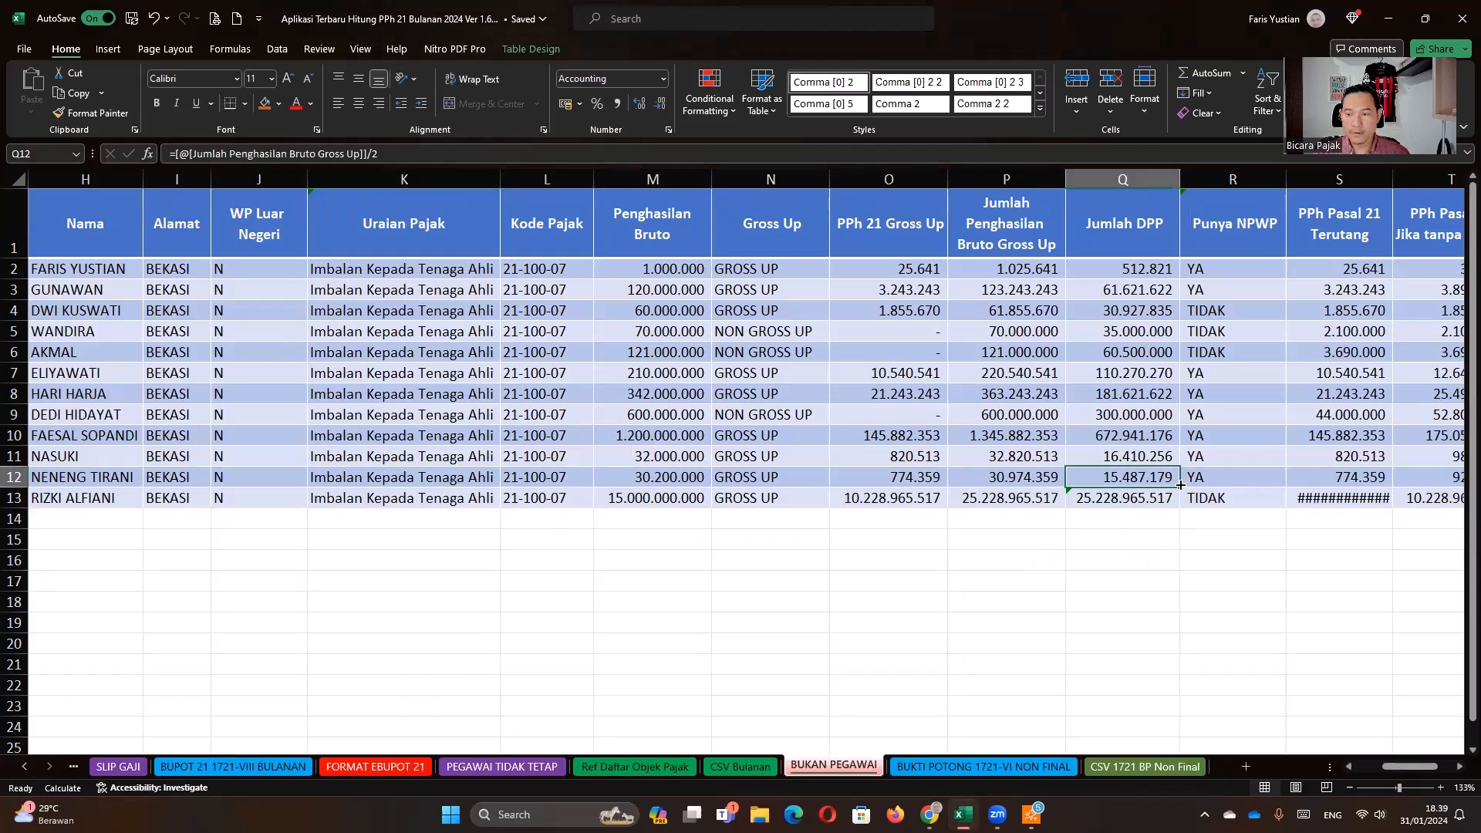
left_click_drag(1137, 478, 1149, 500)
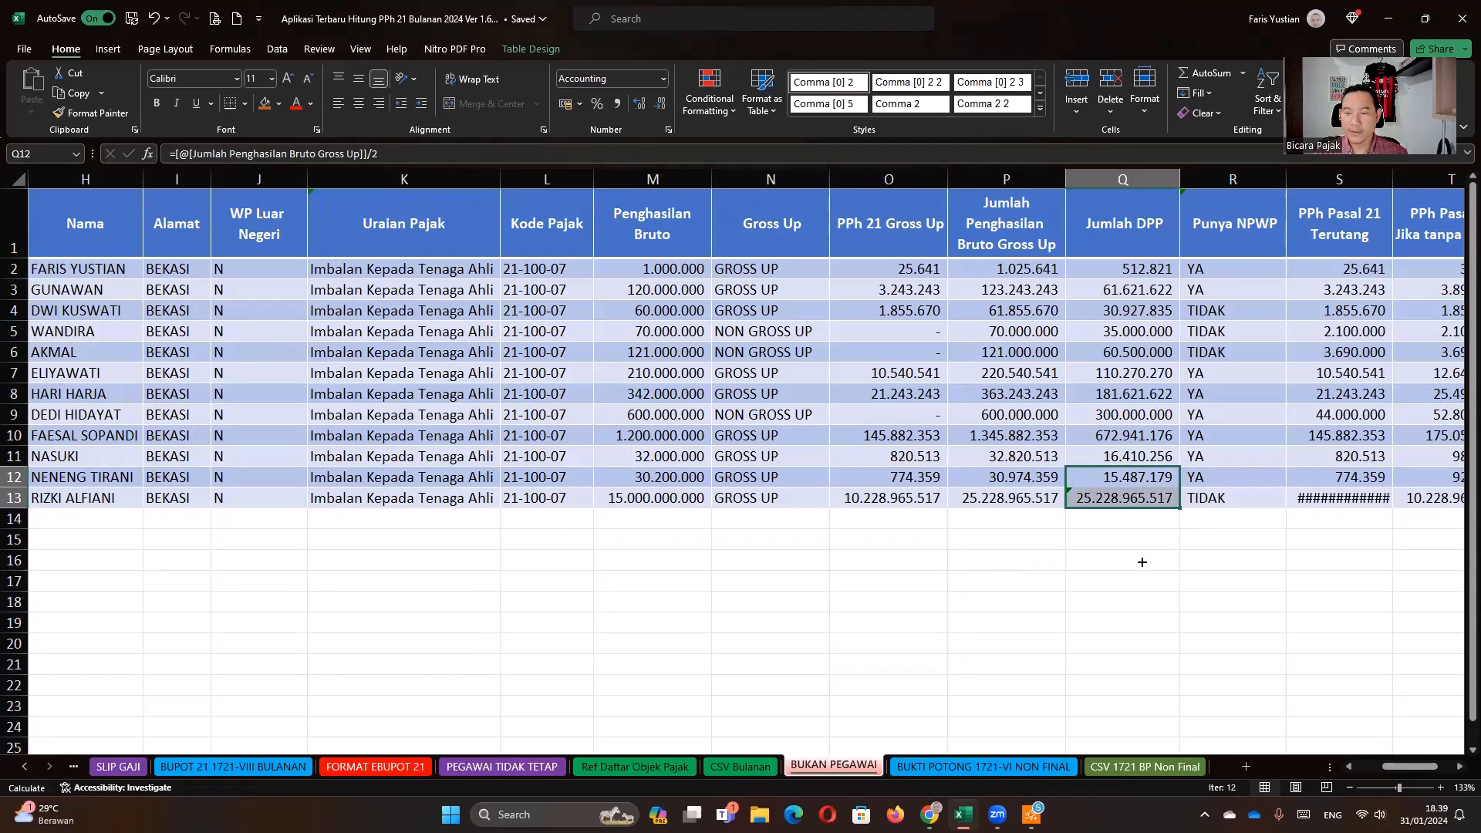
left_click(1126, 500)
- Review row 13 across the remaining columns from Punya NPWP to Tanggal Bukti Potong
key("Right")
key("Right")
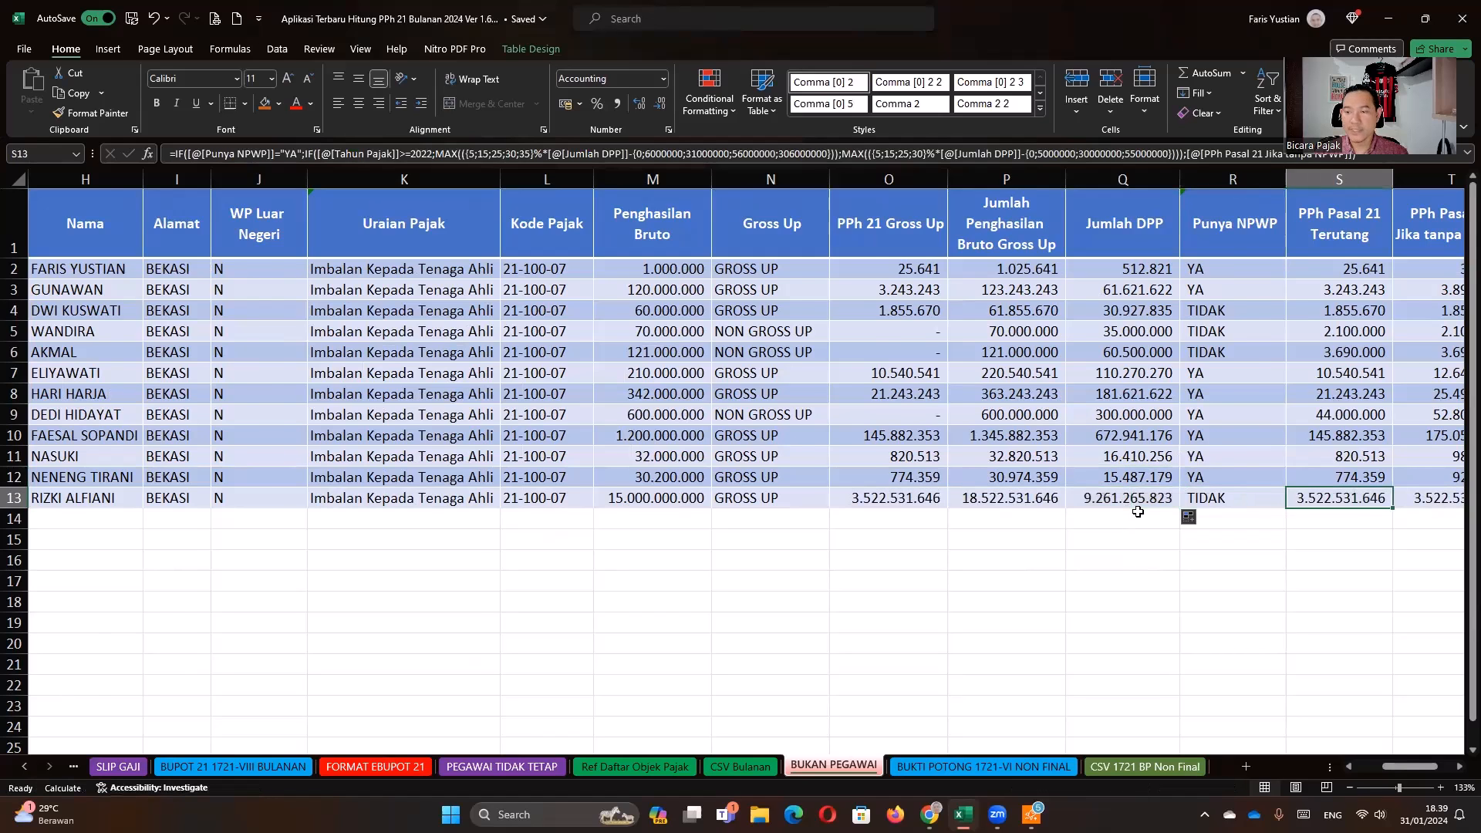
key("Right")
key("Right")
key("Right")
key("Right")
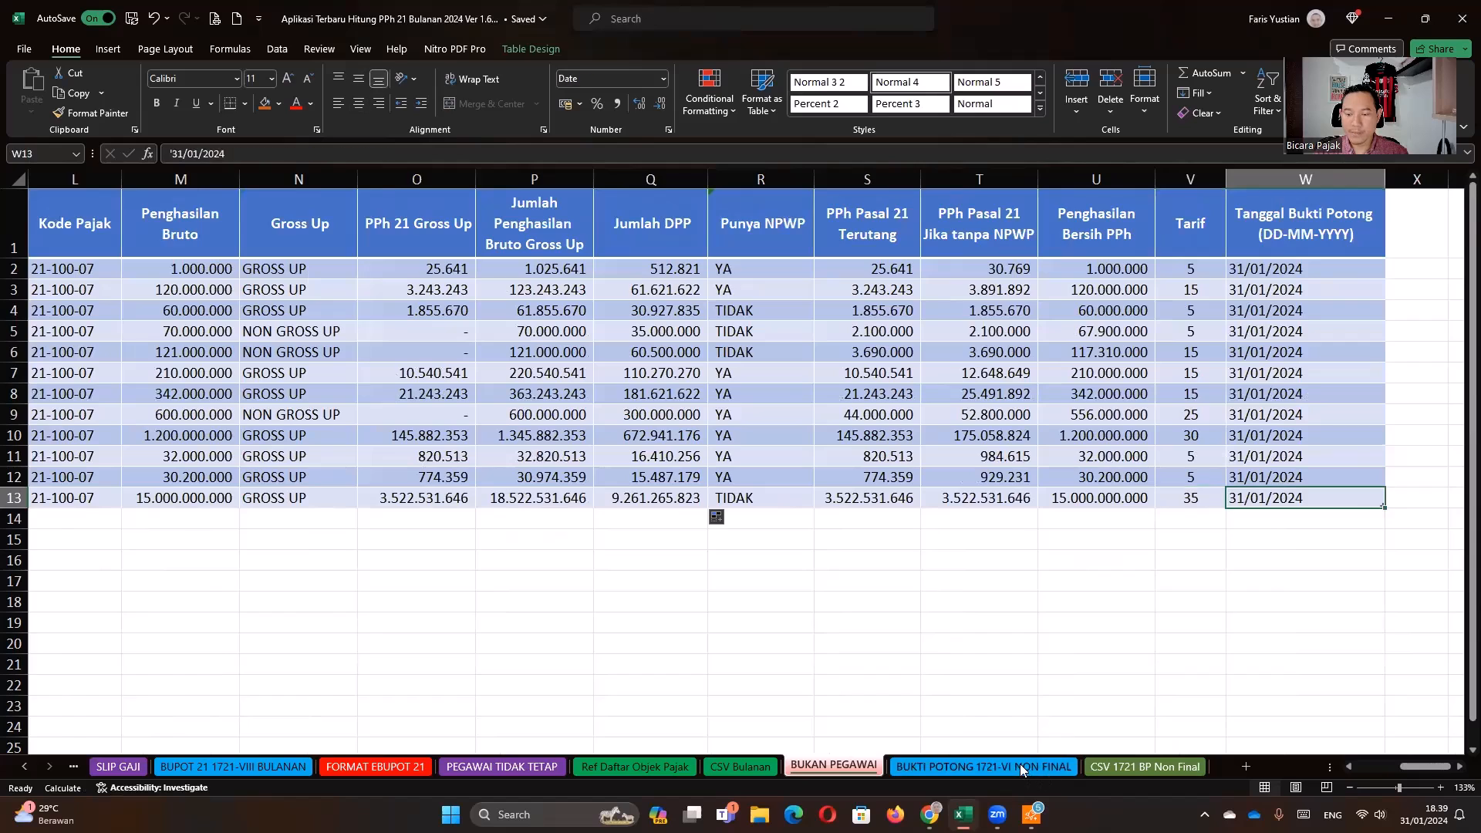
- View the BUKTI POTONG 1721-VI NON FINAL sheet, examining its Jumlah Penghasilan Bruto, Dasar Pengenaan Pajak formula and tax object code list
left_click(1020, 767)
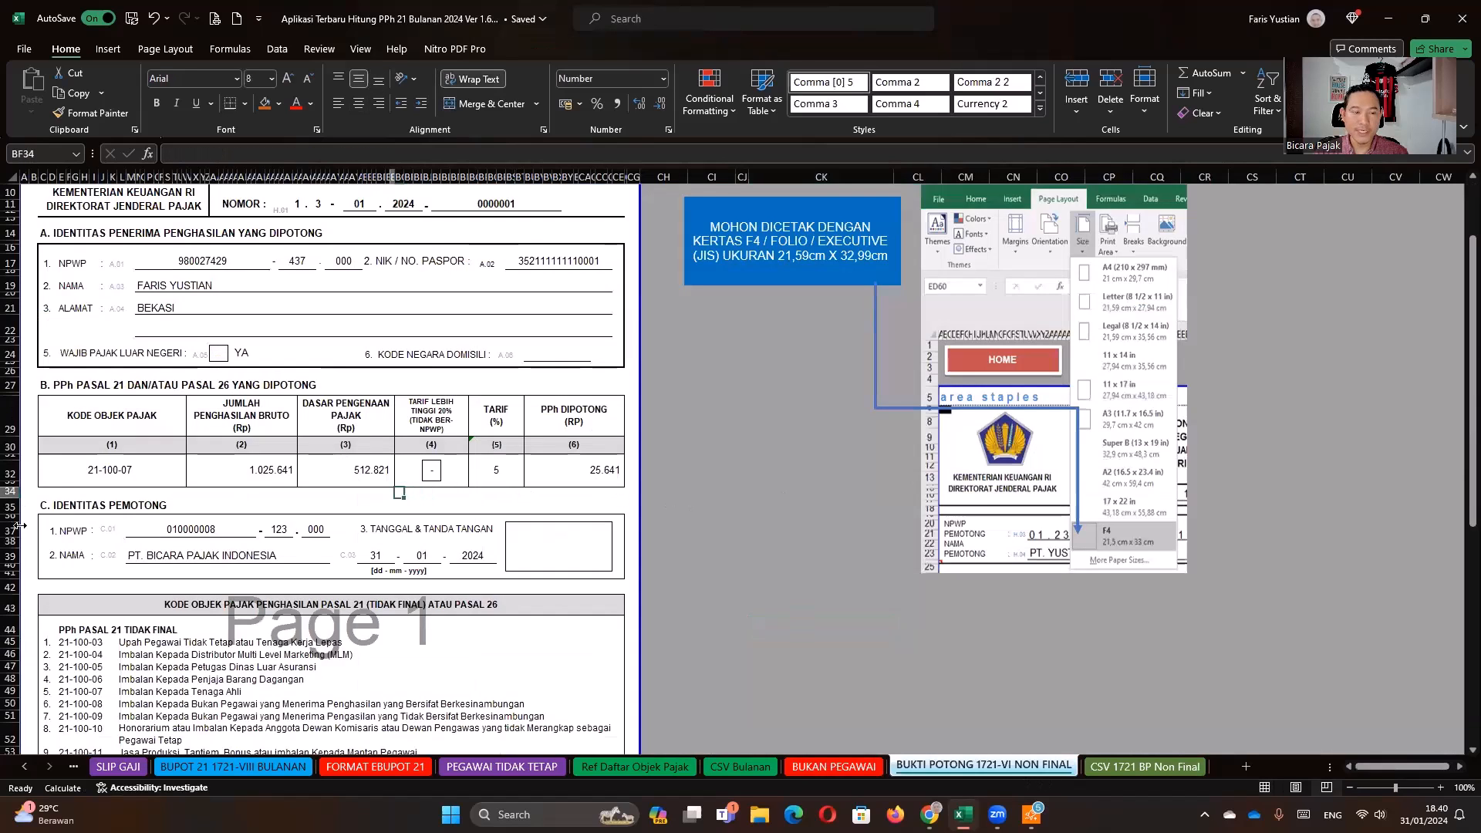
left_click(272, 491)
scroll(347, 401, "up", 3)
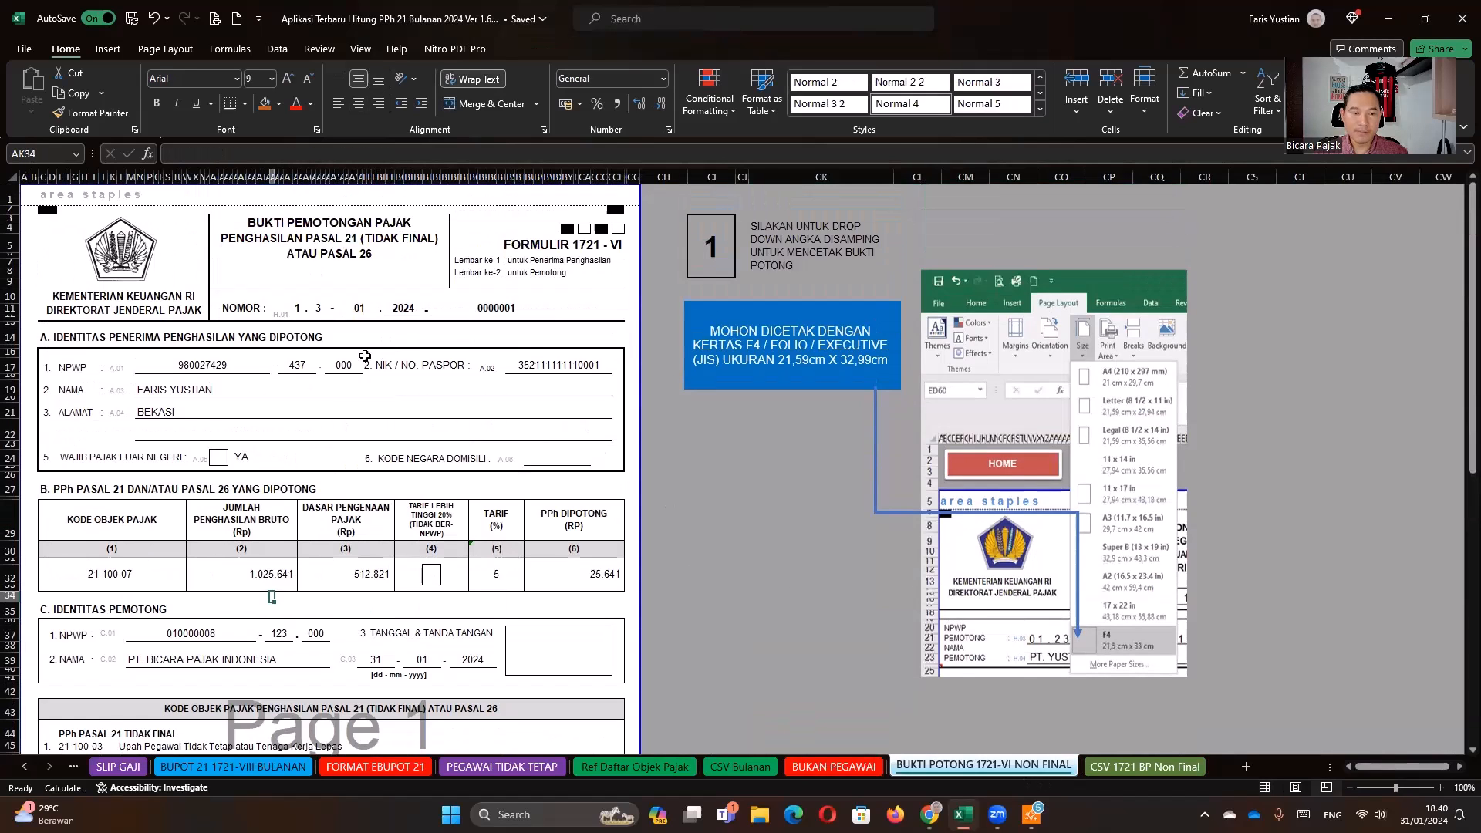
scroll(186, 446, "down", 7)
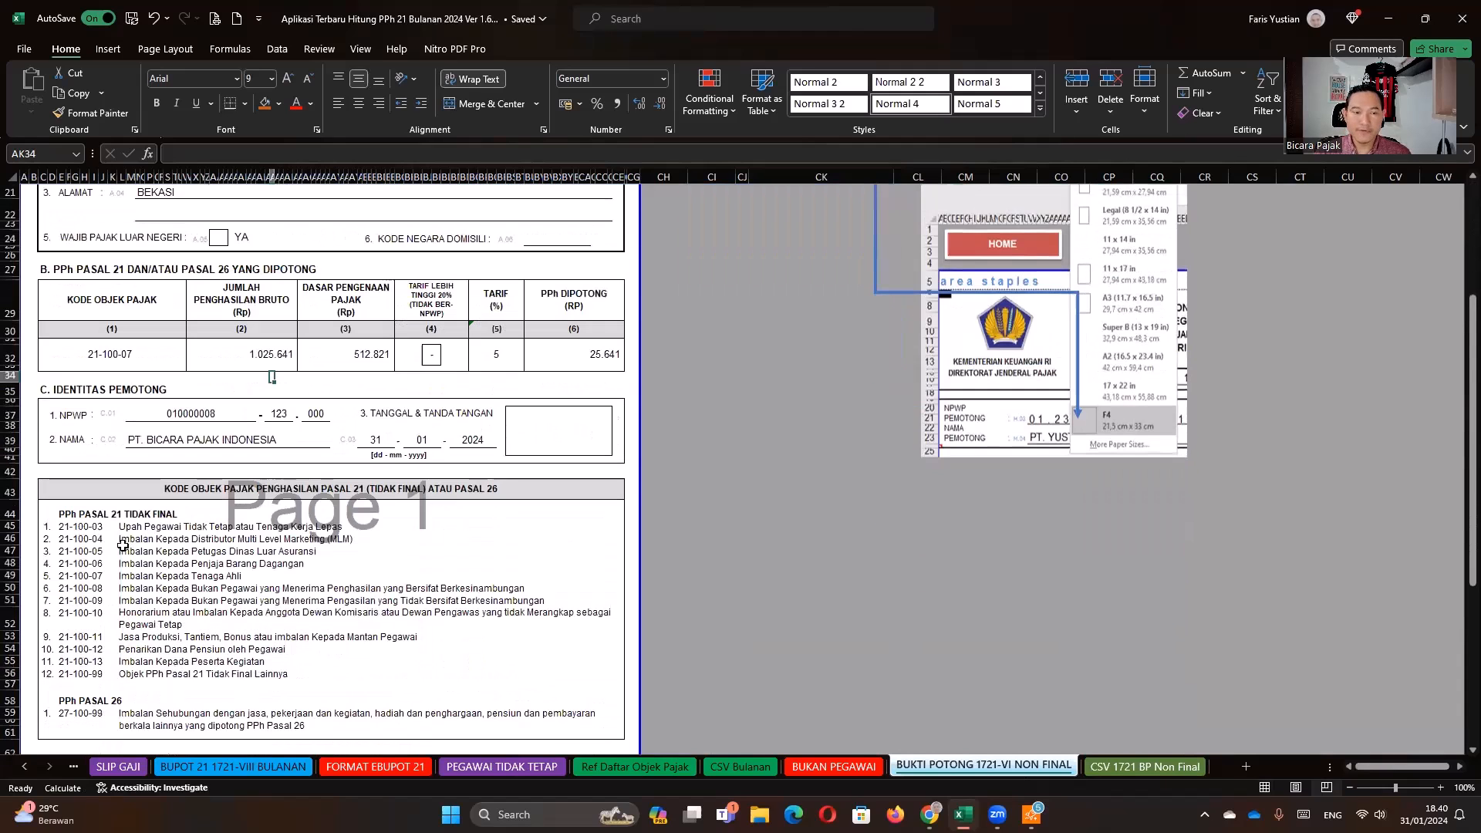
left_click(249, 356)
left_click(368, 357)
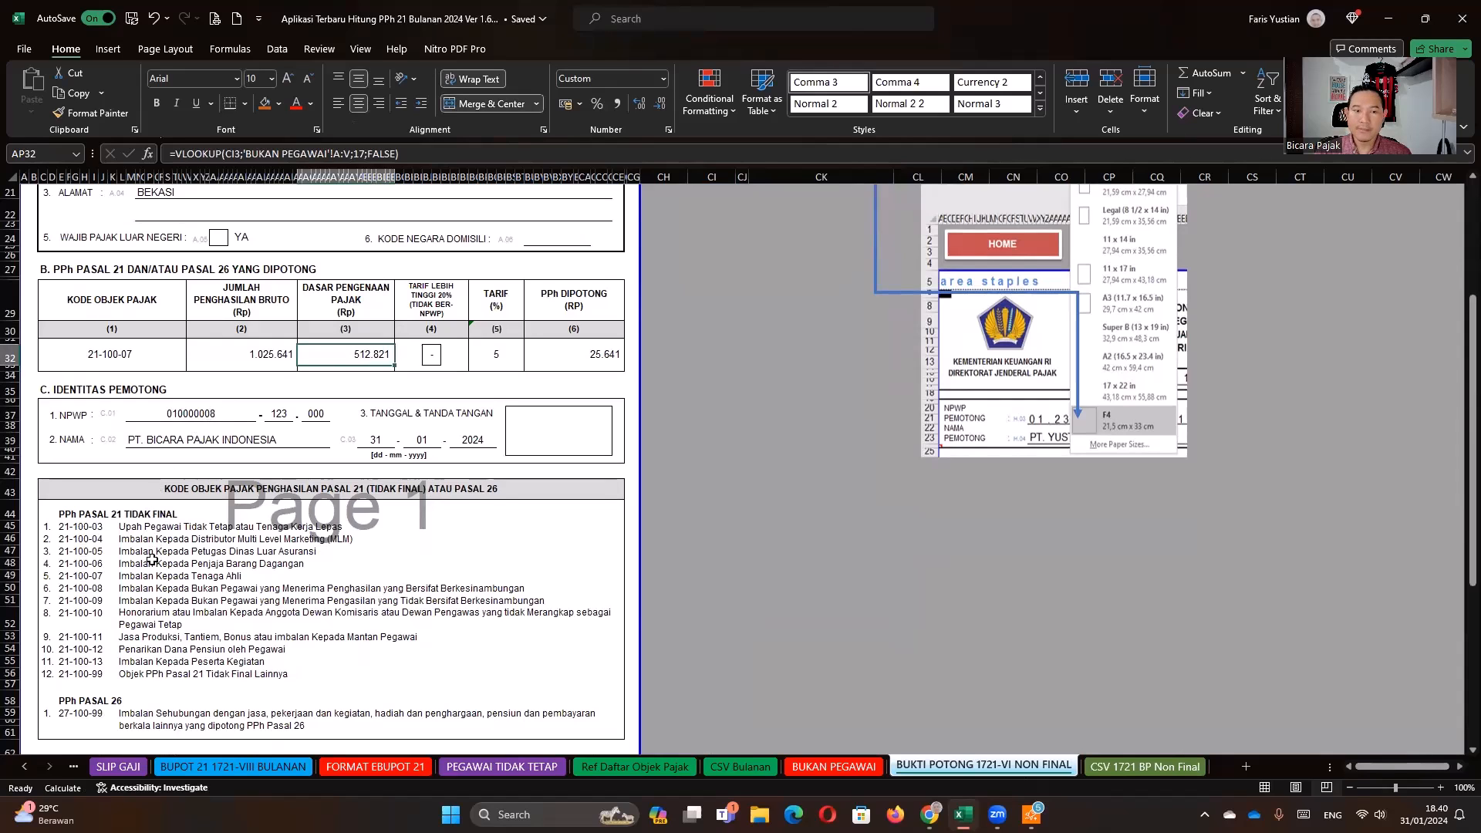
scroll(146, 571, "up", 7)
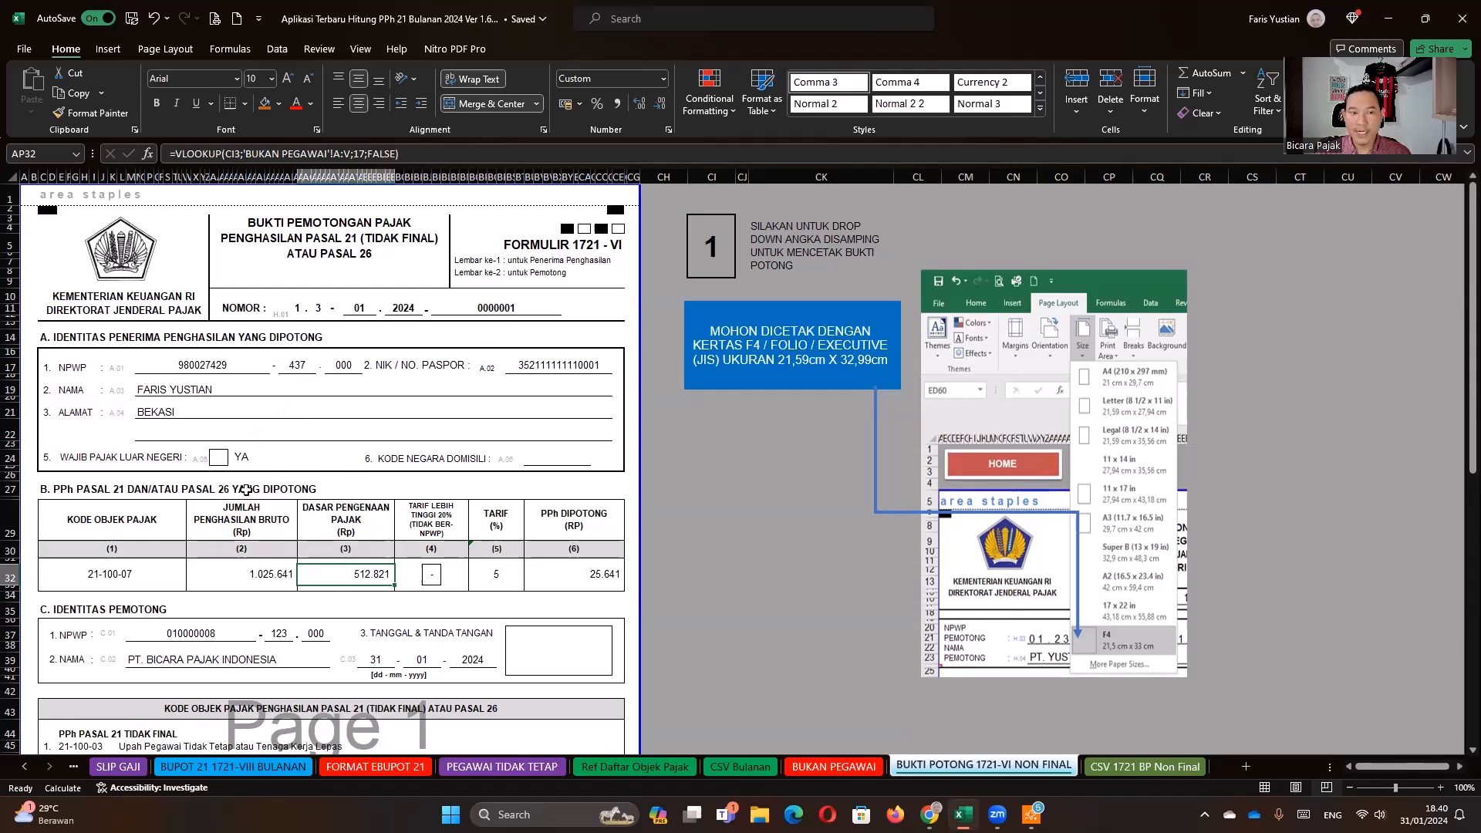
scroll(245, 489, "down", 2)
scroll(248, 497, "up", 2)
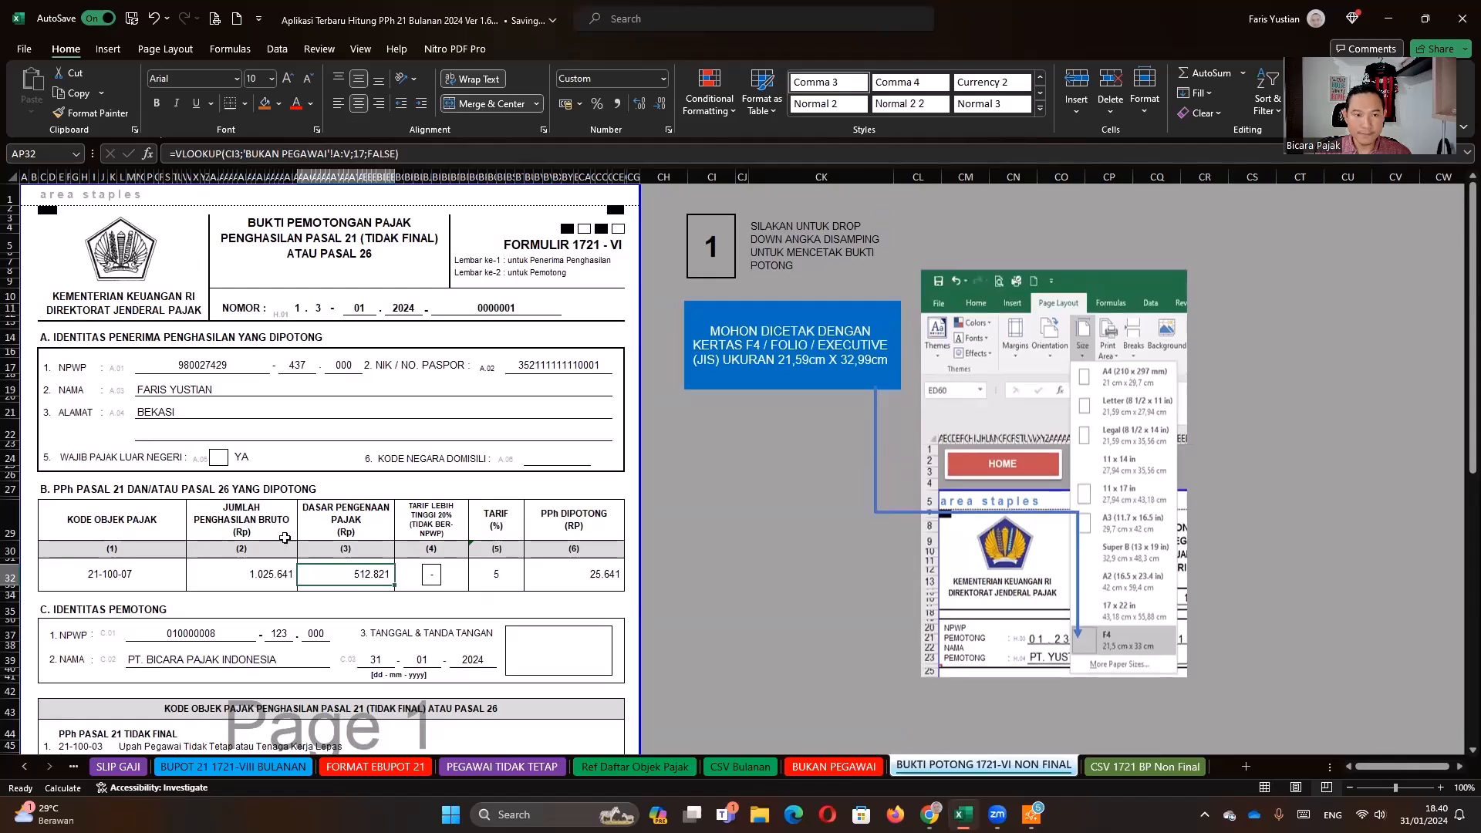
- View the CSV 1721 BP Non Final sheet and return to the PEMOTONG sheet at the start of the workbook
left_click(1131, 765)
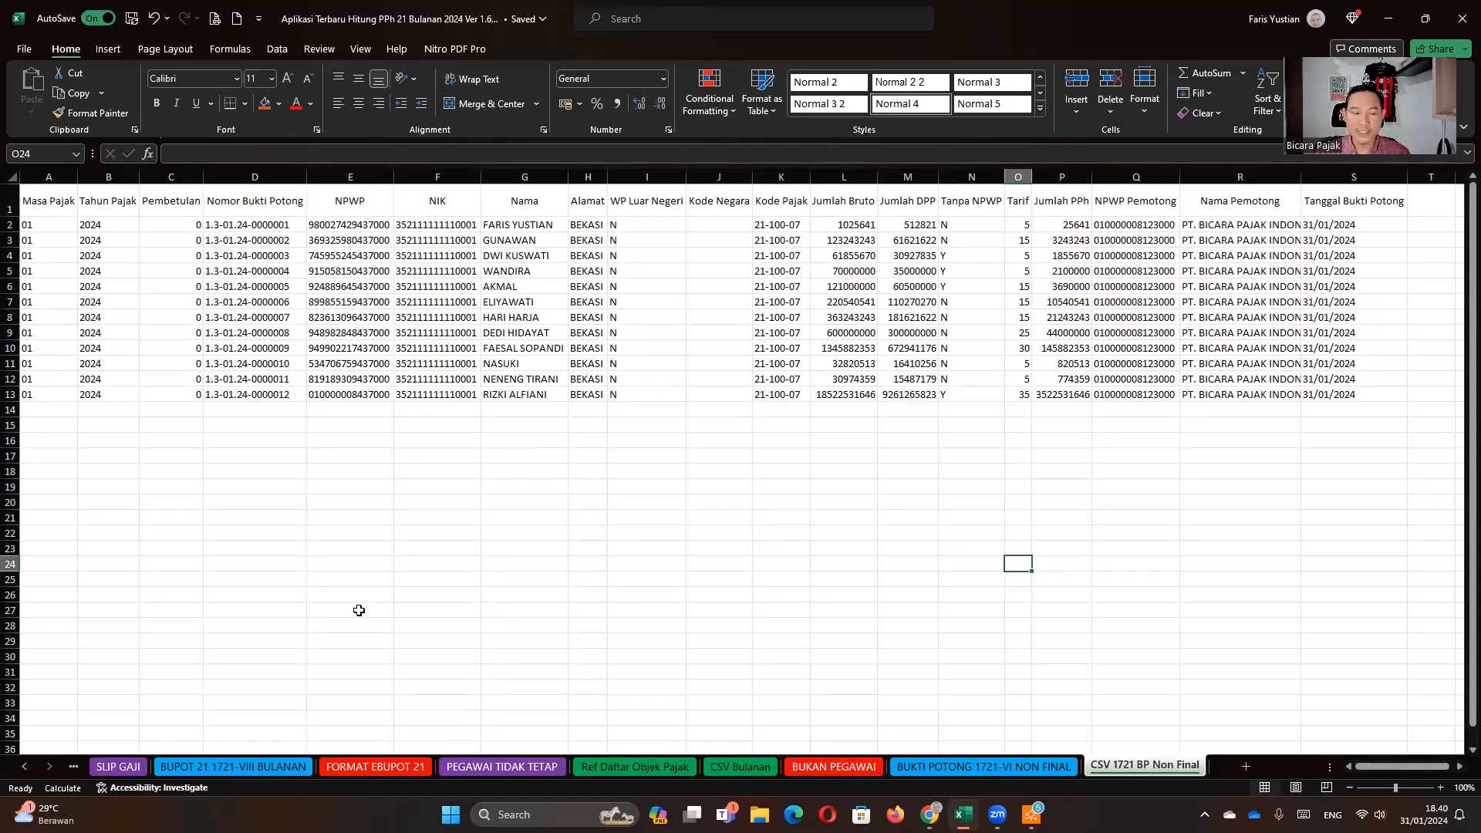
left_click(23, 766)
left_click(23, 767)
left_click(23, 767)
left_click(23, 767)
left_click(24, 766)
left_click(23, 766)
left_click(23, 767)
left_click(23, 766)
left_click(24, 766)
left_click(23, 766)
left_click(23, 767)
left_click(23, 767)
left_click(23, 766)
left_click(23, 767)
left_click(23, 766)
left_click(23, 766)
left_click(23, 767)
left_click(23, 766)
left_click(23, 767)
left_click(113, 766)
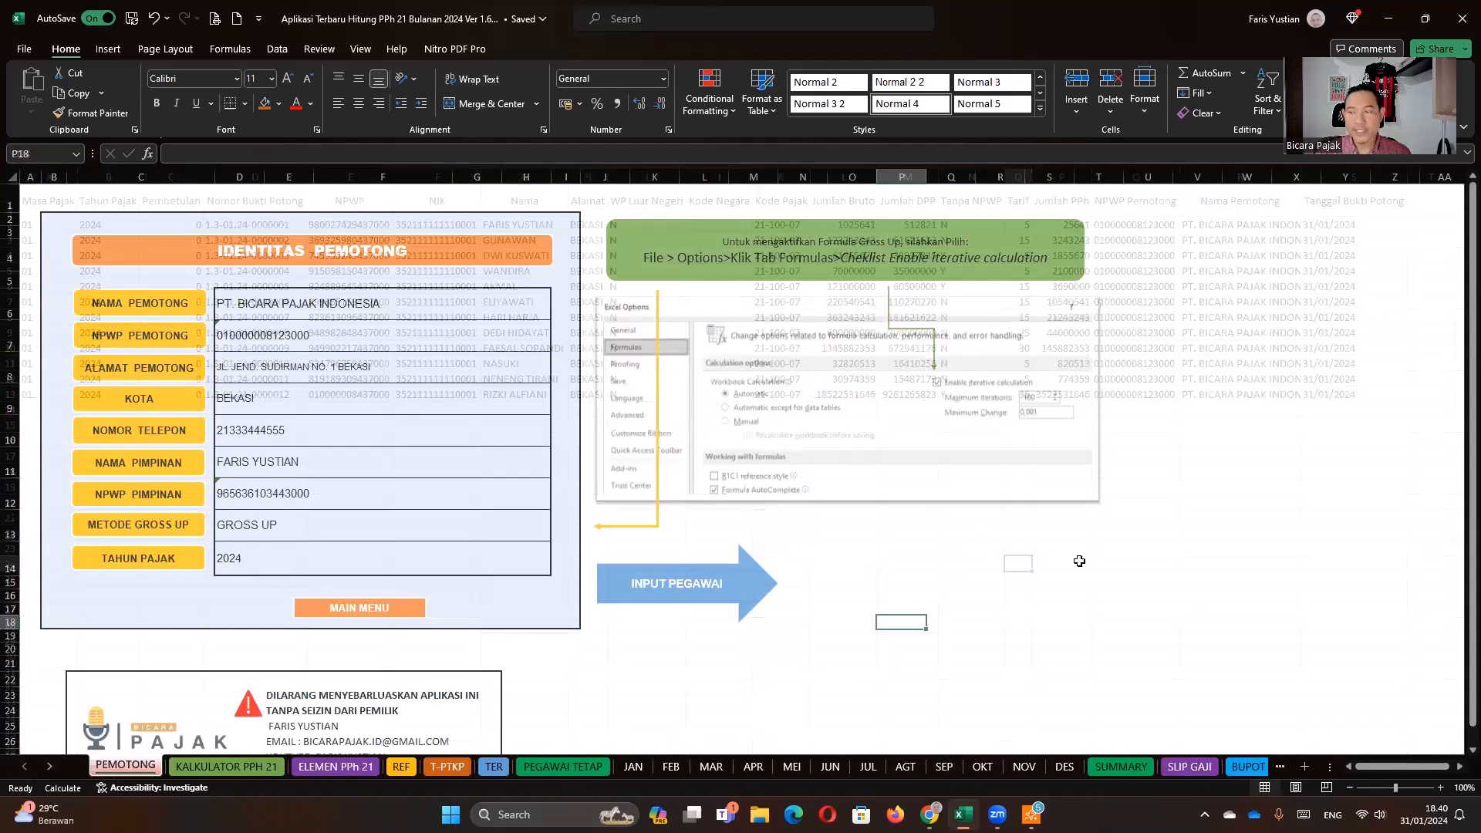
- Read the Update 1.6 notes and the Identitas Pemotong and iterative calculation sections on the PEMOTONG sheet
left_click(1130, 581)
scroll(1130, 582, "down", 5)
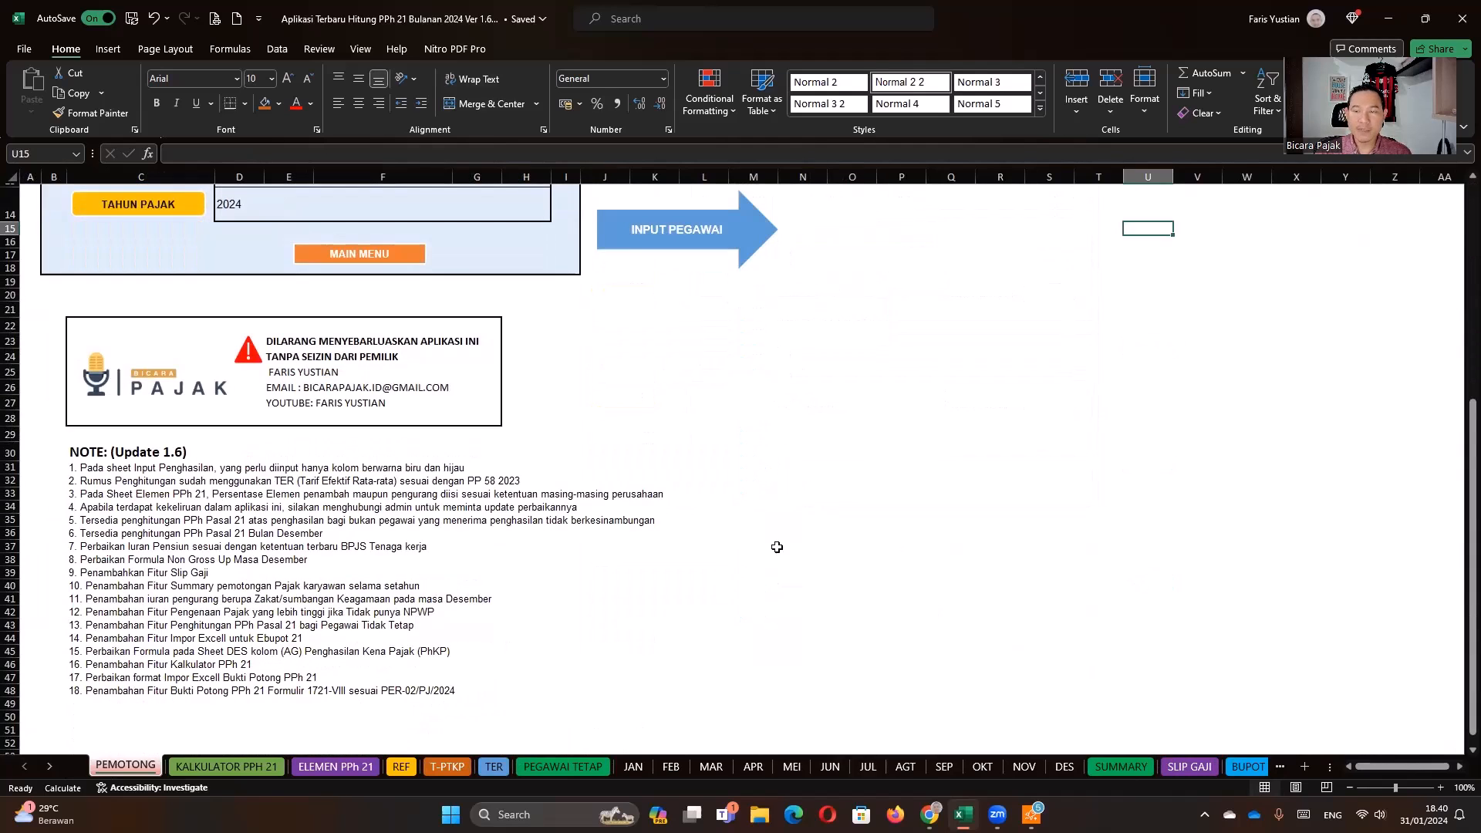
scroll(777, 546, "up", 1)
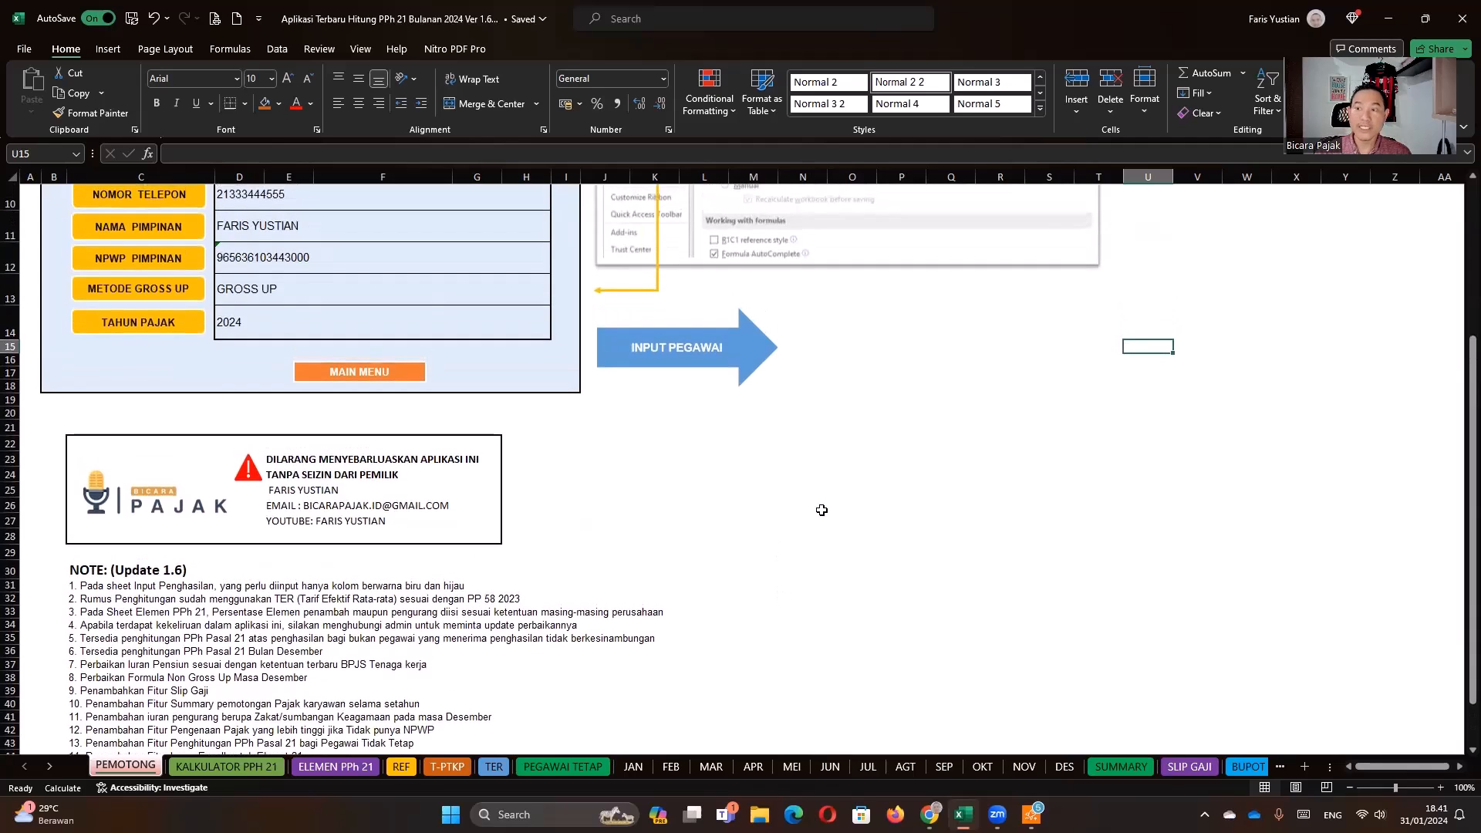
scroll(823, 509, "up", 1)
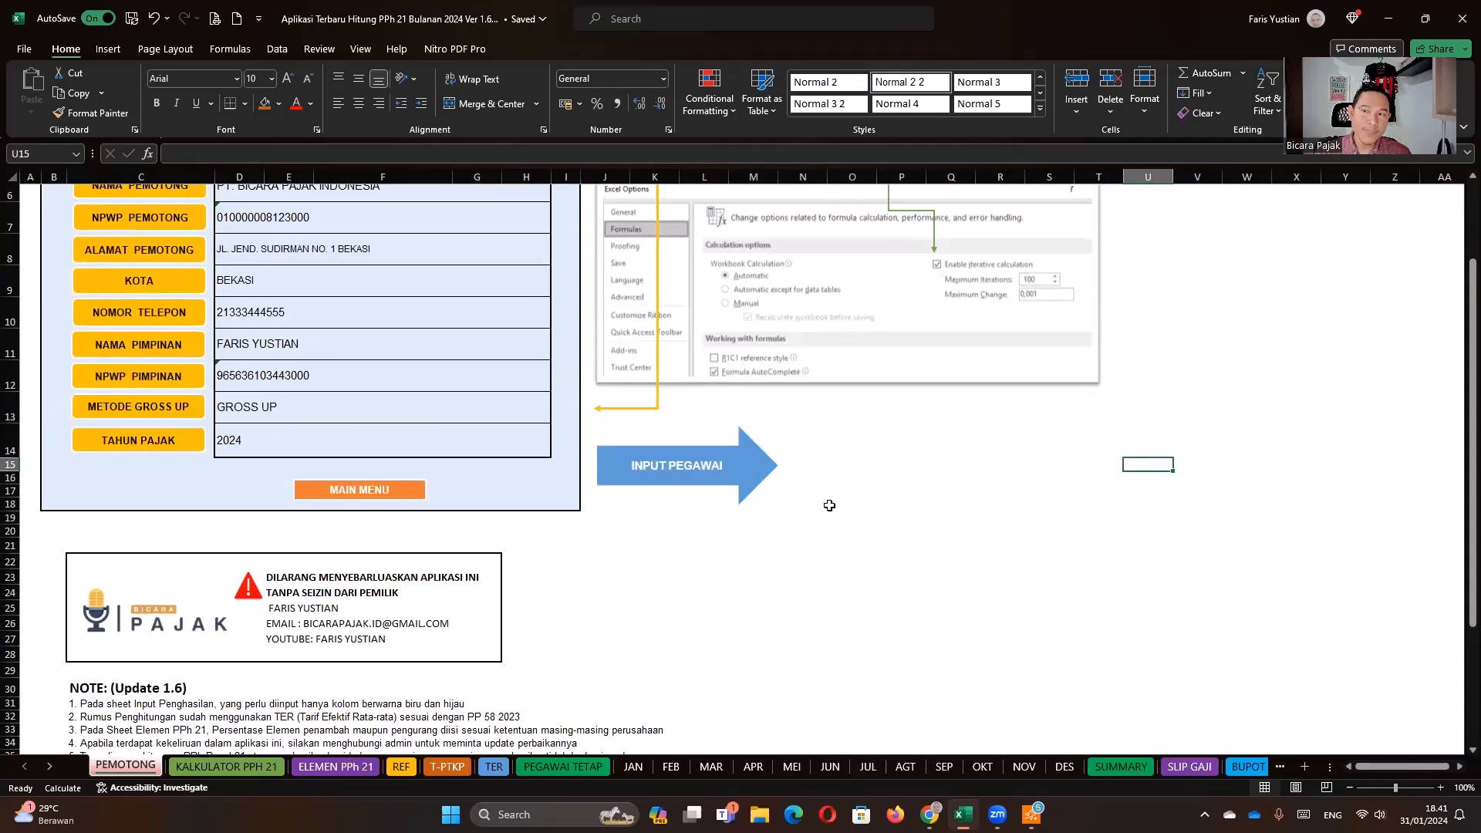
scroll(866, 516, "up", 2)
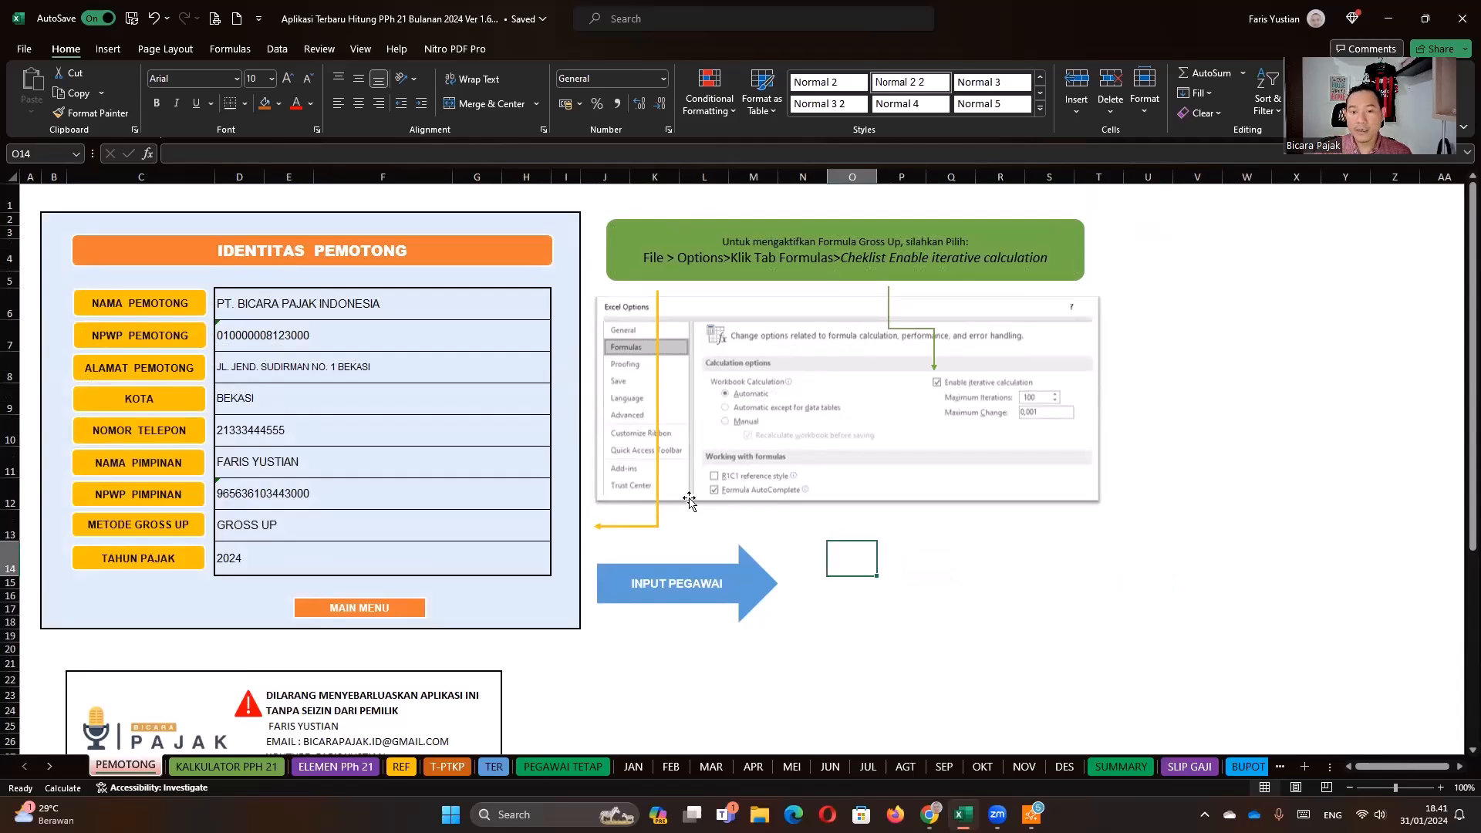
left_click(658, 512)
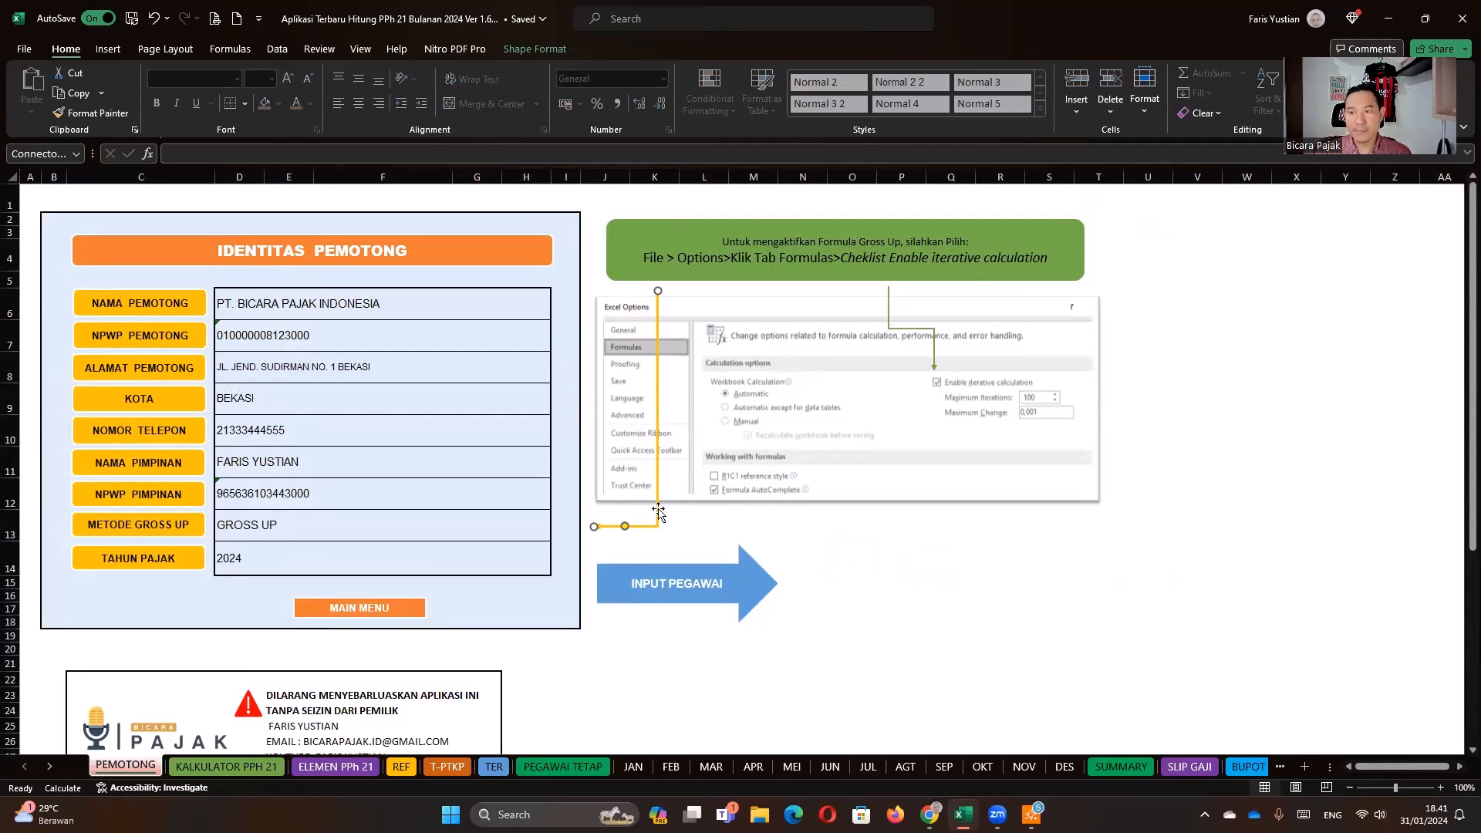